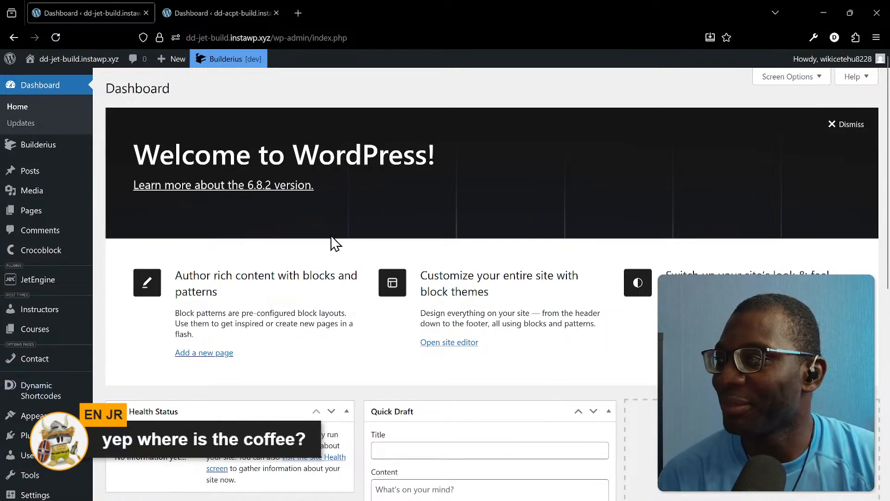
- Compare the WordPress dashboards of the dd-jet-build and dd-acpt-build sites
mouse_move(70, 215)
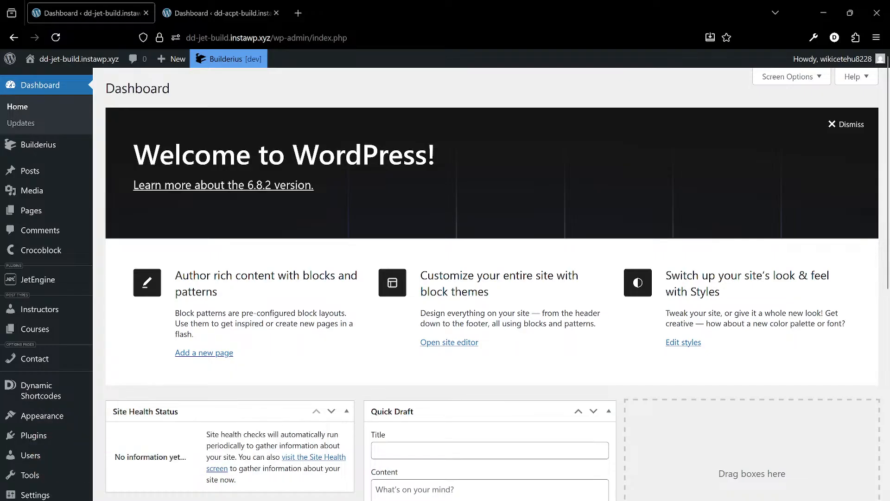
mouse_move(4, 457)
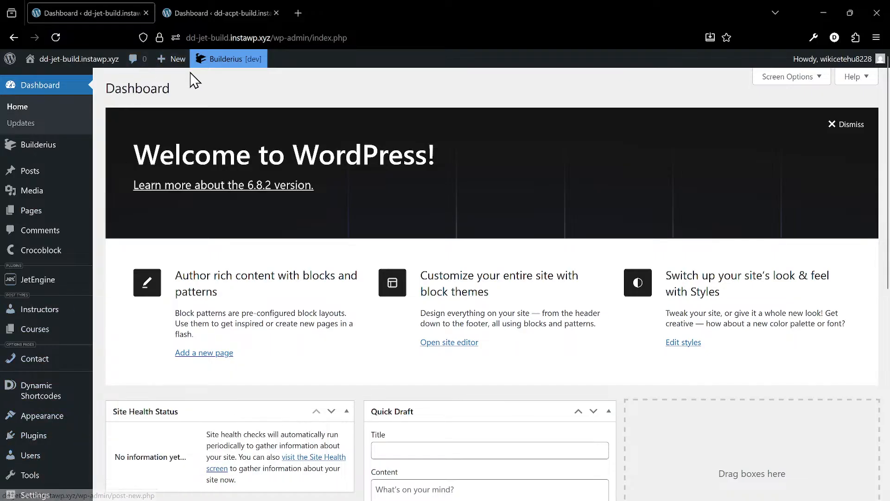
left_click(201, 12)
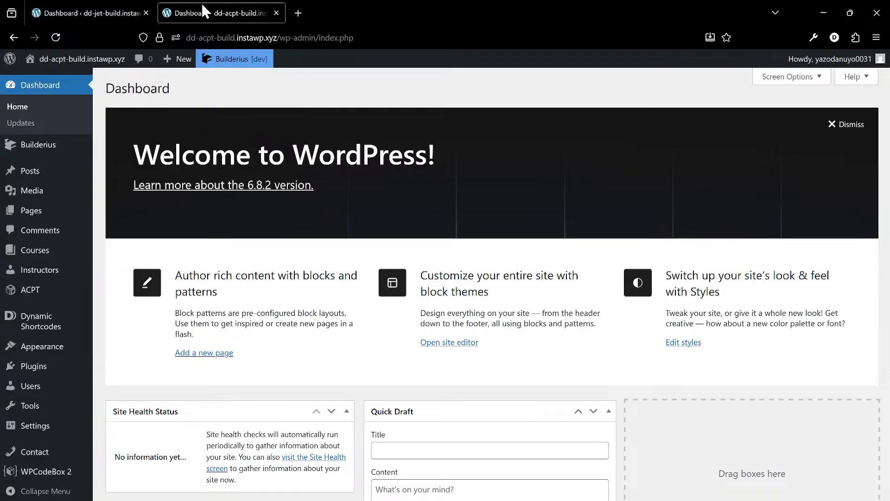
left_click(82, 10)
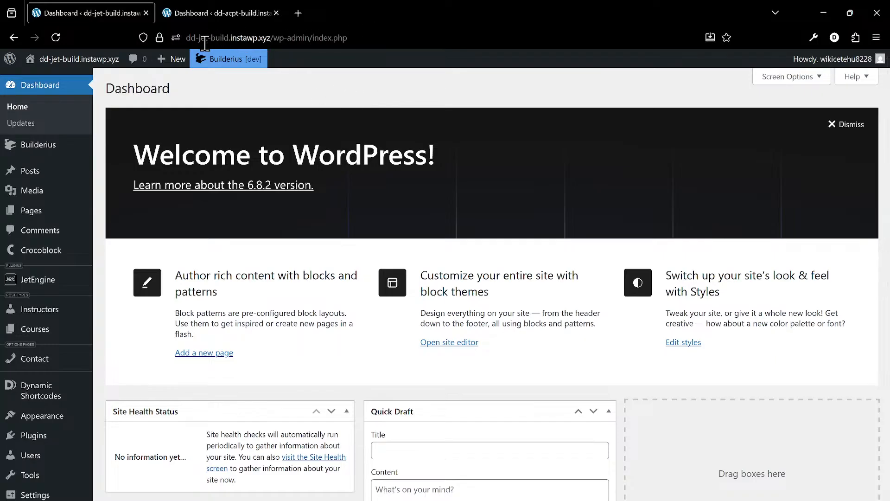
left_click(217, 18)
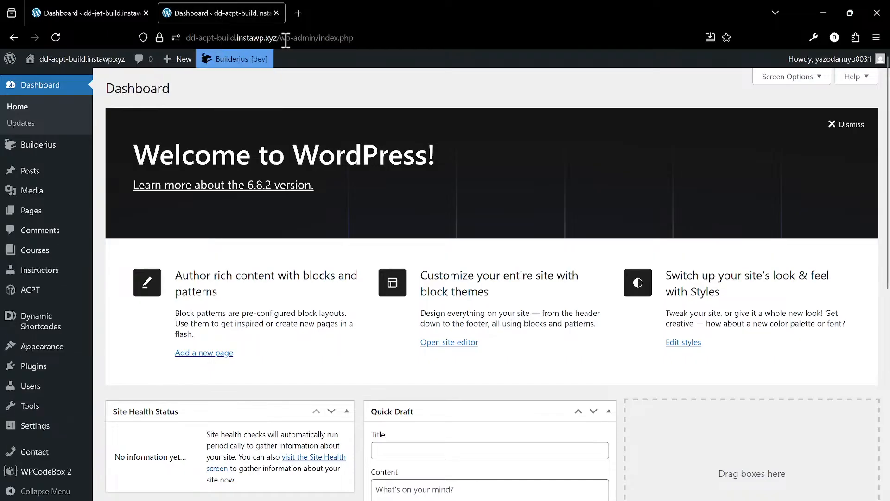
left_click(113, 7)
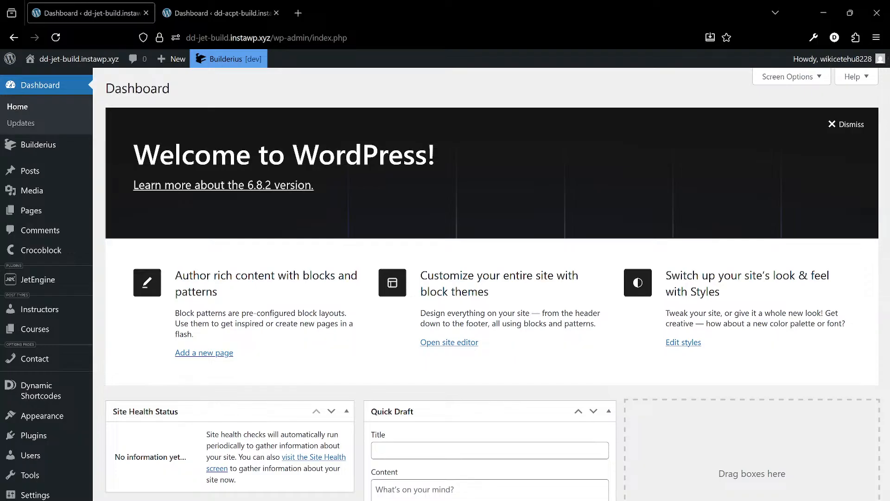
- Open the installed plugins list on the dd-jet-build site and on the dd-acpt-build site
mouse_move(146, 172)
left_click(54, 445)
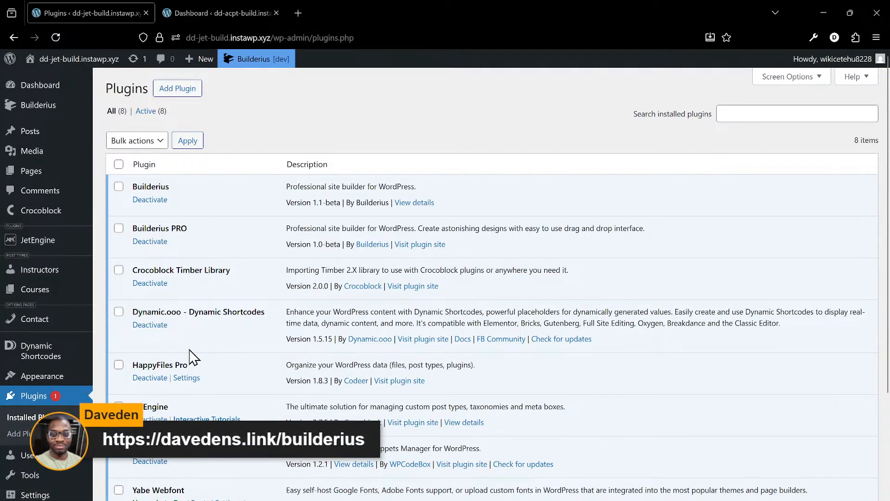
scroll(193, 357, "down", 3)
scroll(190, 351, "up", 3)
left_click(212, 14)
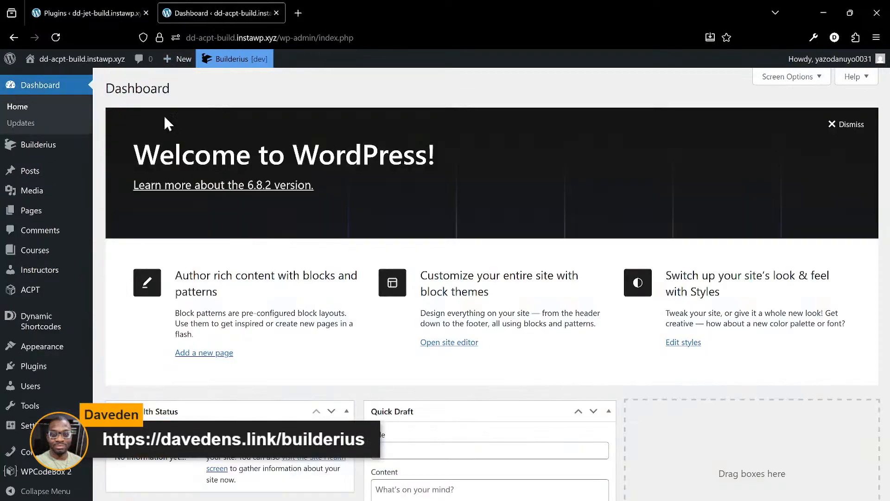
left_click(34, 367)
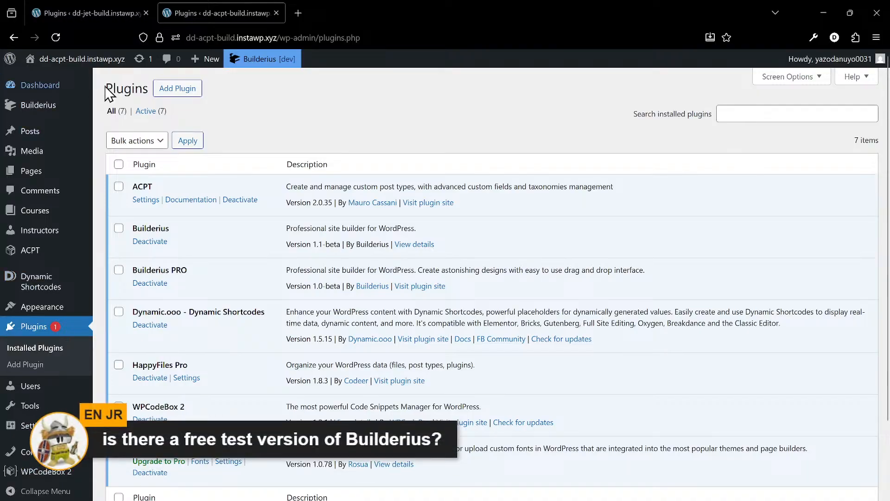
- Search the plugin directory for "builderius" from the dd-jet-build site and look through the results
left_click(117, 17)
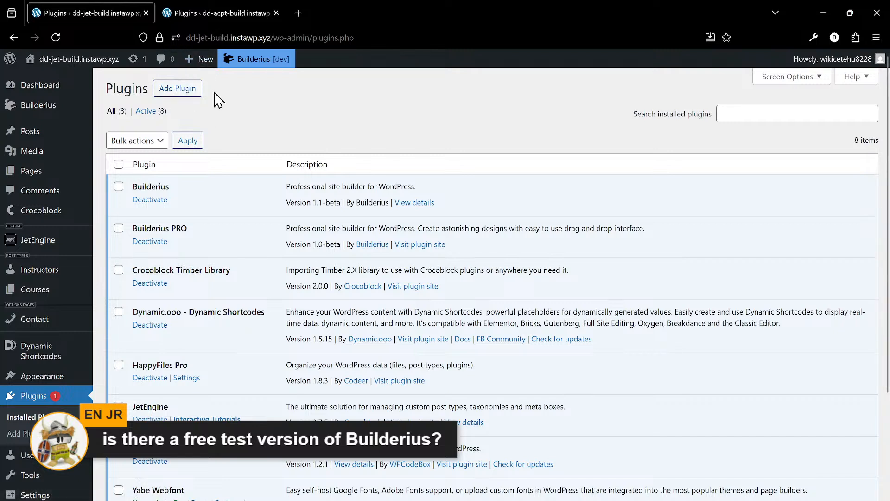
left_click(185, 93)
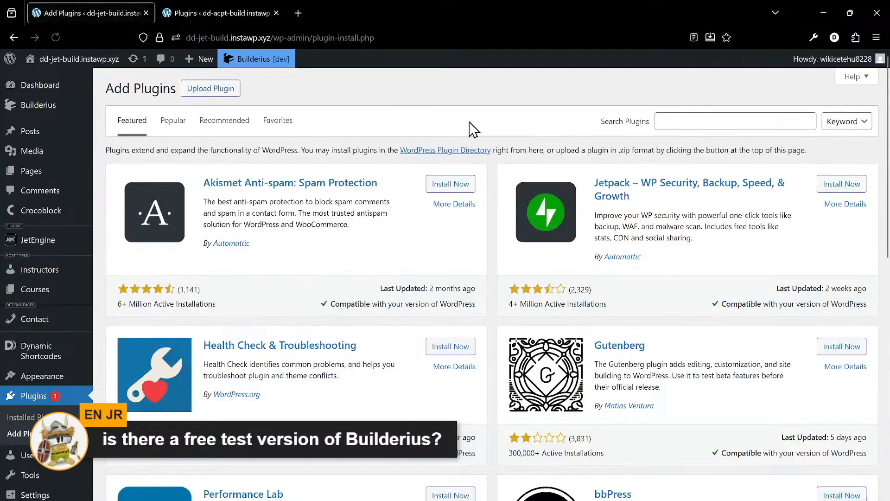
left_click(725, 121)
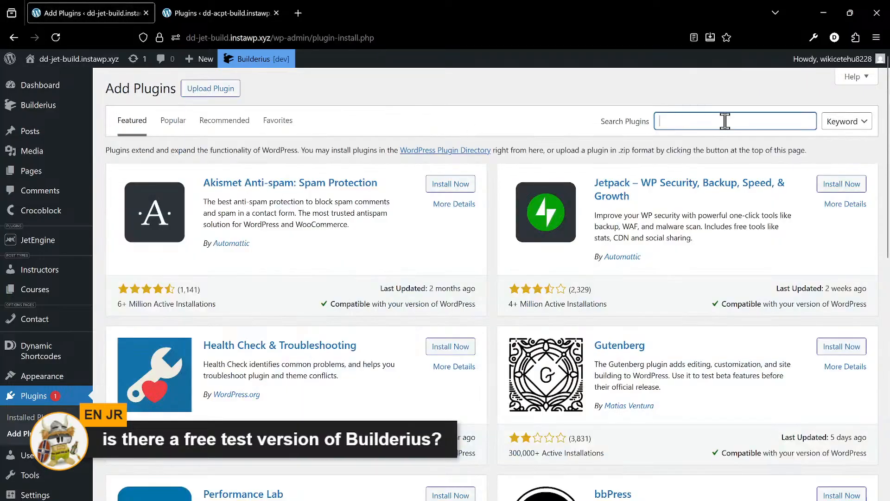
type("builderius")
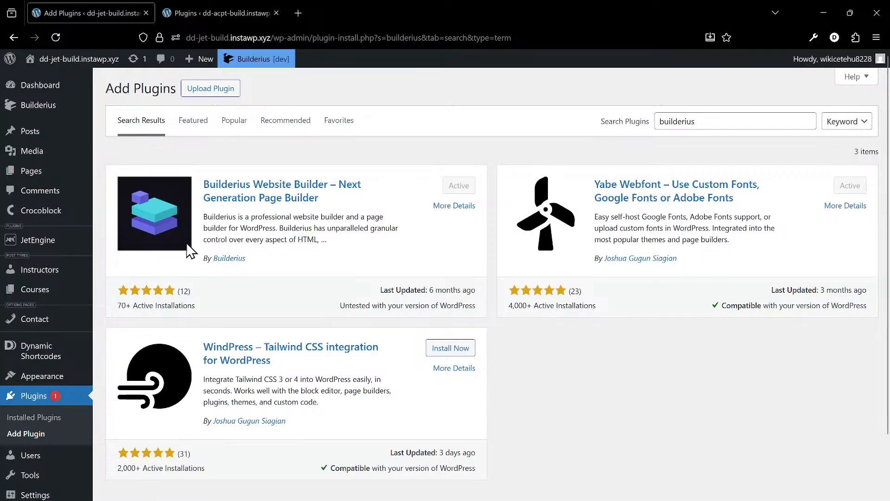
scroll(251, 298, "down", 2)
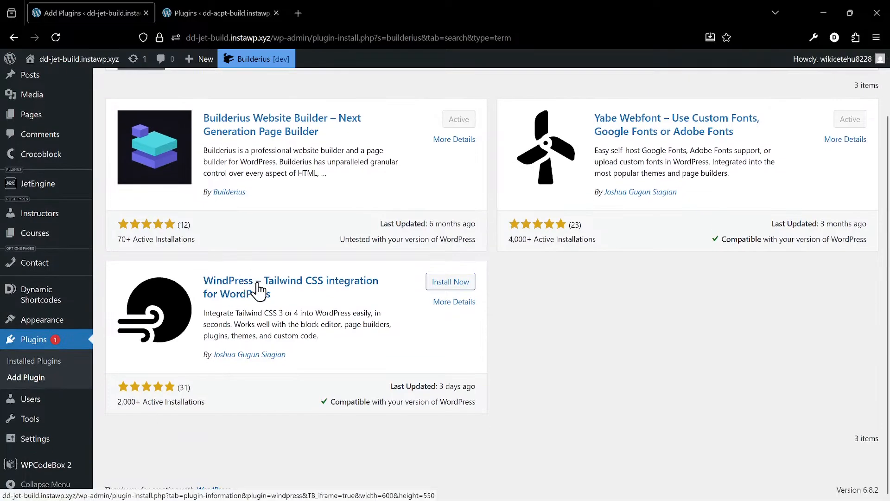
scroll(259, 287, "up", 2)
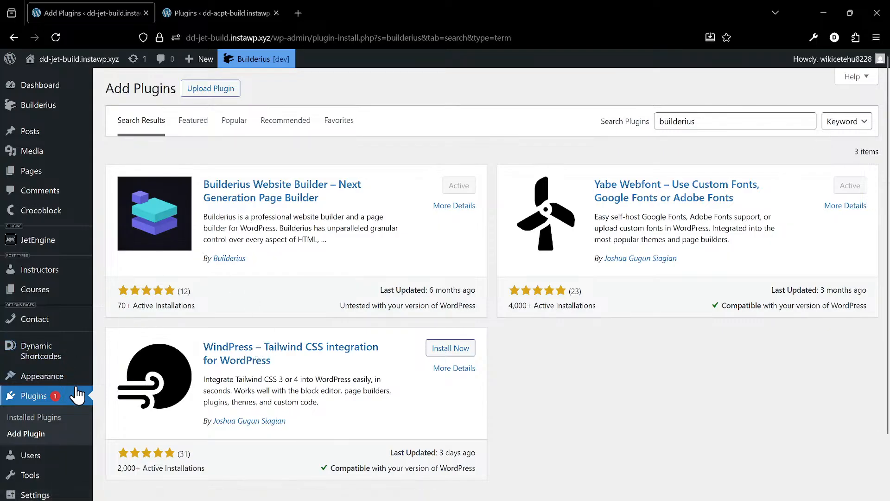
- Return to the installed plugins on the dd-jet-build site and review each plugin from Builderius to Yabe Webfont
left_click(66, 403)
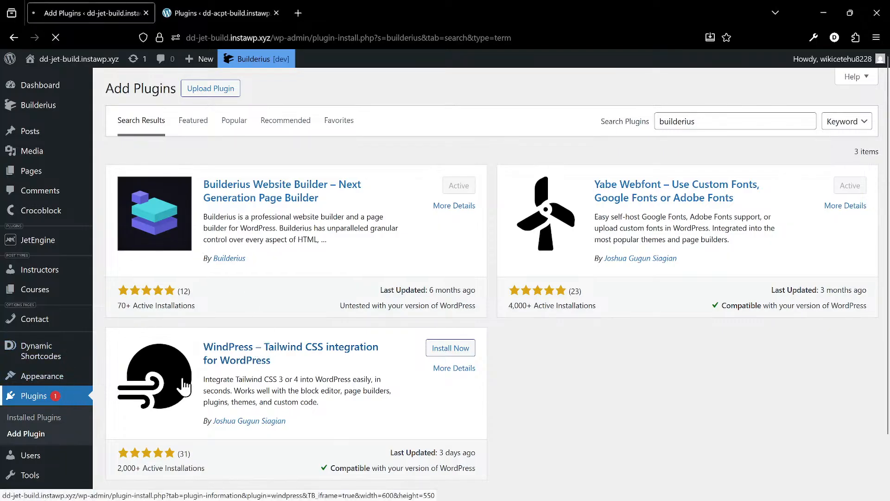
scroll(414, 338, "down", 3)
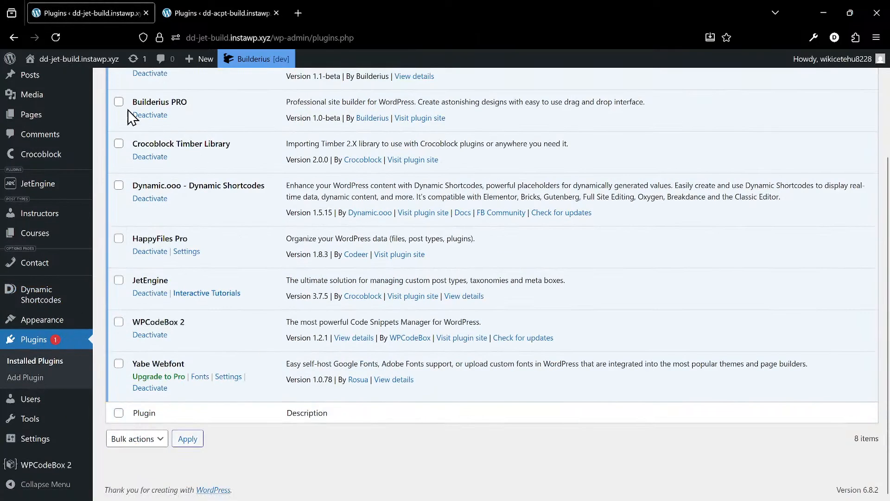
scroll(319, 364, "up", 3)
scroll(319, 364, "down", 3)
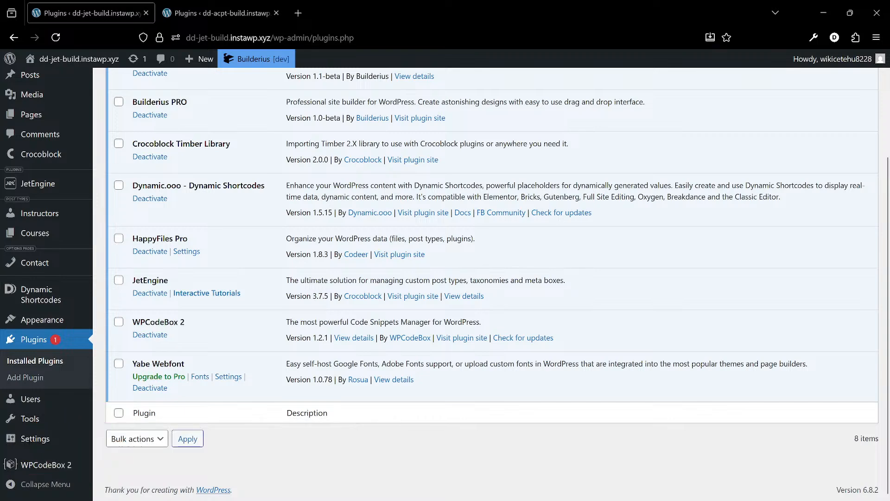
scroll(324, 343, "up", 1)
scroll(324, 342, "up", 3)
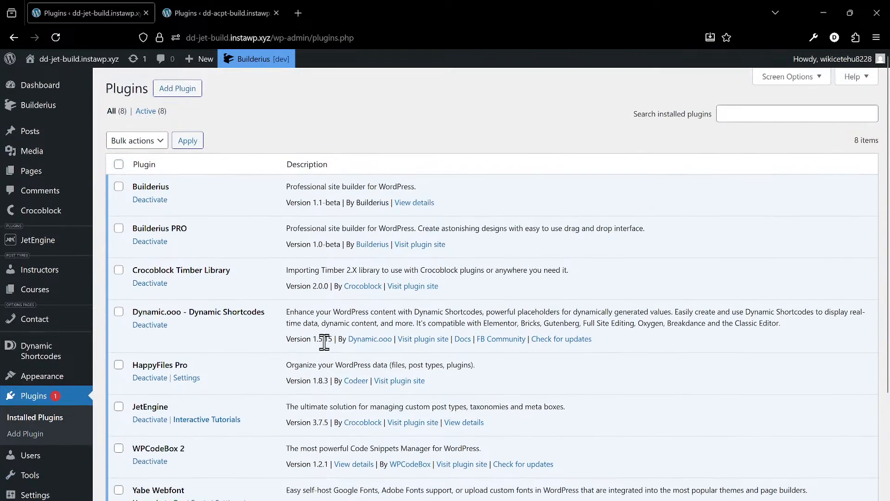
scroll(273, 324, "down", 1)
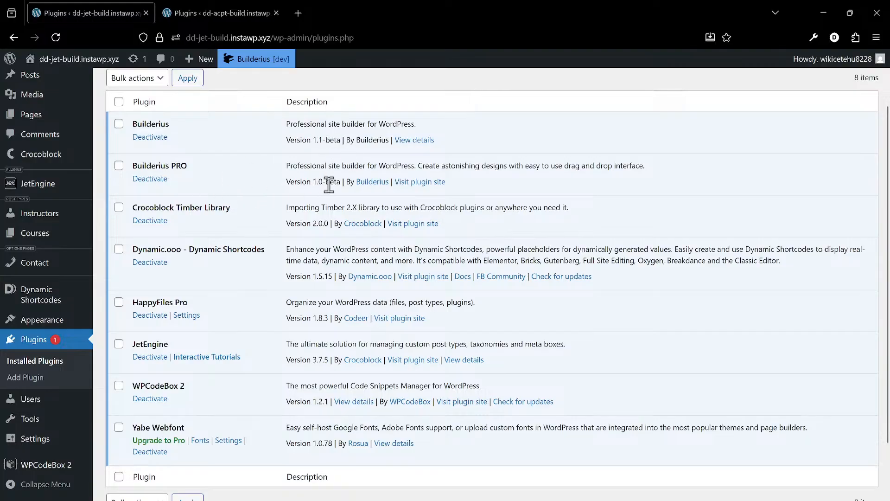
scroll(264, 241, "down", 2)
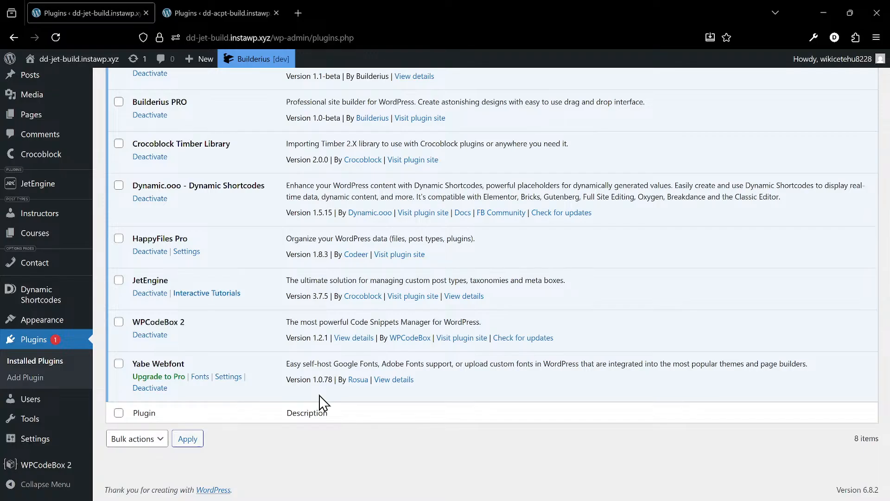
scroll(288, 385, "up", 3)
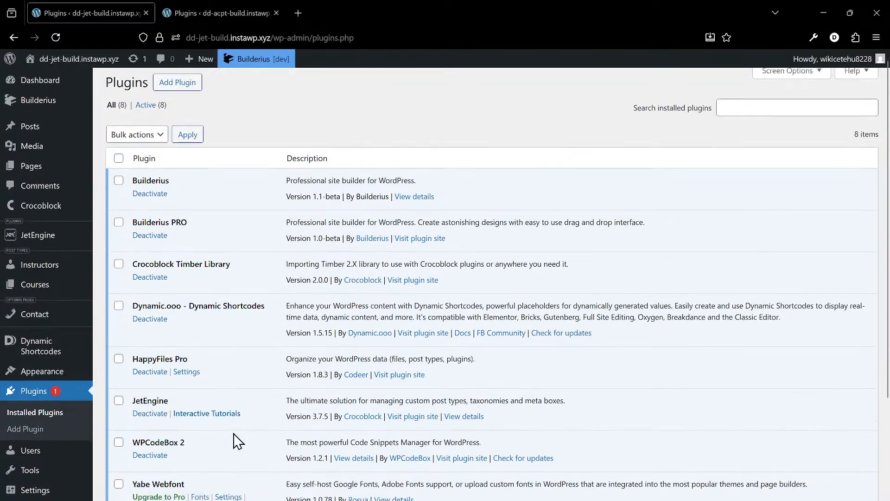
scroll(237, 442, "down", 3)
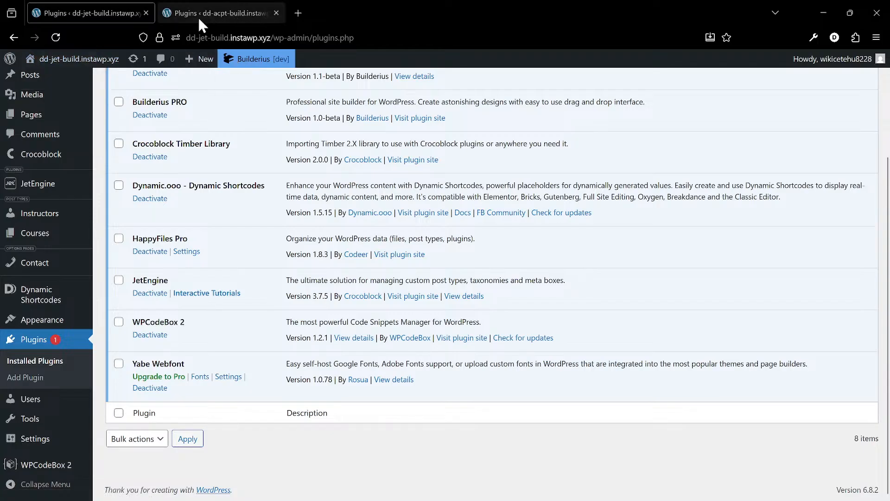
scroll(198, 133, "up", 3)
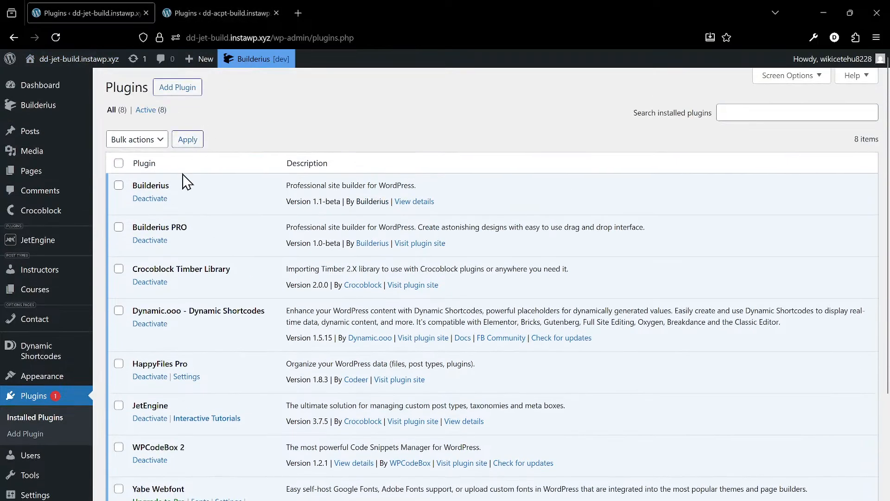
mouse_move(76, 252)
scroll(218, 351, "down", 3)
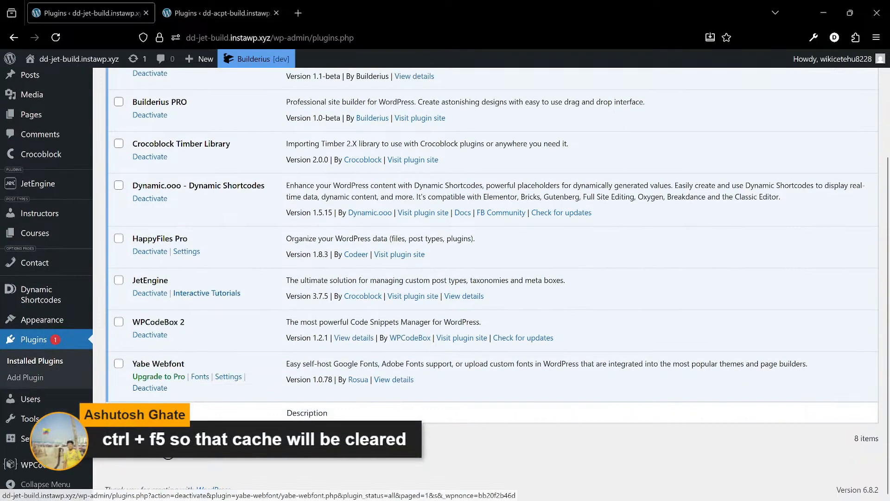
scroll(268, 460, "up", 1)
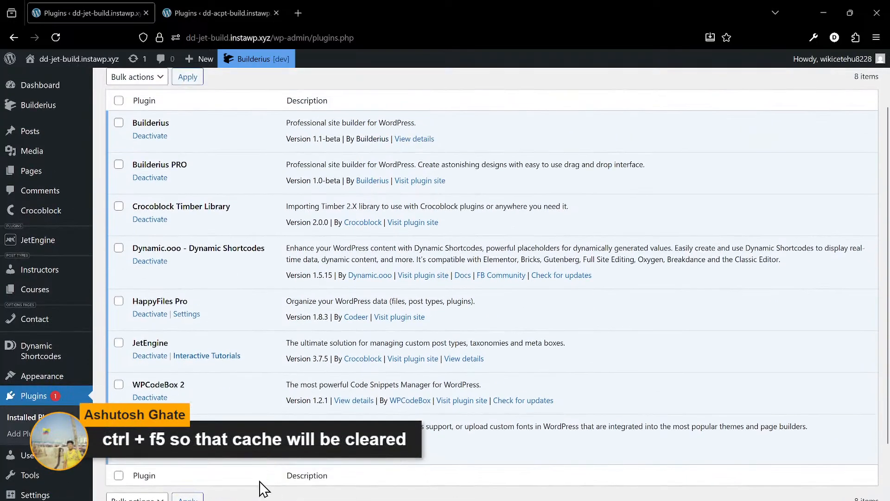
- Review the installed plugins on the dd-acpt-build site for comparison
left_click(217, 13)
scroll(184, 273, "down", 1)
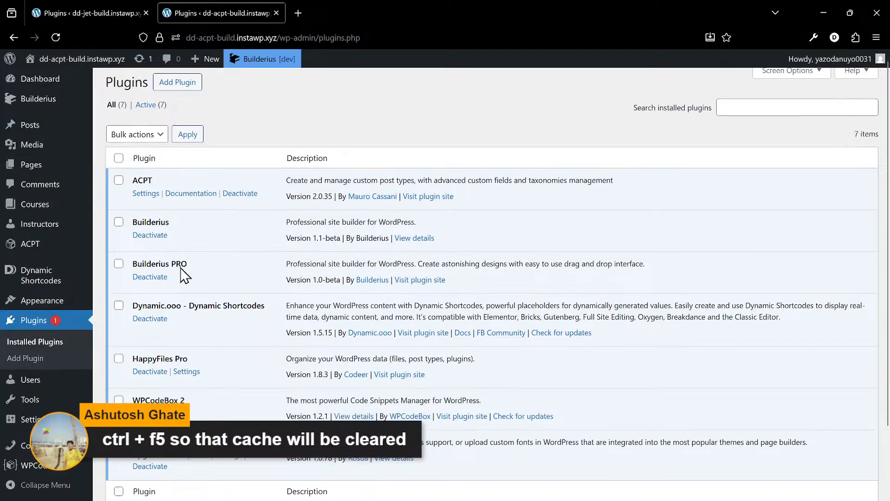
scroll(182, 260, "up", 2)
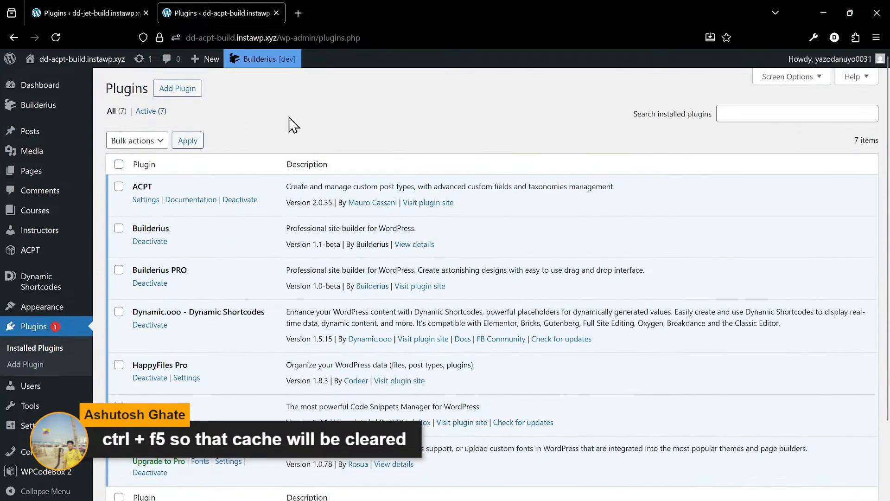
- Try to reload the dd-acpt-build plugins page while bypassing the browser cache
key("ctrl+F5")
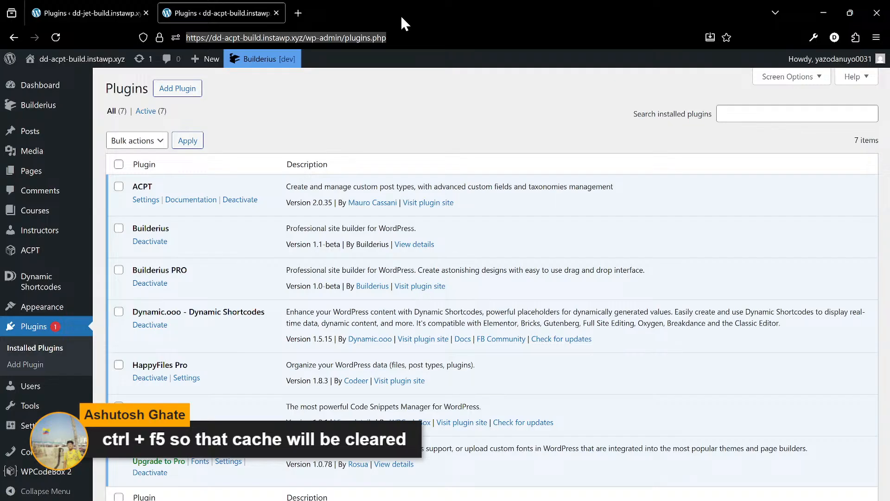
key("ctrl+F5")
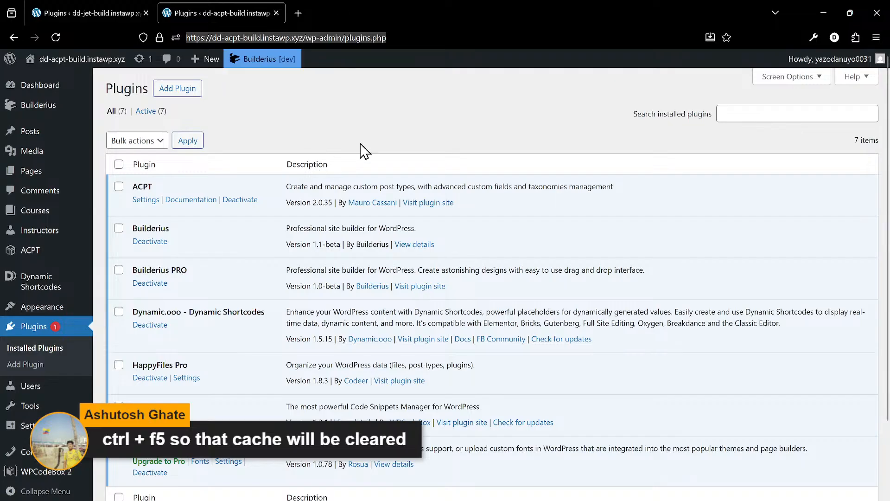
key("ctrl+F5")
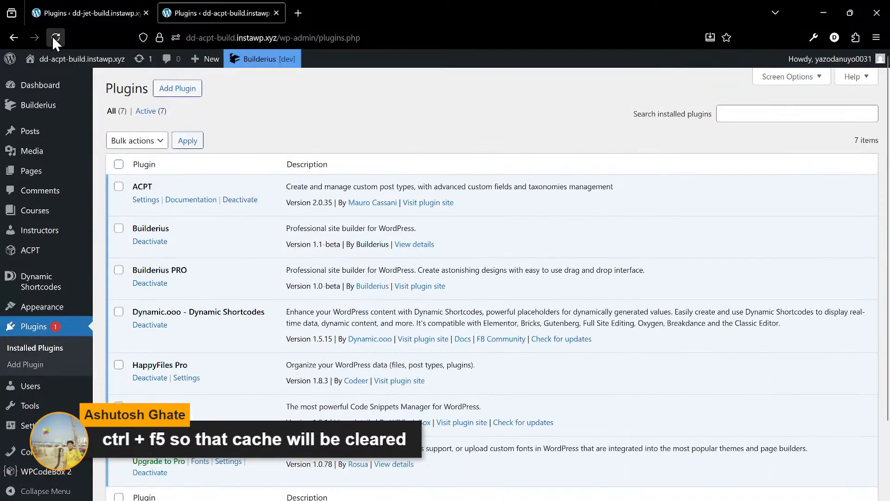
right_click(53, 36)
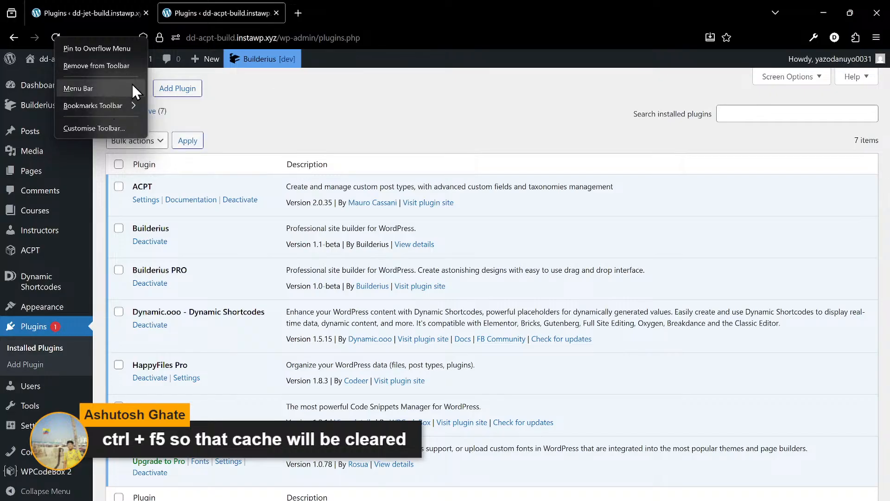
left_click(118, 34)
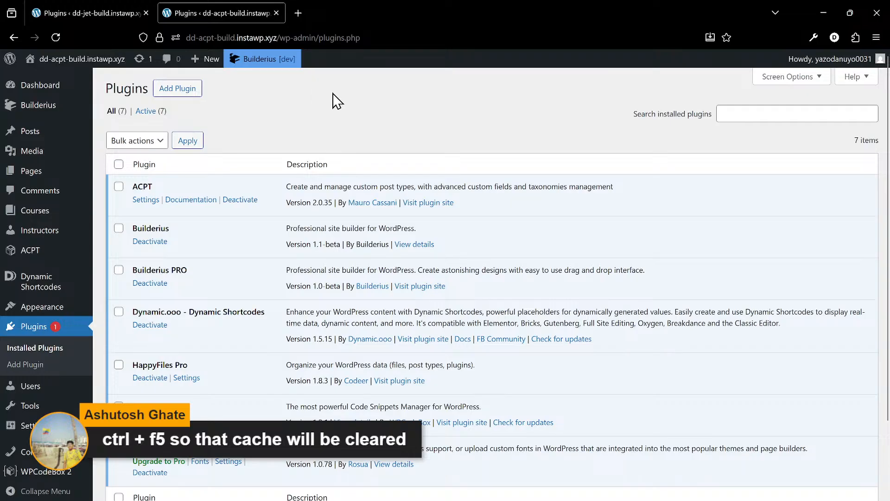
right_click(176, 38)
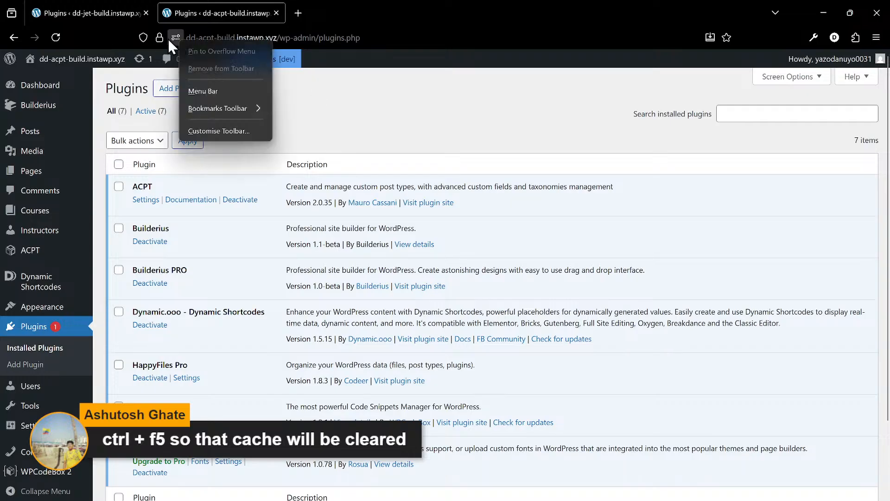
left_click(98, 39)
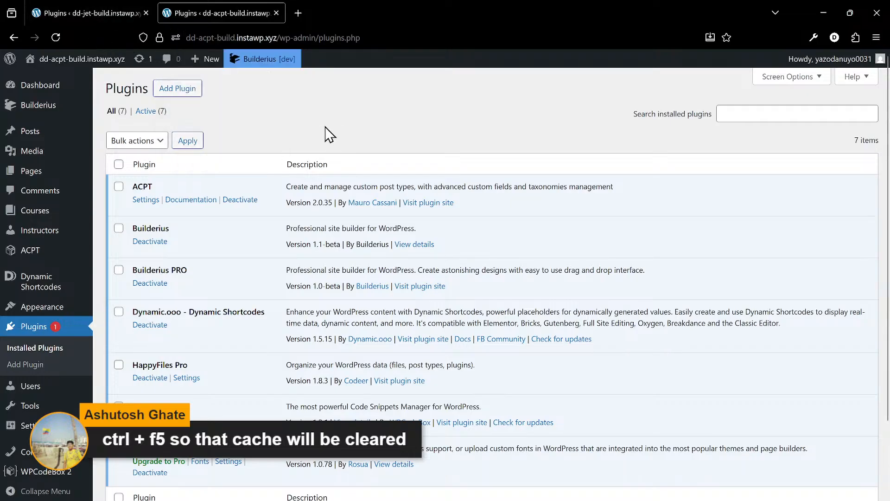
- Look over the installed plugins on the dd-acpt-build site, from ACPT to Yabe Webfont
scroll(193, 193, "down", 2)
scroll(193, 200, "up", 2)
scroll(272, 282, "down", 3)
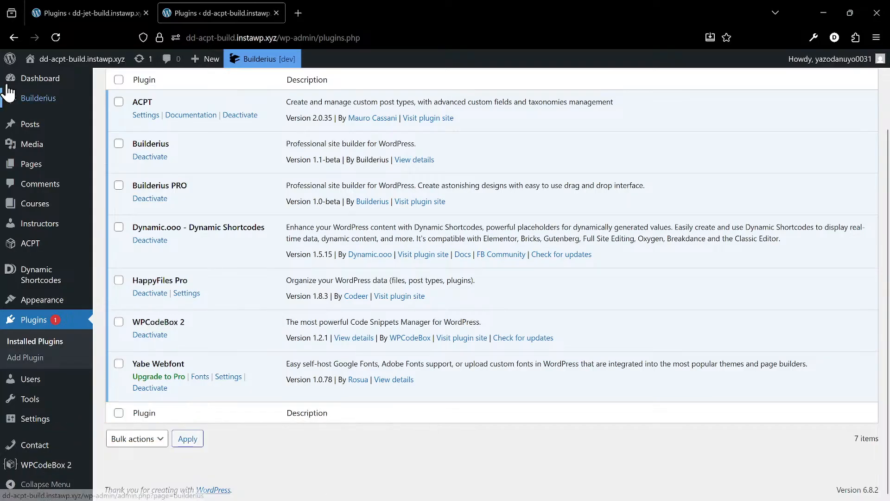
scroll(233, 290, "up", 2)
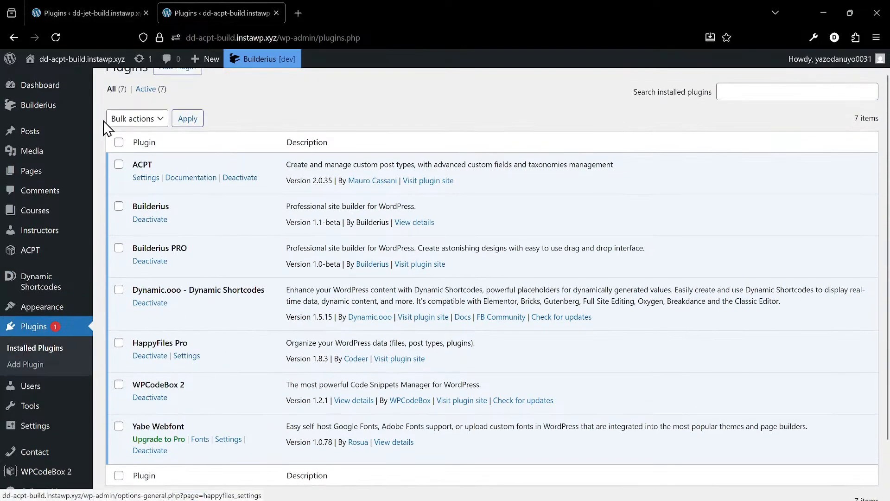
- Switch to the dd-jet-build site and view JetEngine's list of custom post types
left_click(72, 13)
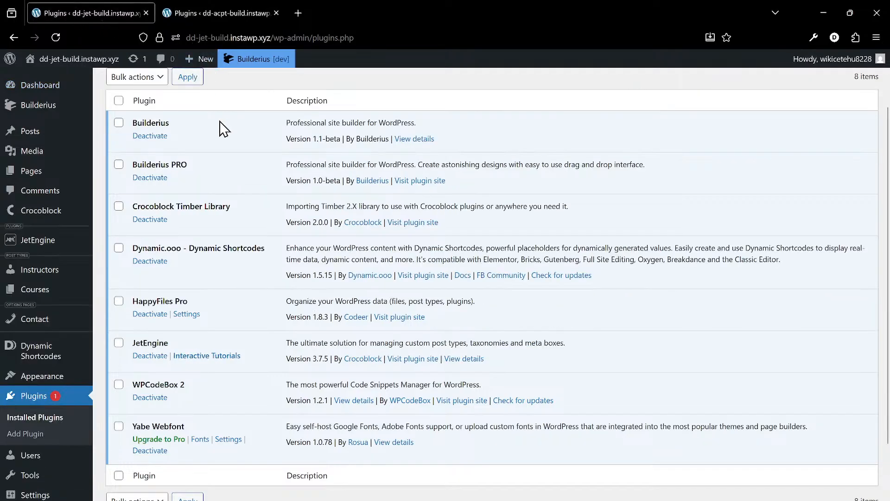
mouse_move(219, 15)
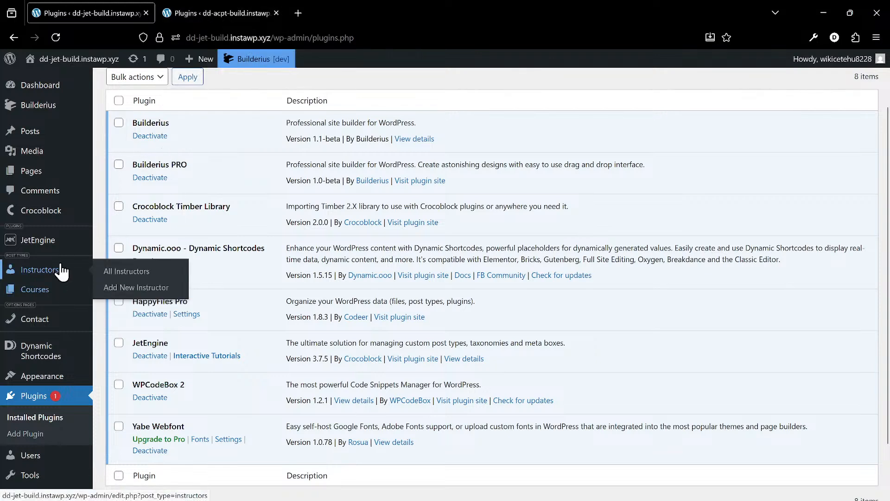
mouse_move(51, 247)
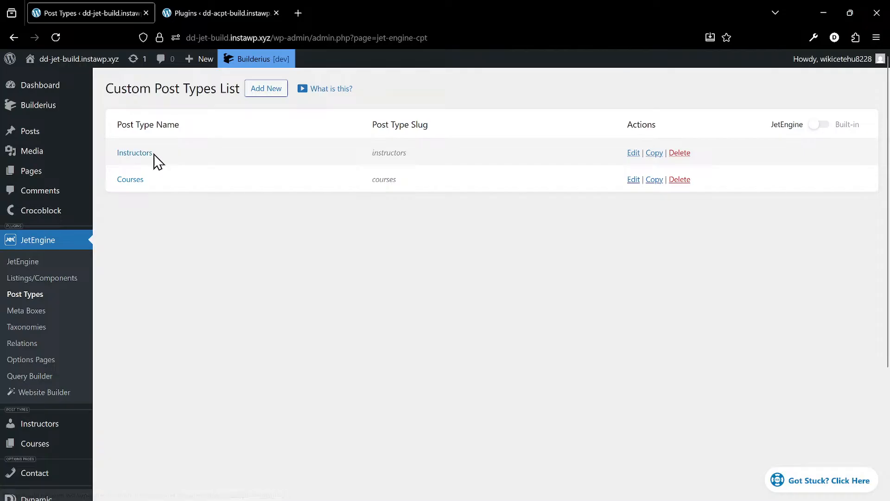
scroll(136, 320, "down", 2)
scroll(139, 313, "up", 2)
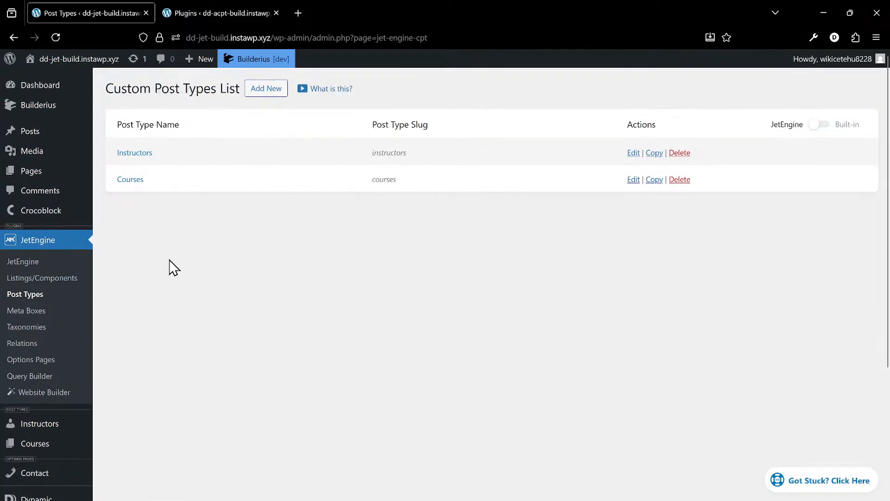
- Open the Courses post type for editing and review its general settings and meta fields
left_click(131, 181)
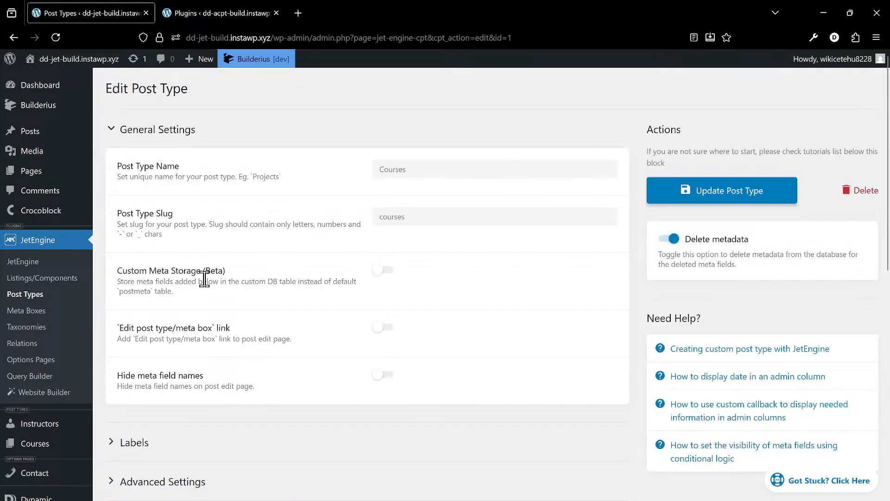
scroll(204, 280, "down", 5)
scroll(186, 296, "down", 4)
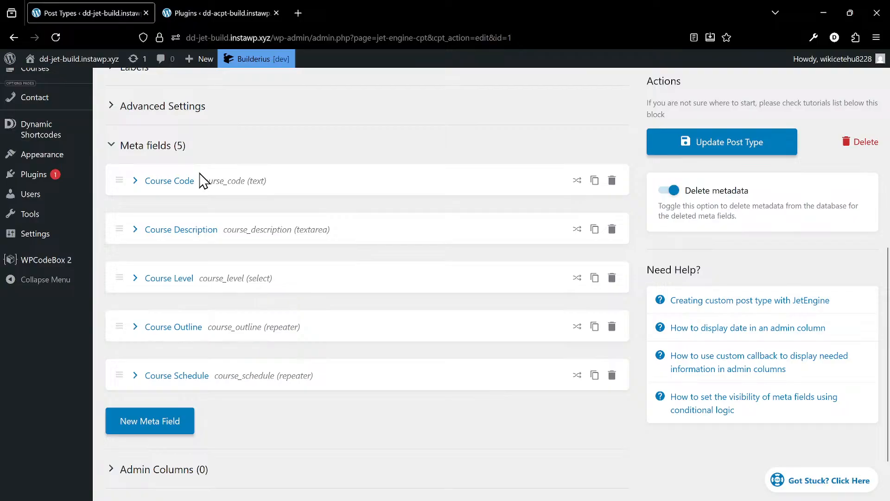
scroll(160, 167, "up", 2)
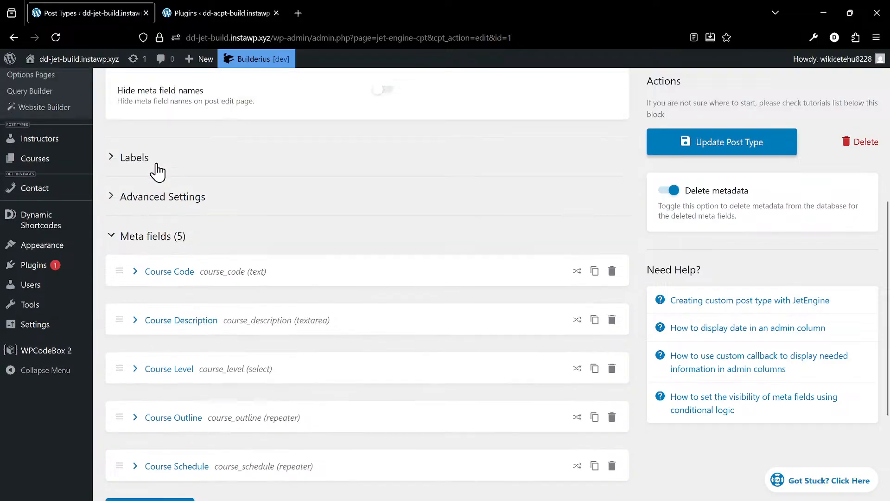
scroll(179, 205, "up", 6)
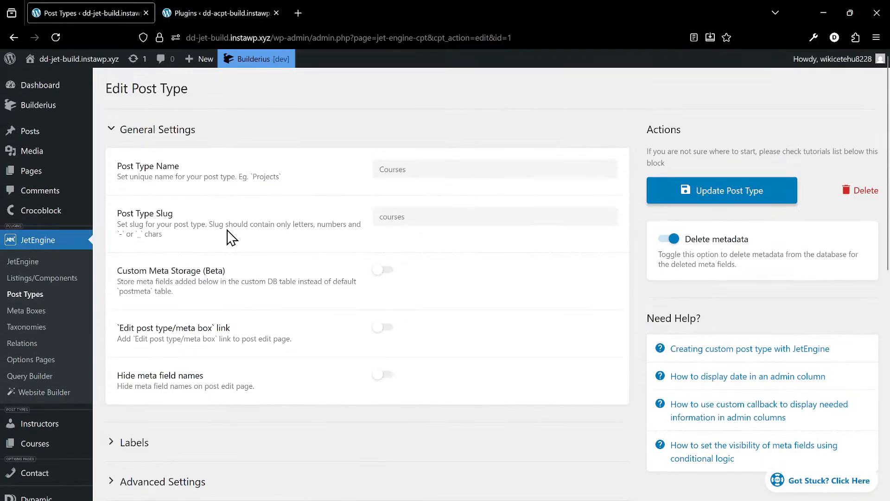
scroll(230, 237, "down", 8)
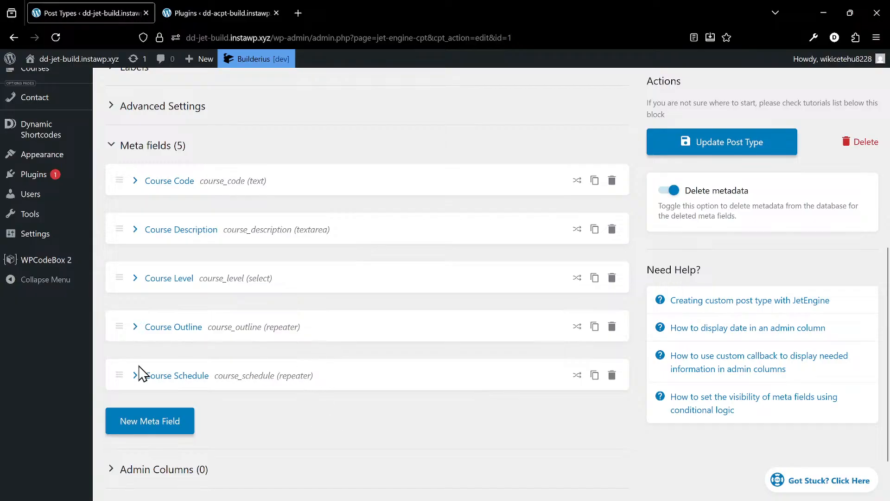
- Expand the Course Outline repeater meta field and review its subfields and options
left_click(135, 326)
scroll(413, 312, "down", 10)
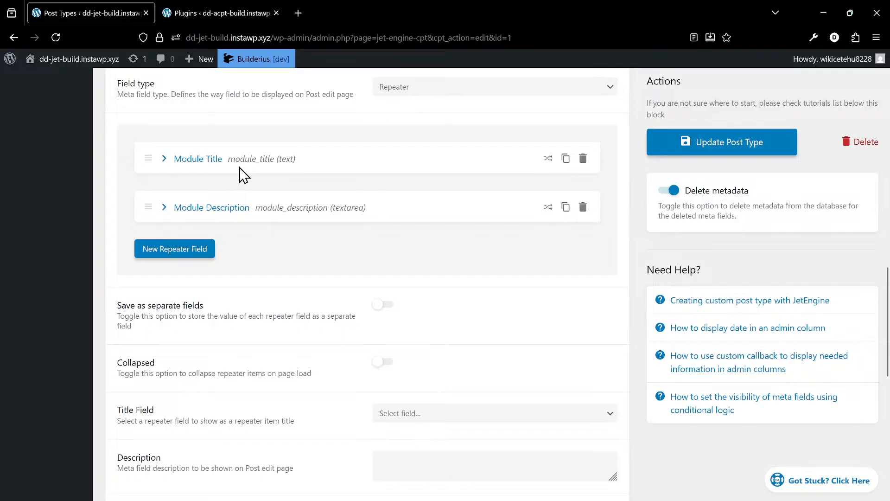
scroll(343, 218, "down", 9)
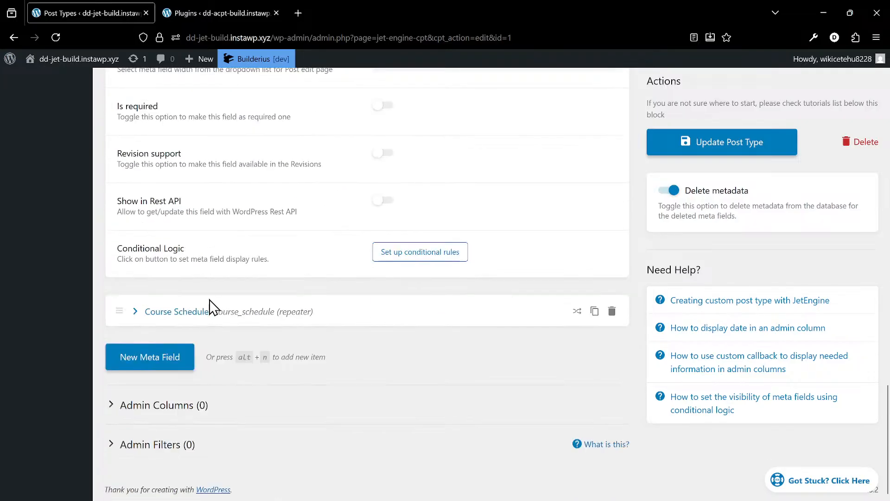
- Expand the Course Schedule repeater meta field and examine its day, time and location subfields and remaining options
left_click(135, 312)
scroll(423, 298, "down", 10)
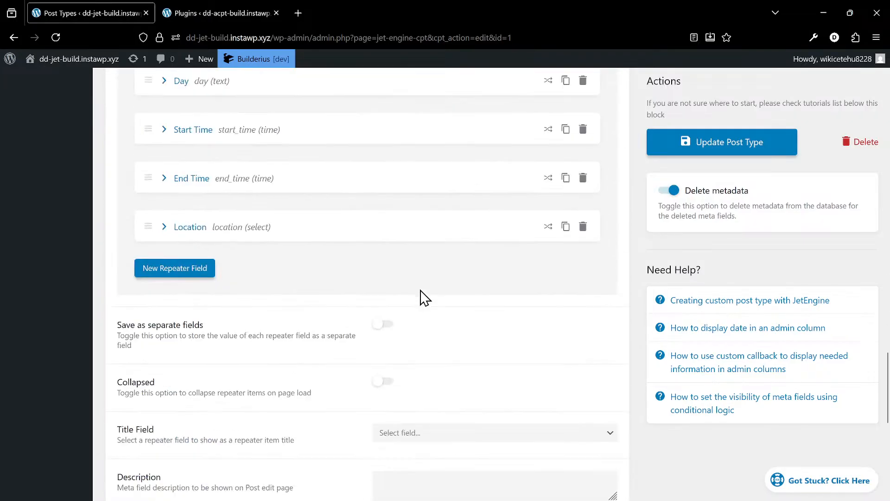
scroll(425, 298, "down", 8)
scroll(423, 298, "up", 6)
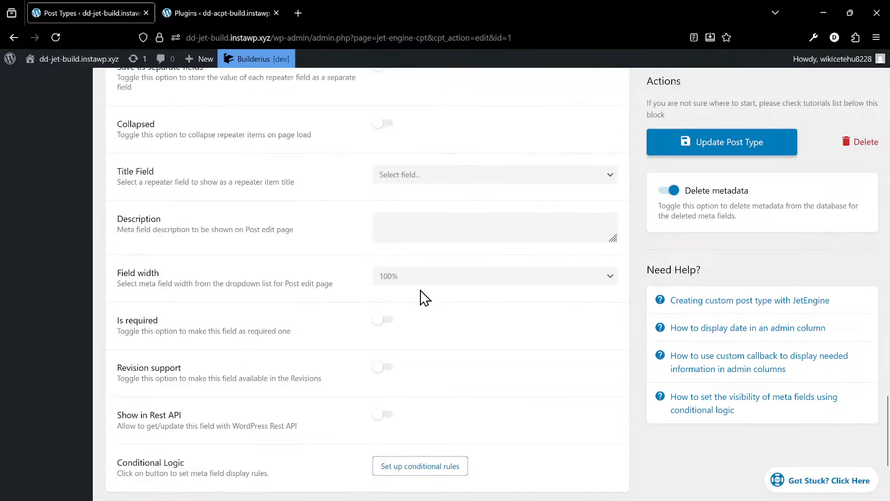
scroll(422, 298, "up", 5)
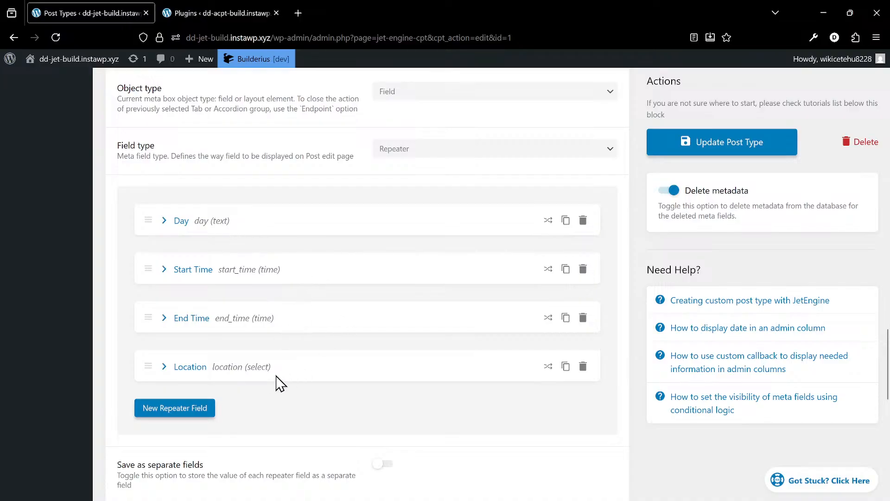
scroll(297, 378, "up", 15)
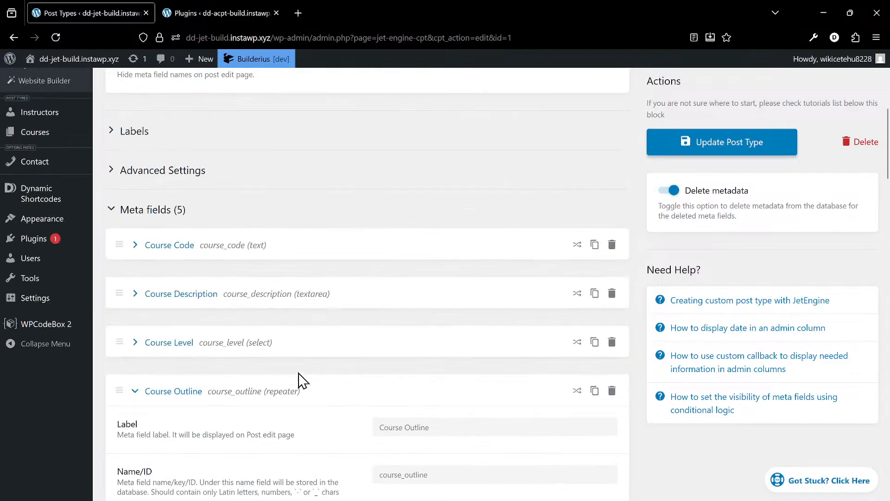
scroll(289, 355, "down", 1)
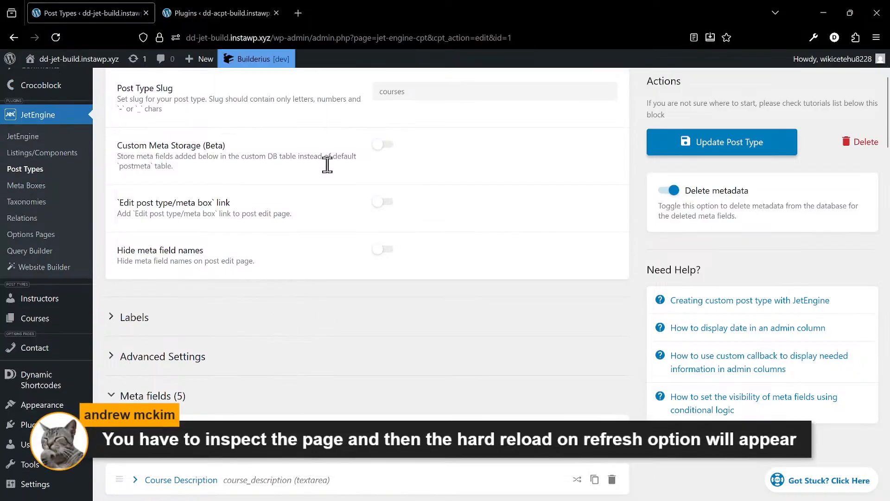
- Inspect the Courses post type page, clear the network request log, disable the browser cache and reload the page
right_click(354, 301)
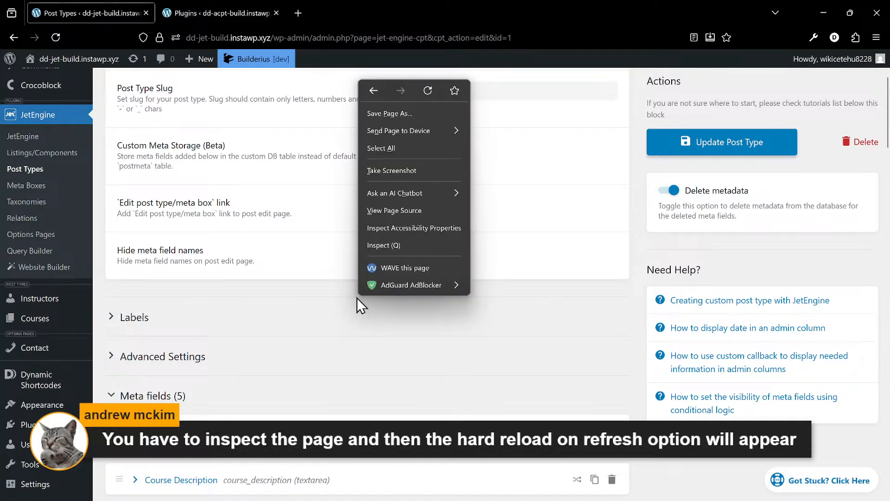
left_click(319, 297)
right_click(316, 297)
left_click(348, 238)
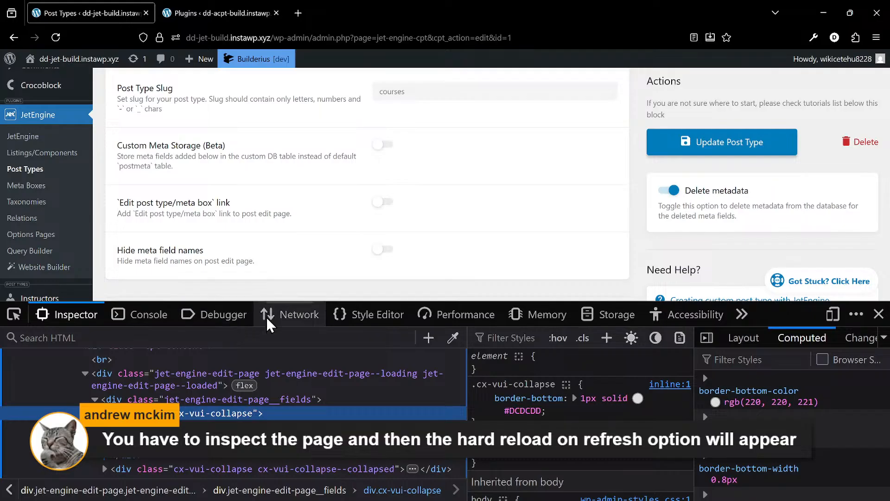
left_click(295, 315)
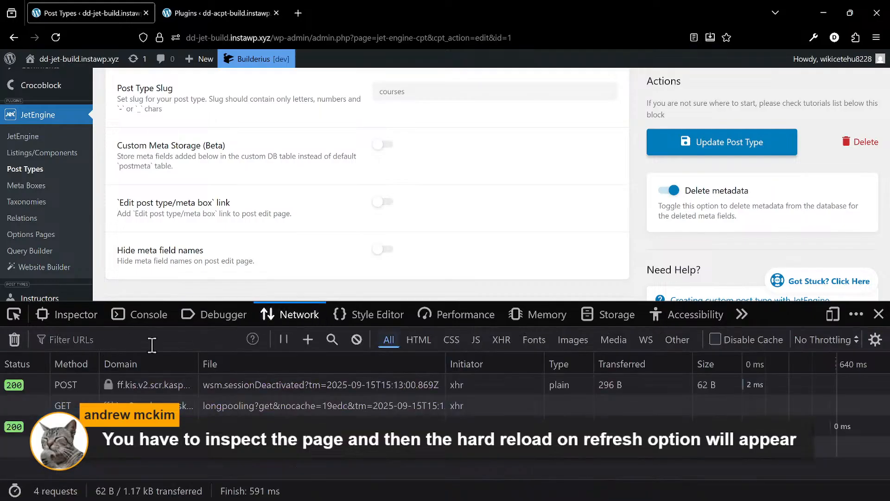
left_click(15, 338)
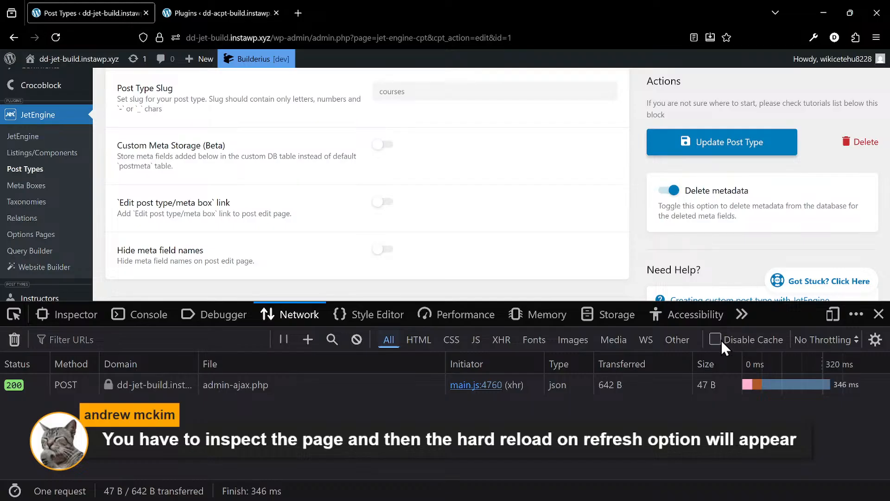
left_click(56, 37)
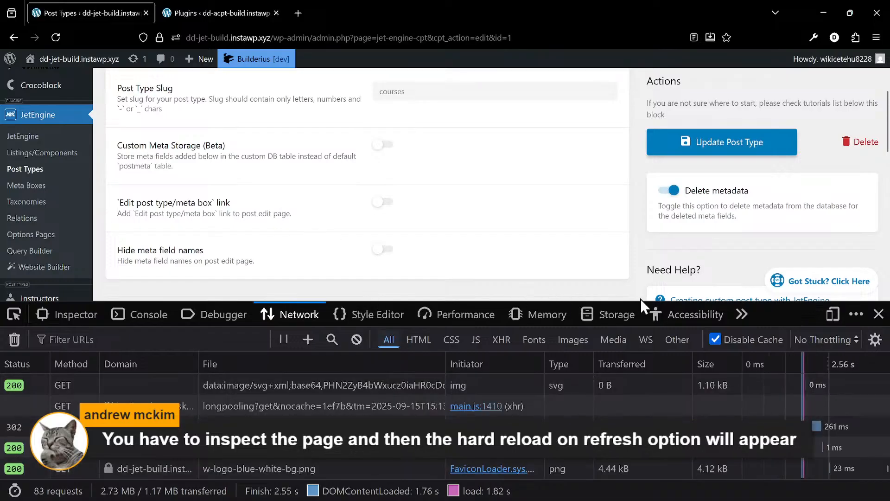
- Look over the reloaded Courses meta fields, then re-enable the browser cache and close the developer tools
scroll(161, 207, "down", 5)
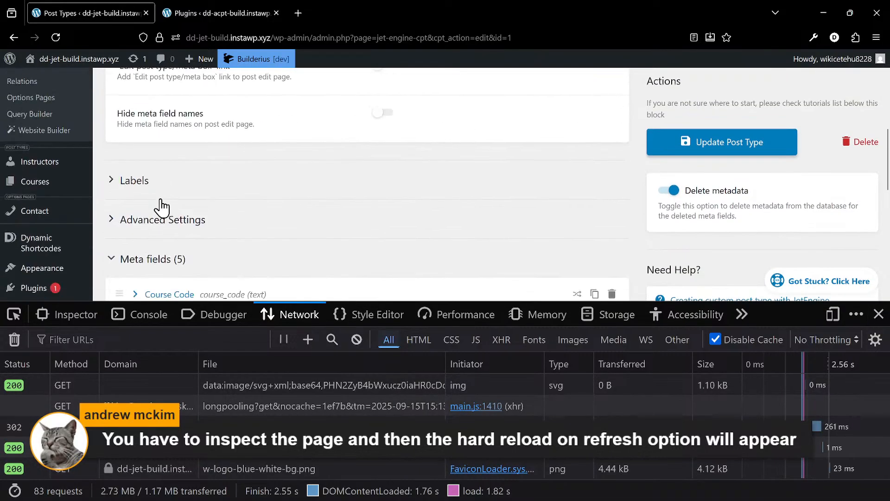
scroll(162, 207, "down", 4)
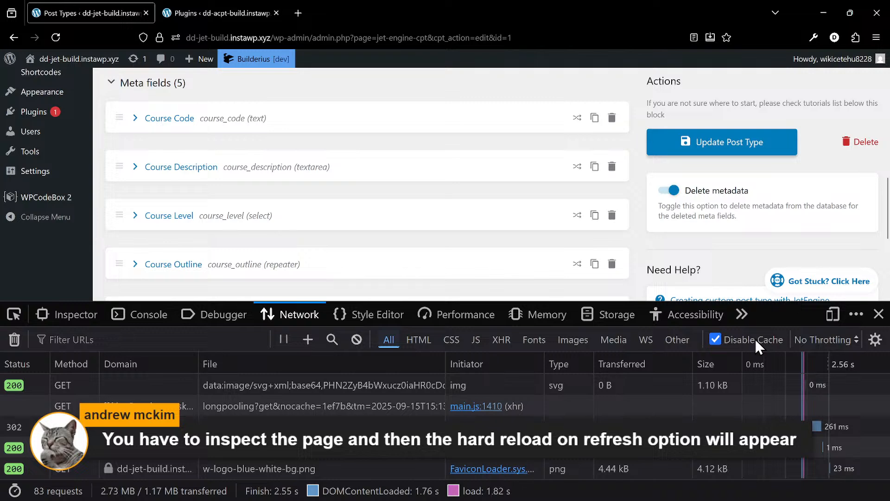
mouse_move(349, 472)
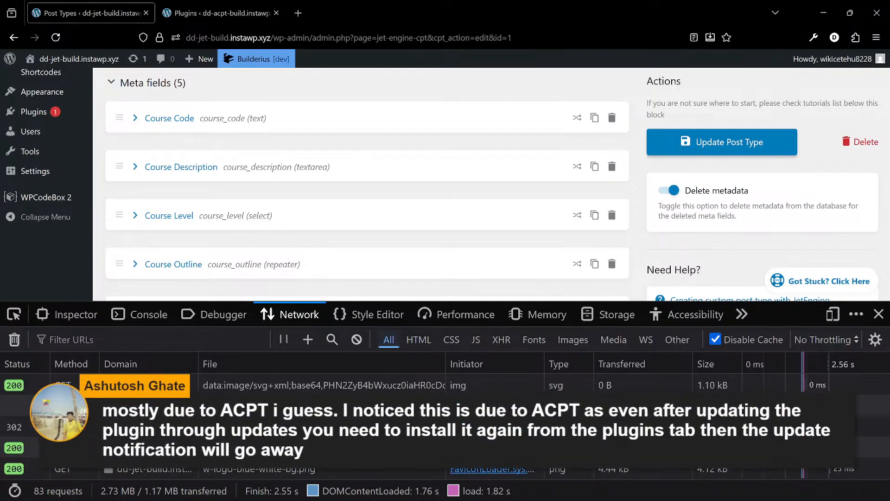
left_click(715, 340)
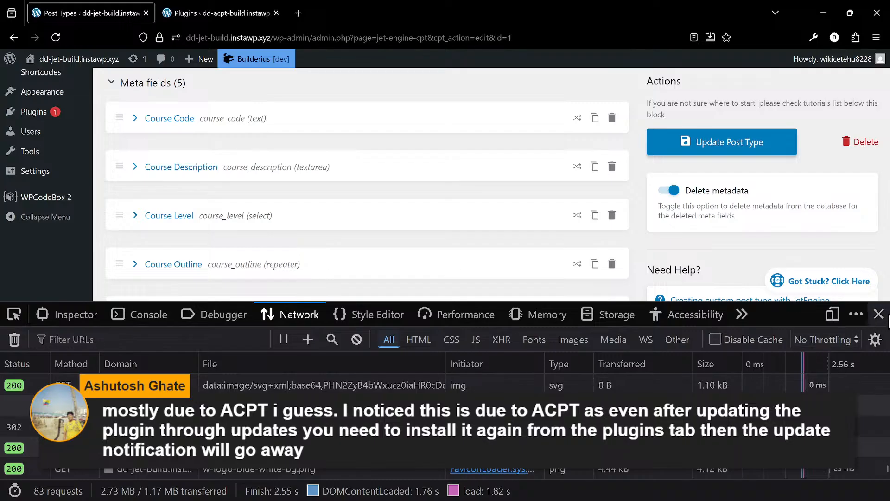
left_click(877, 315)
scroll(337, 351, "up", 5)
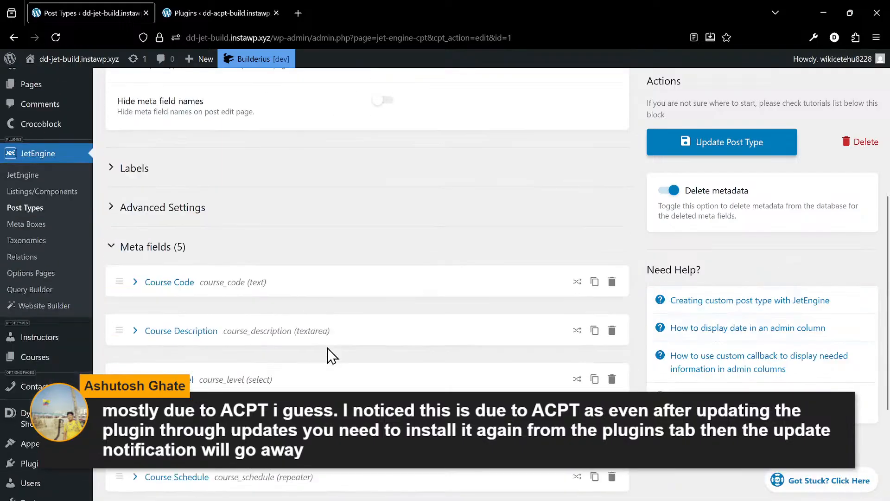
scroll(327, 357, "down", 5)
- Open the installed plugins on the dd-jet-build site and check the list for a pending update
left_click(53, 380)
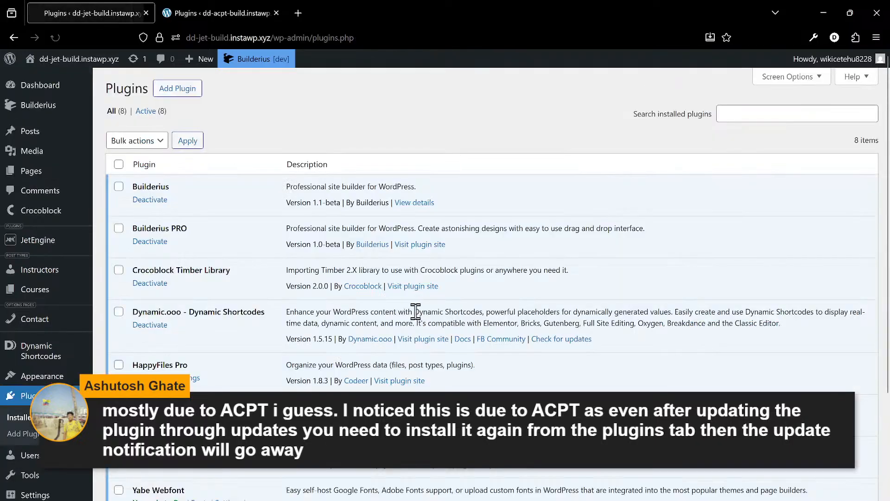
scroll(417, 319, "down", 2)
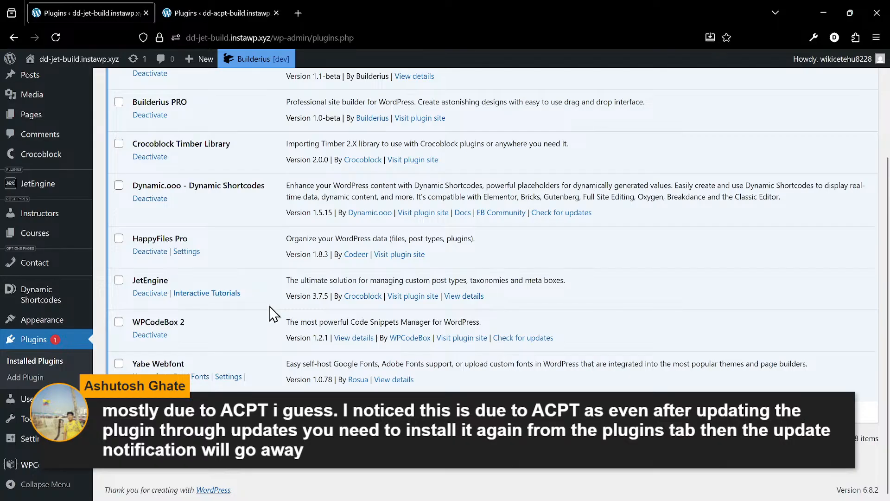
scroll(250, 325, "up", 3)
scroll(203, 308, "down", 1)
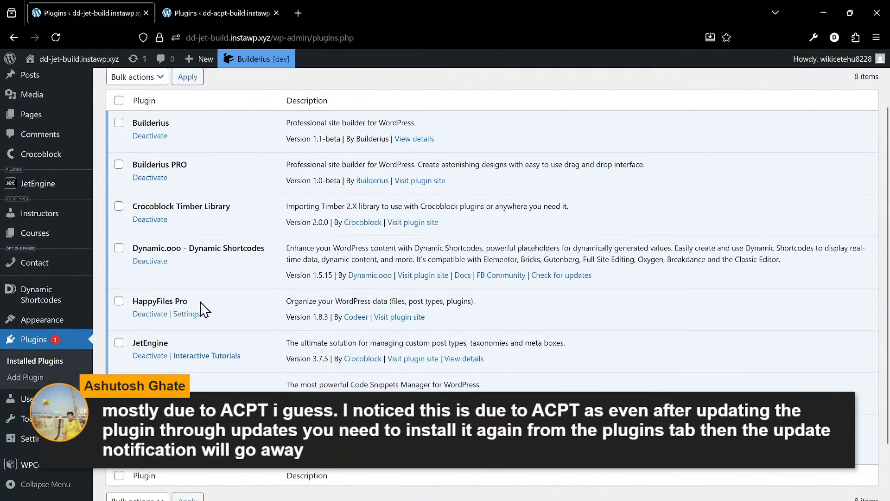
- Check the dd-acpt-build site's installed plugins for a pending update and return to the dd-jet-build plugins for comparison
left_click(246, 12)
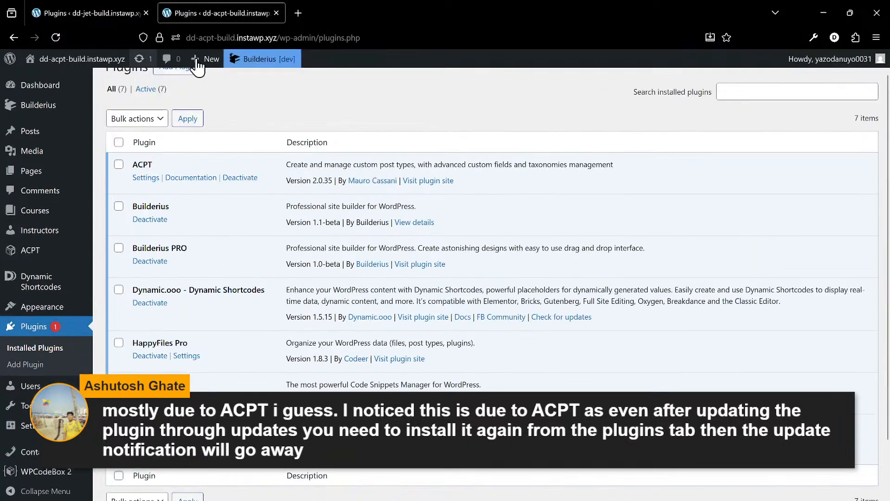
scroll(322, 234, "down", 1)
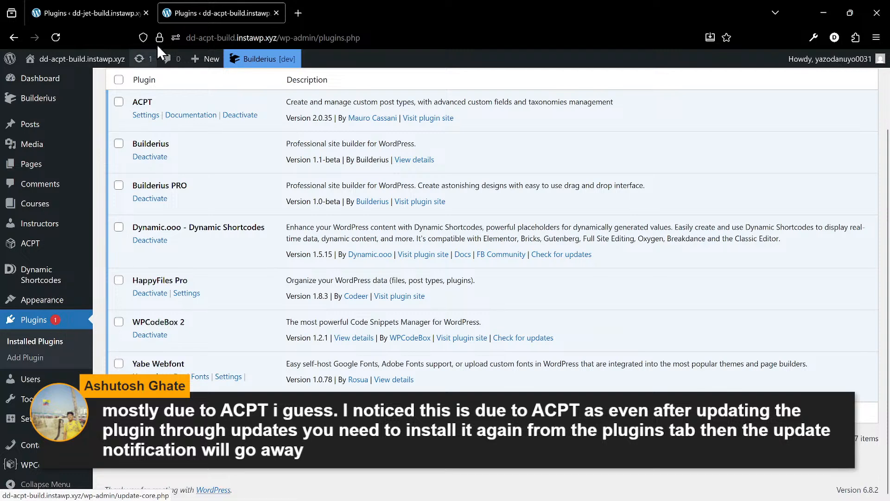
left_click(85, 14)
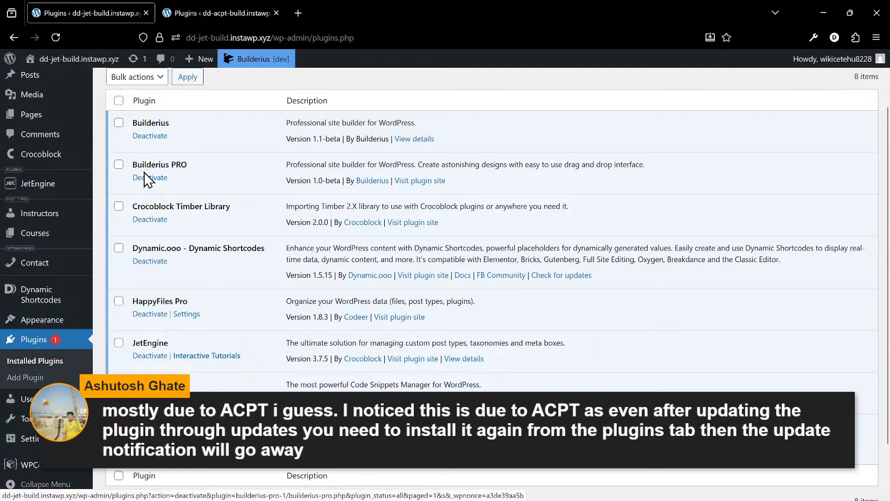
scroll(198, 159, "up", 2)
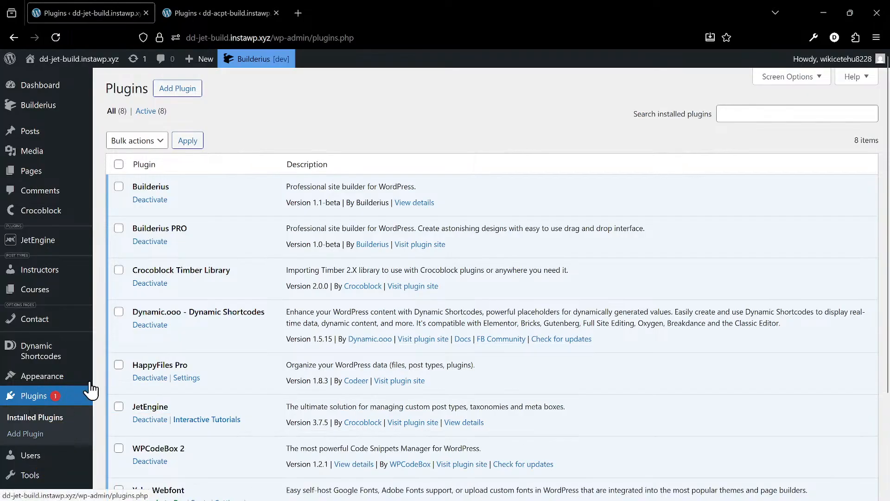
right_click(57, 38)
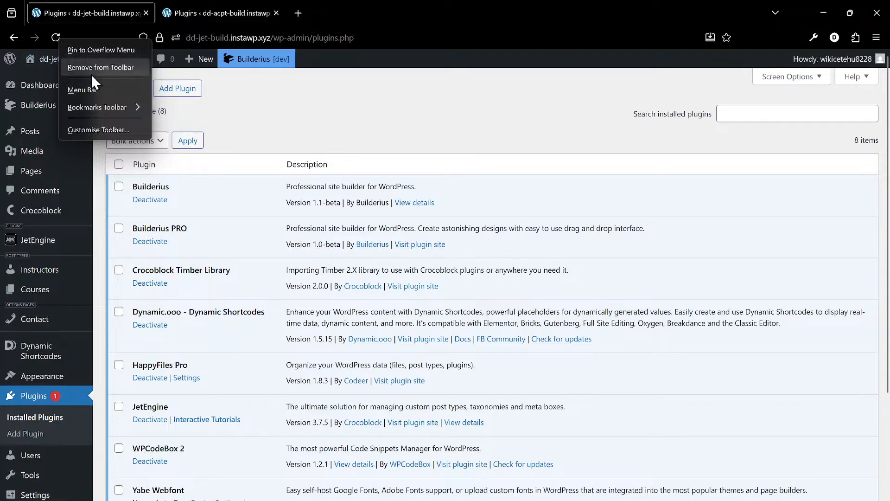
mouse_move(108, 111)
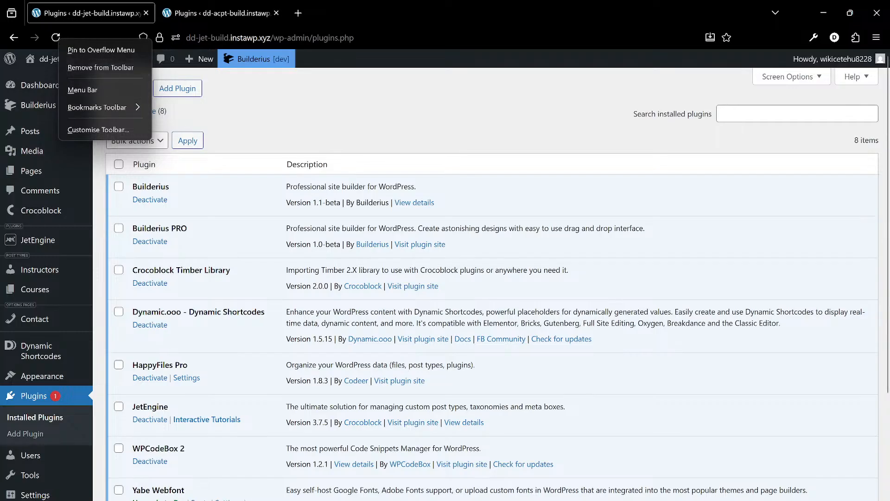
key("Escape")
right_click(59, 40)
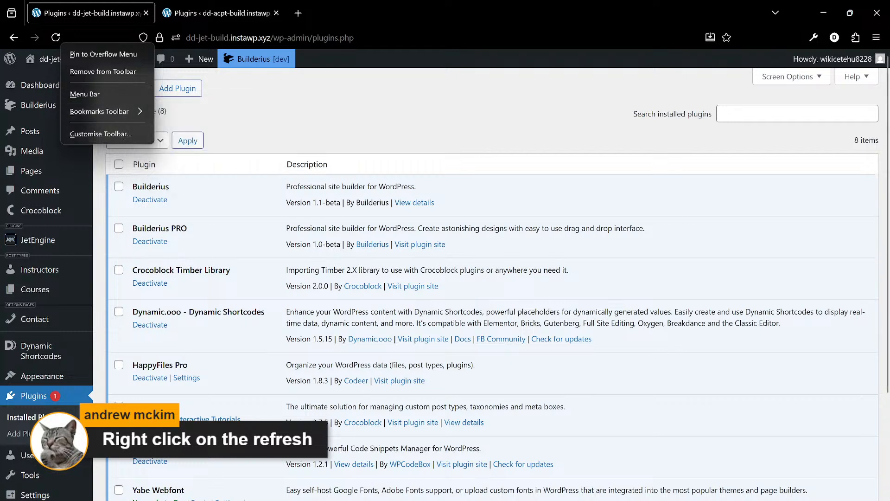
key("Escape")
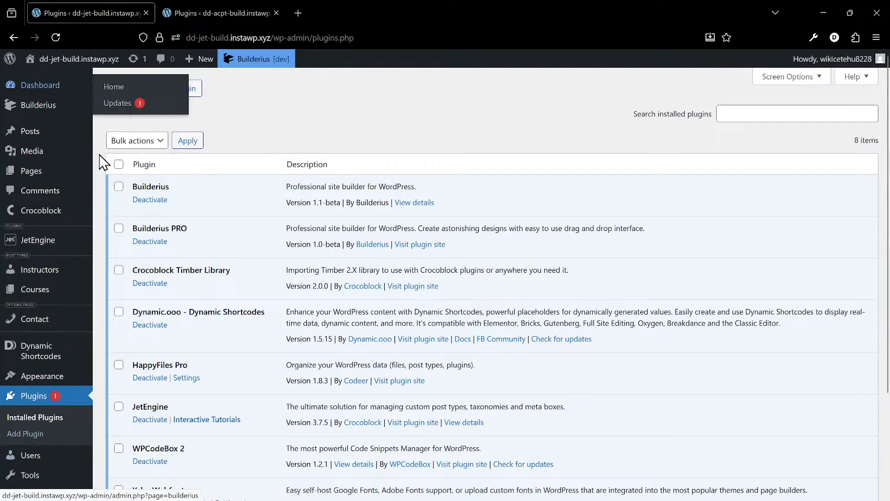
- Look over the installed plugins, then open JetEngine's Courses post type and review its meta fields
scroll(162, 185, "down", 1)
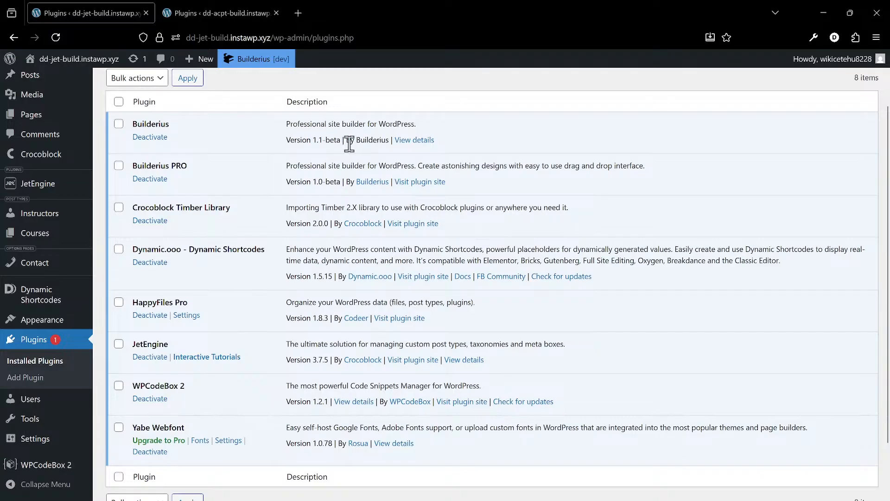
scroll(348, 150, "up", 2)
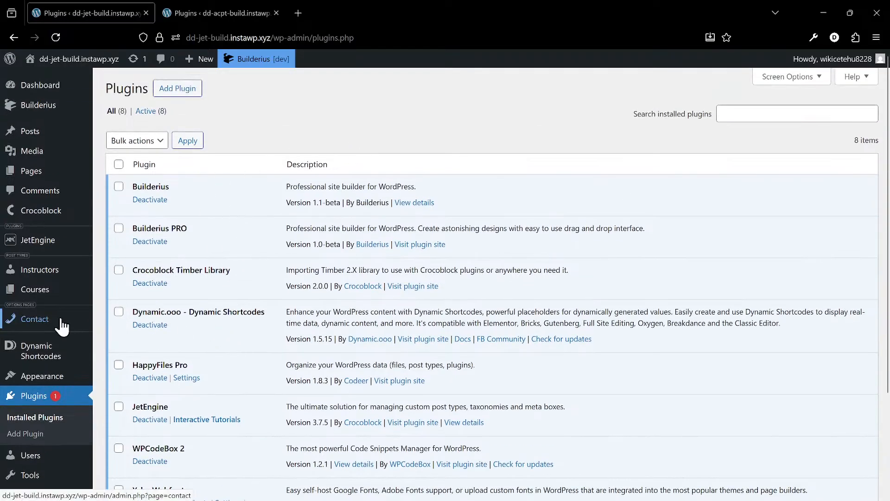
mouse_move(57, 249)
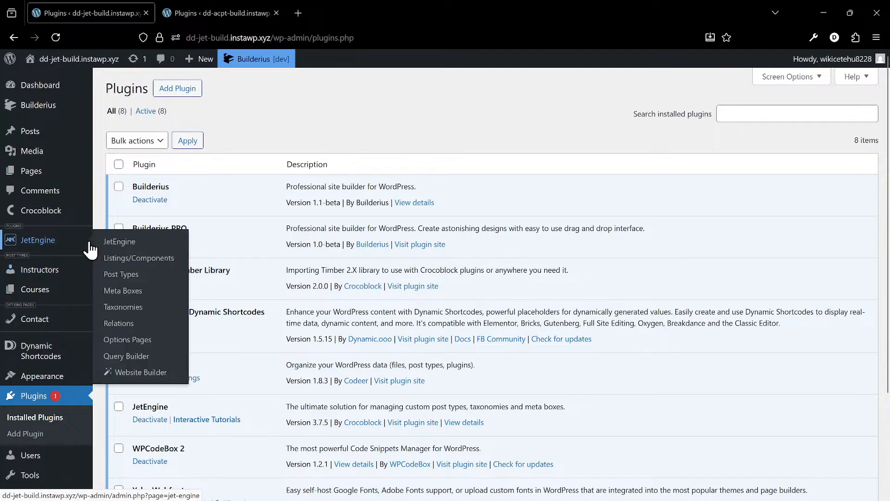
left_click(145, 281)
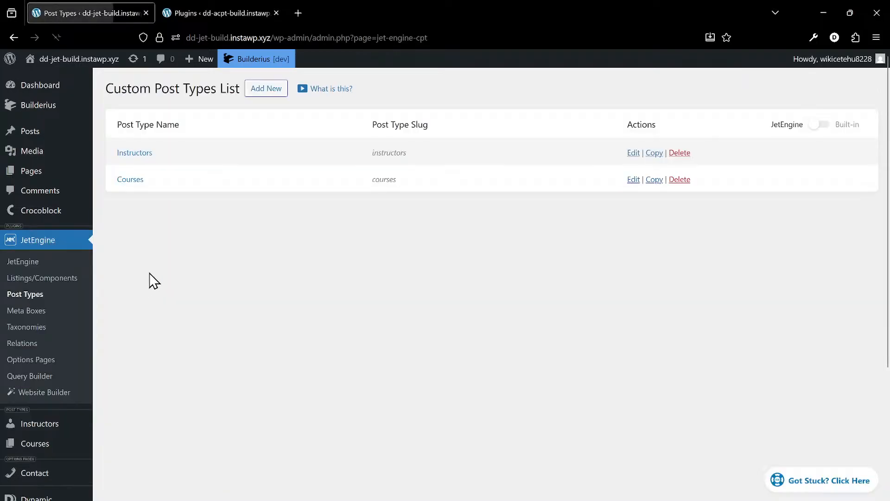
left_click(131, 179)
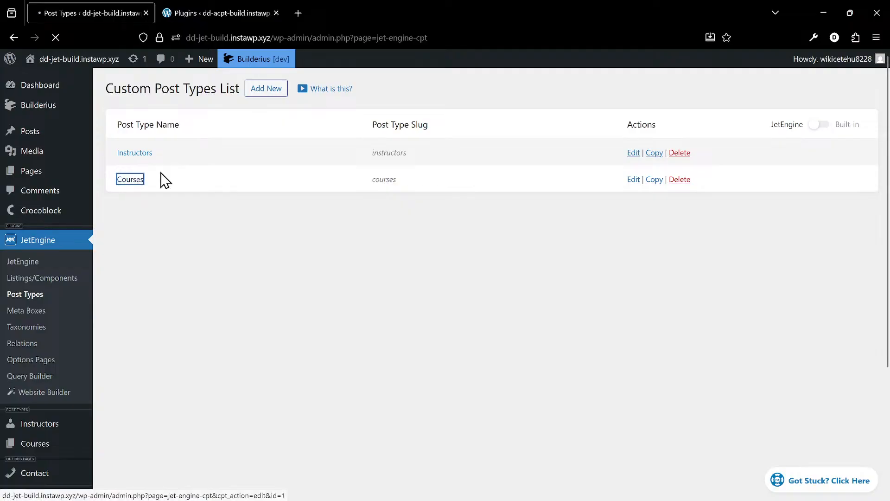
scroll(364, 230, "down", 10)
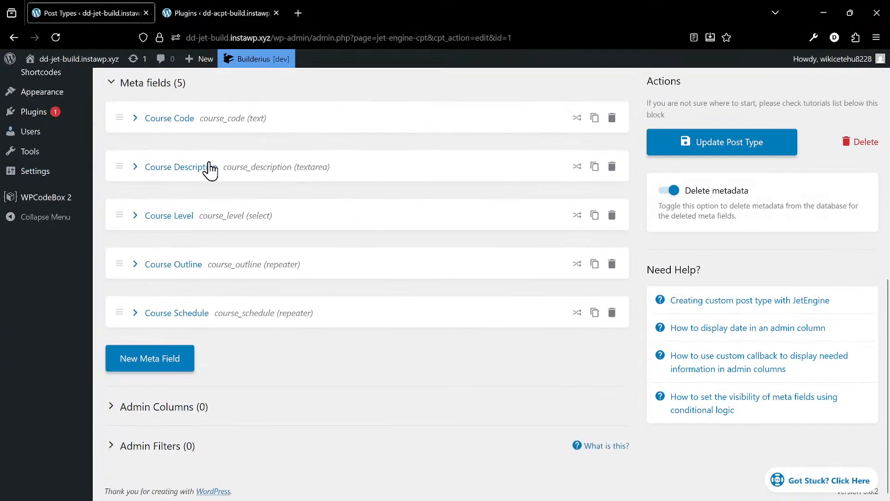
scroll(111, 126, "up", 7)
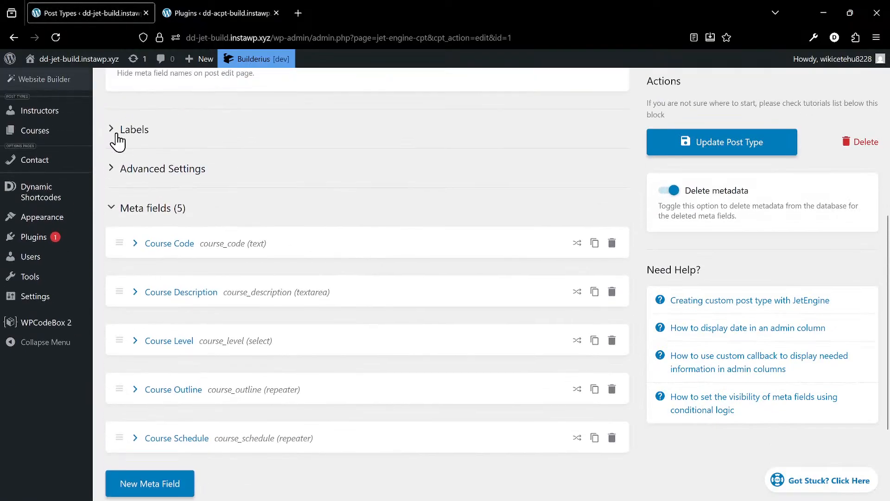
scroll(197, 181, "up", 3)
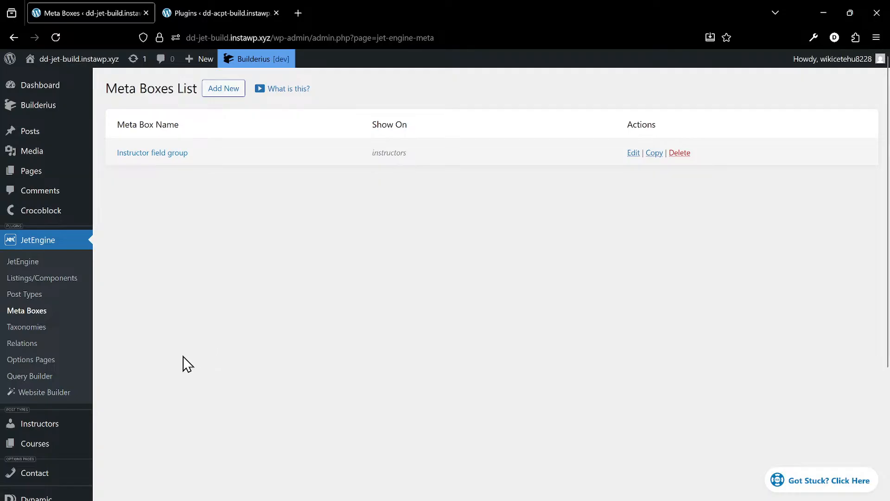
- Open the Builderius home page and install the Standard Settings starter with Publish left off
mouse_move(87, 424)
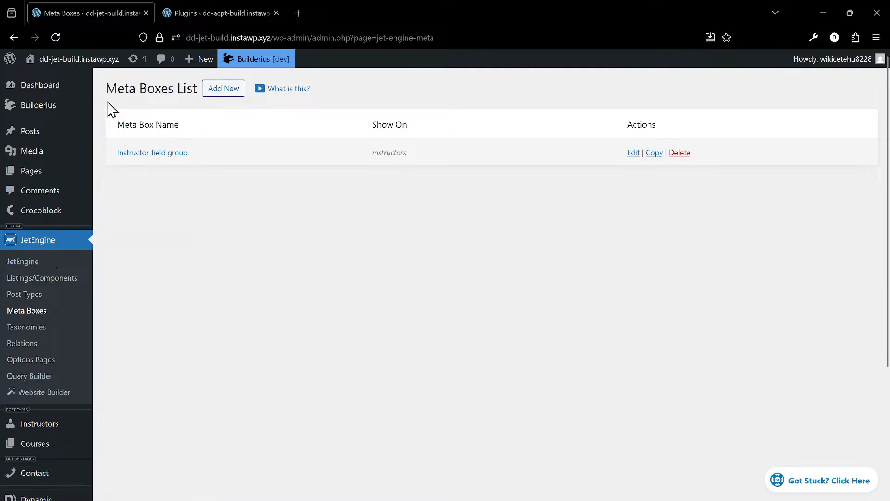
left_click(55, 115)
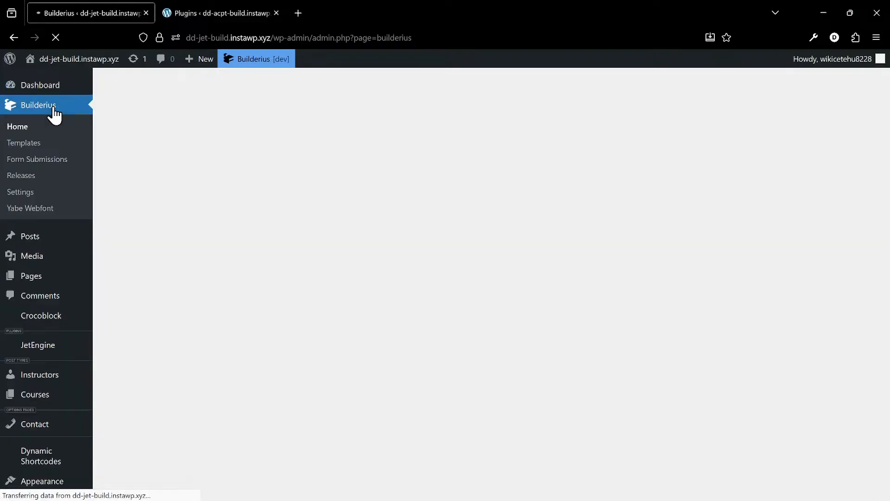
scroll(362, 319, "down", 1)
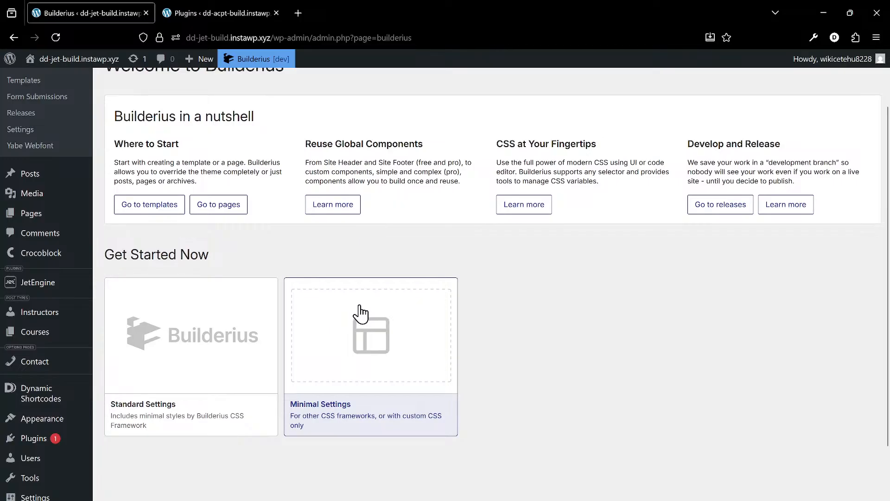
scroll(360, 312, "up", 1)
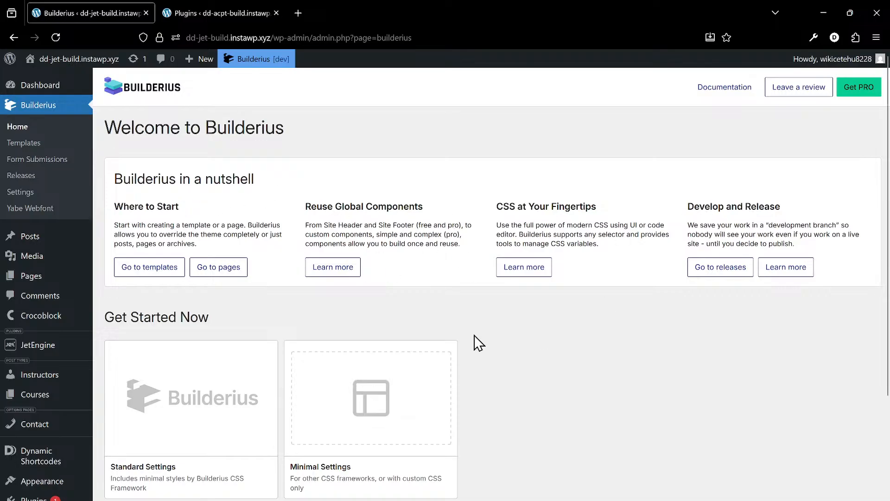
scroll(477, 341, "down", 3)
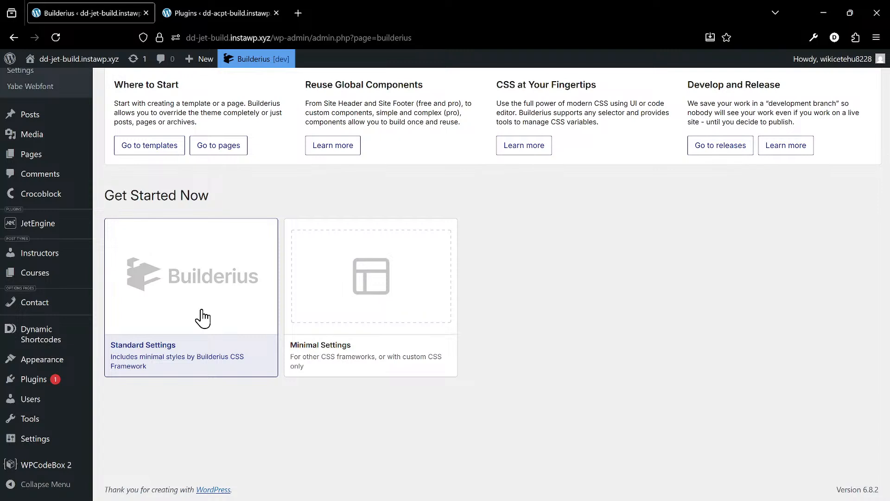
left_click(173, 323)
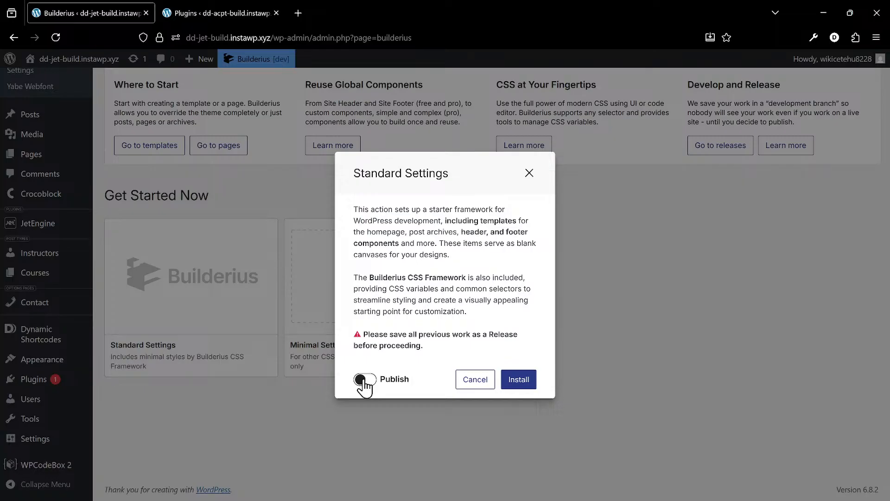
left_click(530, 384)
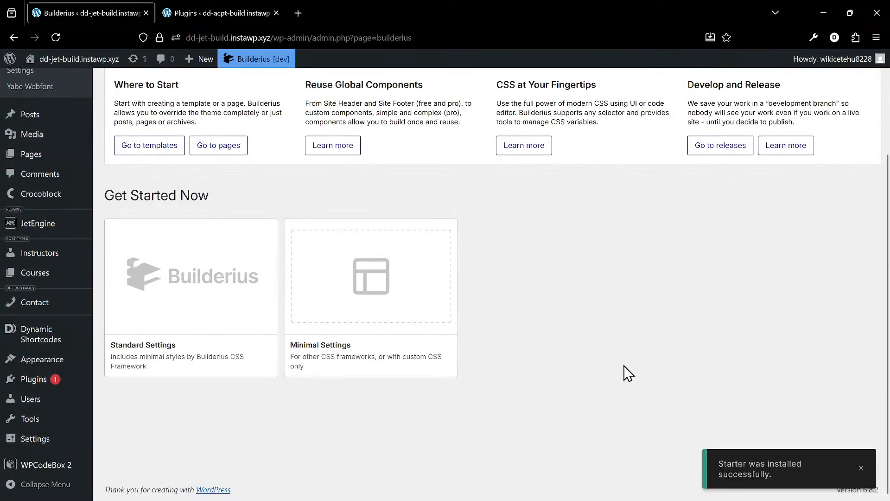
- Open the dd-jet-build front end in a new tab and view its header and footer
scroll(248, 370, "up", 3)
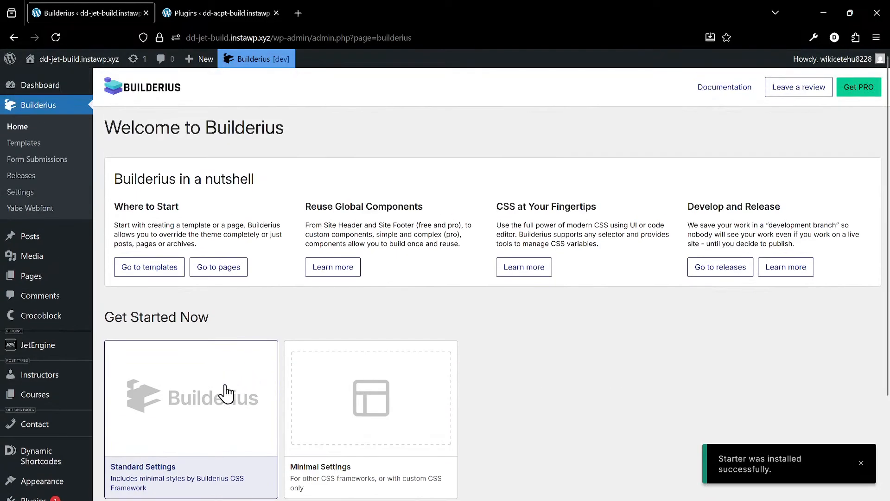
right_click(98, 63)
left_click(153, 73)
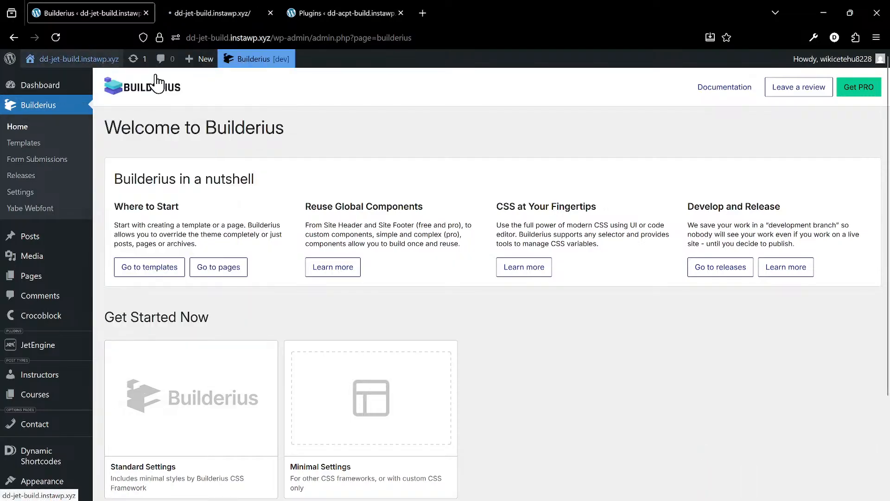
left_click(204, 8)
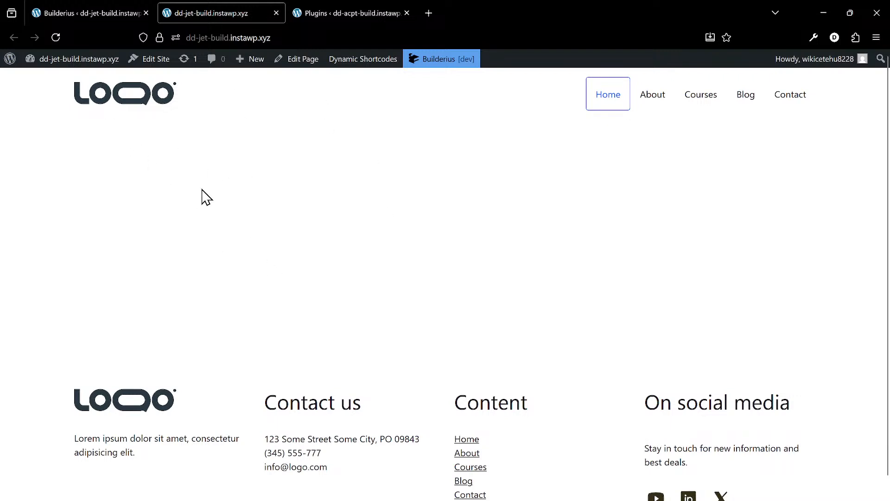
key("ctrl+shift+n")
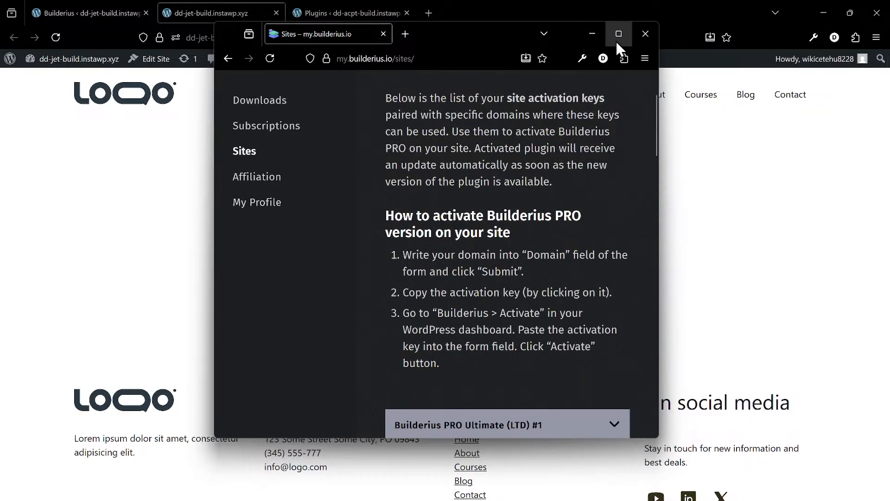
left_click(645, 35)
left_click(876, 37)
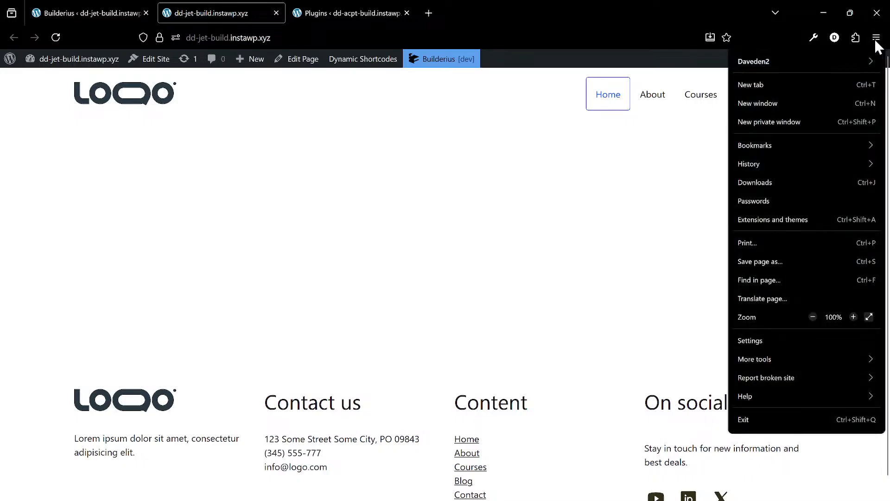
left_click(816, 116)
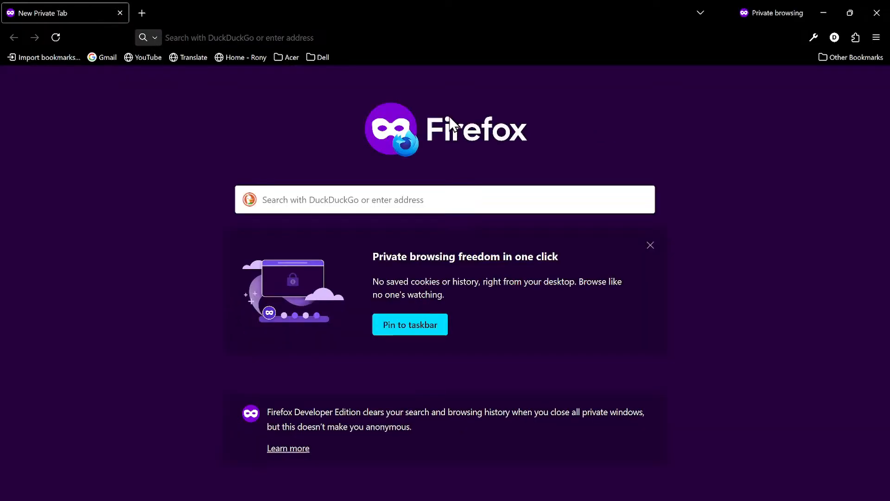
key("ctrl+w")
- Copy the dd-jet-build site address, load it in a private window to inspect the logged-out view, and return to the main window
left_click(280, 41)
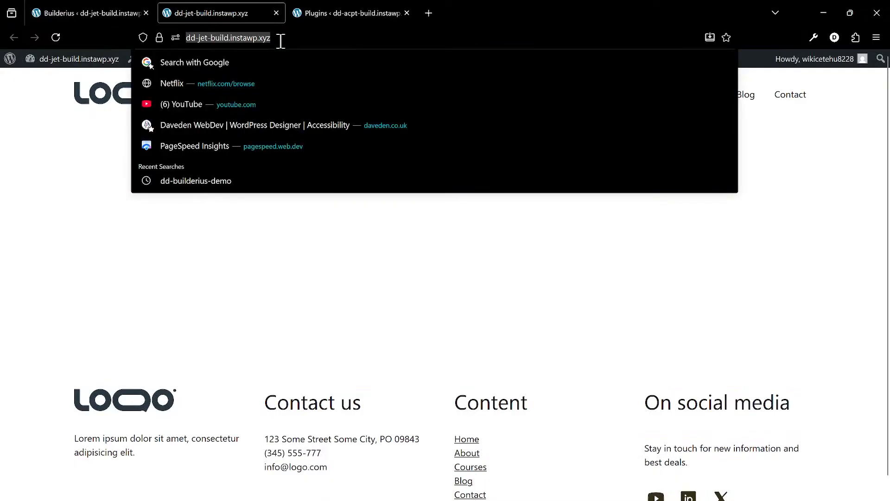
key("ctrl+c")
key("ctrl+shift+p")
key("ctrl+v")
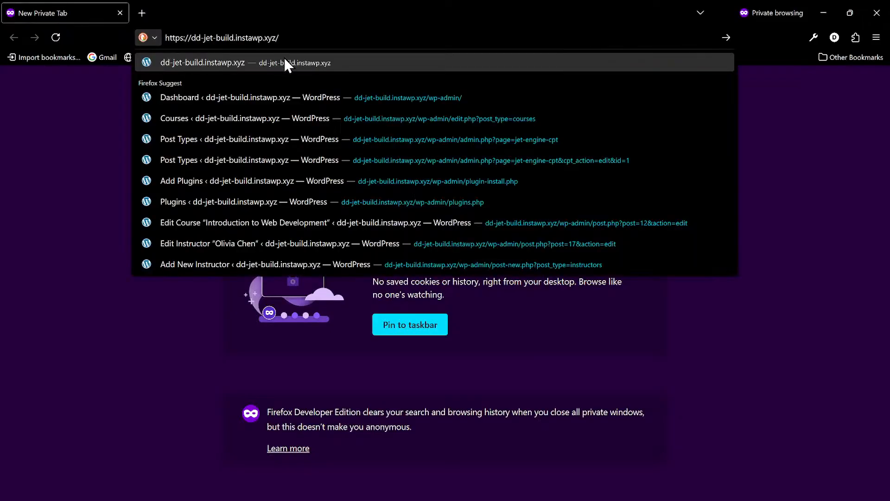
left_click(285, 57)
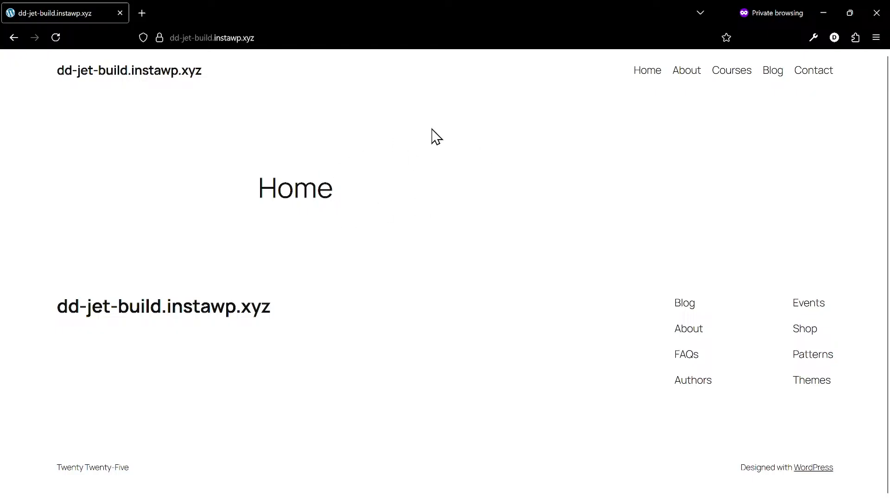
key("alt+Tab")
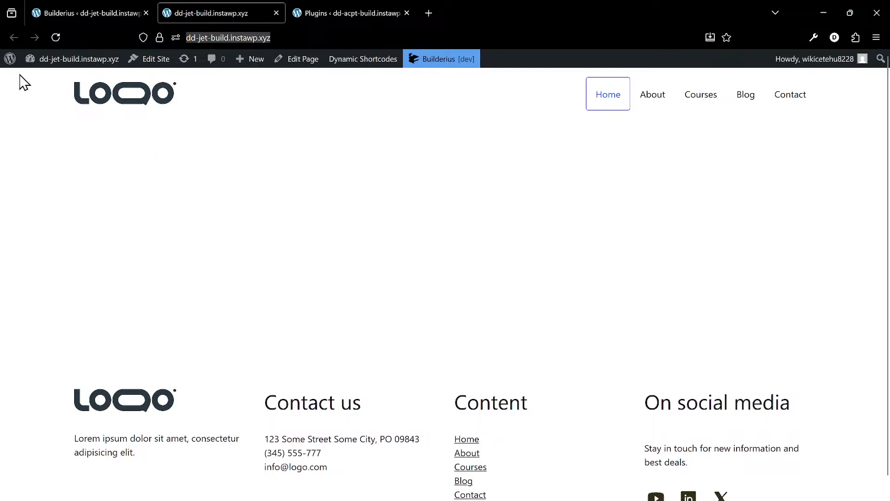
- Open the Builderius templates list on the dd-jet-build site and review the templates and what they apply to
mouse_move(83, 12)
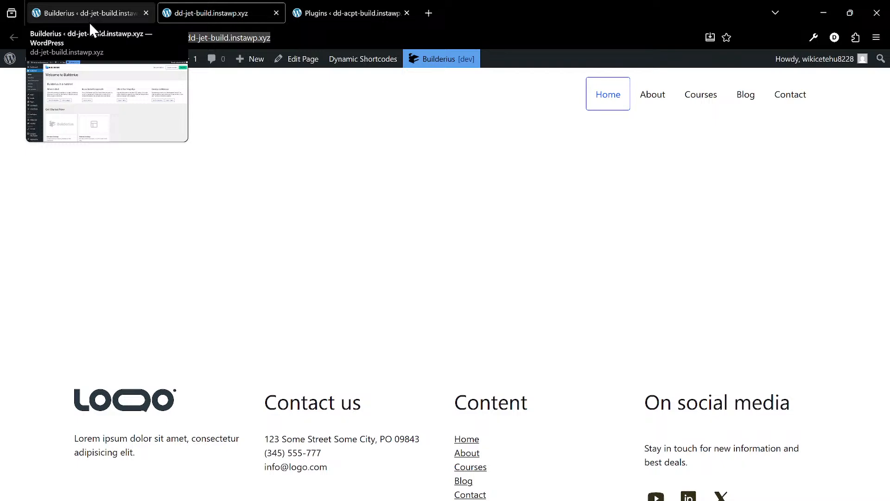
left_click(95, 19)
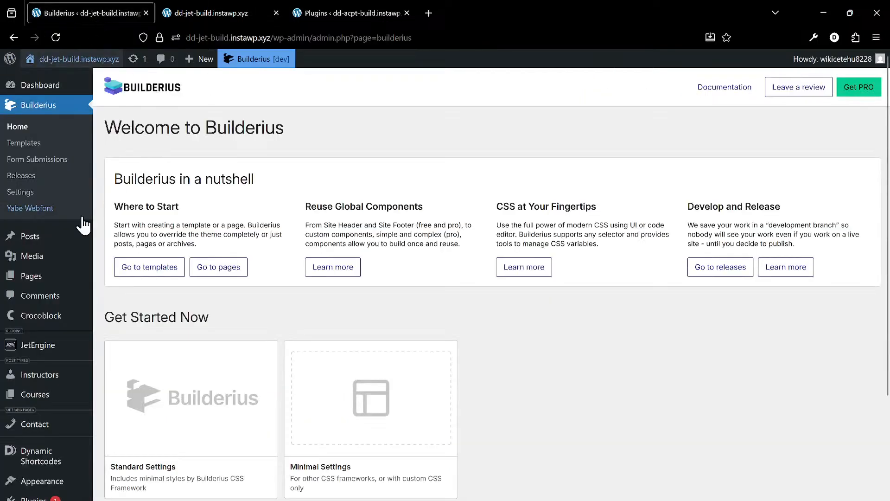
mouse_move(75, 242)
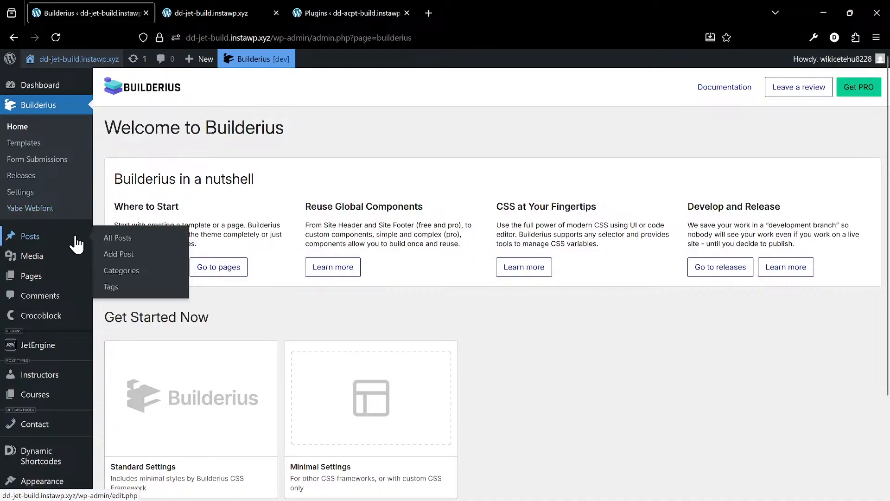
left_click(45, 147)
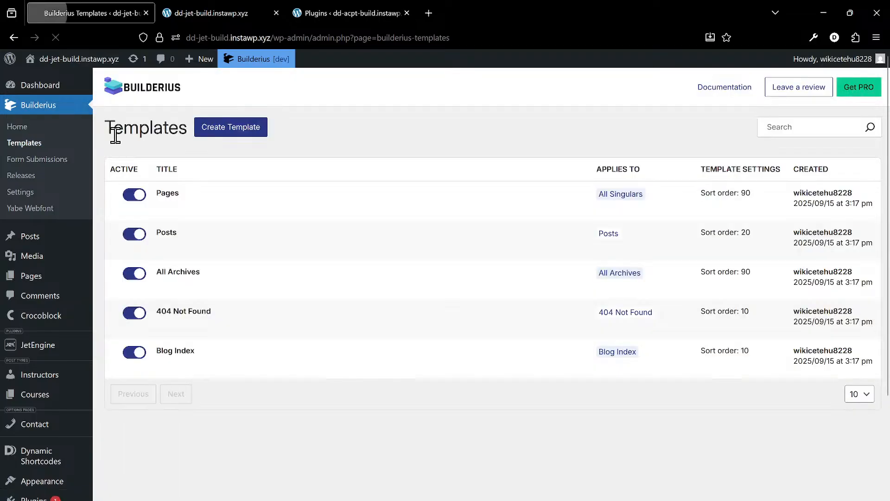
mouse_move(209, 193)
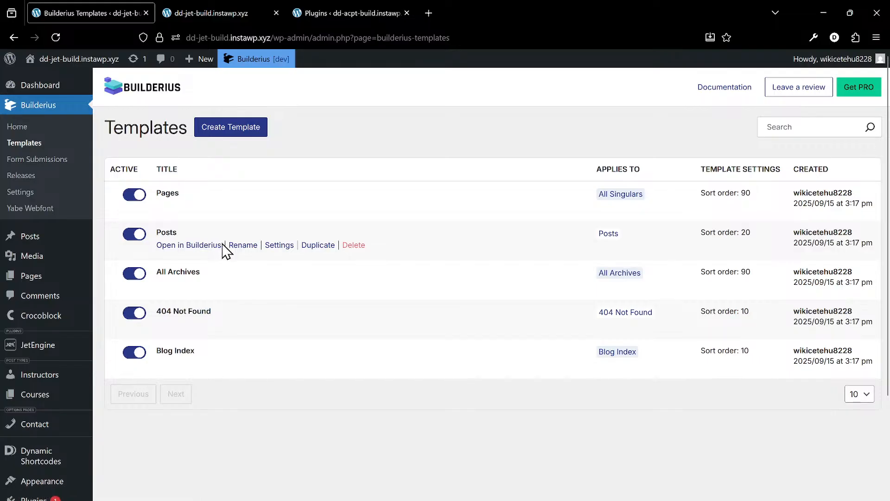
mouse_move(63, 235)
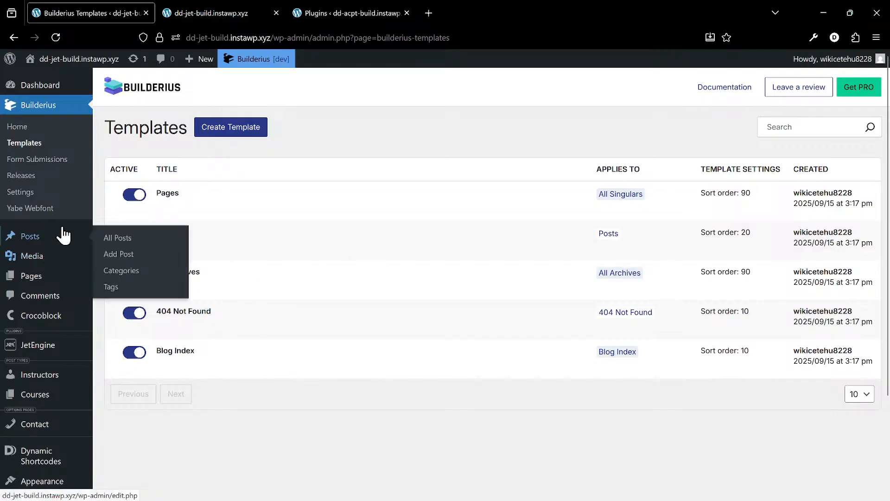
- Open the Pages list of the dd-jet-build site and review its existing pages
mouse_move(51, 282)
scroll(46, 279, "down", 2)
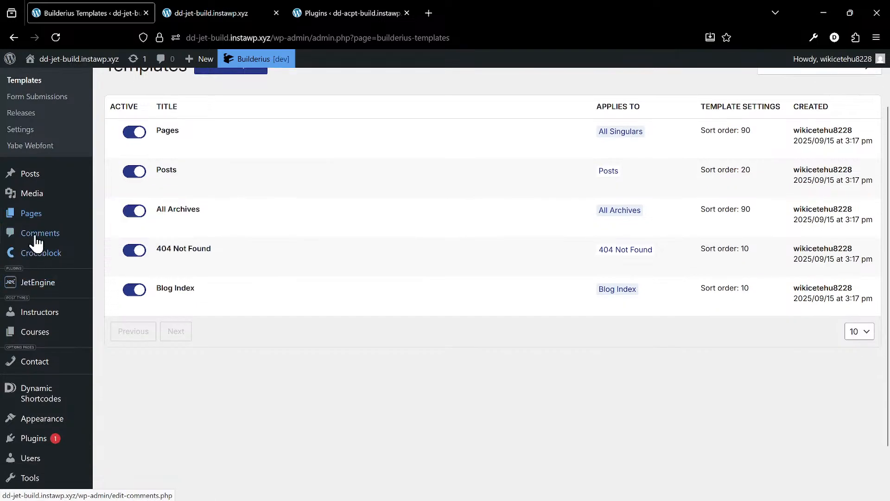
left_click(67, 217)
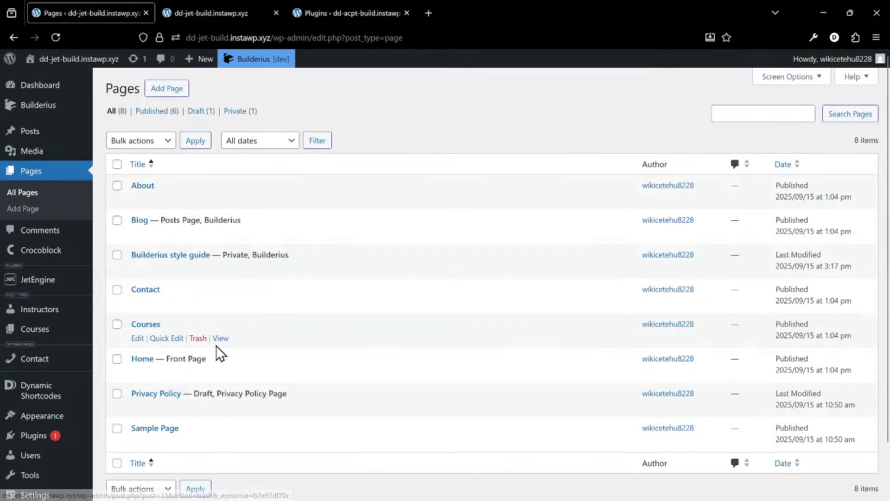
scroll(194, 338, "down", 2)
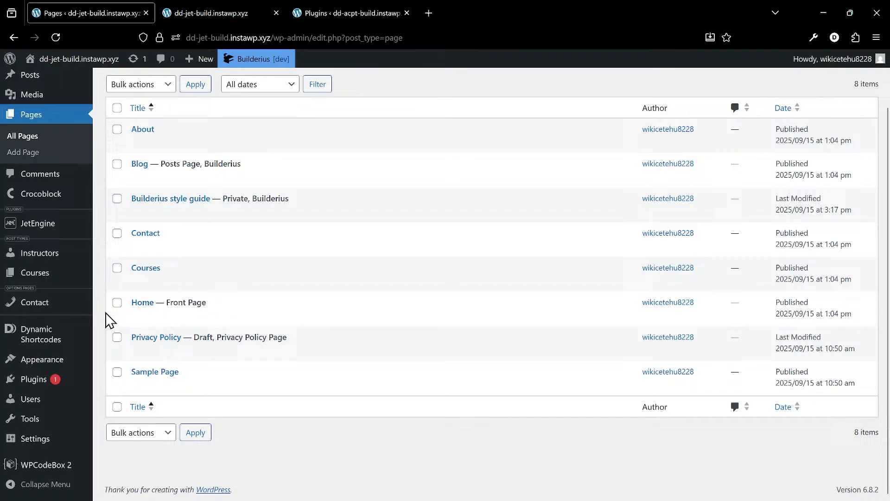
- Check the homepage and posts page assignments in Reading Settings in a new tab, close it and return to the Pages list
mouse_move(72, 368)
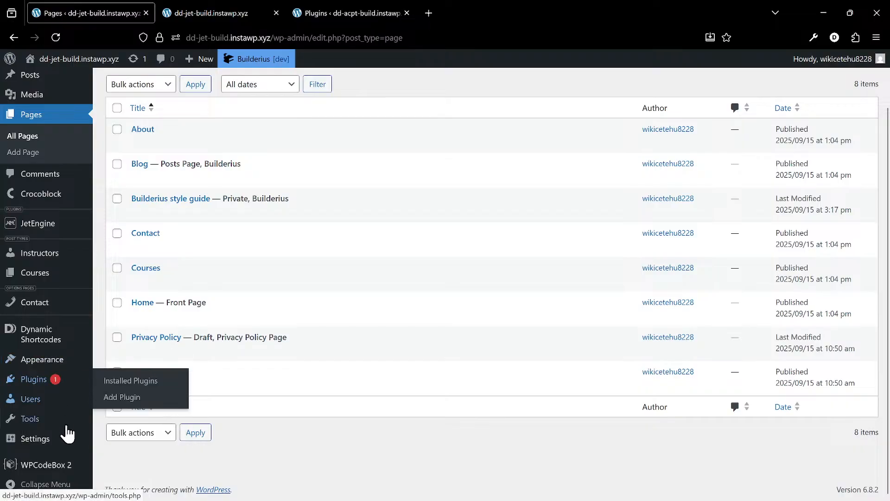
mouse_move(64, 440)
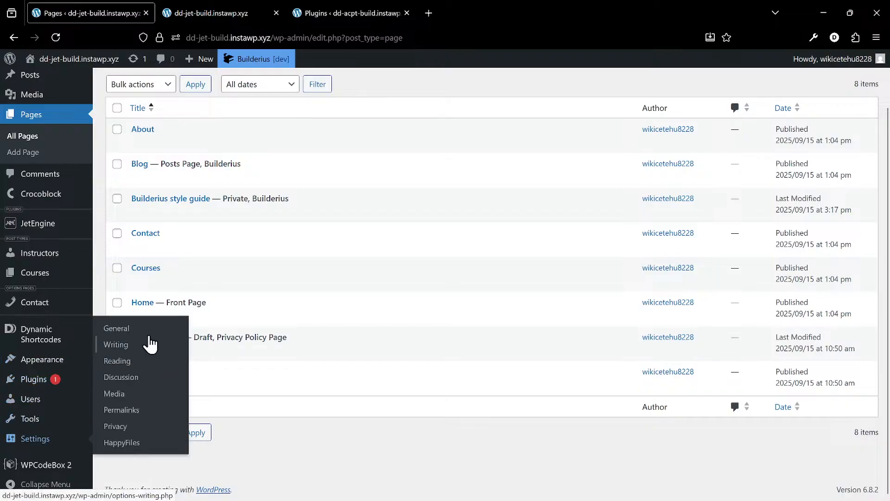
right_click(146, 361)
left_click(195, 69)
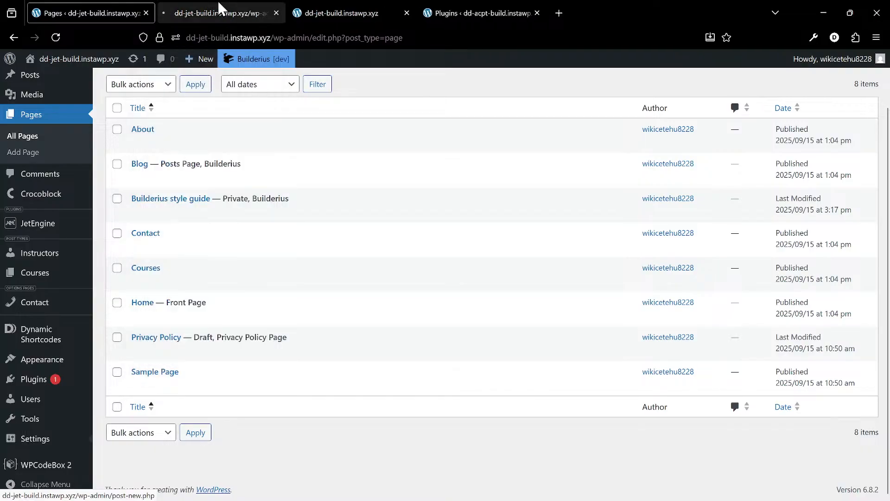
left_click(219, 13)
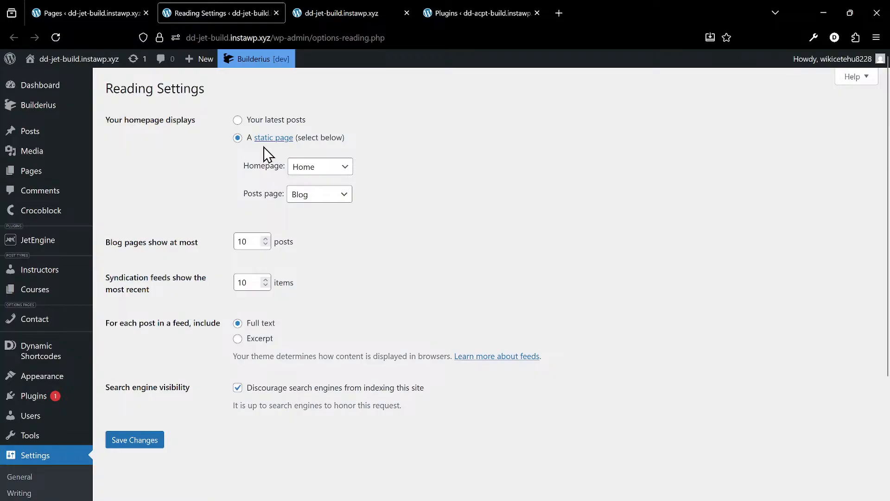
left_click(87, 11)
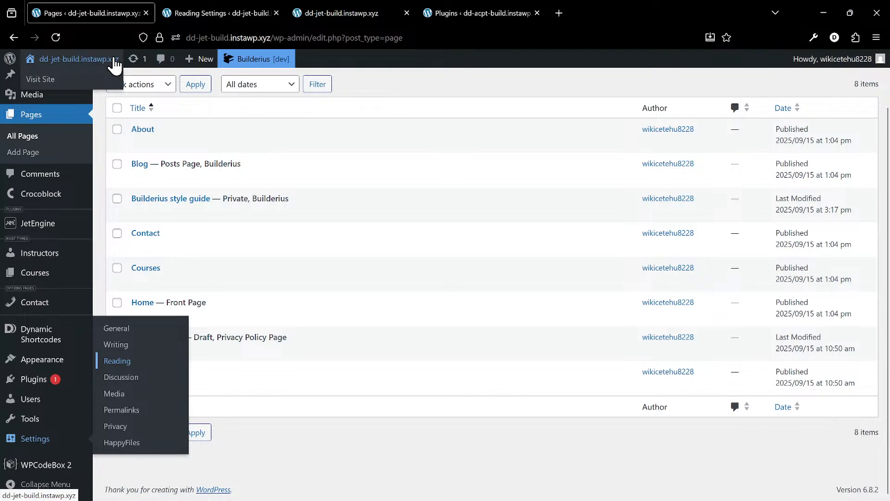
left_click(209, 9)
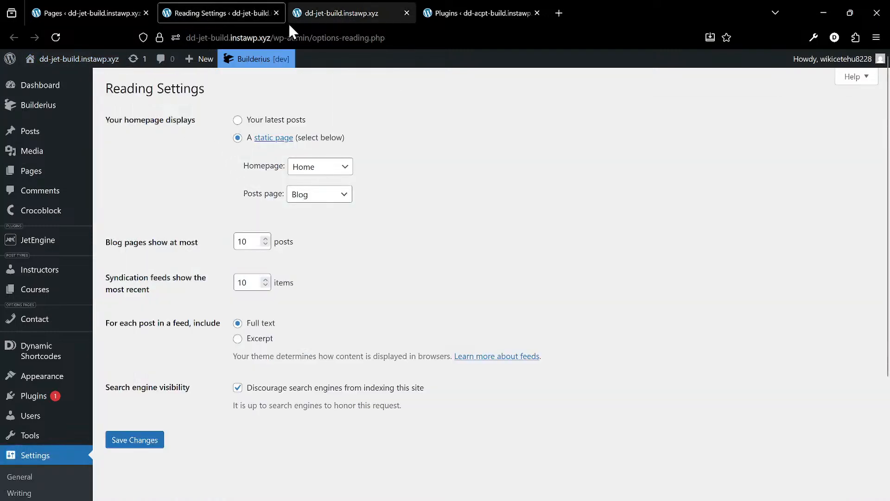
left_click(276, 13)
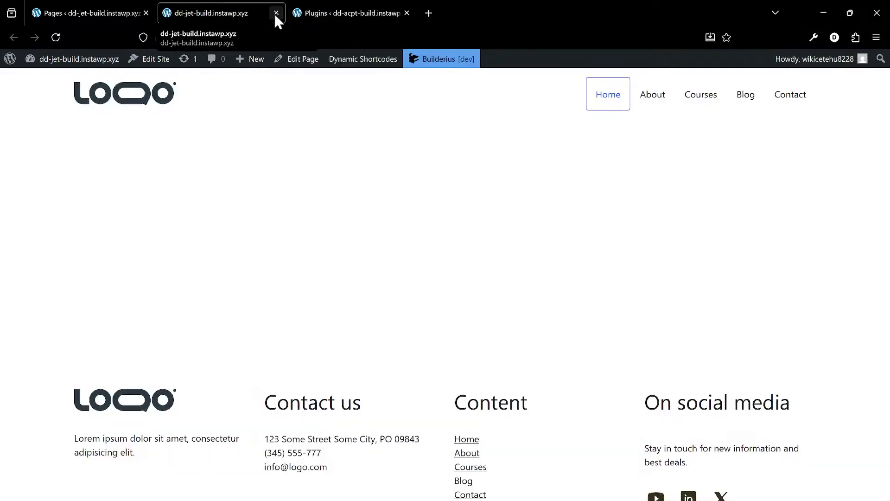
left_click(87, 10)
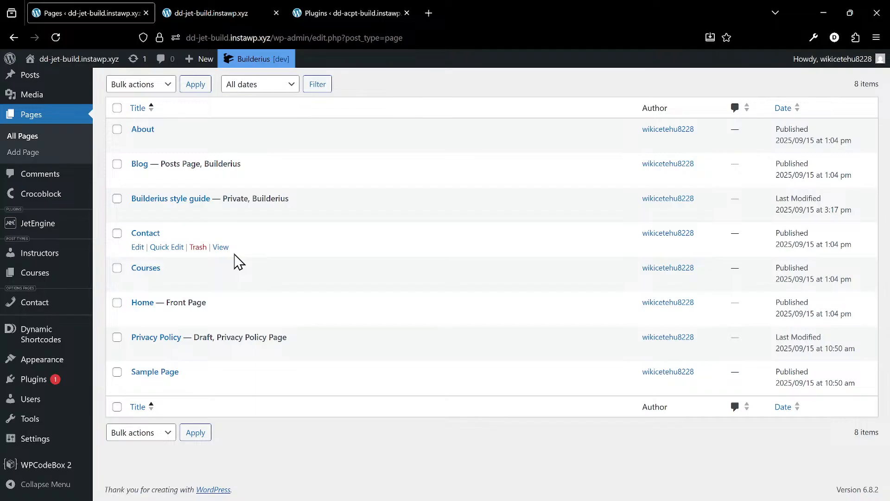
- Go to the Builderius templates list and start a new template with Custom Posts as its location
mouse_move(65, 274)
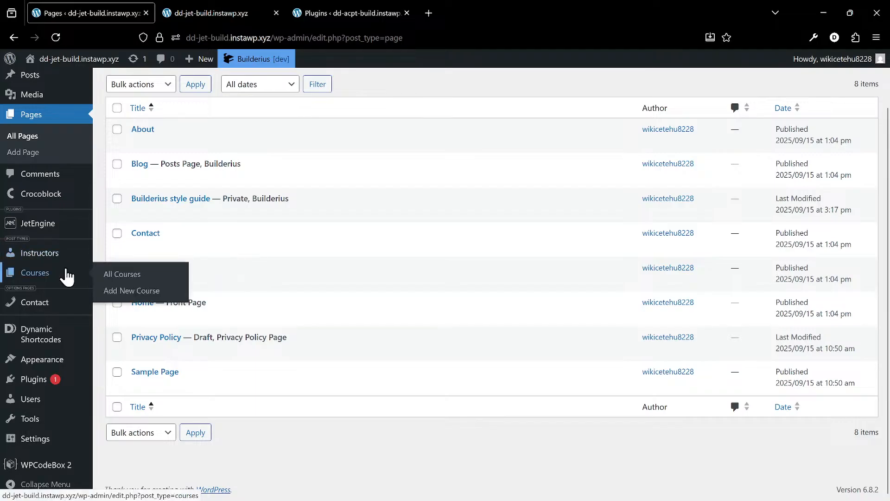
mouse_move(66, 333)
scroll(60, 284, "up", 2)
mouse_move(62, 125)
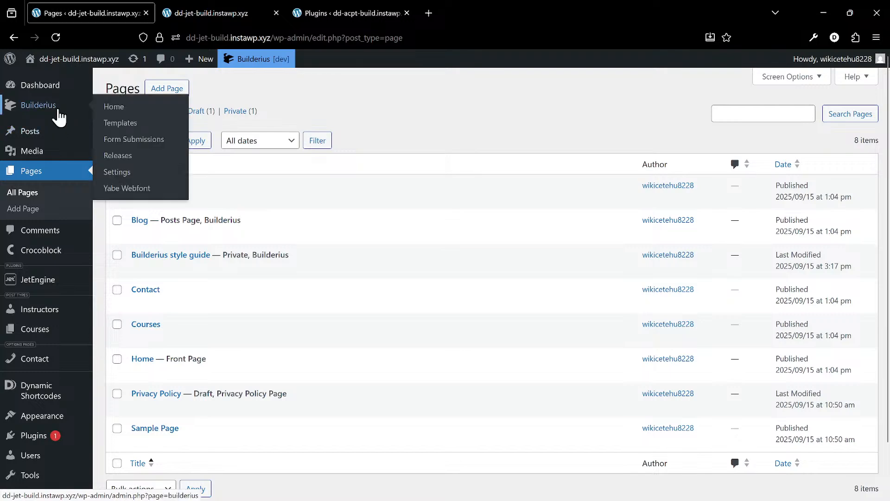
left_click(137, 124)
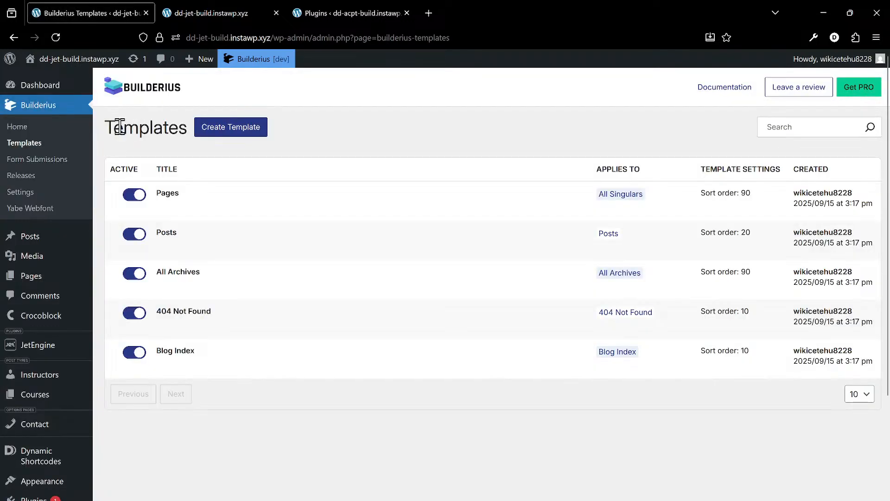
left_click(225, 132)
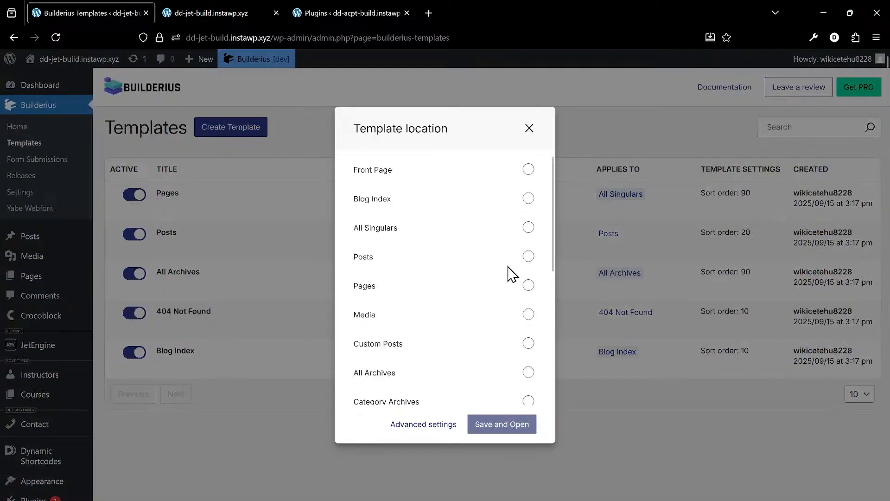
scroll(471, 274, "down", 3)
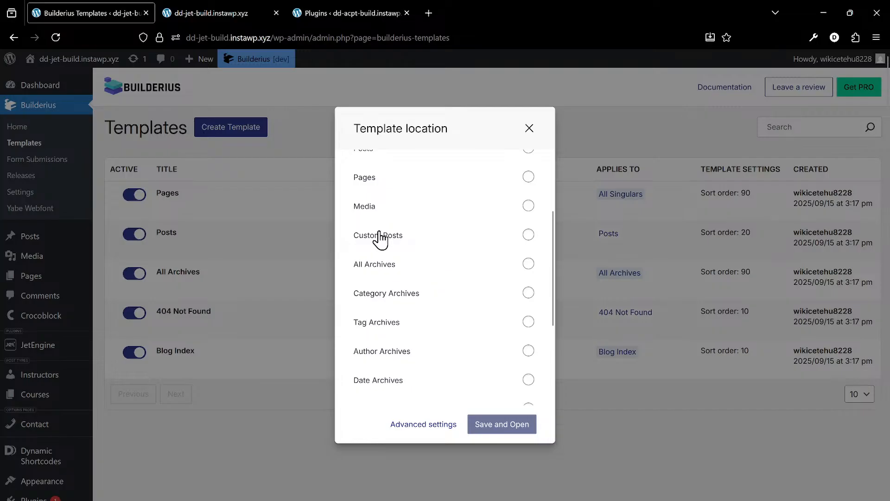
scroll(381, 238, "up", 2)
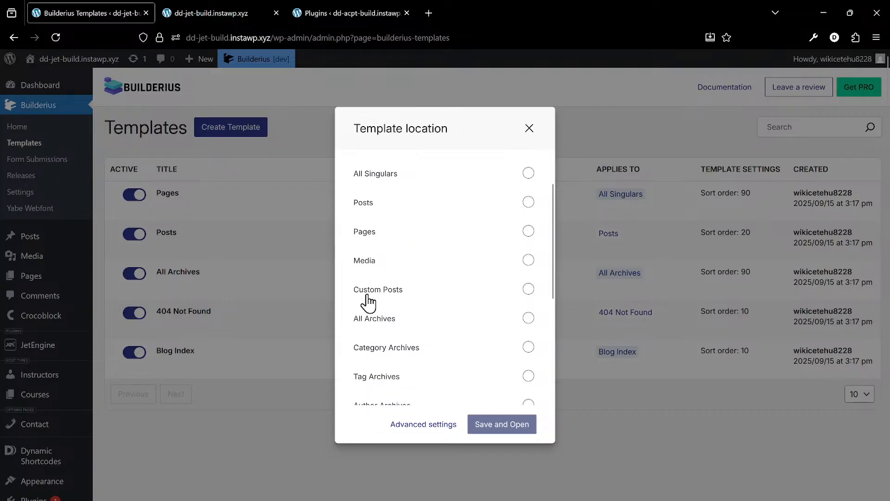
left_click(528, 289)
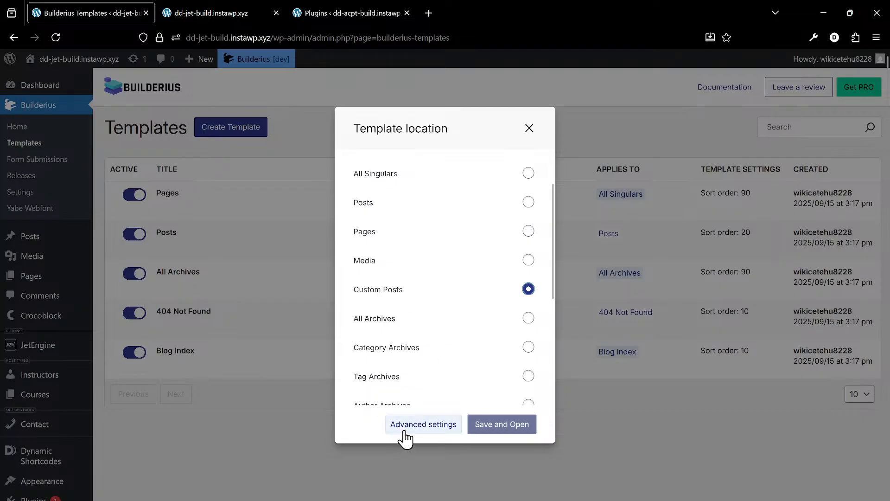
- Switch the new template to its advanced settings and title it "Courses single"
left_click(423, 429)
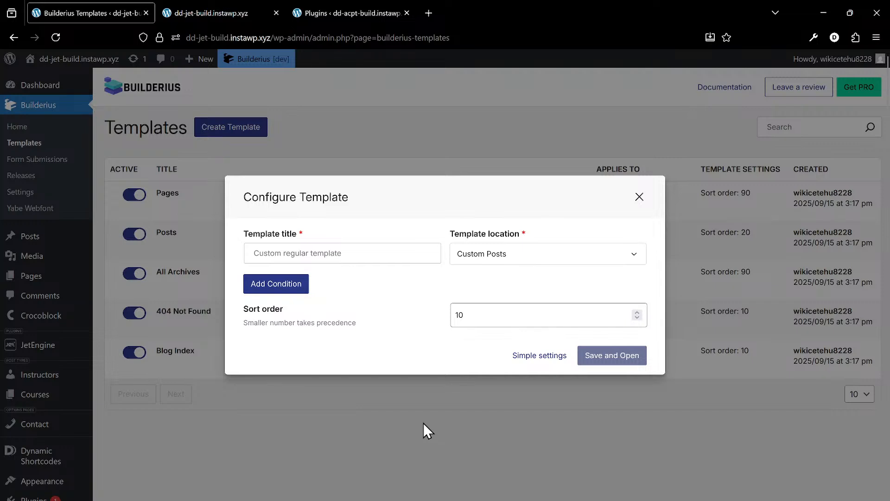
left_click(315, 253)
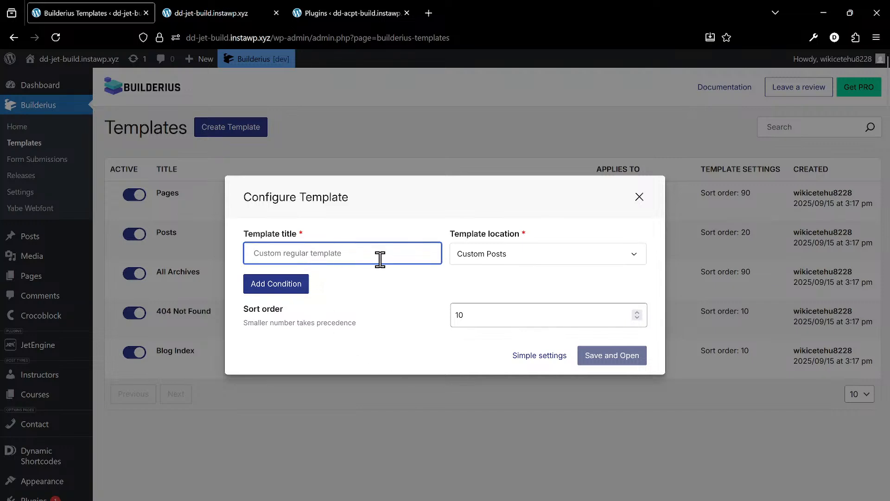
type("Courses")
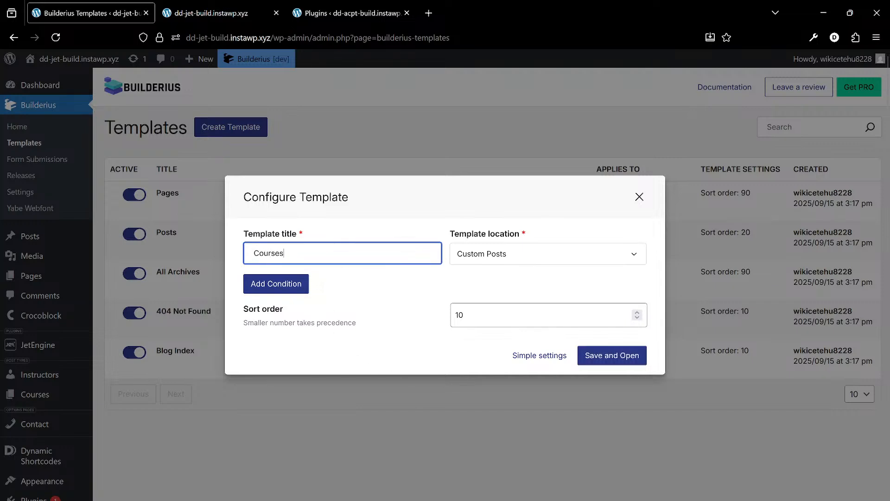
type(" single")
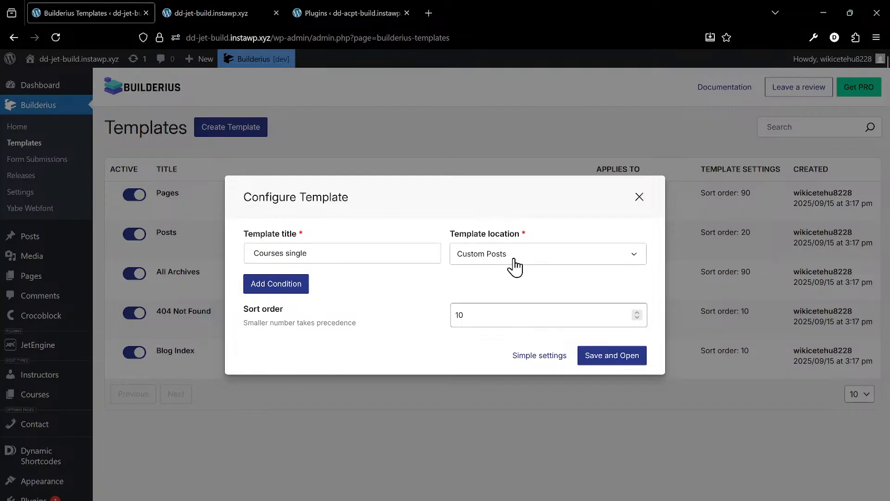
- Add a condition to the Courses single template so that Post Type Is Course
left_click(288, 290)
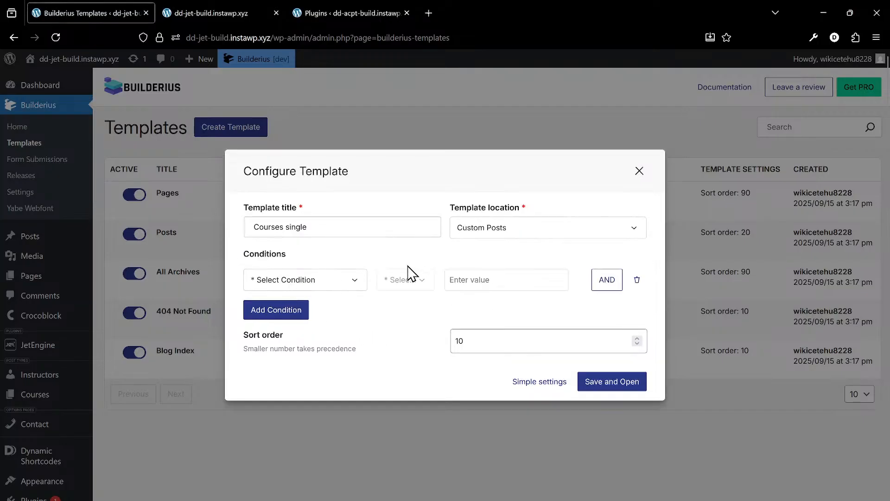
left_click(294, 280)
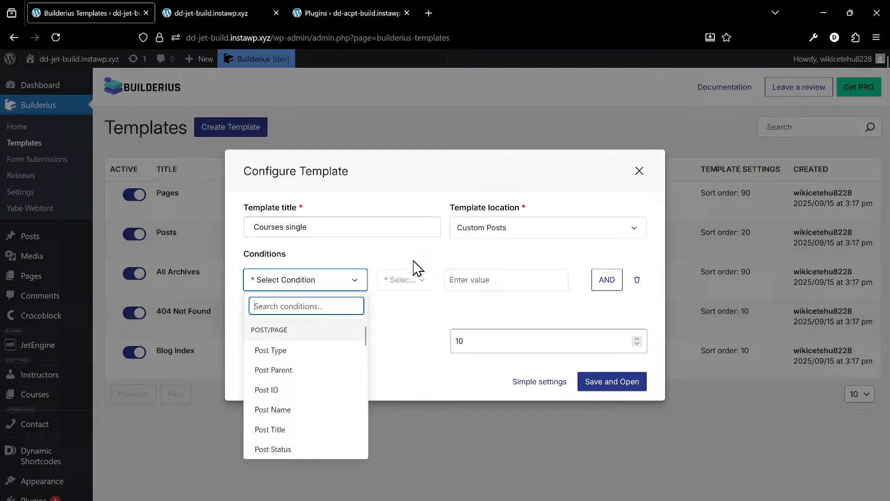
left_click(320, 356)
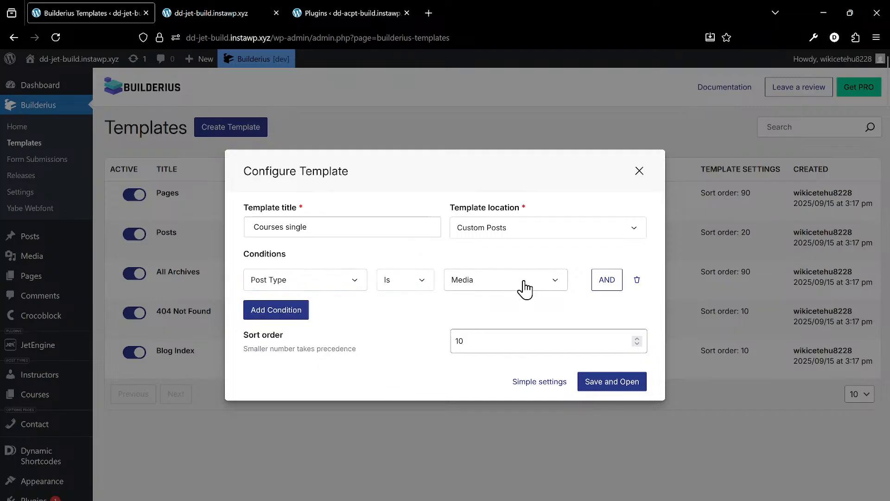
left_click(523, 293)
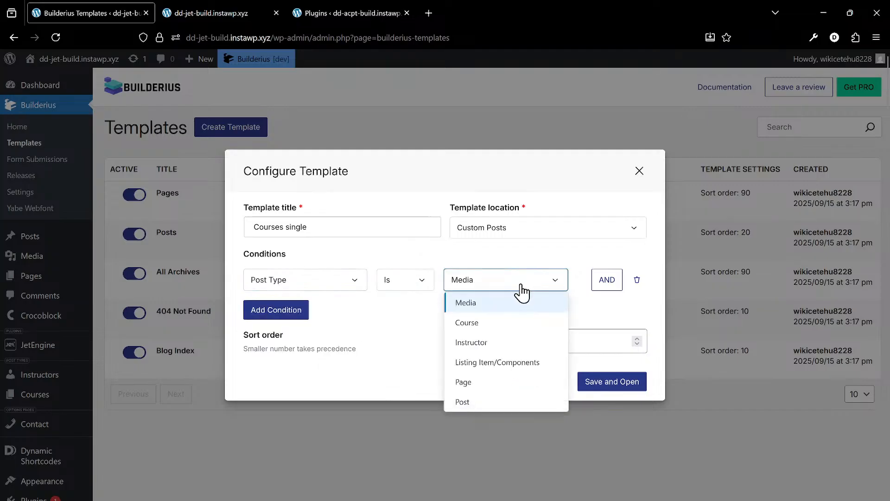
left_click(521, 324)
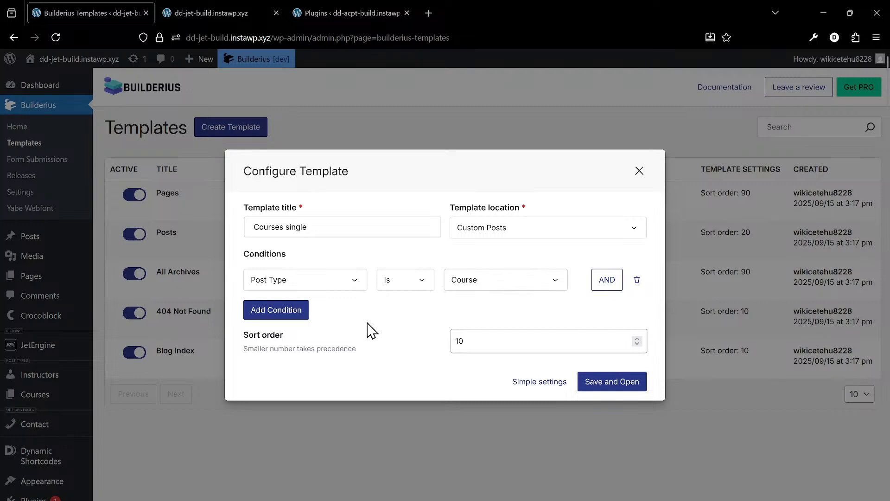
- Set the template's sort order to 20, save it and open it in the builder
scroll(368, 328, "down", 2)
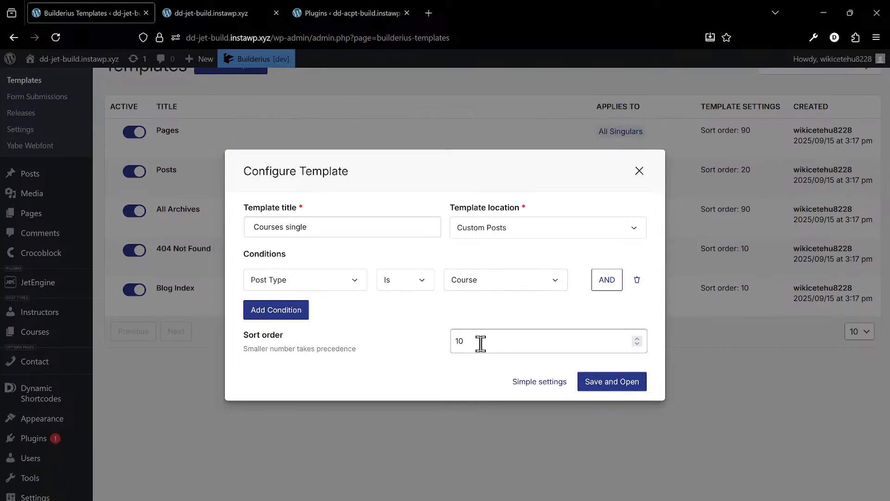
left_click(472, 340)
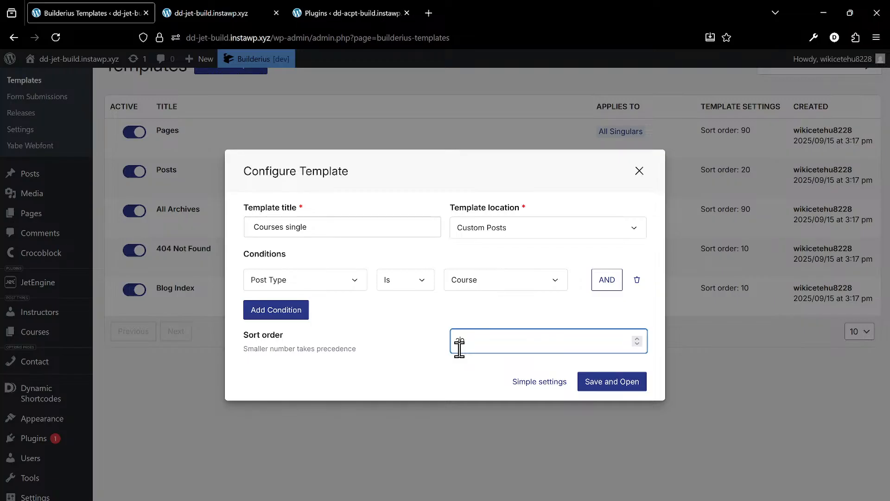
left_click(611, 383)
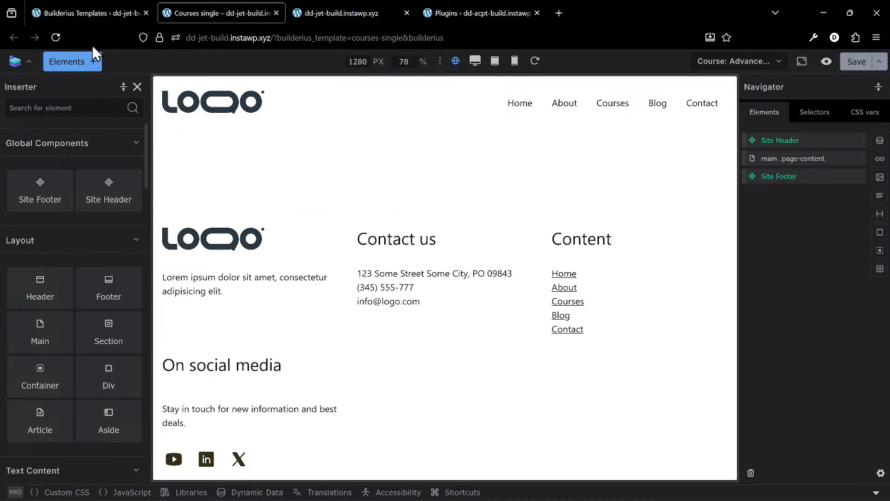
- Review the Courses single entry in the templates list, including what it applies to and its sort order
left_click(77, 10)
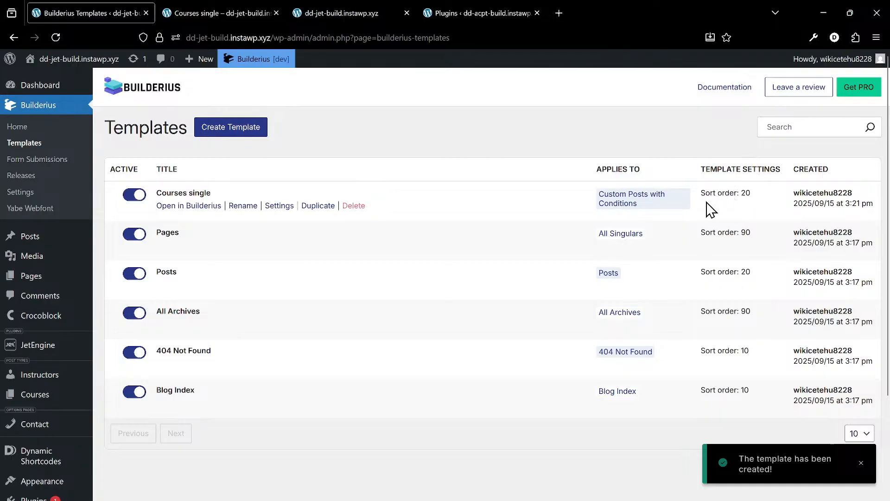
scroll(770, 275, "down", 2)
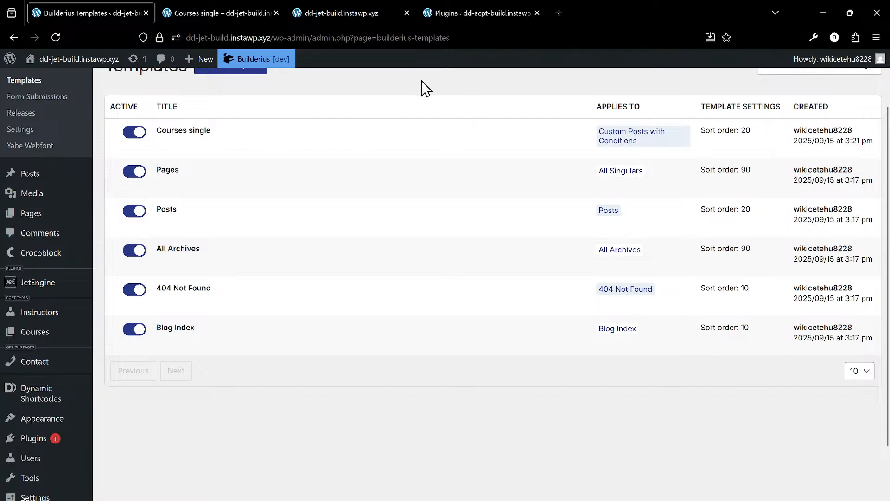
- Go from the Courses single builder to the site's dashboard and open the course Advanced Data Science with Python for editing
left_click(216, 14)
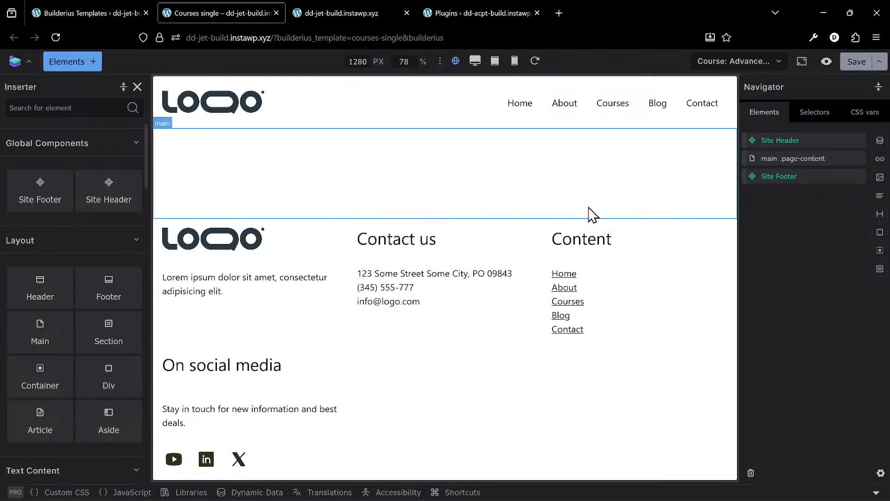
left_click(800, 161)
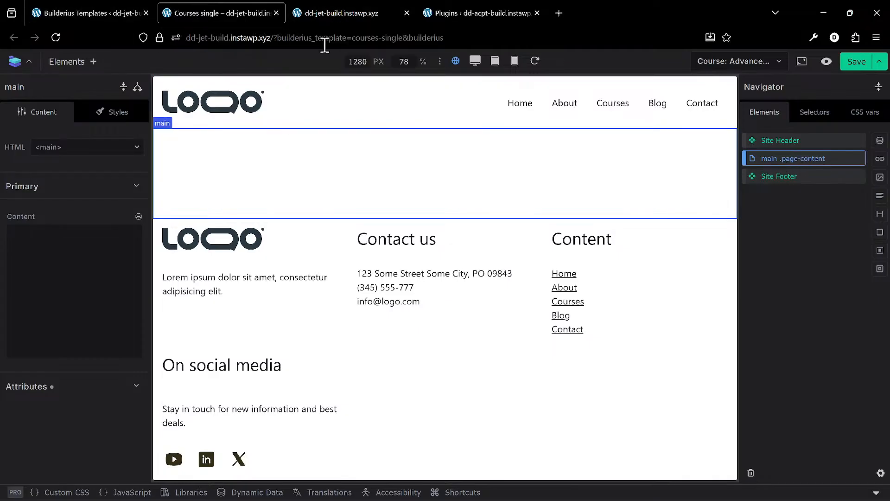
left_click(327, 11)
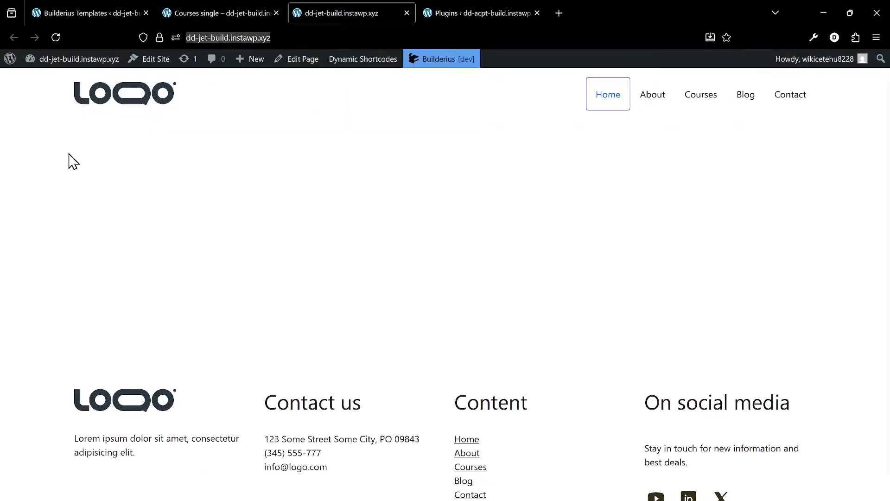
left_click(77, 65)
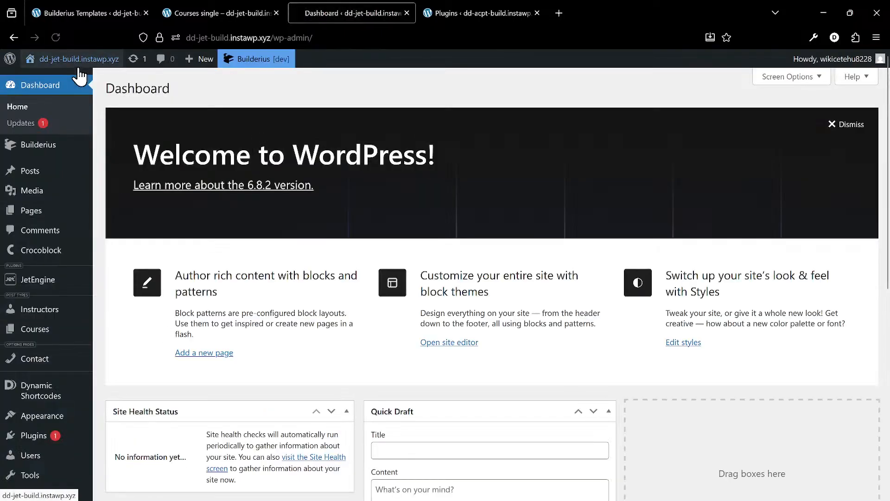
scroll(57, 265, "down", 1)
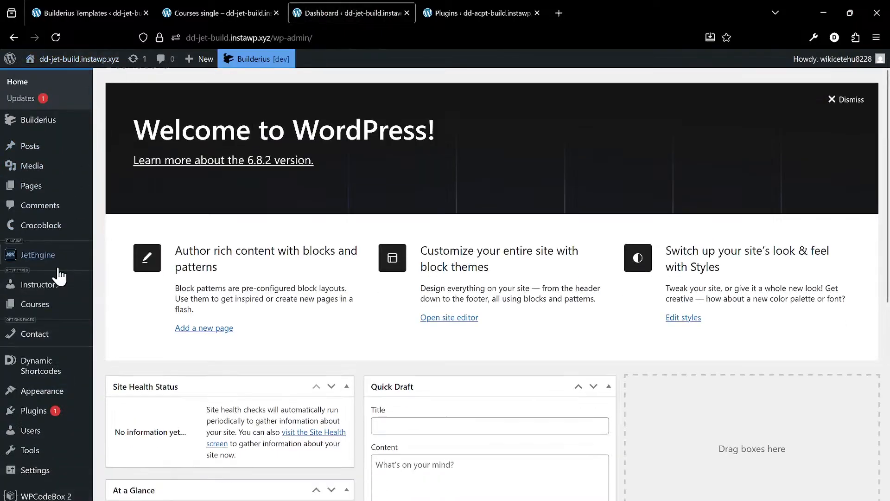
mouse_move(52, 282)
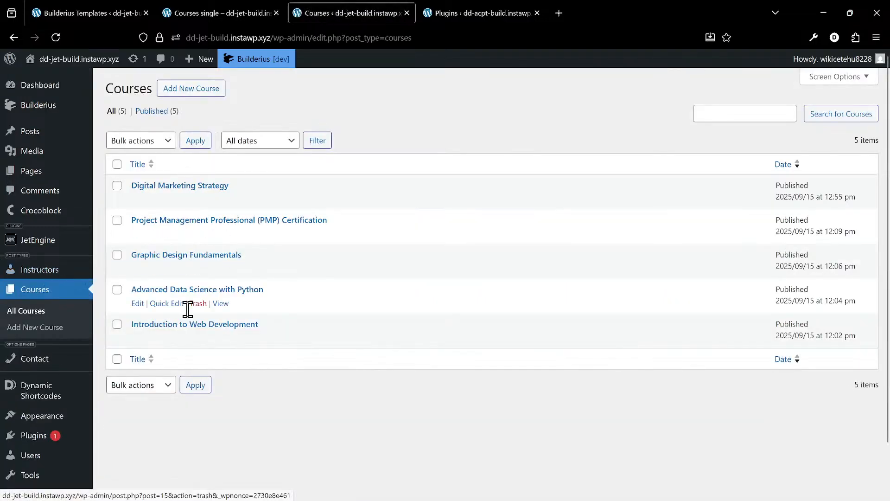
left_click(197, 290)
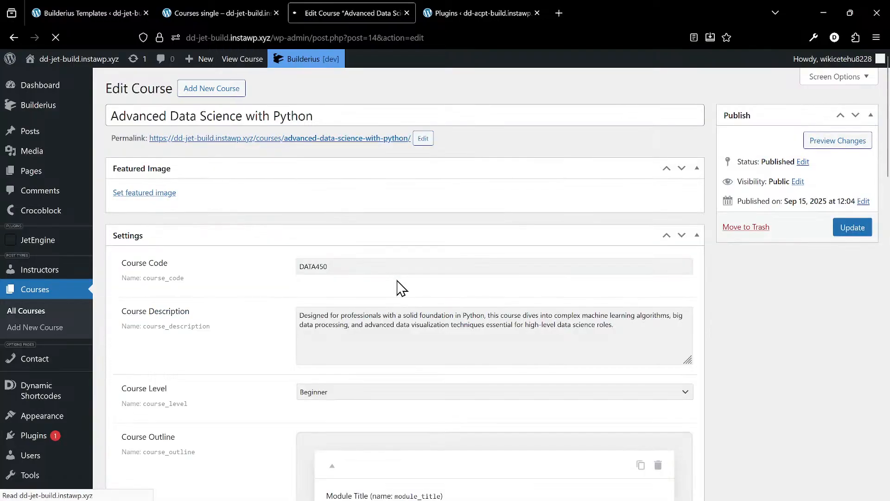
- Examine the course's custom fields, from course code, description and level through the outline and schedule to the parent instructors
scroll(272, 245, "down", 2)
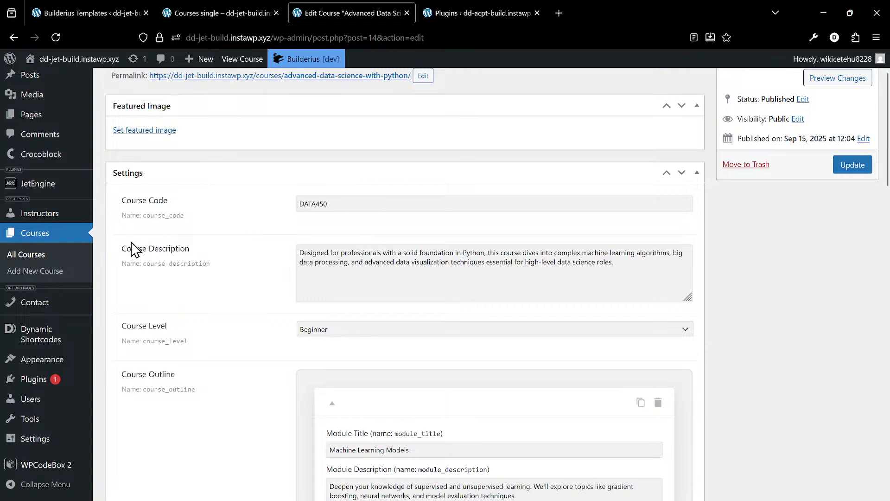
scroll(139, 176, "up", 1)
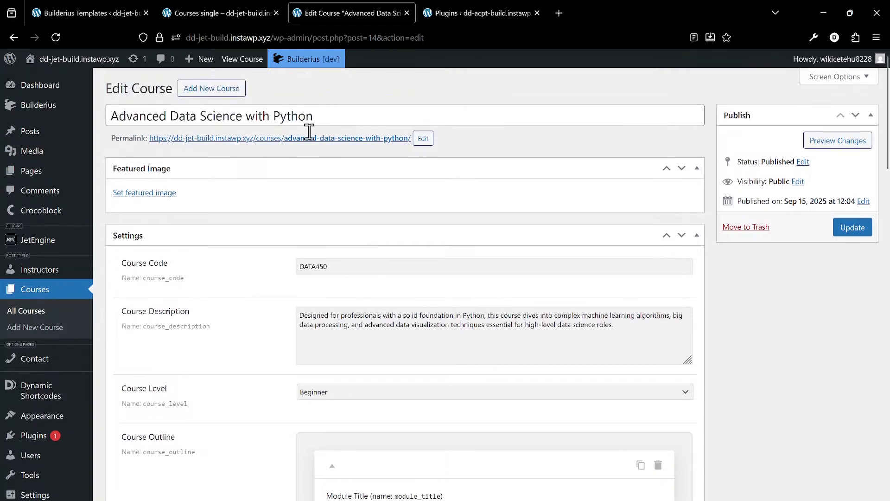
scroll(292, 236, "down", 1)
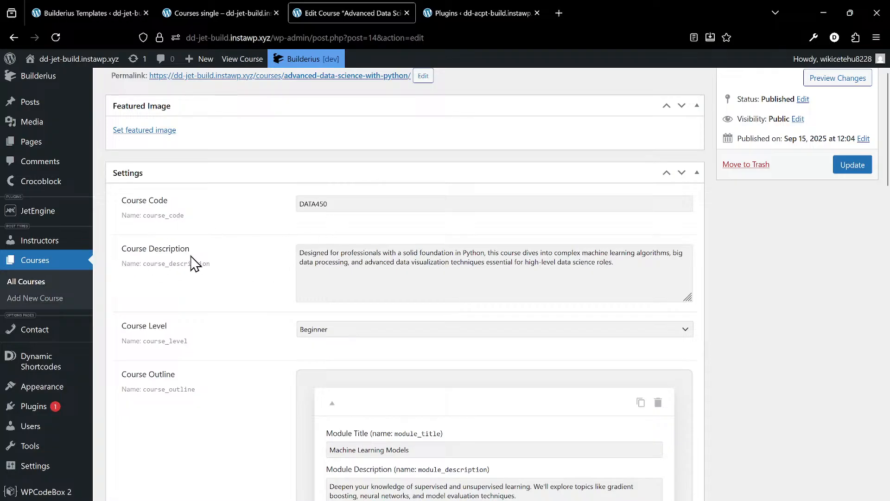
scroll(287, 334, "down", 1)
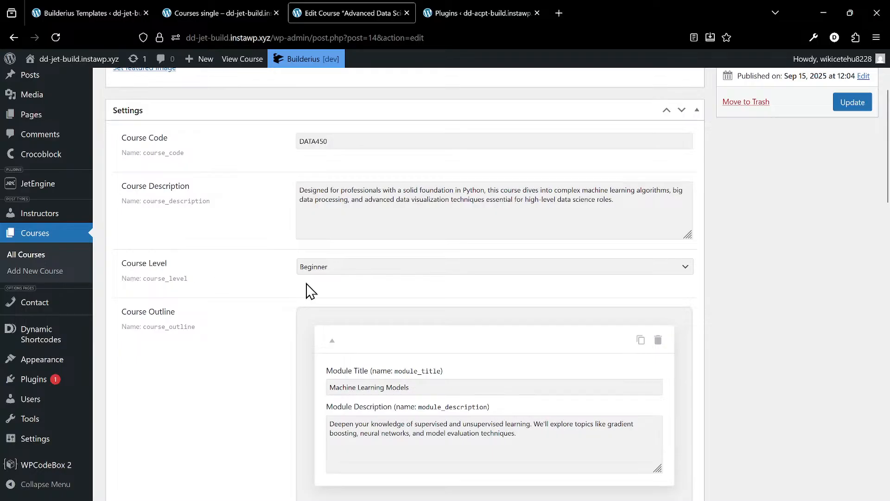
scroll(324, 278, "down", 1)
left_click(355, 207)
left_click(355, 209)
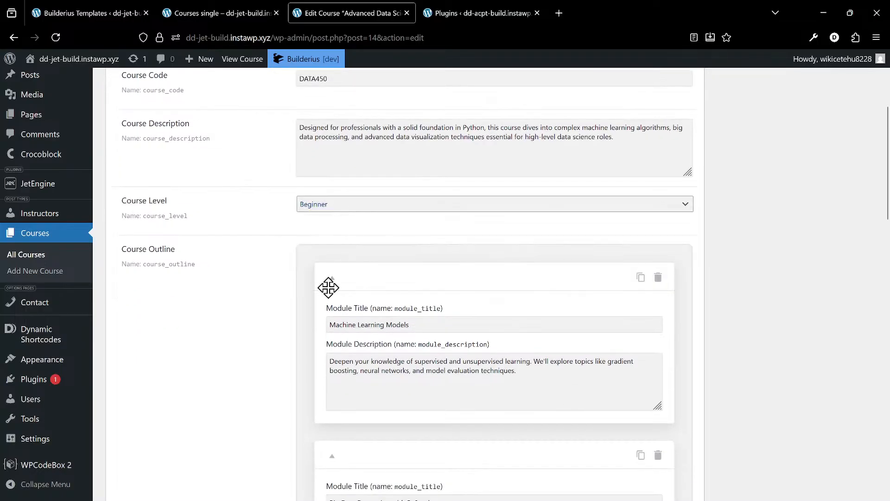
scroll(371, 278, "down", 3)
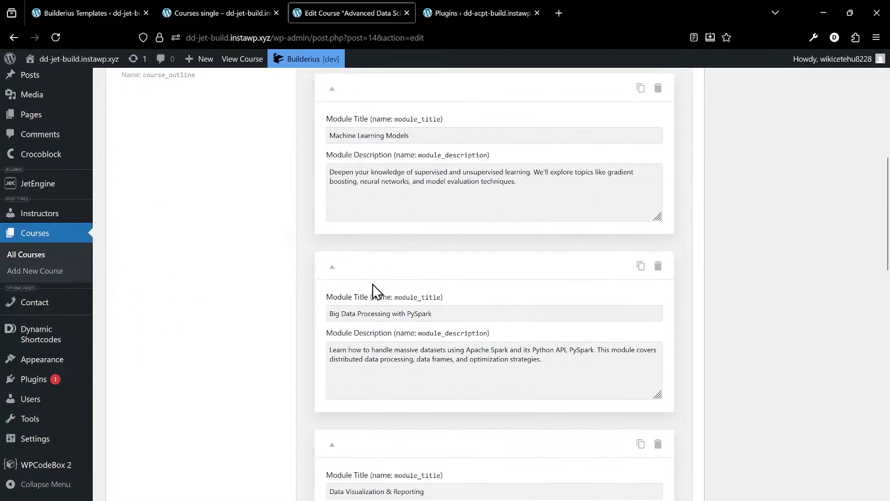
scroll(373, 288, "down", 12)
scroll(379, 292, "down", 2)
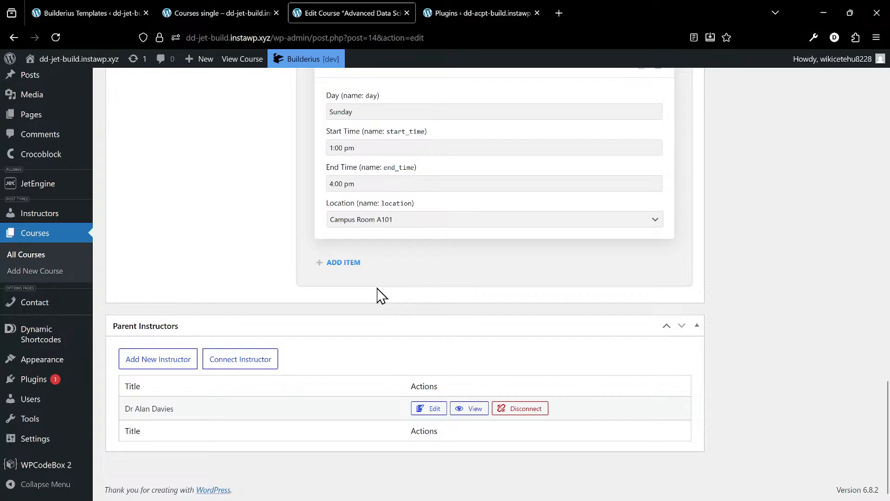
- Review the course outline and schedule repeater fields again and compare the course data with the empty Courses single template
scroll(381, 295, "up", 8)
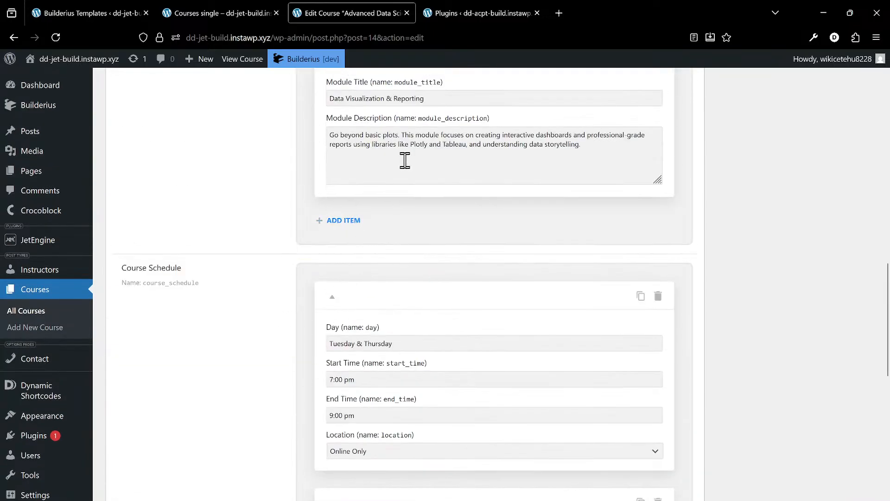
scroll(353, 237, "up", 9)
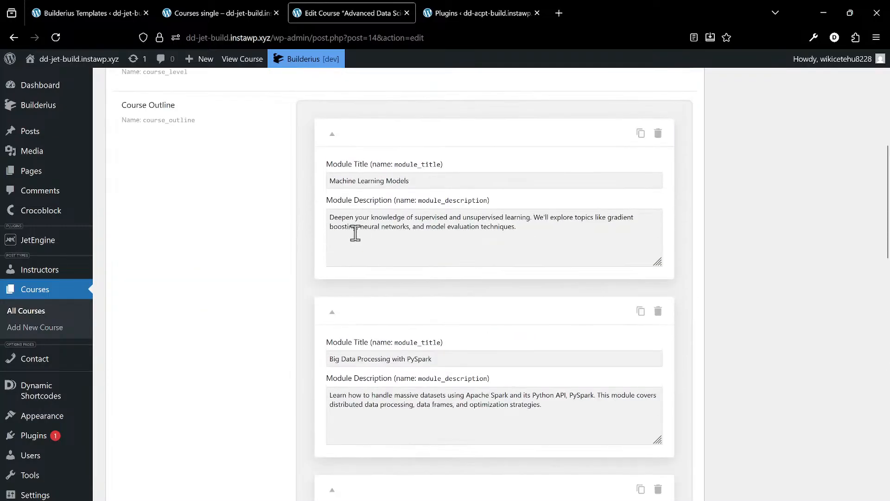
scroll(355, 233, "up", 5)
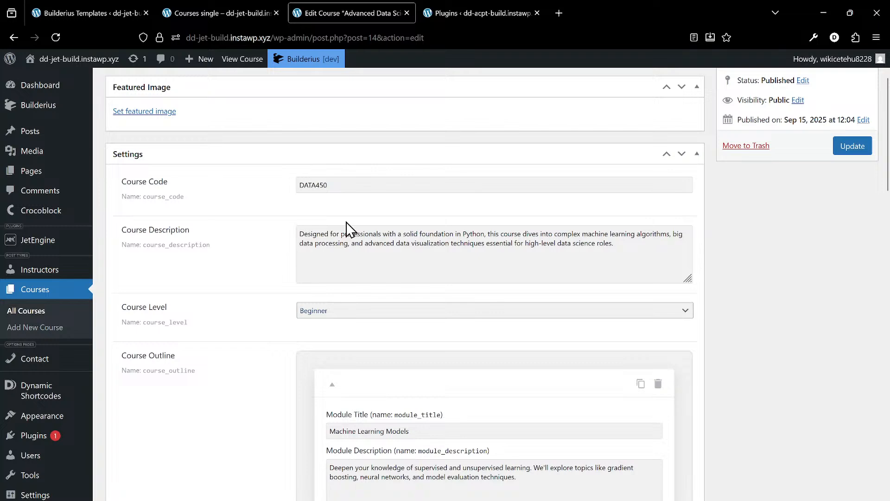
scroll(348, 229, "down", 18)
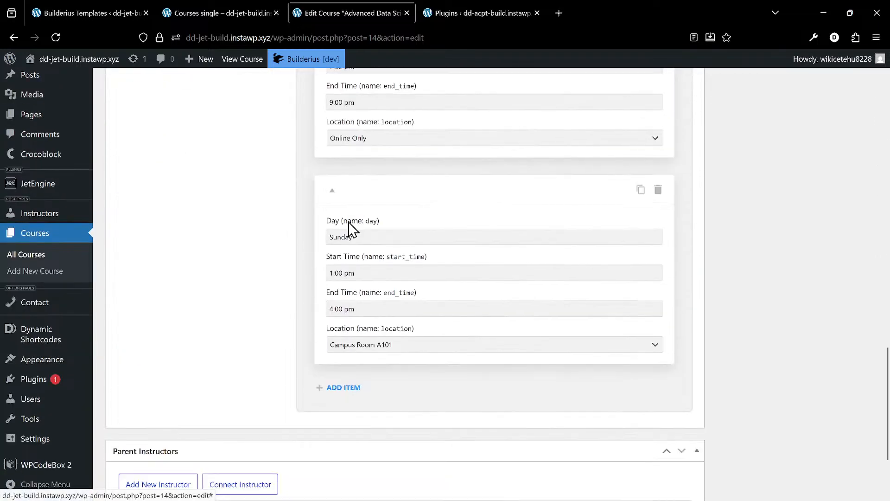
scroll(273, 407, "down", 3)
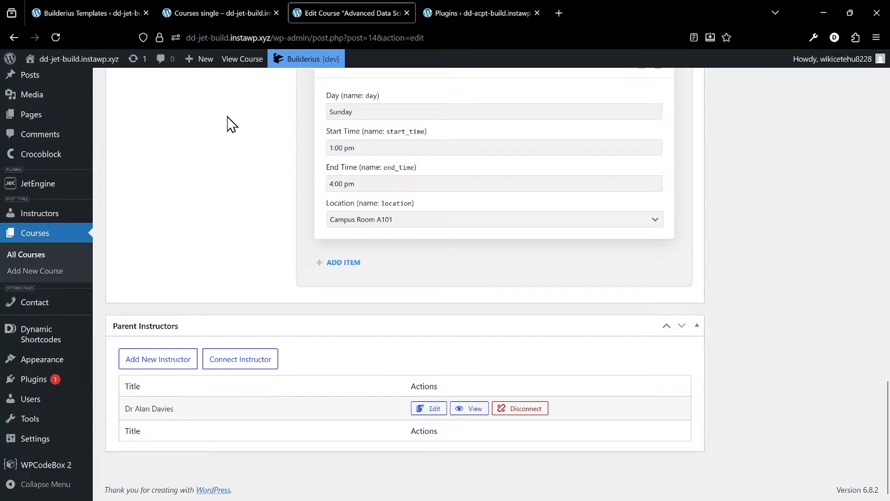
scroll(228, 123, "up", 10)
scroll(228, 123, "up", 7)
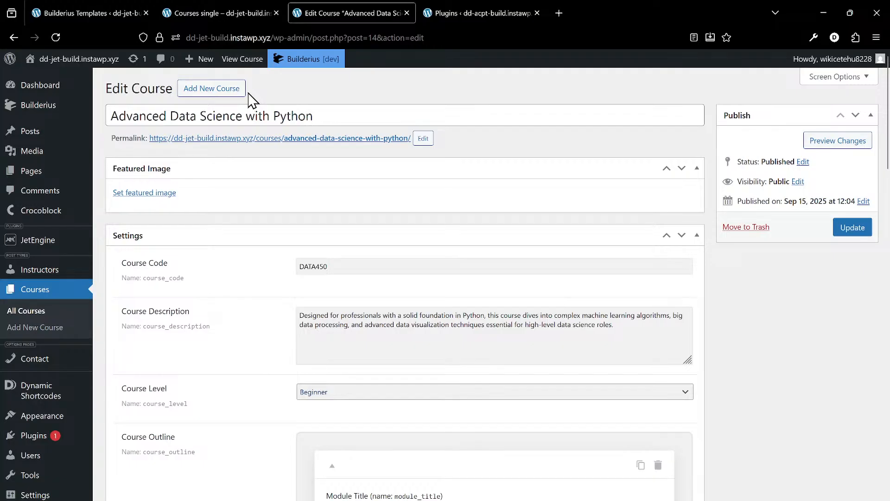
left_click(221, 15)
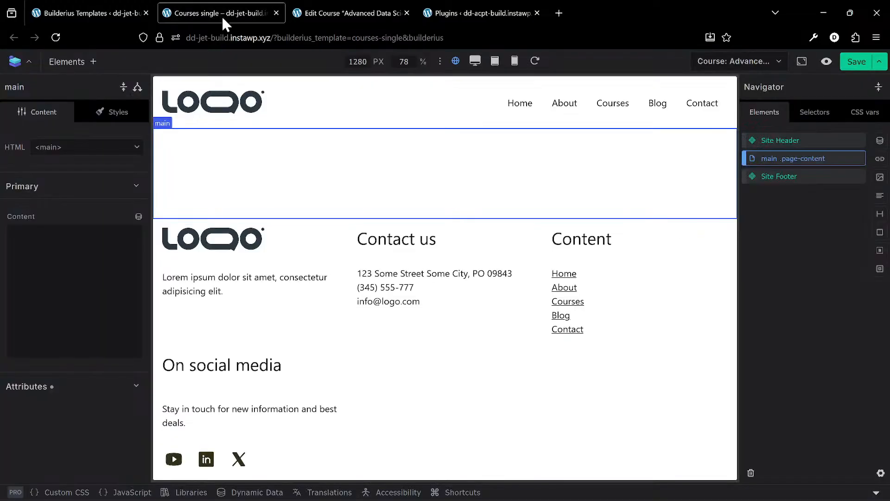
left_click(355, 13)
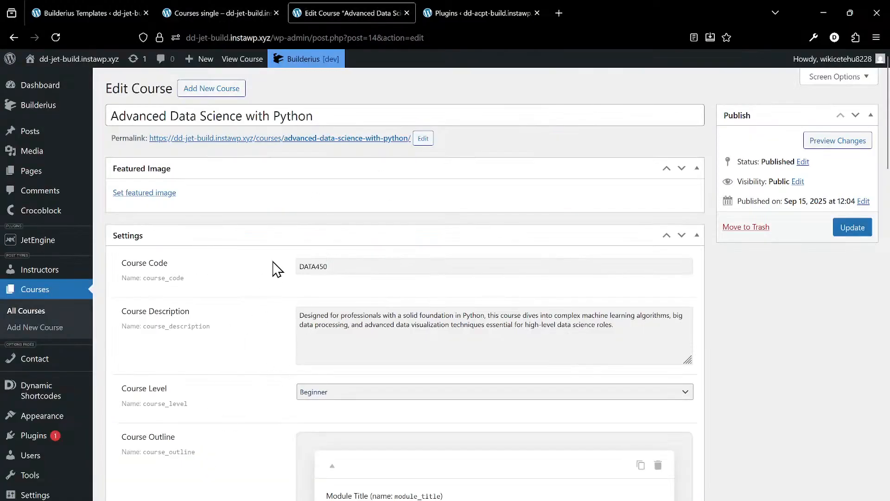
- In the Courses single template, add a section with a container inside the main element and place a heading in that container
left_click(199, 9)
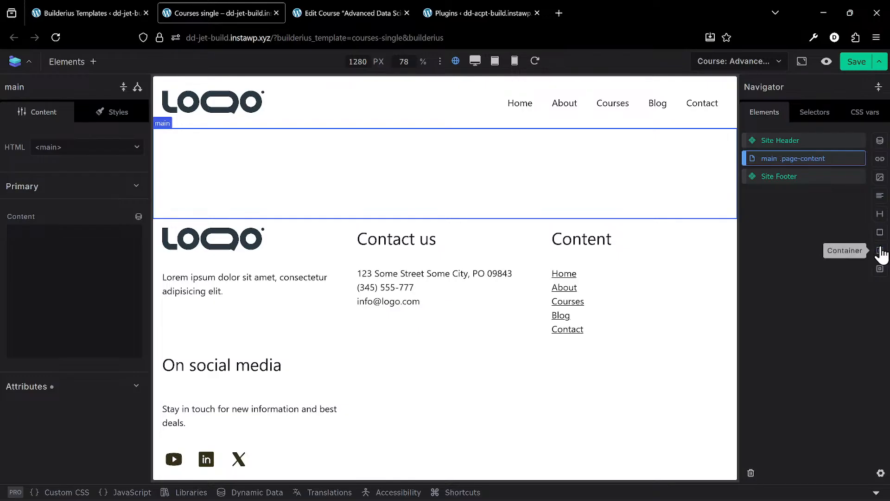
left_click(880, 269)
left_click(793, 180)
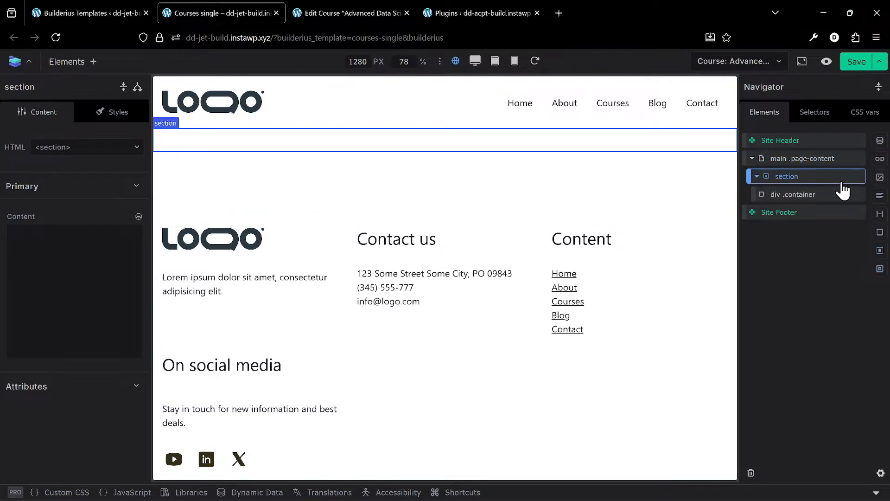
left_click(819, 196)
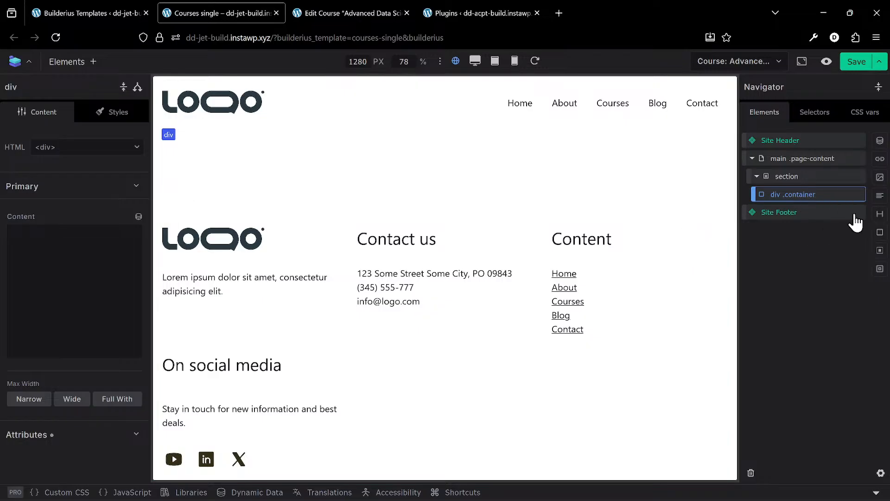
left_click(880, 214)
left_click(815, 214)
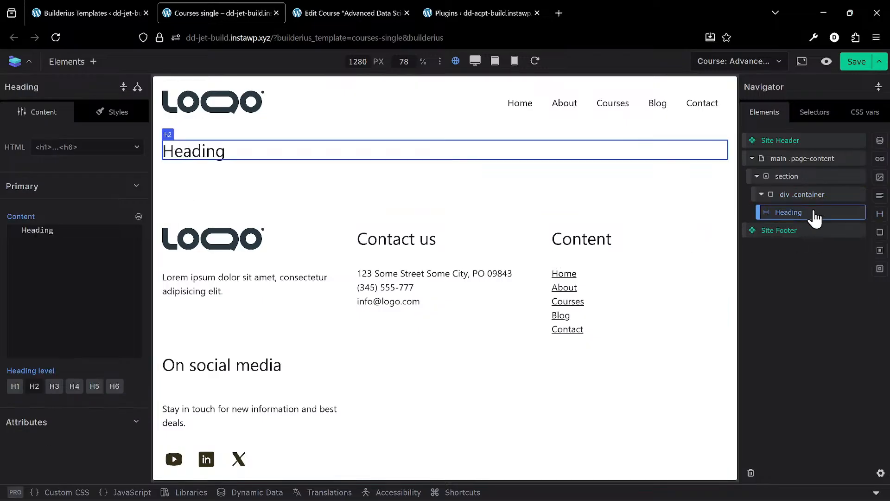
- Replace the heading's placeholder text with the dynamic post title tag [[wp.post.title]] and set its level to H1
double_click(113, 255)
key("BackSpace")
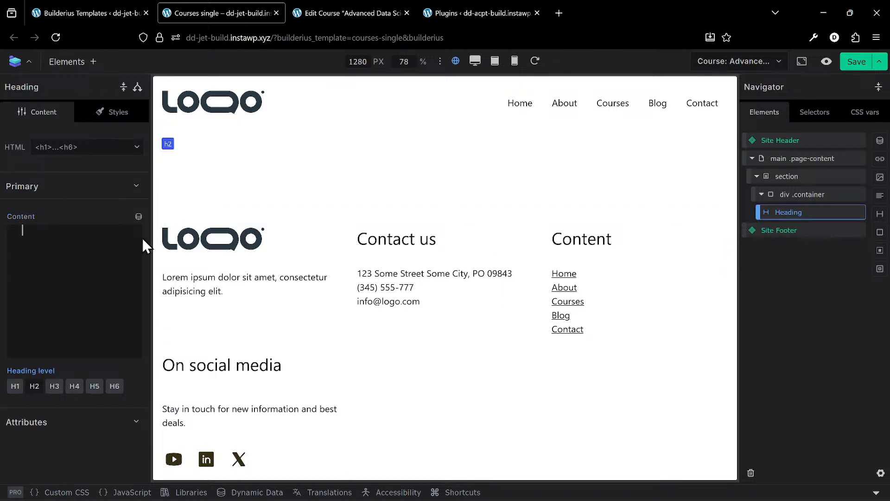
left_click(139, 217)
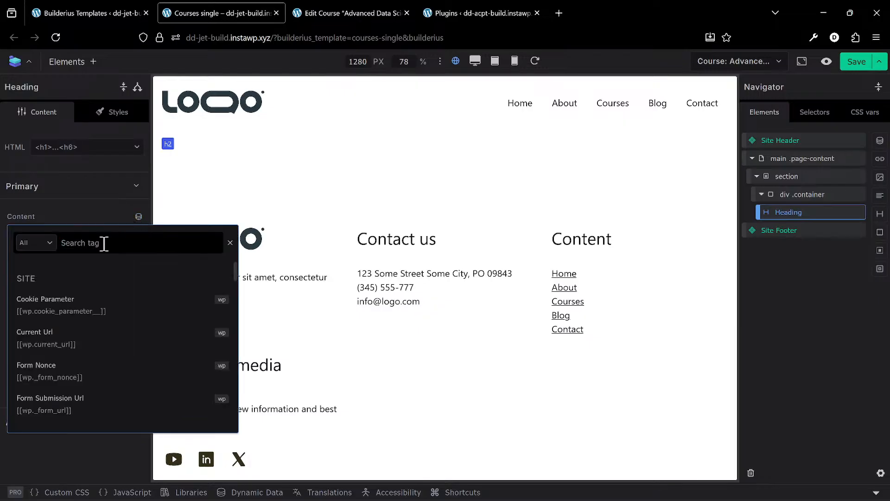
type("title")
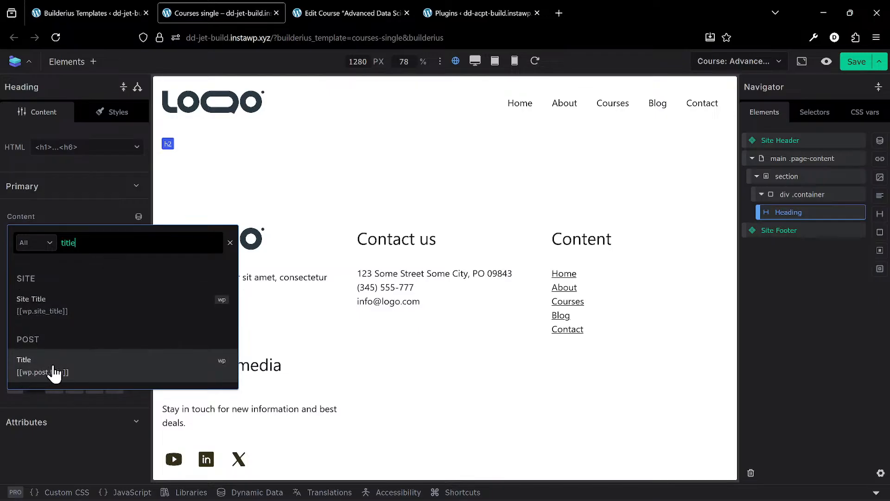
left_click(74, 374)
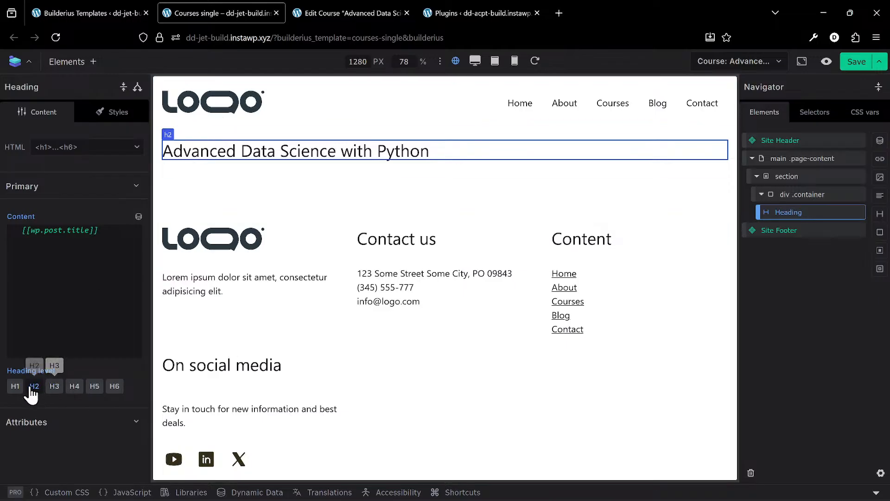
left_click(15, 388)
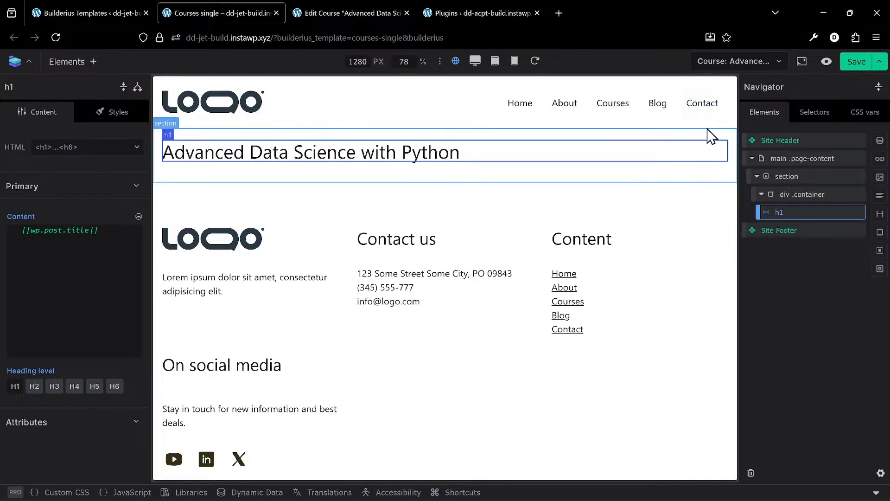
- Switch the template's preview post to Course: Digital Marketing Strategy
left_click(725, 64)
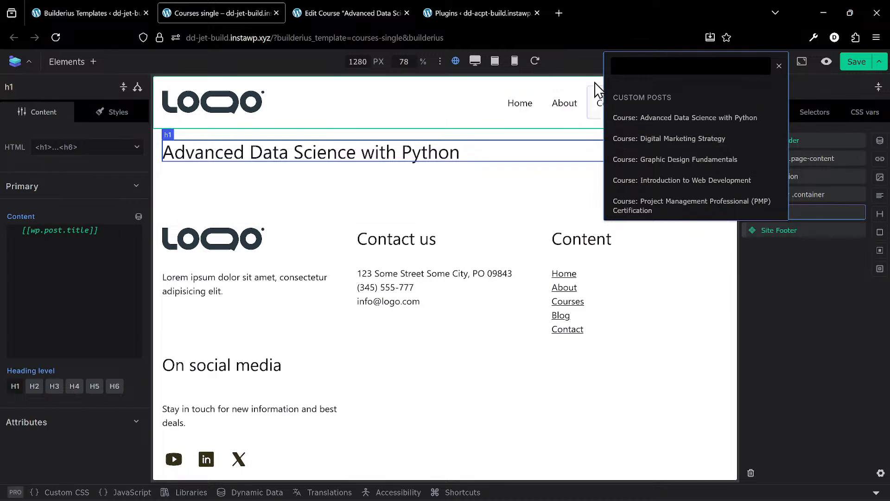
left_click(588, 65)
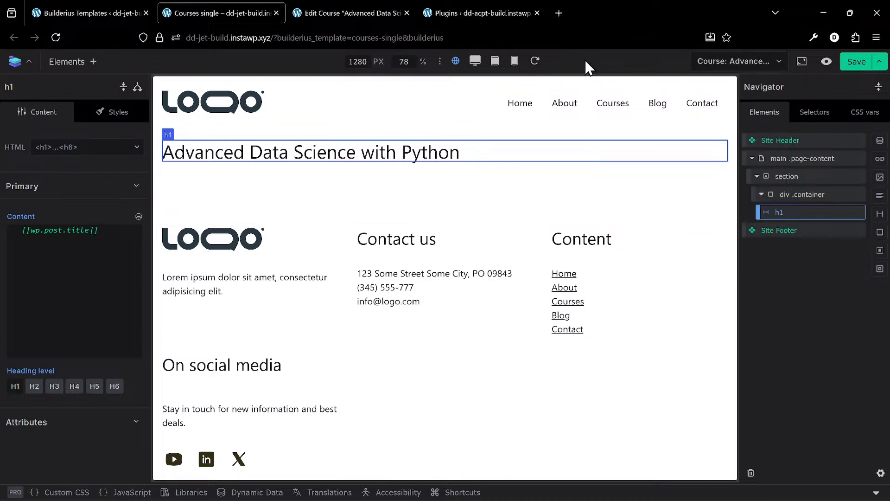
left_click(757, 69)
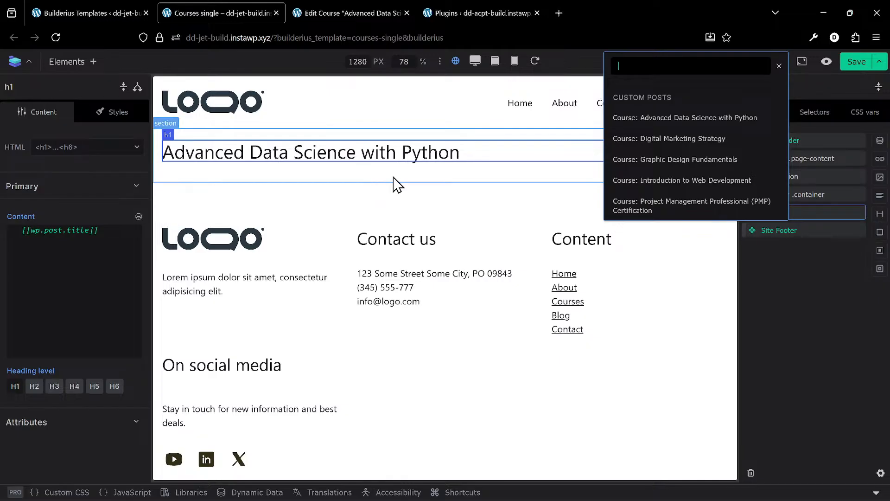
left_click(578, 70)
left_click(739, 62)
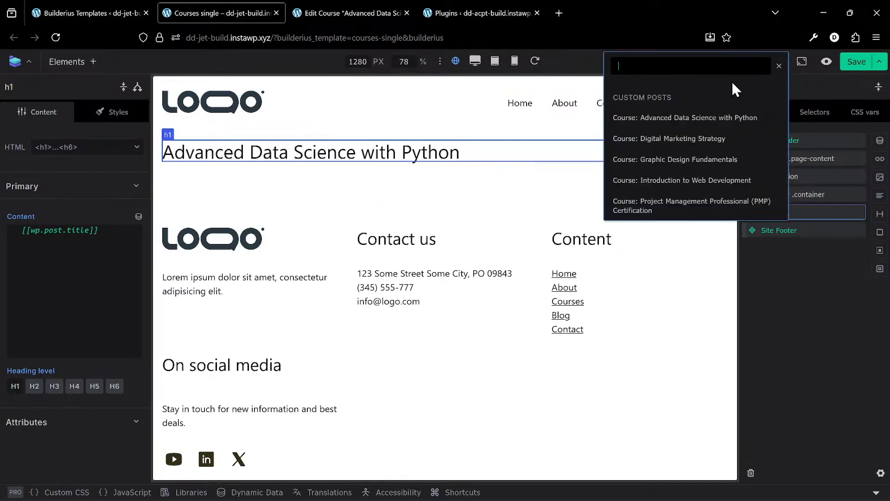
left_click(678, 139)
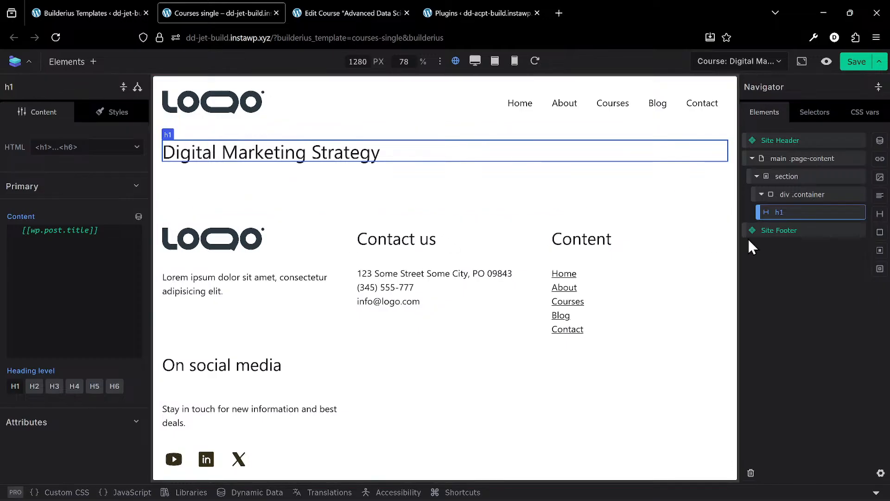
- Check the course code field's name in the course editor, and add a paragraph directly below the h1 in the template's container
left_click(299, 5)
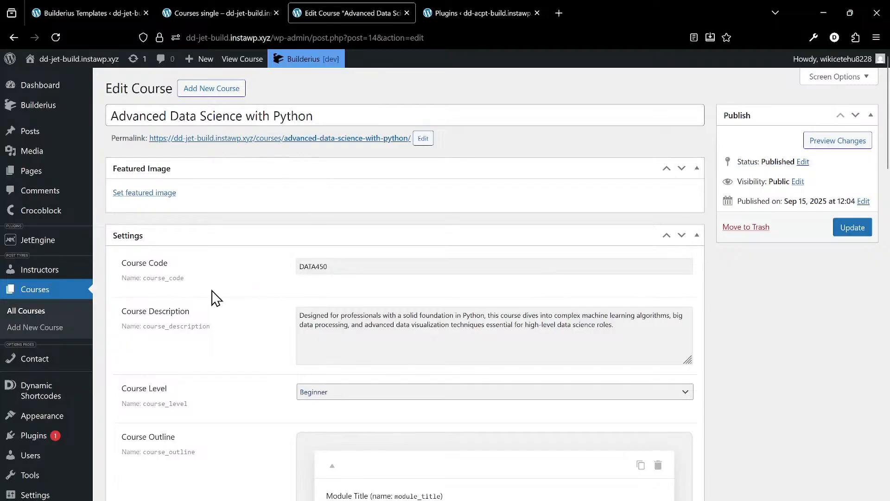
mouse_move(180, 284)
left_click(189, 278)
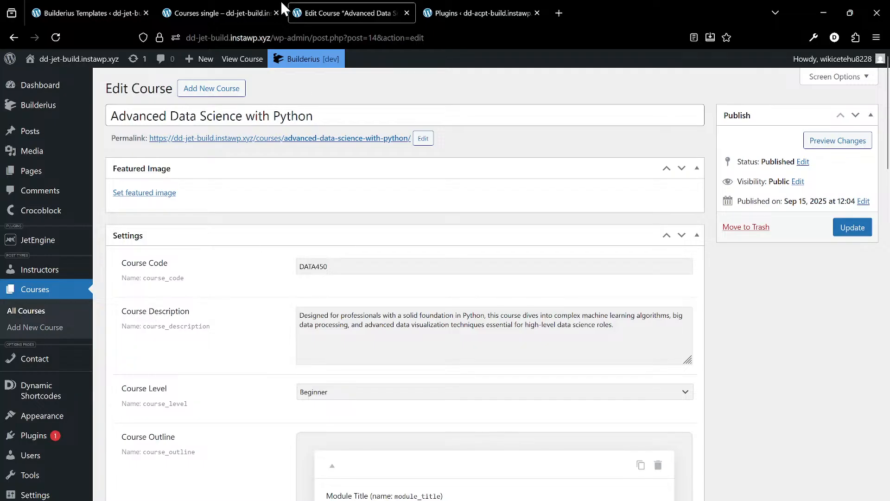
left_click(216, 9)
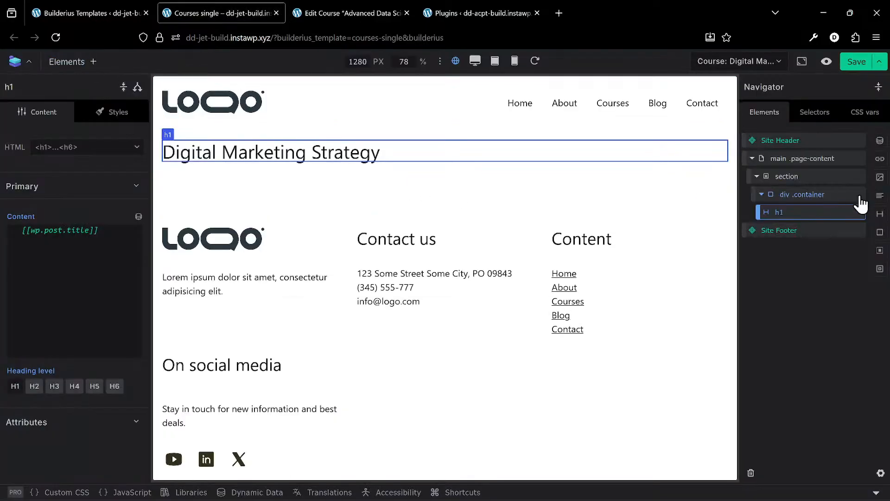
left_click(881, 196)
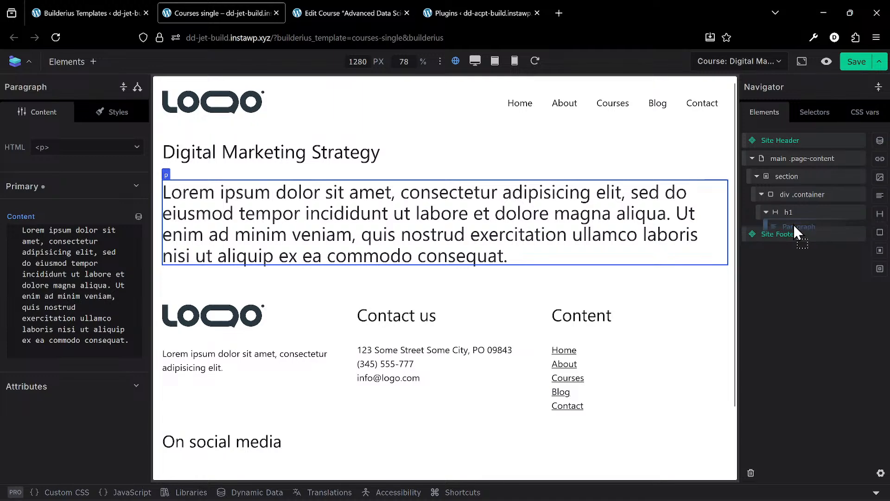
mouse_move(794, 224)
left_mouse_down()
mouse_move(797, 213)
mouse_move(797, 222)
left_mouse_up()
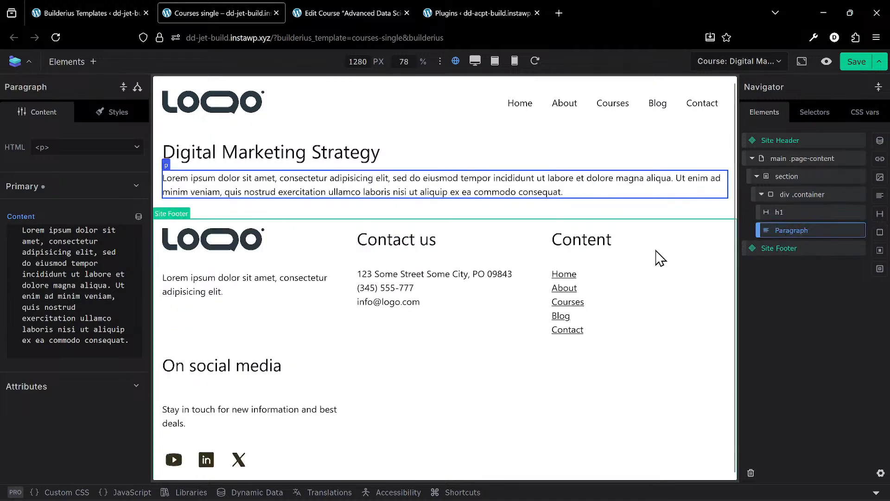
- Clear the new paragraph's placeholder text and open its list of dynamic tags
triple_click(110, 338)
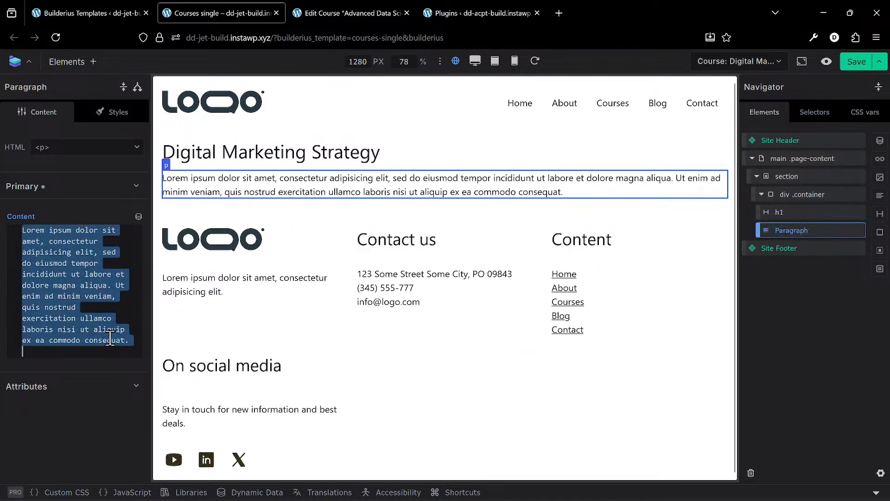
key("BackSpace")
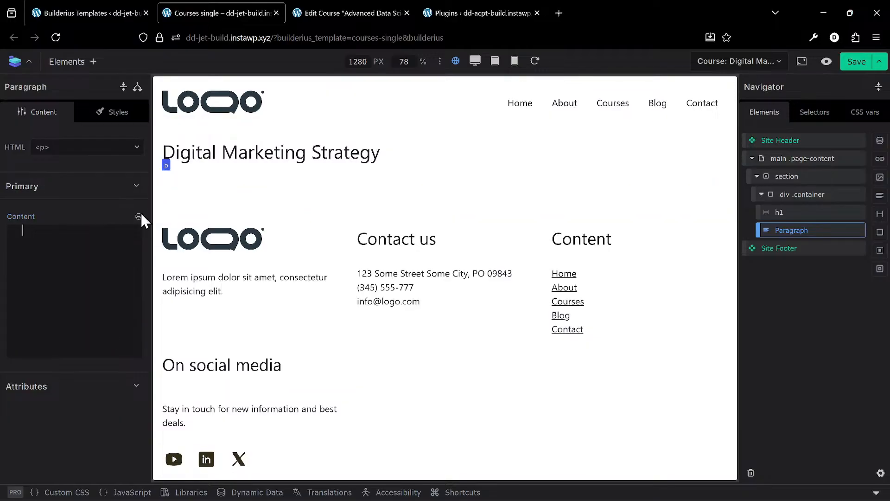
left_click(138, 216)
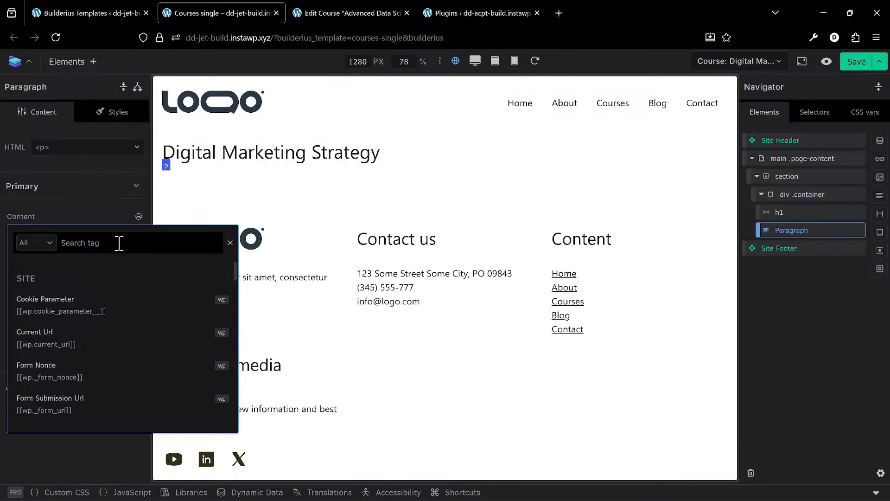
- Search the dynamic tags for "code" and "course", and clear the search
type("code")
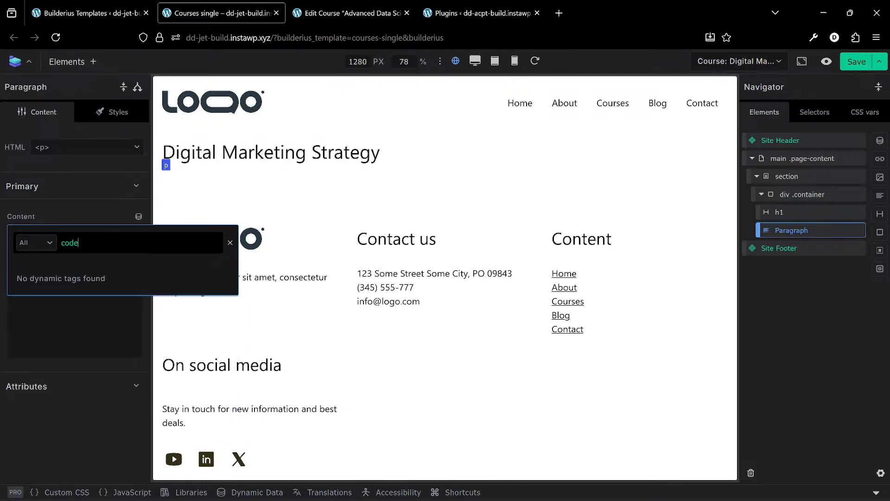
key("BackSpace")
key("BackSpace")
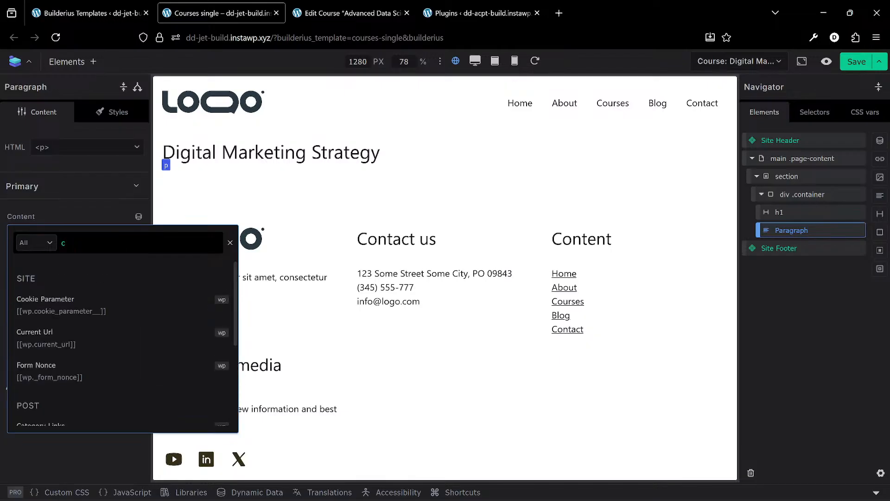
type("ourse")
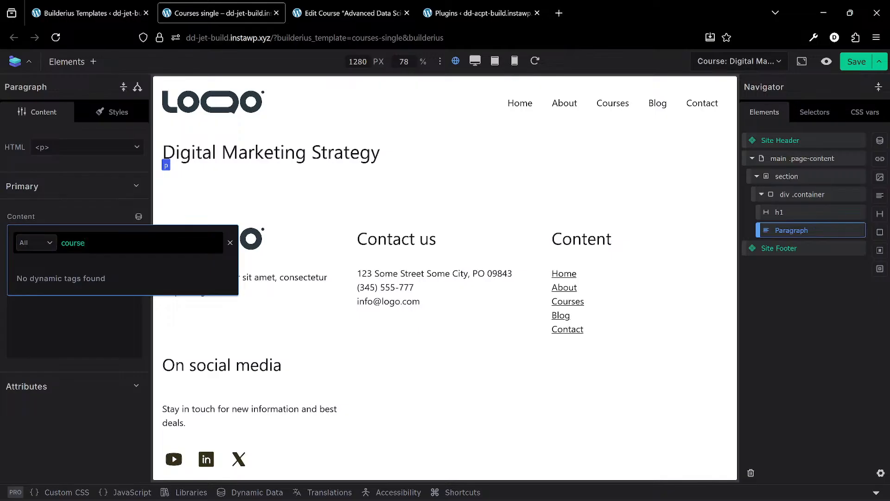
key("BackSpace")
key("BackSpace")
key("BackSpace")
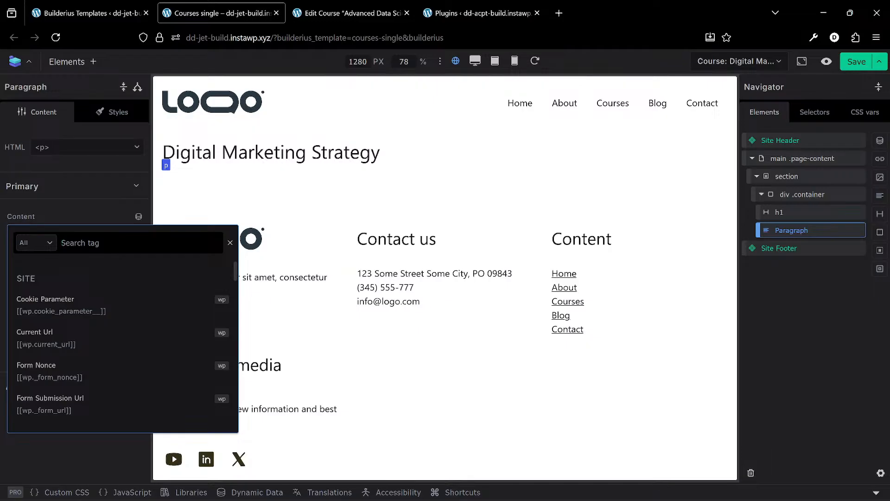
- Find the post Meta Field tag by searching for "meta" and insert it into the paragraph with the field name course_code
scroll(100, 377, "down", 10)
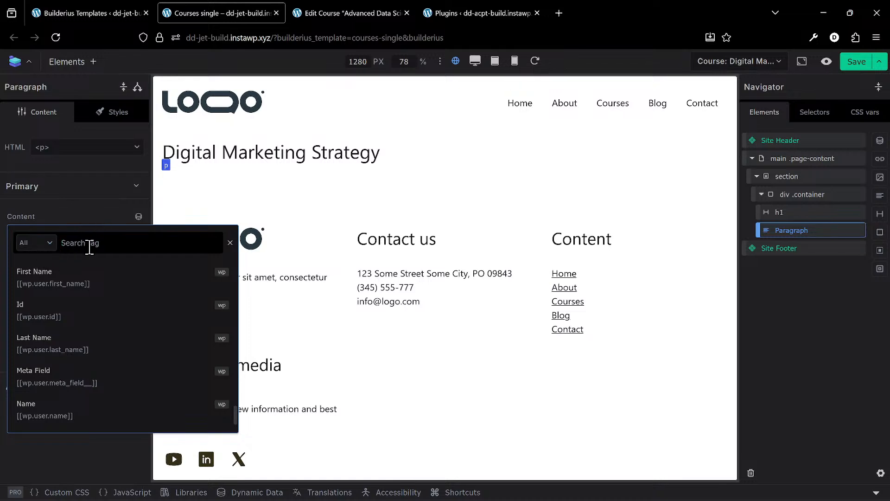
left_click(108, 245)
type("metaf")
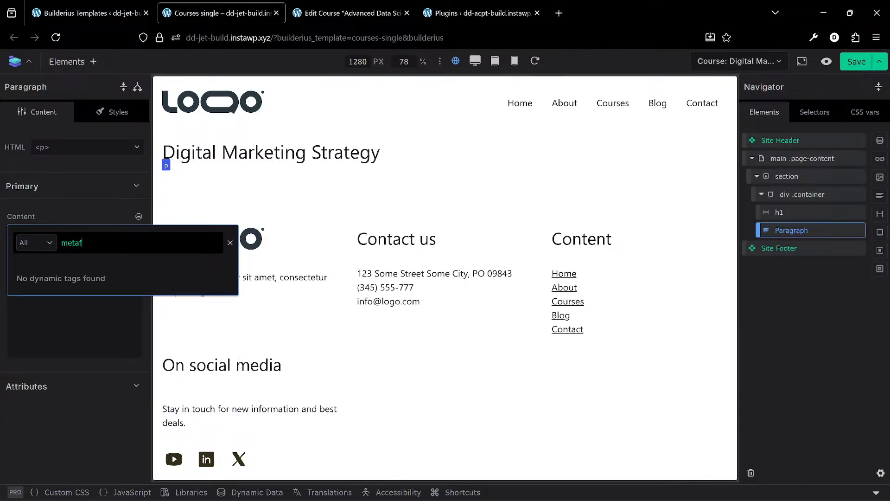
key("BackSpace")
key("BackSpace")
key("BackSpace")
type("a")
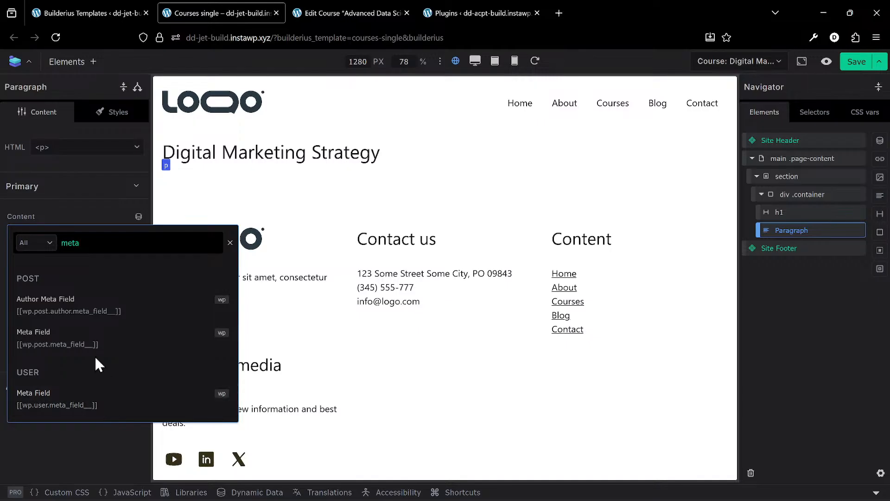
left_click(130, 342)
left_click(92, 379)
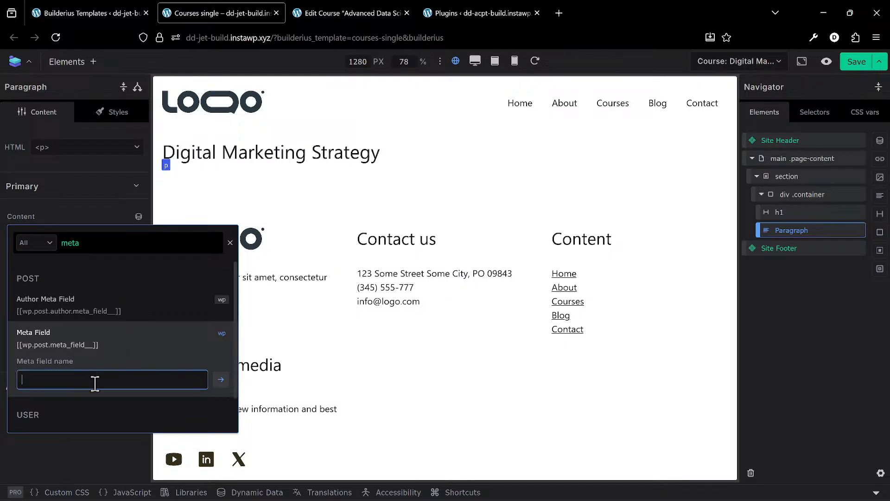
type("course_code")
key("Return")
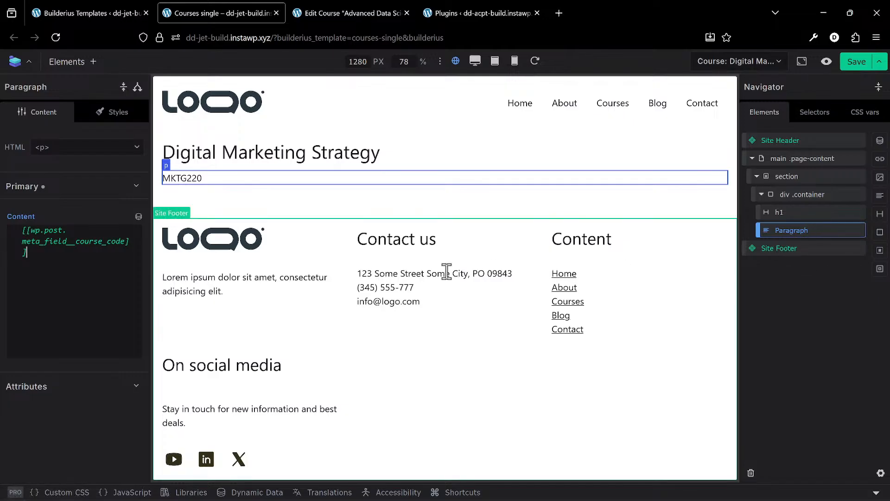
- Put the label "Course Code: " in front of the dynamic tag in the paragraph
left_click(23, 232)
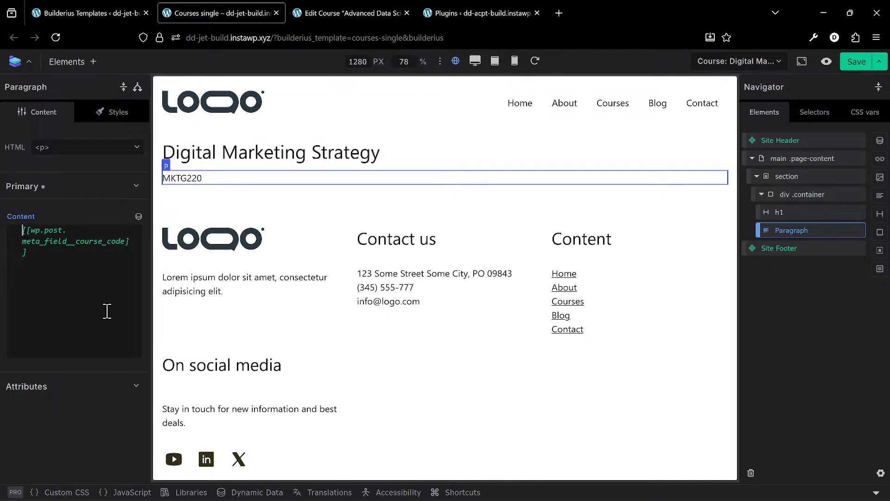
type("Label")
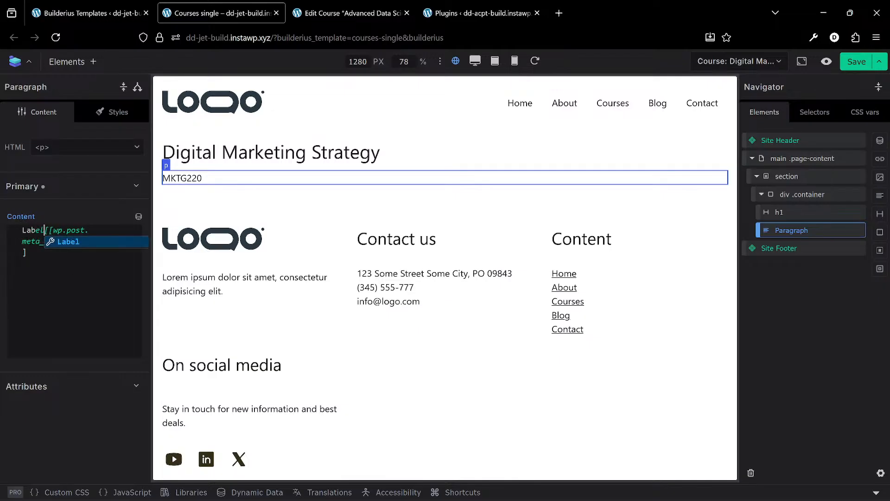
key("BackSpace")
key("BackSpace")
key("BackSpace")
key("BackSpace")
key("BackSpace")
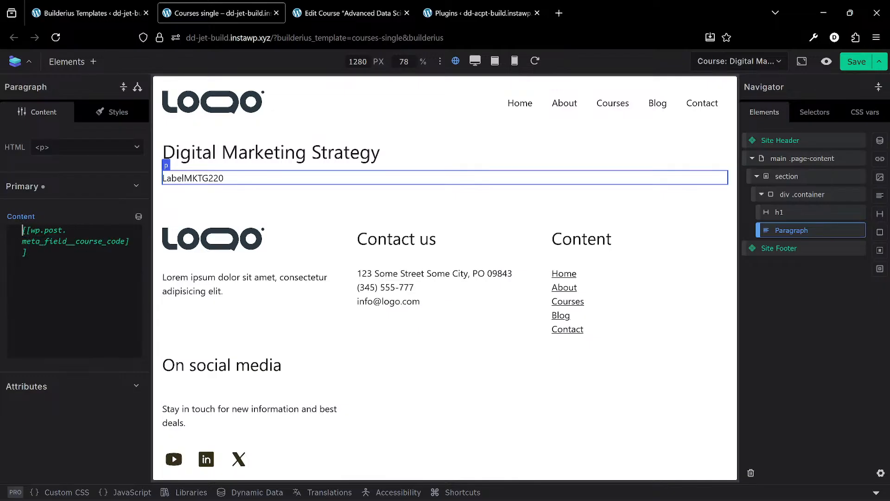
type("Course C")
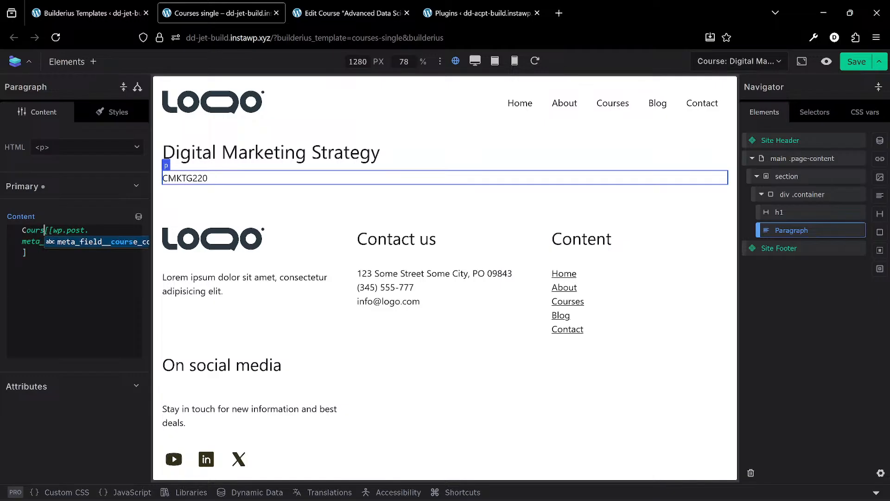
type("ode:")
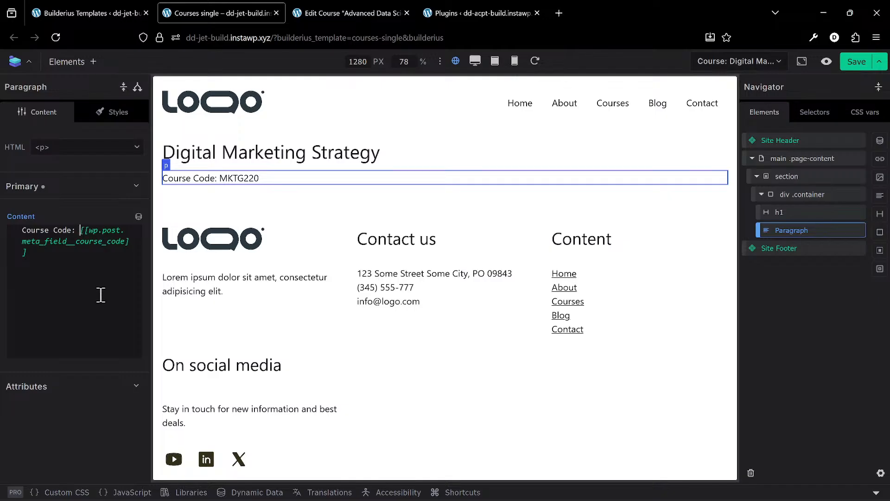
key("ctrl+plus")
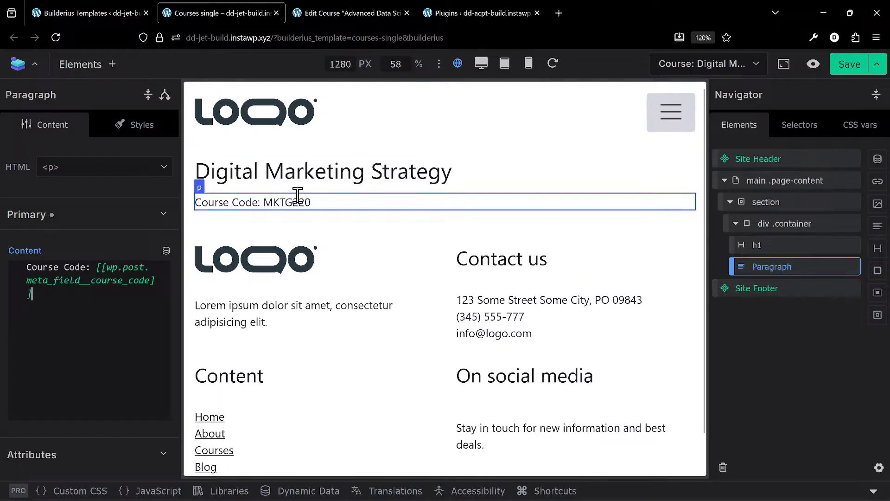
- Check the Course Description field on the Edit Course page and add a paragraph under the course code inside the container div
left_click(343, 6)
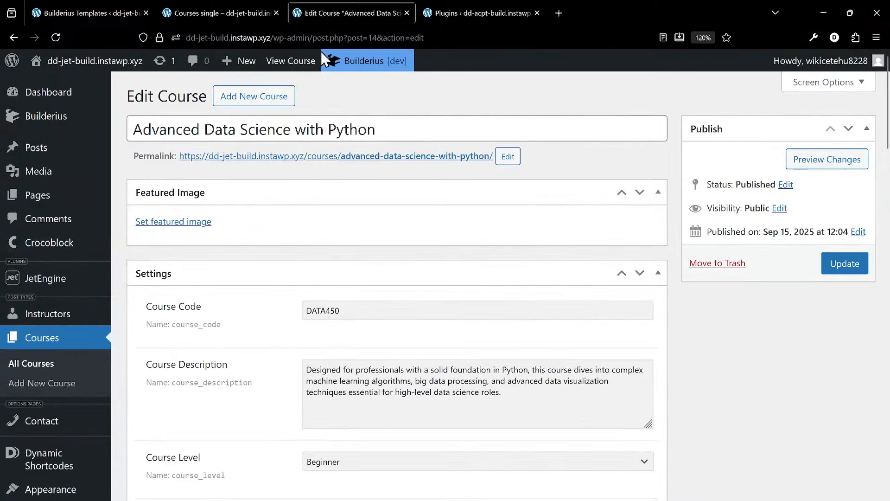
scroll(345, 262, "down", 3)
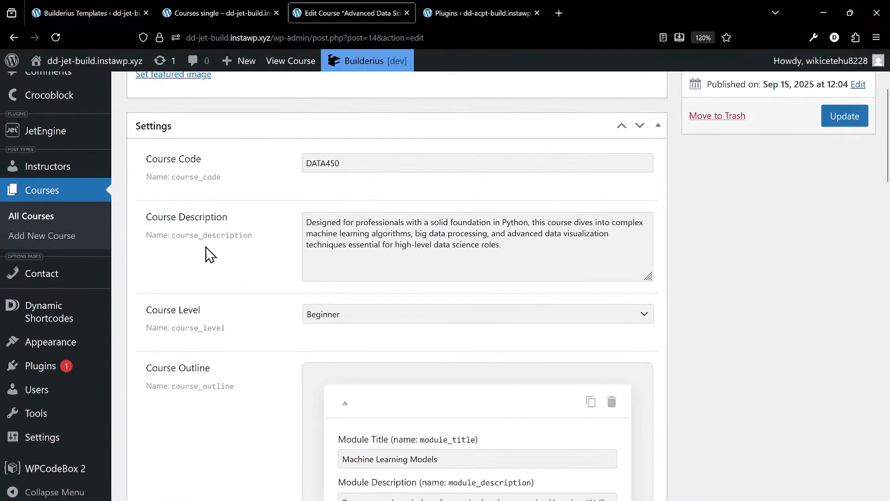
mouse_move(262, 239)
left_click(218, 13)
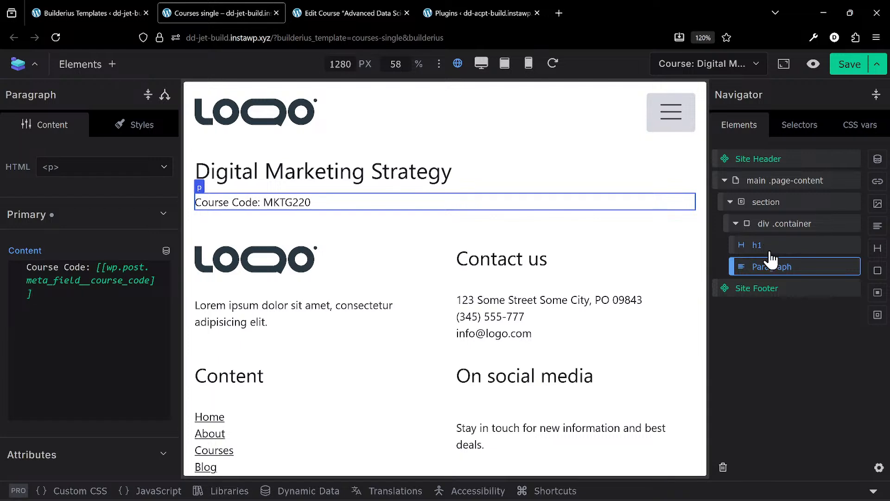
left_click(803, 224)
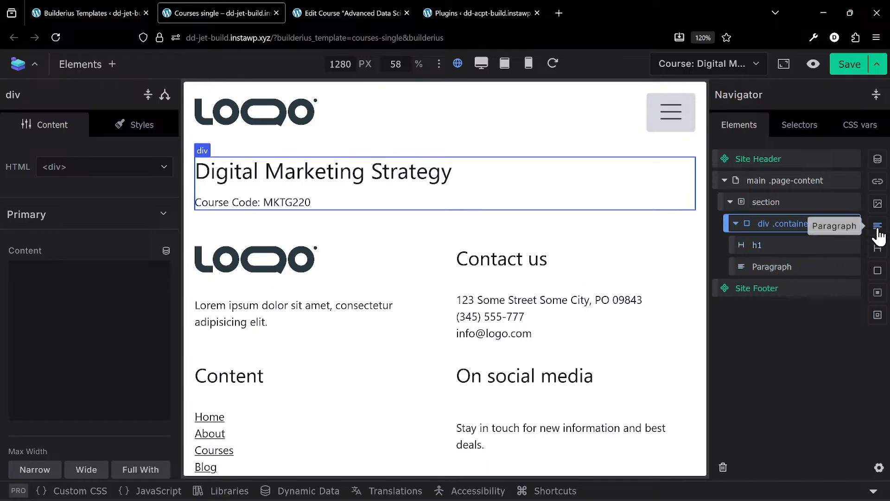
left_click(878, 227)
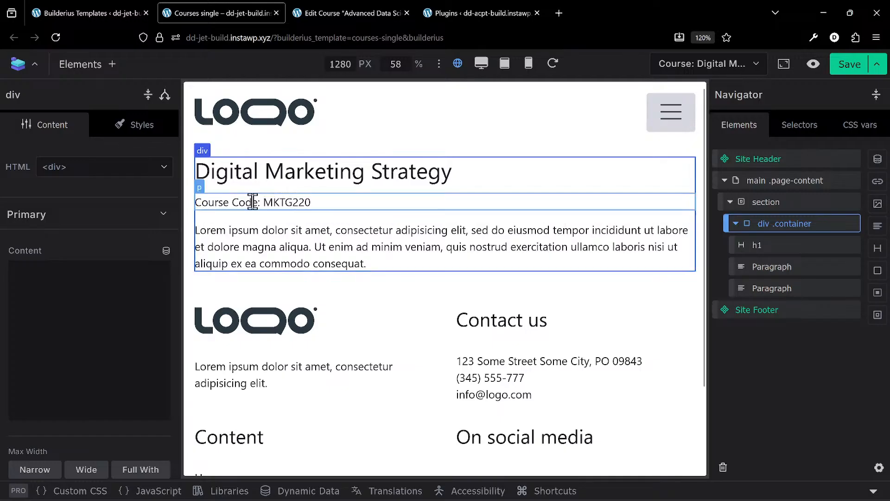
- Check the Course Level field's options on the Edit Course page and add another paragraph inside the container div
left_click(104, 68)
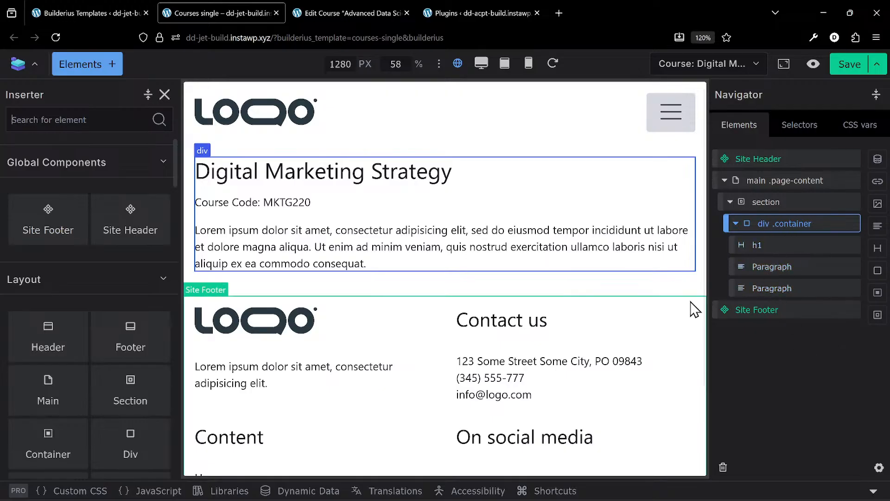
left_click(365, 14)
scroll(408, 287, "down", 2)
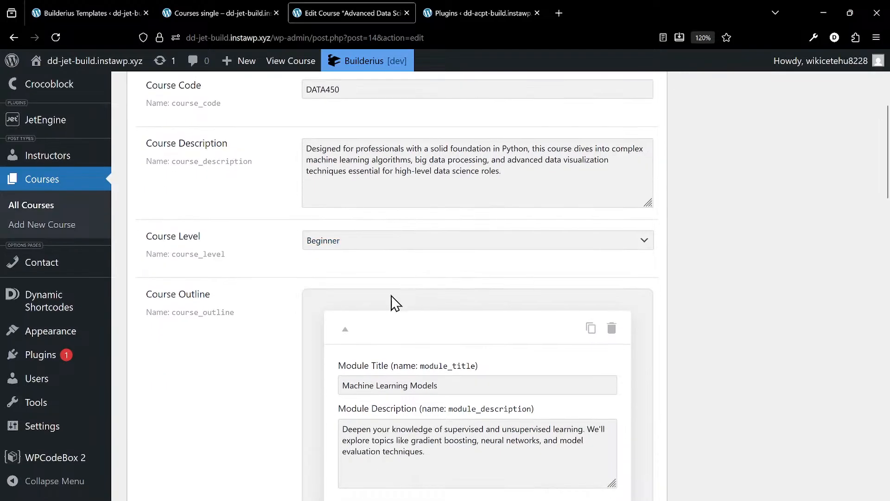
left_click(355, 246)
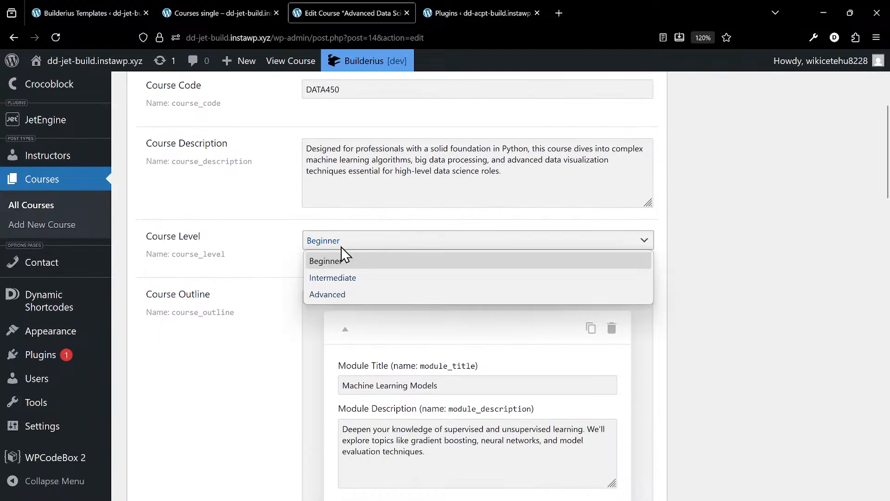
left_click(338, 12)
left_click(202, 14)
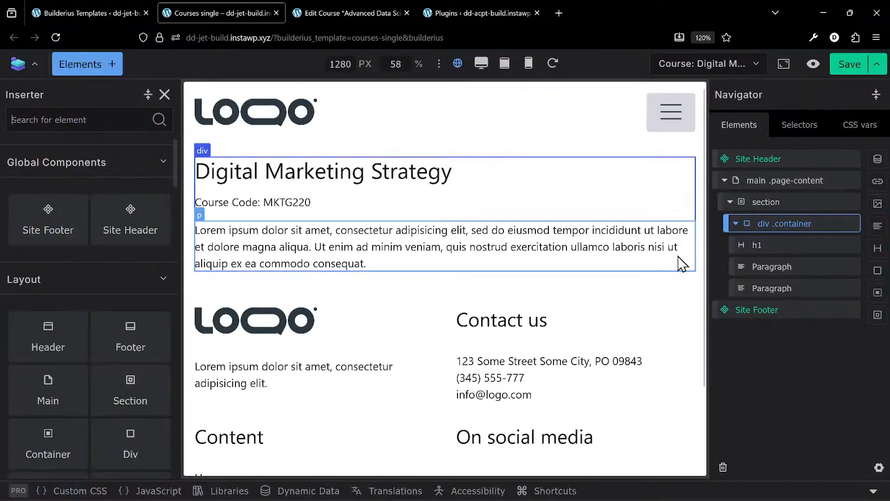
left_click(878, 229)
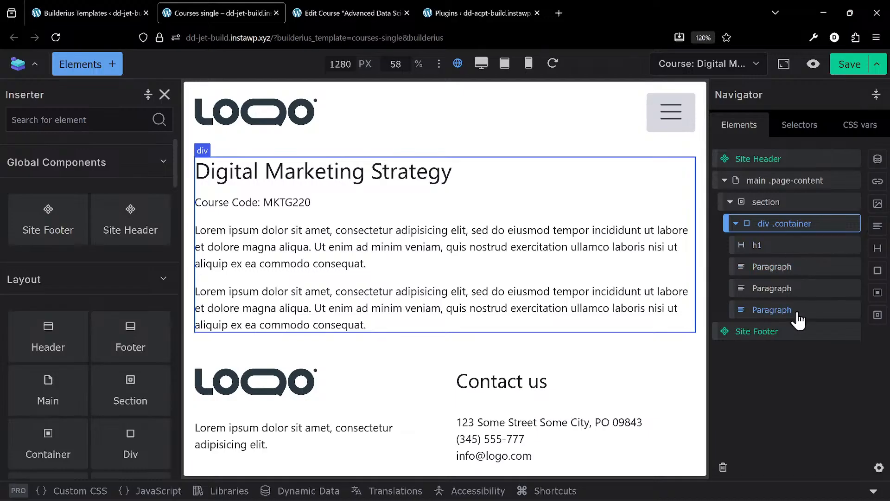
- Check the Course Outline repeater on the Edit Course page and add a div after the paragraphs in the container
left_click(353, 13)
scroll(297, 260, "down", 3)
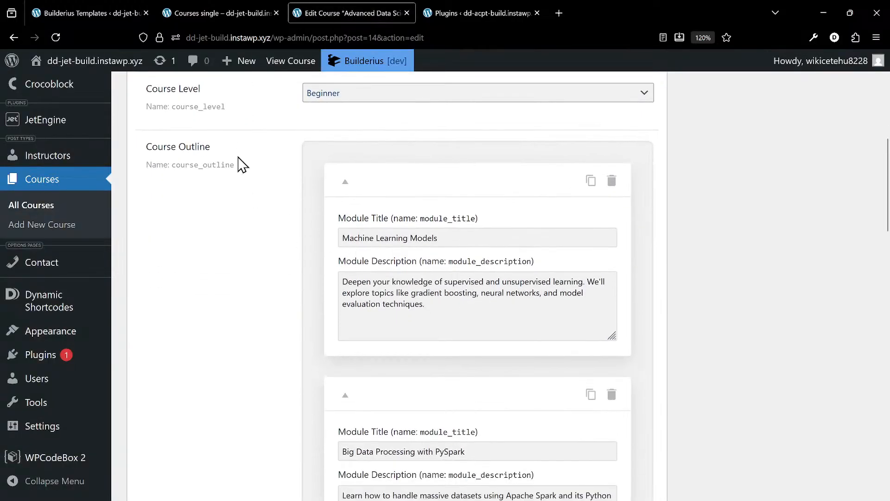
left_click(241, 17)
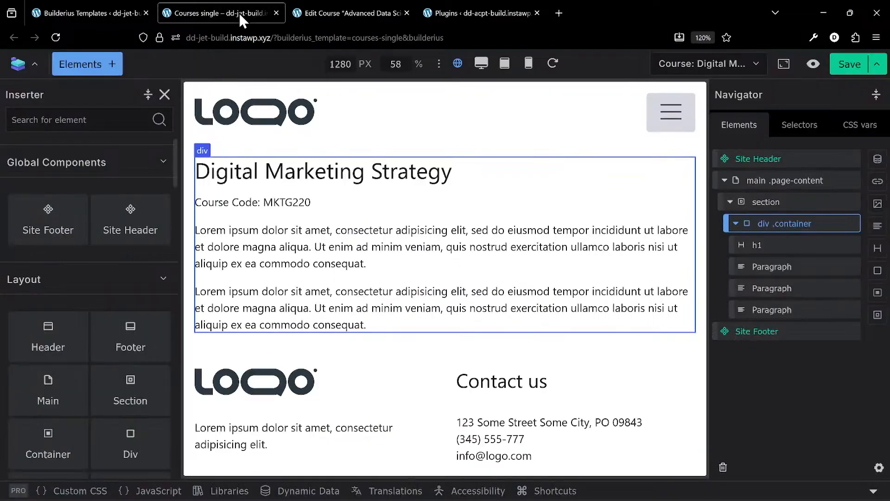
left_click(878, 270)
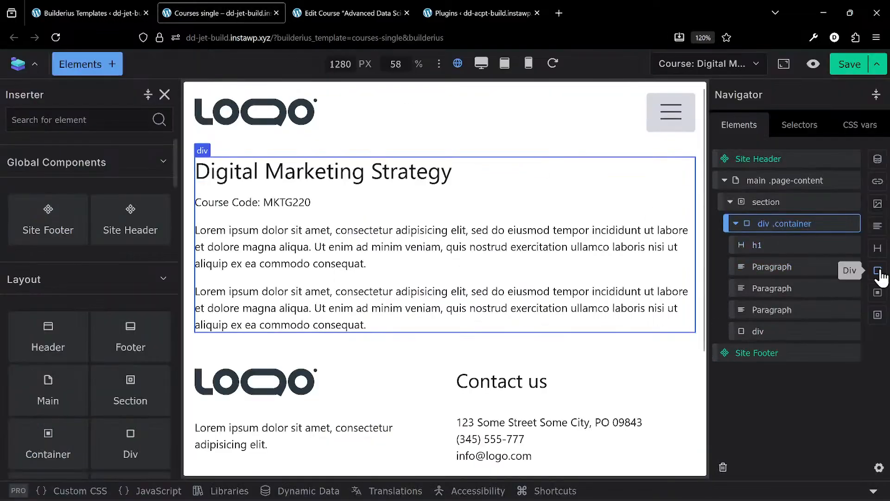
left_click(782, 335)
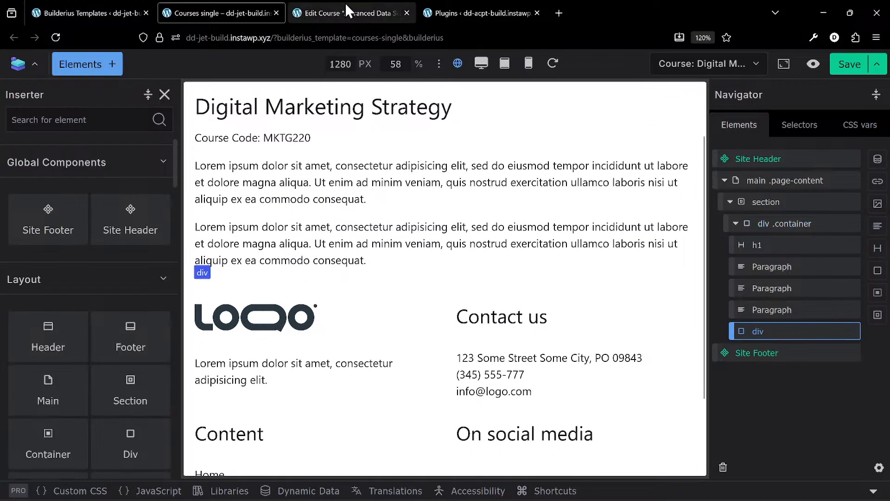
- Review the outline's module title and description fields and add a heading and a paragraph inside the new div
left_click(346, 14)
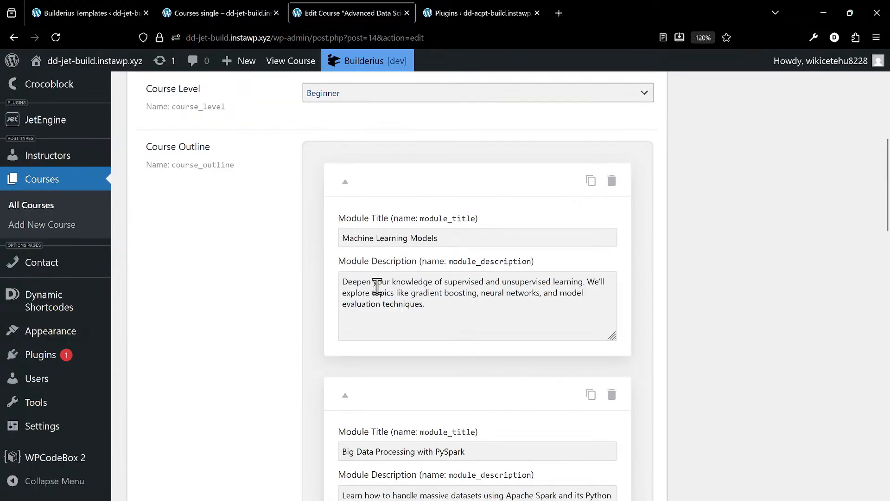
scroll(404, 318, "down", 5)
scroll(404, 328, "up", 3)
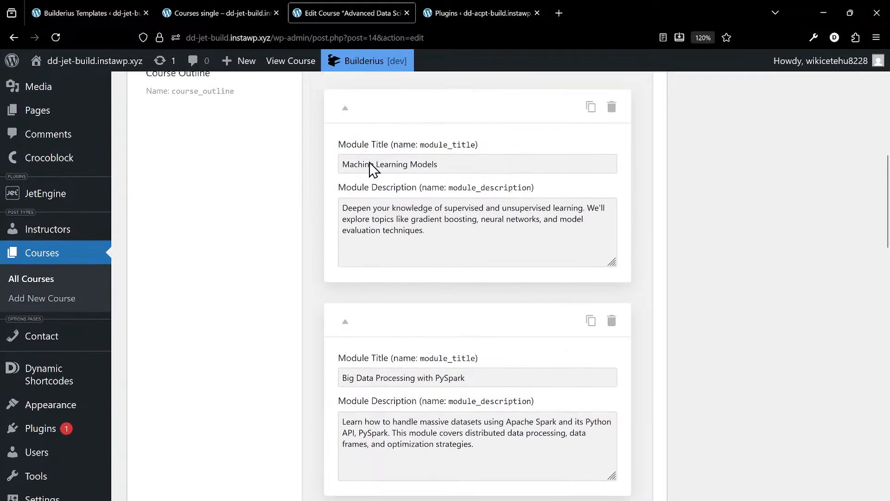
left_click(223, 10)
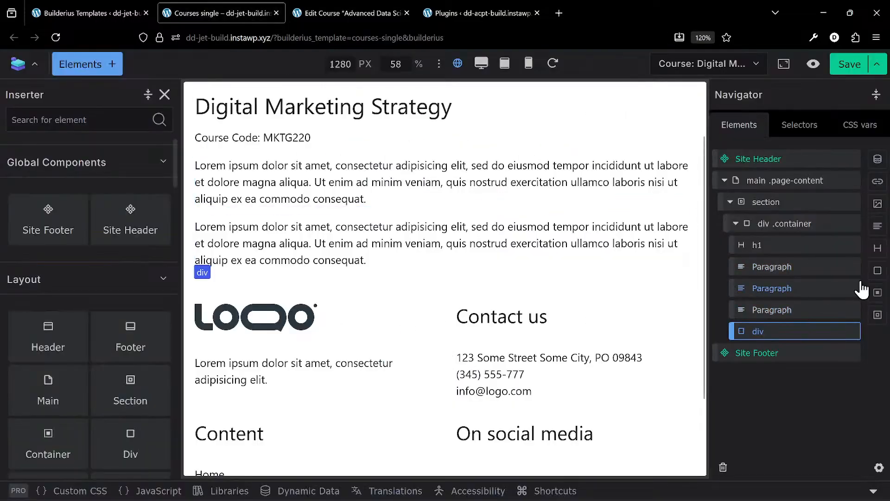
left_click(879, 251)
left_click(878, 226)
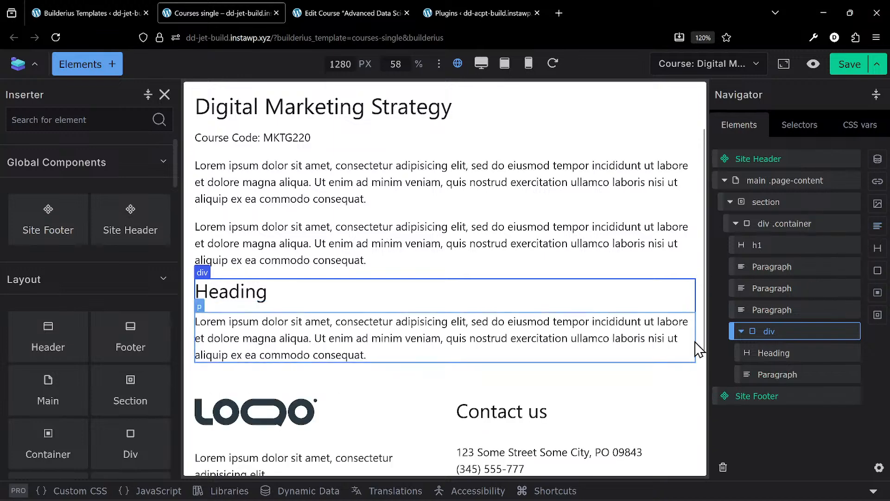
- Check the Course Schedule repeater on the Edit Course page and add a second div inside the container for it
left_click(380, 9)
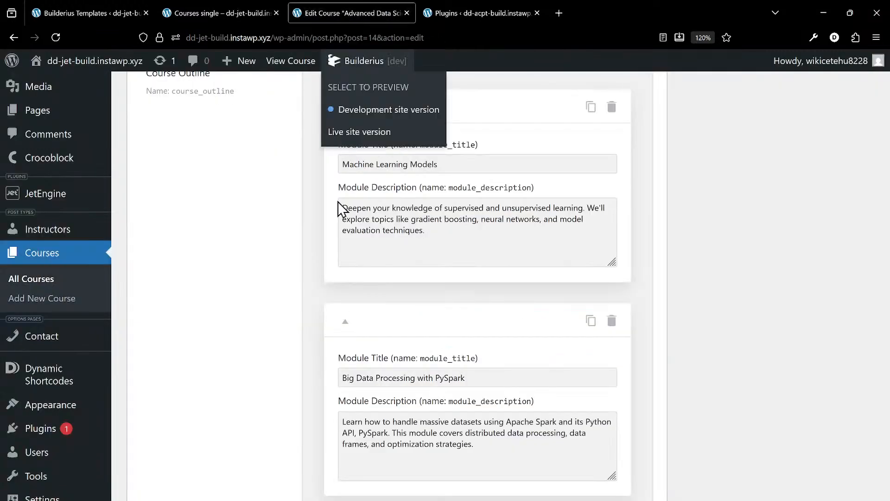
scroll(341, 244, "down", 10)
scroll(345, 246, "down", 5)
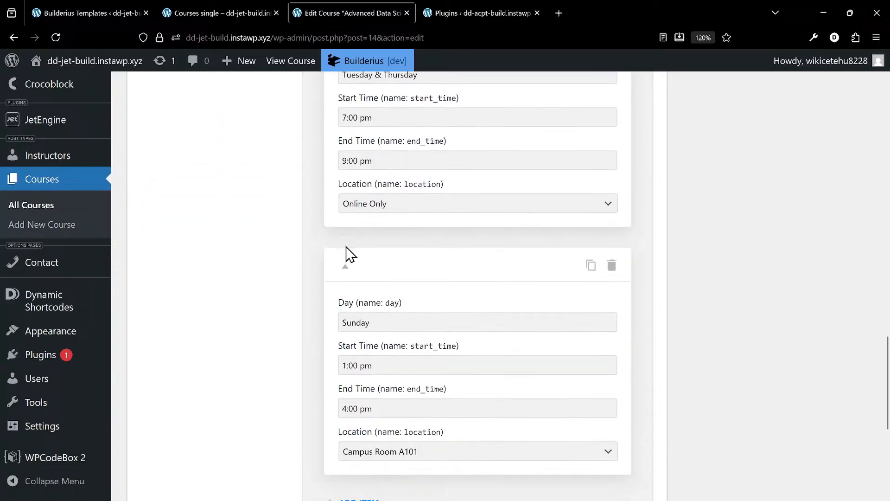
scroll(343, 248, "up", 5)
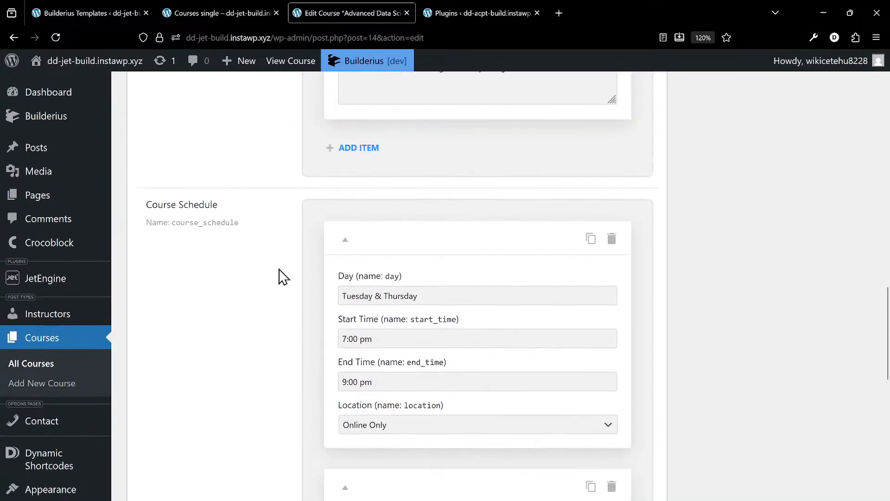
left_click(221, 6)
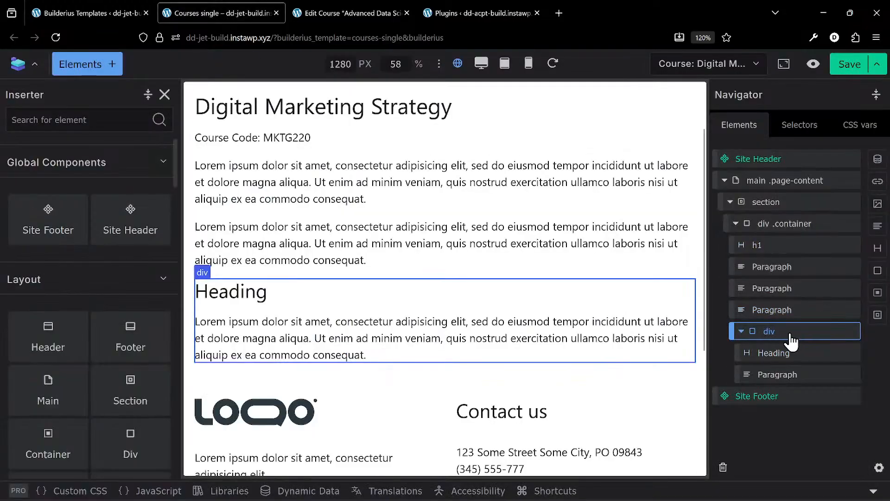
left_click(782, 227)
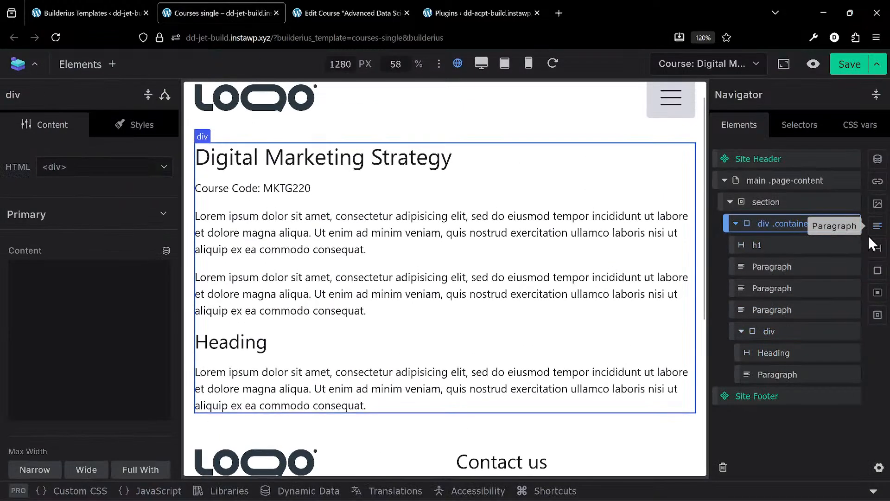
left_click(878, 270)
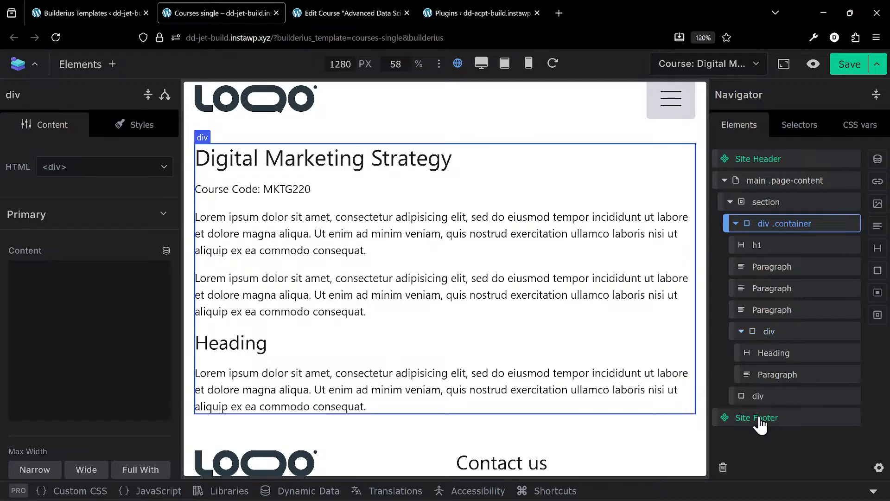
left_click(790, 400)
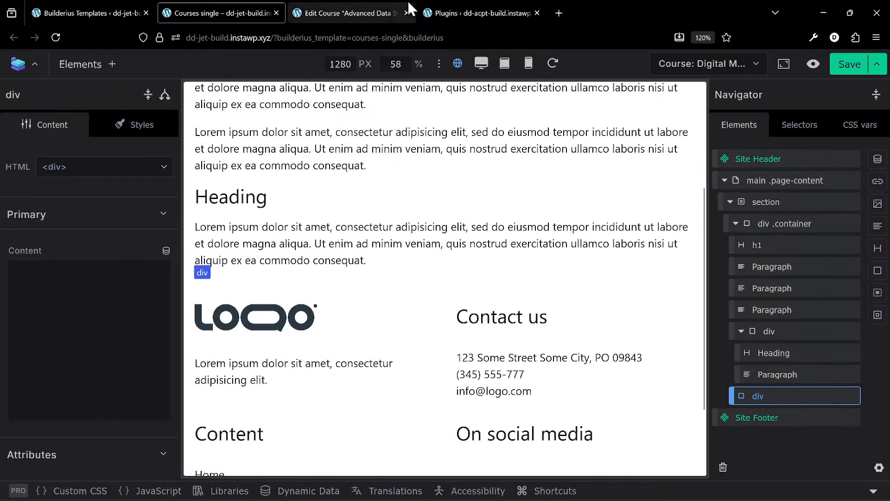
- Review the schedule's day, start time, end time and location fields and add four paragraphs inside the second div
left_click(353, 13)
scroll(470, 343, "down", 2)
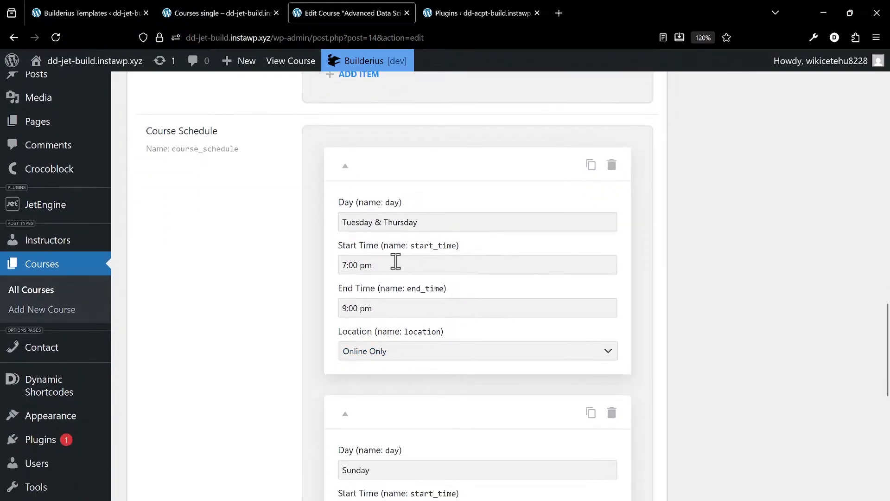
left_click(231, 12)
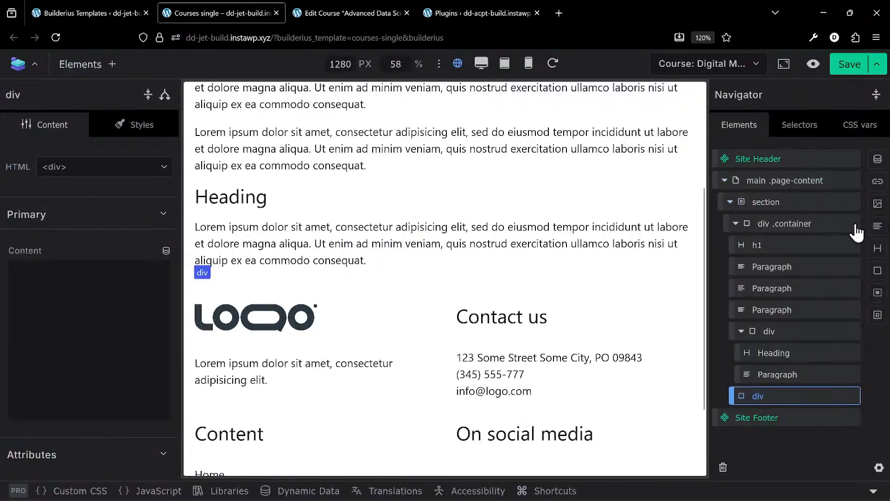
left_click(877, 226)
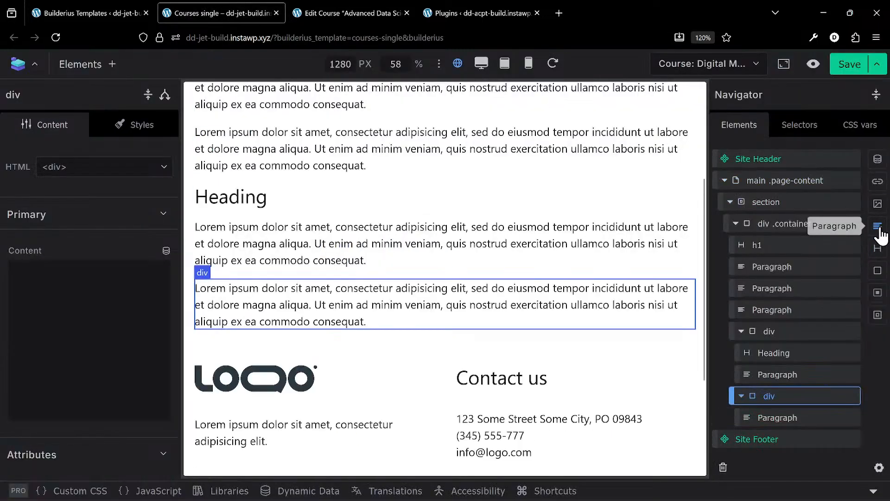
left_click(877, 226)
left_click(878, 227)
left_click(878, 227)
- Clear the placeholder text of the paragraph directly below the course code
scroll(777, 303, "up", 2)
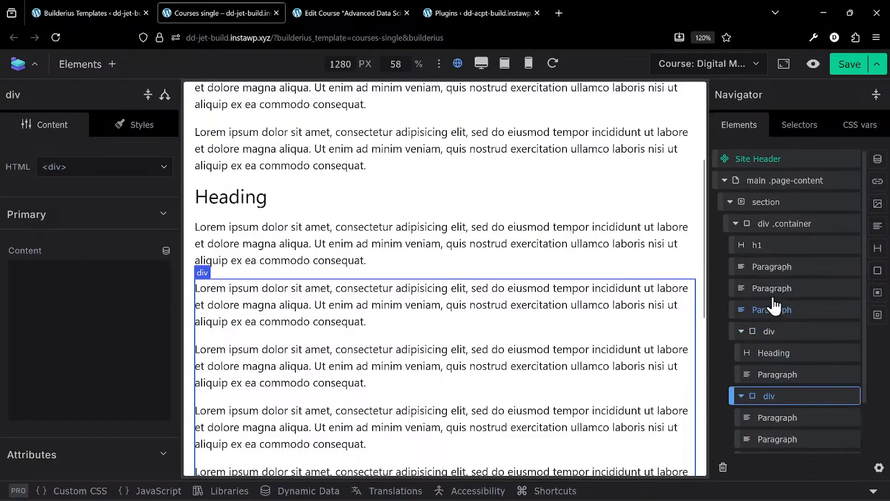
scroll(447, 241, "up", 3)
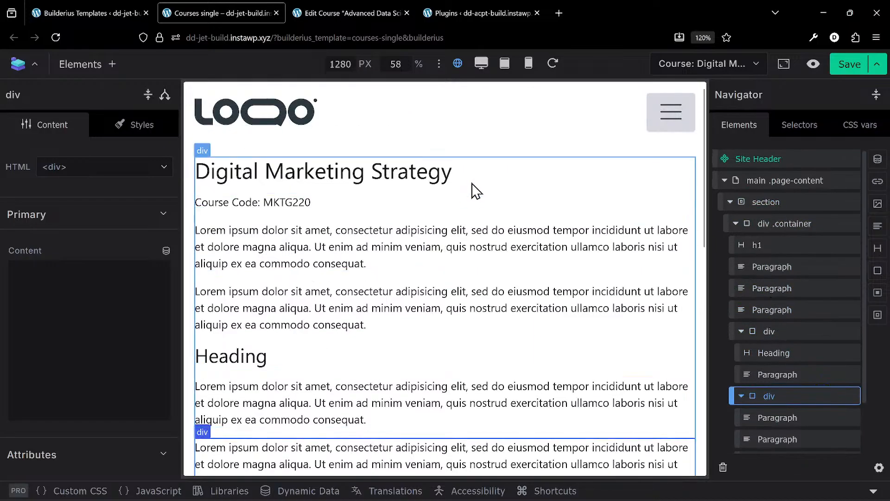
left_click(325, 245)
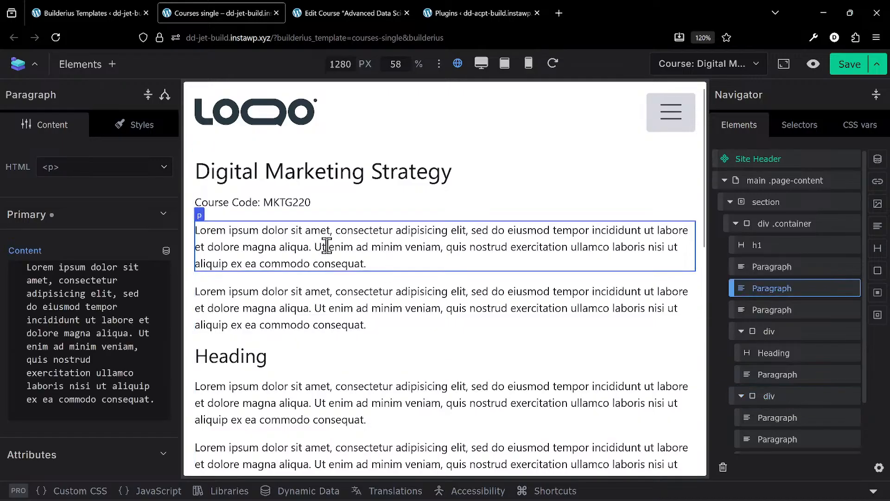
left_click(86, 355)
key("ctrl+a")
key("BackSpace")
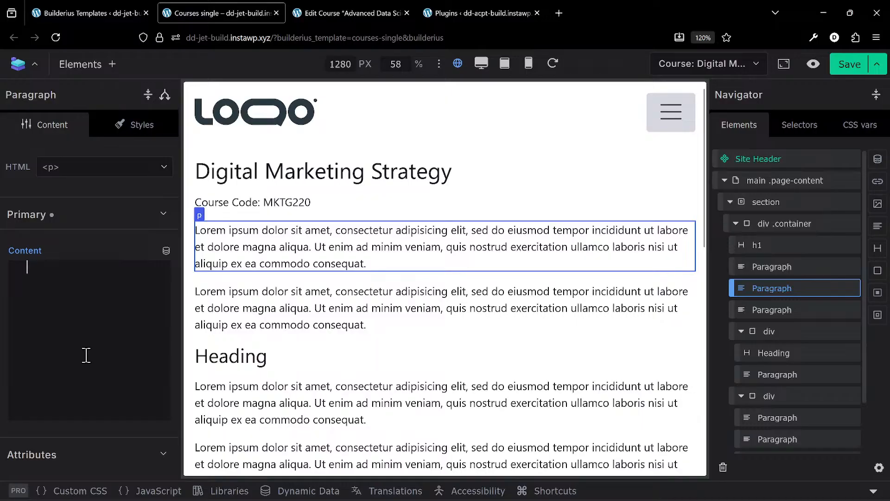
left_click(165, 251)
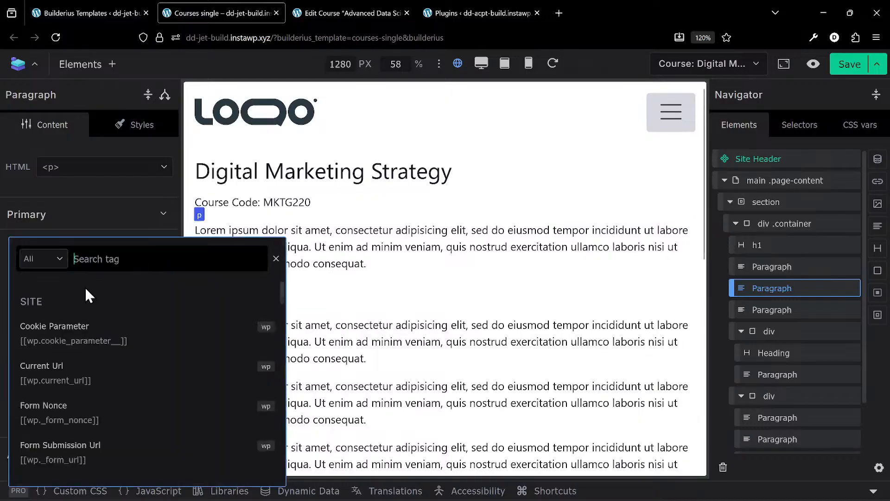
type("metafi")
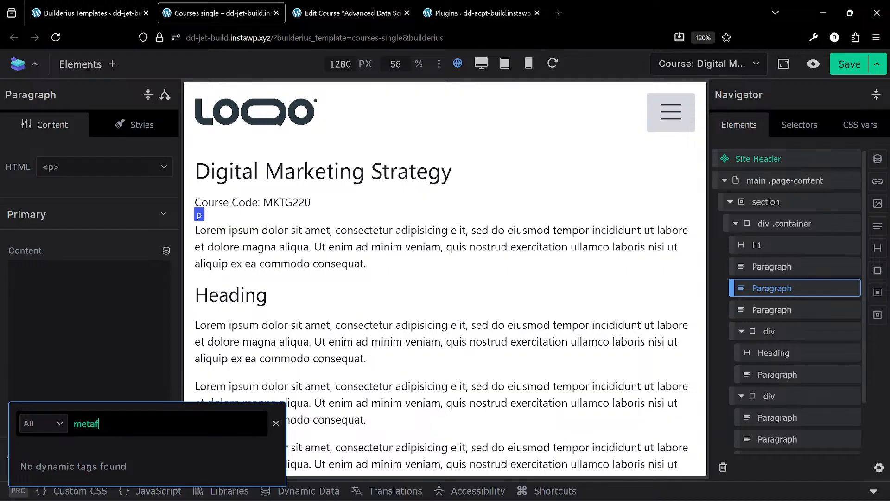
key("BackSpace")
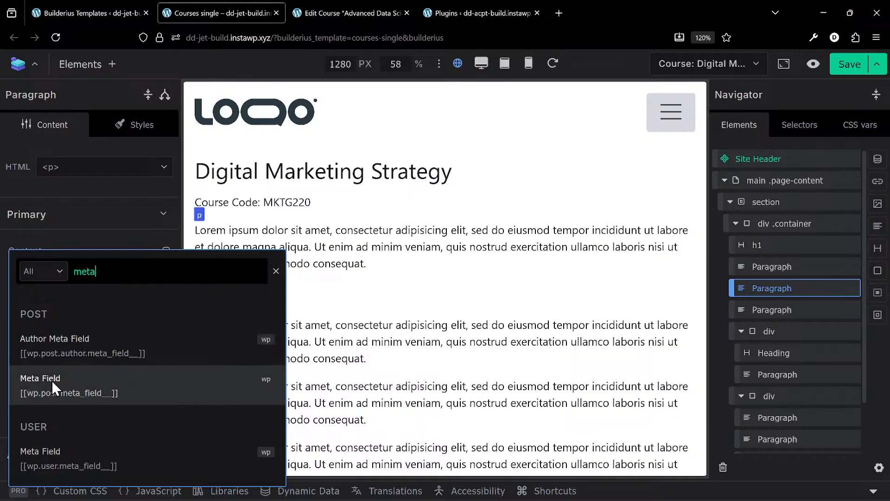
left_click(66, 386)
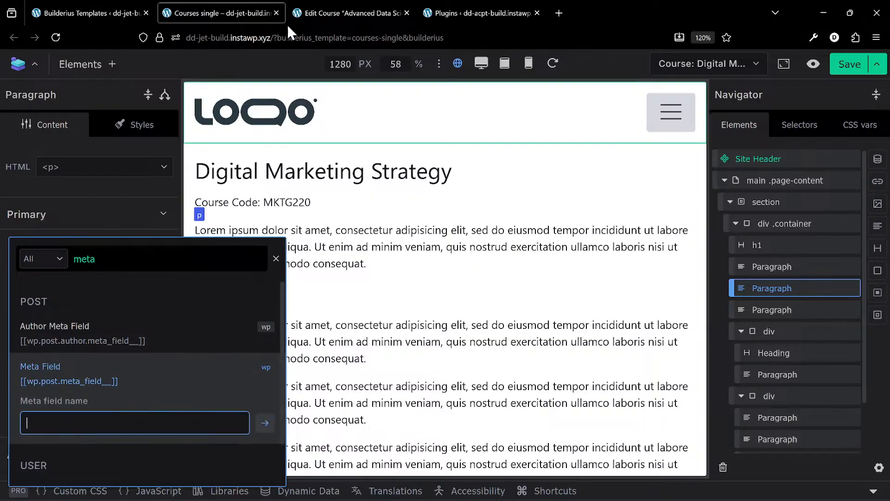
- Copy the course_description field name from the Edit Course page and return to the Courses single template
left_click(352, 13)
scroll(357, 227, "up", 5)
scroll(353, 218, "up", 10)
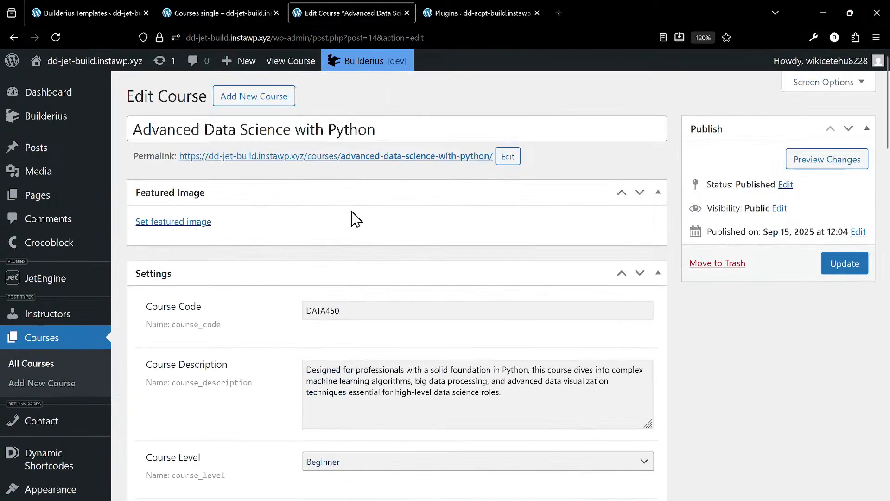
scroll(354, 219, "down", 3)
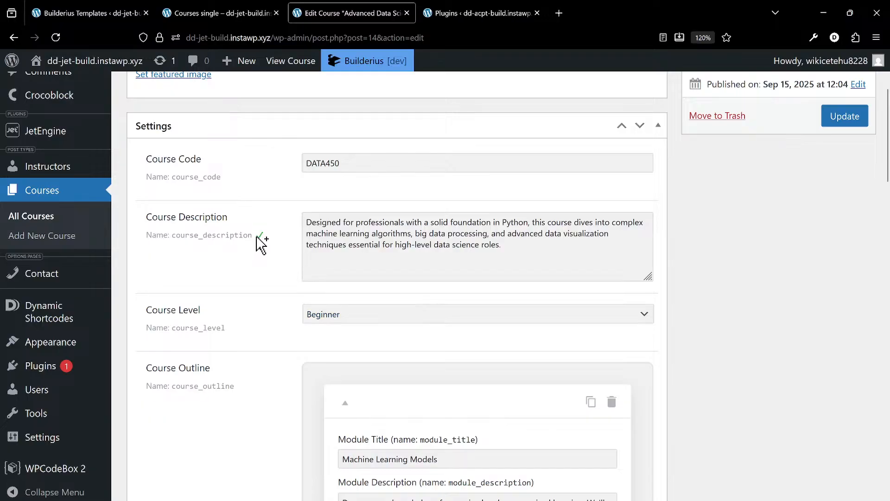
left_click(195, 11)
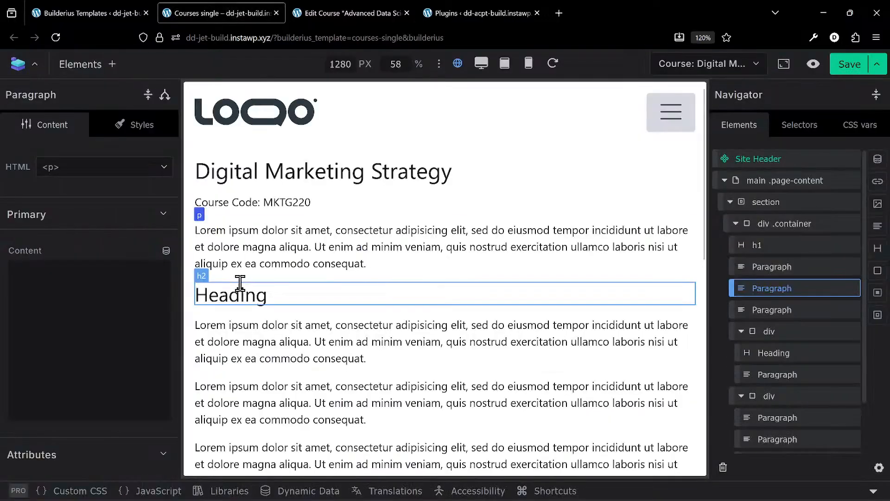
- Insert the post Meta Field dynamic tag for course_description into the emptied paragraph below the course code
left_click(166, 251)
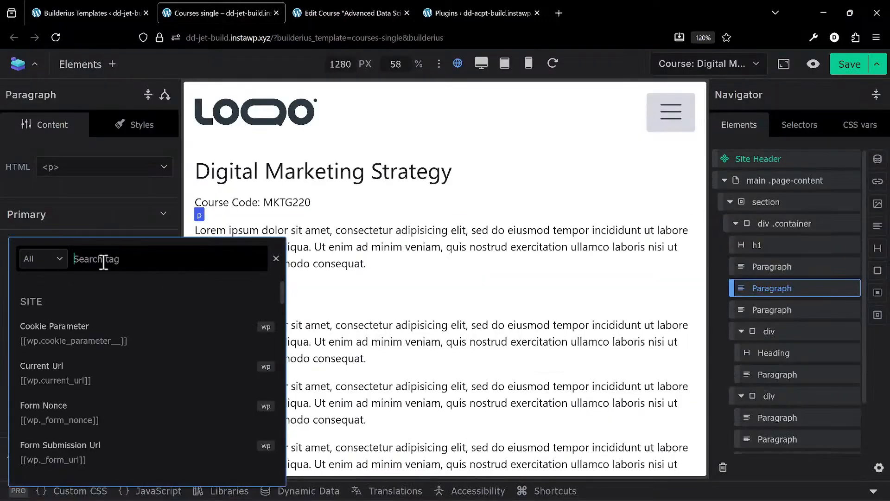
type("meta")
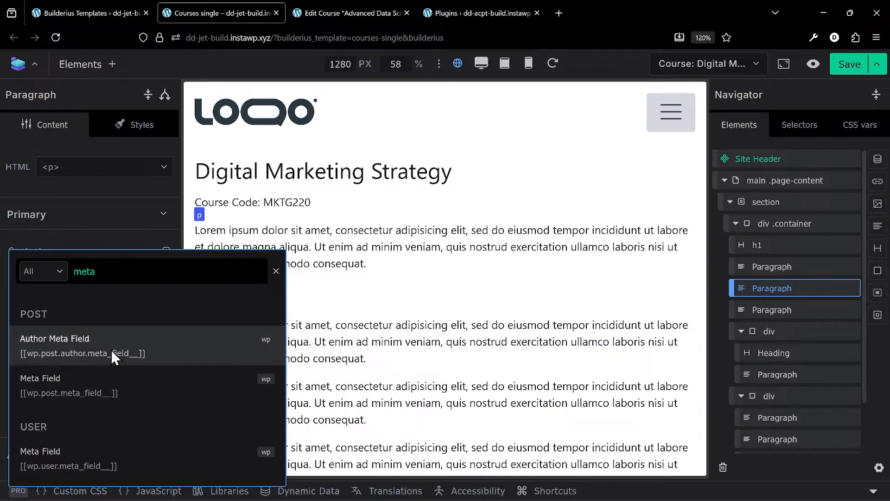
left_click(121, 385)
left_click(131, 420)
type("course_description")
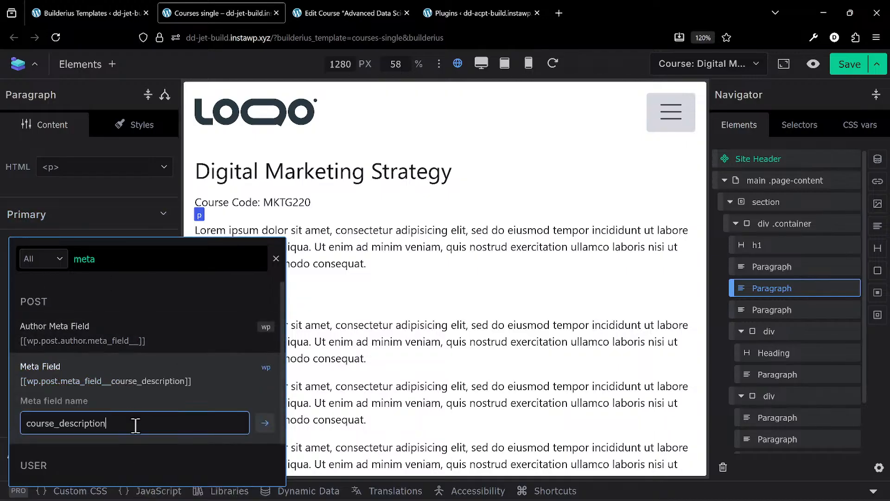
key("Return")
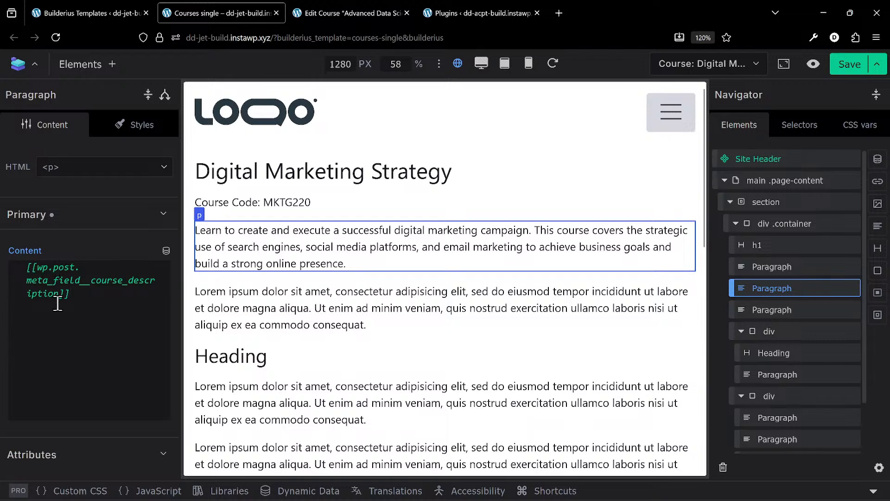
- Apply the Limit Words transform to the course description tag with a count of 10 words and the suffix "..."
mouse_move(55, 280)
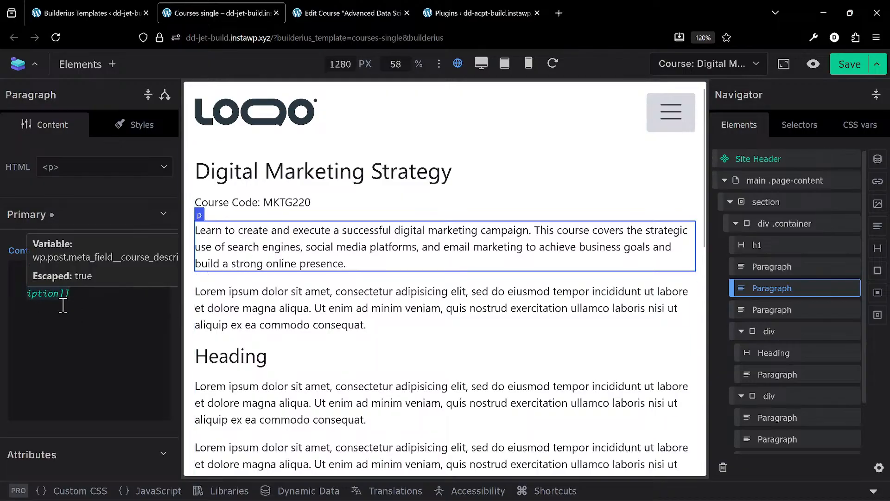
left_click(48, 294)
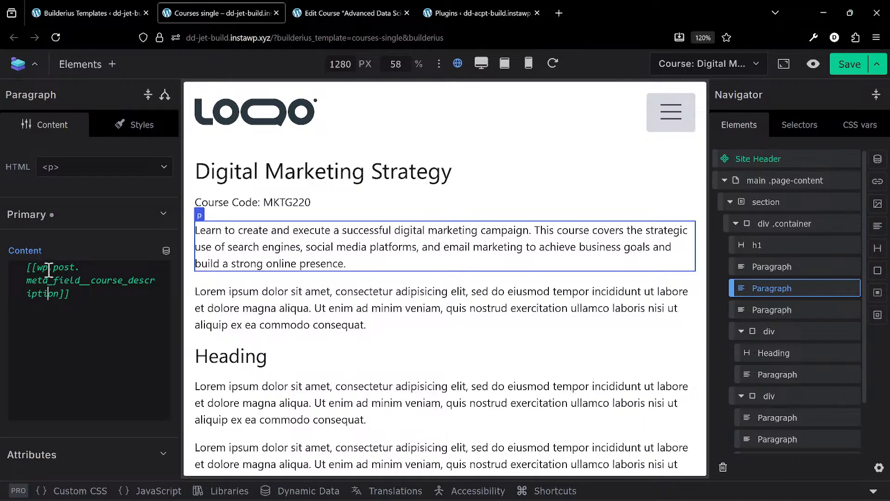
right_click(41, 289)
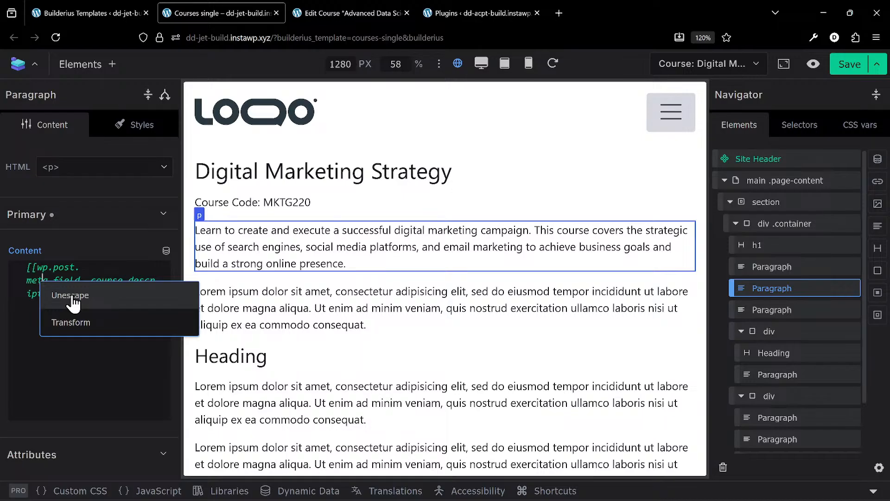
left_click(99, 332)
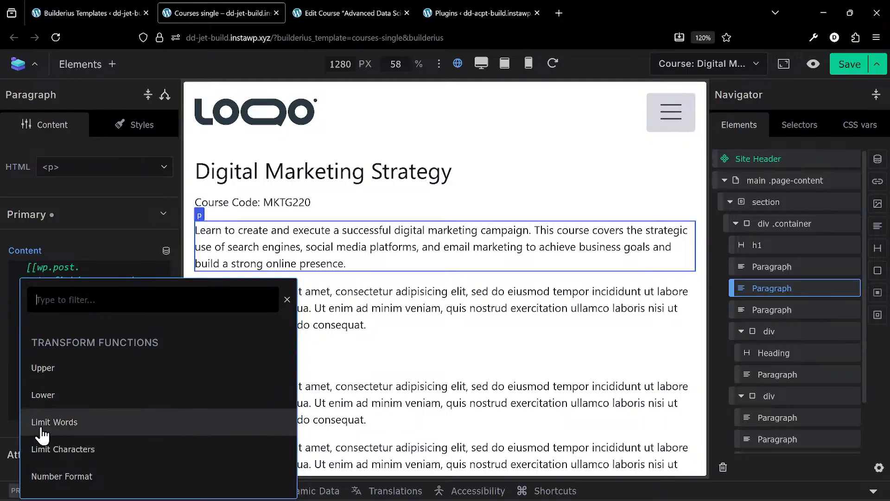
left_click(93, 422)
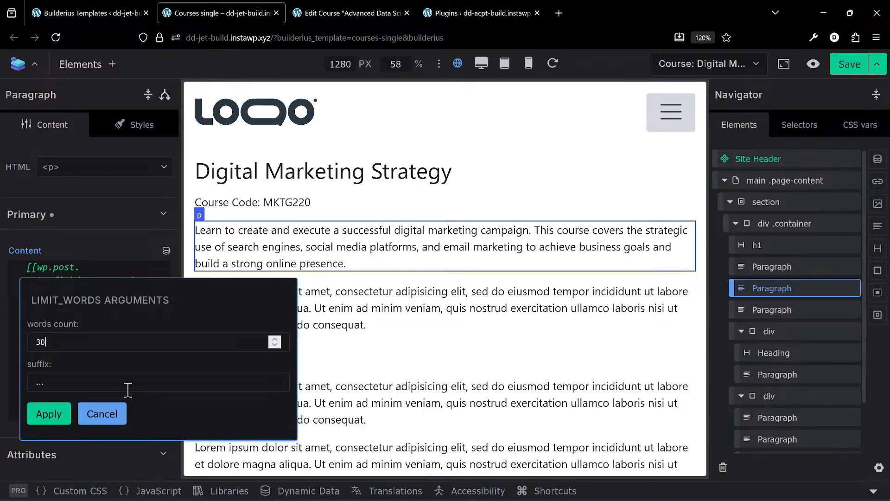
left_click(63, 344)
key("BackSpace")
key("BackSpace")
left_click(48, 418)
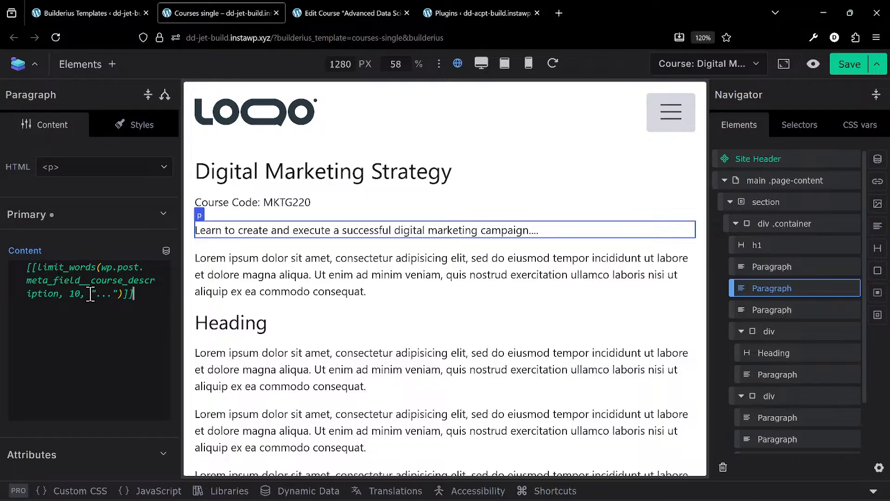
- Try replacing the limit_words function with wp_trim_words in the course description tag
mouse_move(64, 270)
mouse_move(104, 271)
key("BackSpace")
key("BackSpace")
key("BackSpace")
key("BackSpace")
key("BackSpace")
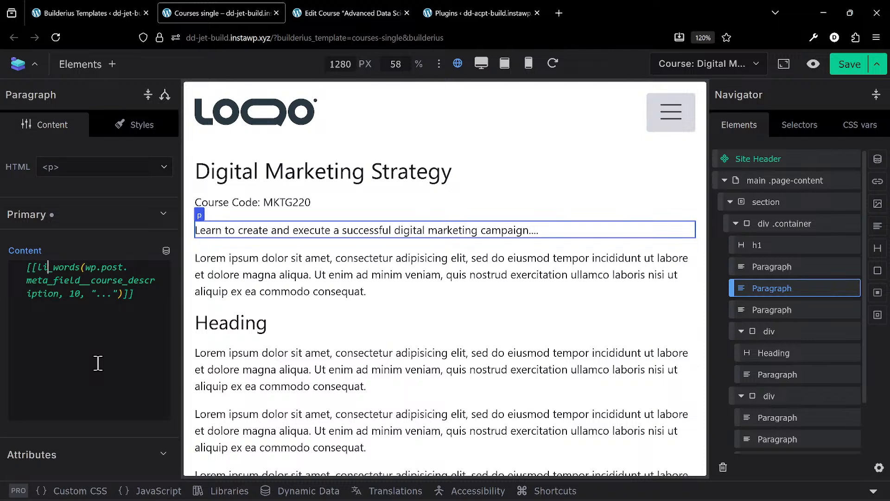
type("wp_trim")
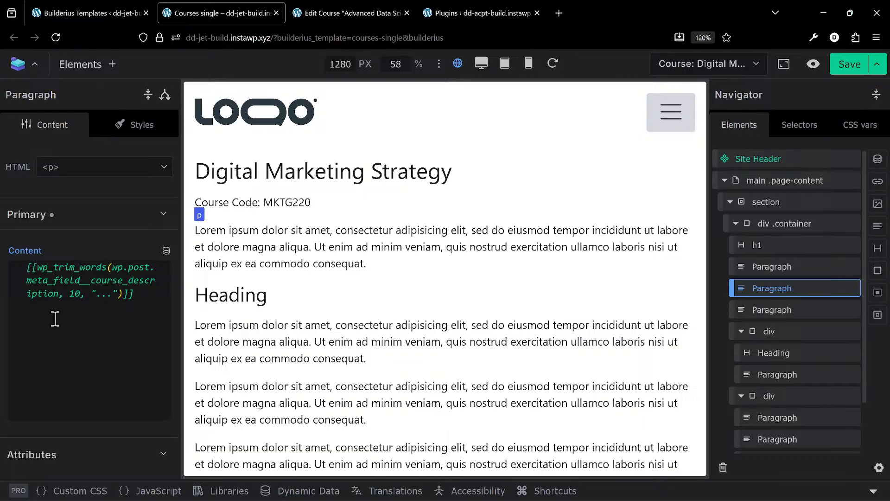
- Reselect the course description paragraph and change its function name back to limit_words
left_click(299, 297)
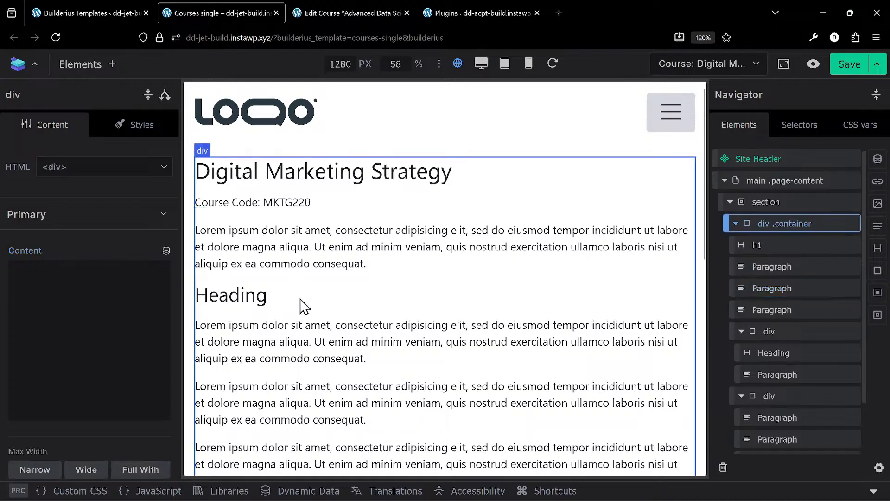
left_click(315, 258)
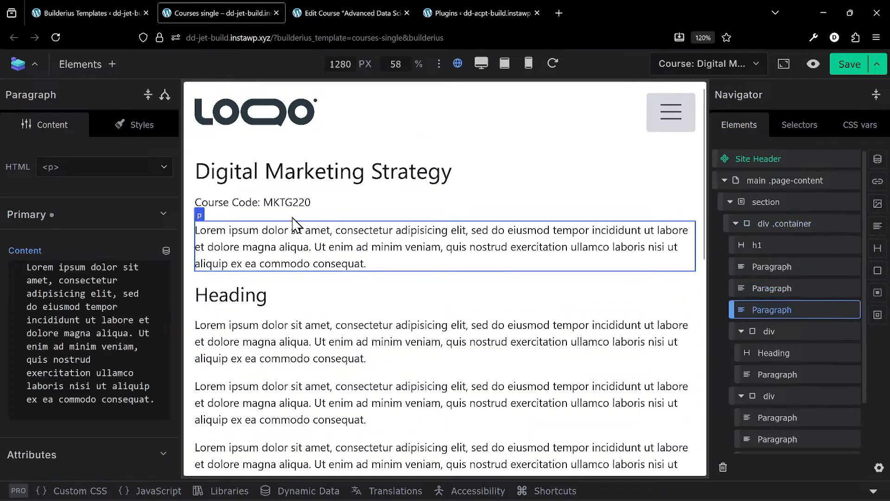
left_click(276, 203)
left_click(283, 253)
left_click(304, 199)
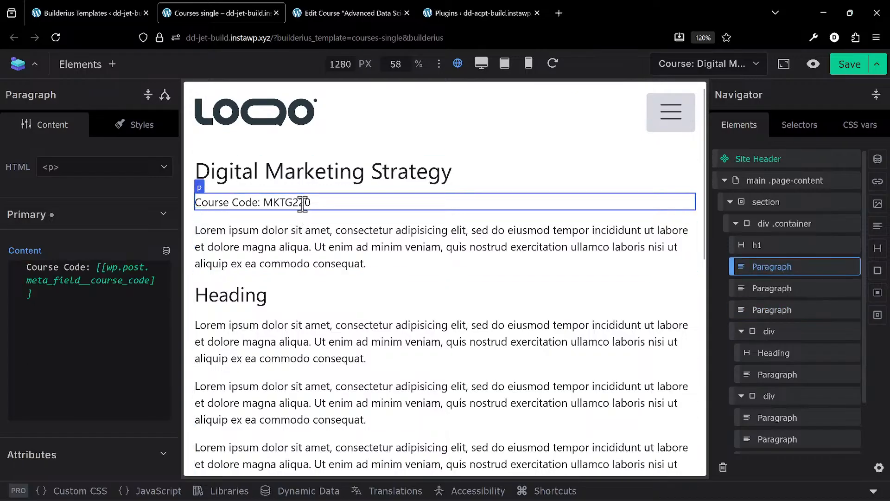
left_click(295, 231)
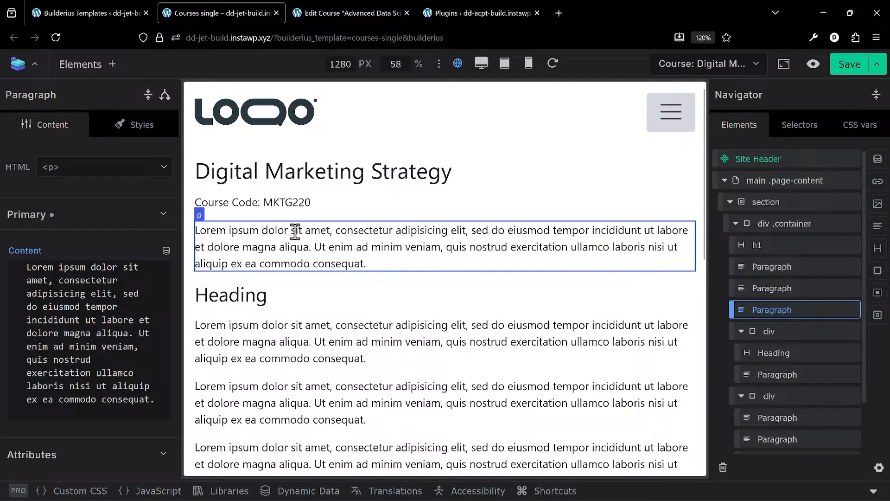
left_click(803, 291)
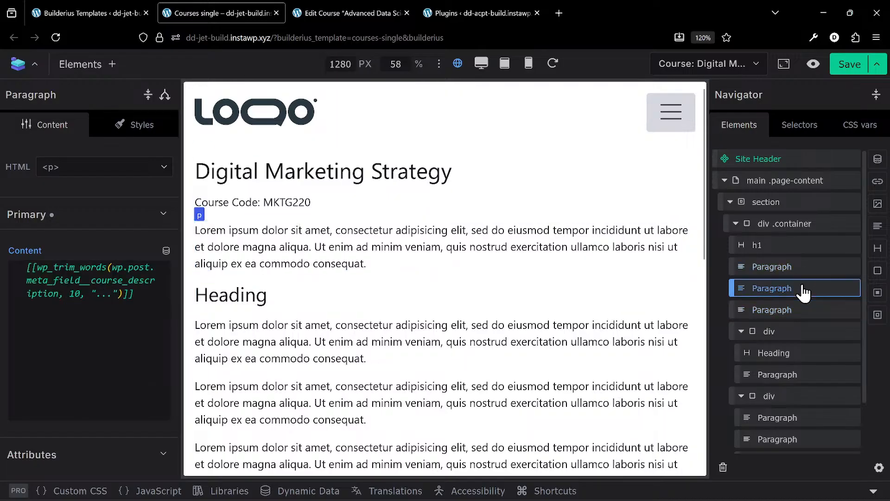
left_click(121, 324)
key("Up")
key("Up")
key("Left")
key("Left")
key("Left")
key("Left")
key("Left")
key("Left")
key("Left")
key("Left")
key("BackSpace")
key("BackSpace")
key("BackSpace")
key("BackSpace")
key("BackSpace")
key("BackSpace")
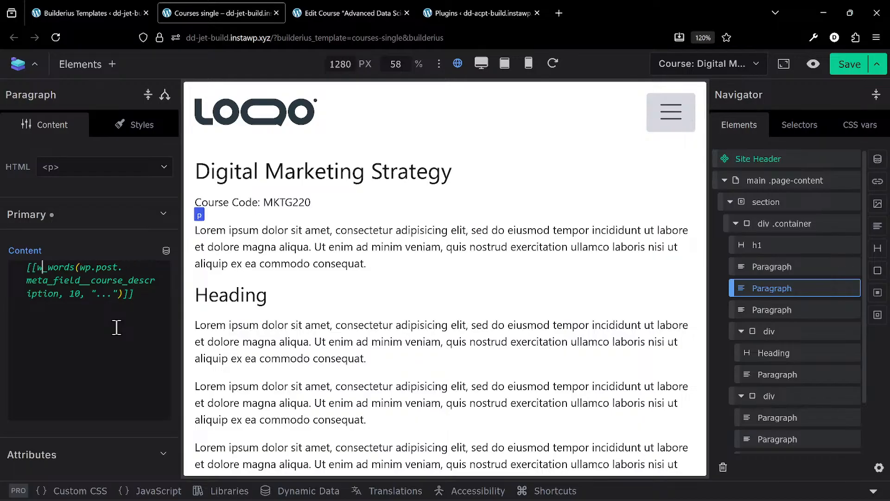
key("BackSpace")
type("limit")
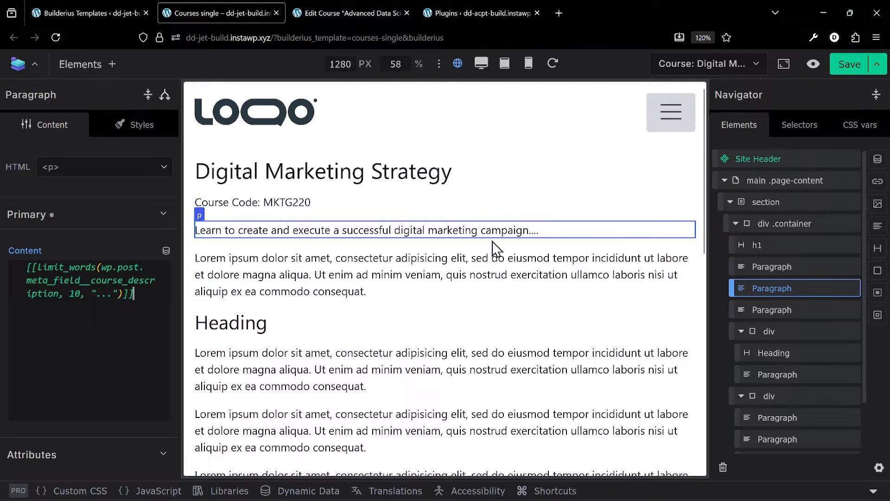
- Check the Course Level field on the Edit Course page and clear the placeholder text of the paragraph below the course description
left_click(549, 267)
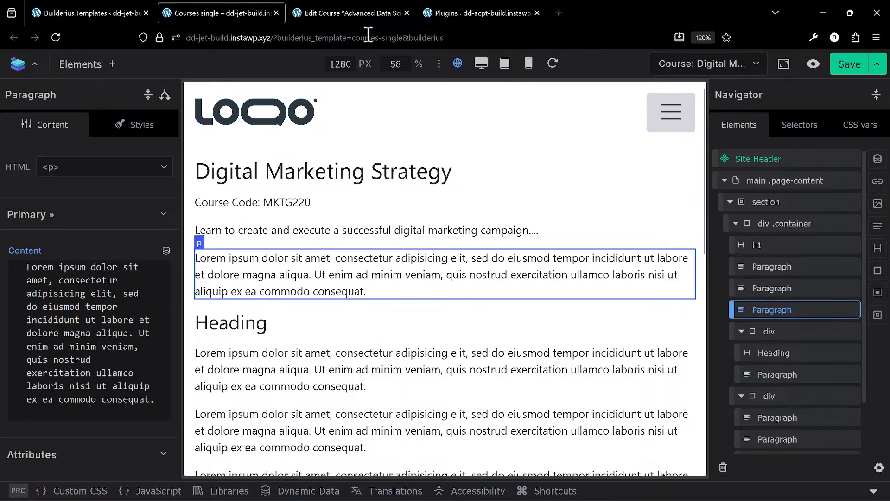
left_click(335, 6)
scroll(358, 224, "down", 2)
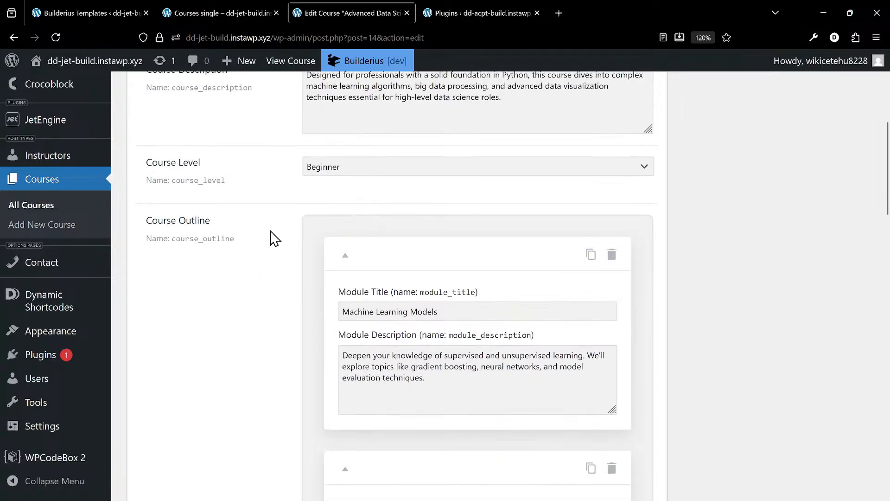
left_click(244, 8)
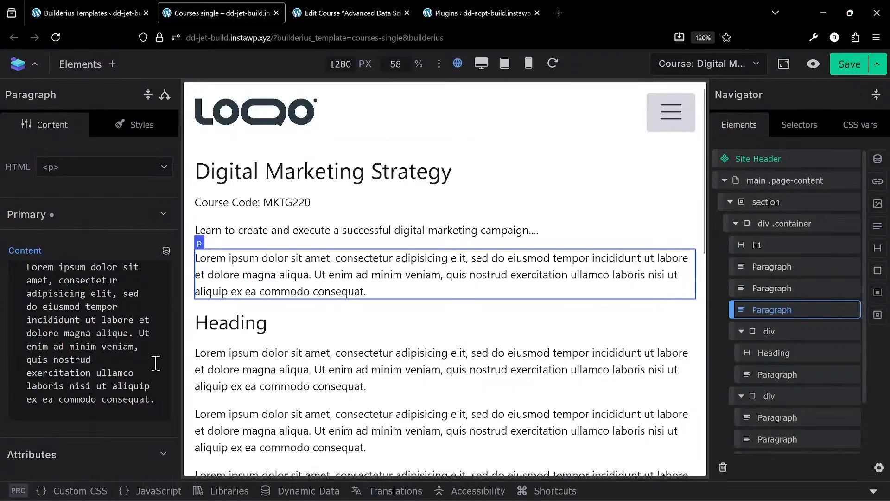
key("ctrl+a")
key("BackSpace")
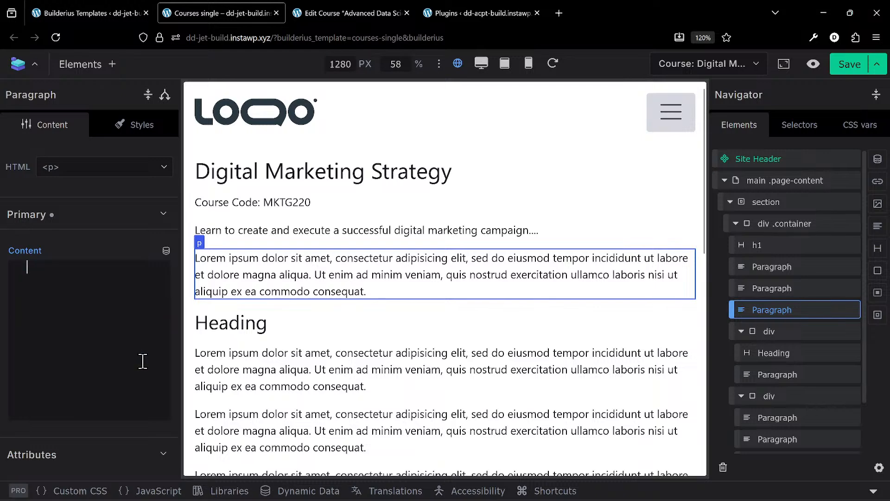
- Copy the course_level field name from the Edit Course page and insert it as a post Meta Field tag in the emptied paragraph
left_click(330, 10)
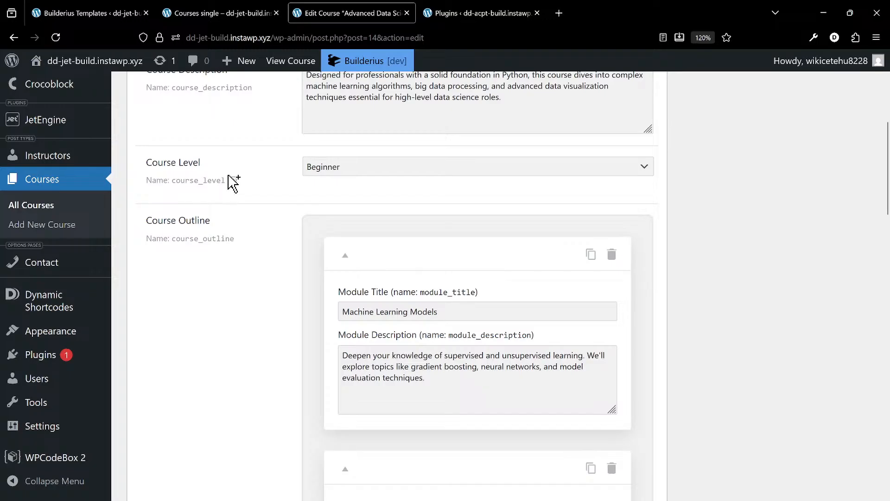
left_click(235, 16)
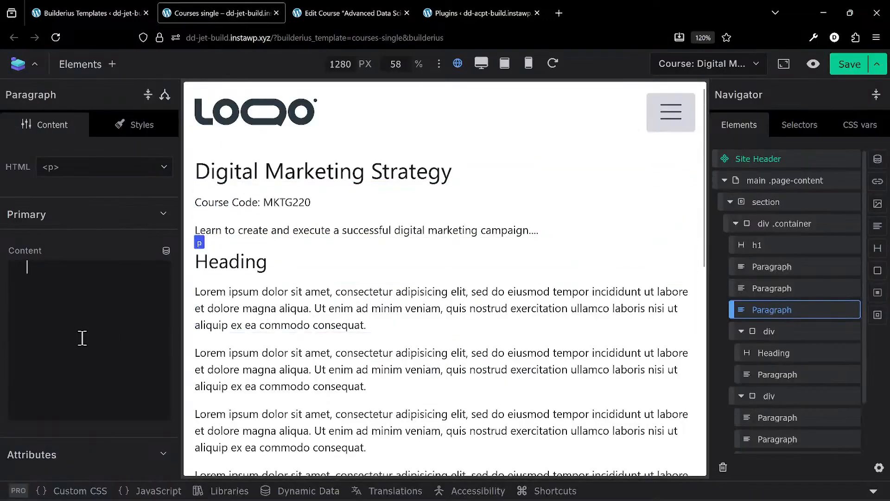
left_click(166, 252)
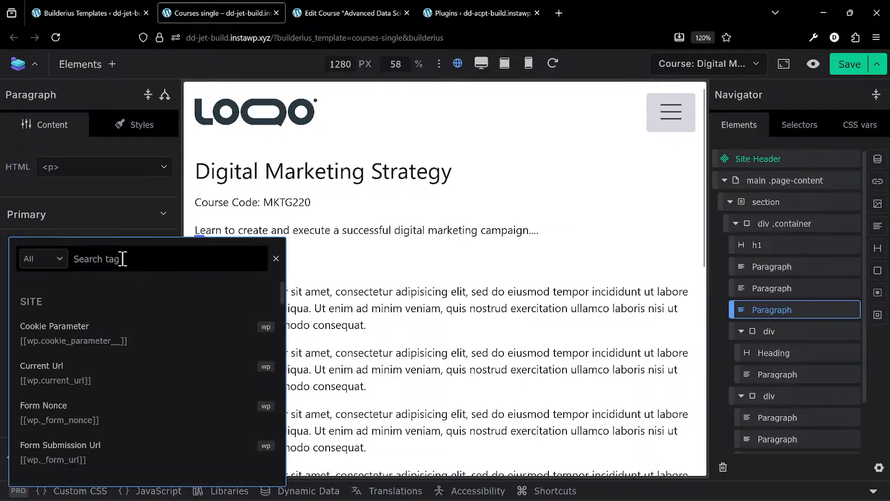
type("meta")
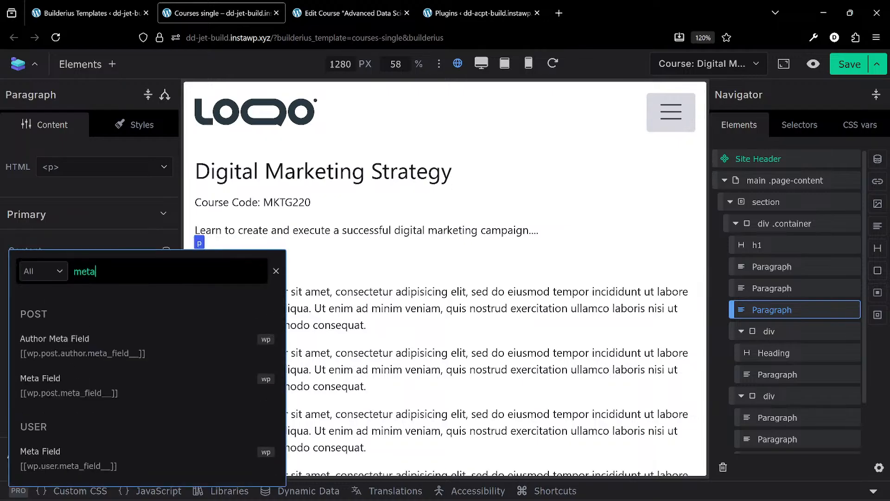
left_click(112, 387)
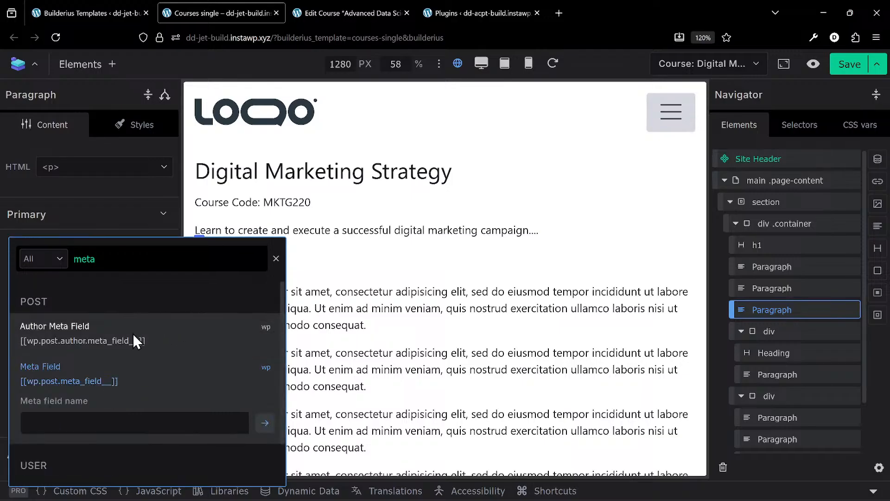
left_click(100, 422)
type("course_level")
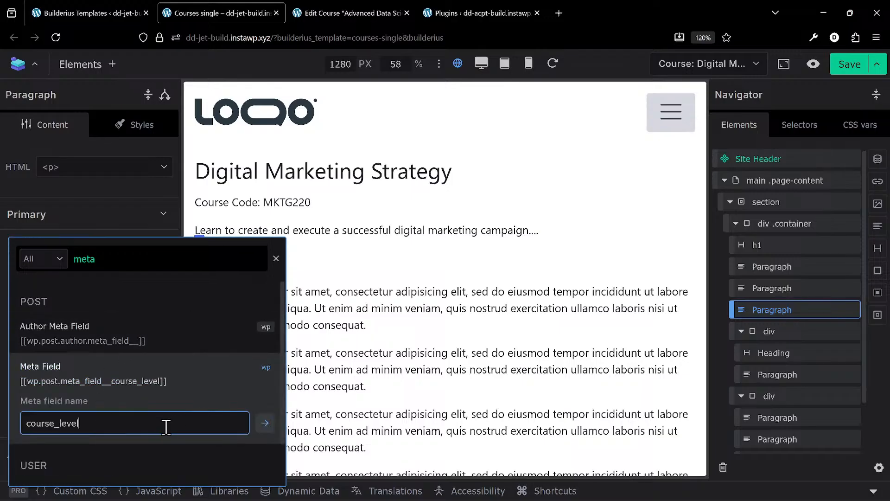
key("Return")
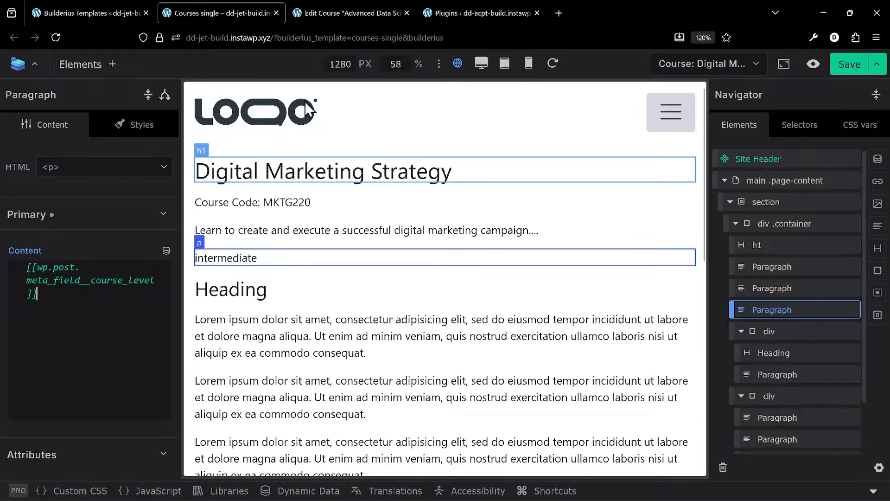
- Review the Course Outline repeater and its module subfields on the Edit Course page and copy the field name course_outline
left_click(335, 10)
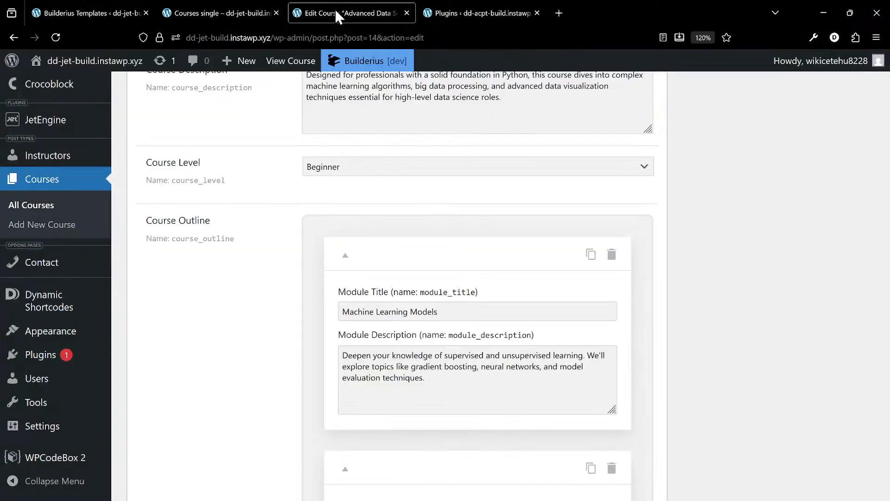
scroll(363, 204, "down", 3)
scroll(258, 191, "up", 1)
scroll(263, 197, "up", 2)
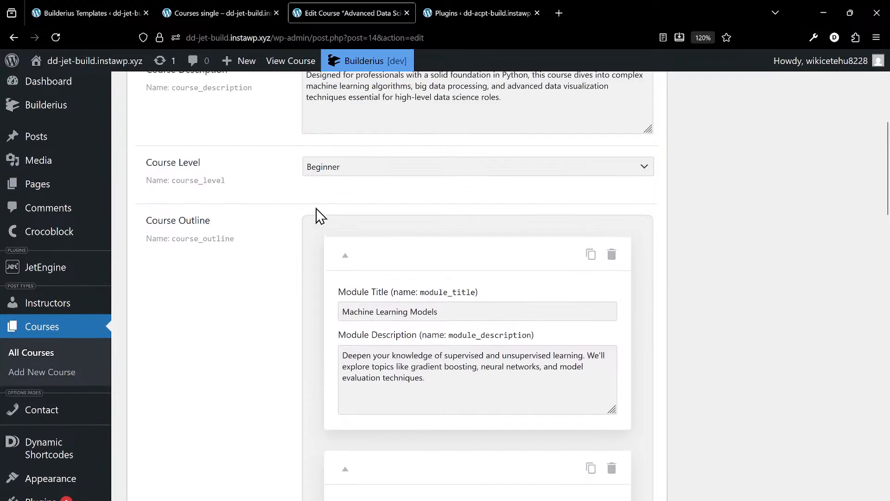
scroll(233, 231, "up", 3)
scroll(234, 231, "down", 5)
scroll(234, 231, "down", 1)
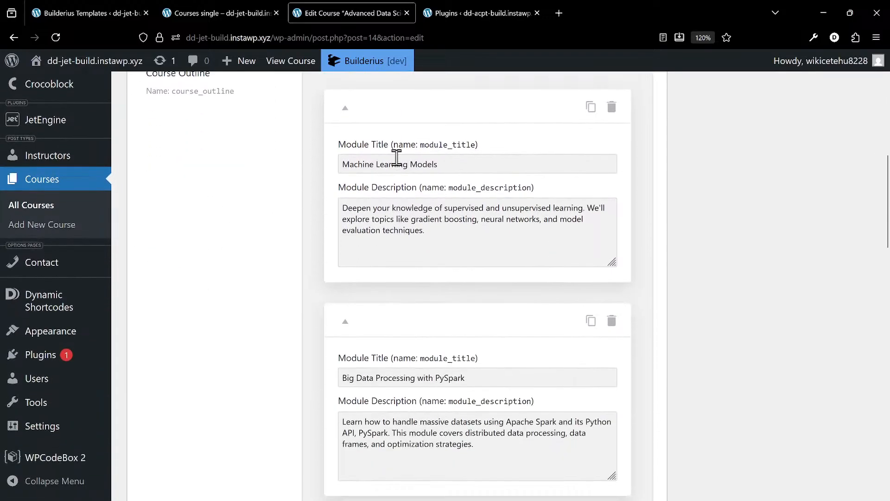
scroll(259, 227, "up", 1)
mouse_move(241, 168)
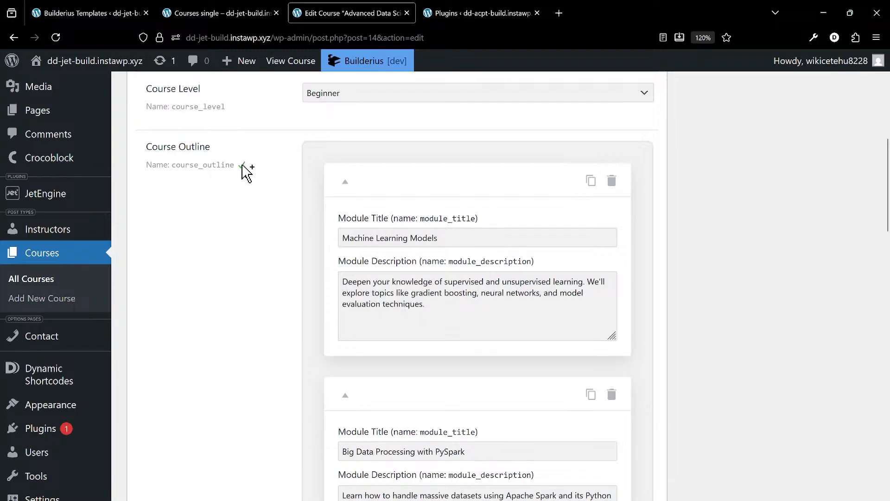
- Return to the Courses single template and search the element inserter for the Collection element
left_click(237, 19)
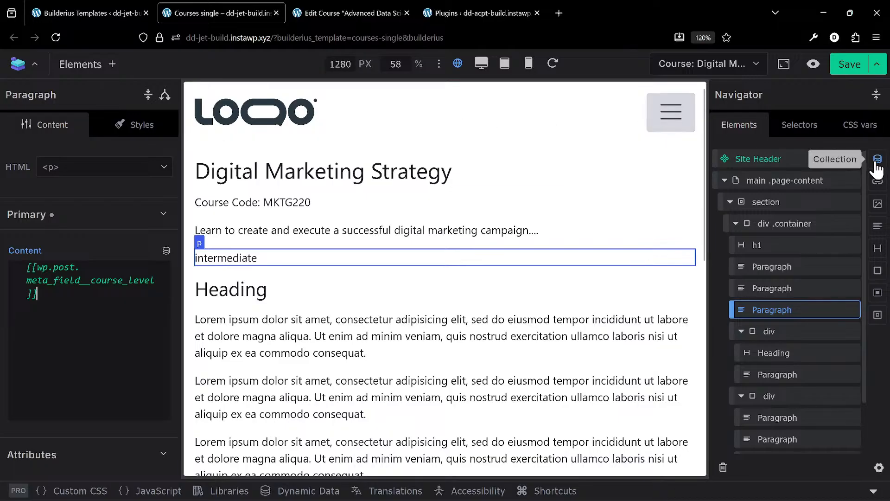
left_click(98, 70)
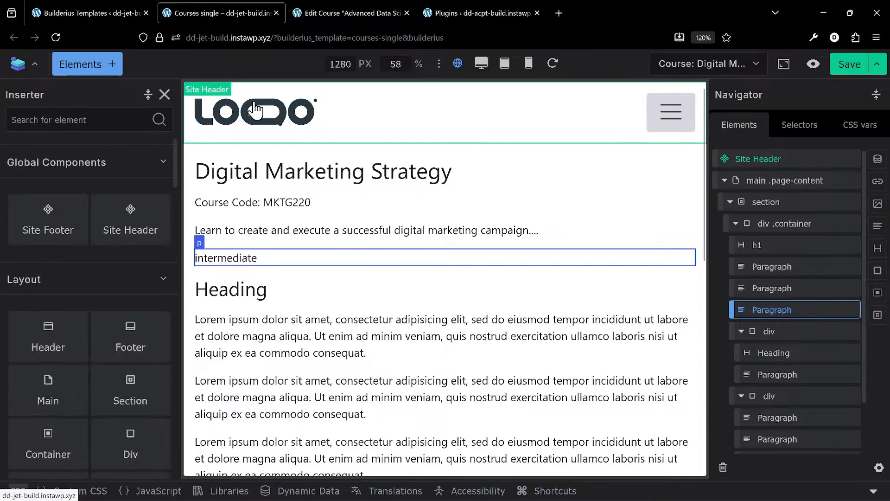
left_click(86, 117)
type("colle")
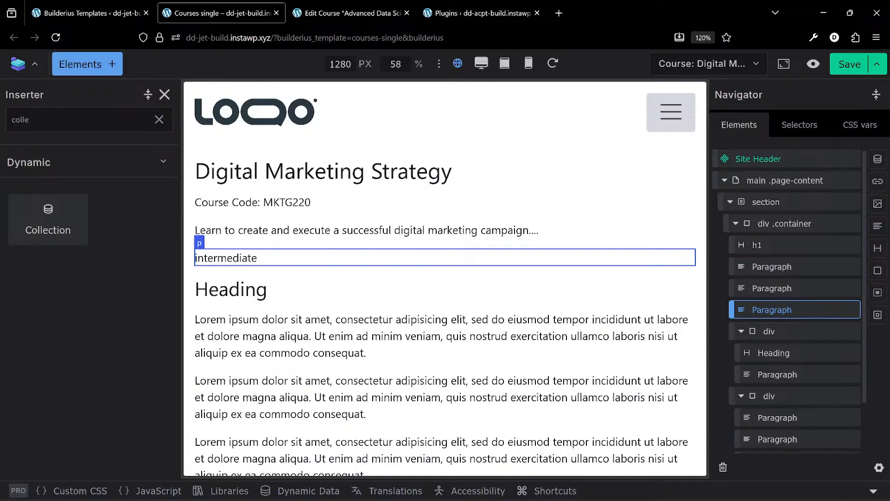
- Shorten the element search and examine the available Layout, Text Content, and Multimedia & Embeds elements in the inserter
key("BackSpace")
key("BackSpace")
key("BackSpace")
key("BackSpace")
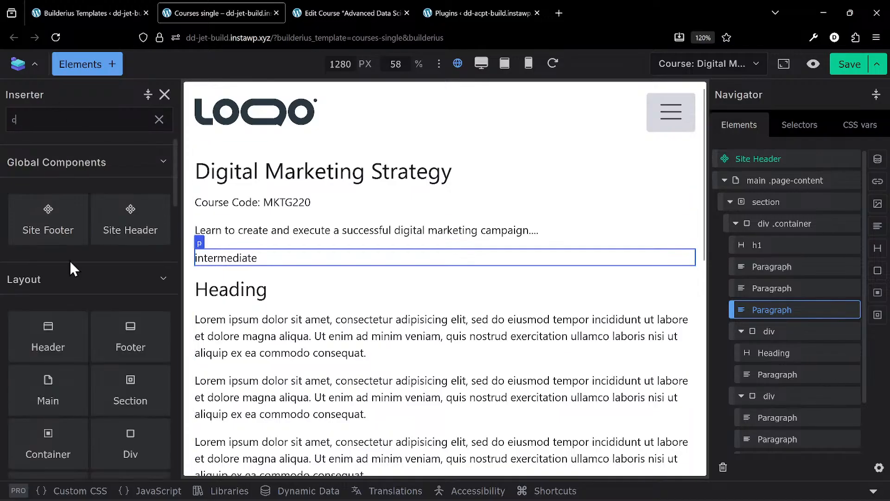
scroll(80, 262, "down", 4)
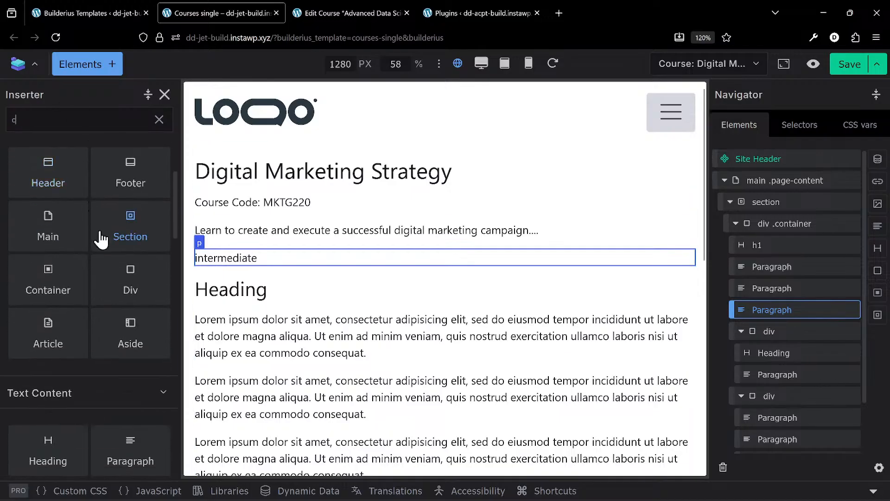
scroll(153, 347, "down", 3)
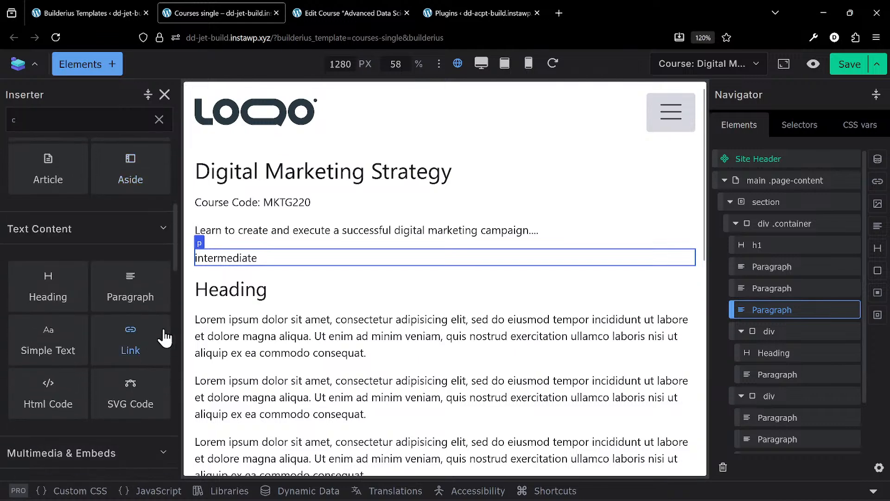
scroll(157, 343, "down", 3)
scroll(166, 338, "up", 8)
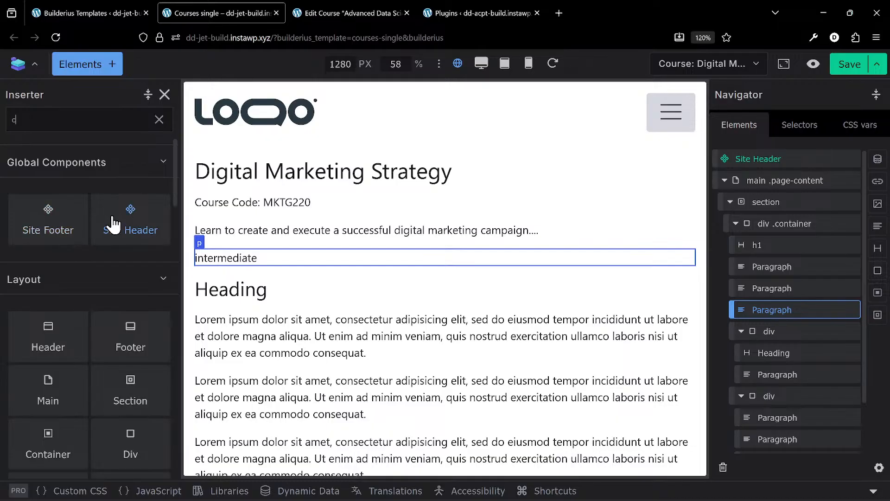
scroll(115, 285, "down", 7)
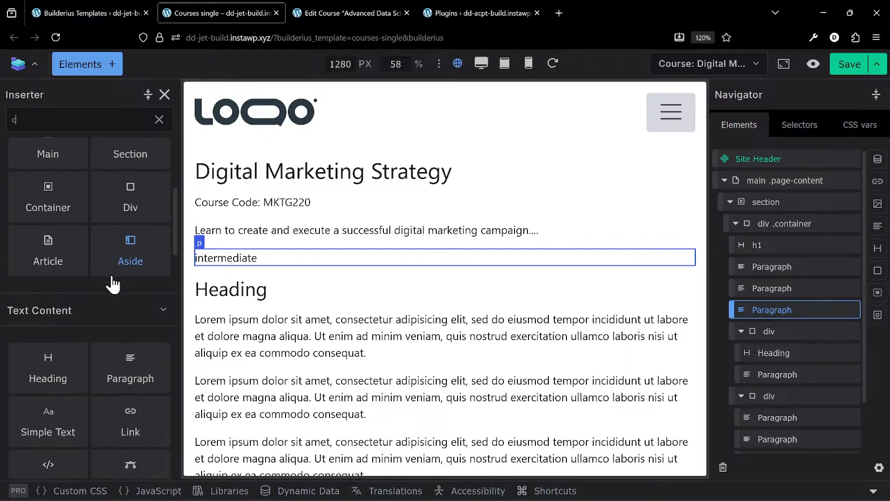
scroll(113, 283, "down", 4)
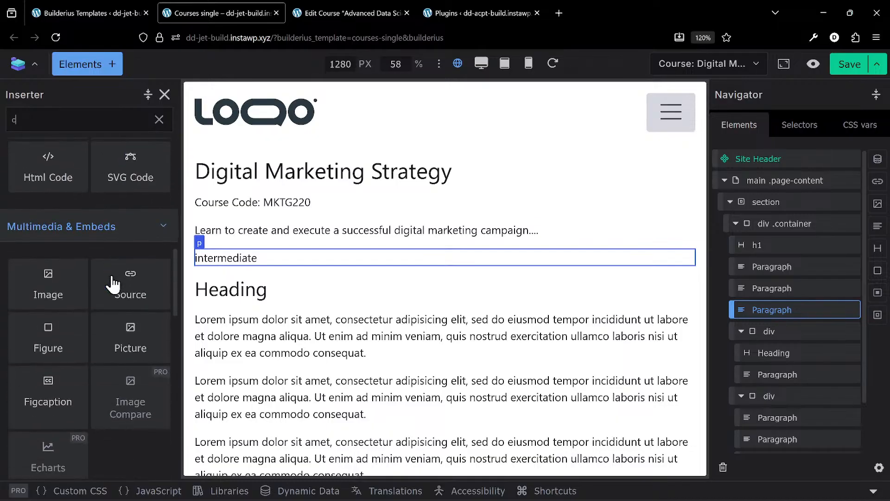
mouse_move(113, 278)
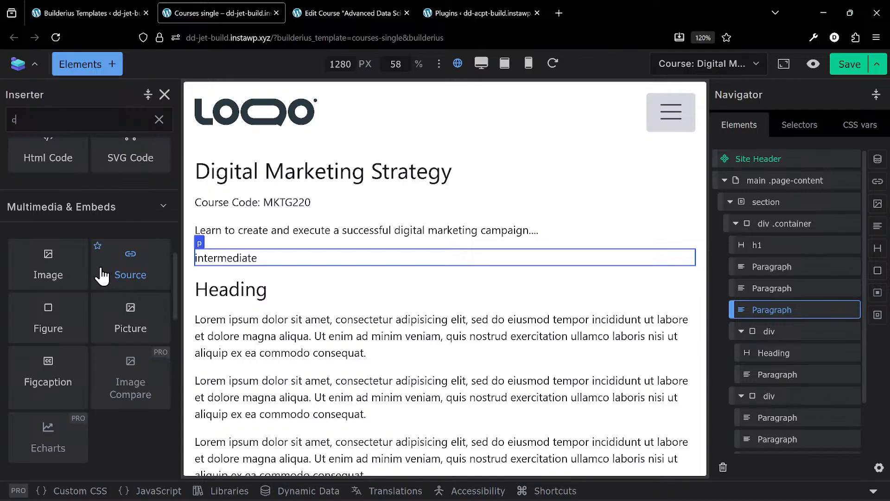
scroll(102, 273, "up", 10)
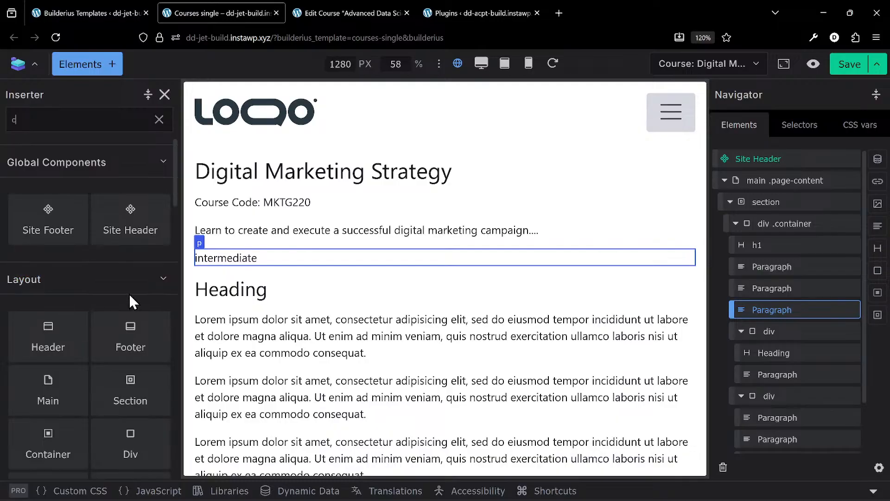
scroll(83, 308, "down", 5)
scroll(54, 248, "up", 4)
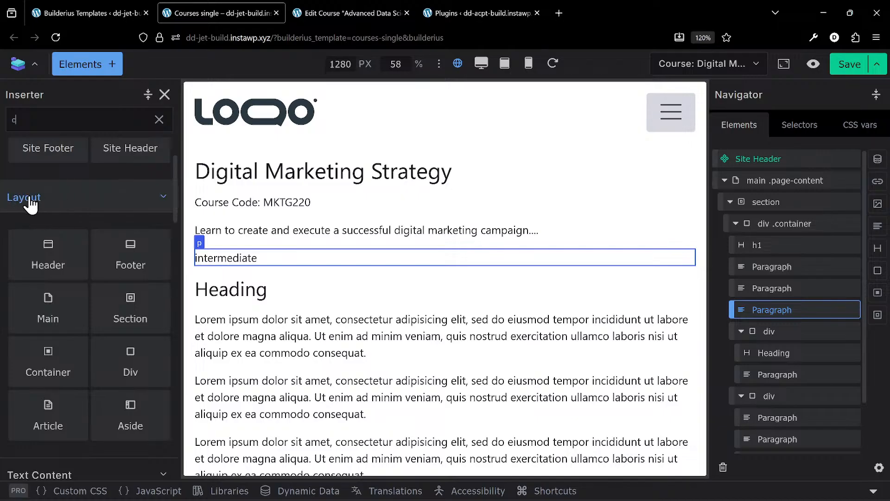
scroll(33, 203, "down", 2)
scroll(35, 204, "down", 2)
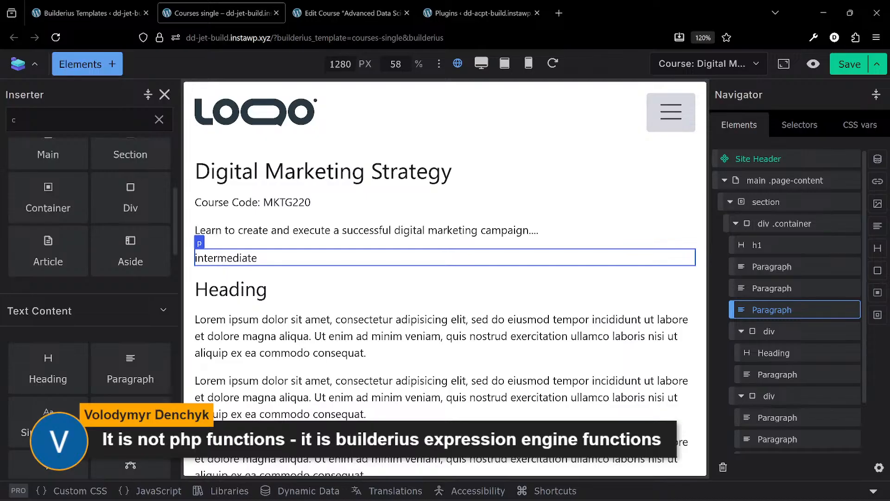
scroll(96, 358, "up", 5)
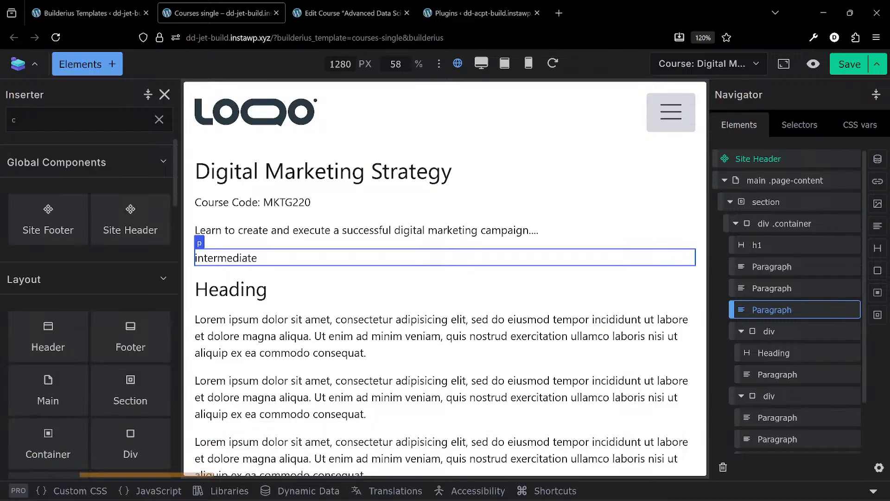
scroll(74, 246, "down", 2)
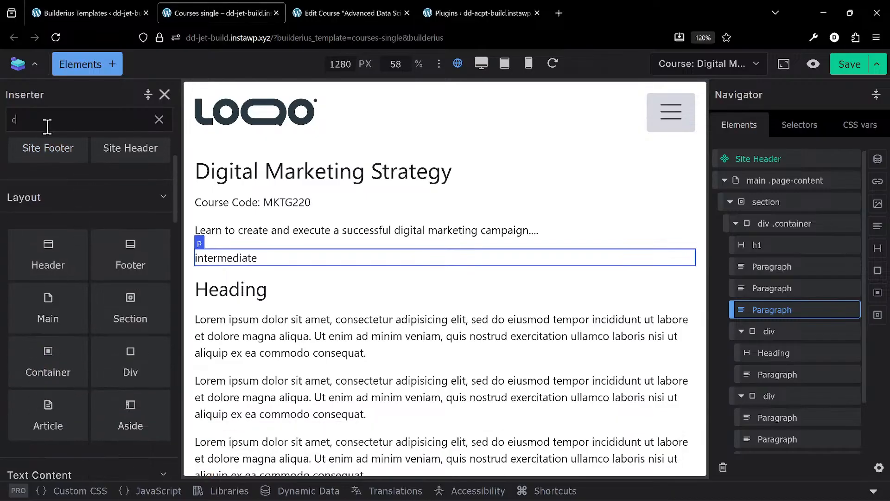
- Collapse the two placeholder divs in the element tree and add a Collection element to the div .container
type("oll")
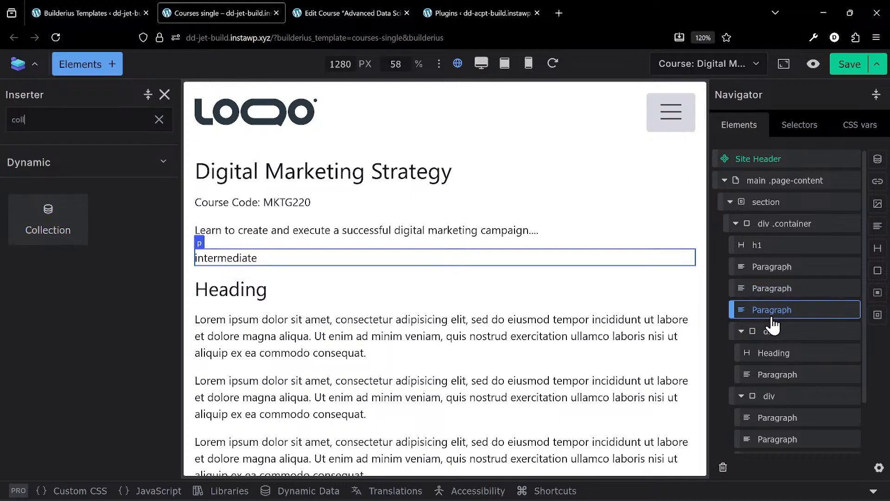
left_click(741, 331)
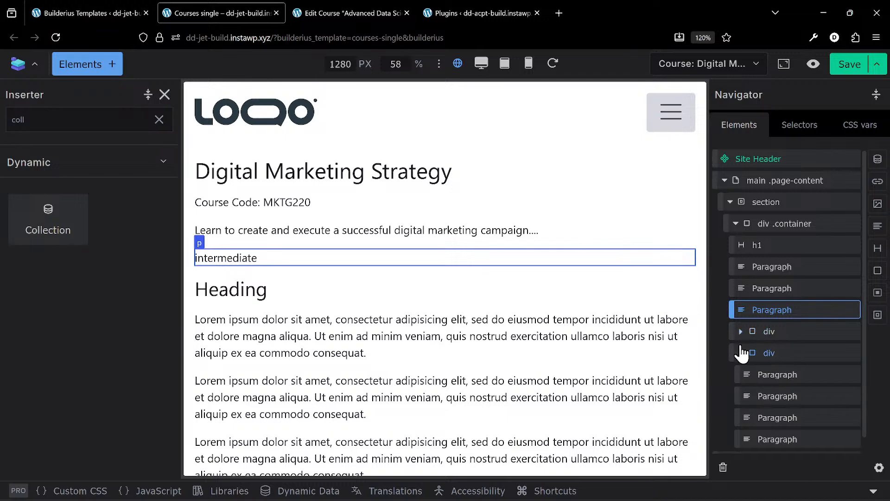
left_click(741, 353)
left_click(786, 225)
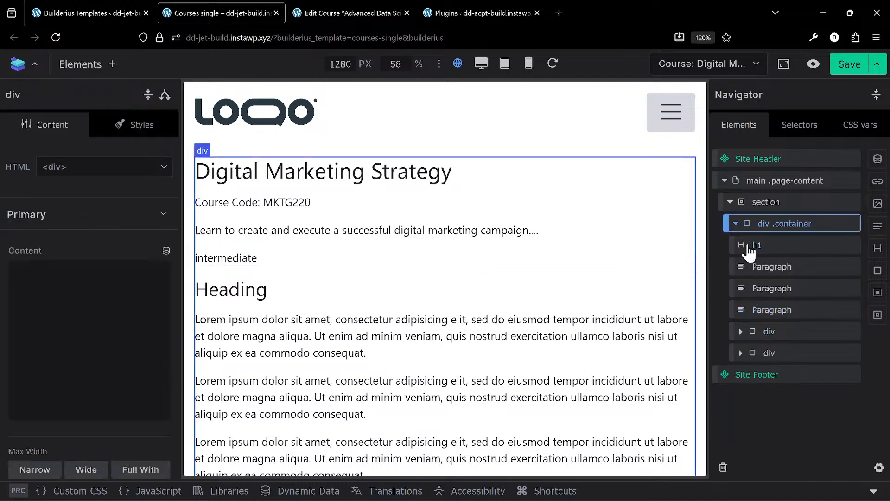
left_click(80, 64)
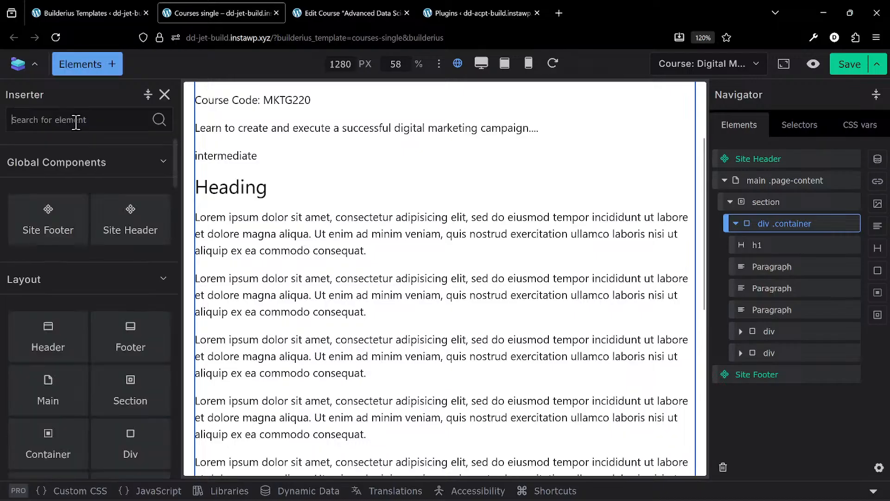
type("coll")
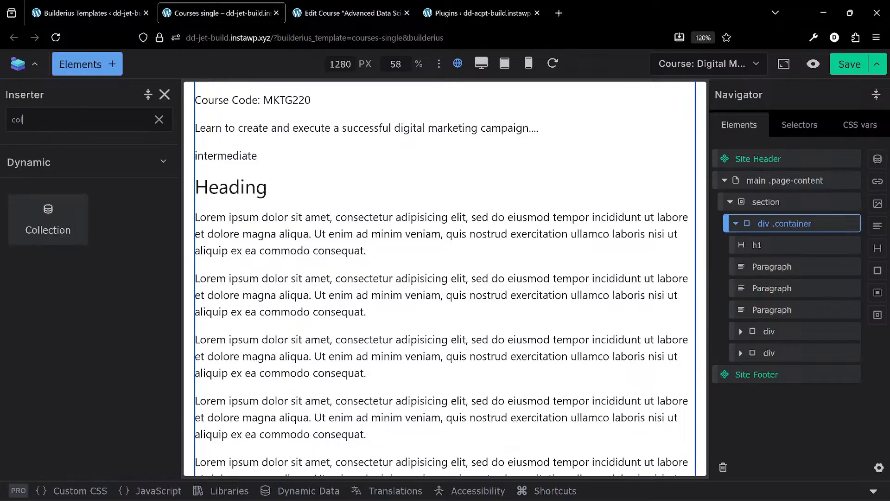
left_click(48, 219)
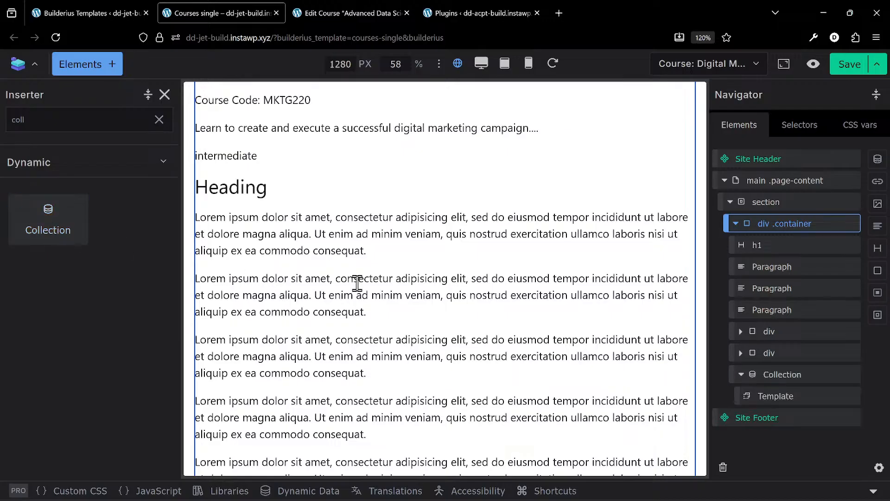
- Move the Collection directly below the course level paragraph and nest the heading-and-paragraph div inside its Template
left_click_drag(787, 383, 780, 327)
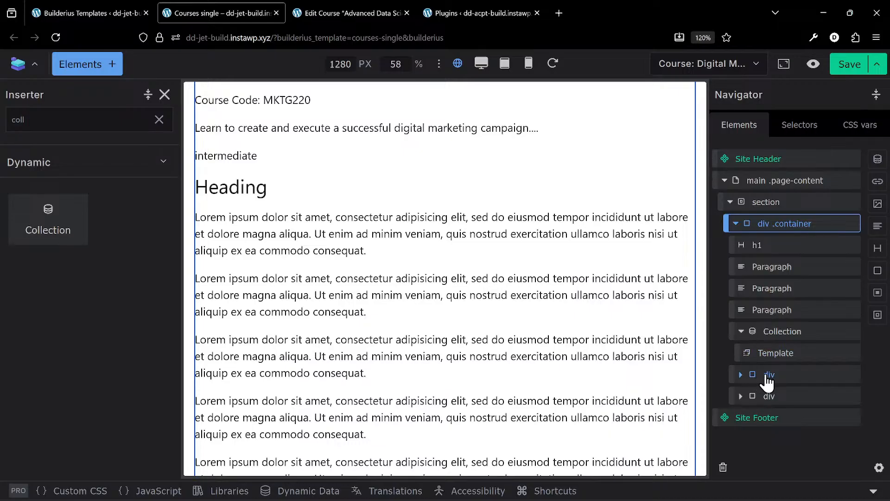
left_click_drag(763, 374, 812, 362)
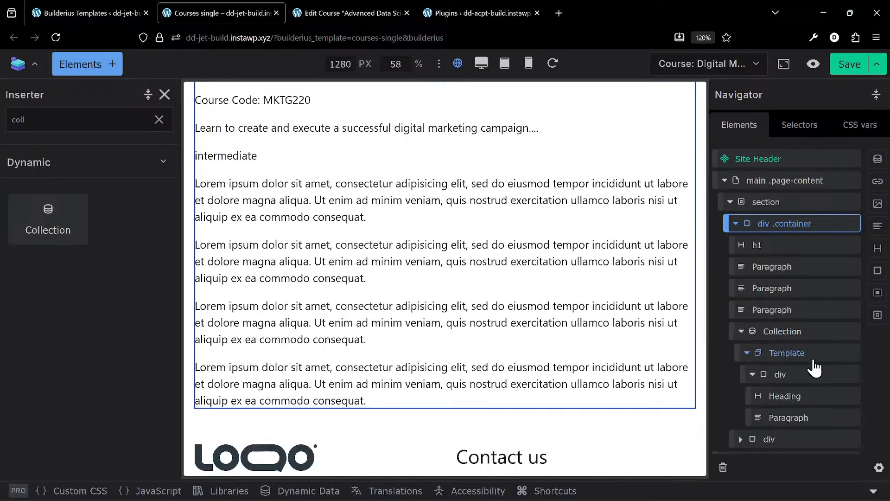
left_click(770, 332)
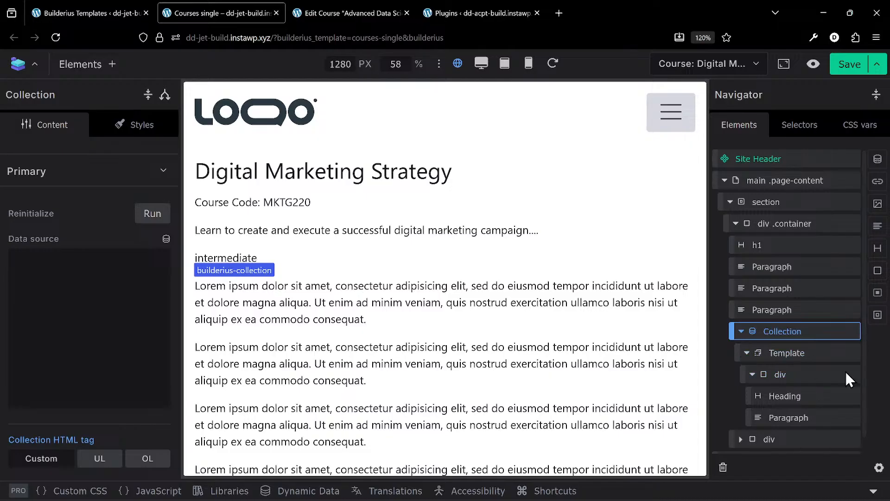
- Examine the settings of the nested div, the Collection and its Template in the element tree
left_click(807, 377)
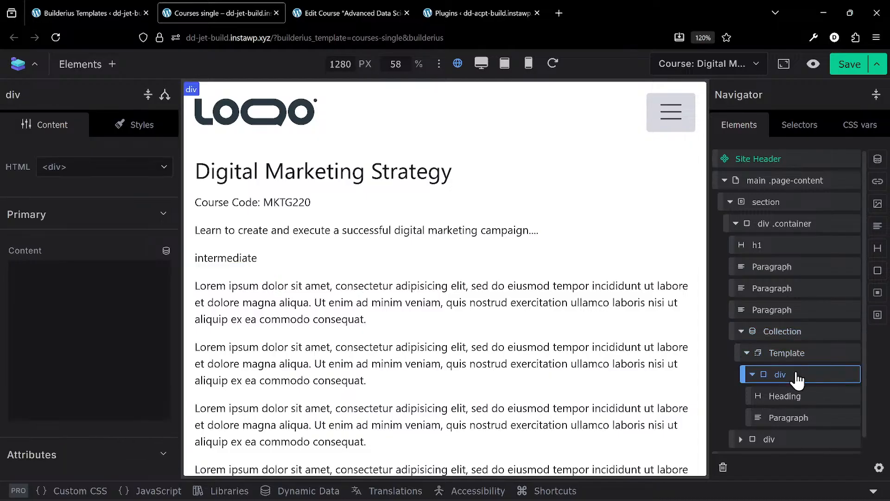
left_click(794, 331)
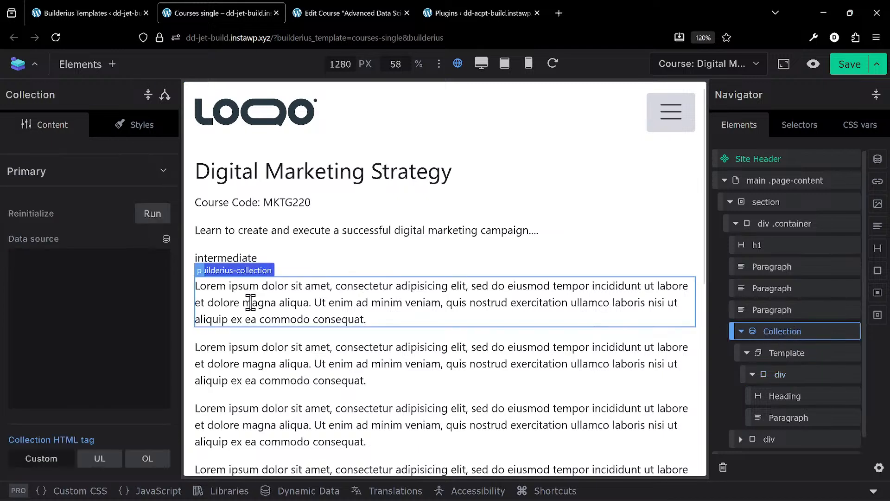
left_click(68, 283)
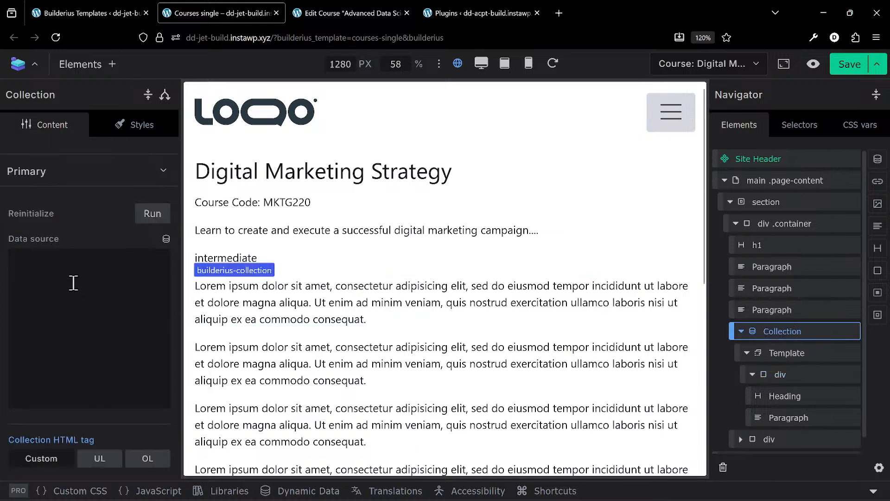
left_click(797, 359)
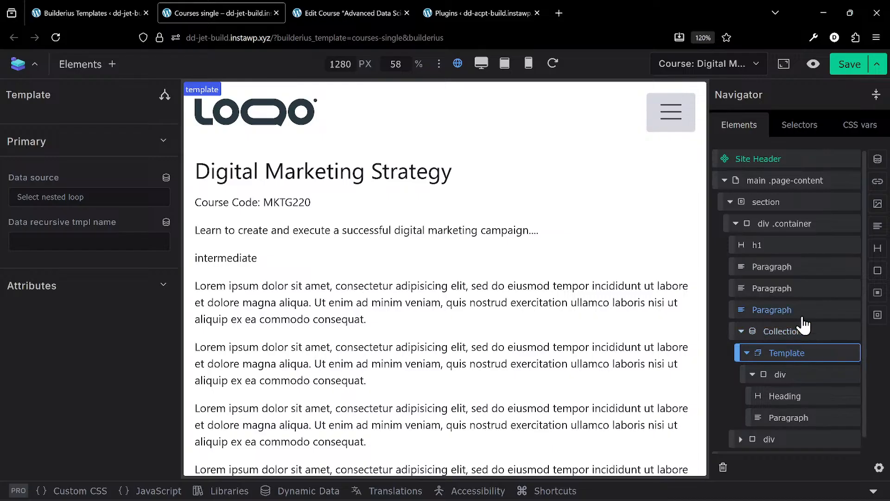
left_click(788, 331)
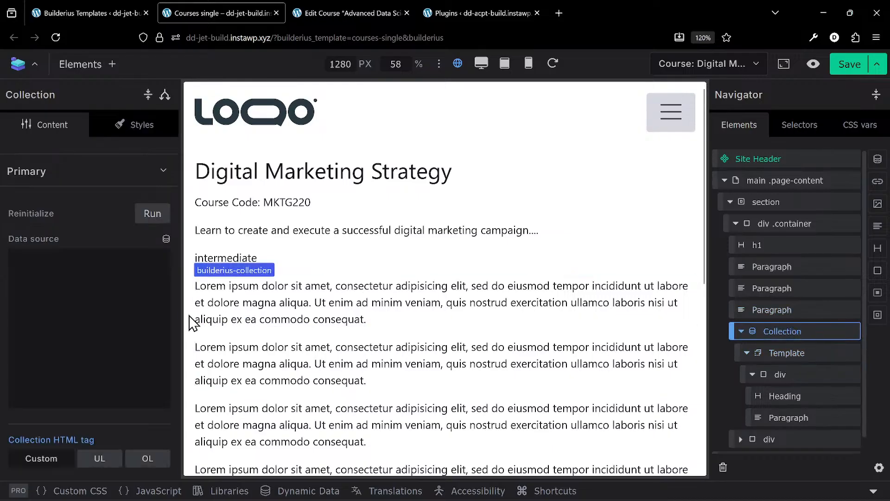
- Search the Collection's data source tags for "meta" and check whether the Dynamic Data studio is available
left_click(168, 237)
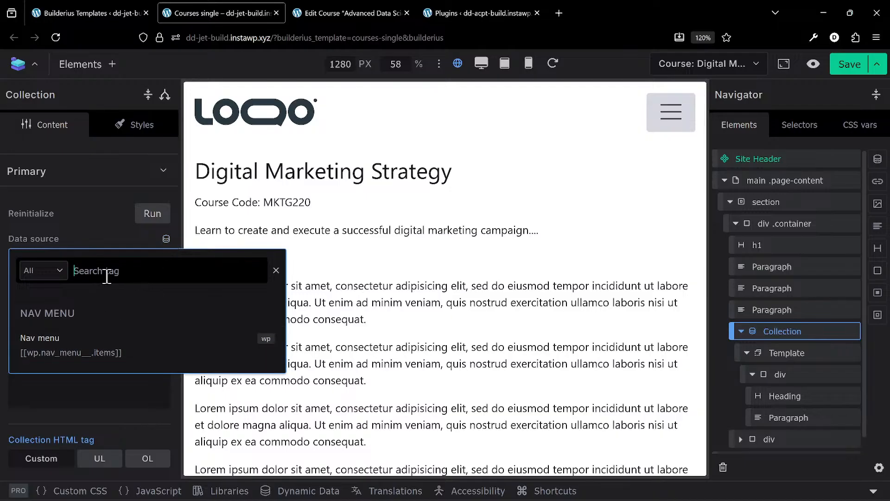
type("meta")
key("BackSpace")
key("BackSpace")
key("BackSpace")
key("BackSpace")
left_click(121, 399)
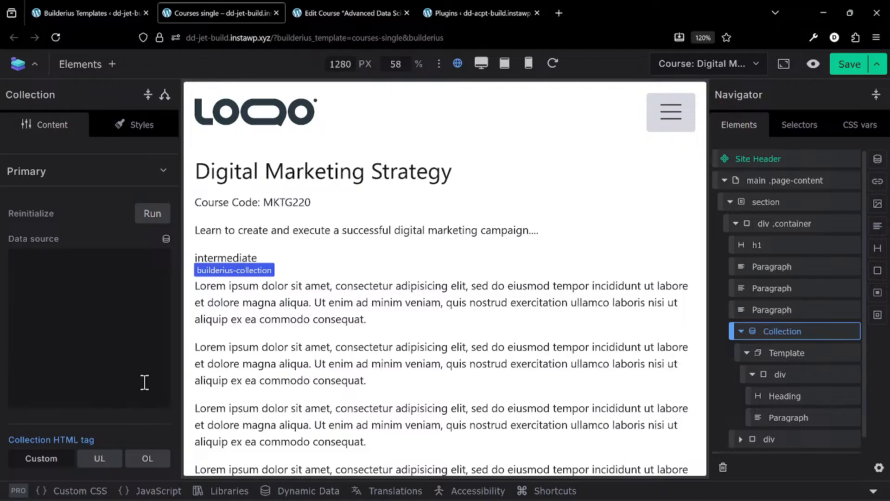
left_click(310, 491)
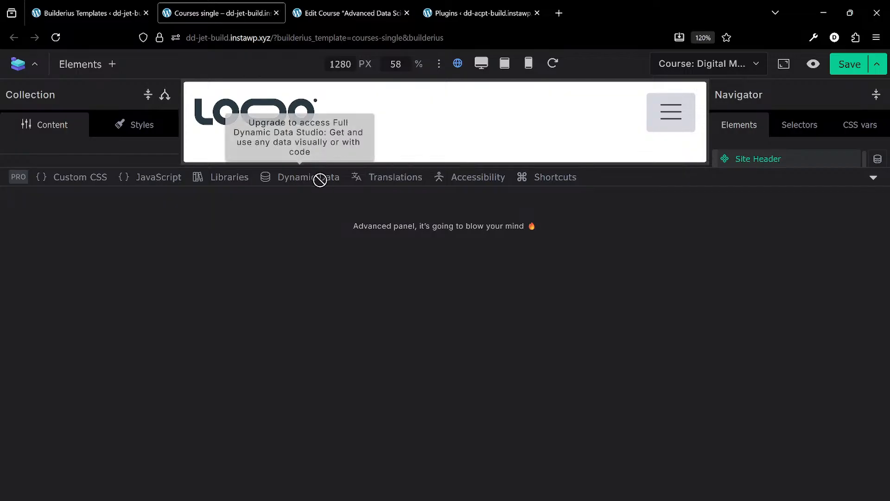
left_click(873, 180)
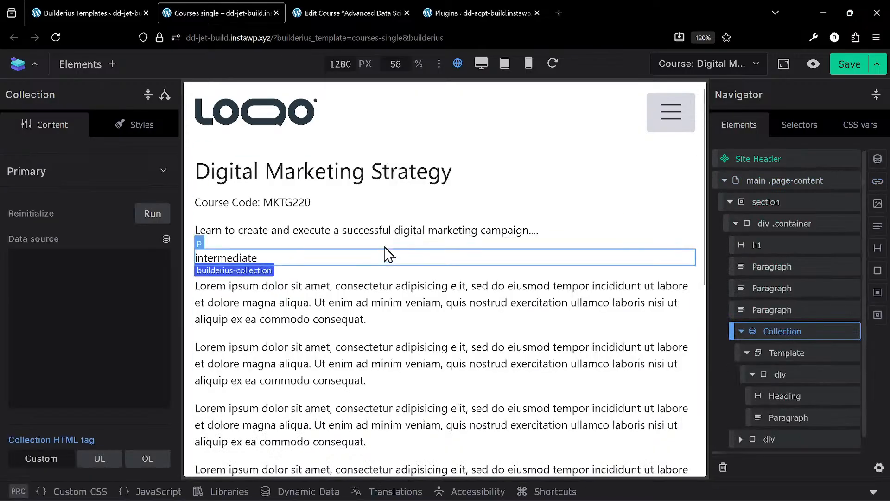
- Save the Courses single template and preview the Digital Marketing Strategy course on the front end
left_click(849, 64)
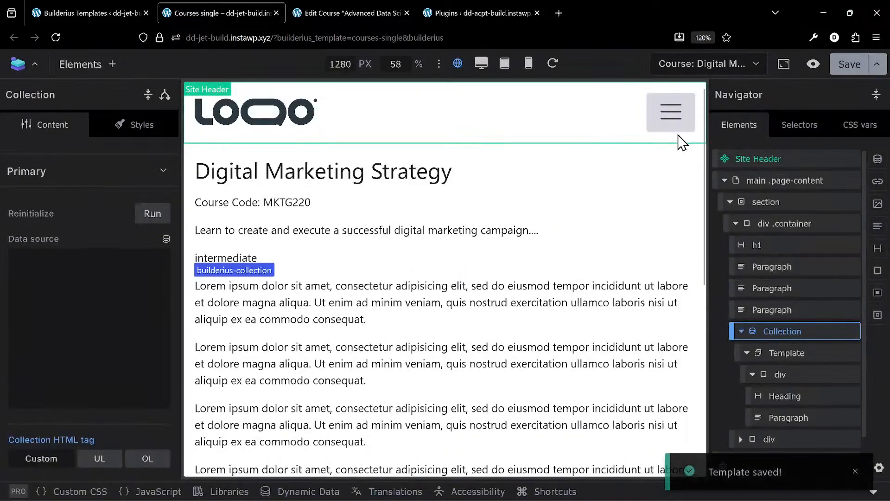
scroll(396, 394, "down", 3)
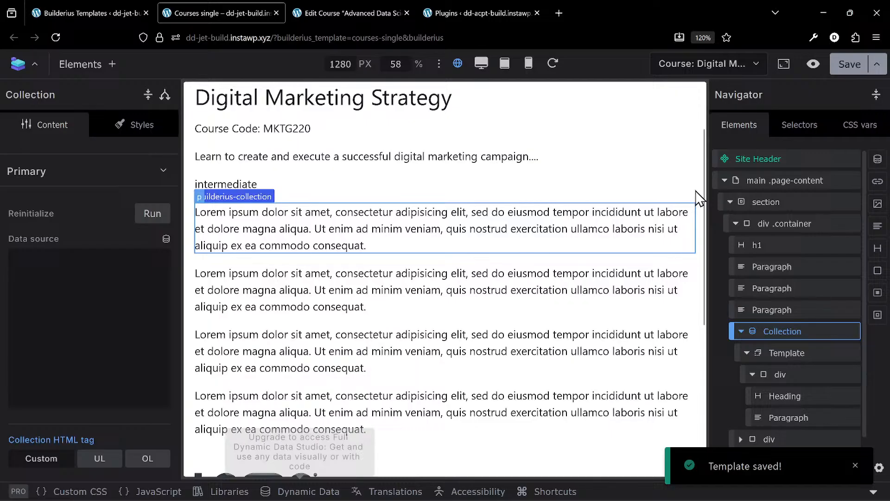
left_click(814, 65)
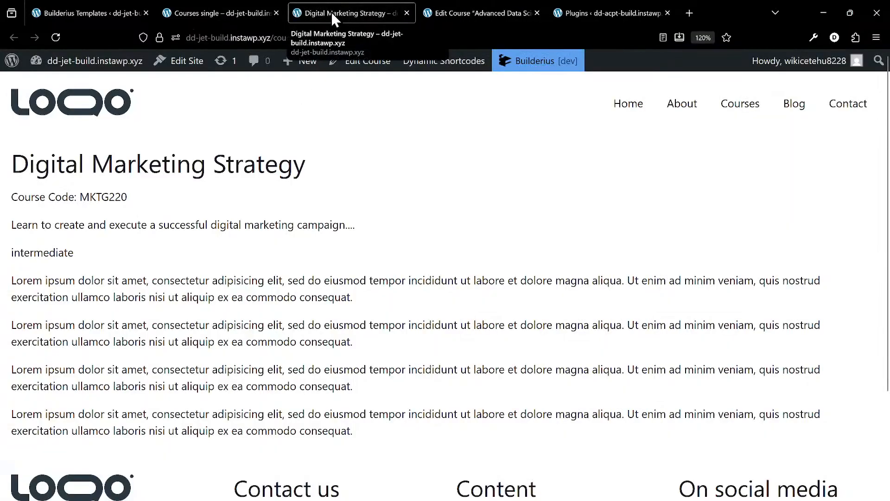
- Go to the site's WordPress dashboard and check the Pro license status in the Builderius settings
left_click(88, 61)
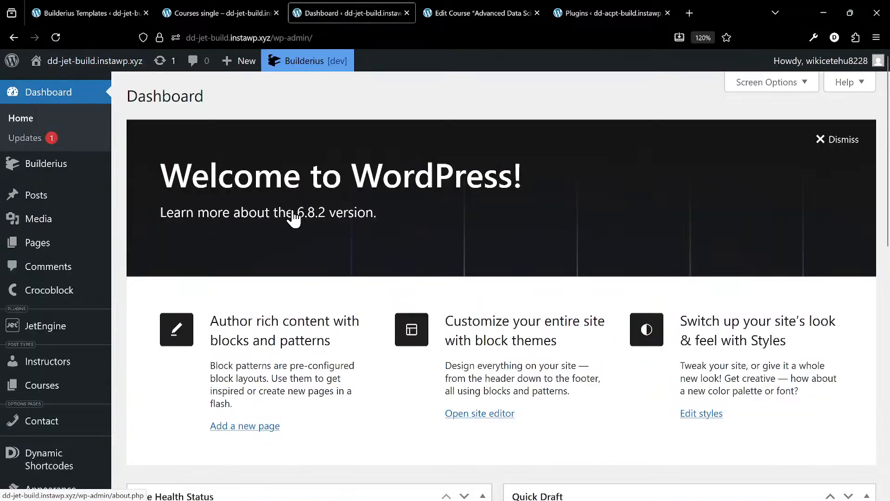
mouse_move(53, 171)
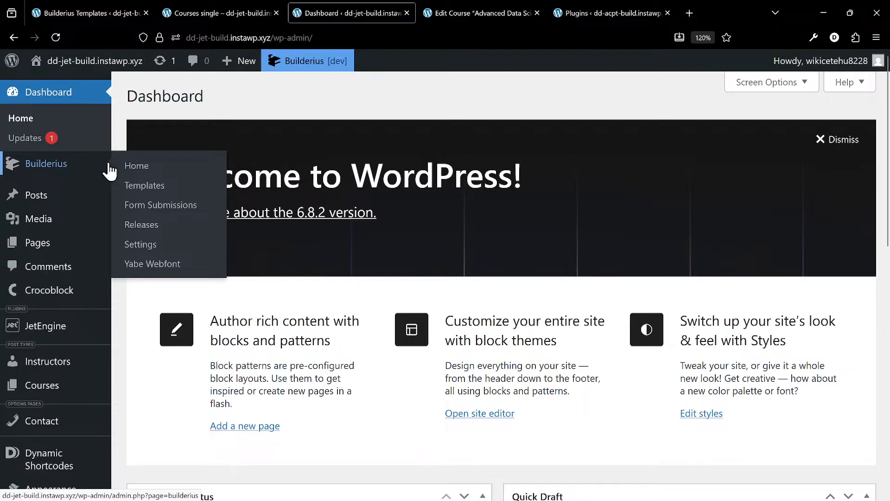
left_click(180, 249)
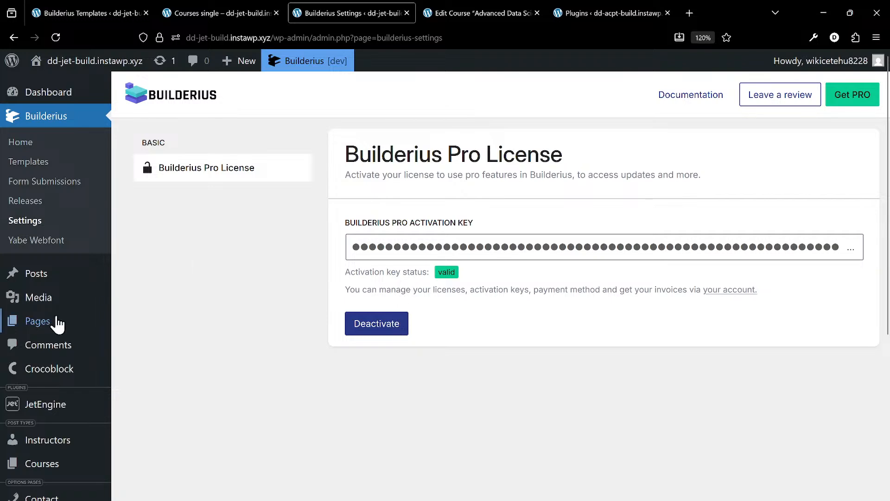
- From the installed plugins list, upload and install builderius-pro.zip and try to activate it
scroll(65, 438, "down", 3)
mouse_move(62, 430)
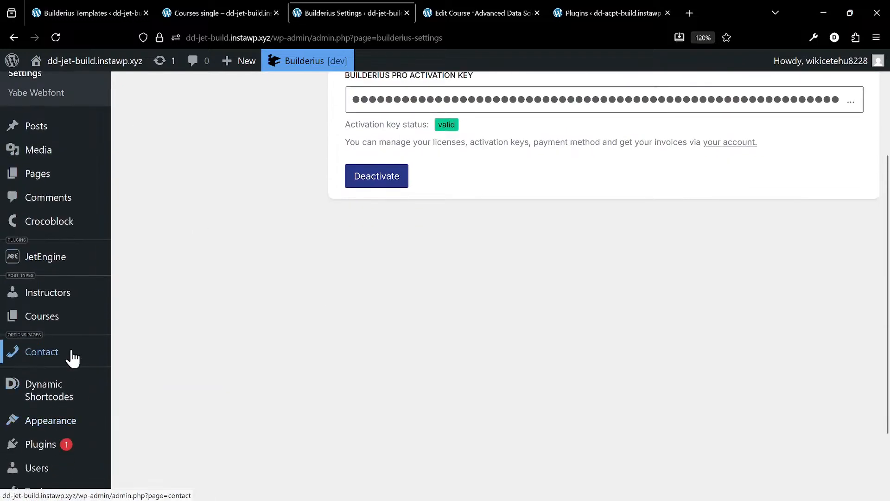
scroll(70, 357, "down", 2)
left_click(71, 356)
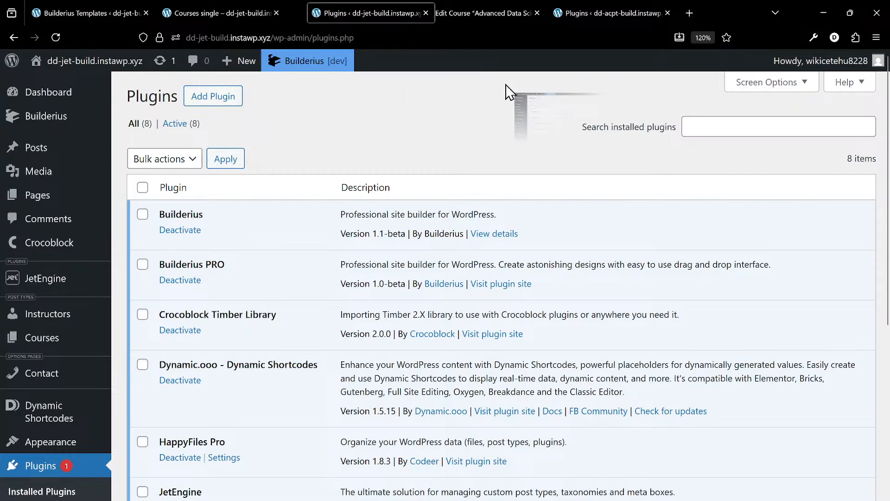
key("ctrl+w")
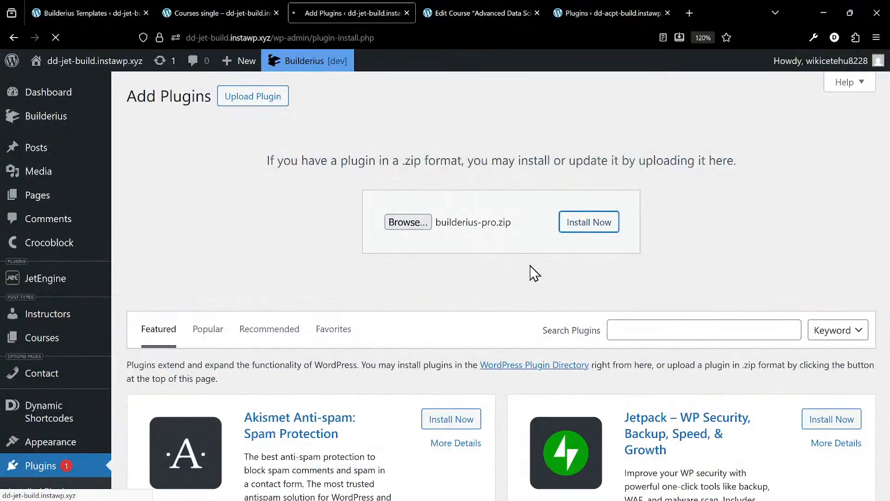
left_click(160, 196)
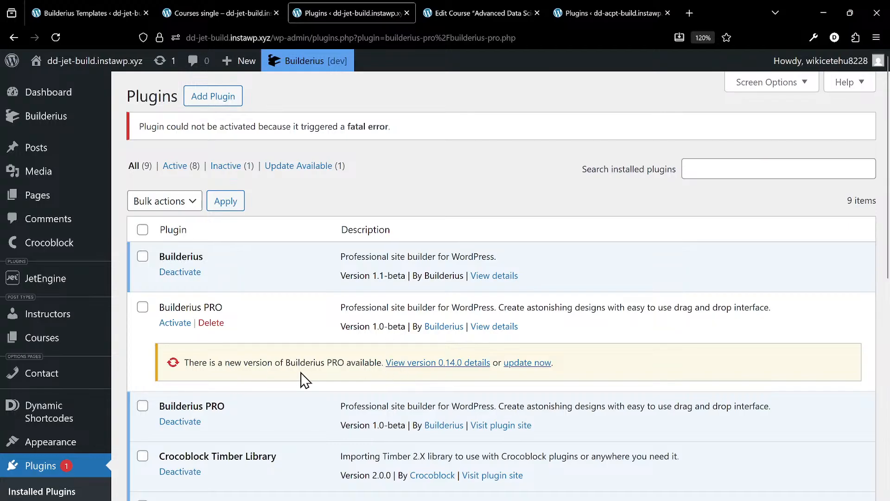
- Deactivate the already active copy of Builderius PRO and look through the installed plugins and admin menu
scroll(210, 399, "down", 3)
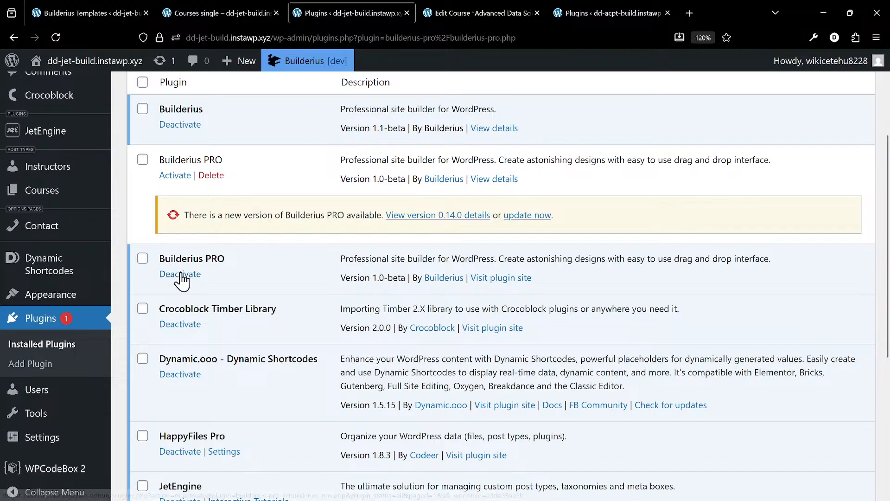
left_click(179, 274)
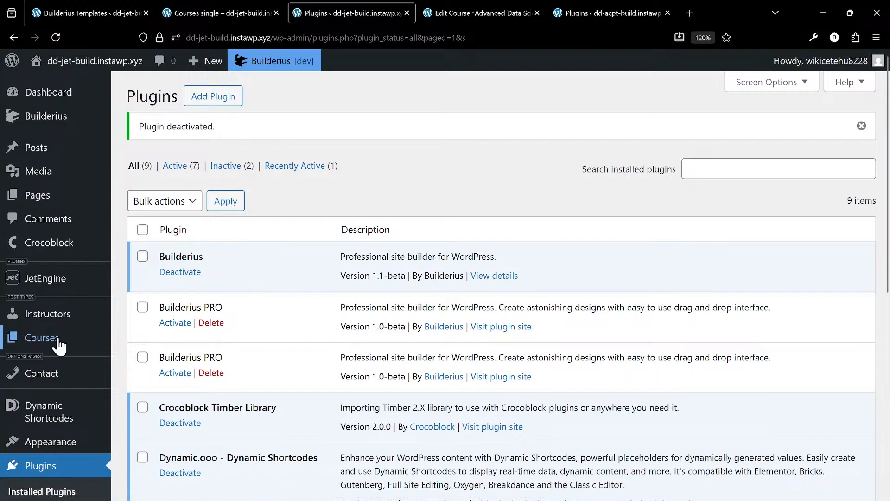
scroll(59, 345, "down", 5)
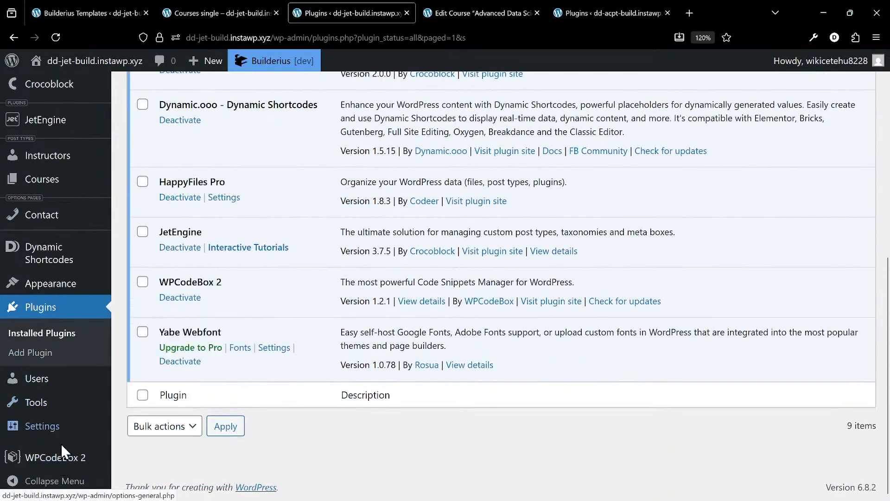
scroll(66, 371, "up", 3)
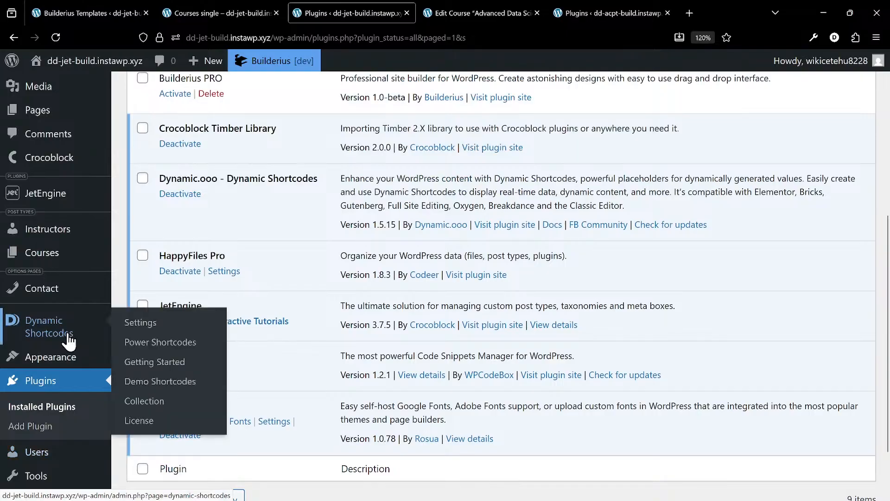
scroll(68, 341, "down", 2)
scroll(197, 193, "up", 6)
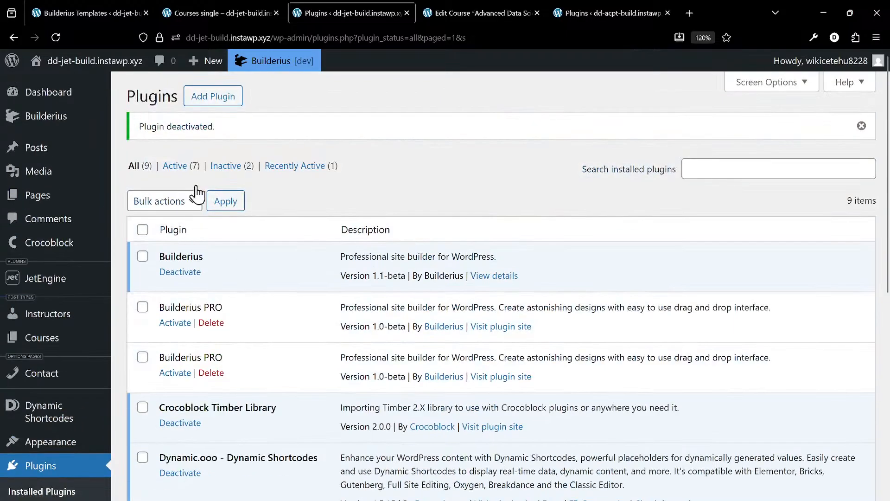
- Upload wpcodeboxide.1.0.0-beta-1.2.zip from the Premium plugins' WPCodeBox IDE folder, then install and activate it
left_click(198, 95)
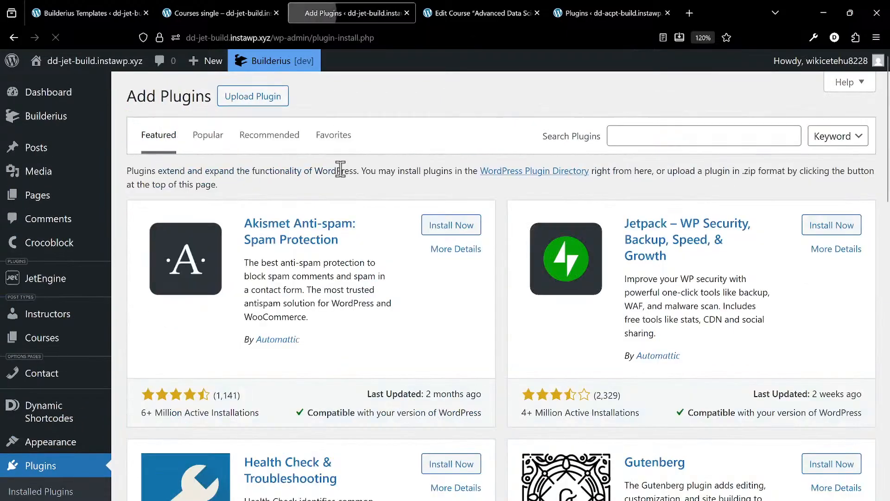
left_click(255, 101)
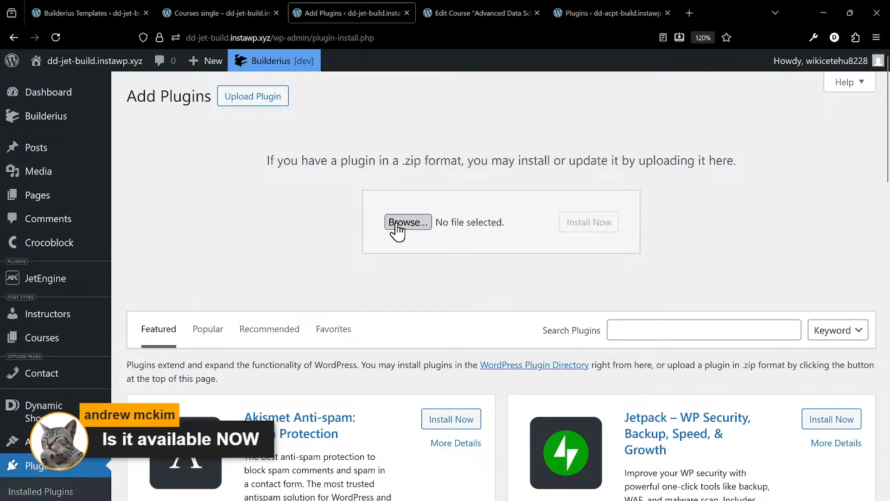
left_click(407, 223)
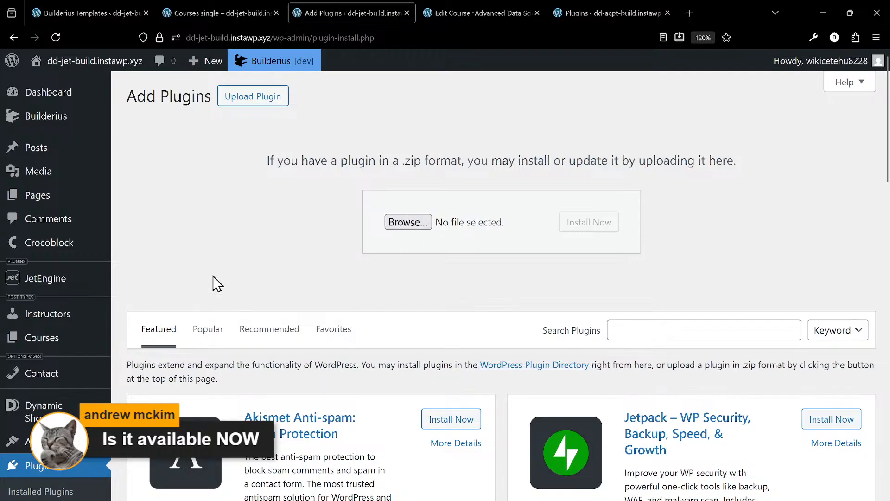
key("alt+Up")
key("alt+Up")
key("alt+Up")
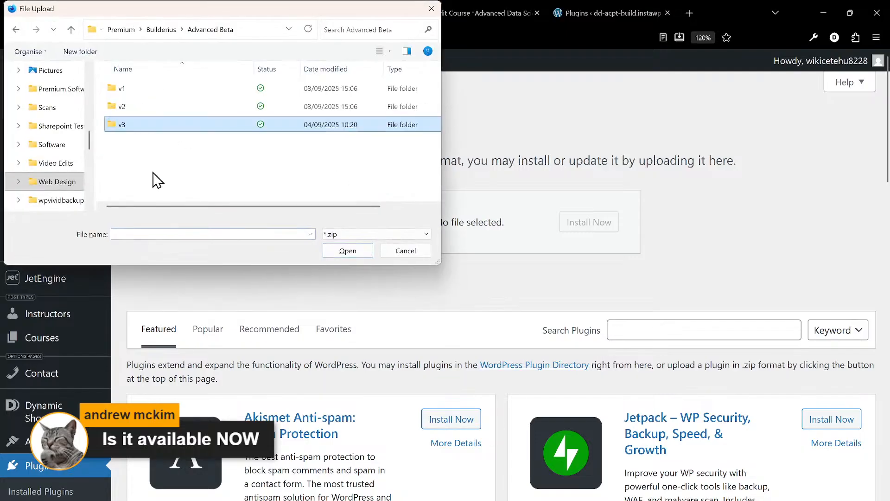
type("wp")
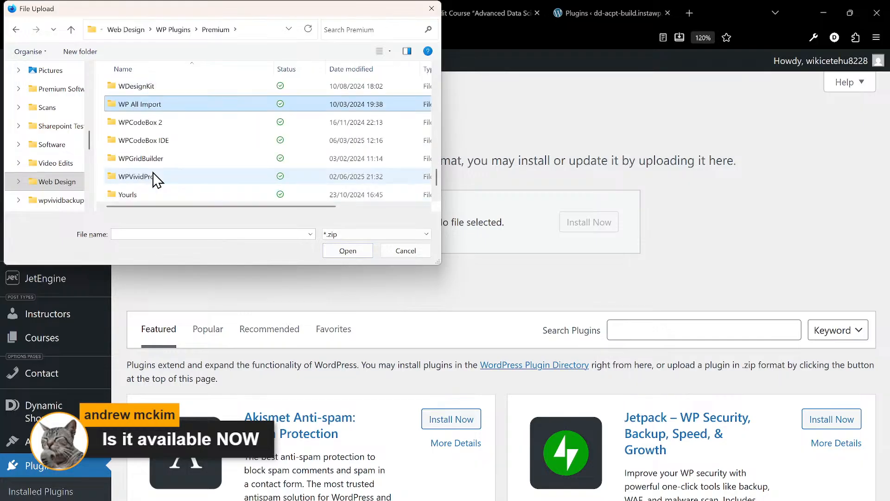
key("Down")
key("Down")
key("Return")
key("Down")
key("Return")
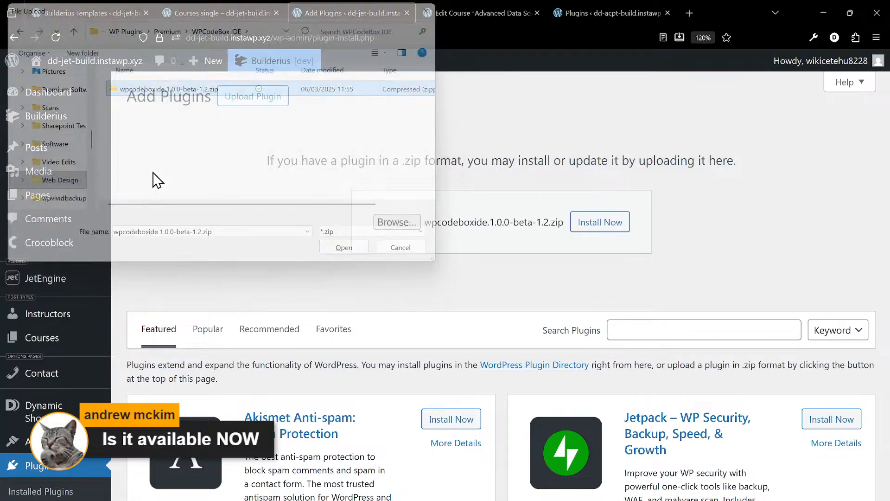
left_click(617, 231)
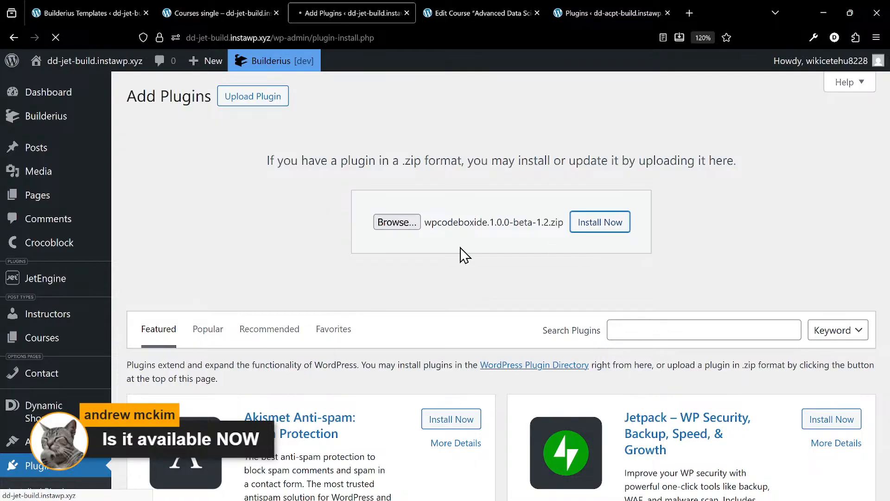
left_click(197, 217)
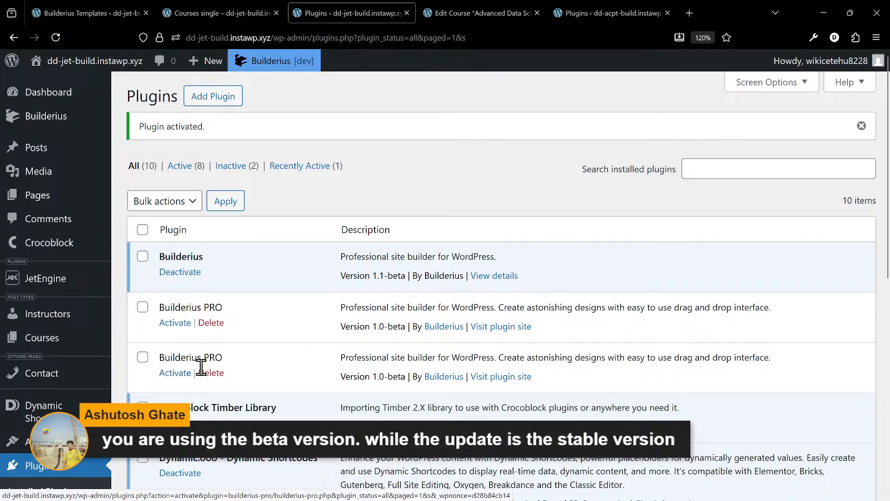
- Open the WPCodeBox IDE from the WordPress admin
scroll(262, 360, "down", 8)
scroll(261, 362, "down", 1)
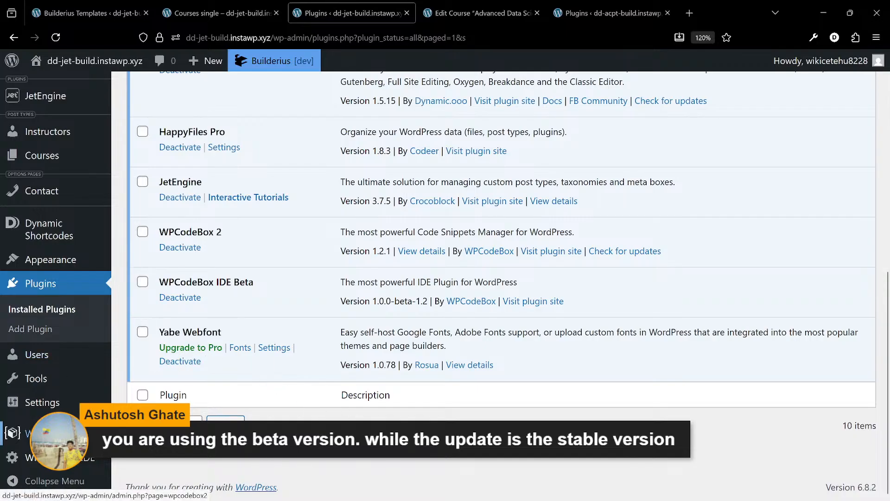
left_click(90, 459)
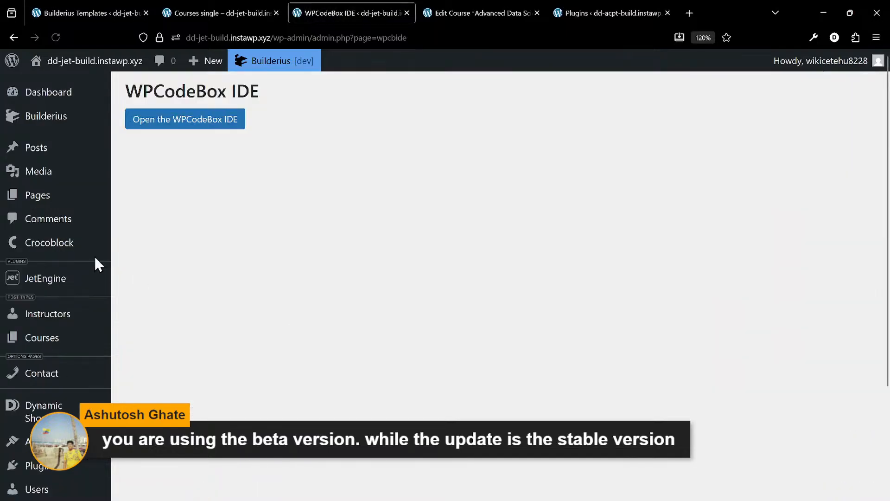
left_click(223, 124)
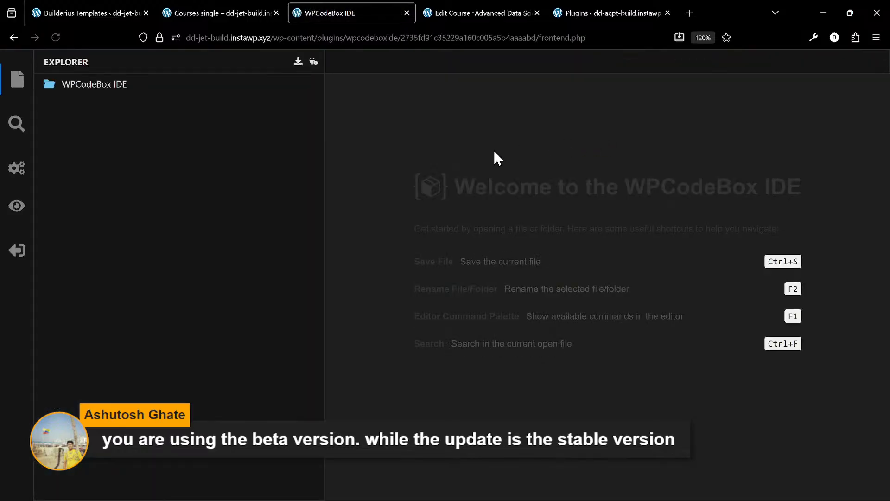
- Delete the builderius-pro and builderius-pro-1 folders from wp-content/plugins in the WPCodeBox IDE file explorer
left_click(121, 85)
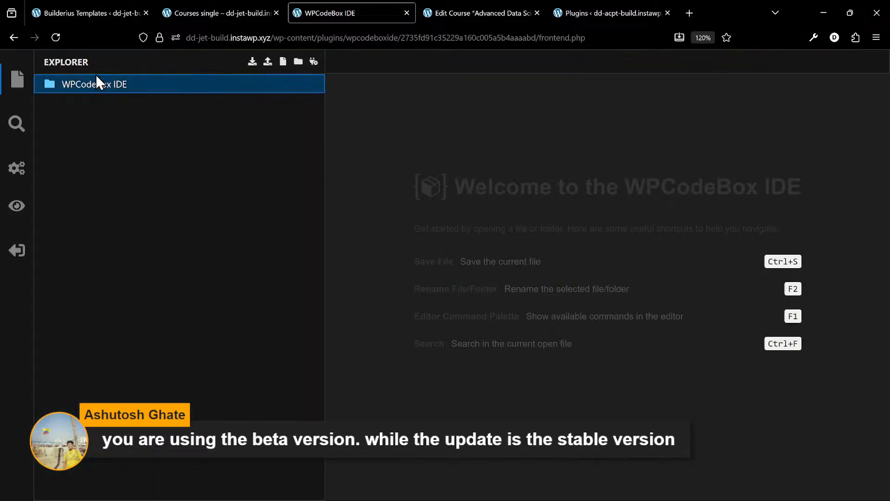
left_click(96, 89)
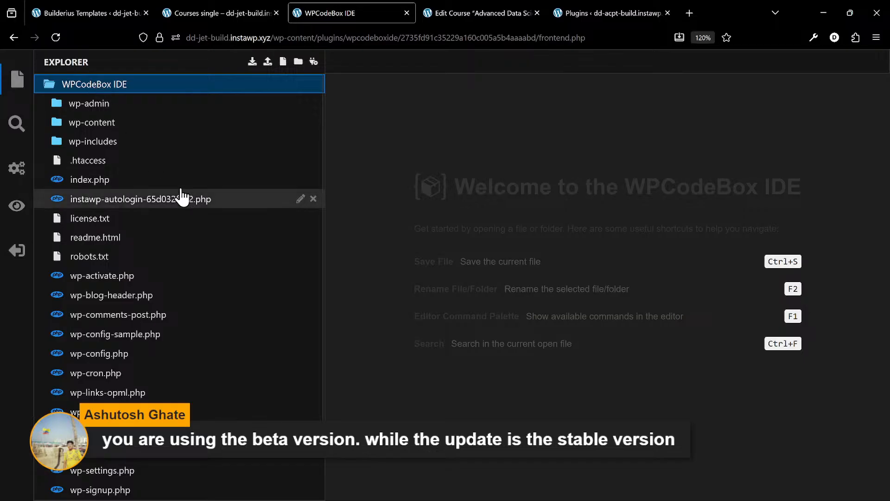
left_click(129, 132)
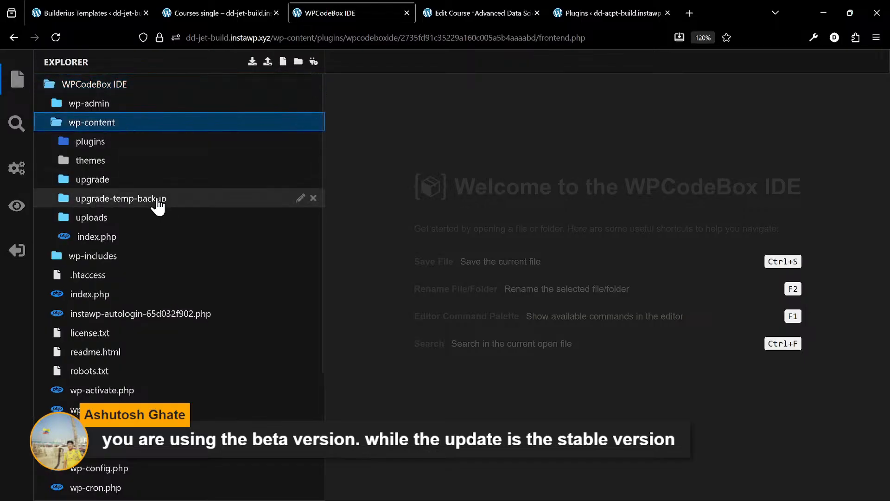
left_click(131, 225)
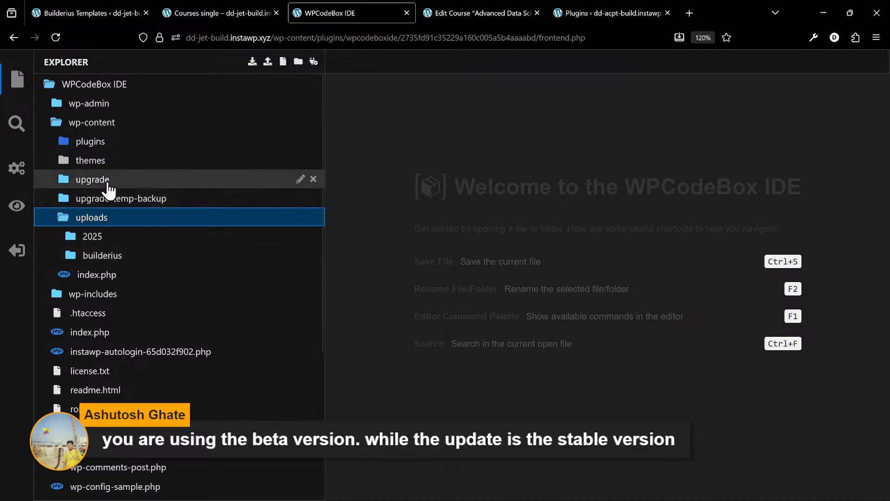
left_click(117, 142)
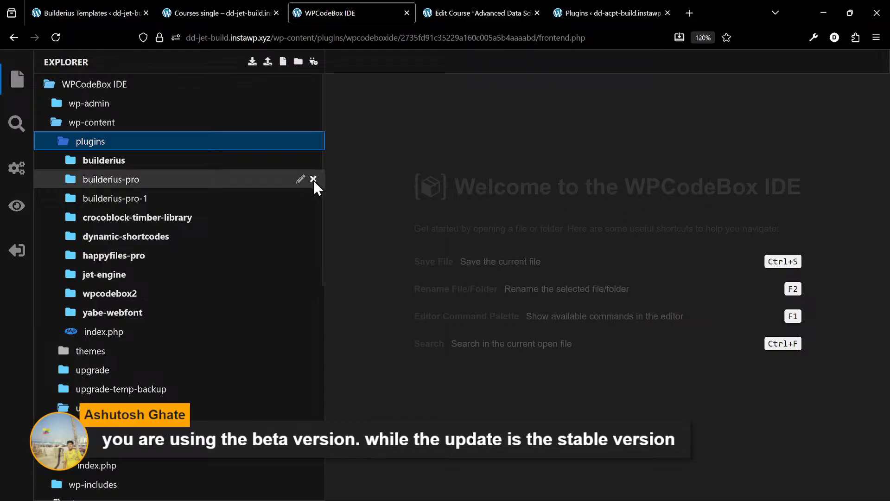
left_click(313, 179)
left_click(485, 295)
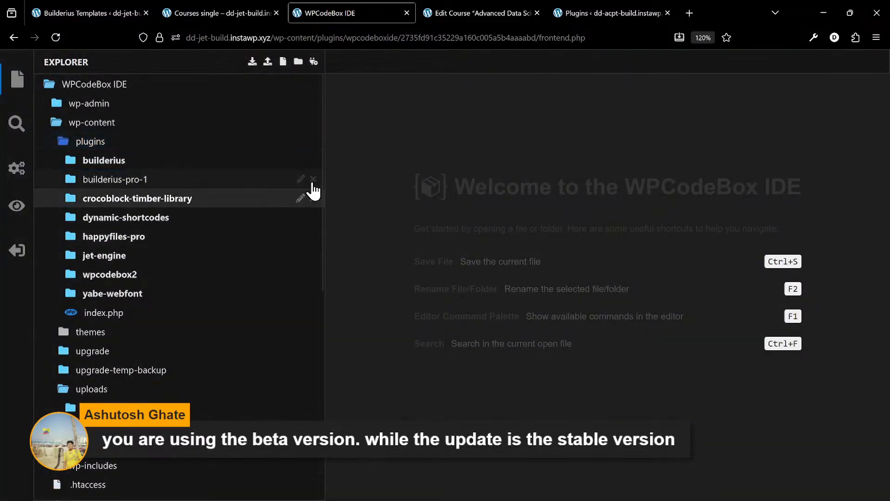
left_click(313, 179)
left_click(484, 308)
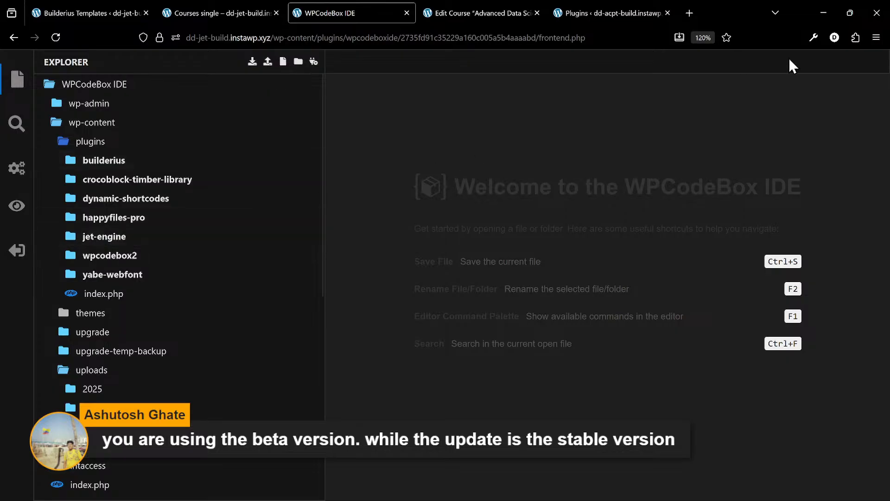
left_click(876, 39)
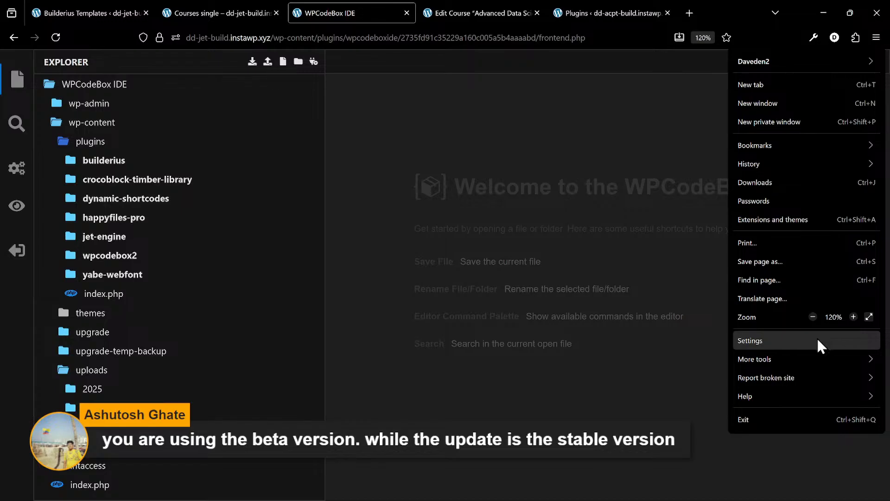
left_click(782, 166)
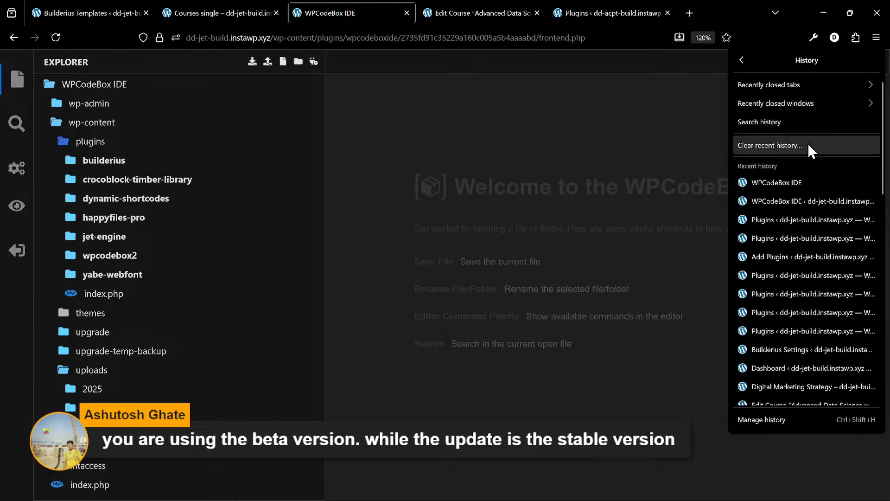
left_click(382, 382)
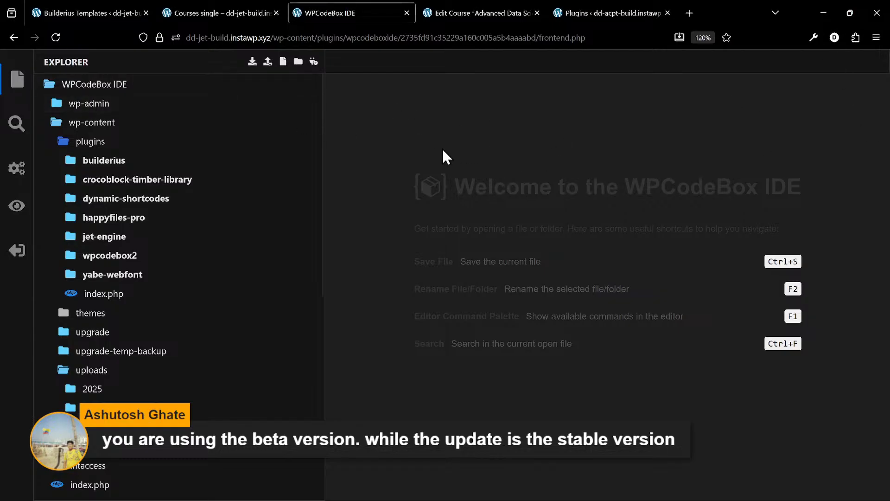
- Close the Courses single builder and WPCodeBox IDE browser tabs, then reload the Builderius Templates list
left_click(199, 12)
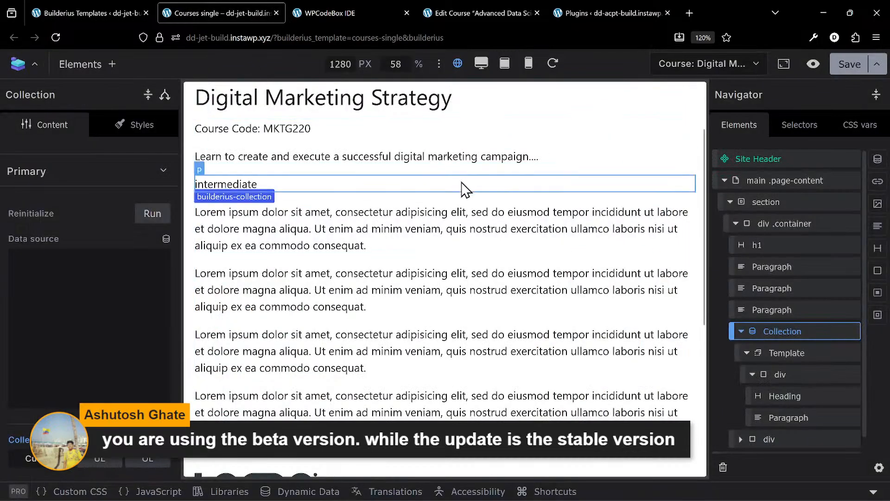
left_click(276, 13)
left_click(277, 13)
left_click(90, 13)
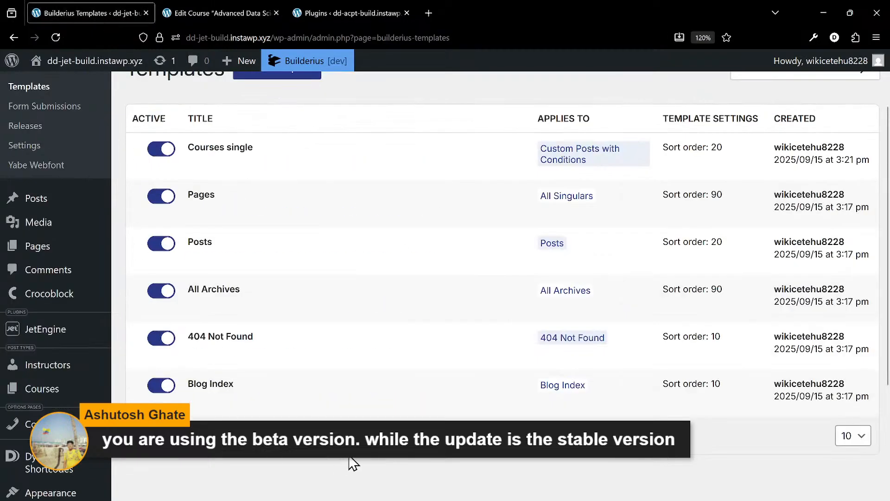
key("F5")
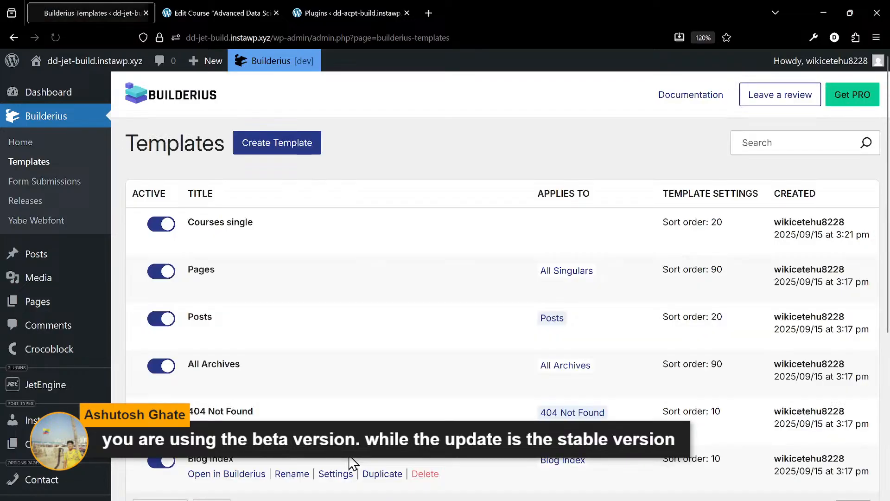
scroll(296, 288, "down", 5)
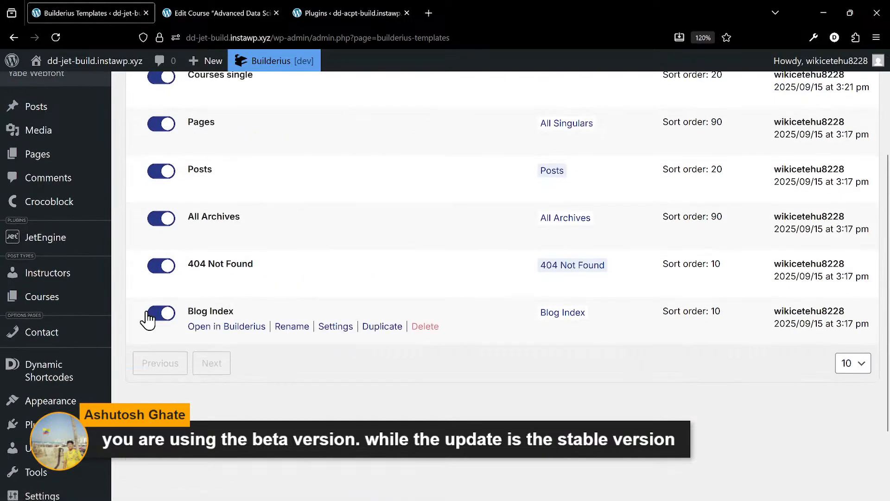
- Go to the site's plugins and open the form for uploading a plugin zip file
left_click(70, 335)
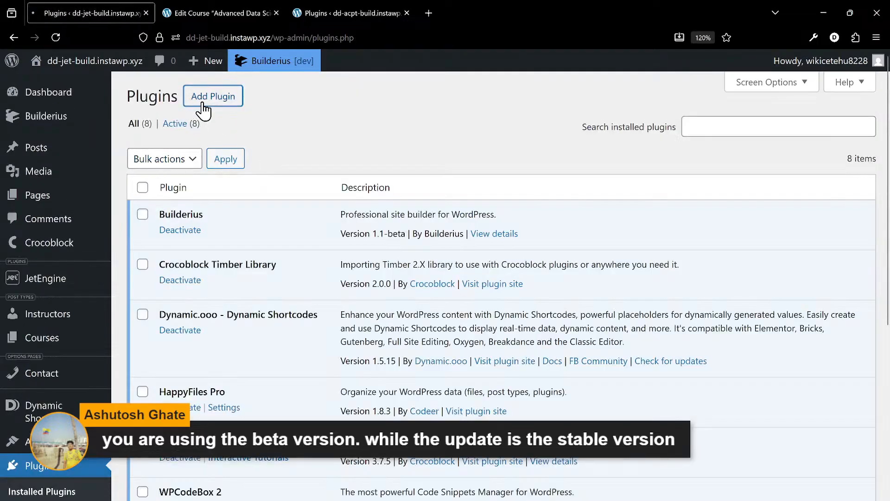
left_click(200, 100)
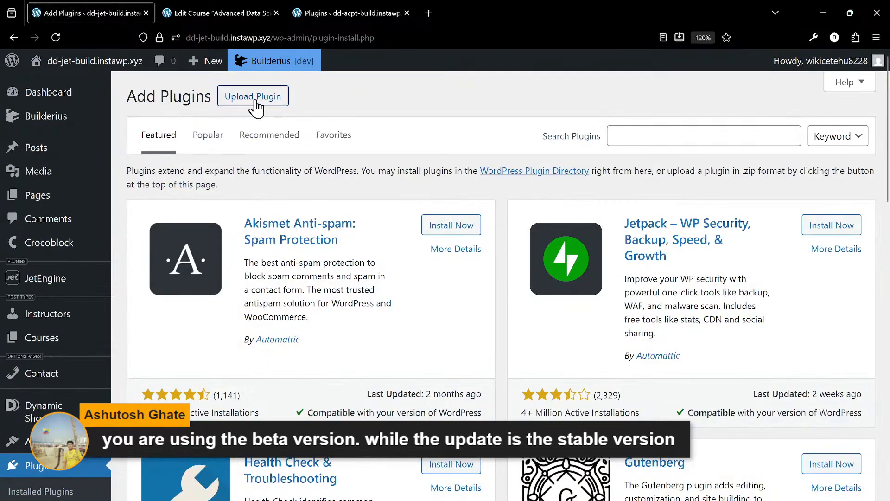
left_click(252, 98)
- Choose builderius-pro.zip from the Premium plugins' Builderius/Advanced Beta/v3 folder as the upload file
left_click(425, 230)
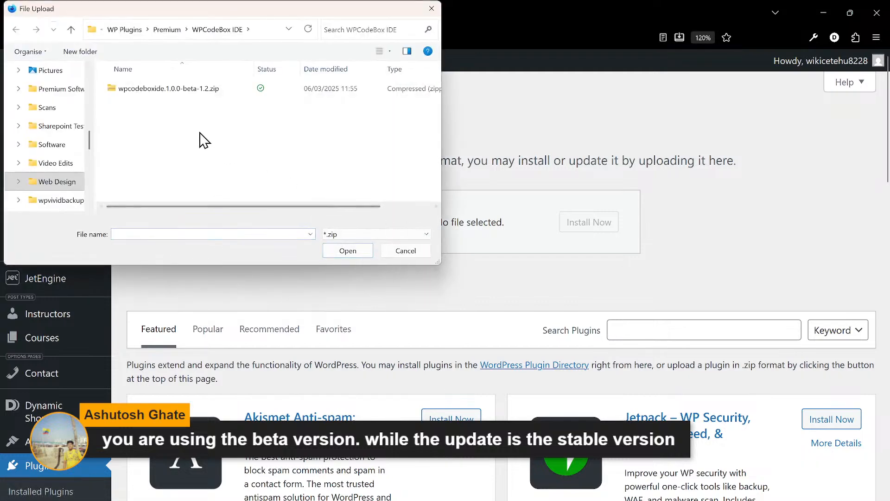
left_click(166, 30)
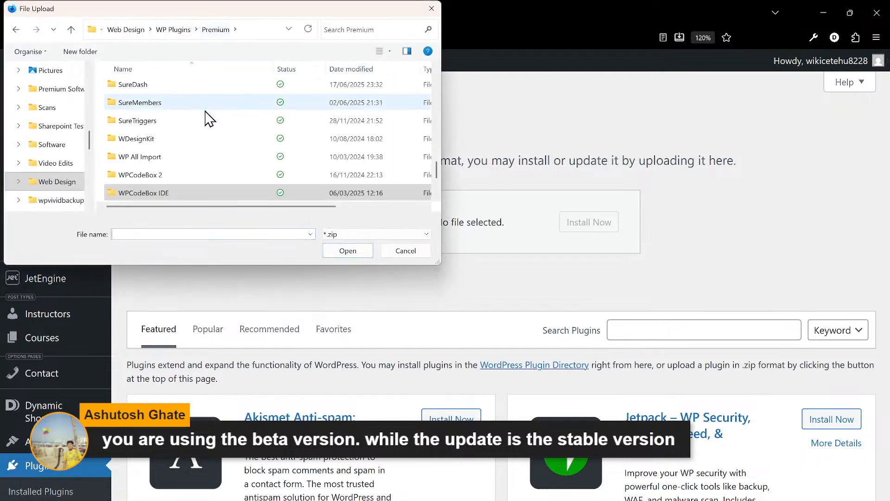
left_click(207, 122)
key("b")
key("u")
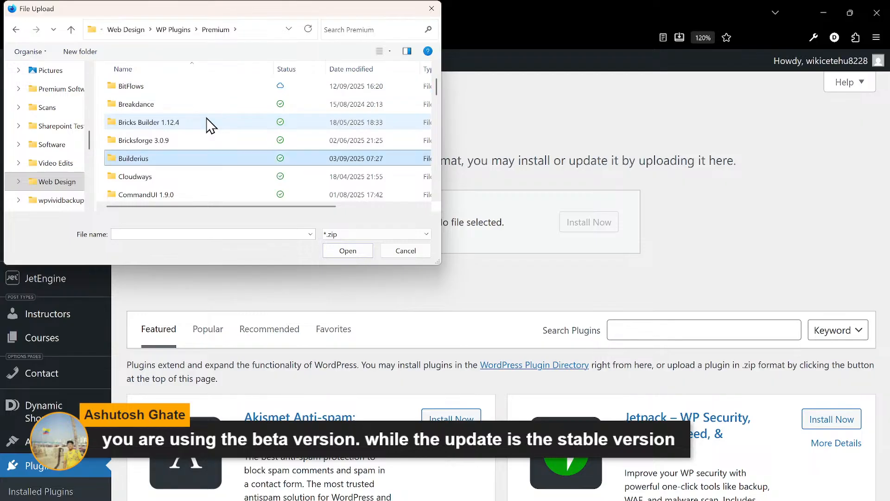
key("Return")
key("Down")
key("Down")
key("Up")
key("Up")
key("Return")
key("Down")
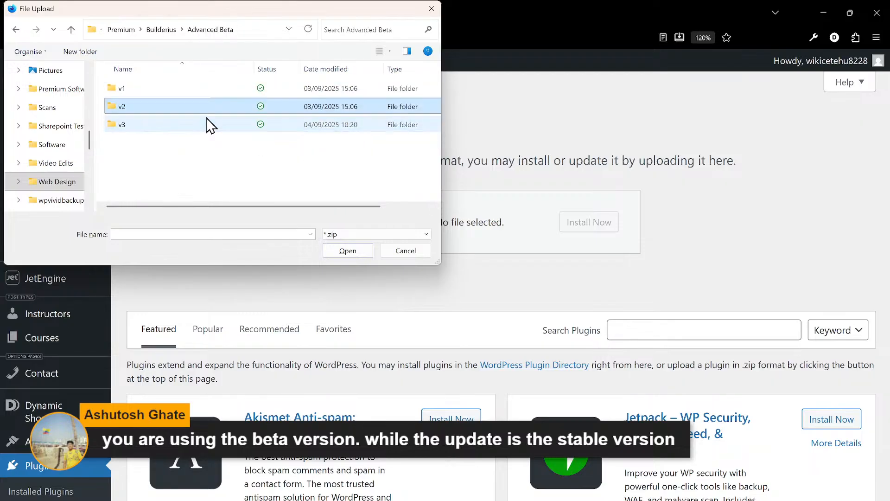
key("Down")
key("Return")
key("Down")
key("Down")
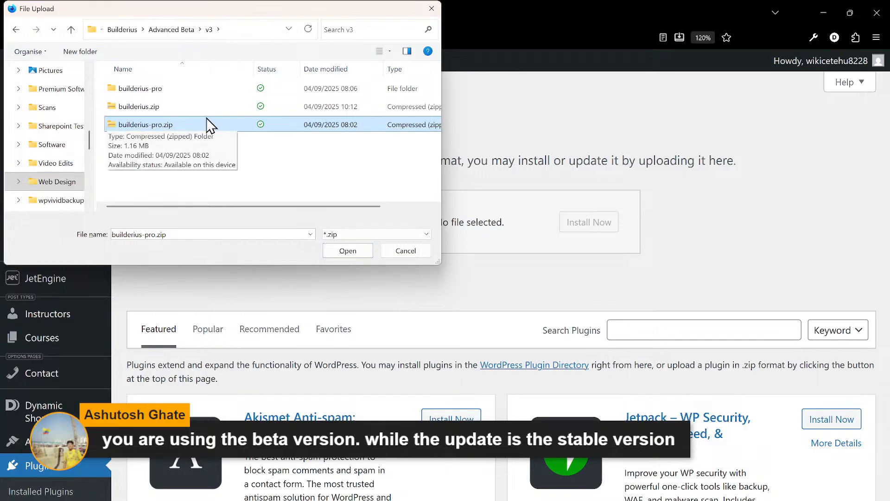
double_click(208, 125)
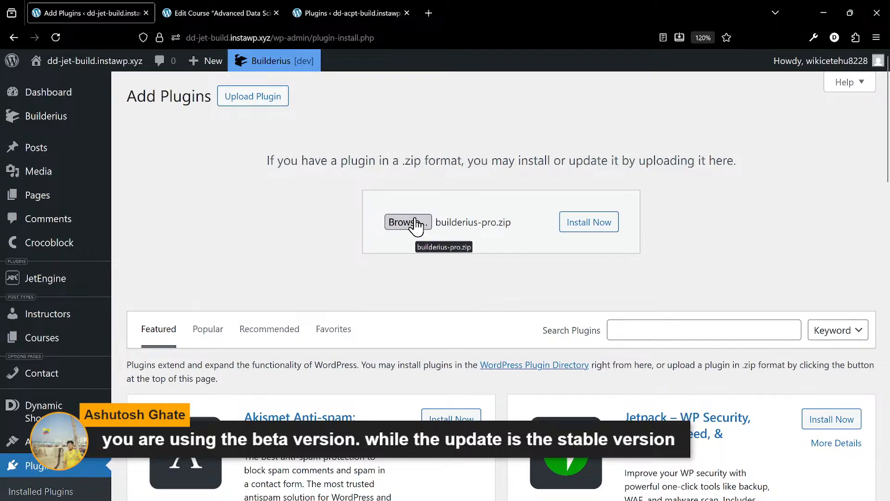
- Choose builderius-pro (1).zip as the upload file, then install and activate Builderius PRO
left_click(415, 220)
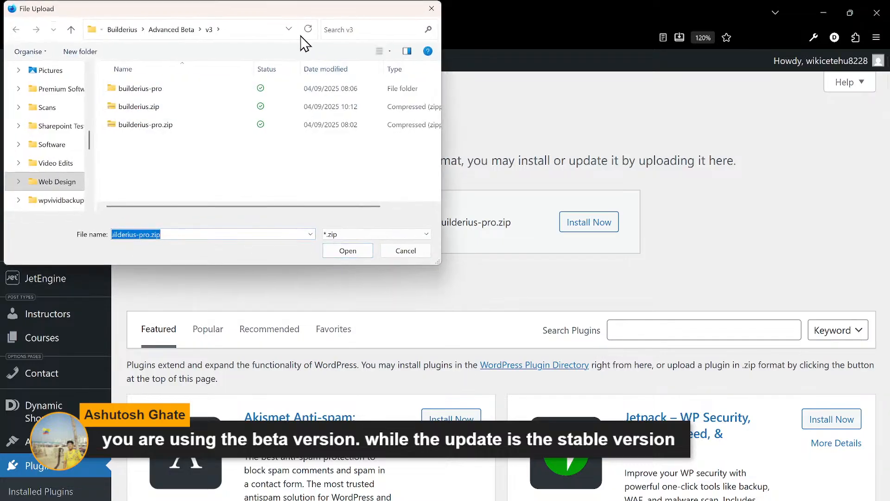
left_click_drag(288, 13, 889, 107)
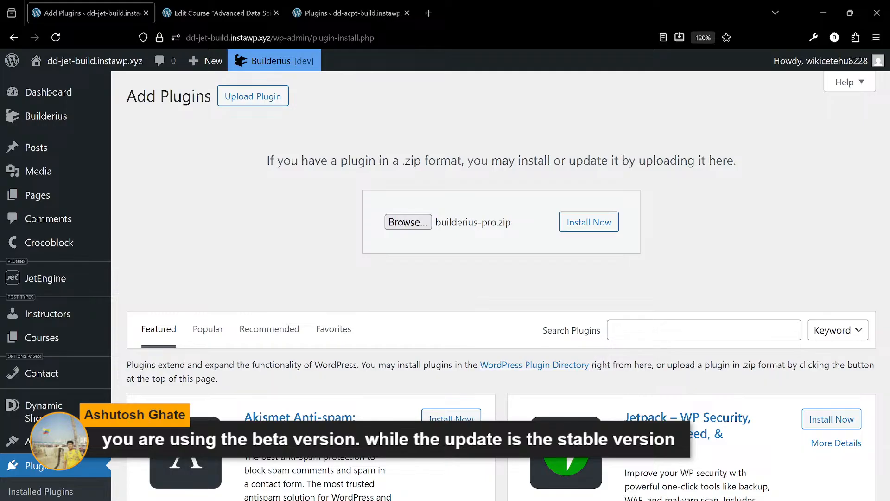
key("Return")
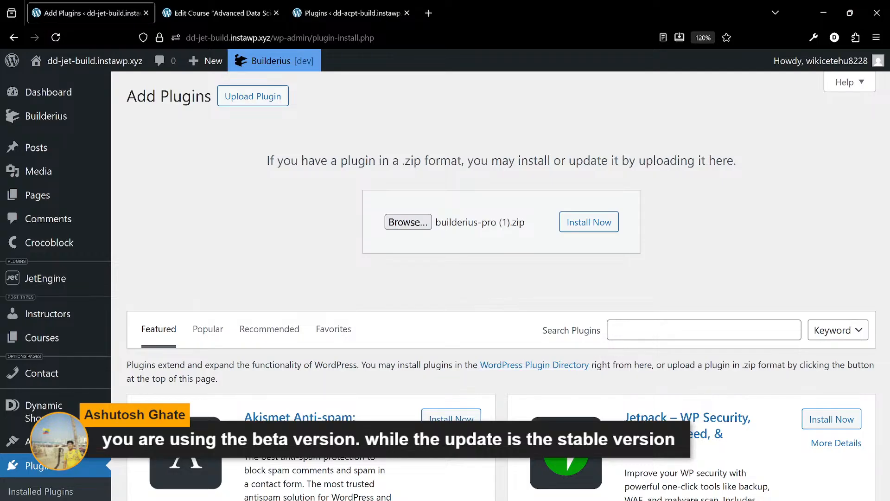
left_click(588, 227)
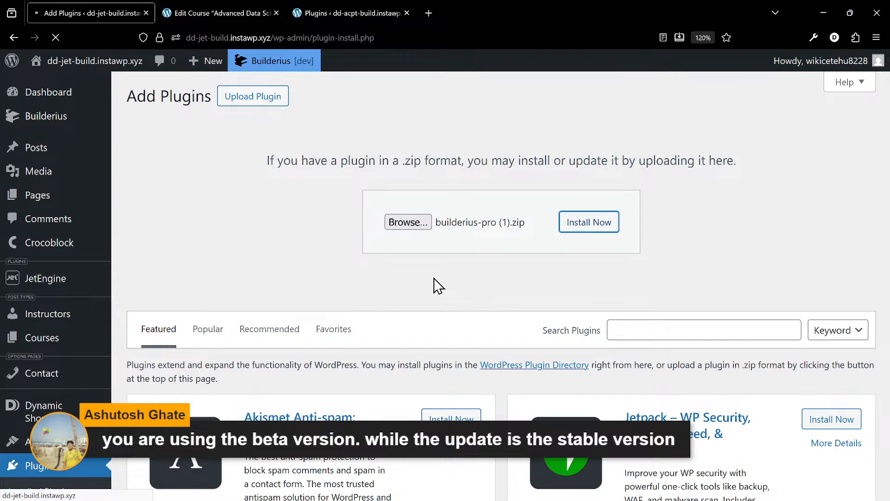
left_click(177, 201)
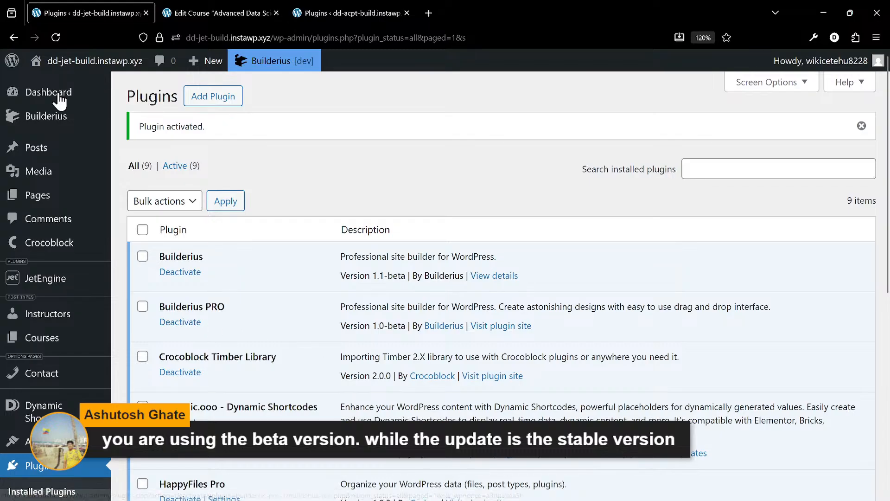
- Check the Builderius PRO licence activation status in the Builderius settings
mouse_move(20, 119)
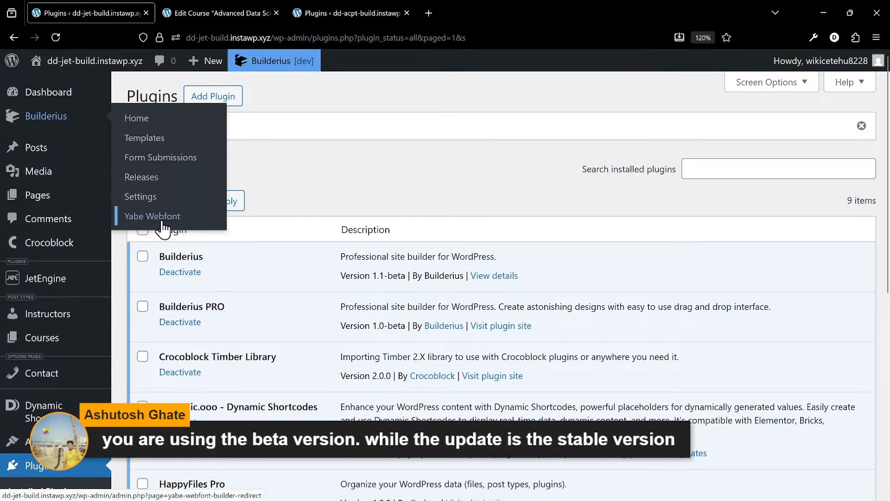
left_click(168, 199)
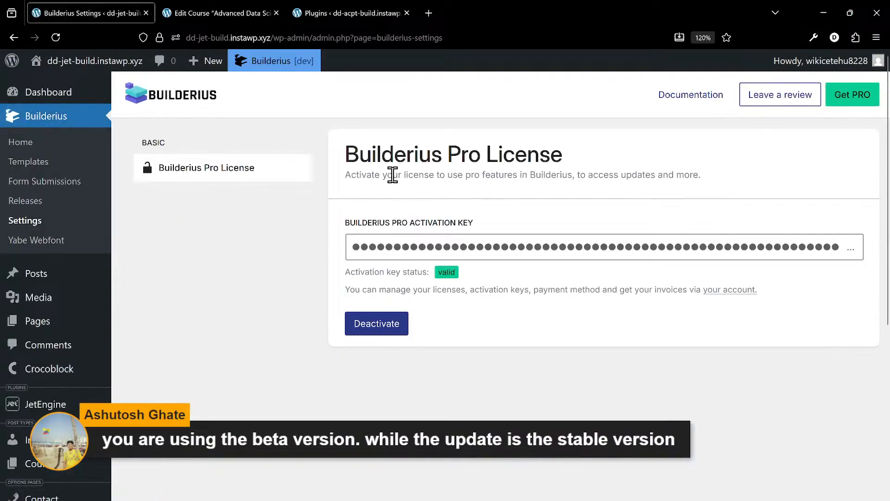
left_click(197, 14)
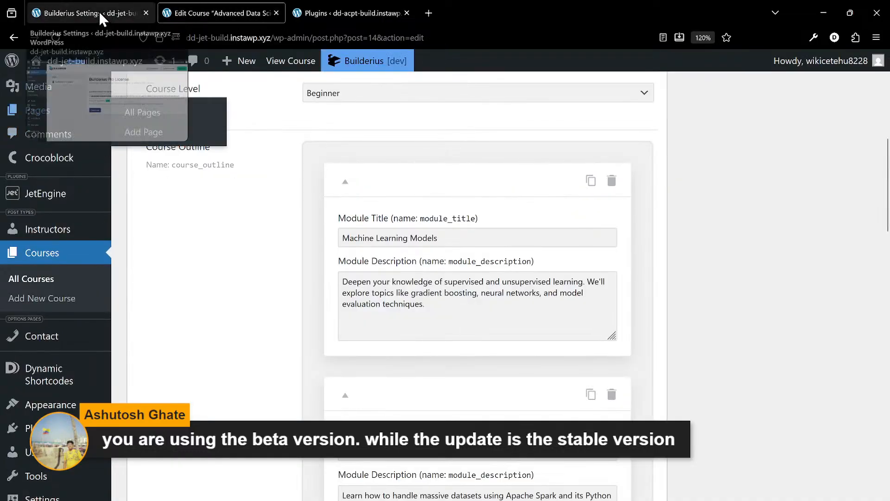
left_click(73, 14)
left_click(39, 325)
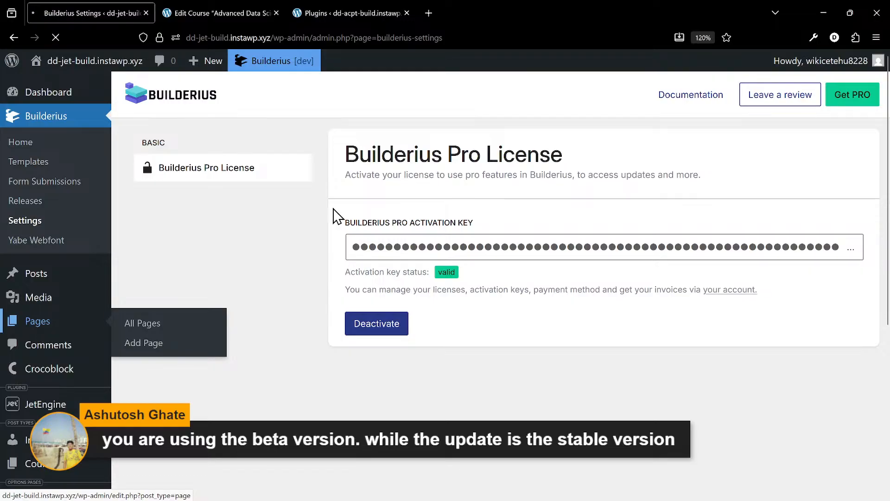
scroll(304, 239, "down", 2)
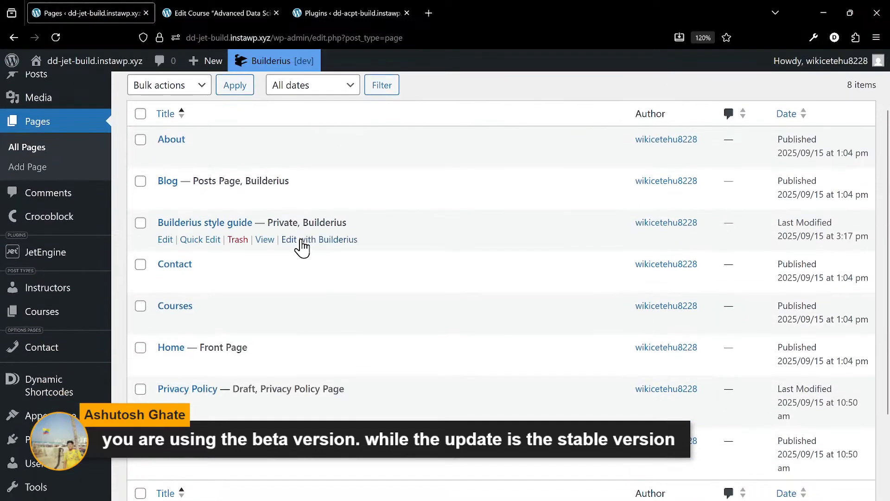
scroll(200, 239, "down", 2)
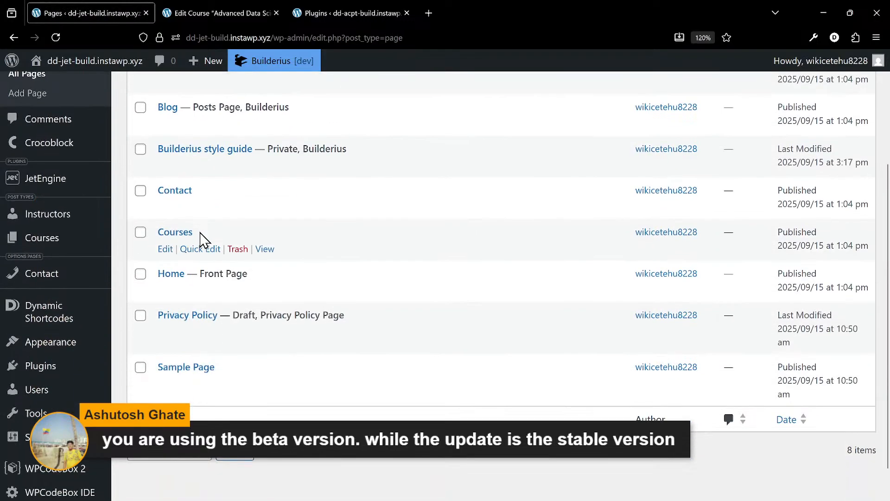
scroll(199, 253, "up", 2)
scroll(42, 169, "up", 2)
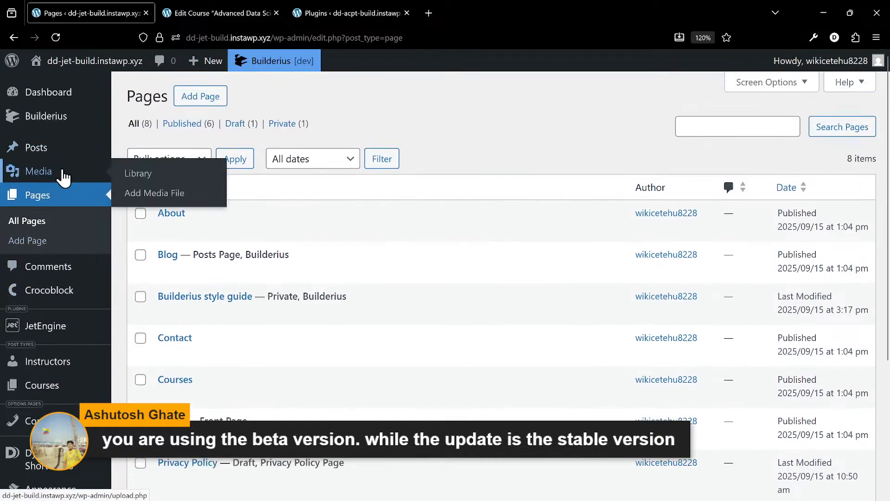
- Open the Courses single template in the builder from the Builderius Templates list
mouse_move(72, 121)
left_click(157, 142)
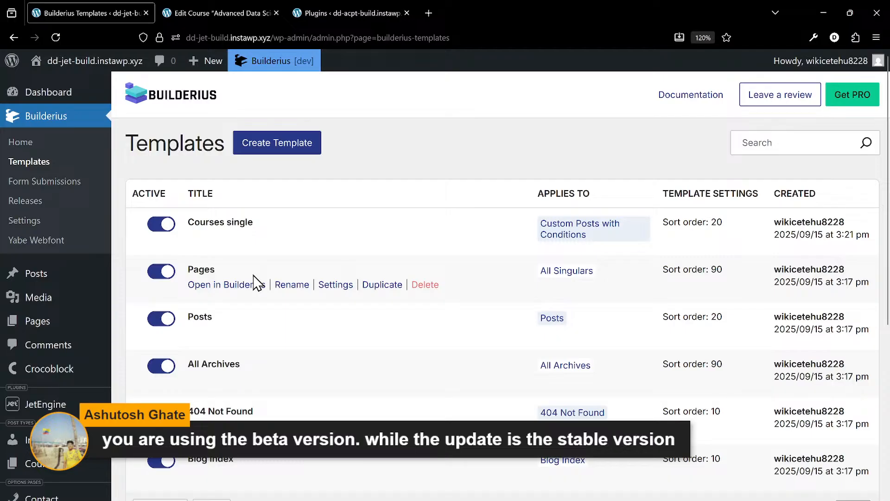
scroll(256, 283, "down", 2)
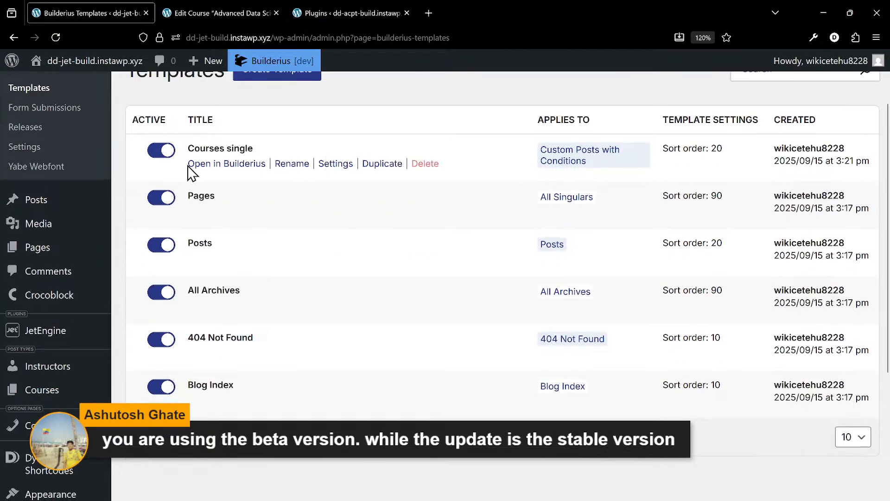
left_click(206, 165)
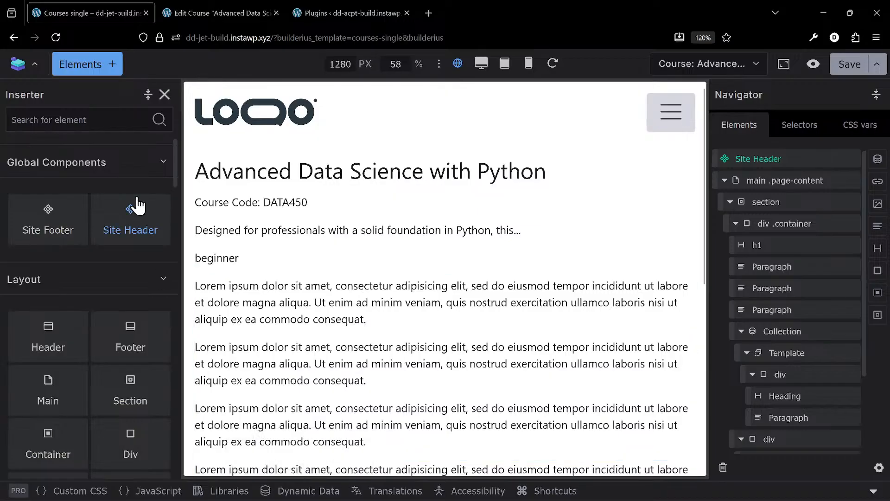
- Check the template's Dynamic Data panel for its available content, then collapse it
scroll(559, 194, "down", 5)
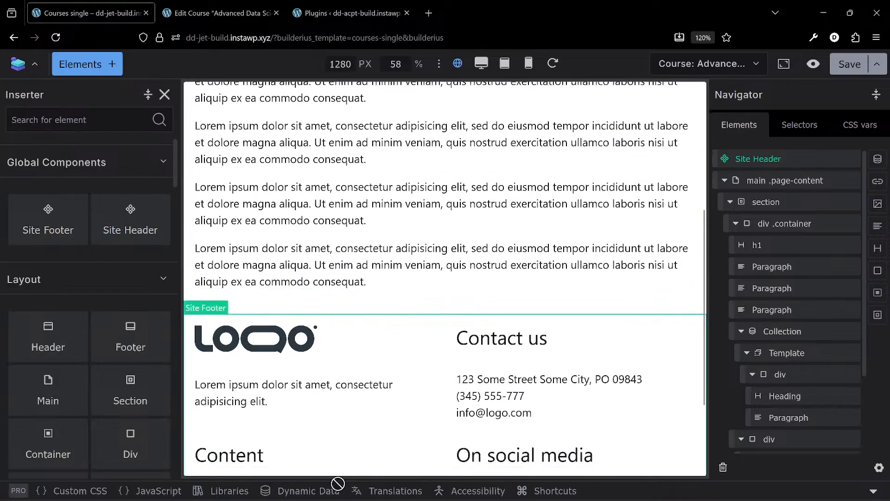
left_click(322, 491)
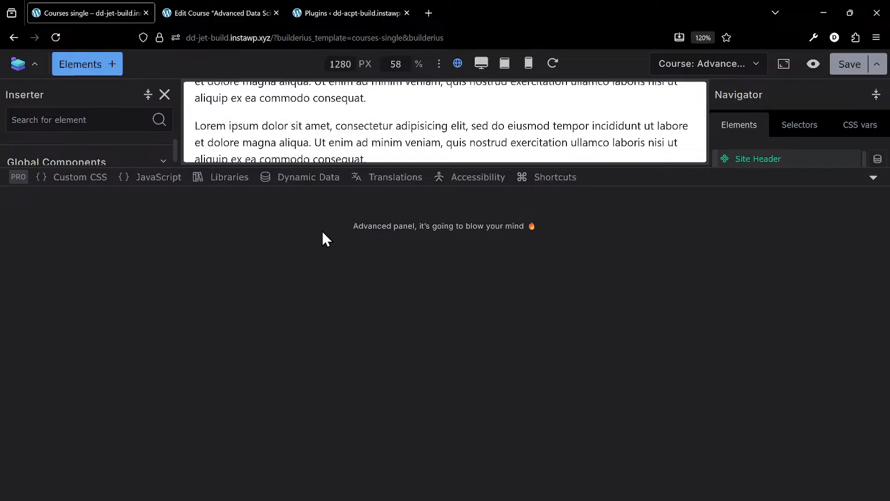
left_click(873, 177)
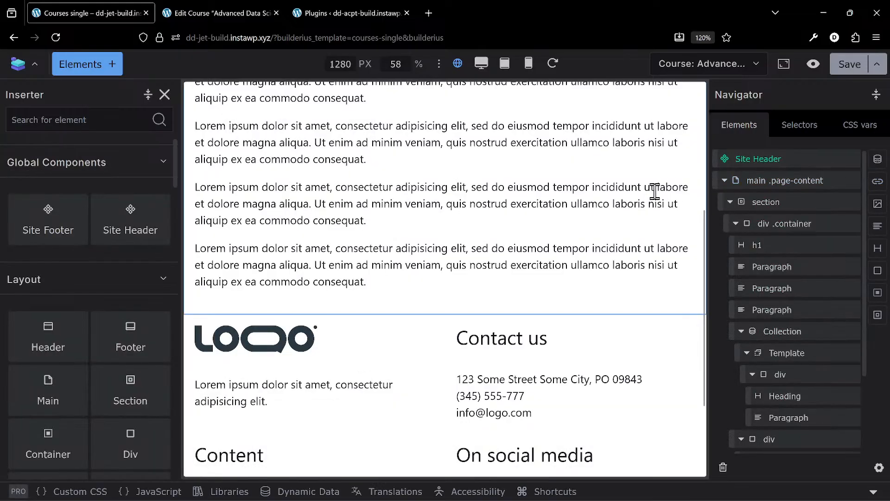
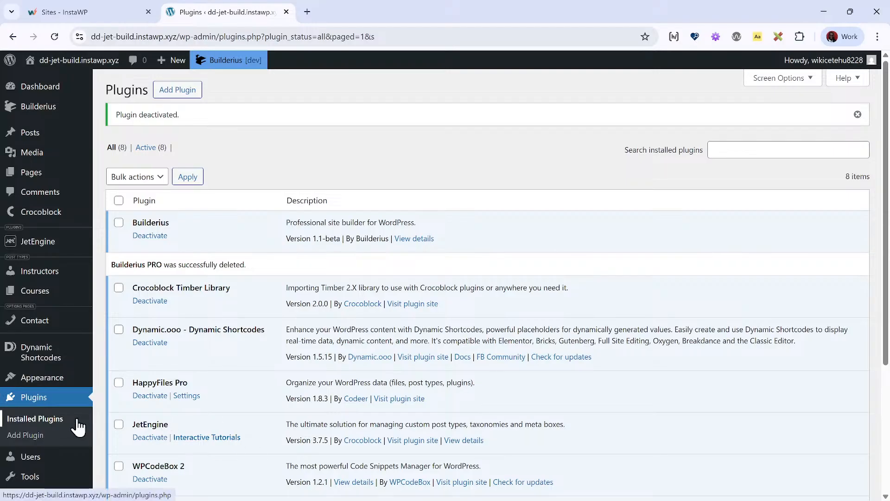
- Open the WPCodeBox IDE and list the folders in wp-content/plugins to check for leftover Builderius PRO files
scroll(76, 424, "down", 3)
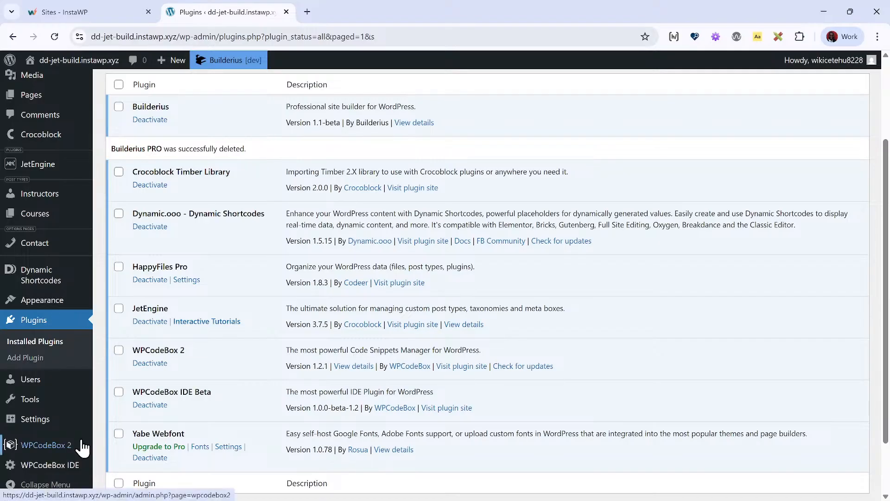
left_click(56, 466)
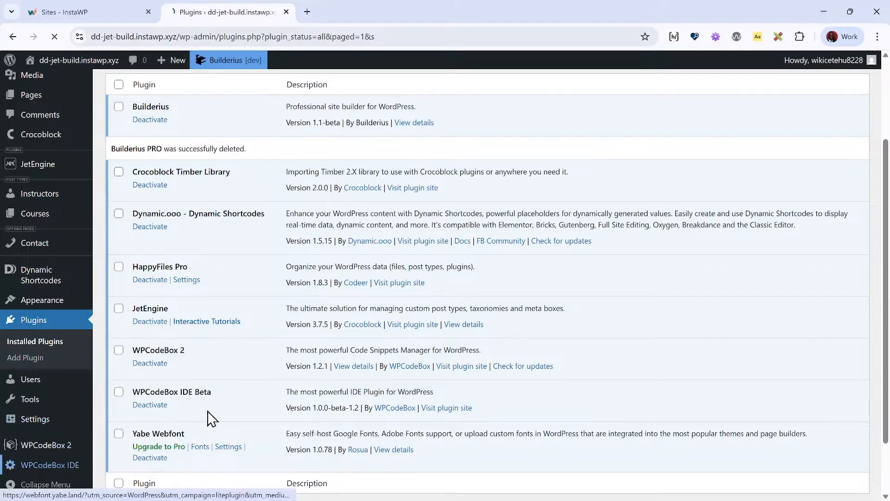
left_click(169, 111)
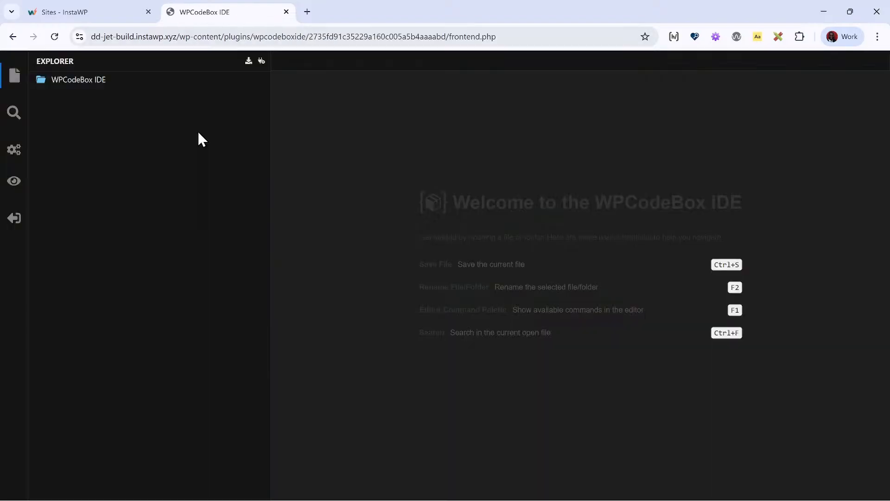
left_click(73, 80)
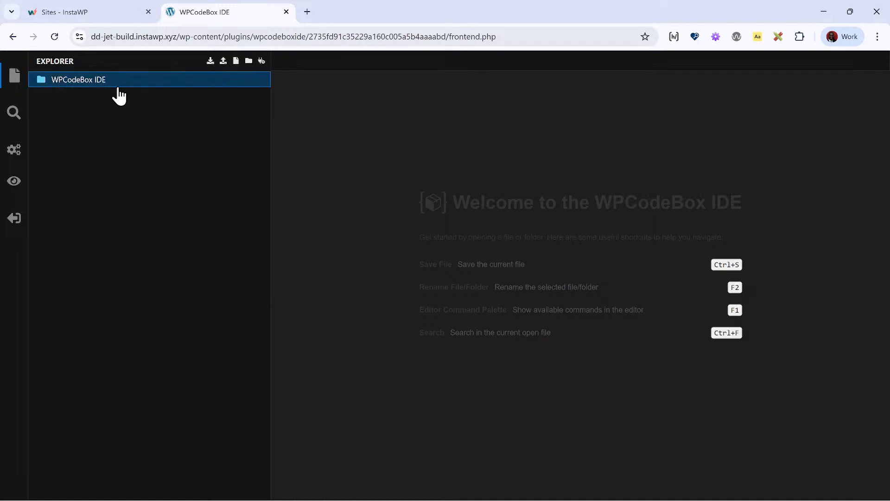
left_click(92, 112)
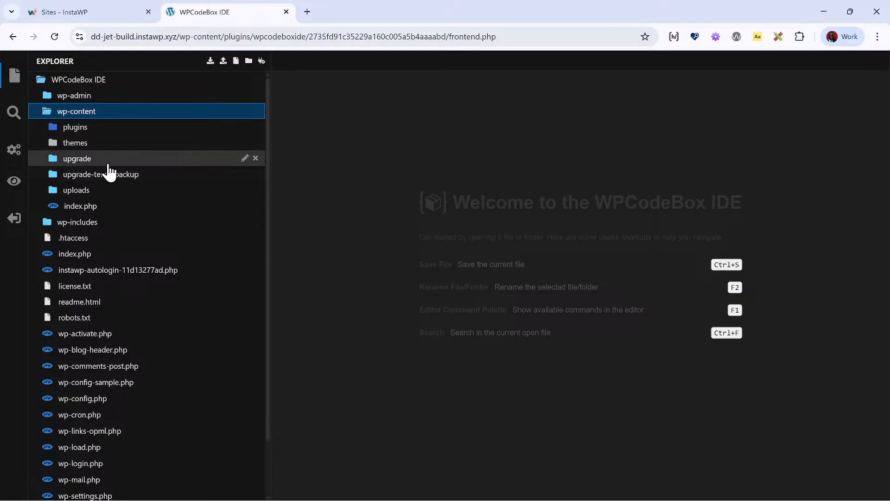
left_click(114, 131)
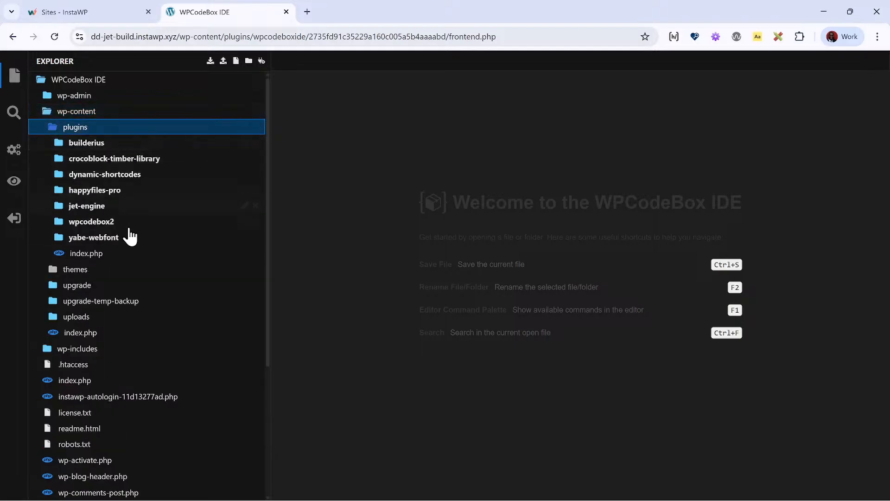
- Copy the site's base address from the IDE page and load the site's WordPress admin dashboard in a new tab
left_click(308, 12)
left_click(193, 9)
left_click_drag(179, 37, 39, 46)
key("ctrl+c")
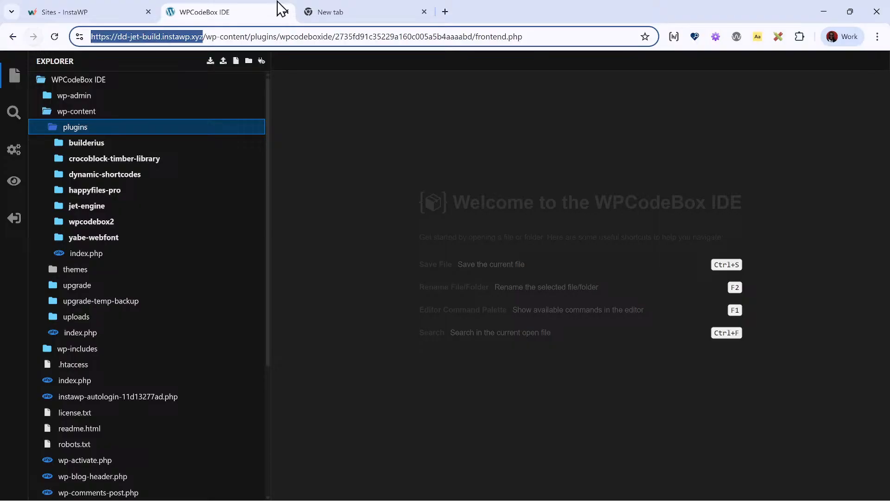
left_click(402, 10)
key("ctrl+v")
key("Return")
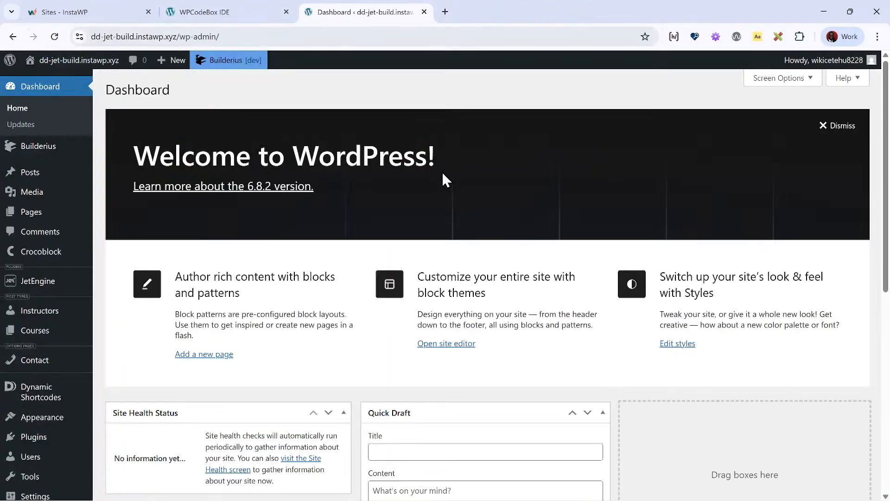
- Choose builderius-pro.zip as the plugin file to upload on the Add Plugins page
scroll(60, 401, "down", 1)
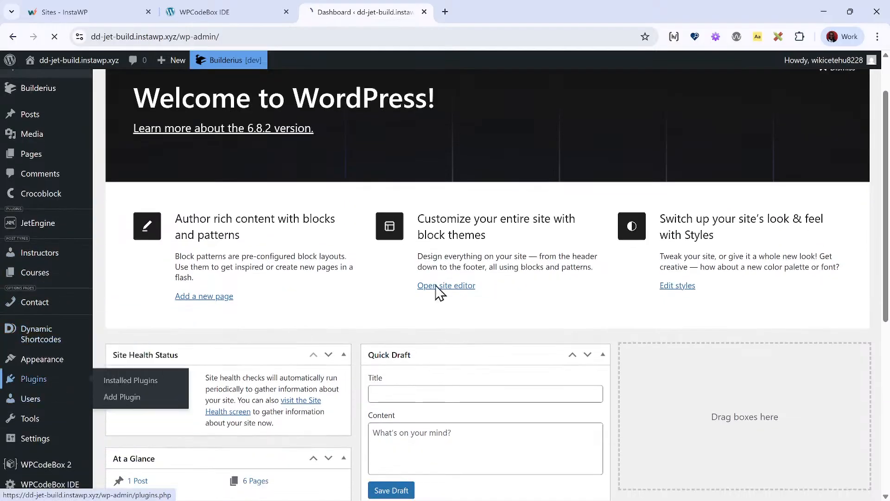
left_click(51, 381)
left_click(178, 89)
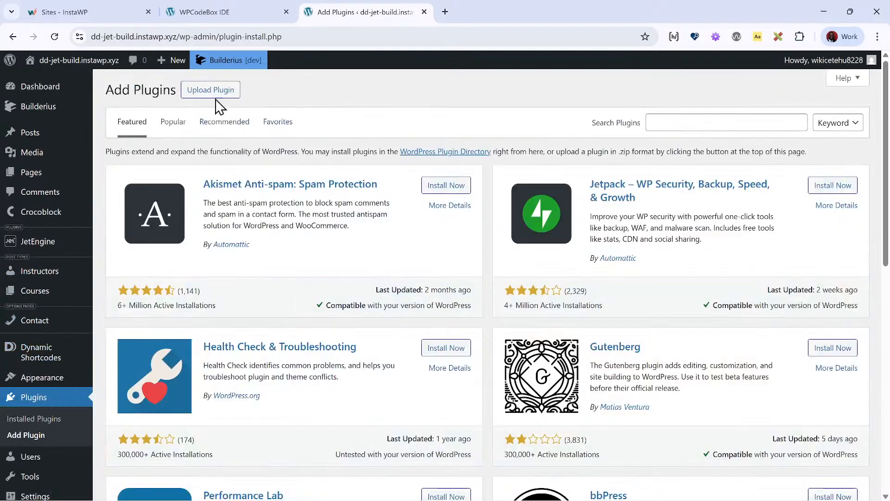
left_click(213, 90)
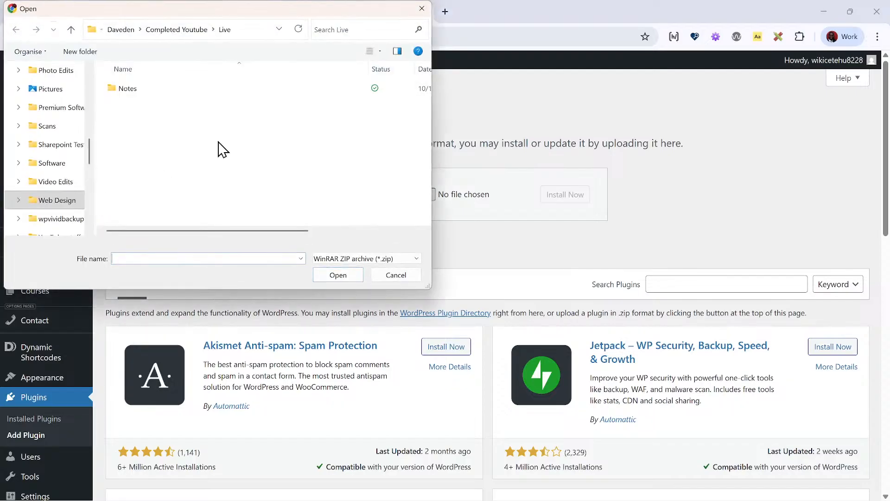
scroll(72, 204, "up", 1)
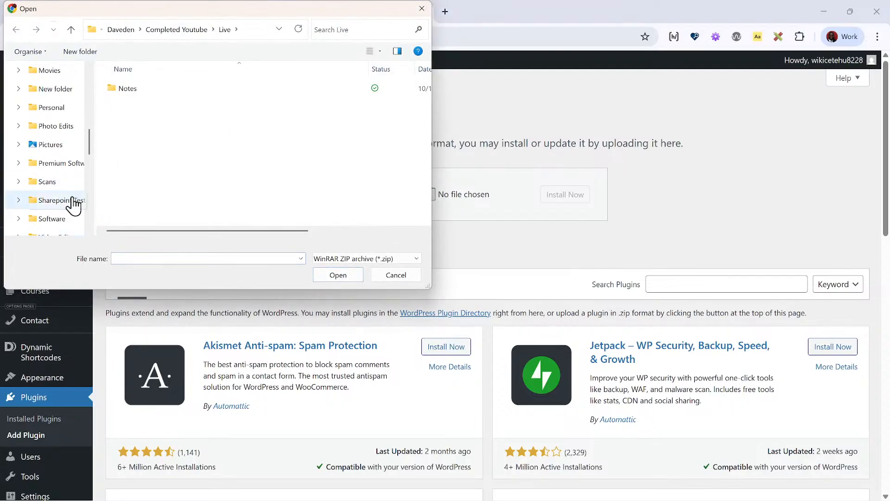
scroll(64, 182, "down", 3)
left_click(67, 98)
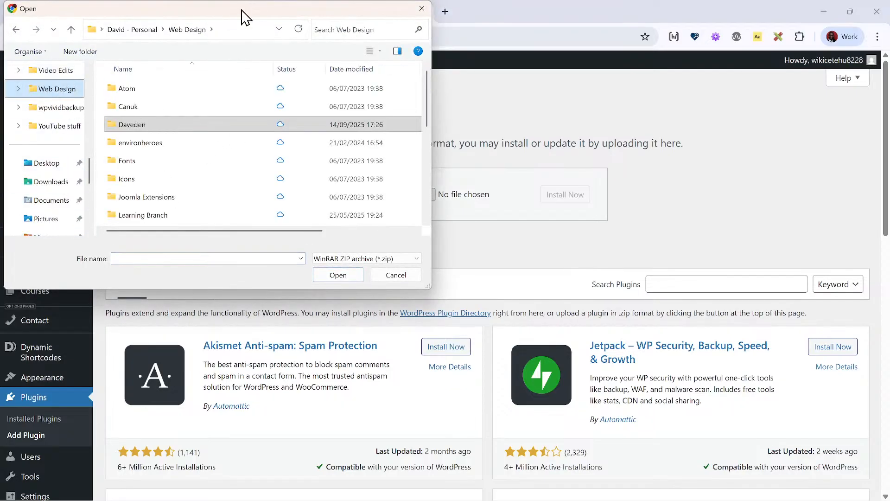
left_click_drag(243, 12, 889, 12)
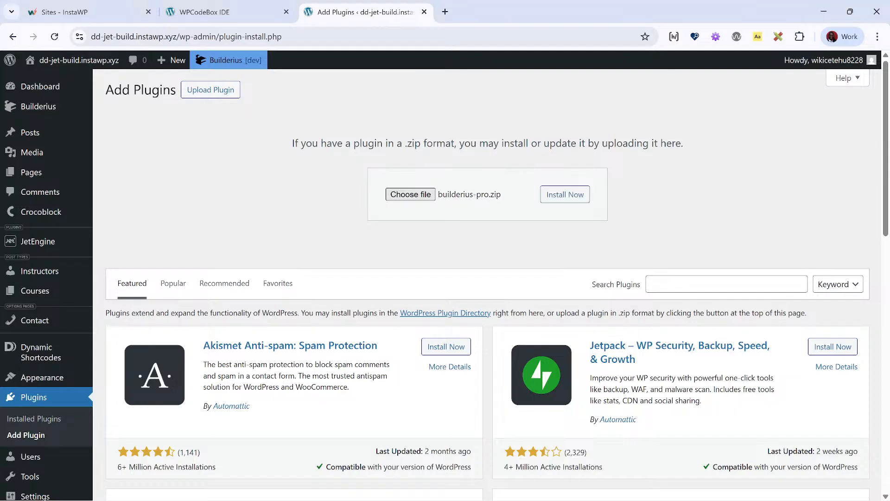
- Install the chosen builderius-pro.zip package and activate the plugin
left_click(570, 198)
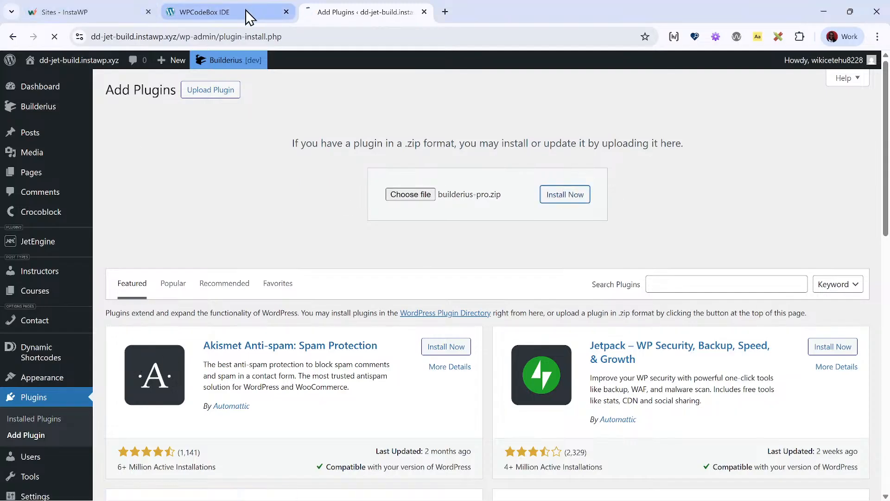
mouse_move(246, 11)
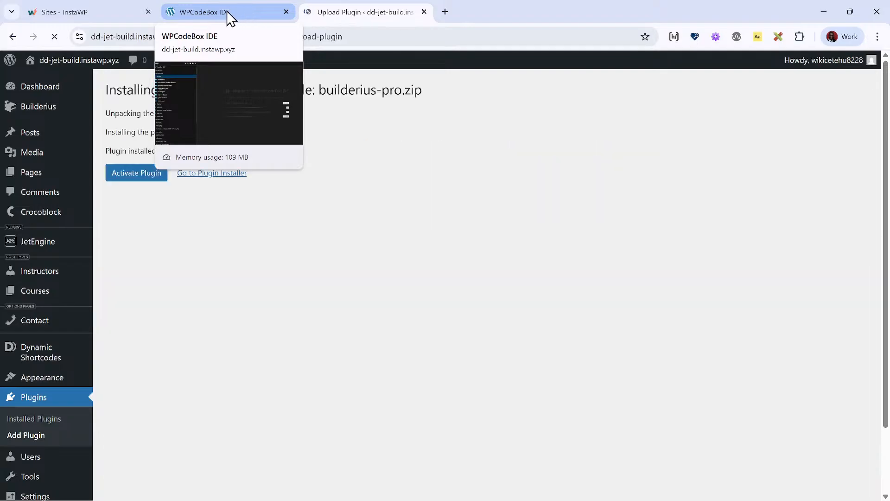
left_click(129, 171)
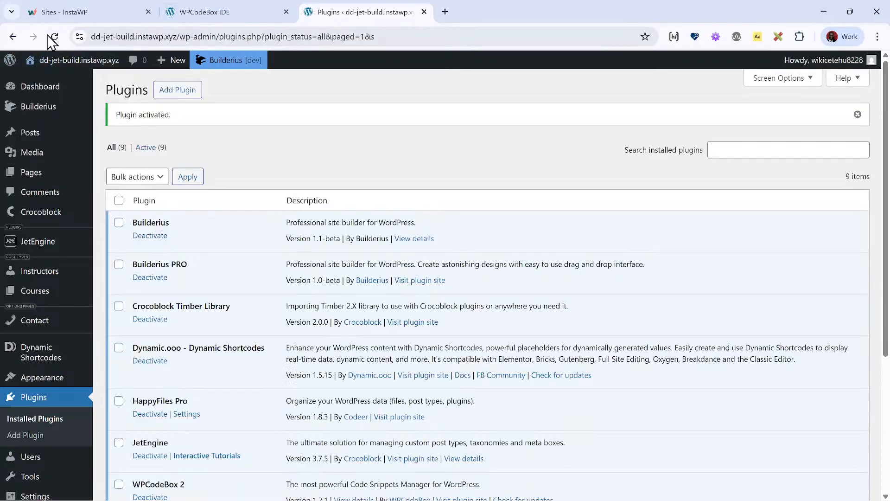
- Reload the WPCodeBox IDE and check the wp-content/plugins folder for the builderius-pro directory
left_click(281, 14)
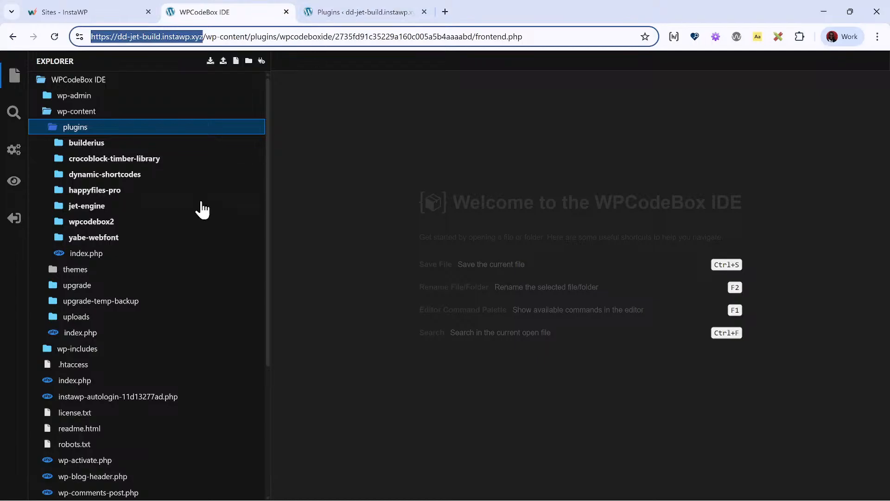
left_click(54, 36)
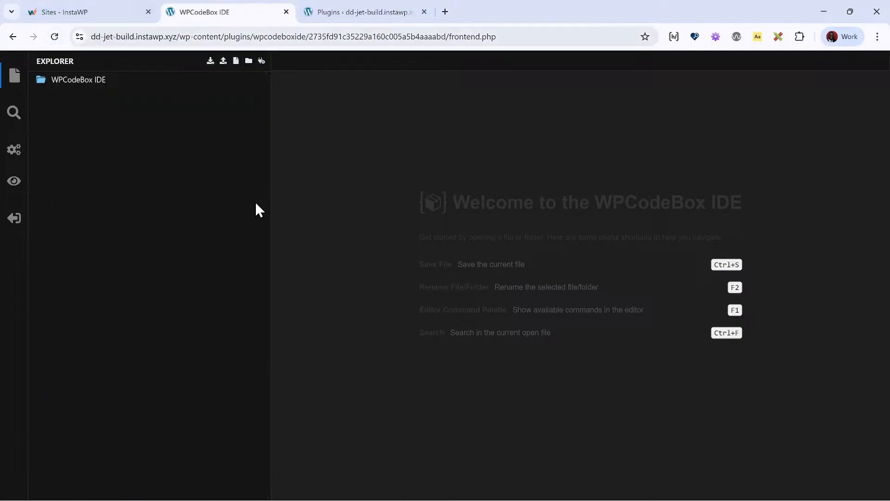
left_click(55, 80)
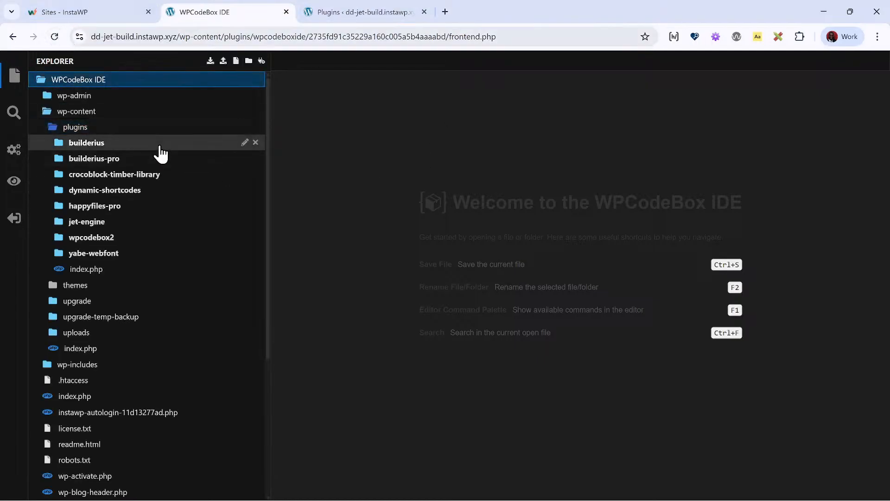
- Deactivate the current Builderius Pro licence in the Builderius settings and confirm the deactivation
left_click(369, 11)
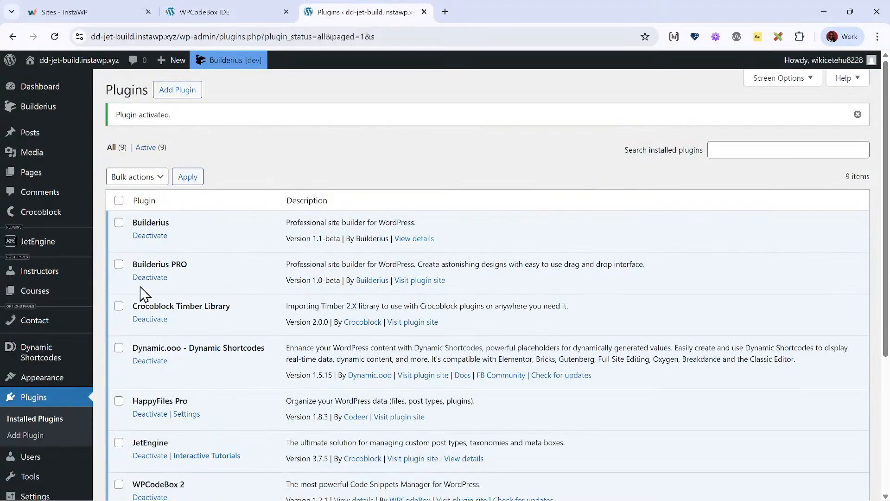
mouse_move(59, 112)
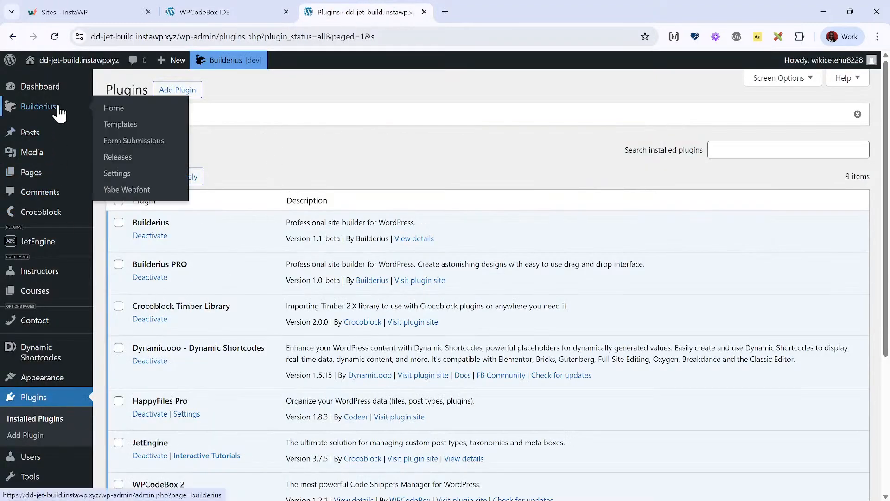
left_click(149, 174)
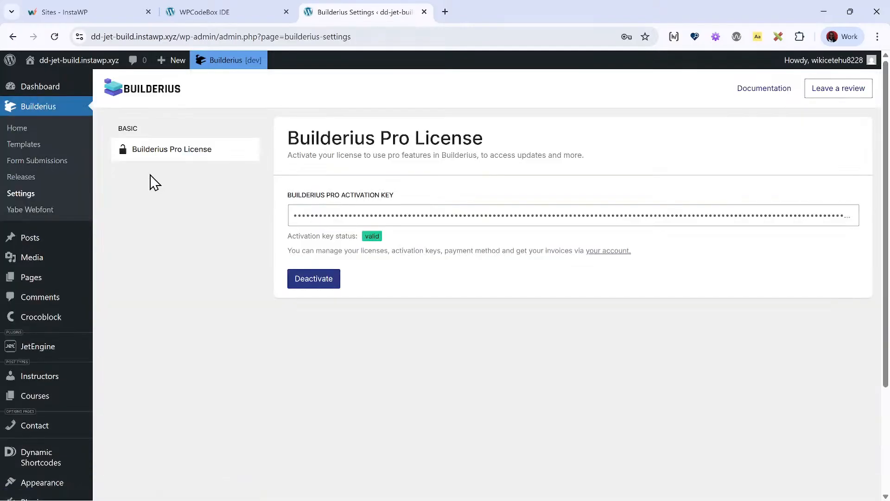
left_click(313, 282)
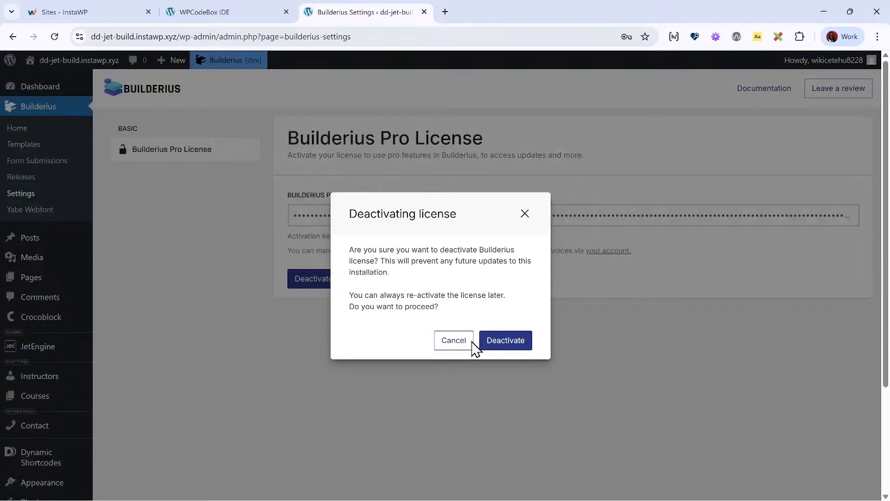
left_click(496, 351)
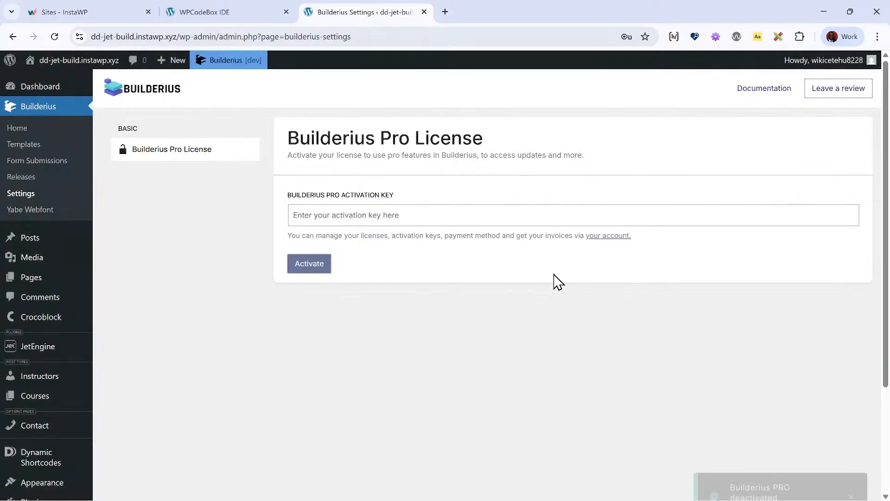
- Get the licence from the Builderius account, paste the Pro activation key, activate it, and dismiss the browser's password update offer
left_click(622, 236)
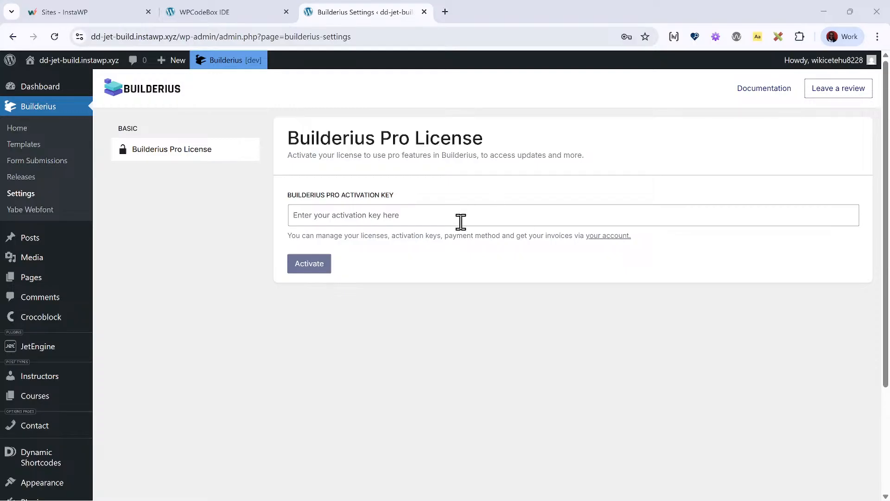
left_click(458, 218)
key("ctrl+v")
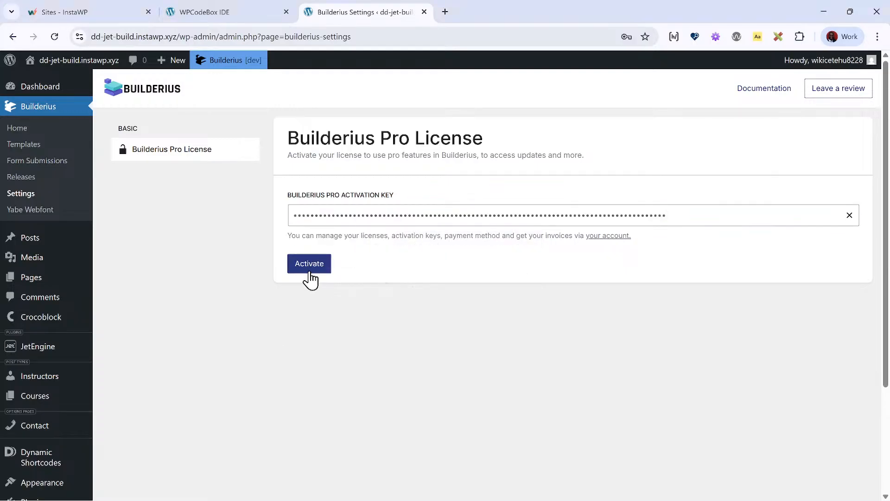
left_click(308, 267)
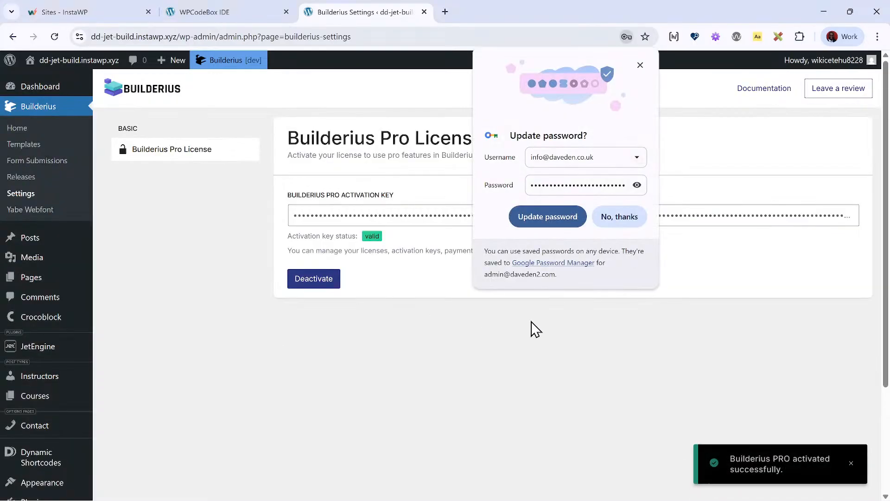
left_click(641, 66)
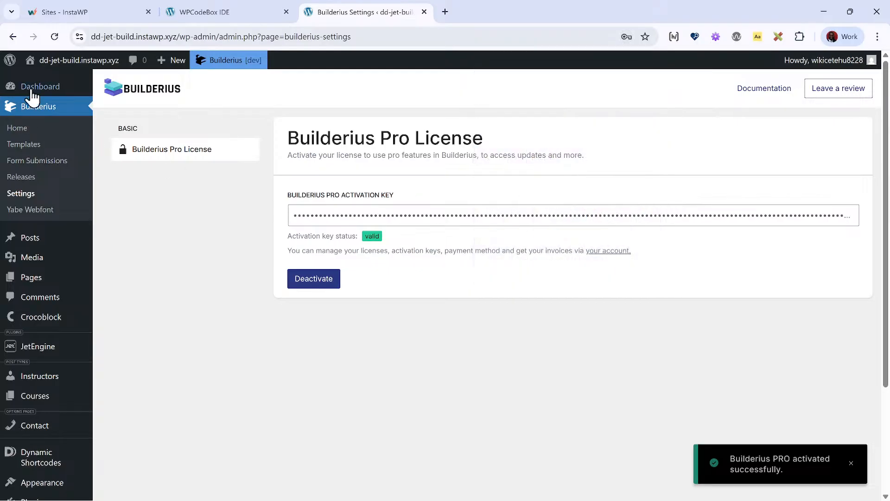
- Reload the Builderius settings page and check the Pro licence's activation key status
left_click(54, 37)
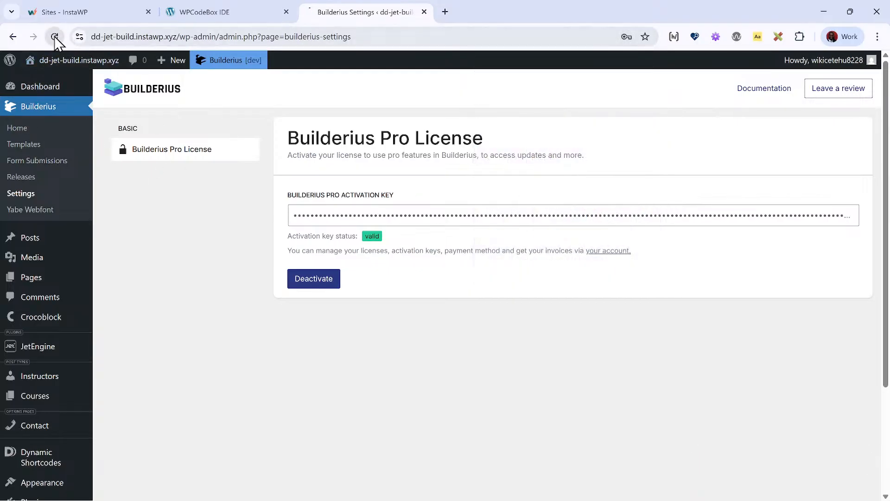
left_click(54, 37)
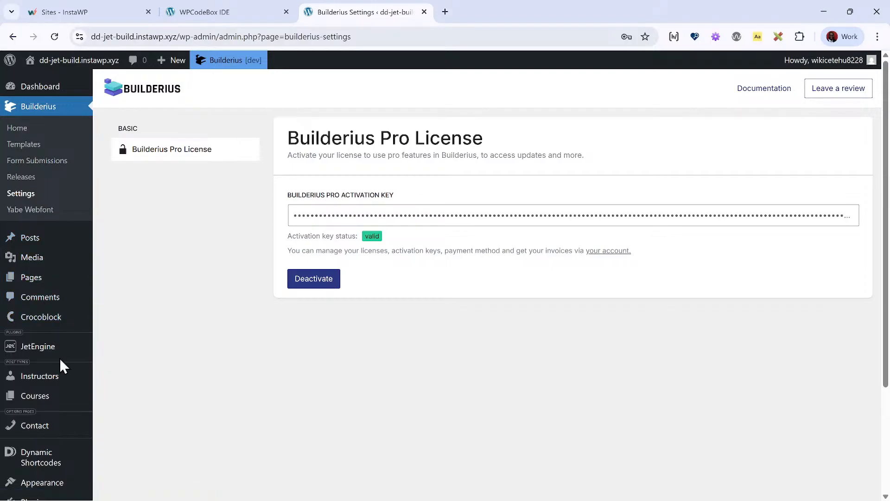
scroll(69, 257, "down", 1)
scroll(66, 262, "up", 1)
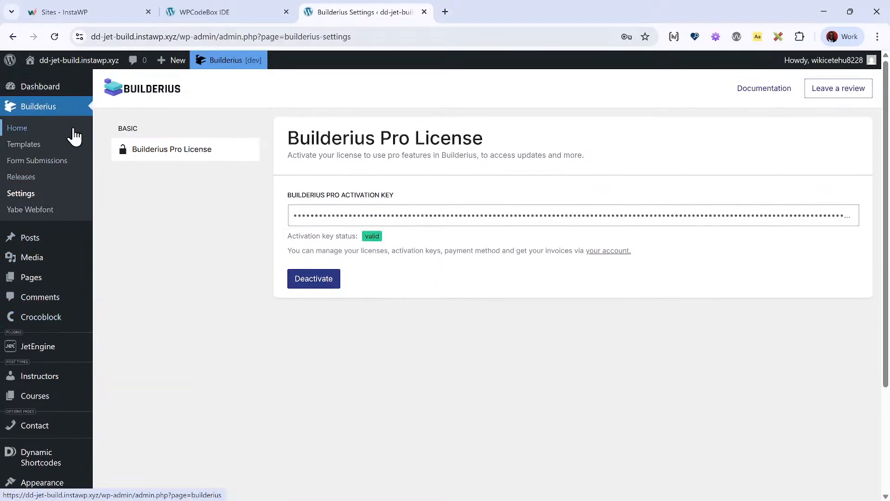
- Open the Courses single template in the builder from the Builderius Templates list and display its Dynamic Data
left_click(57, 147)
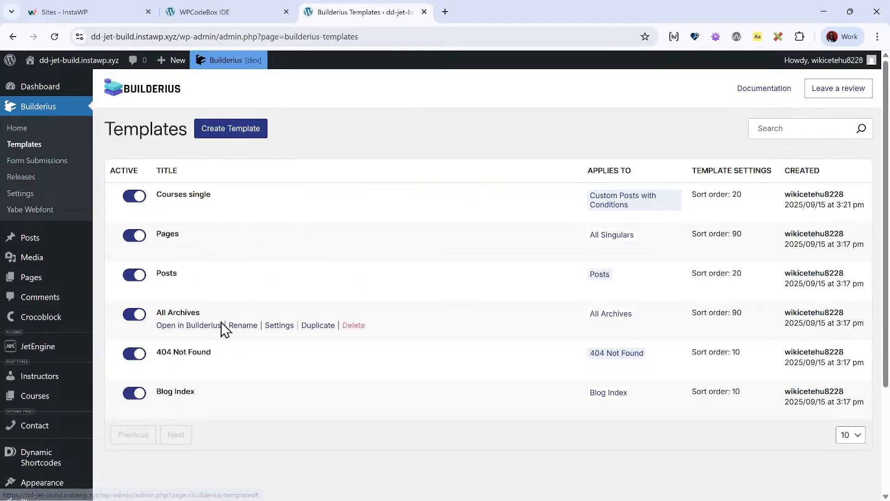
left_click(177, 207)
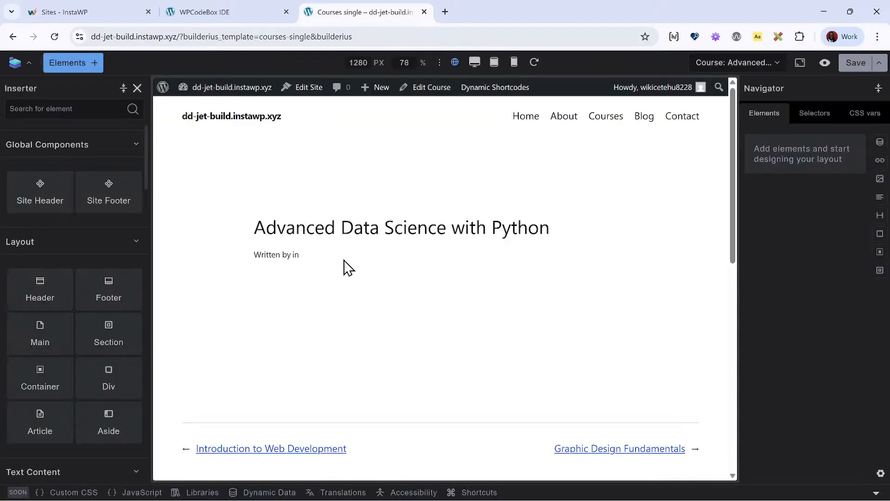
left_click(263, 492)
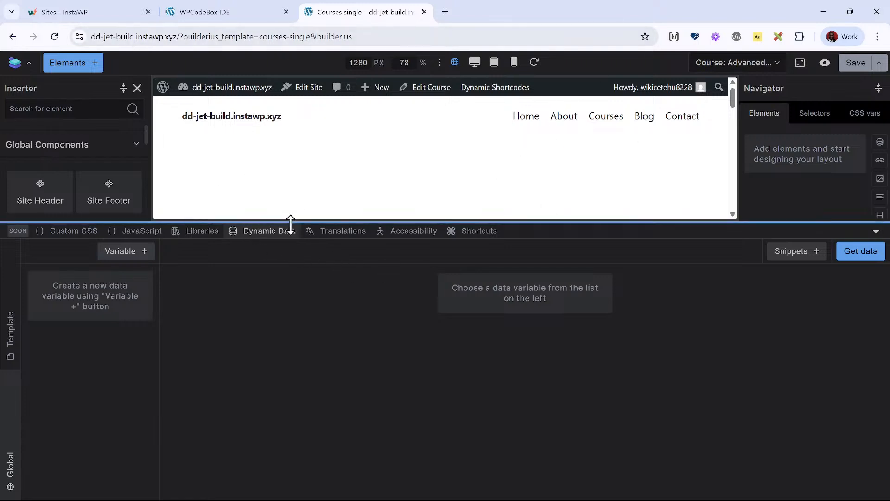
- Close the Dynamic Data view, reopen the Courses single template from the Templates list, and check its selectors and elements
left_click(275, 234)
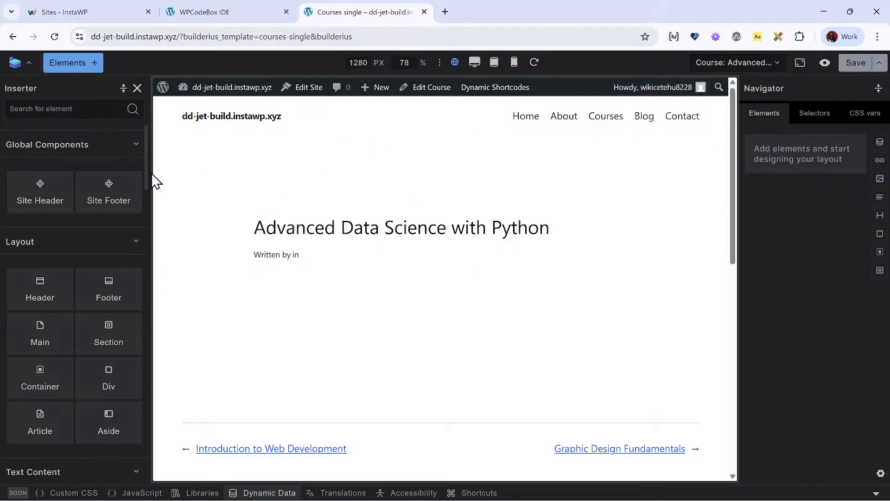
left_click(16, 36)
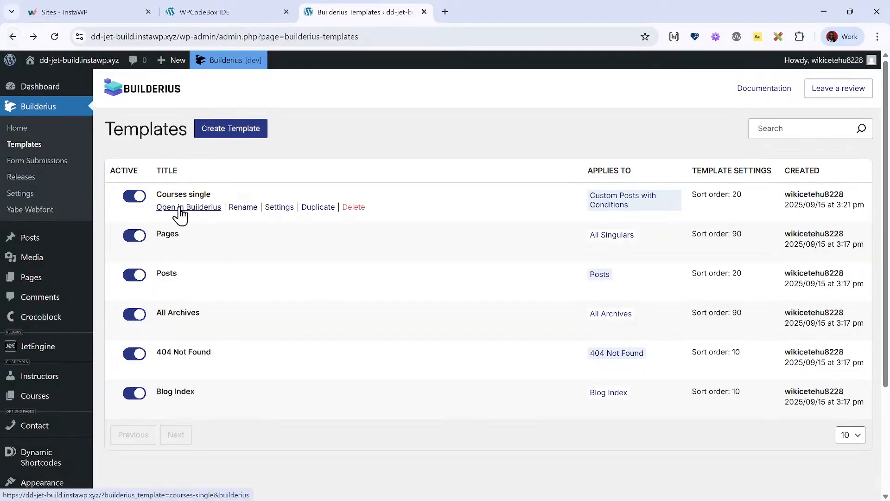
left_click(180, 208)
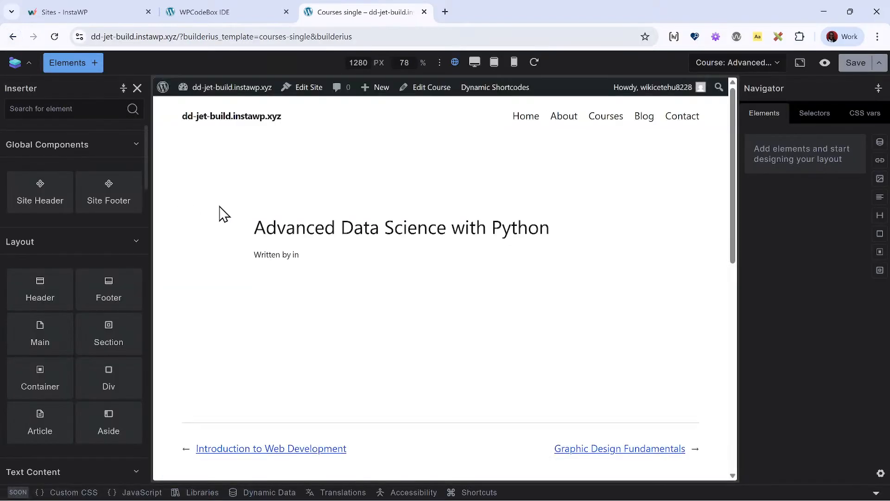
left_click(813, 117)
left_click(769, 120)
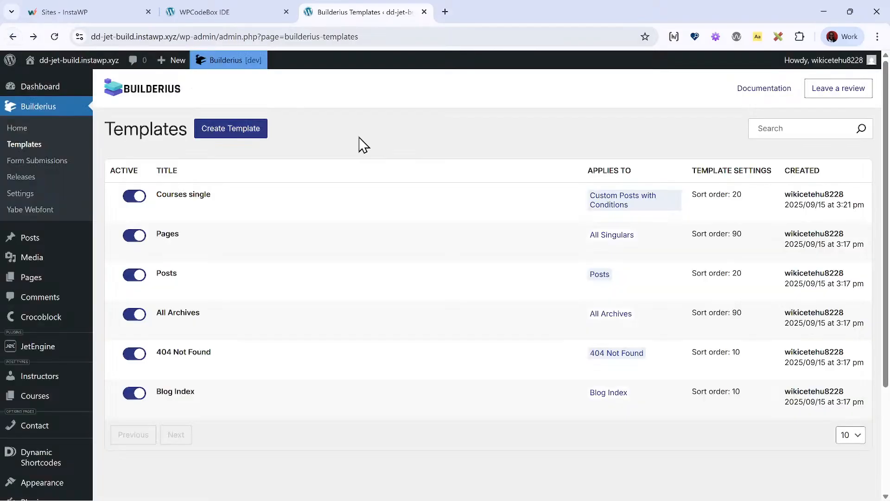
- Delete the Courses single template and start a new template with Custom Posts as its location, using the advanced settings
left_click(355, 207)
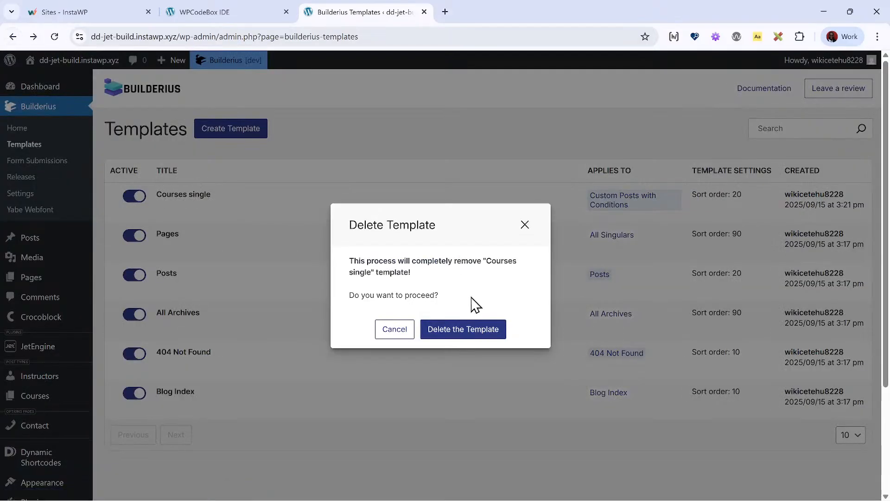
left_click(456, 330)
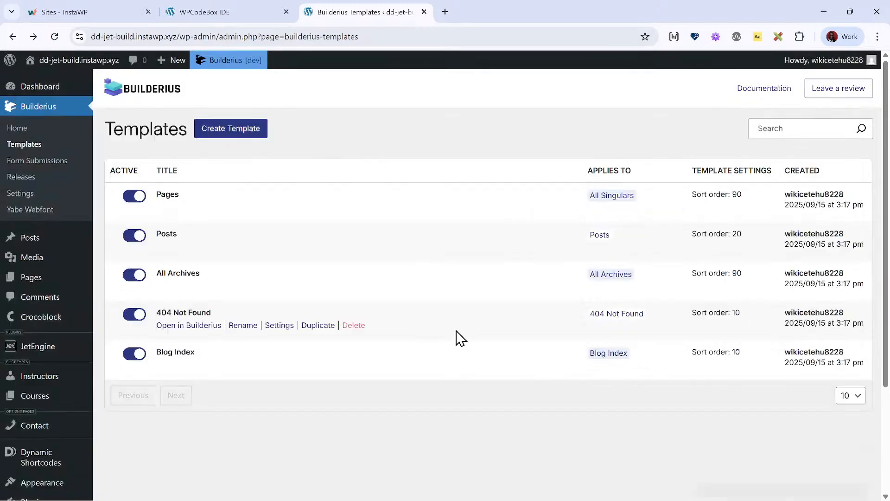
left_click(229, 134)
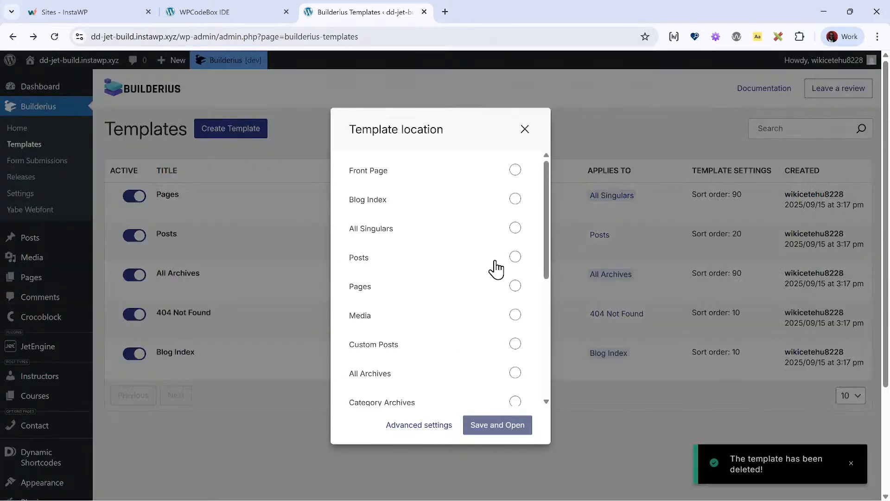
scroll(501, 278, "down", 1)
left_click(515, 286)
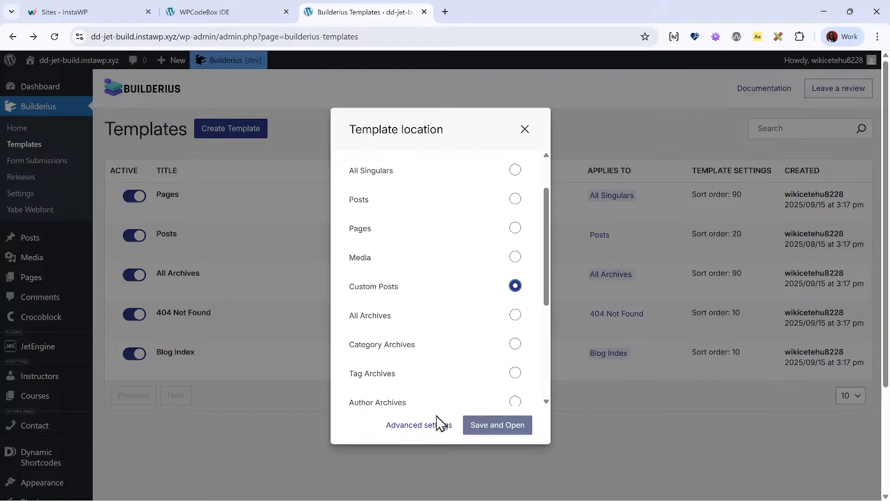
left_click(426, 427)
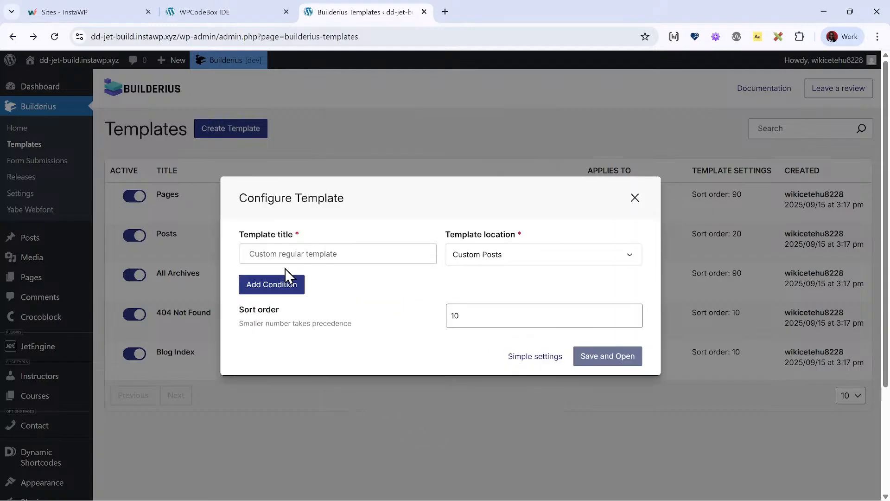
- Title the template Courses single, add the condition Post Type Is Course, and save and open it
left_click(302, 259)
type("Courses single")
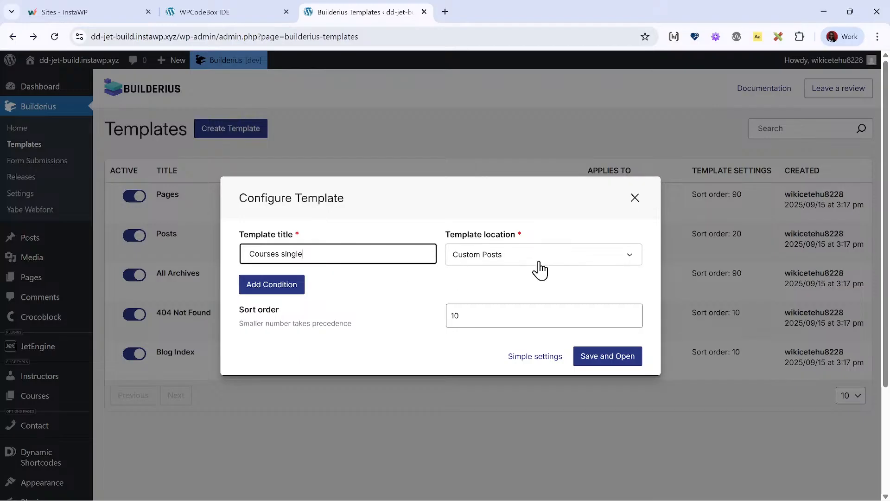
left_click(267, 287)
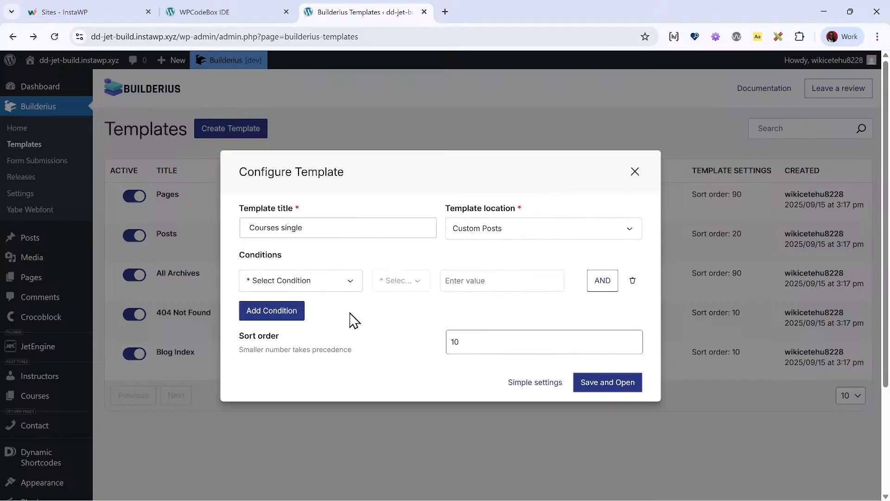
left_click(332, 285)
left_click(318, 361)
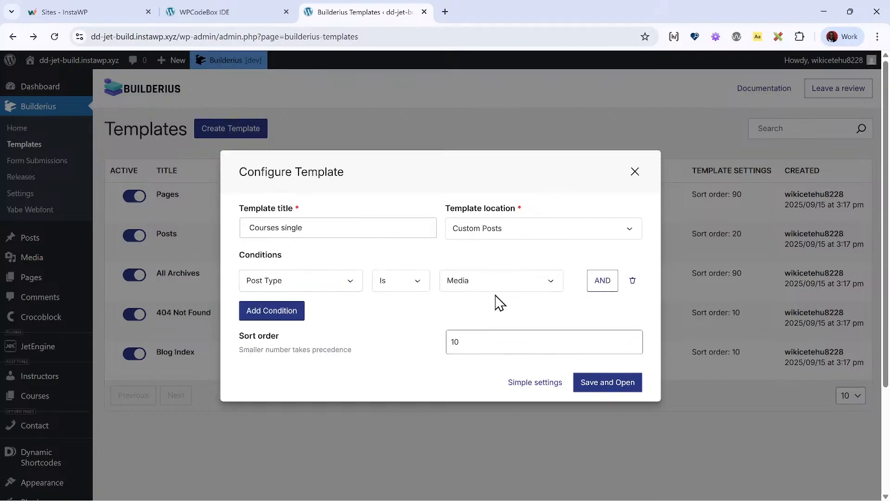
left_click(499, 287)
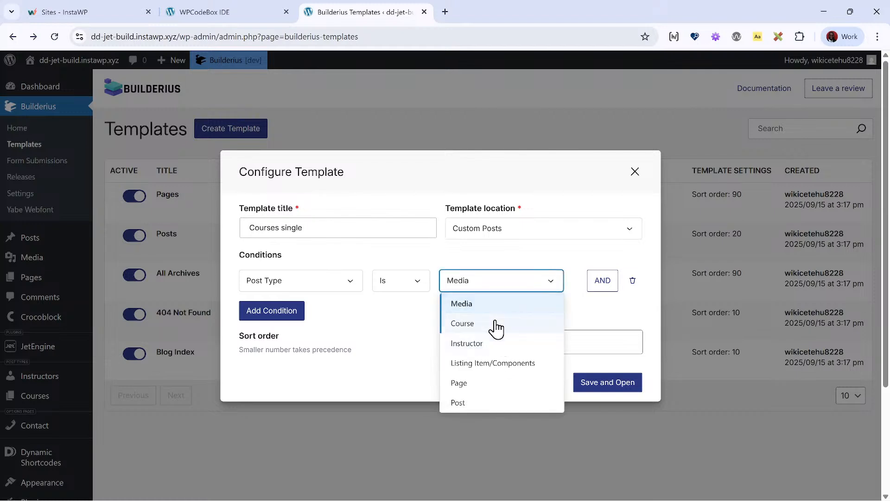
left_click(482, 325)
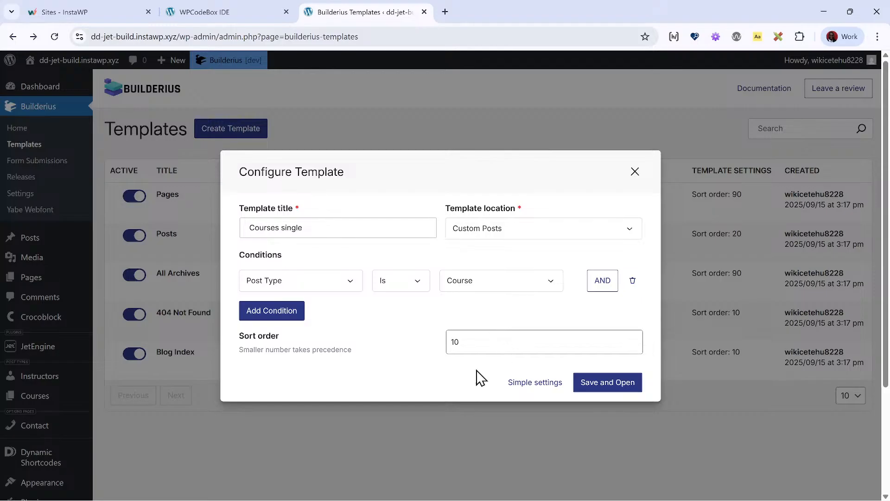
left_click(585, 388)
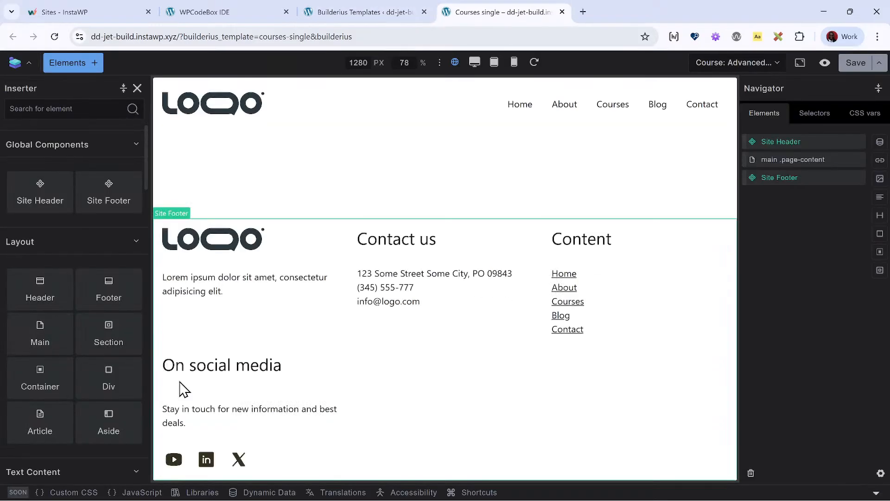
left_click(802, 160)
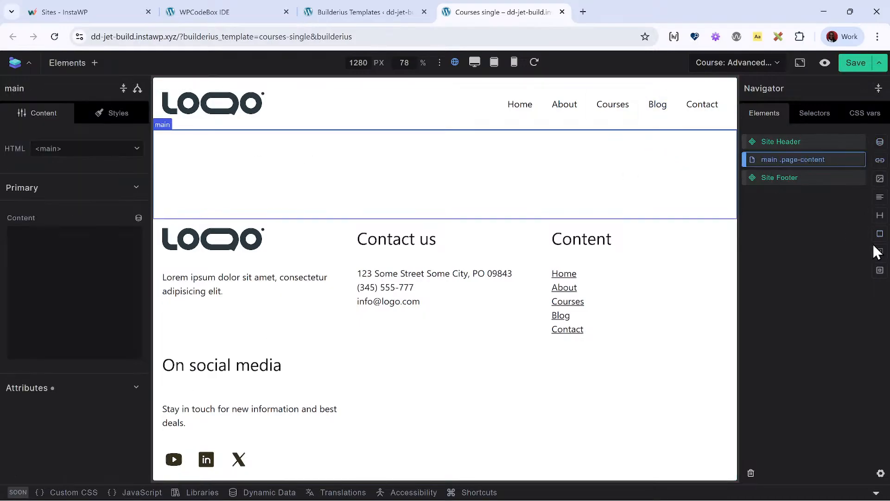
left_click(879, 215)
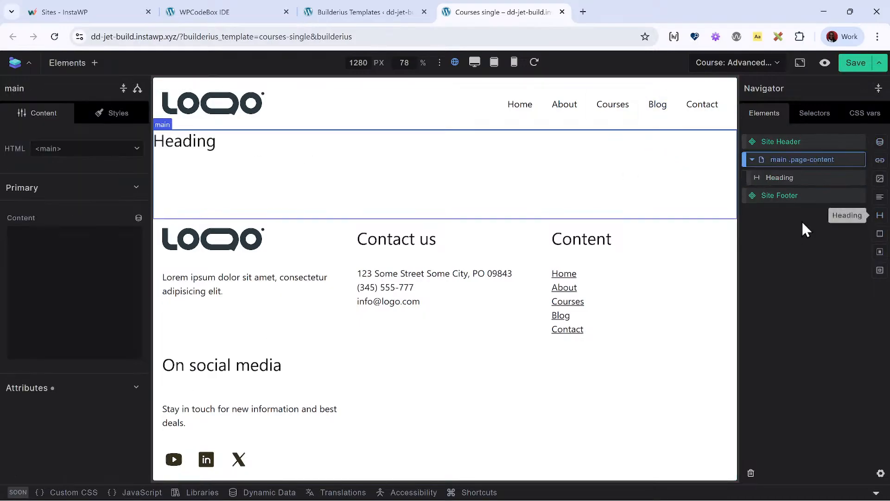
right_click(796, 183)
left_click(812, 288)
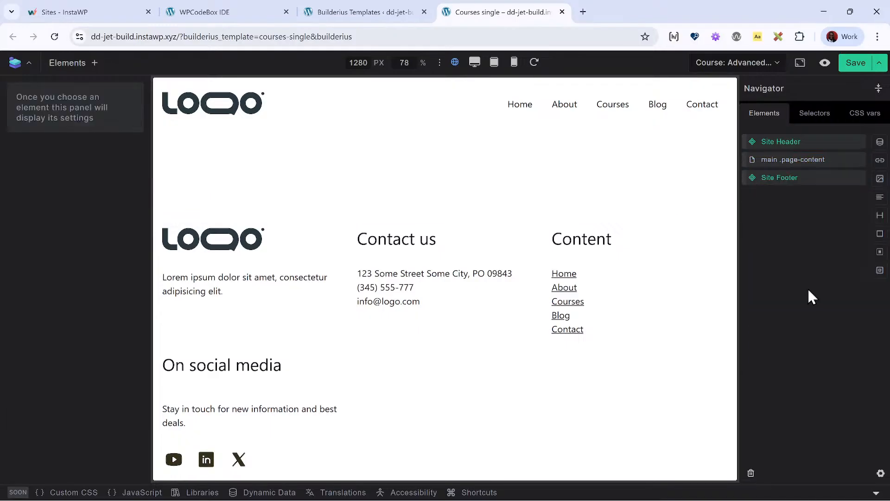
- Add a section to the main element and insert a heading and six paragraphs in its container
left_click(813, 161)
left_click(880, 269)
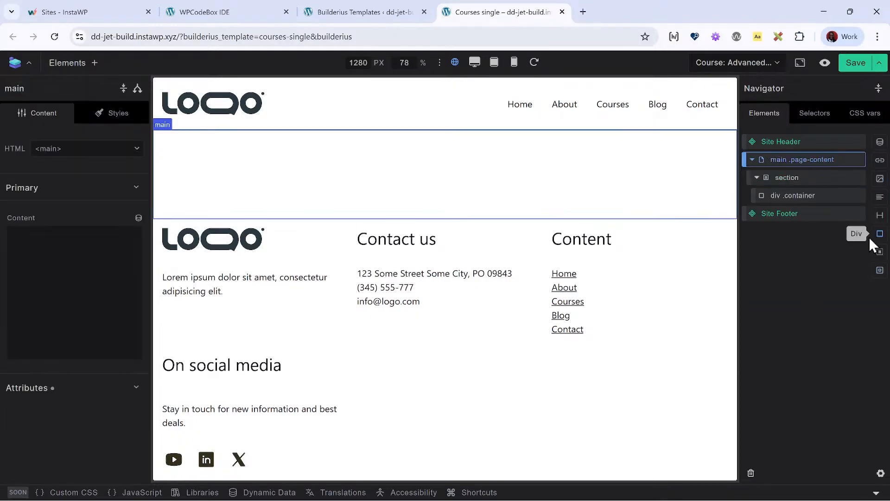
left_click(809, 197)
left_click(879, 215)
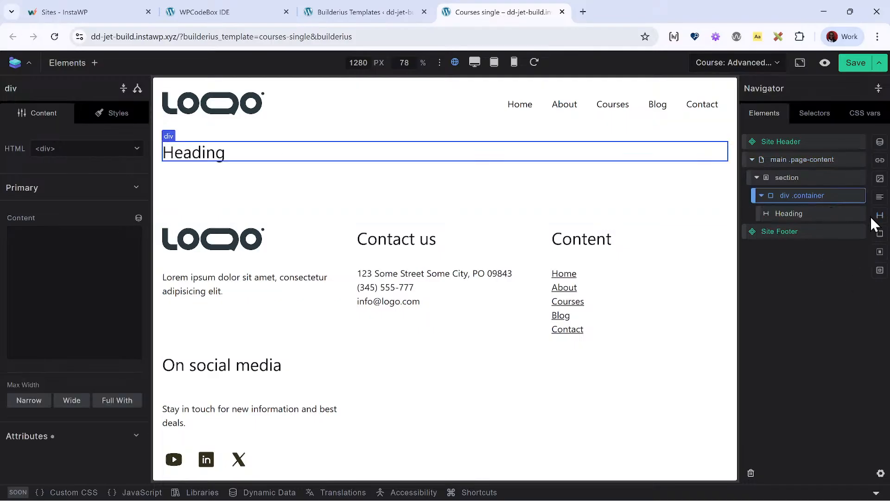
left_click(880, 197)
left_click(880, 196)
left_click(879, 197)
left_click(879, 196)
left_click(880, 196)
left_click(879, 197)
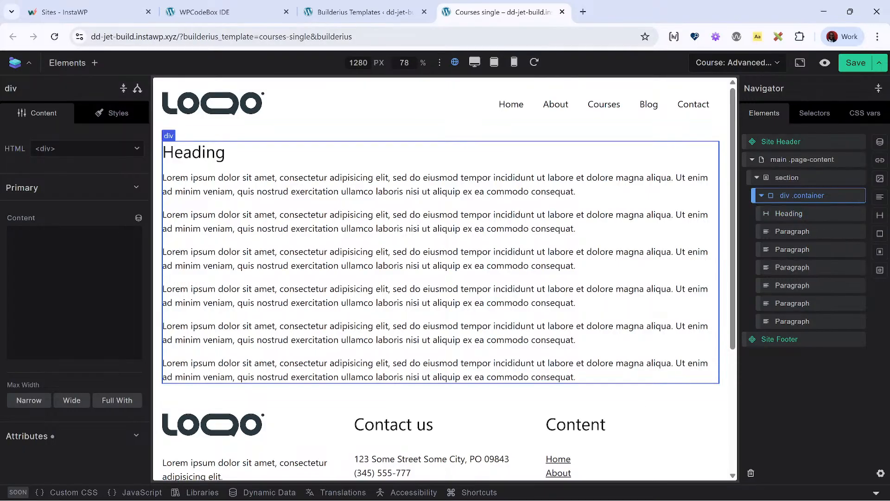
- Replace the heading's text with the dynamic tag [[wp.post.title]] and set its heading level to H1
left_click(809, 218)
triple_click(52, 276)
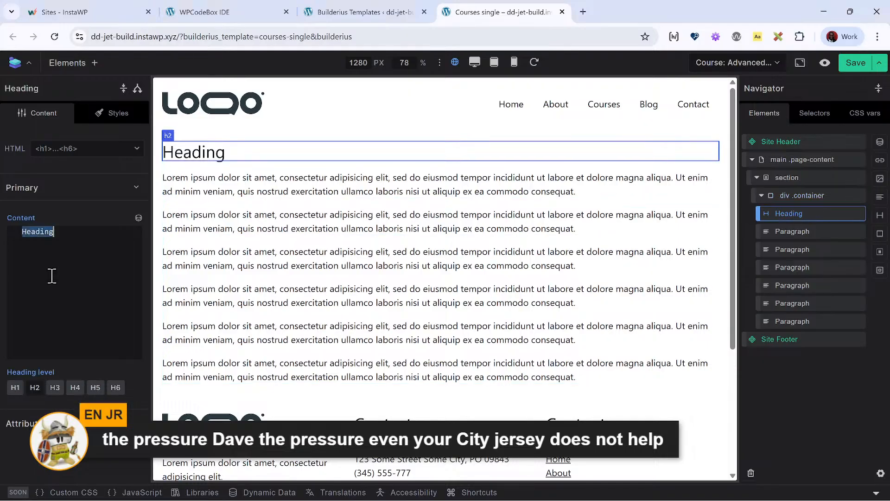
key("BackSpace")
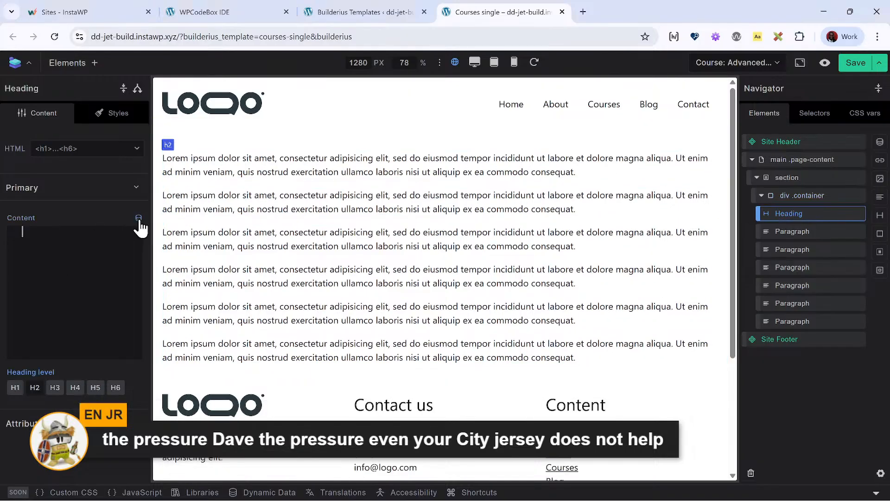
left_click(138, 218)
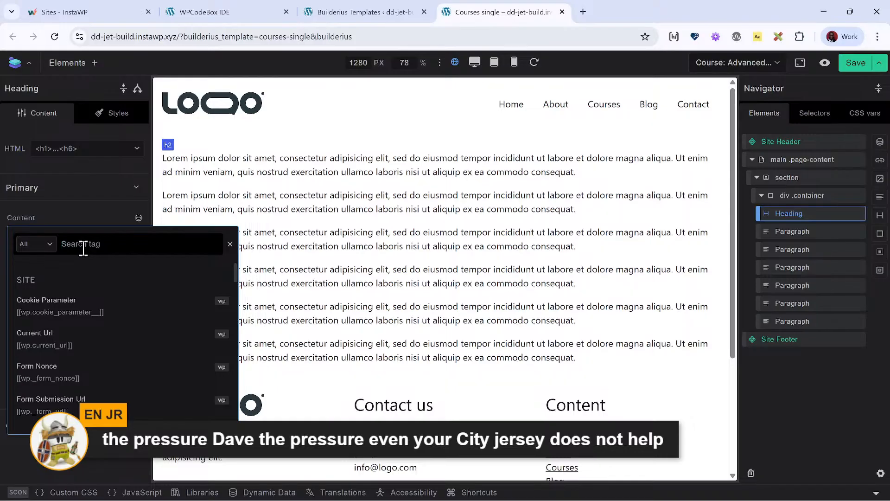
type("title")
left_click(79, 369)
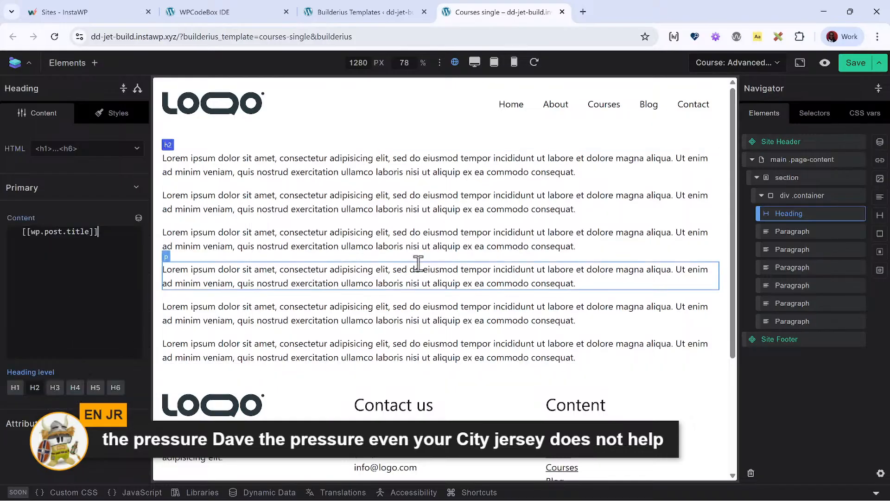
left_click(13, 390)
- Clear the placeholder text from the content of the first paragraph below the heading
left_click(799, 232)
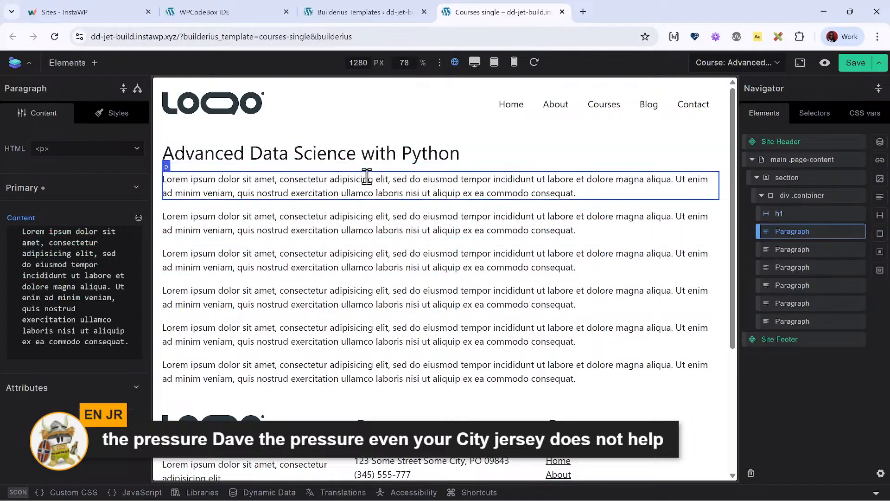
double_click(105, 326)
key("ctrl+a")
key("BackSpace")
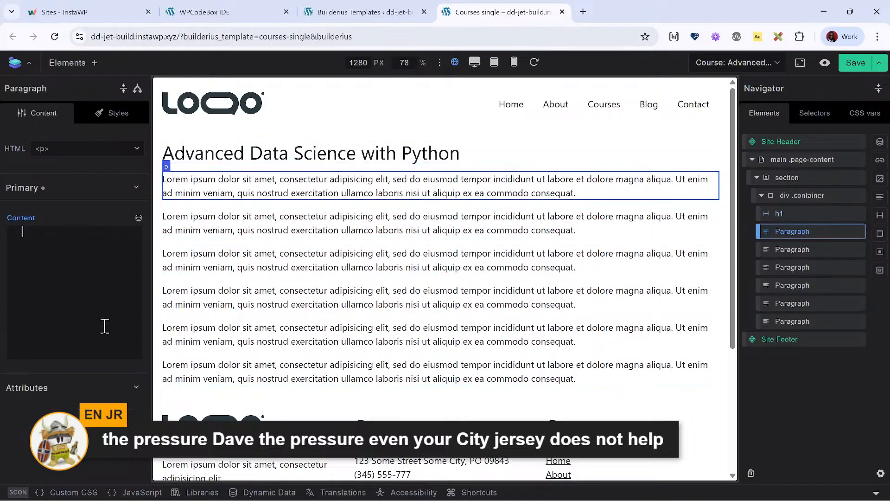
- Open JetEngine's Post Types in a new tab and examine the meta fields of the Courses post type
left_click(336, 13)
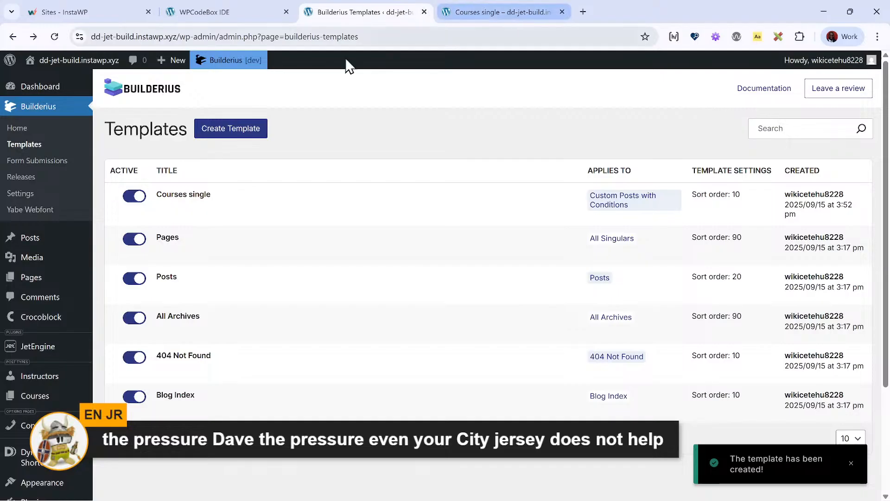
scroll(49, 354, "down", 3)
mouse_move(62, 205)
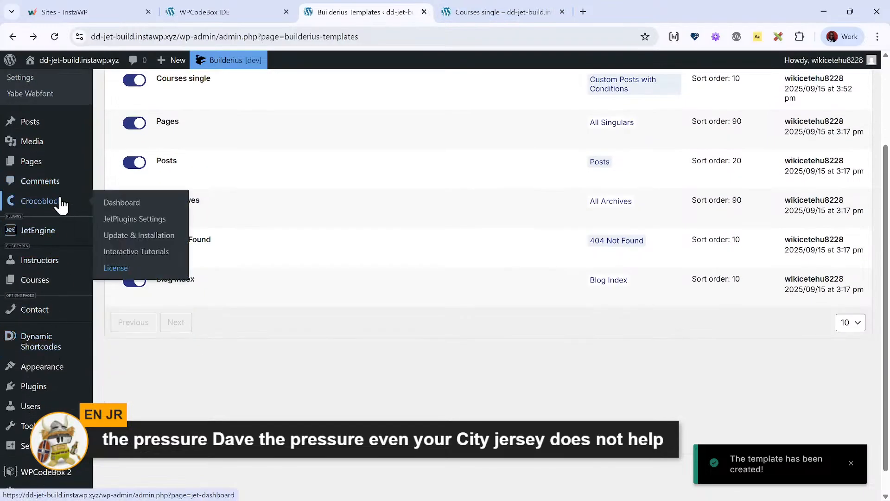
mouse_move(63, 238)
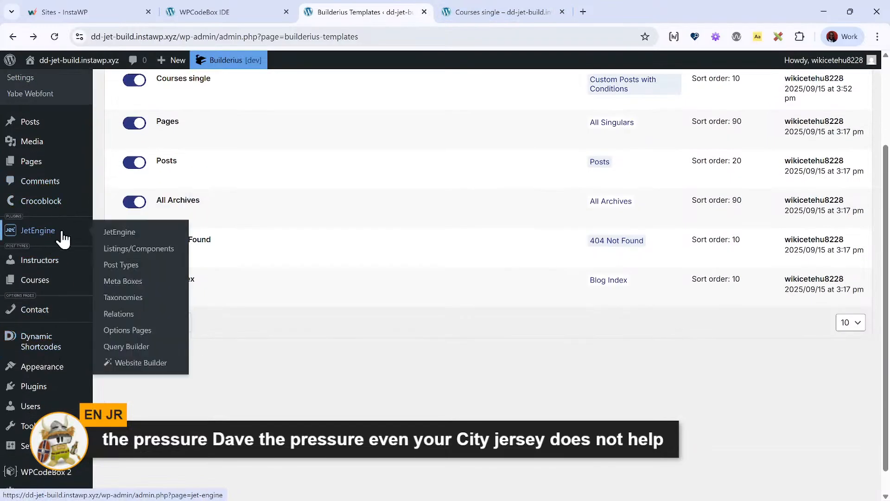
right_click(152, 267)
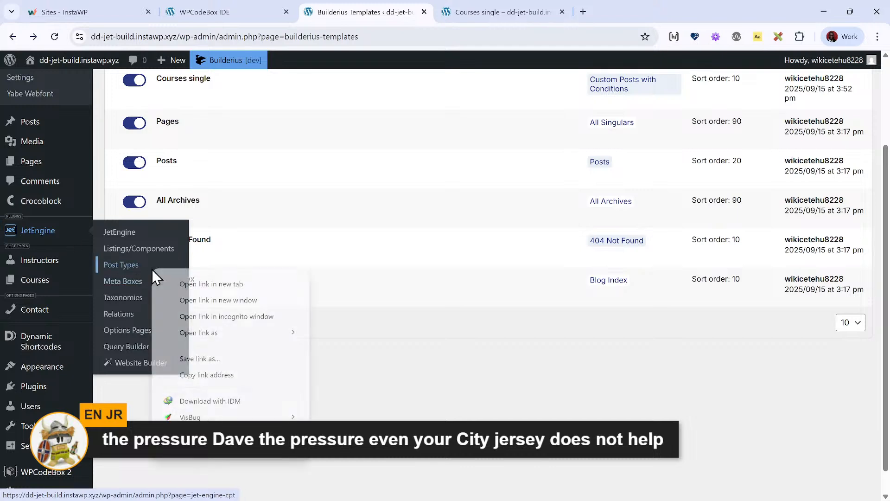
left_click(188, 285)
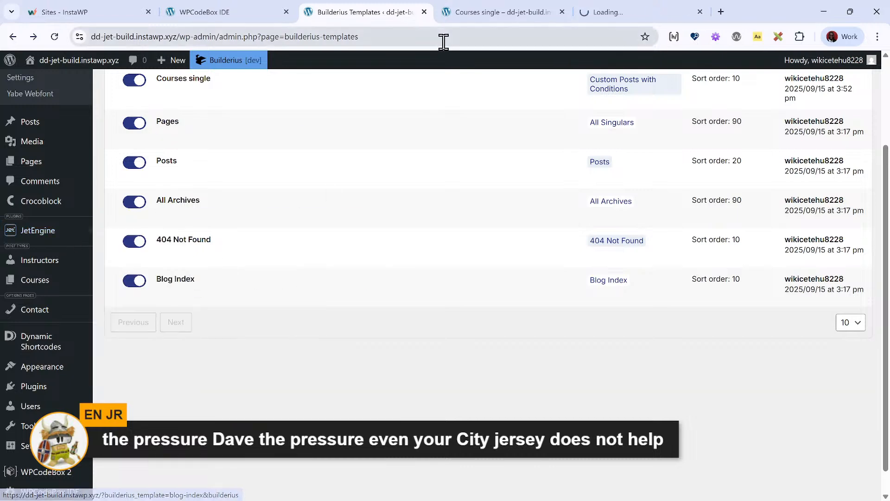
left_click(636, 13)
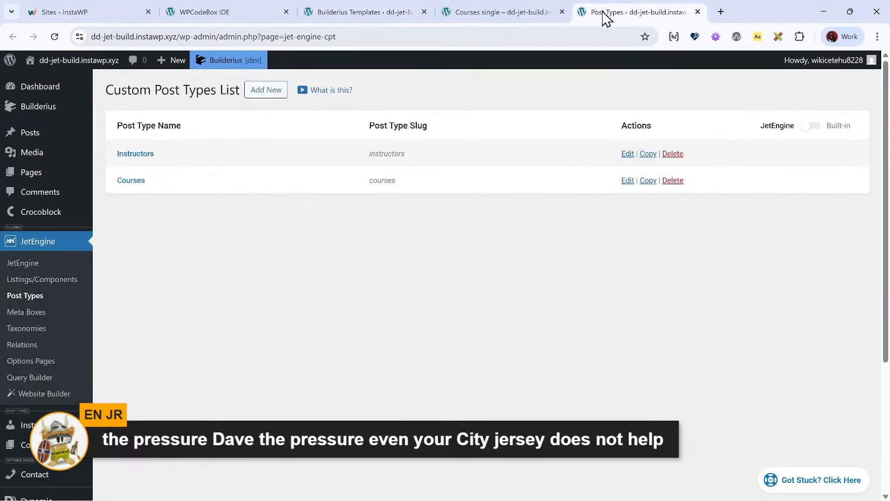
left_click(132, 183)
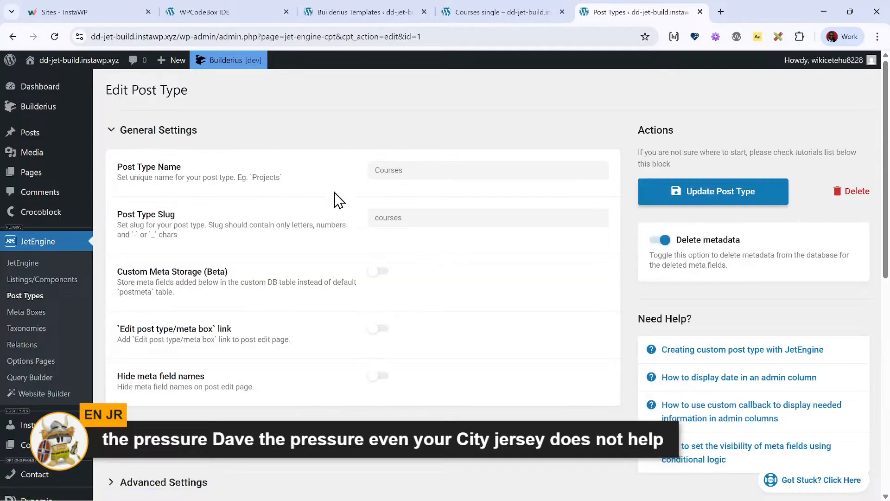
scroll(337, 199, "down", 10)
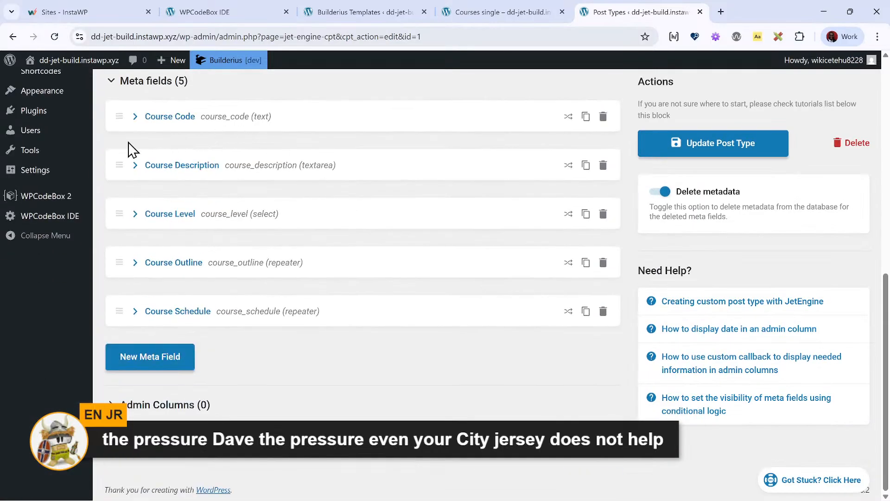
- Open the Project Management Professional (PMP) Certification course for editing from the Courses list and copy the course_code field name
scroll(90, 187, "up", 3)
mouse_move(86, 185)
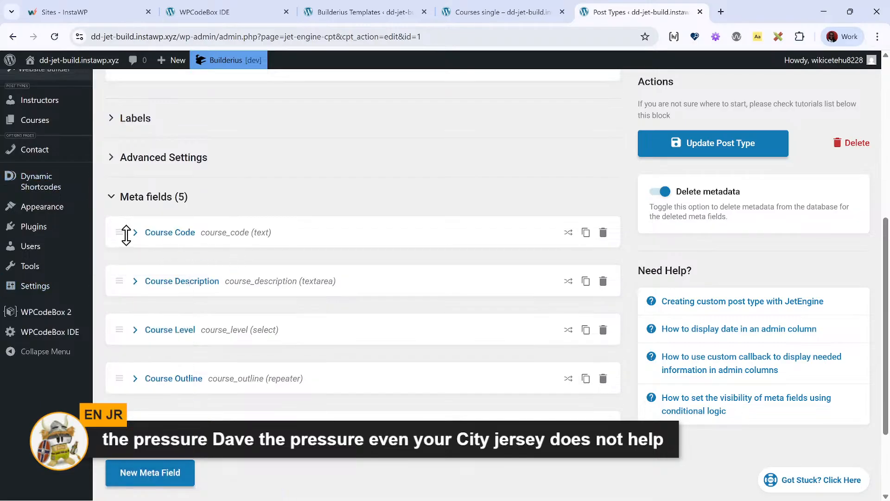
scroll(139, 246, "up", 3)
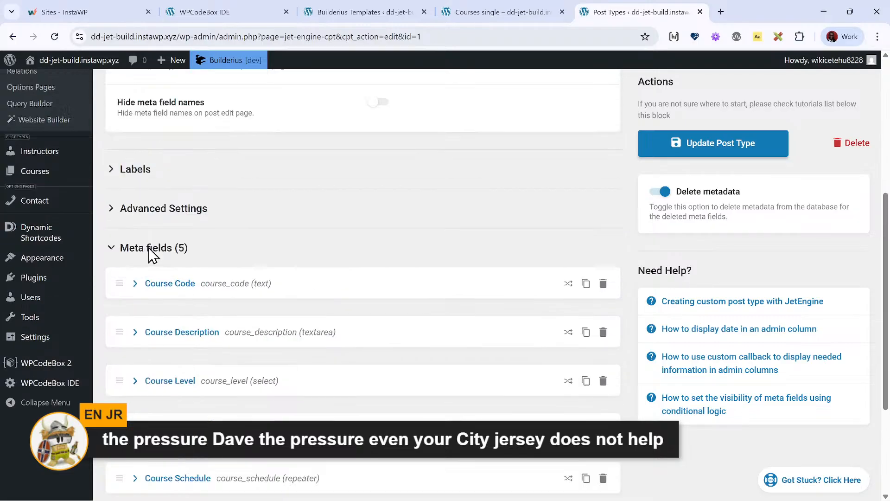
mouse_move(64, 247)
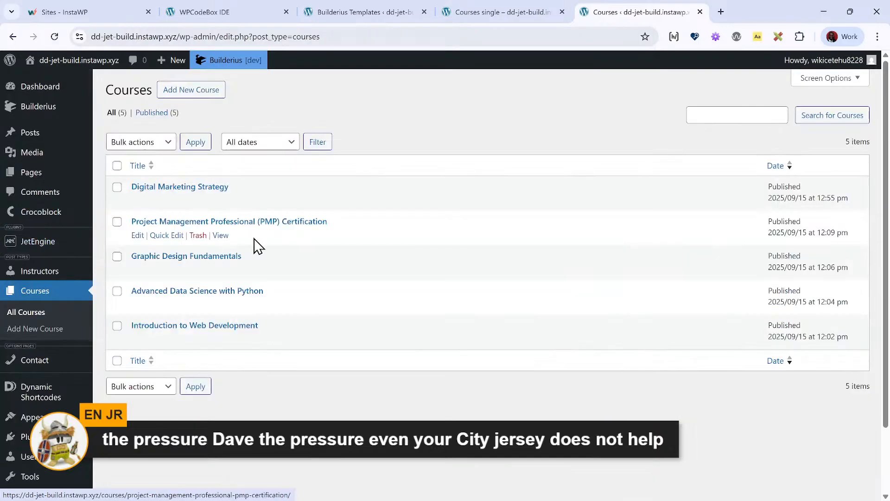
left_click(184, 224)
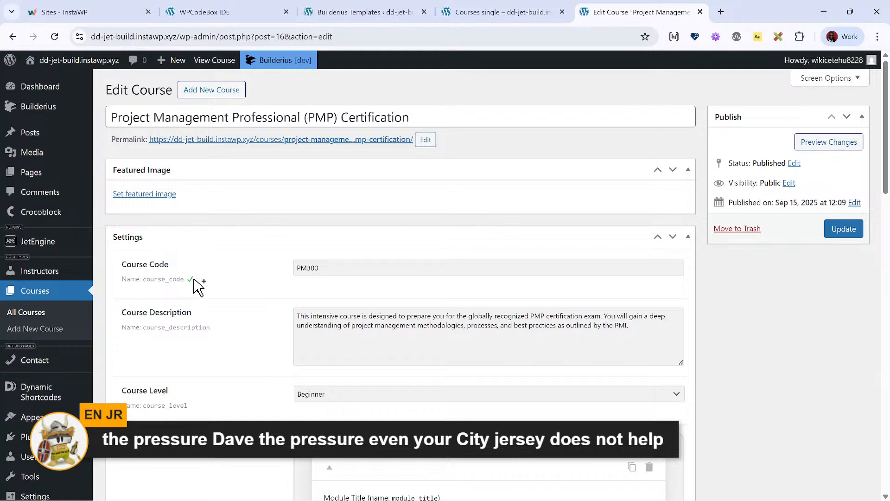
- In the Courses single template, try to paste a field name into the empty paragraph's post Meta Field tag, allowing clipboard access
left_click(522, 10)
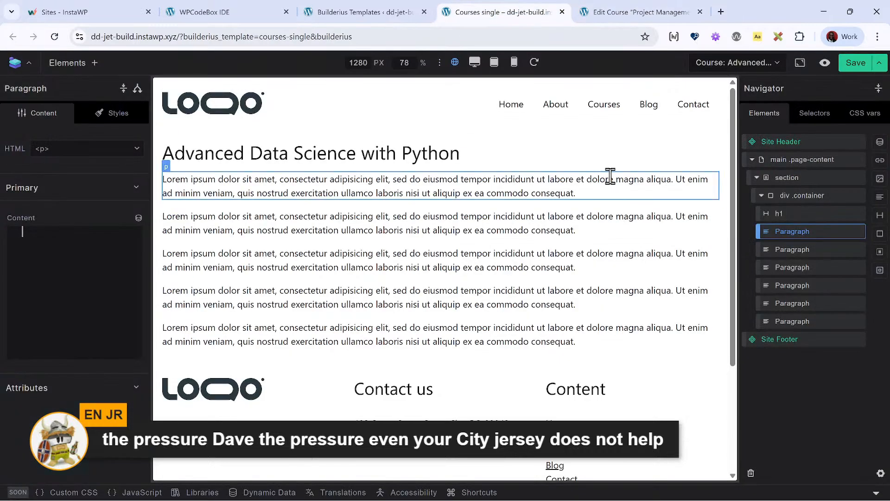
left_click(138, 217)
type("meta")
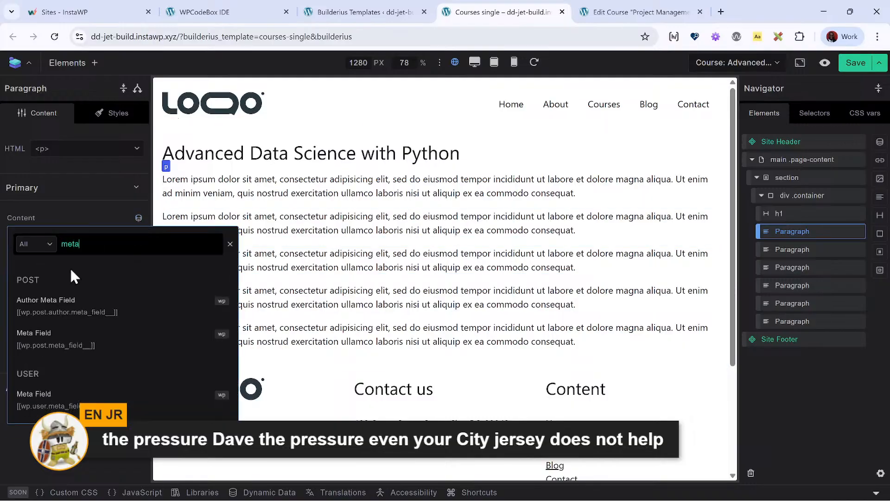
left_click(40, 343)
left_click(73, 383)
type("course_code")
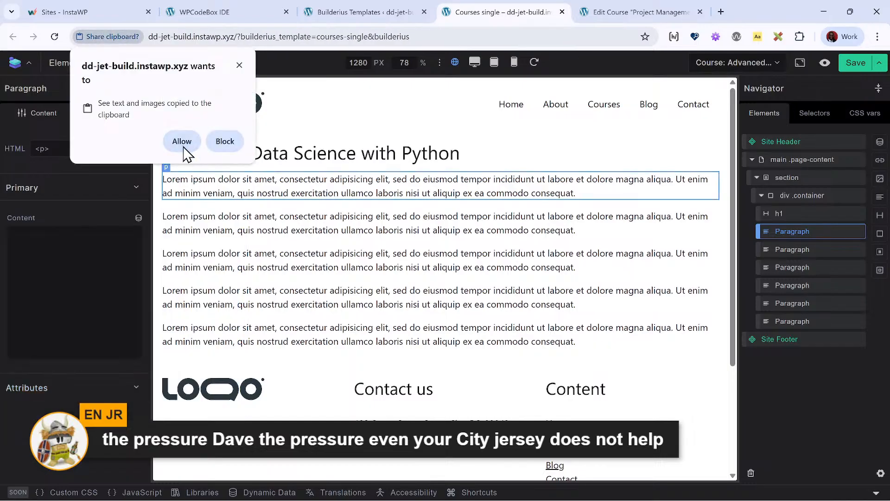
left_click(184, 143)
- Insert the post Meta Field tag for course_code into the first paragraph's content and save the template
left_click(138, 218)
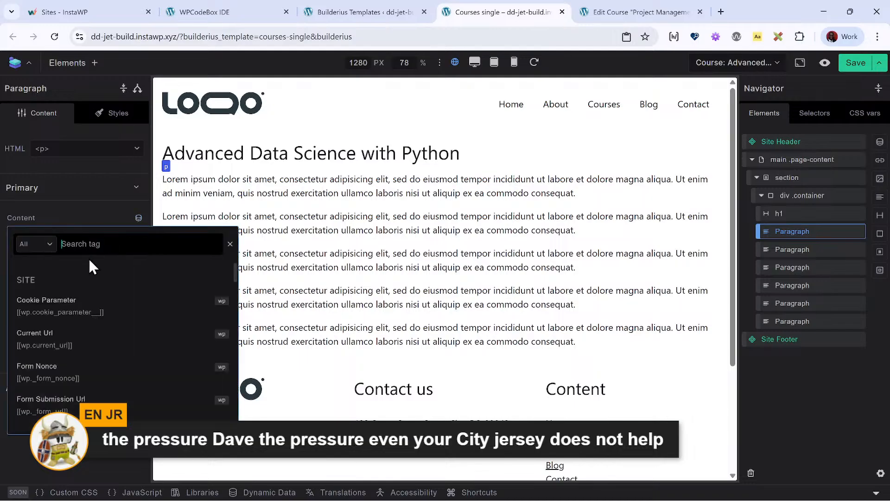
type("meta")
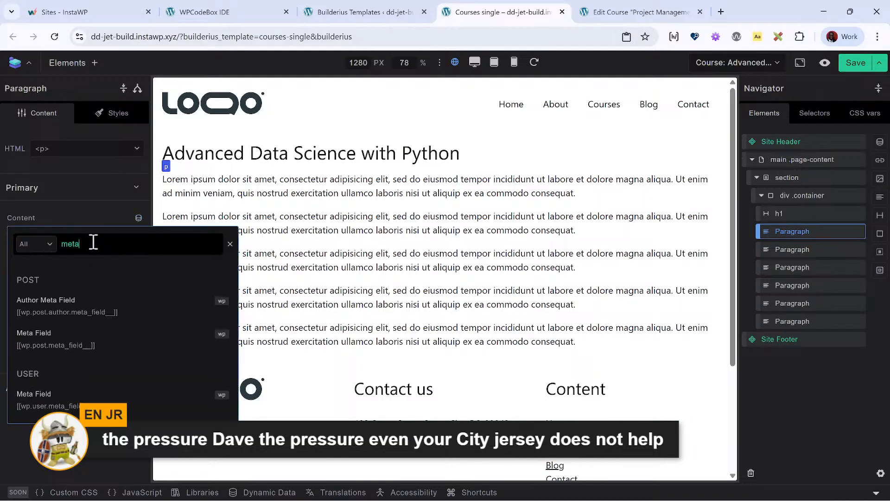
left_click(60, 341)
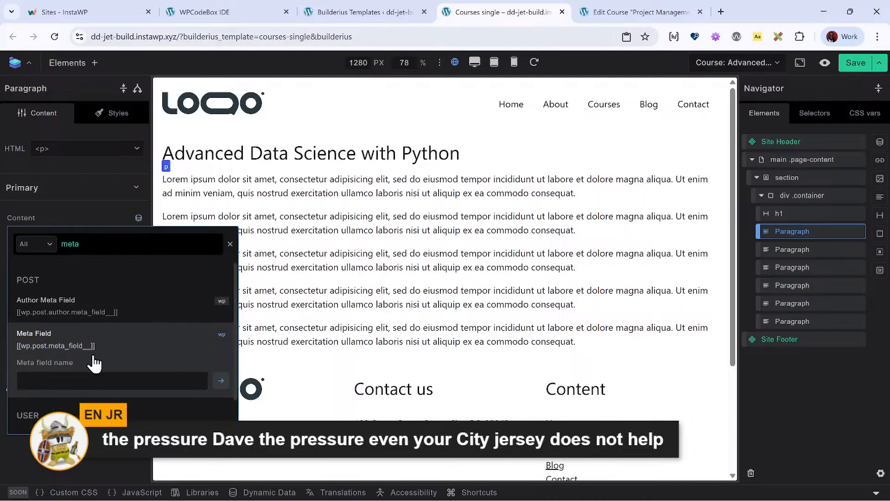
left_click(91, 373)
type("course_code")
key("Return")
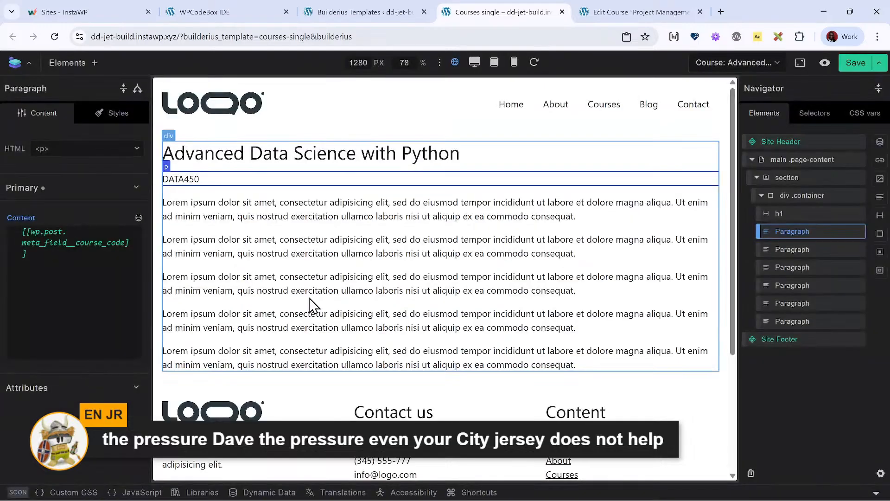
left_click(856, 63)
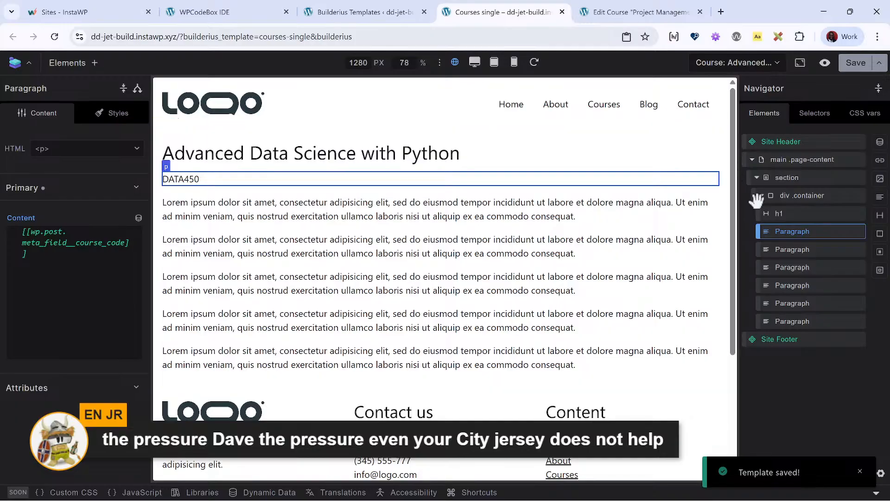
- Clear the placeholder text from the content of the paragraph directly below the course code
left_click(792, 249)
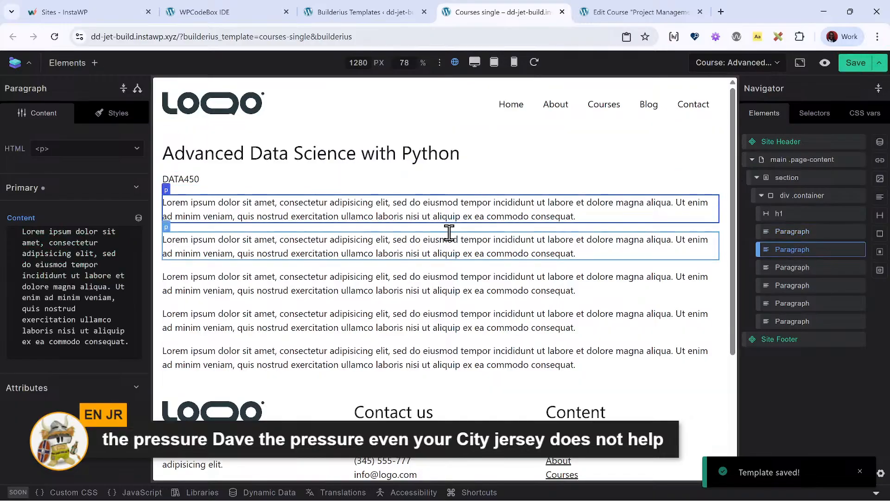
triple_click(76, 328)
key("BackSpace")
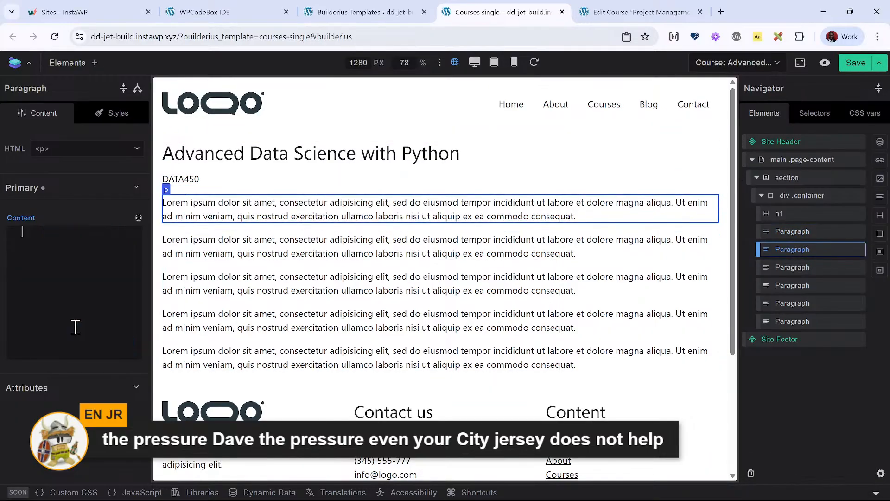
- Duplicate the paragraph that holds the course_code tag
left_click(816, 234)
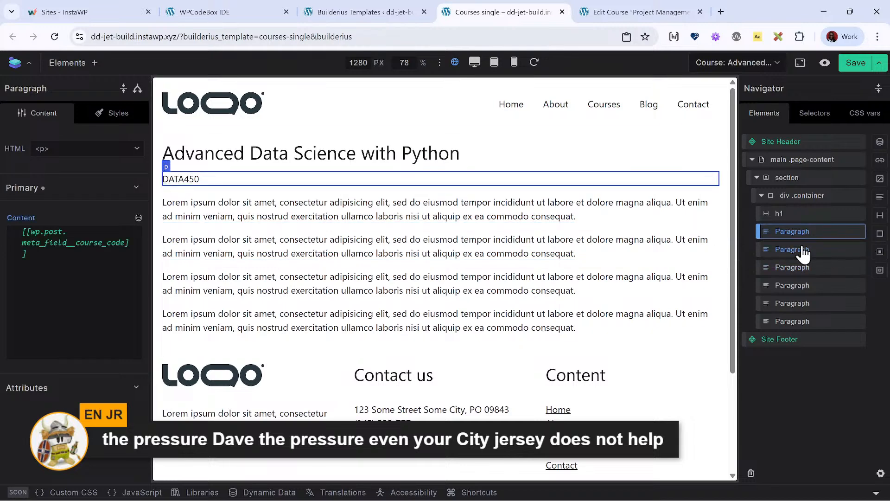
left_click(803, 250)
left_click(805, 236)
right_click(806, 237)
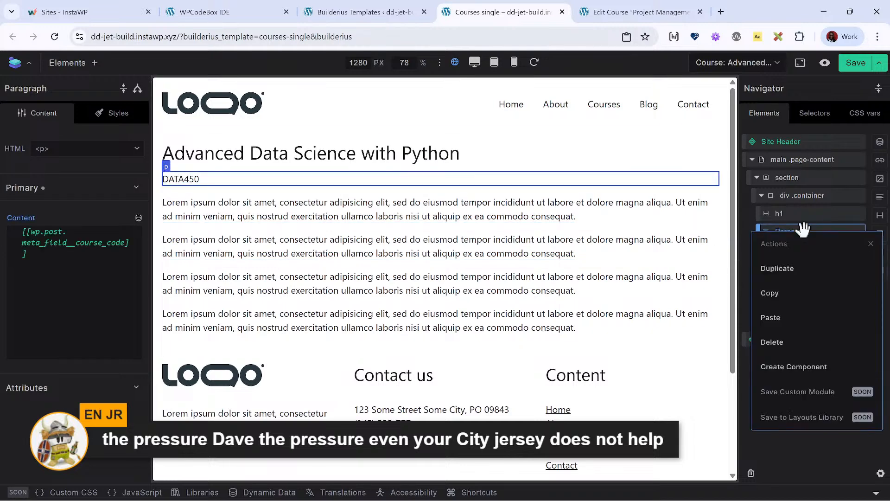
left_click(806, 268)
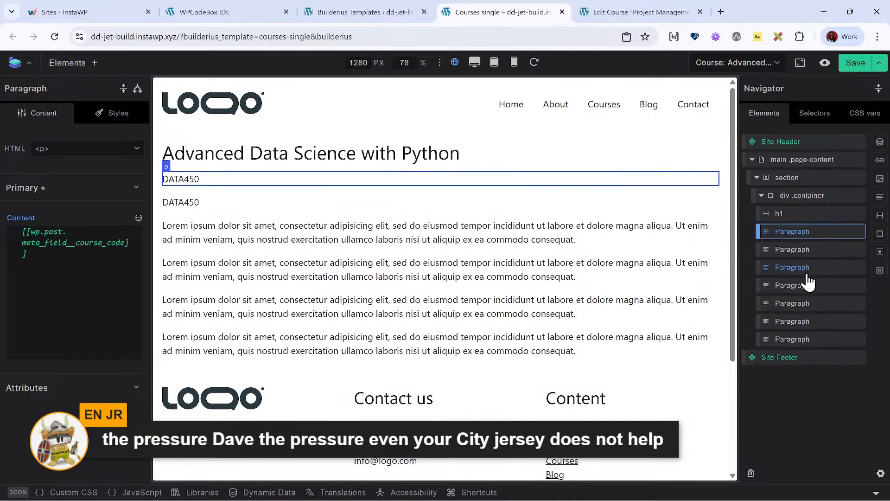
- Try to change the field name in the duplicated paragraph's tag from course_code to course_description, copied from the course edit page
left_click(651, 11)
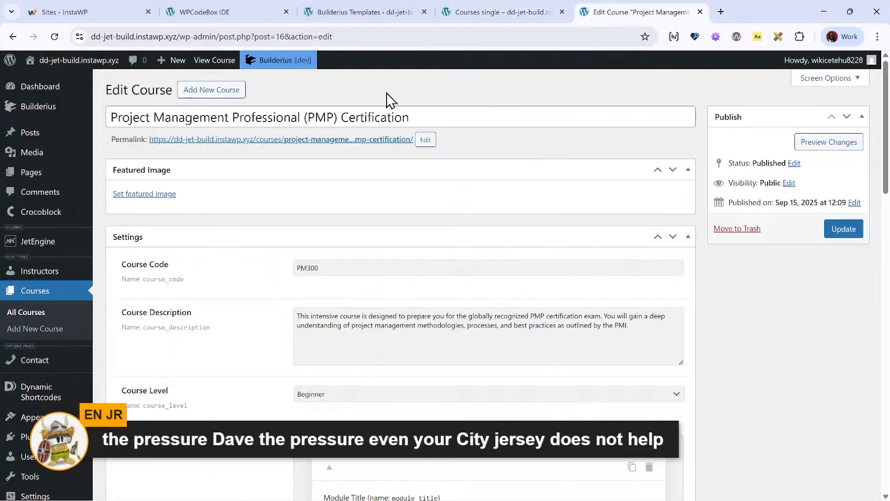
left_click(518, 11)
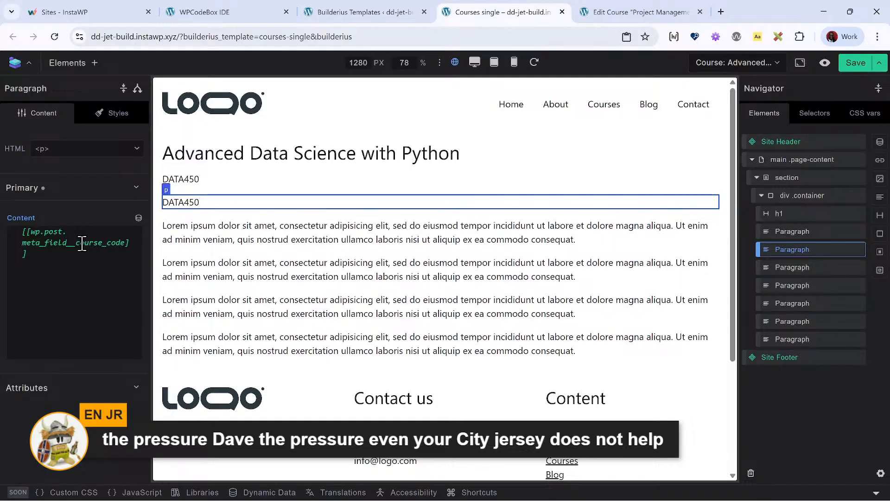
left_click_drag(77, 242, 130, 242)
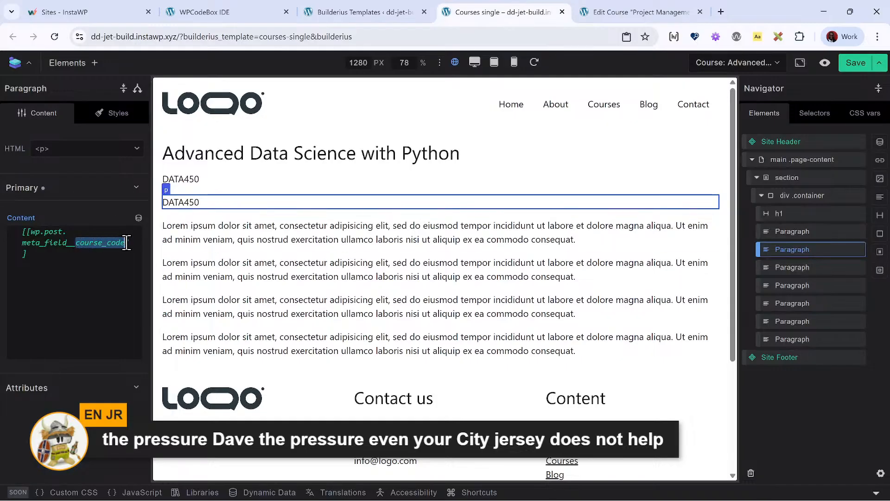
type("course_description")
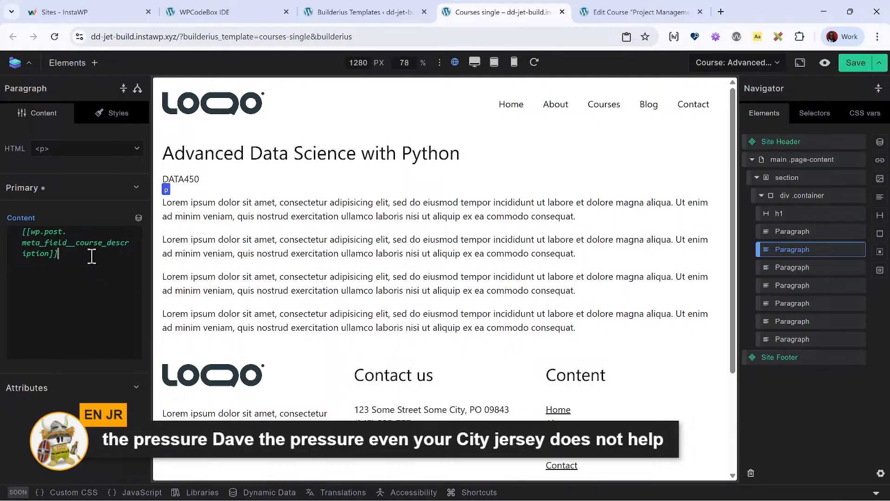
- Clear the duplicated paragraph's content and insert the post Meta Field tag with the field name course_description
left_click_drag(92, 256, 3, 227)
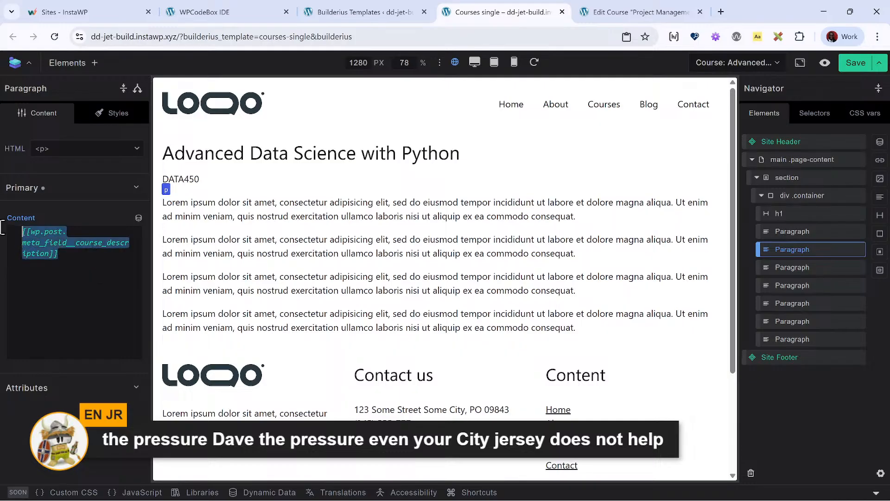
key("BackSpace")
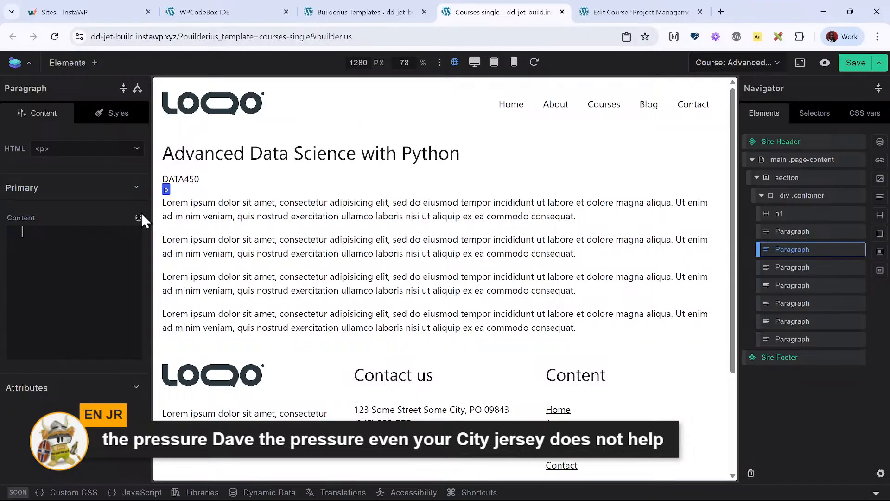
left_click(138, 218)
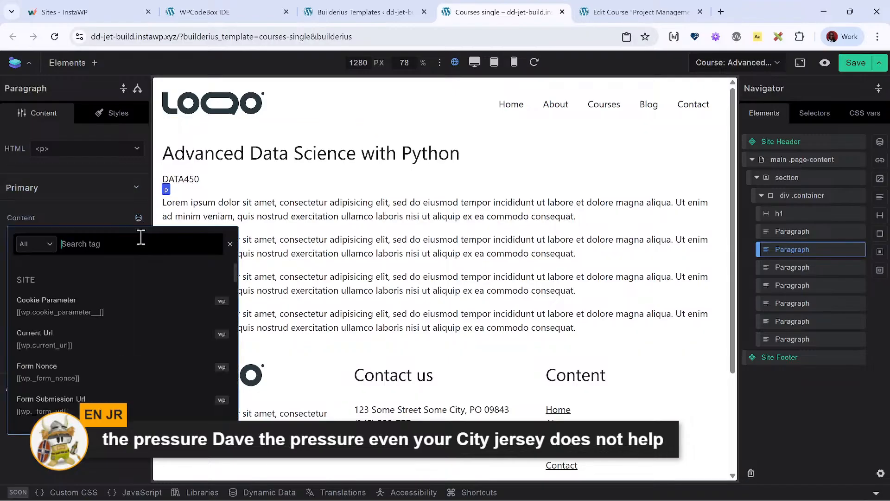
type("meta")
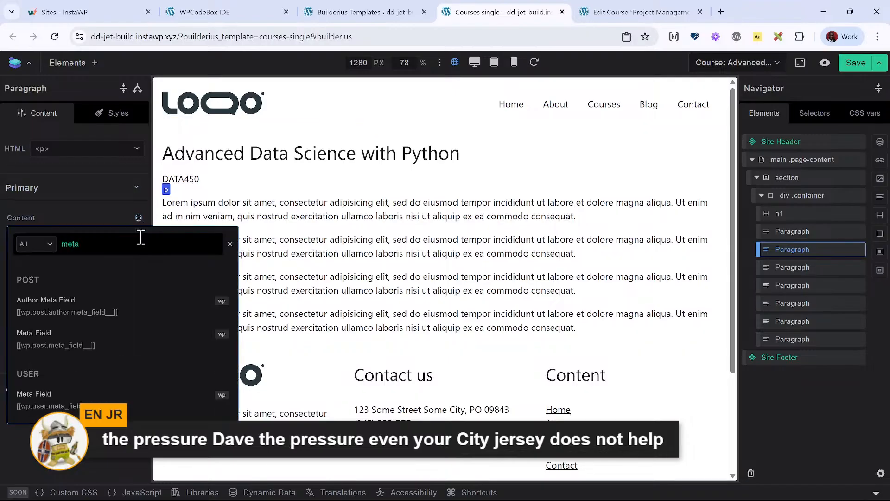
left_click(36, 333)
left_click(80, 384)
type("course_description")
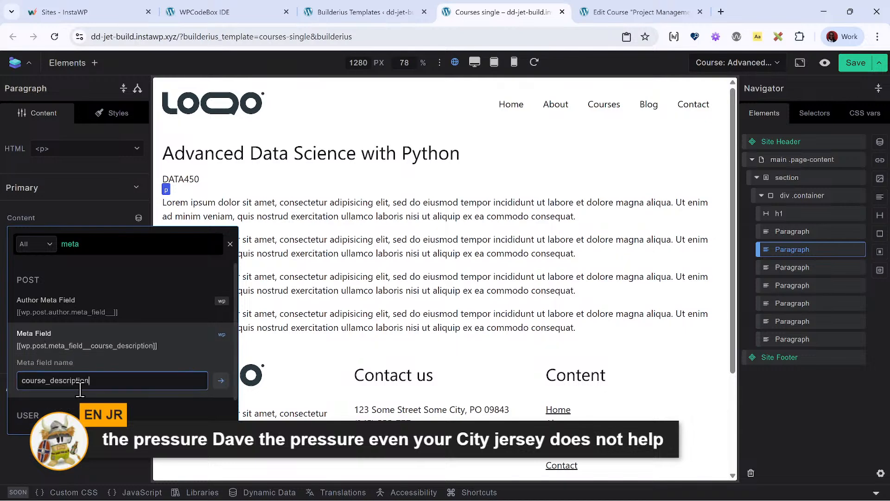
key("Return")
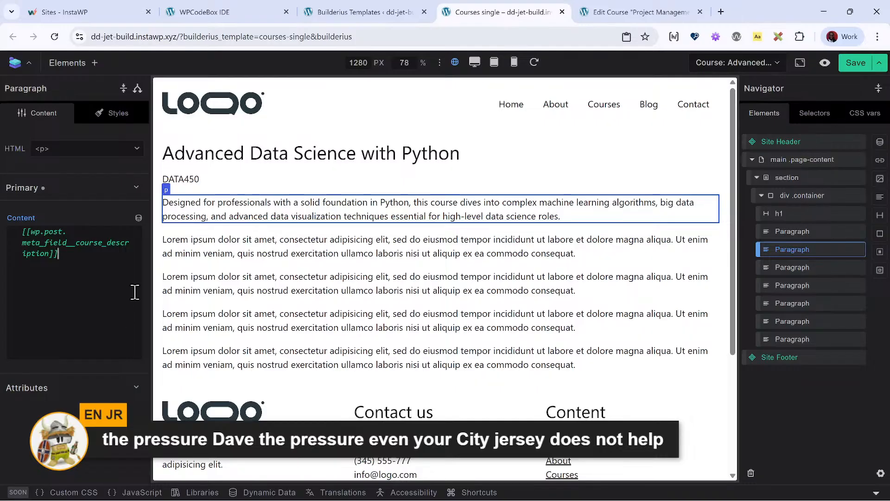
- Copy the course_level field name from the course edit page and clear the placeholder text of the paragraph below the course description
left_click(221, 244)
left_click(641, 12)
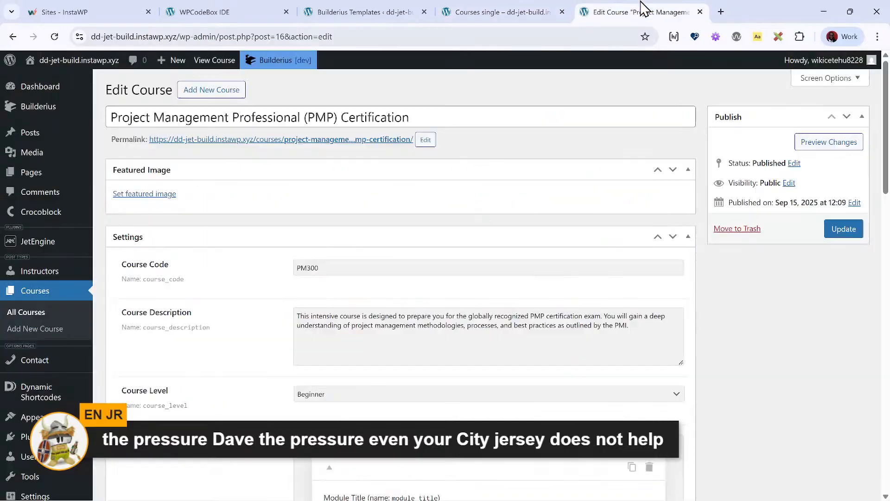
scroll(278, 343, "down", 3)
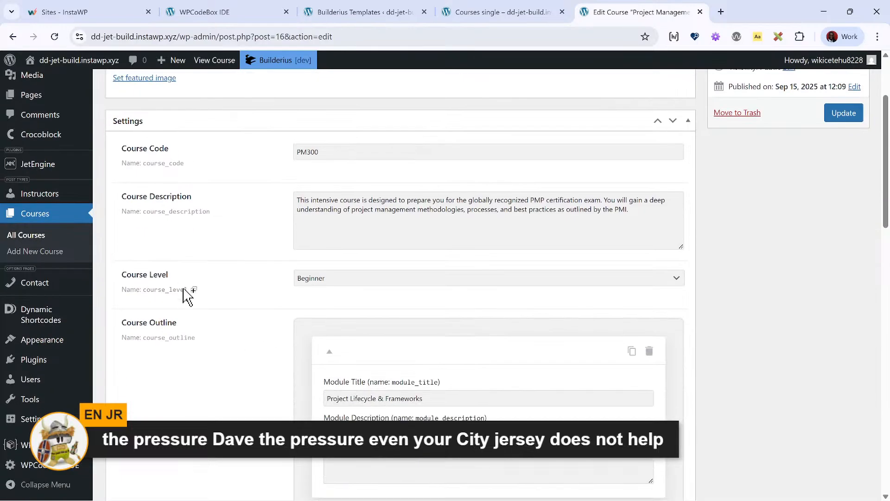
left_click(478, 11)
double_click(85, 320)
key("ctrl+a")
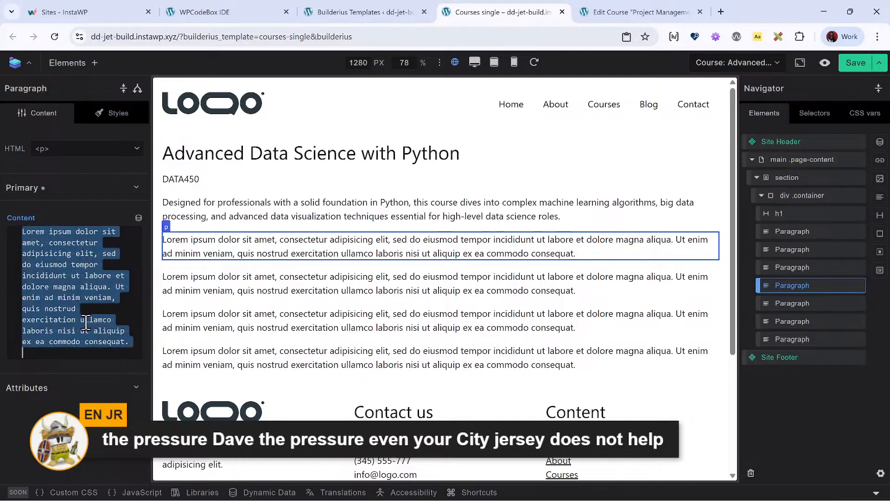
key("BackSpace")
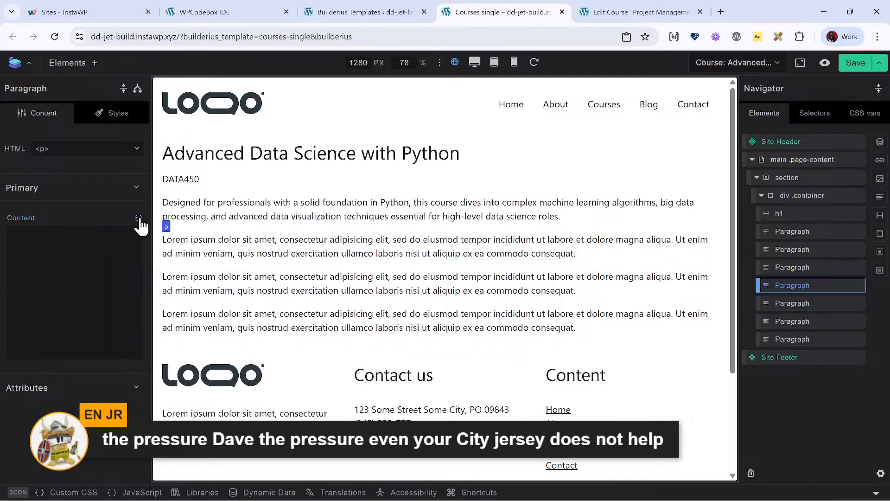
- Insert the post Meta Field tag with the field name course_level into the emptied paragraph
left_click(139, 218)
type("meta")
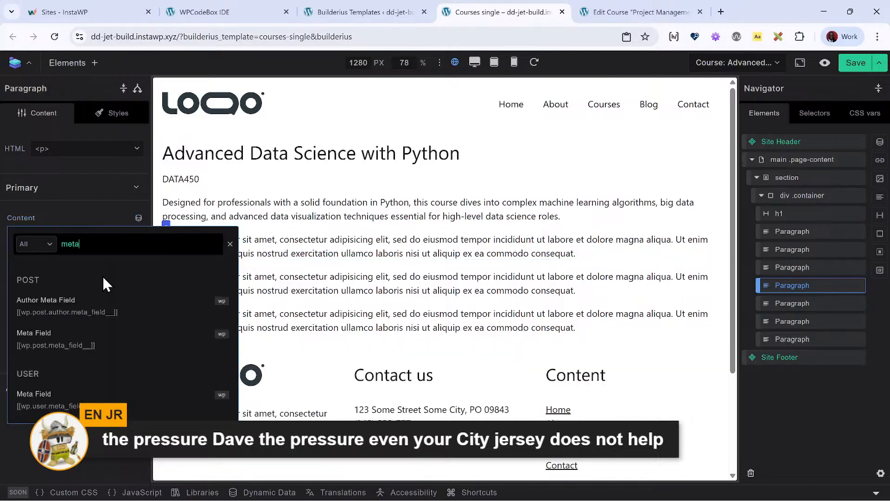
left_click(84, 336)
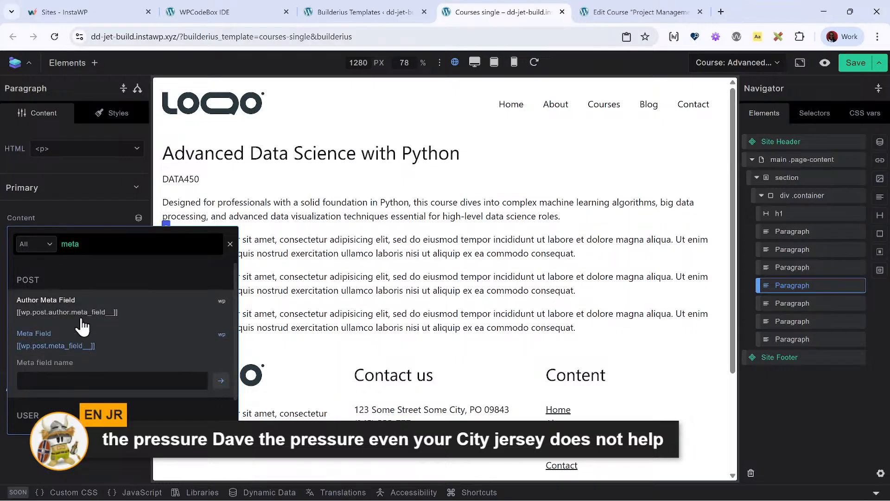
left_click(85, 380)
type("course_level")
key("Return")
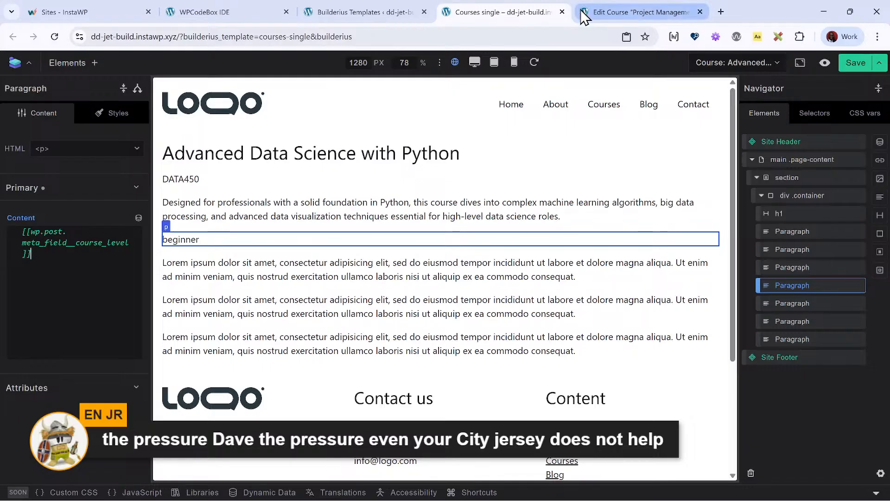
- Check the course outline repeater on the course edit page, and add a Collection to the template's container directly below the course level paragraph
left_click(601, 10)
scroll(288, 264, "down", 4)
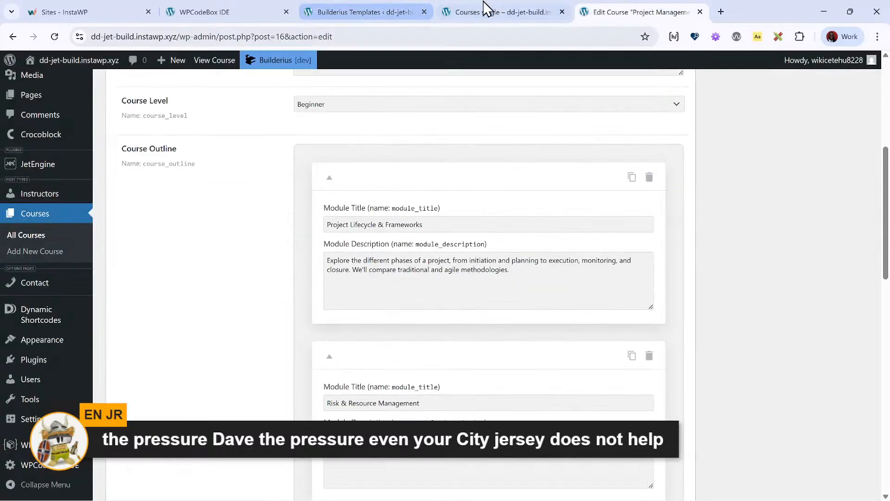
left_click(497, 10)
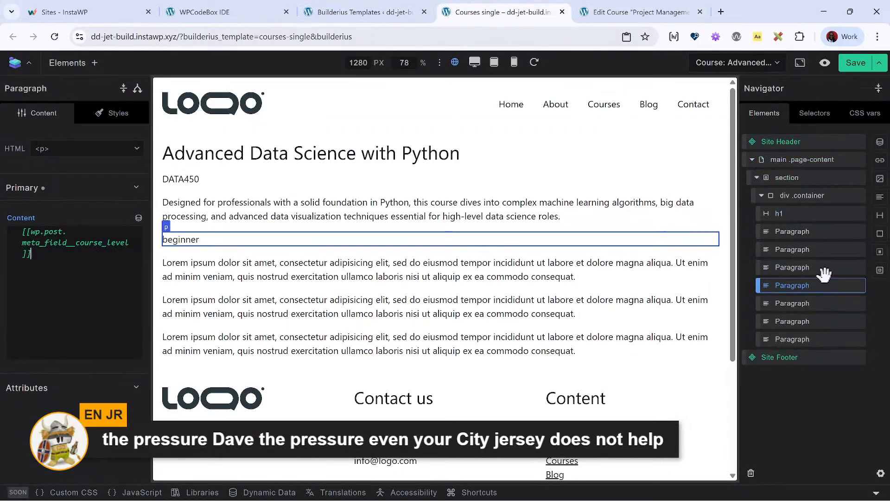
left_click(806, 204)
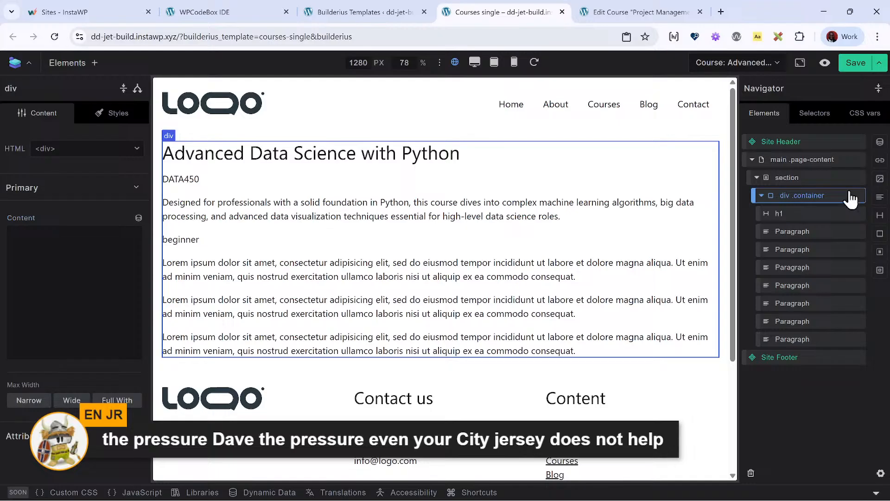
left_click(880, 141)
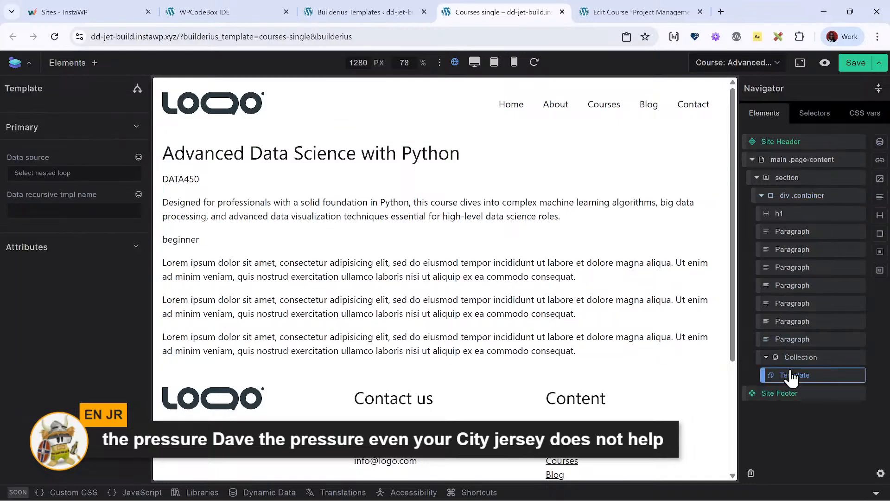
left_click_drag(796, 359, 805, 293)
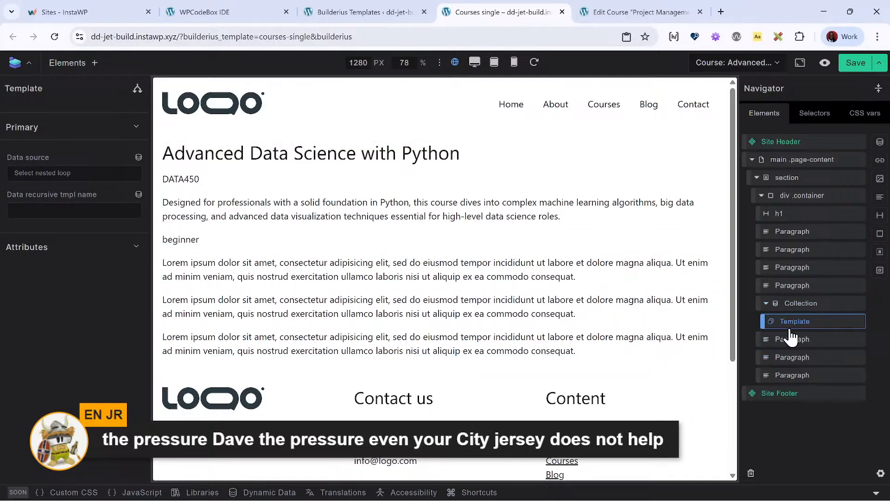
- Examine the dynamic data tags offered for the Collection's data source and close the tag list without choosing one
left_click(802, 304)
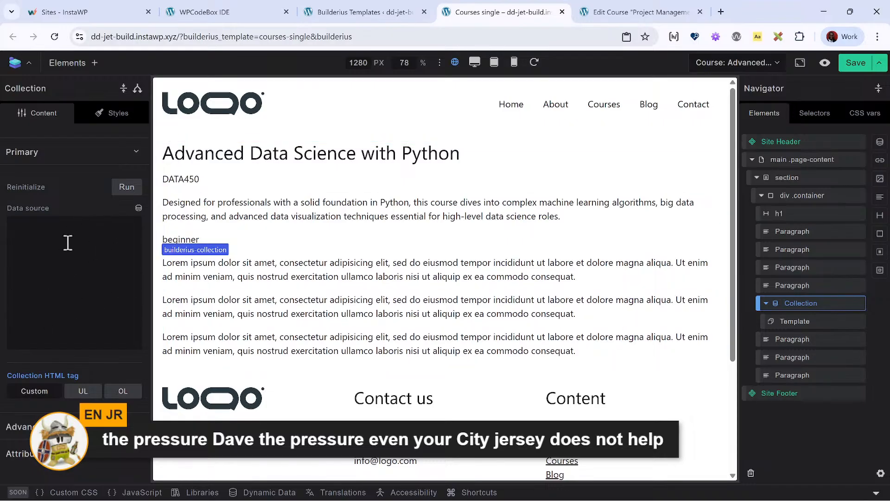
left_click(138, 207)
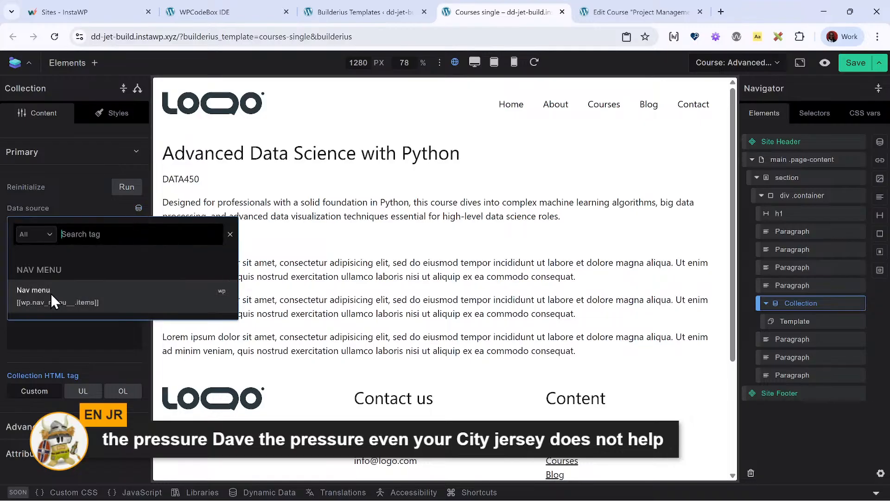
left_click(64, 344)
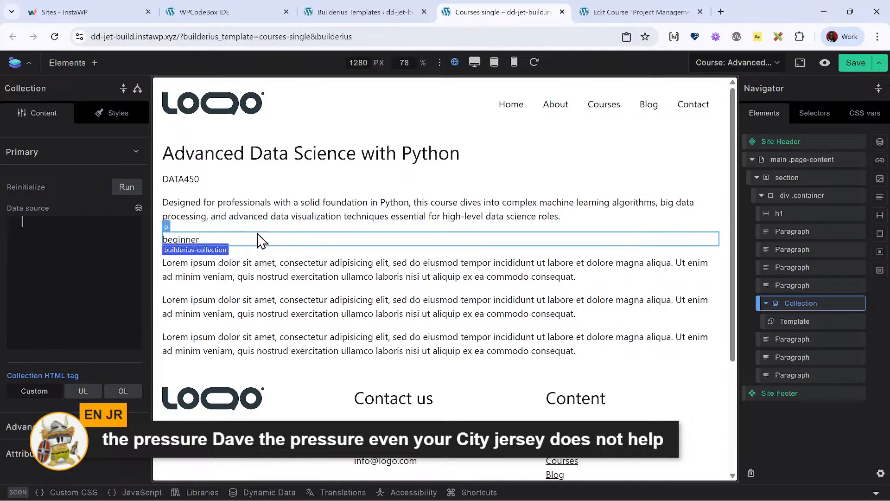
- Create a new template data variable named jet in Dynamic Data and open its query for editing
left_click(274, 493)
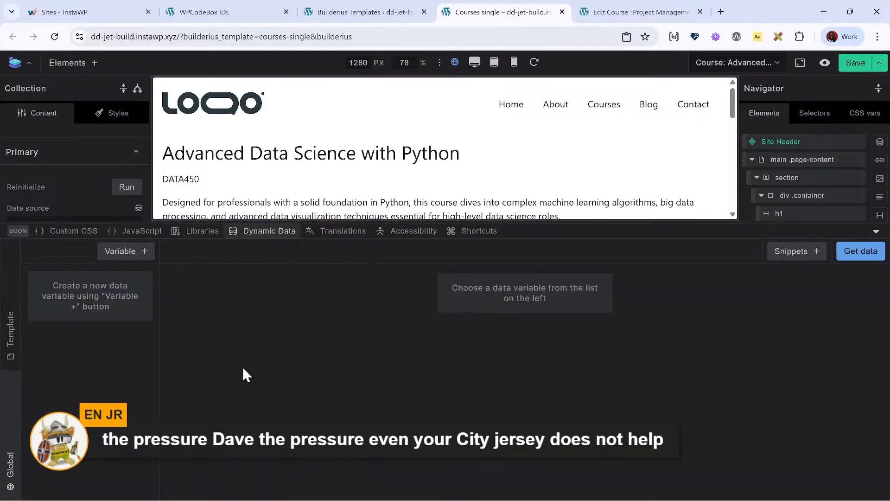
left_click(131, 254)
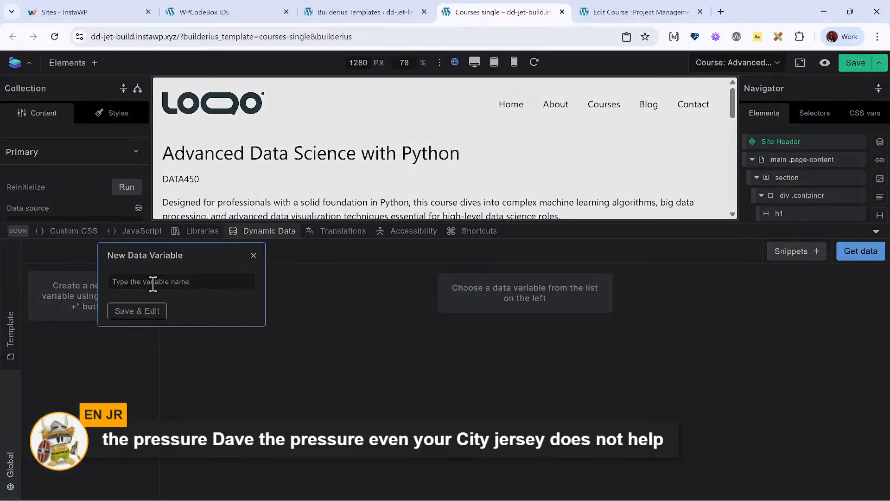
type("i")
left_click(163, 318)
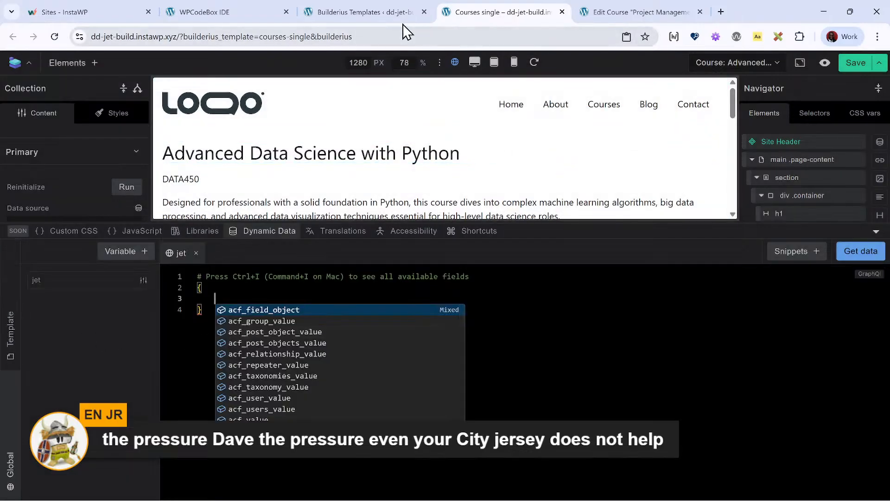
- Review the course outline fields on the course edit page and list the fields available inside the jet variable's query
left_click(633, 11)
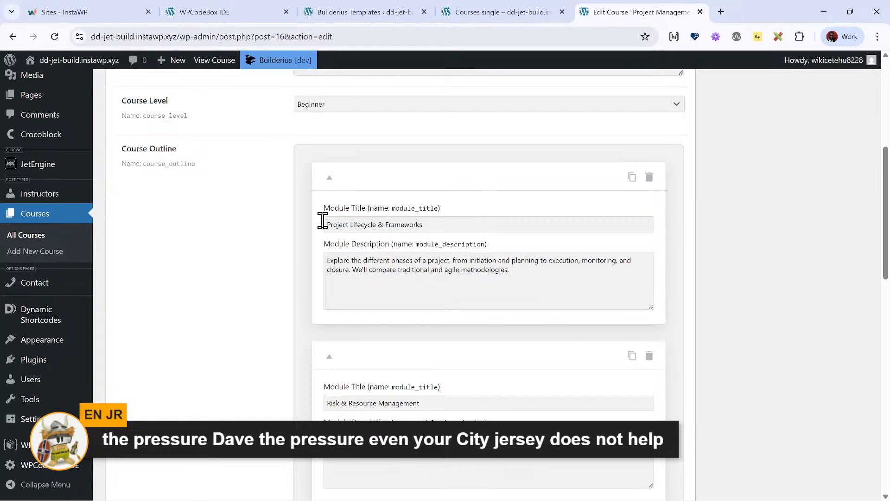
left_click(459, 11)
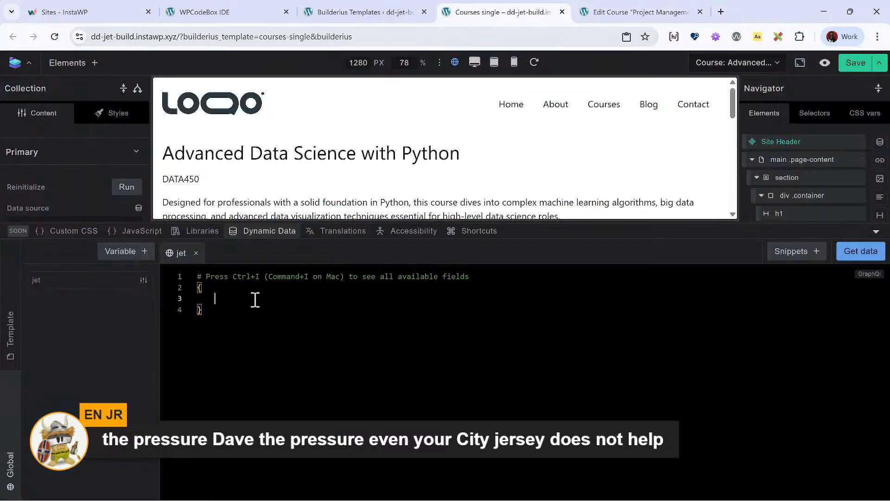
right_click(240, 301)
left_click(235, 301)
key("ctrl+i")
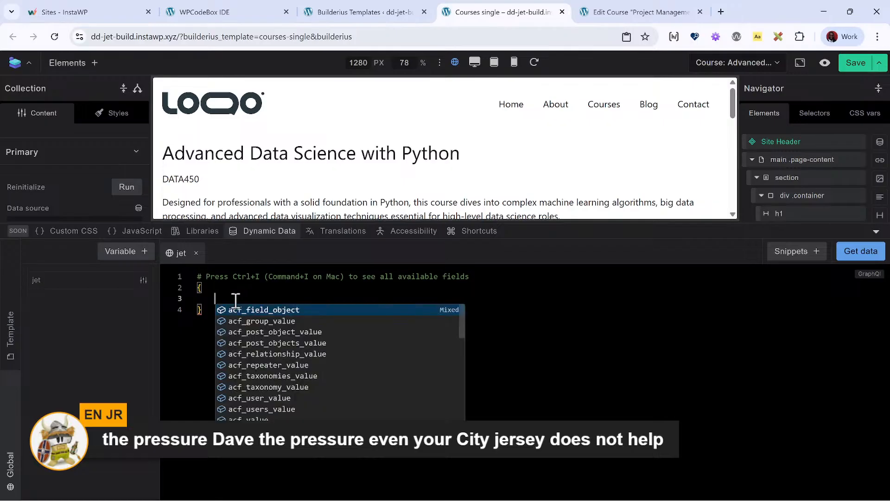
key("Up")
key("Up")
key("Up")
key("Up")
key("Up")
key("Up")
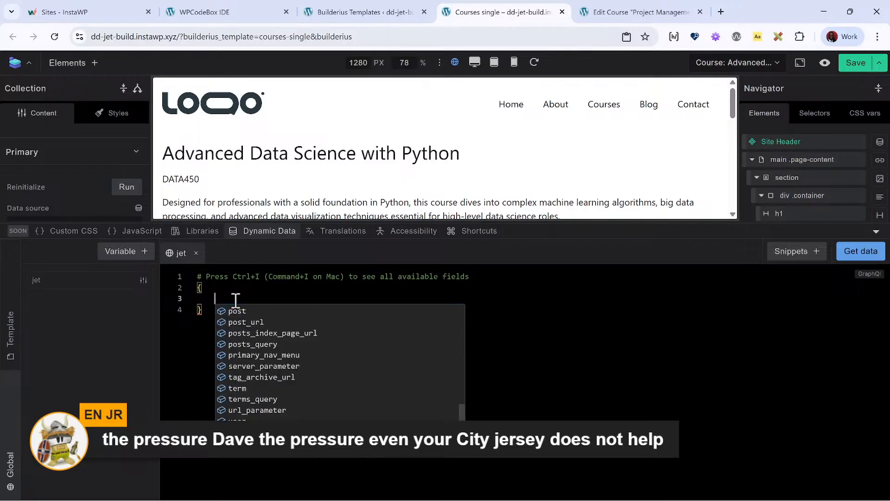
key("Down")
key("Down")
key("Down")
key("Down")
key("Down")
key("Down")
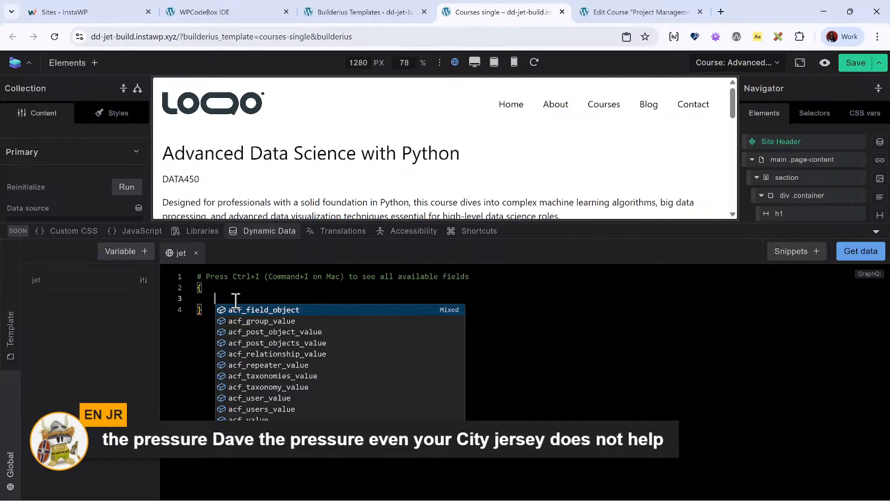
- Filter the query's field suggestions by meta, look through the matches, and clear the filter text again
type("meta")
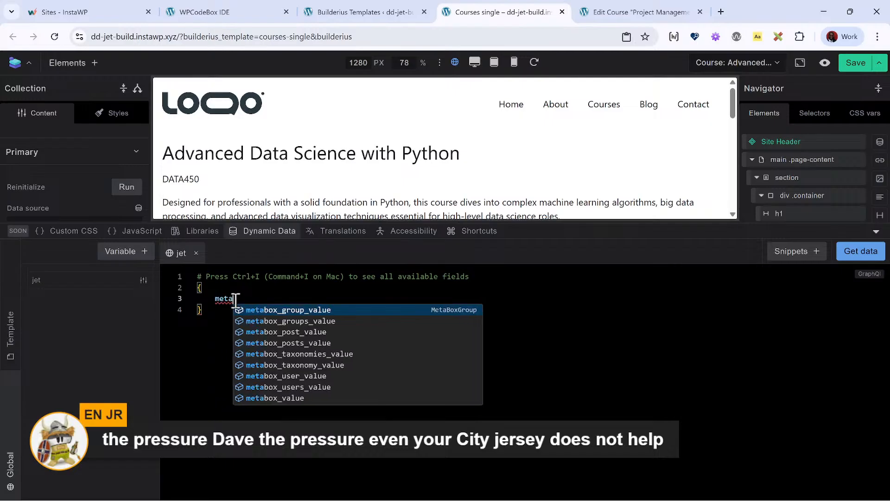
key("Up")
key("Down")
key("BackSpace")
key("BackSpace")
key("BackSpace")
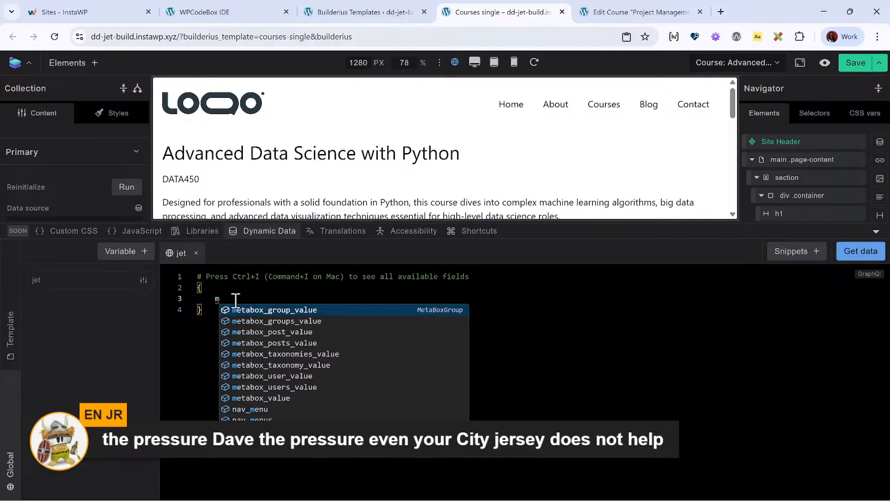
key("BackSpace")
- Look through the entire list of root-level fields available to the jet query, from the ACF fields to the end
key("Down")
key("Down")
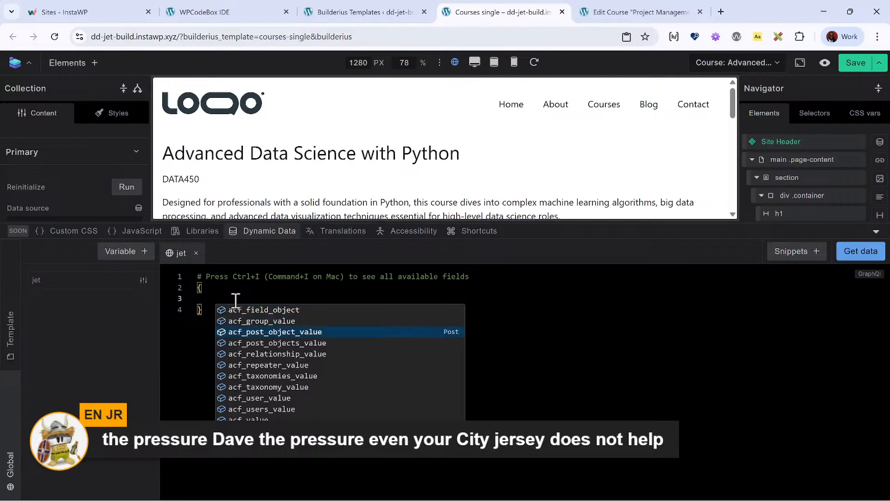
key("Down")
key("Down")
key("Down")
key("Down")
key("Down")
key("Down")
key("Down")
key("Down")
key("Down")
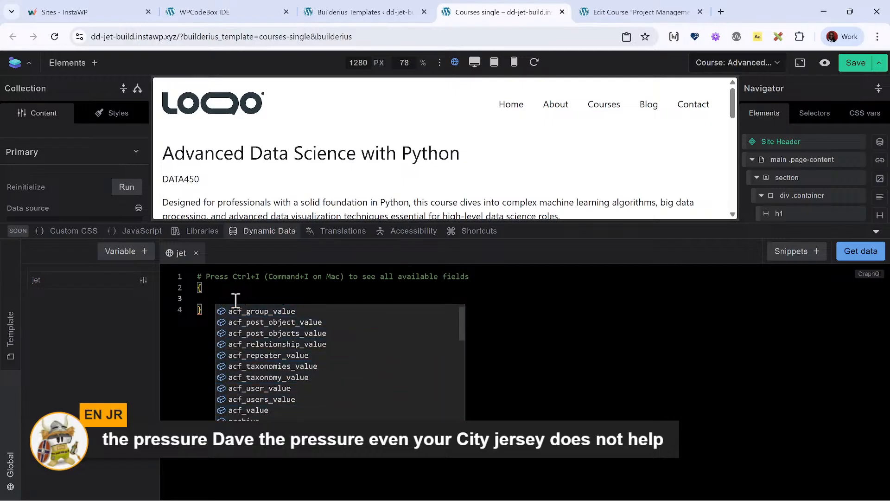
key("Down")
key("Down")
key("Down")
key("Down")
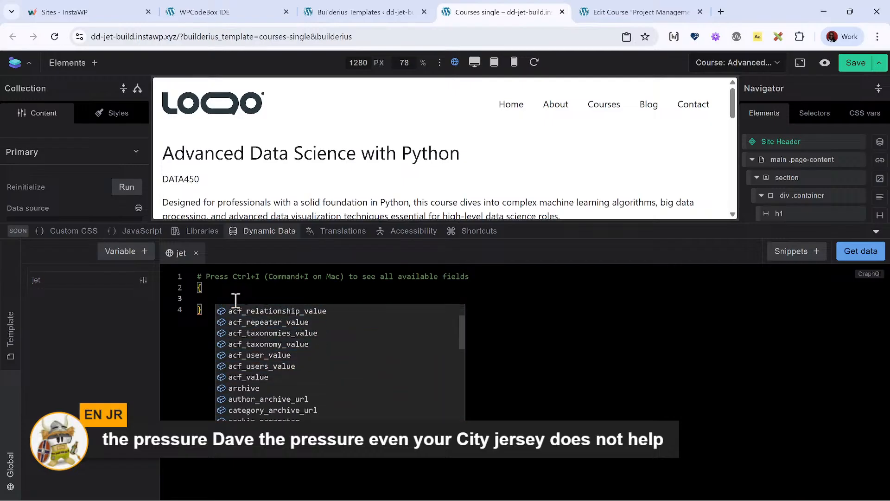
key("Down")
key("Down")
key("Down")
key("Down")
key("Down")
key("Down")
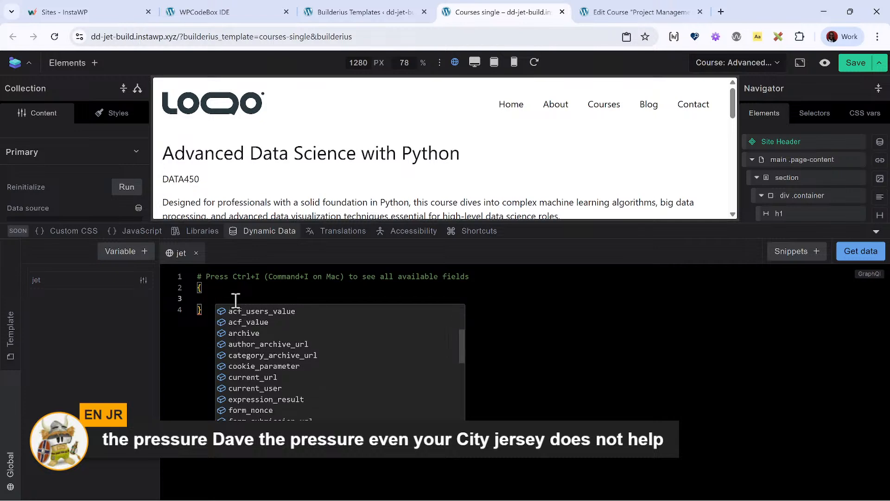
key("Down")
key("Down")
key("Down")
key("Down")
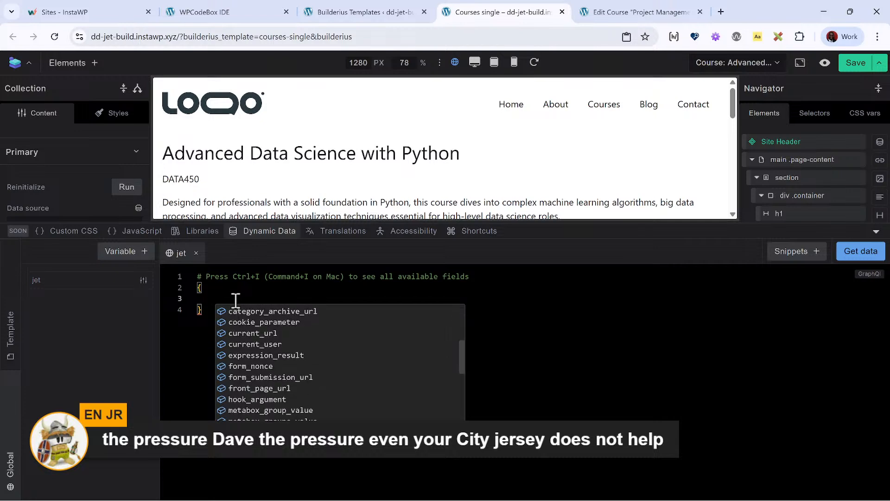
key("Down")
key("Down")
key("Down")
key("Down")
key("Down")
key("Down")
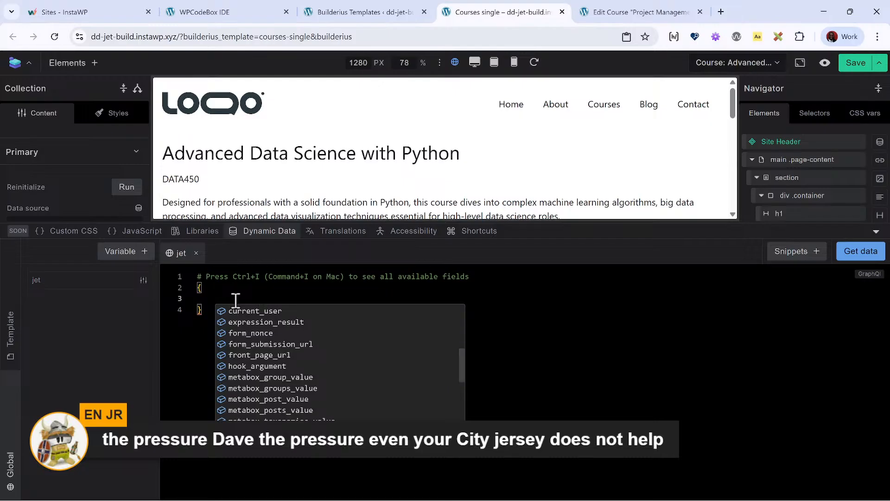
key("Down")
key("Down")
key("Down")
key("Down")
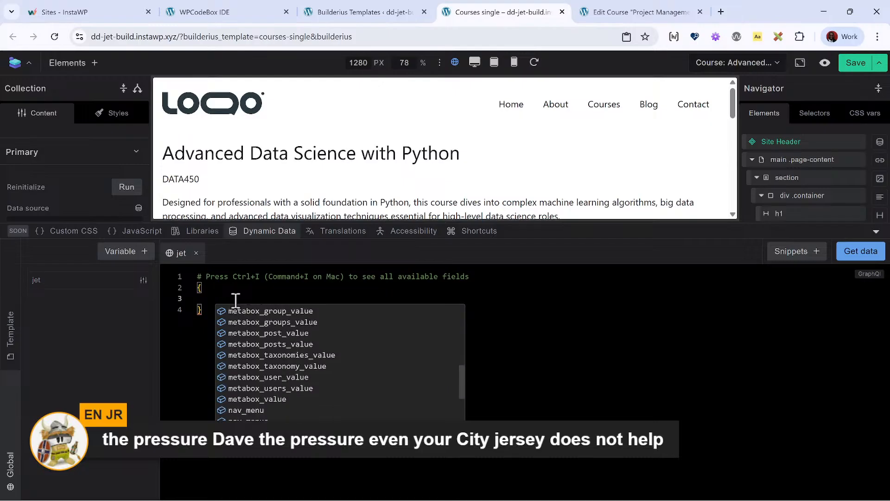
key("Down")
key("Down")
key("Down")
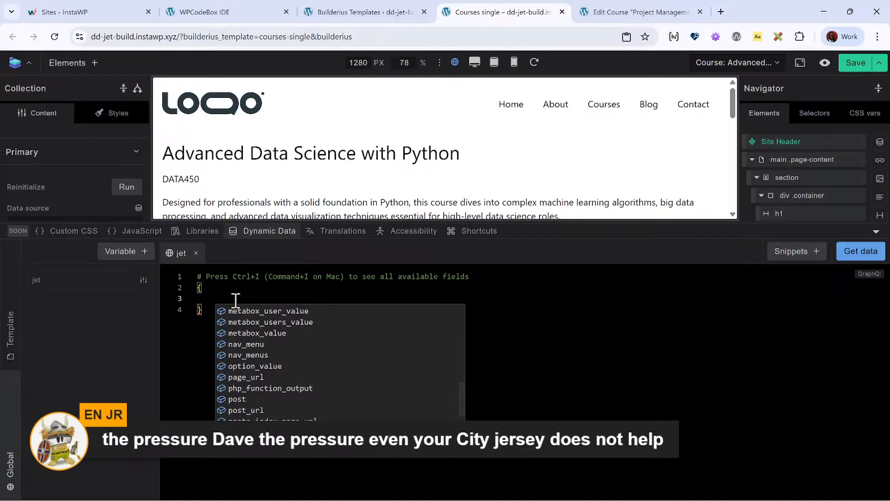
key("Down")
key("Down")
key("Down")
key("Down")
key("Down")
key("Down")
key("Down")
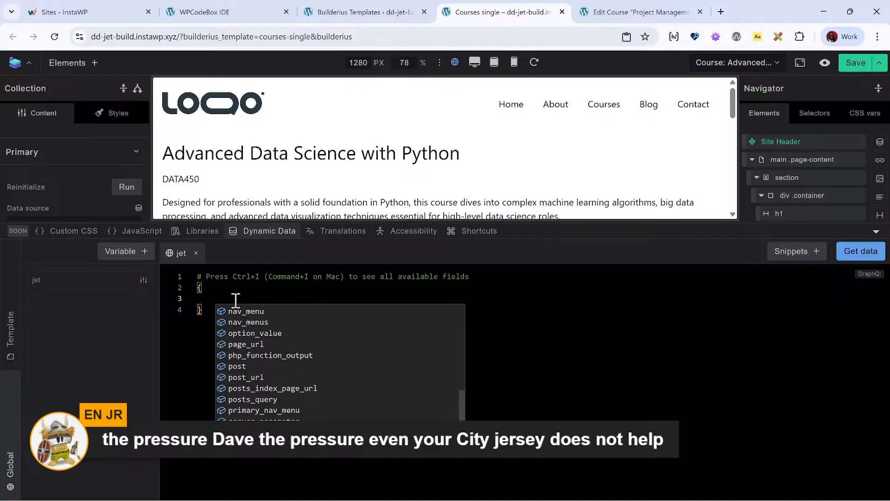
key("Down")
key("Down")
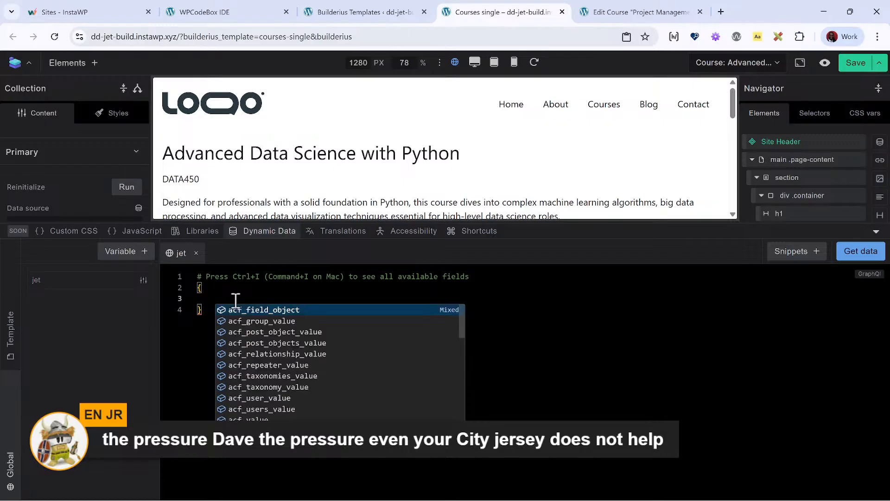
- Recheck the suggested post, navigation and form fields in reverse order, returning to metabox_group_value
key("Up")
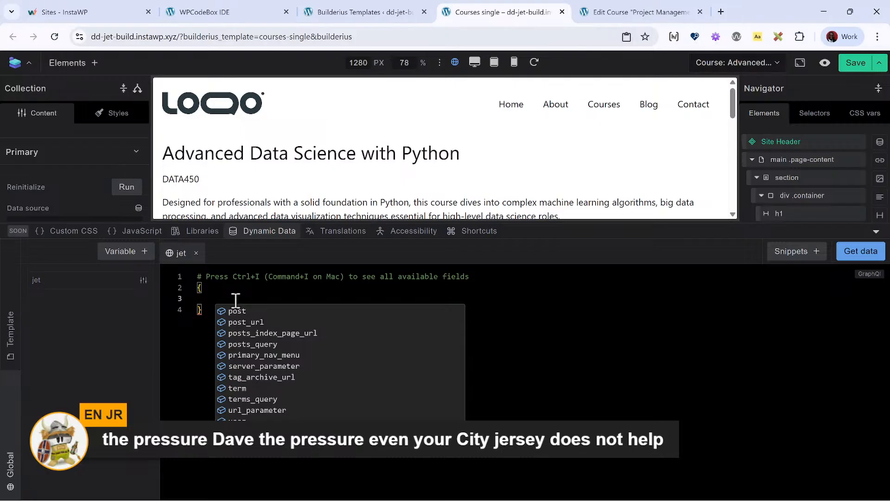
key("Up")
key("Up")
key("Up")
key("Up")
key("Up")
key("Up")
key("Up")
key("Up")
key("Up")
key("Up")
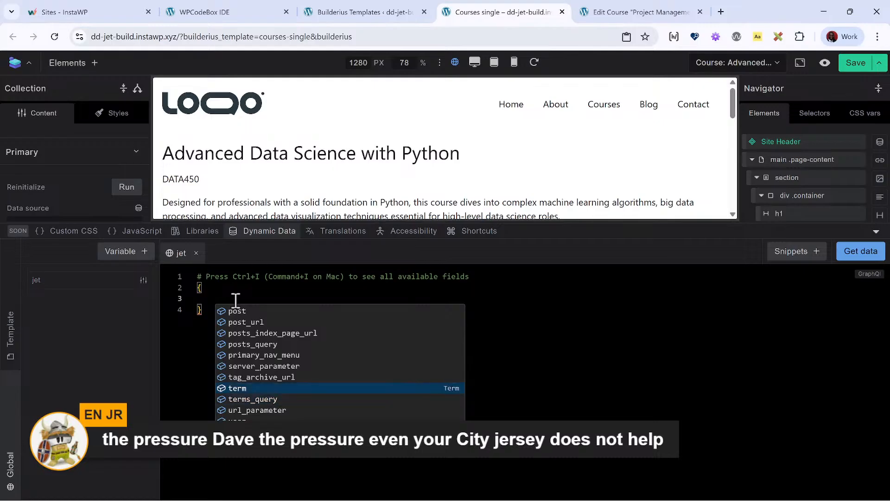
key("Up")
key("Up")
key("Up")
key("Up")
key("Up")
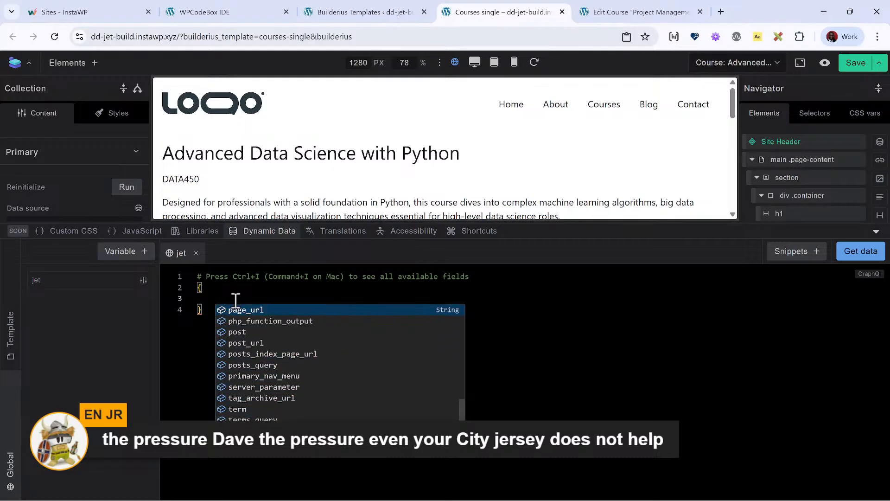
key("Up")
key("Up")
key("Up")
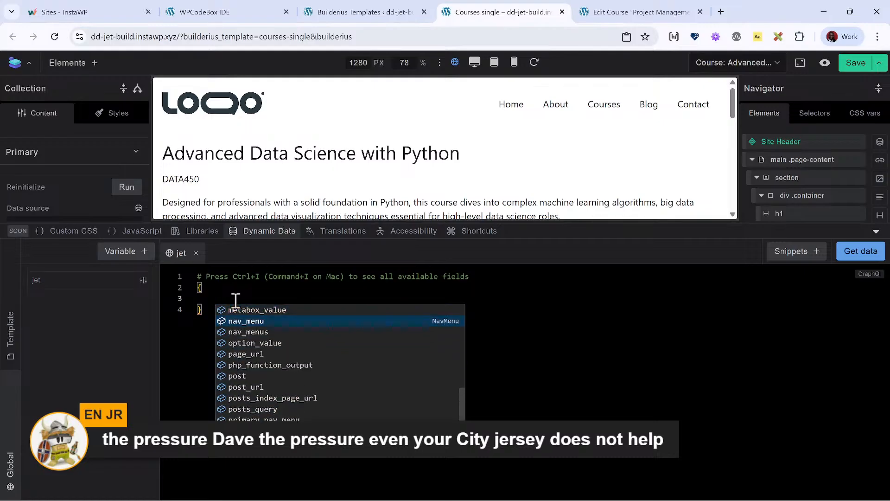
key("Up")
key("Up")
key("Up")
key("Up")
key("Up")
key("Up")
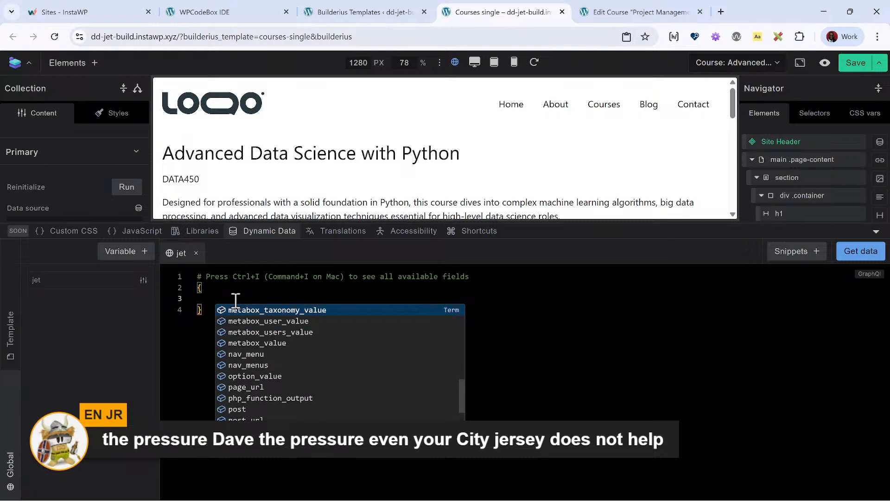
key("Up")
key("Up")
key("Up")
key("Up")
key("Up")
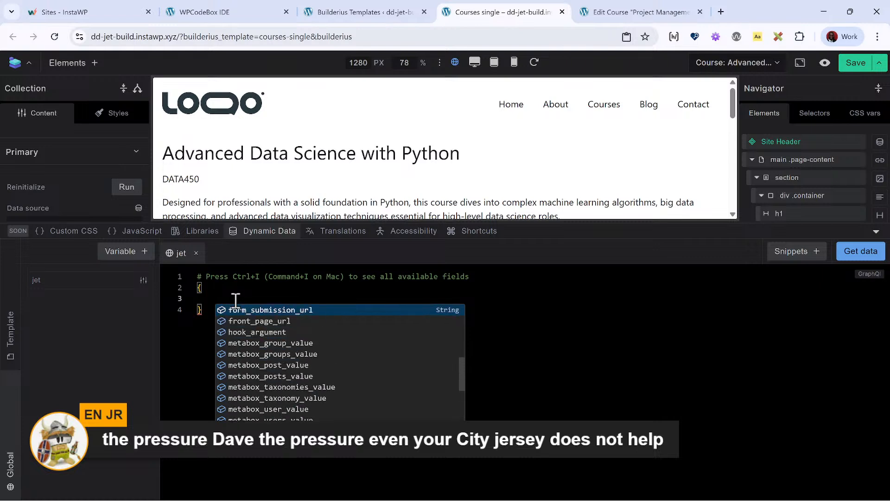
key("Down")
key("Down")
key("Down")
key("Down")
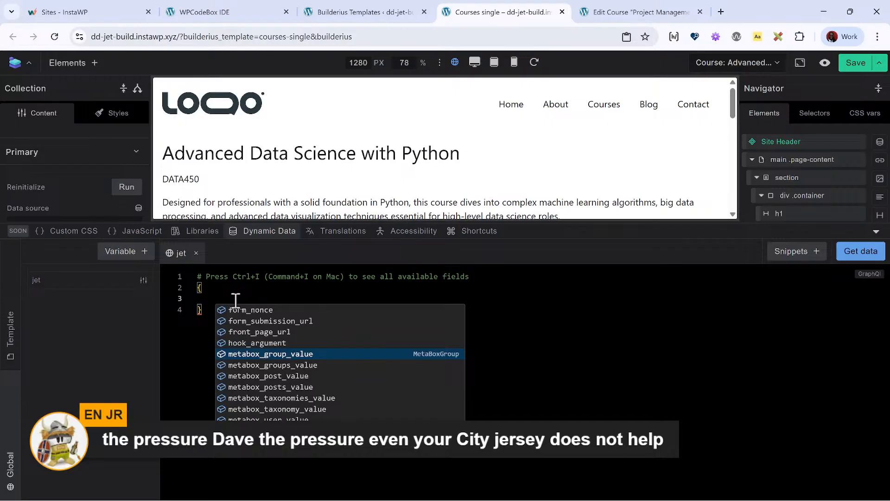
- Review the field suggestions once more from acf_field_object through the Meta Box fields to the post and menu fields
scroll(278, 398, "up", 3)
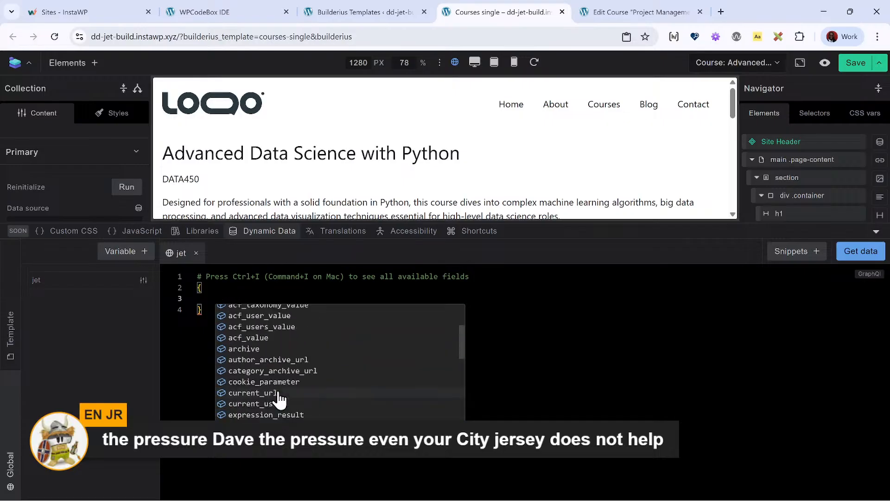
scroll(279, 397, "up", 3)
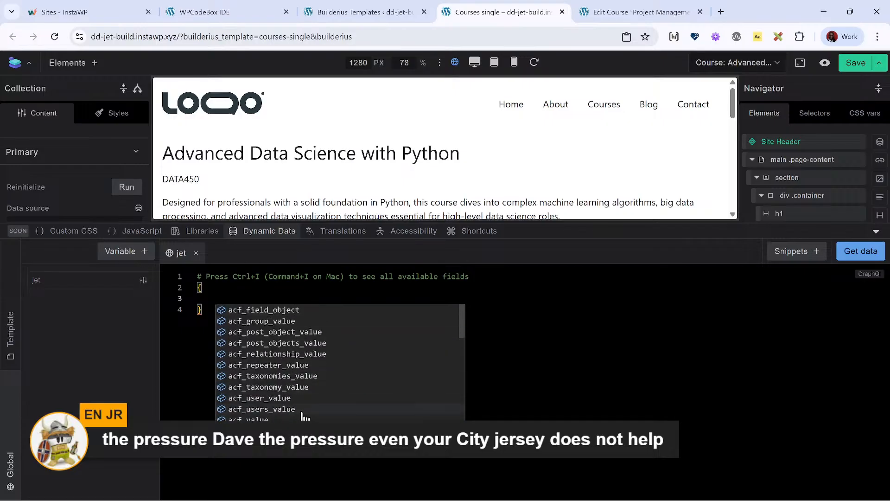
scroll(304, 416, "down", 1)
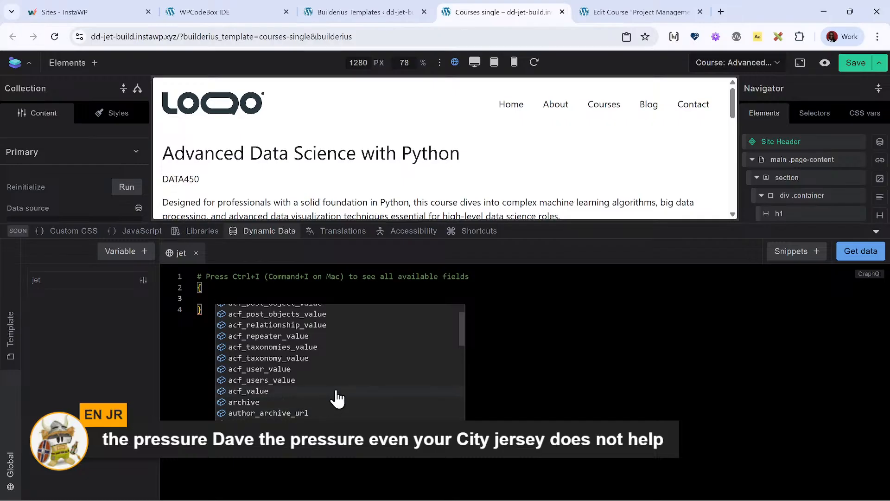
scroll(337, 398, "down", 1)
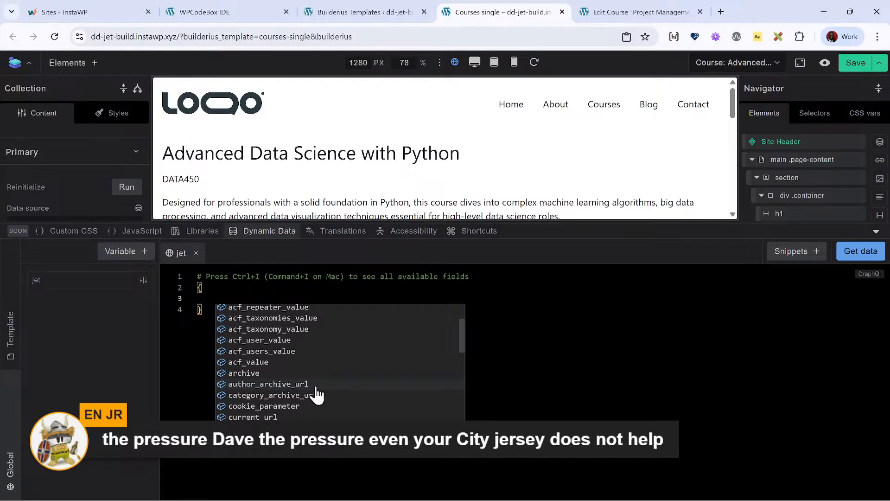
scroll(343, 412, "down", 1)
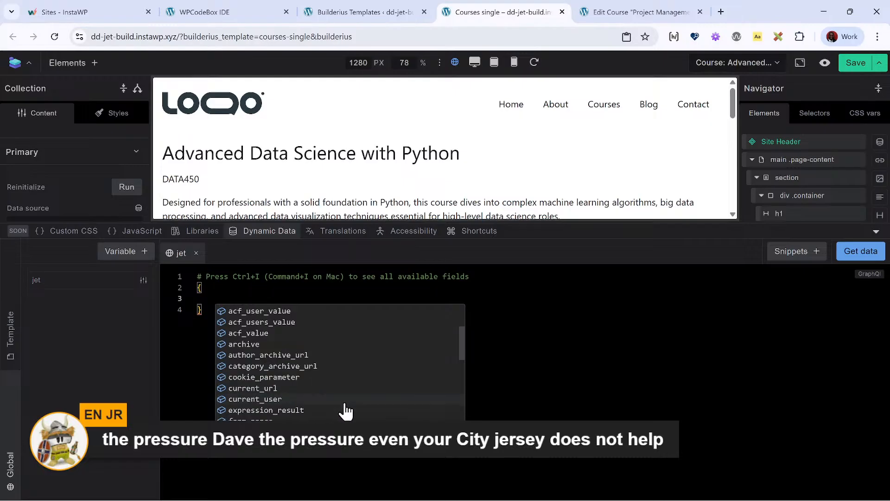
scroll(345, 410, "down", 1)
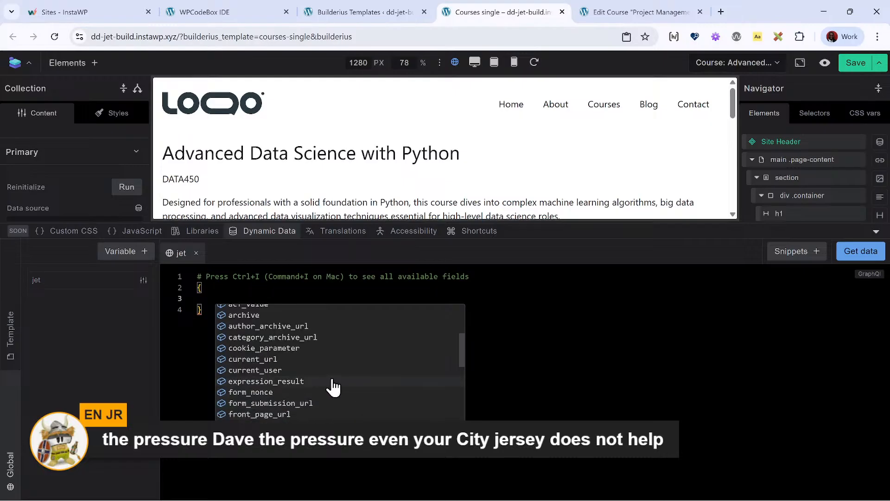
scroll(333, 387, "down", 1)
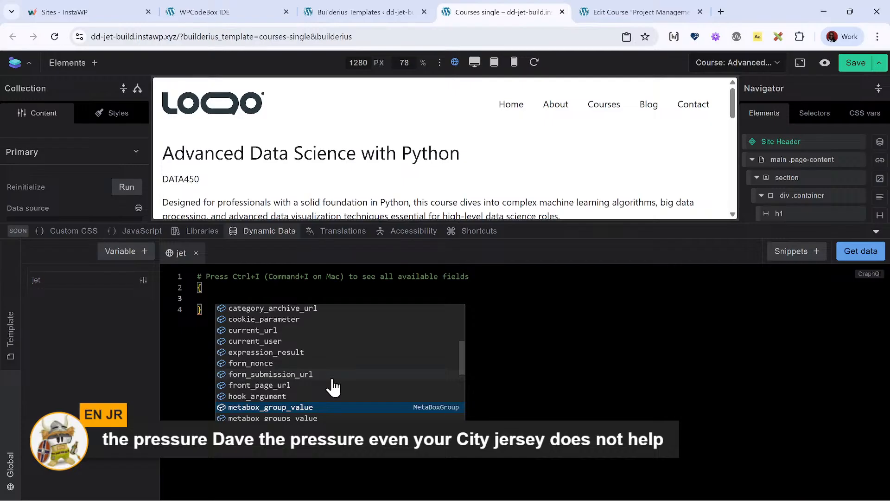
scroll(332, 388, "down", 5)
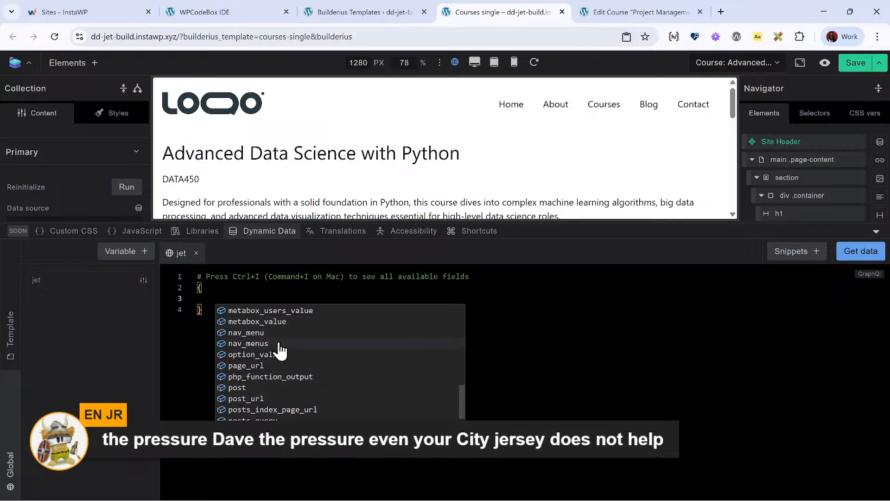
scroll(299, 408, "down", 1)
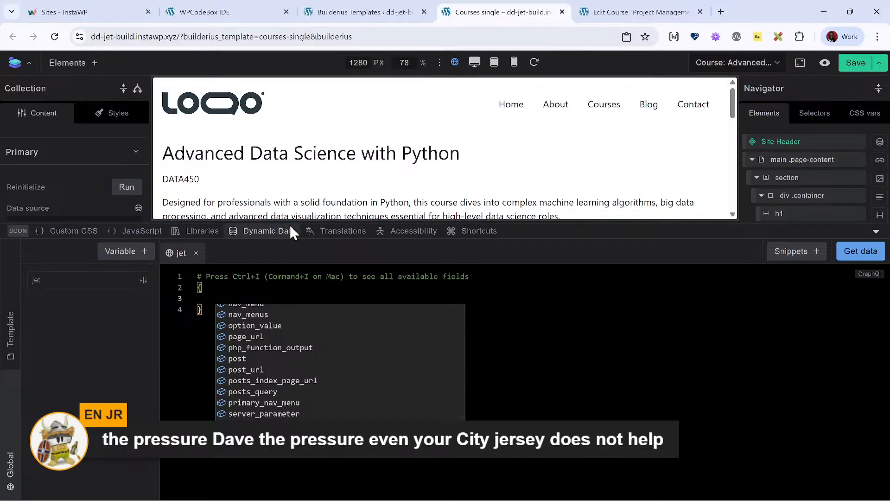
- Try querying the course_outline field from the course edit page inside a post block, and remove the block again
left_click(384, 12)
left_click(633, 9)
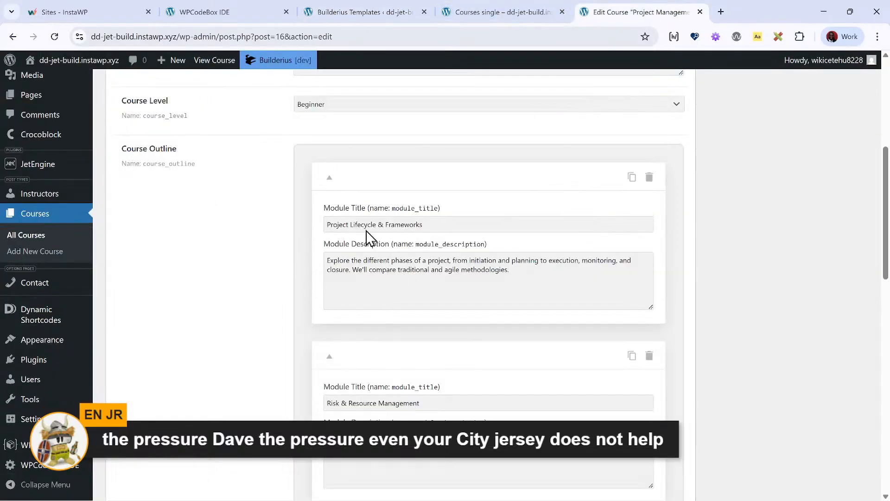
left_click(500, 12)
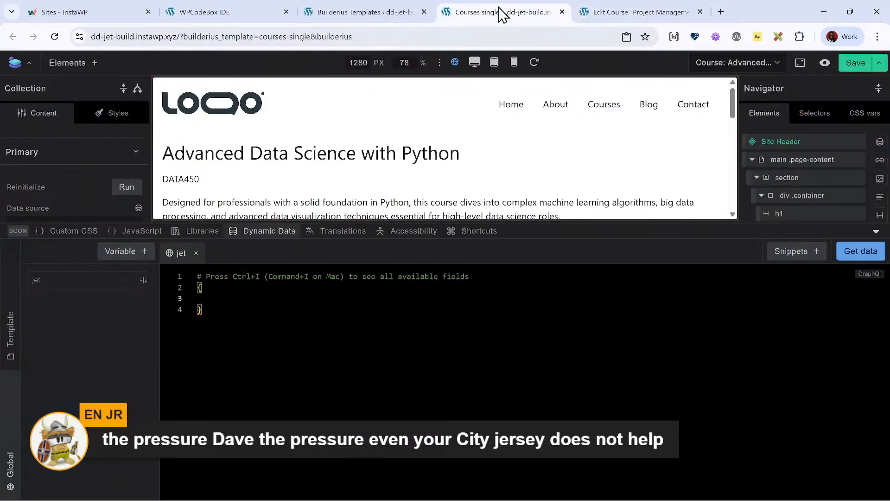
type("post")
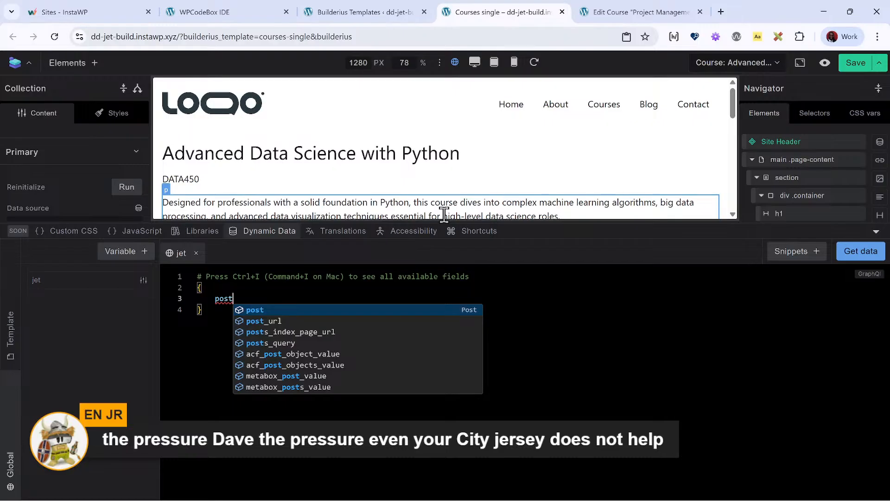
key("Return")
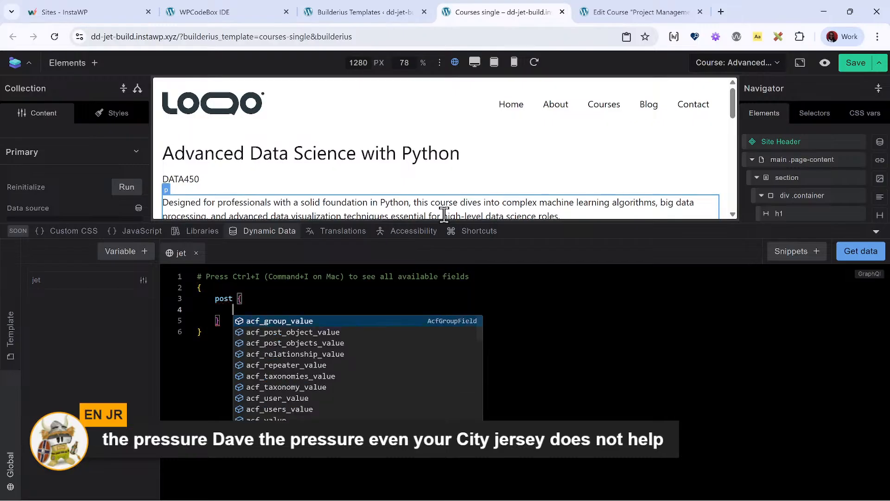
type("course_outline")
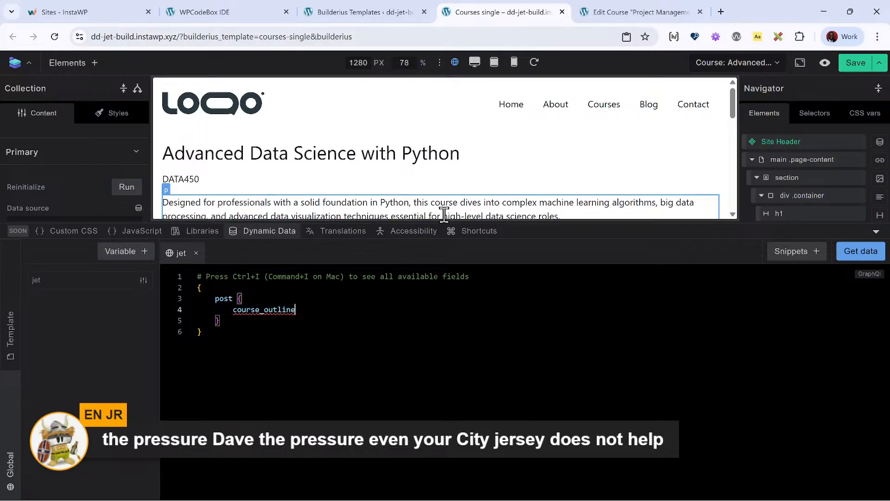
key("shift+Up")
key("shift+Up")
key("shift+Up")
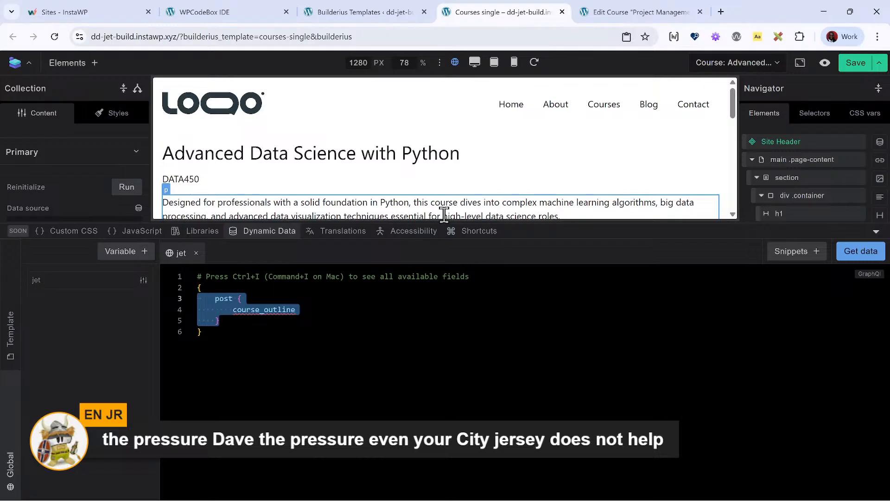
key("BackSpace")
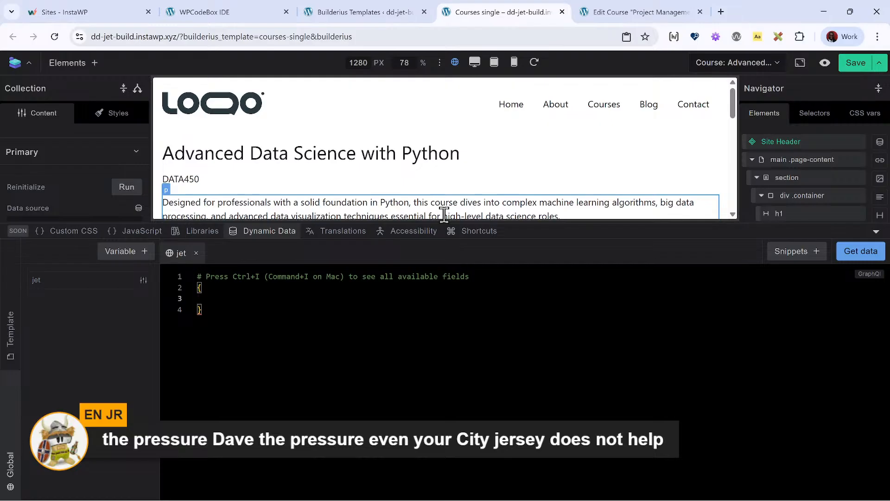
- Insert a post block into the empty jet query
key("ctrl+i")
type("post")
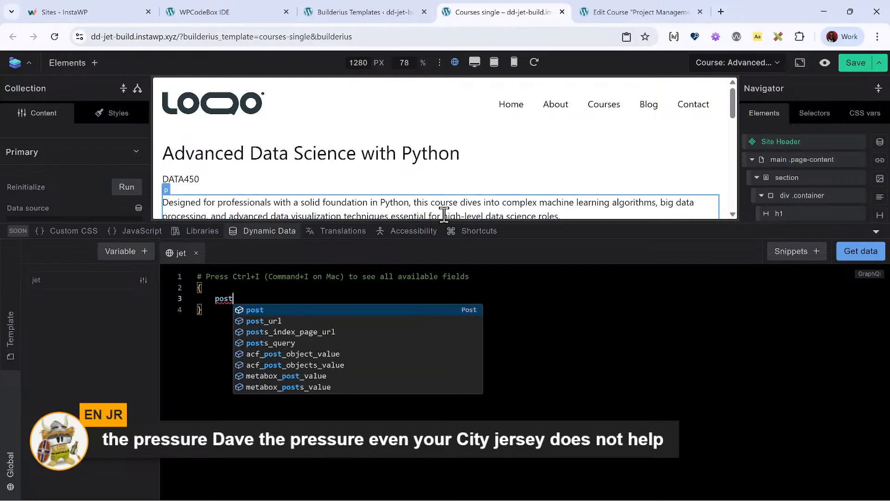
key("Return")
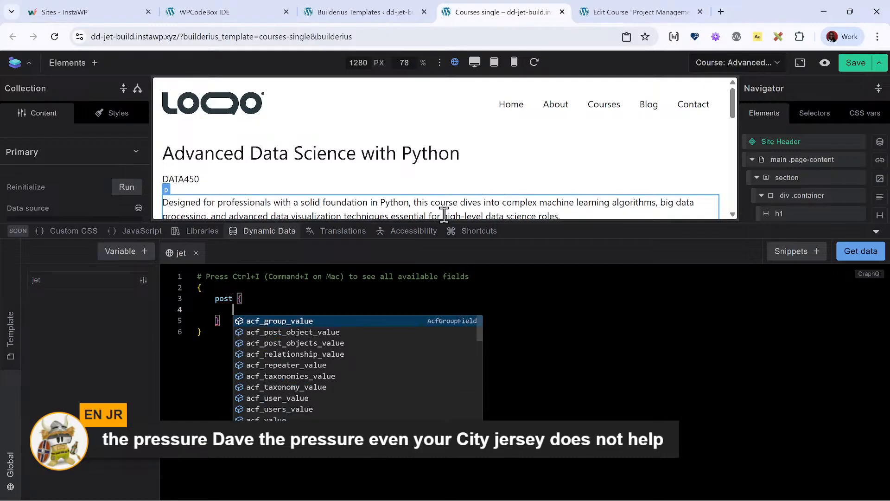
- Add meta_value with the key "course_outline" inside the post block and fetch the query's data
key("Down")
key("Down")
key("Down")
key("Down")
key("Down")
key("Down")
key("Down")
key("Down")
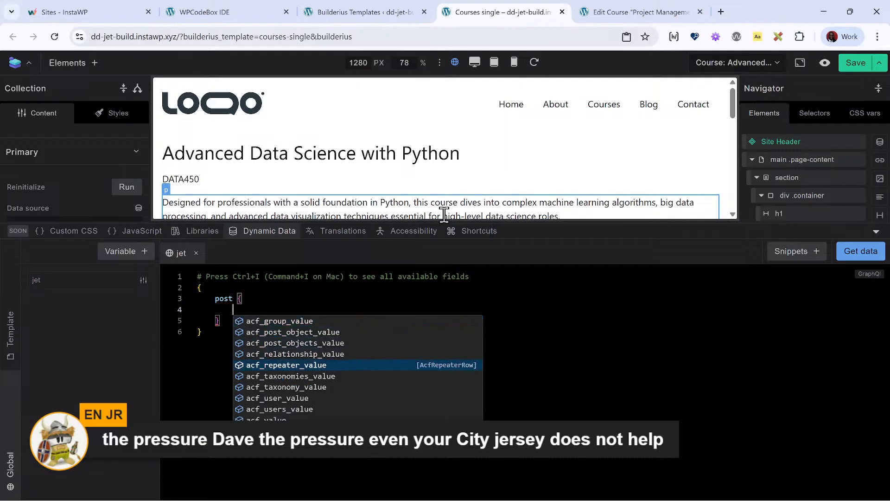
key("Down")
key("Down")
key("Down")
key("Down")
key("Down")
key("Down")
key("Down")
key("Down")
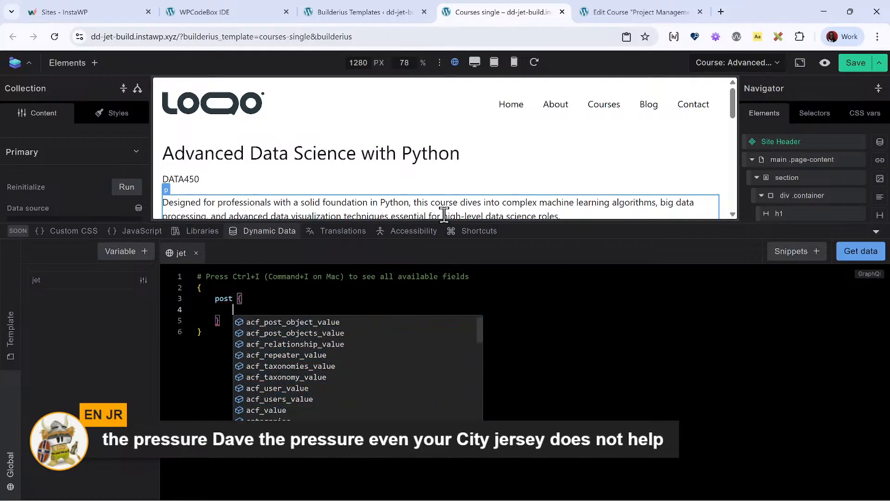
key("Down")
key("Down")
key("Down")
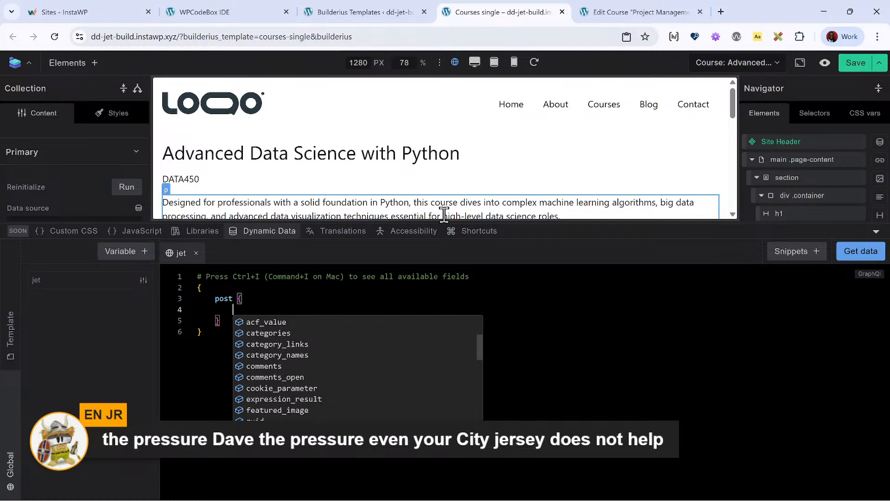
key("Down")
key("Down")
key("Down")
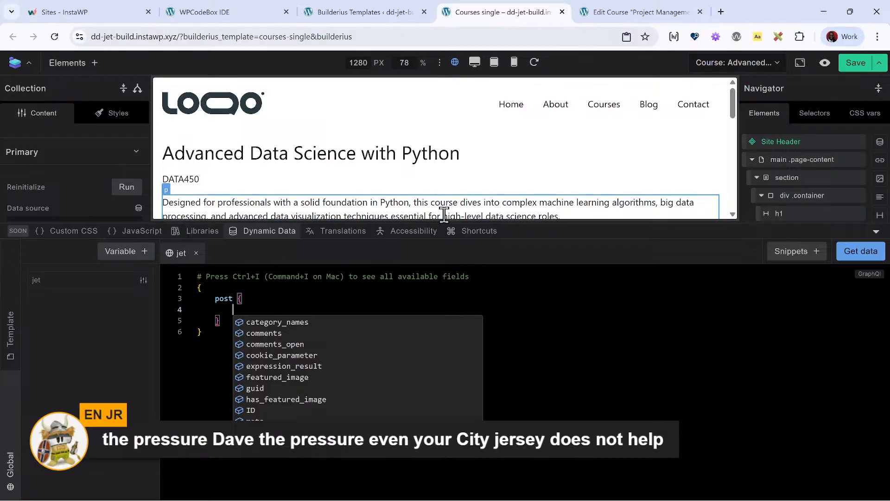
key("Return")
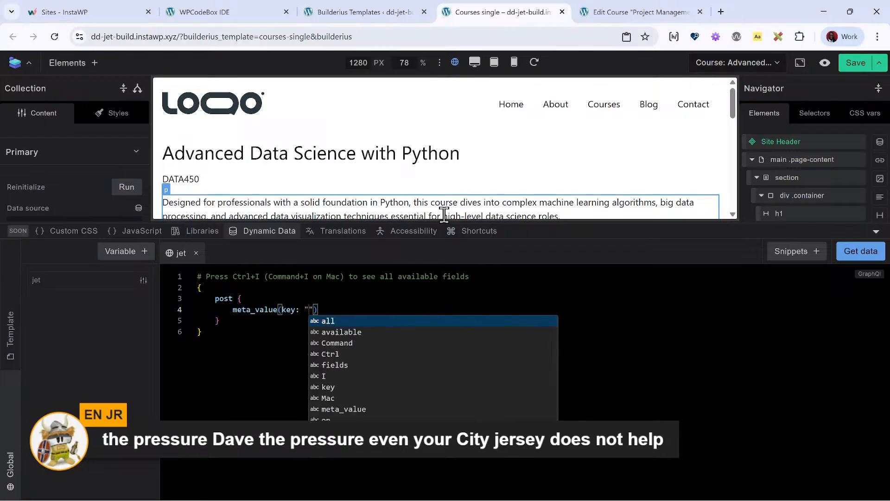
type("course_outline")
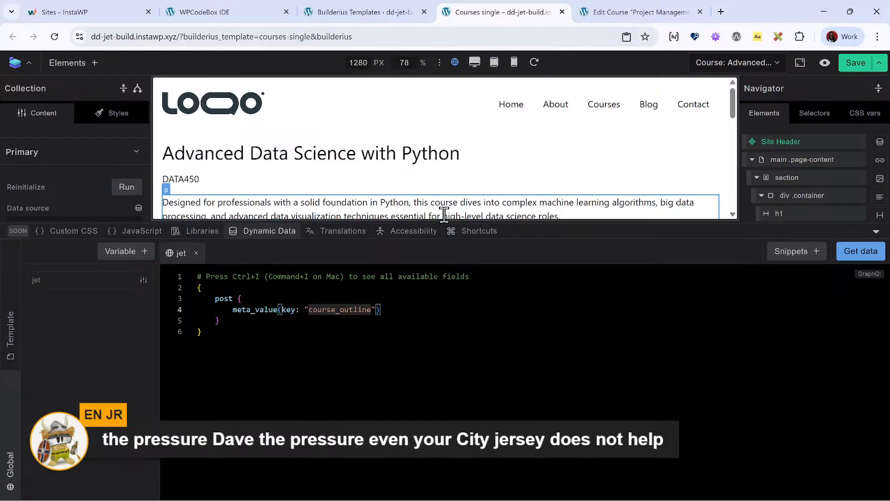
left_click(457, 309)
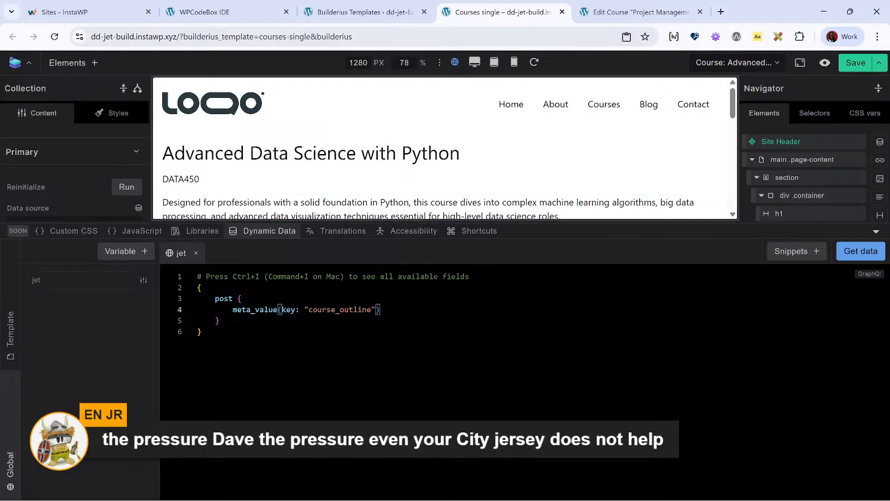
left_click(855, 253)
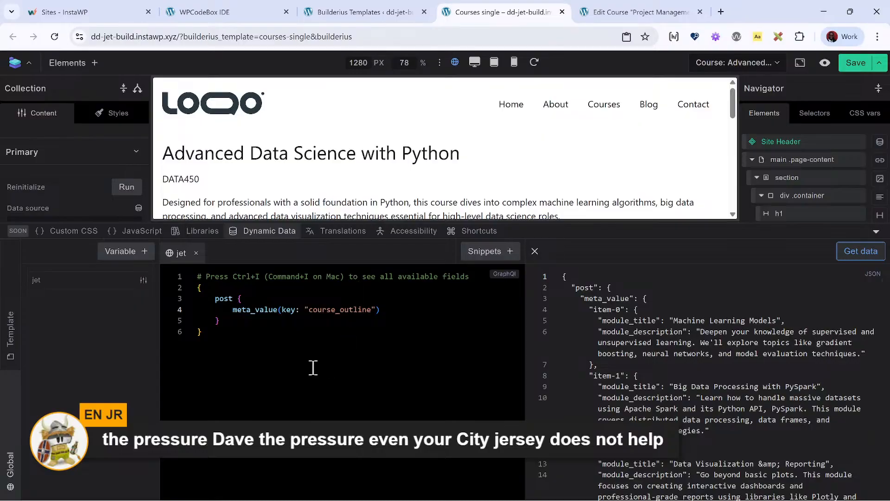
- Delete the whole post block with its meta_value field from the jet query
double_click(223, 299)
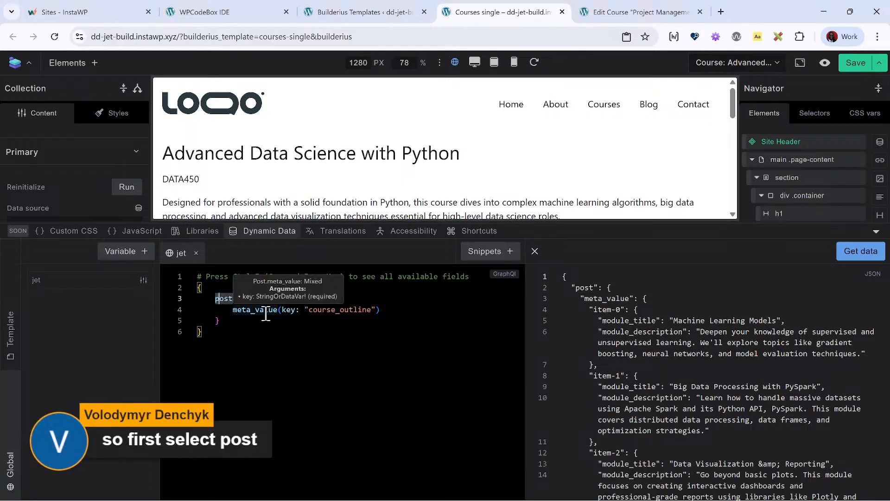
double_click(236, 309)
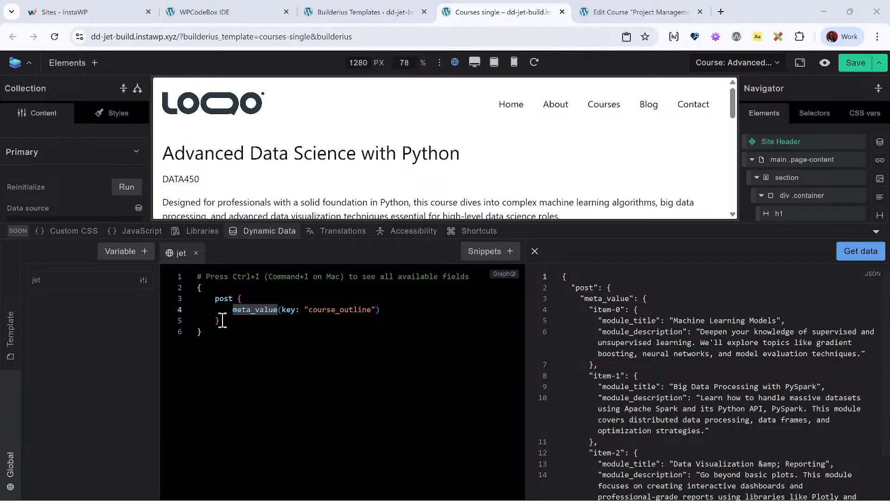
left_click(227, 298)
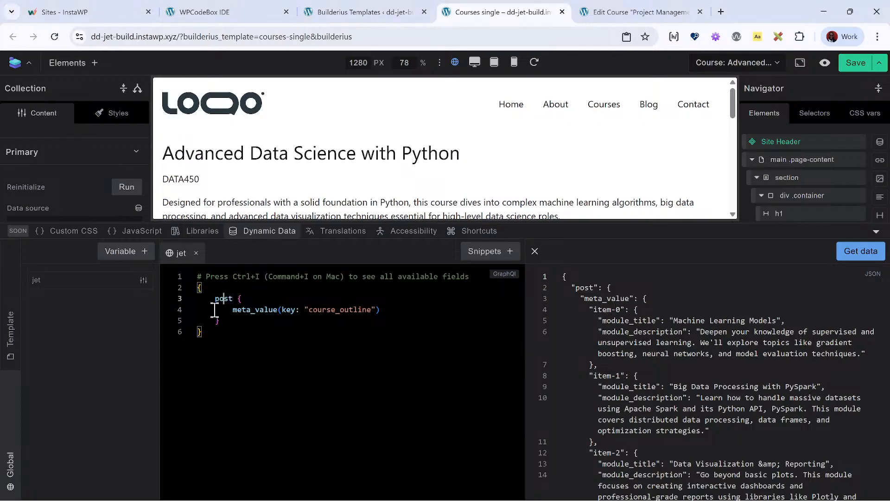
left_click(396, 301)
left_click_drag(240, 328, 153, 299)
left_click(239, 321)
key("BackSpace")
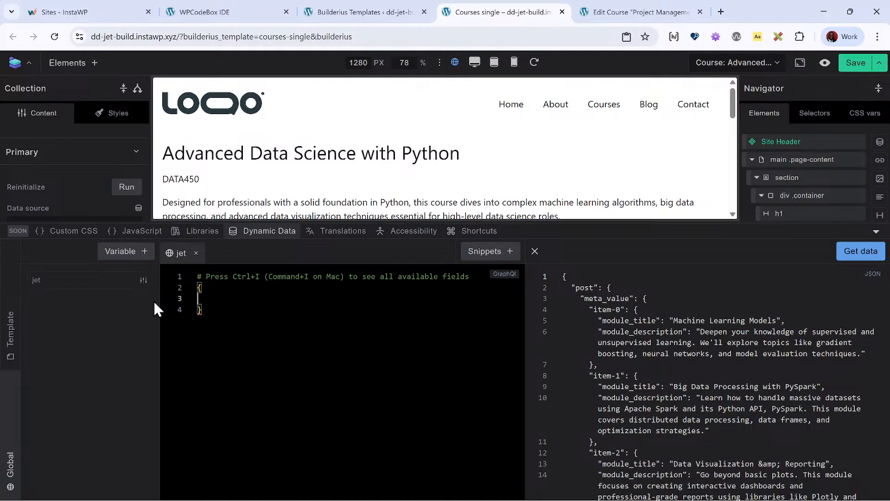
- Look through the root-level fields available to the emptied jet query down to the end of the suggestions
key("ctrl+i")
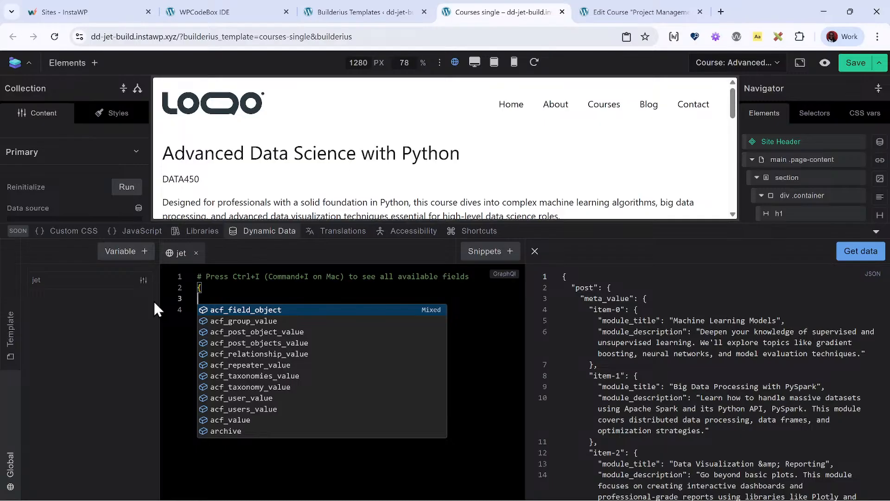
key("Down")
key("Down")
key("Down")
key("Down")
key("Down")
key("Down")
key("Down")
key("Down")
key("Down")
key("Down")
key("Down")
key("Down")
key("Down")
key("Down")
key("Down")
key("Down")
key("Down")
key("Down")
key("Down")
key("Down")
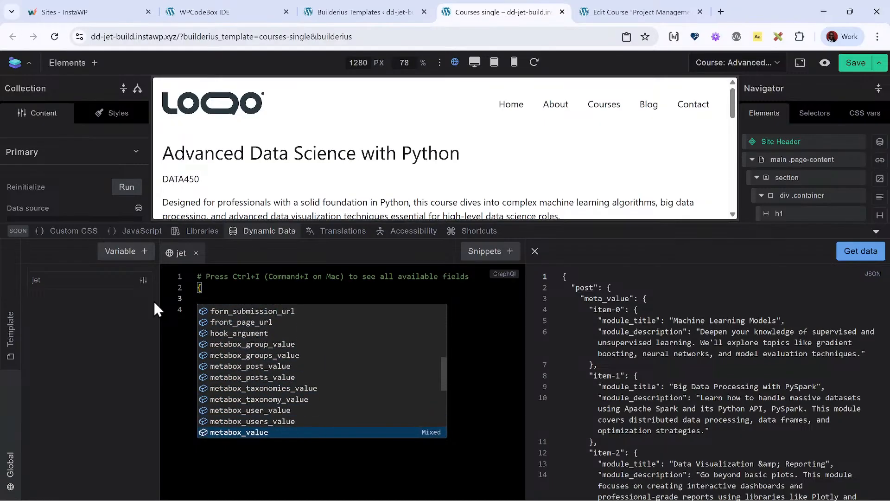
key("Down")
key("Down")
key("Down")
key("Down")
key("Down")
key("Down")
key("Down")
key("Down")
key("Down")
key("Down")
key("Down")
key("Down")
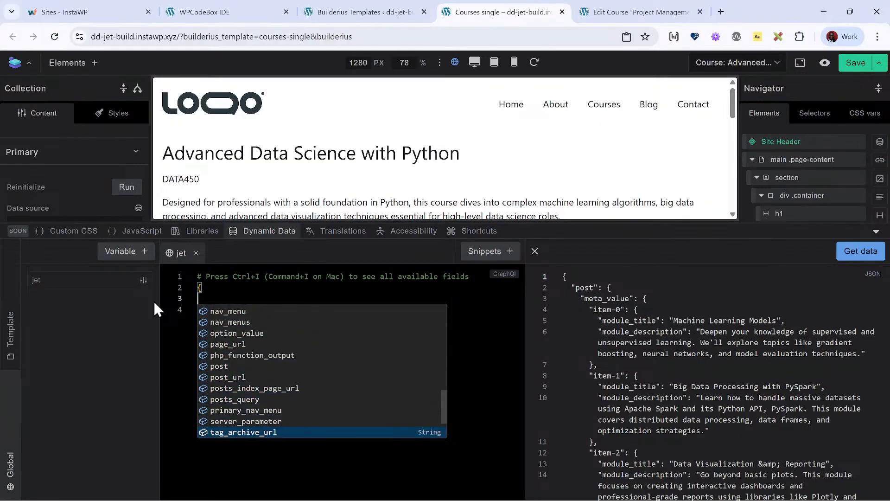
key("Down")
key("Down")
key("Down")
- Find post among the suggested root-level fields and insert it as a block in the jet query
key("Up")
key("Up")
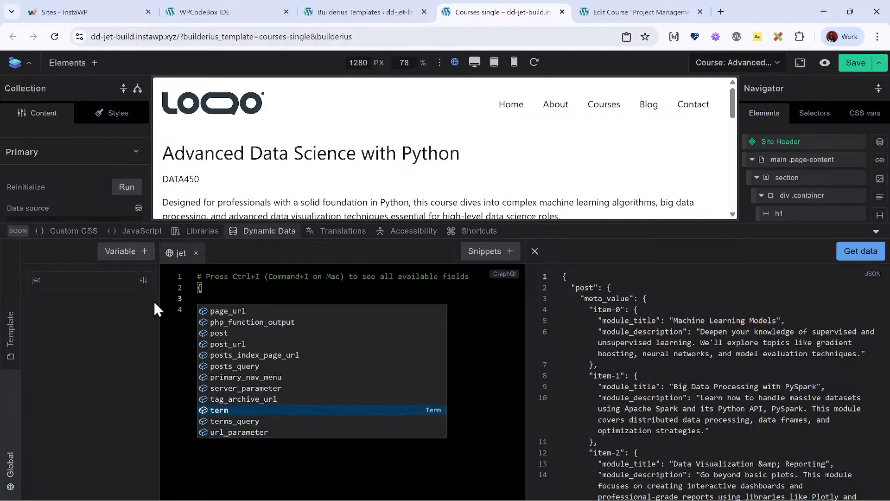
key("Down")
key("Up")
key("Up")
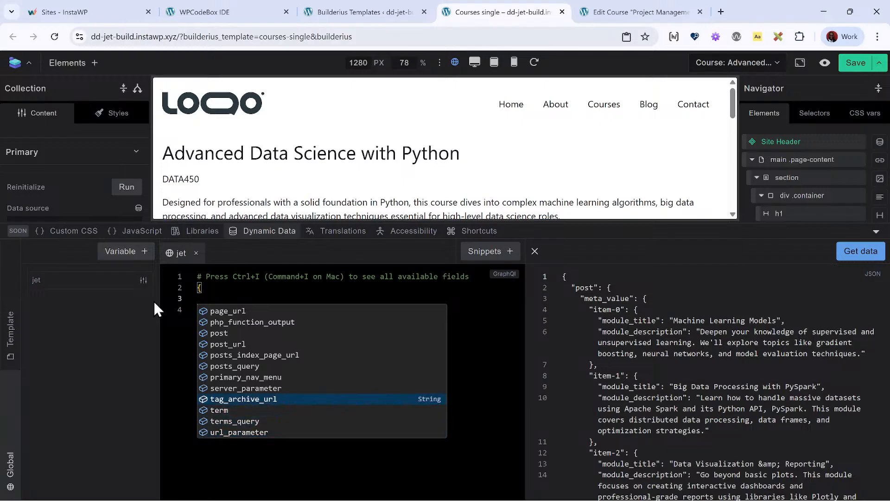
key("Up")
key("Up")
key("Up")
key("Up")
key("Up")
key("Up")
key("Up")
key("Down")
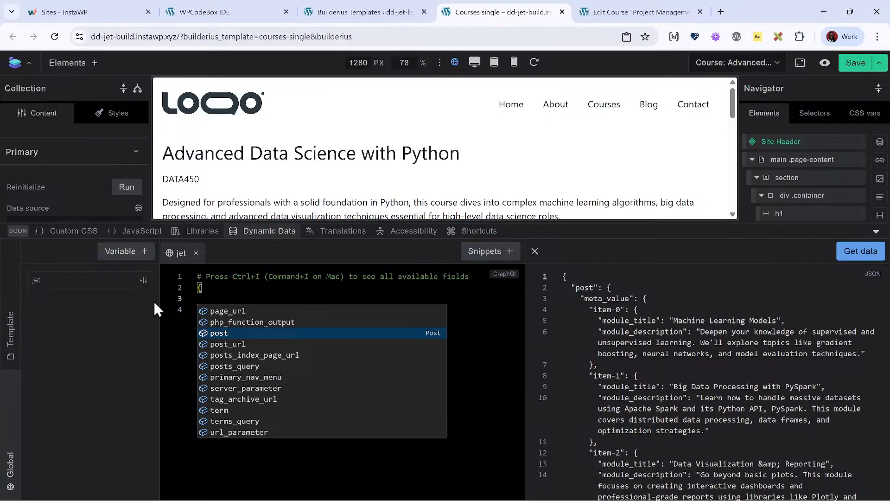
key("Return")
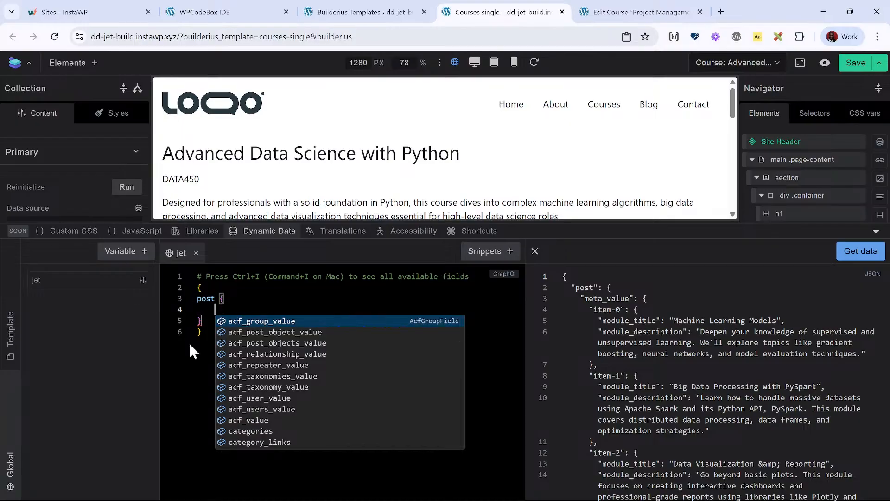
- Review the ACF fields suggested inside the post block, from acf_group_value to acf_value
key("Down")
key("Down")
key("Down")
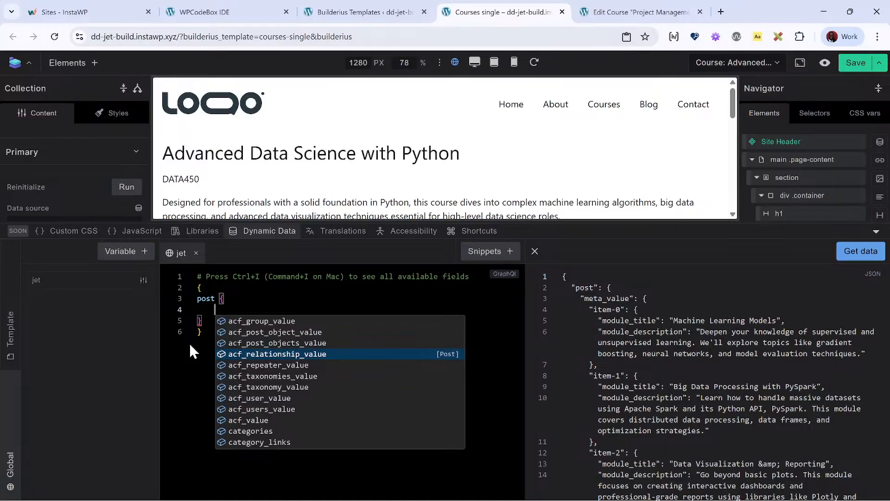
key("Up")
key("Up")
key("Up")
key("Down")
key("Down")
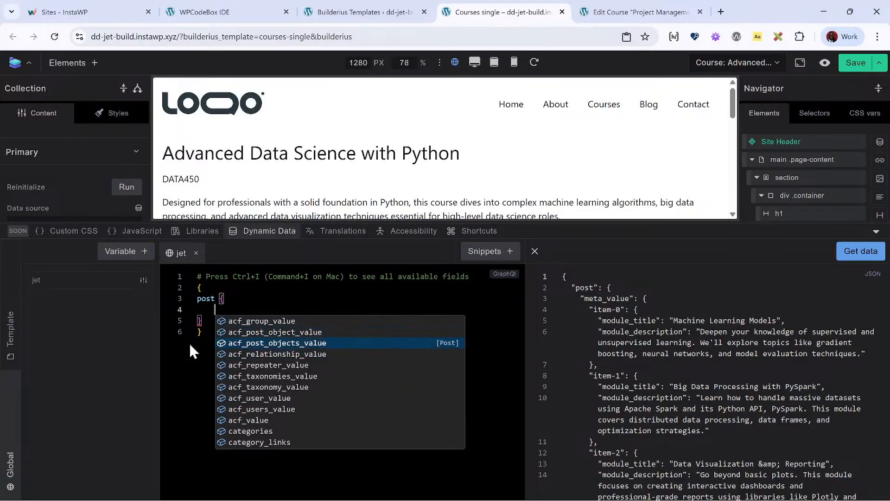
key("Down")
- Look further through the post block's suggestions to the Meta Box fields and return to meta_value
key("Down")
key("Down")
key("Down")
key("Down")
key("Down")
key("Down")
key("Down")
key("Down")
key("Up")
key("Up")
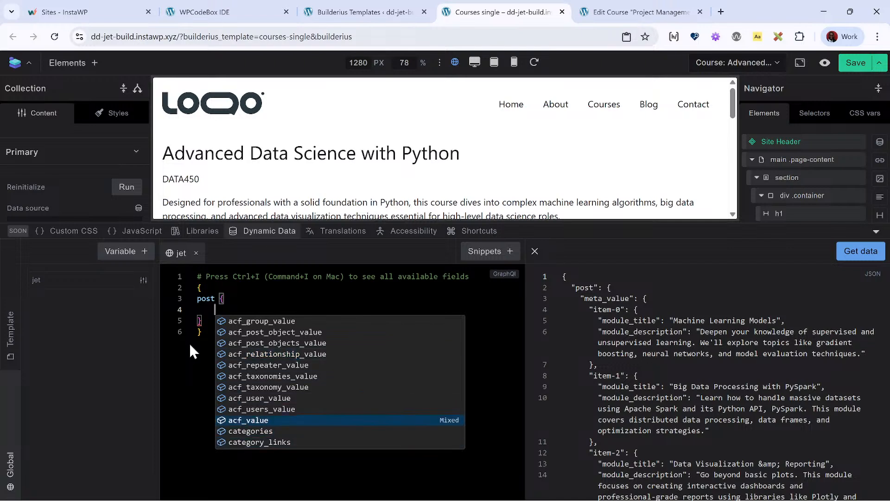
key("Down")
key("Down")
key("Down")
key("Down")
key("Down")
key("Down")
key("Down")
key("Down")
key("Down")
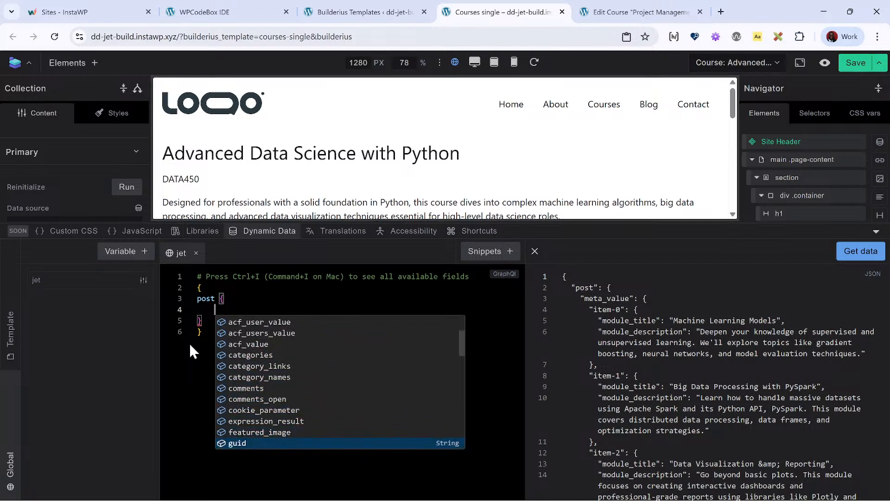
key("Down")
key("Down")
key("Down")
key("Down")
key("Down")
key("Down")
key("Down")
key("Down")
key("Down")
key("Down")
key("Down")
key("Down")
key("Up")
key("Up")
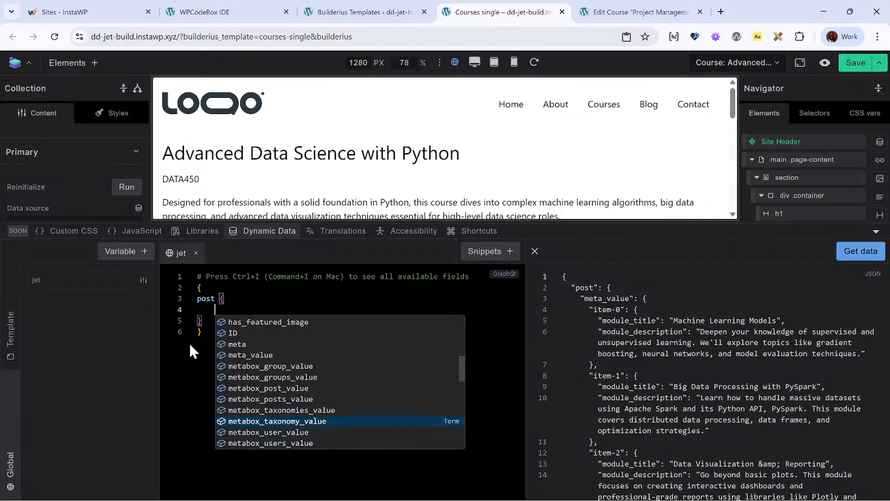
key("Up")
key("Up")
key("Up")
key("Up")
key("Up")
key("Up")
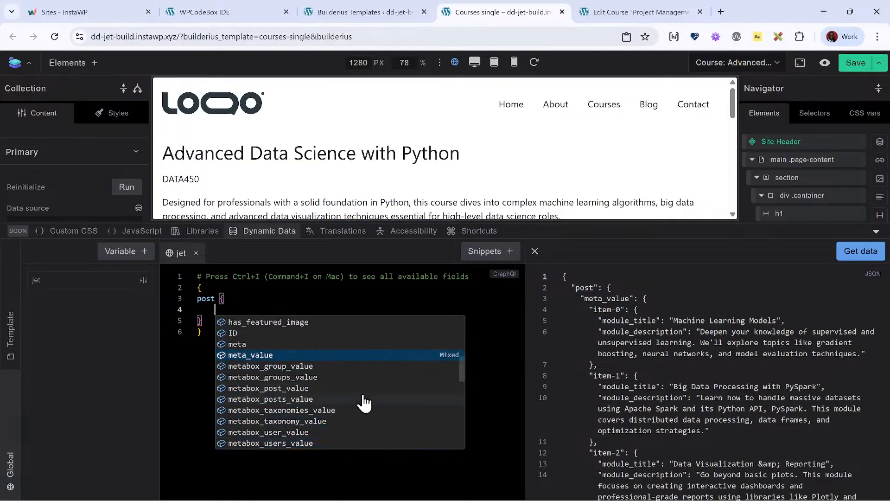
- Scan the remaining post fields, such as post_title and post_type, and return to the start of the suggestions
scroll(364, 403, "down", 6)
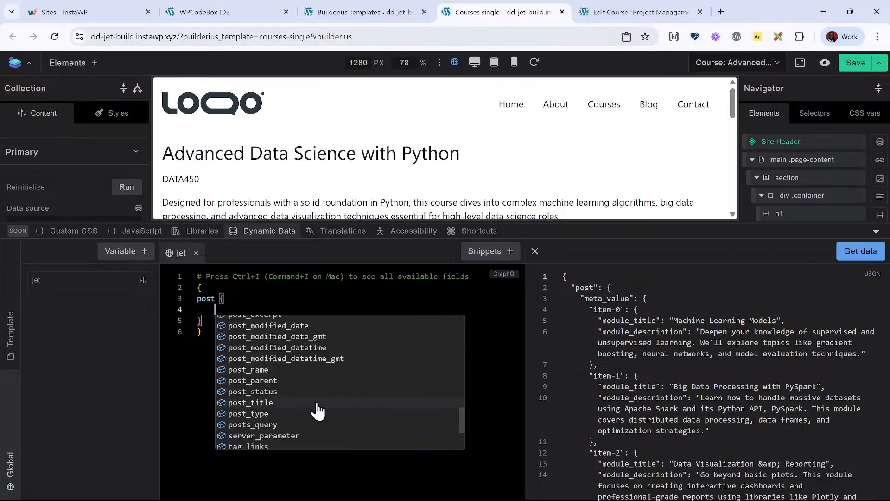
scroll(318, 410, "down", 3)
scroll(316, 412, "up", 8)
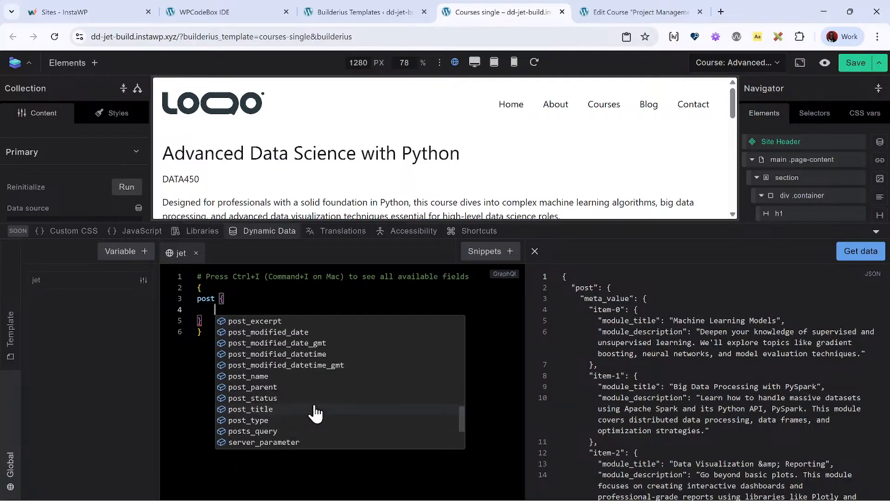
scroll(299, 373, "up", 3)
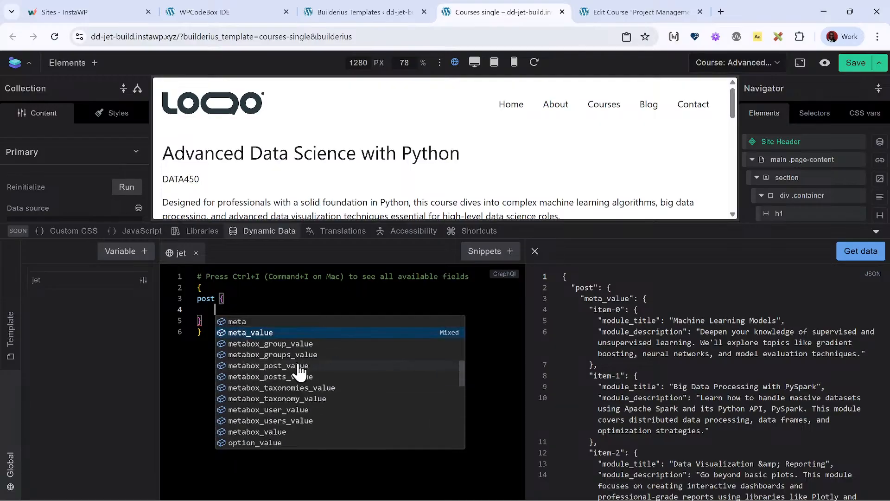
scroll(268, 367, "up", 5)
scroll(268, 366, "up", 4)
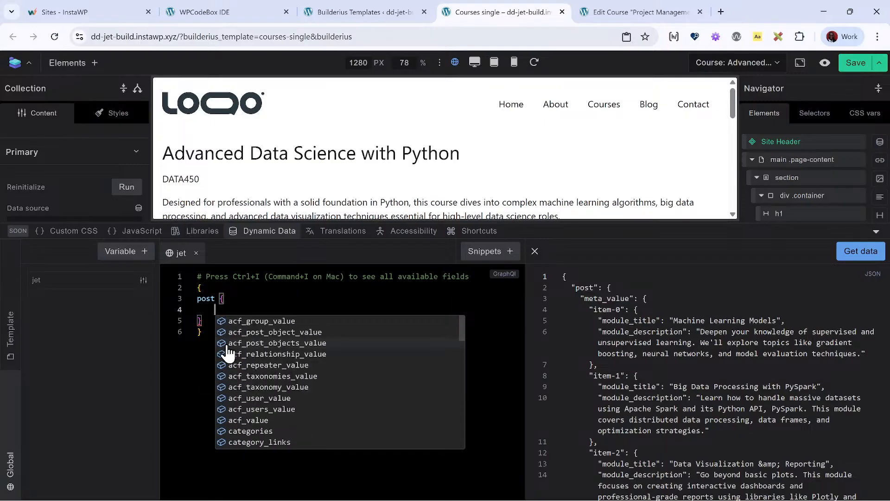
- Query meta_value with the key "course_outline" inside the post block and fetch the data
type("met")
key("Down")
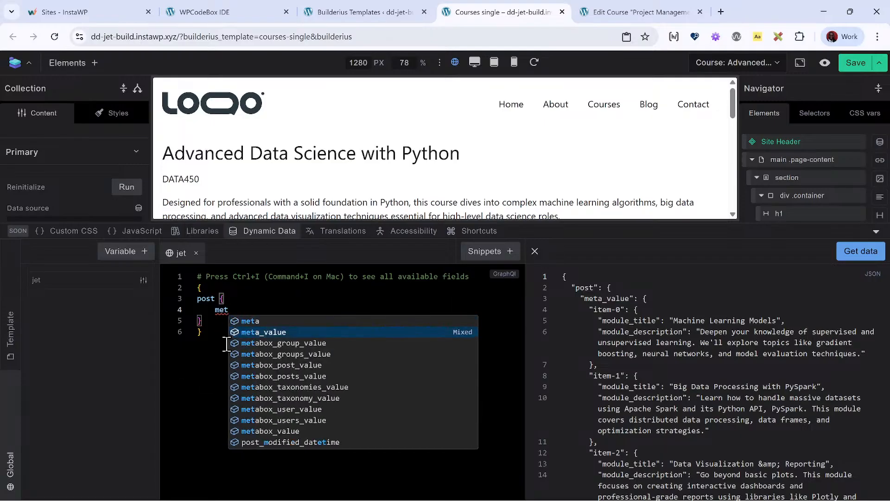
key("Return")
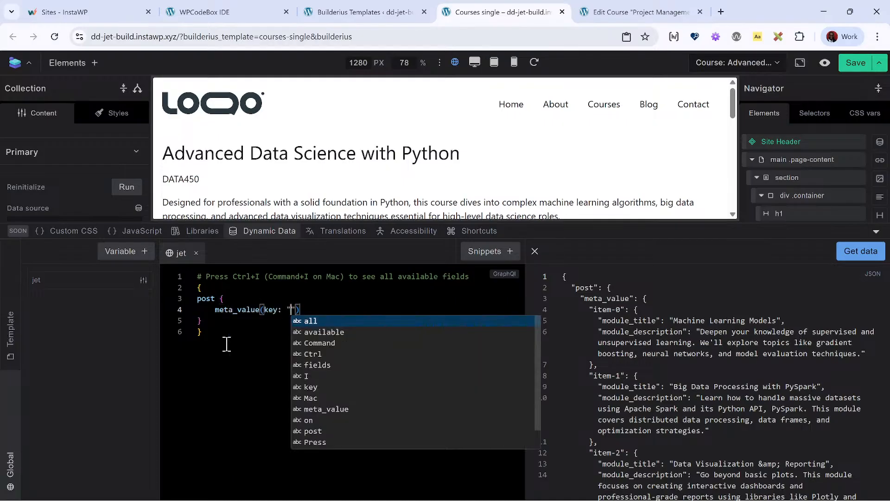
type("course_outline")
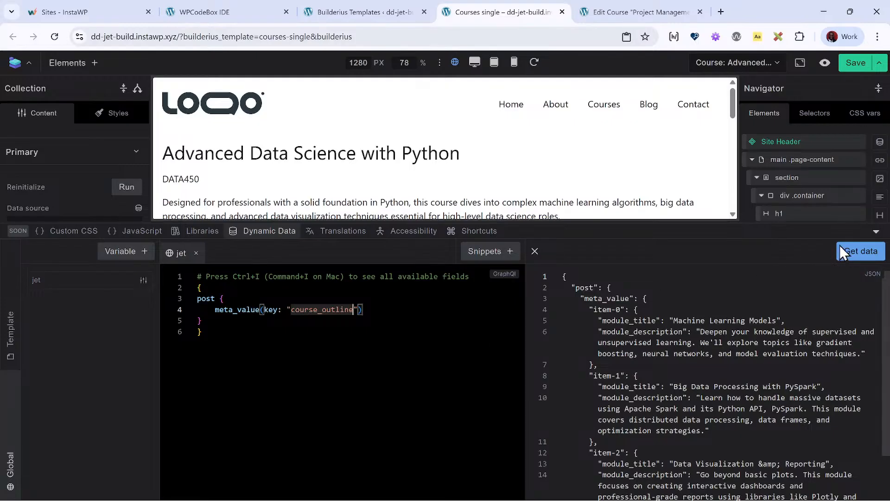
left_click(856, 255)
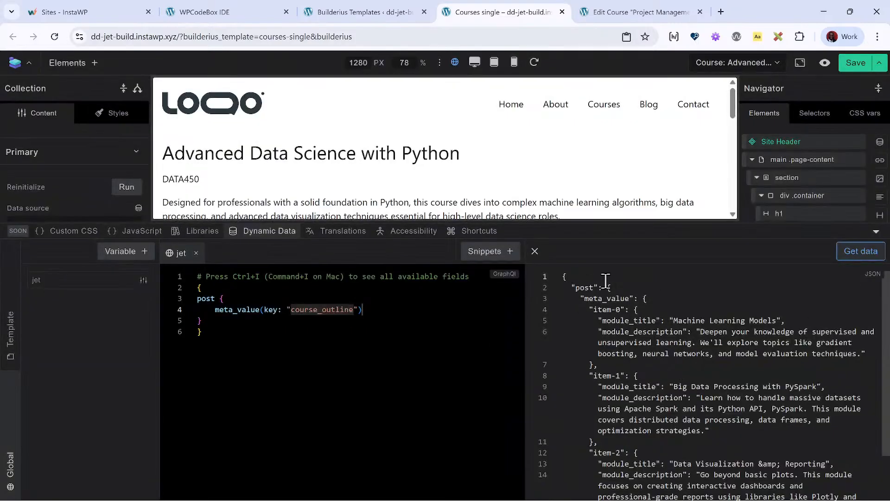
- Alias the course_outline meta_value field as "items" in the jet query, fetch the data again and review the returned modules
scroll(632, 443, "down", 3)
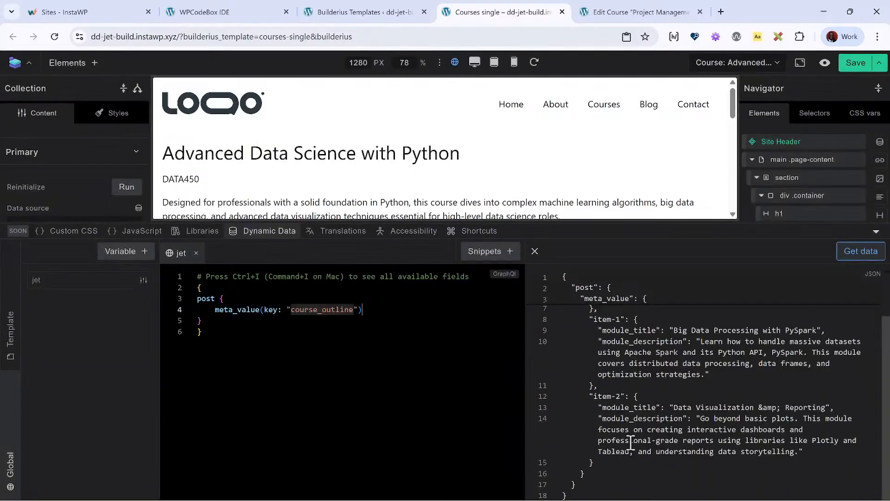
scroll(630, 443, "up", 3)
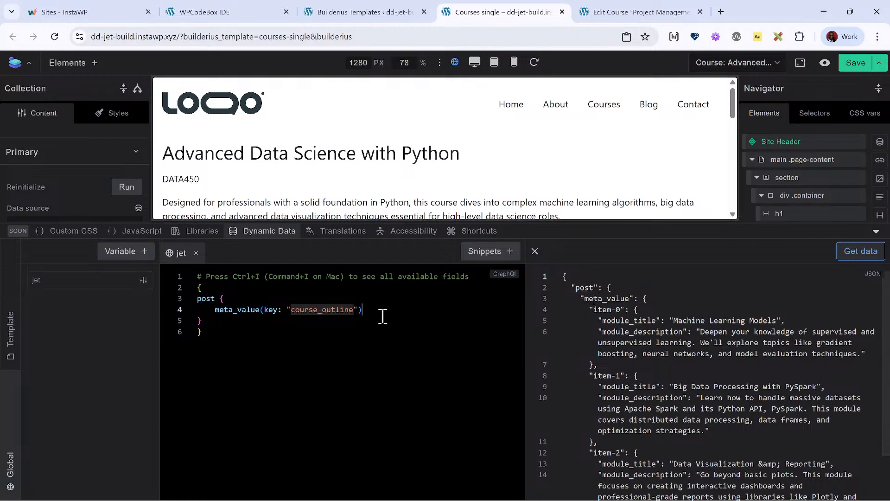
double_click(216, 309)
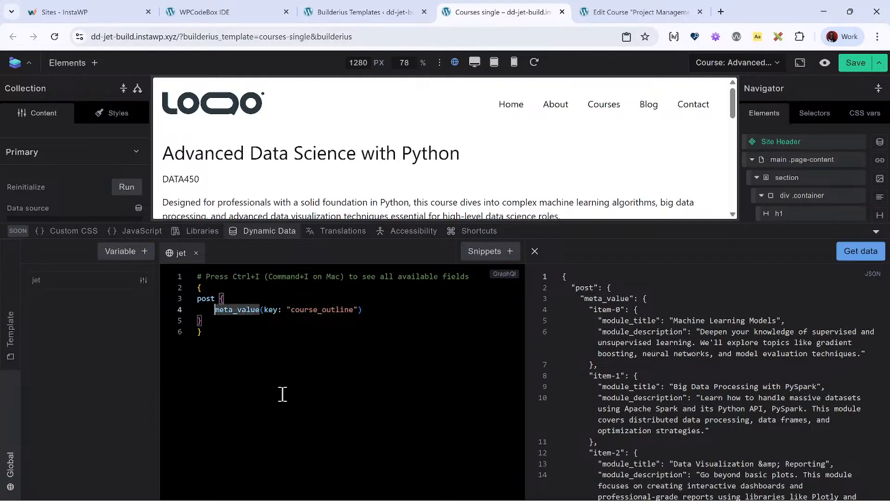
key("Left")
type("items:")
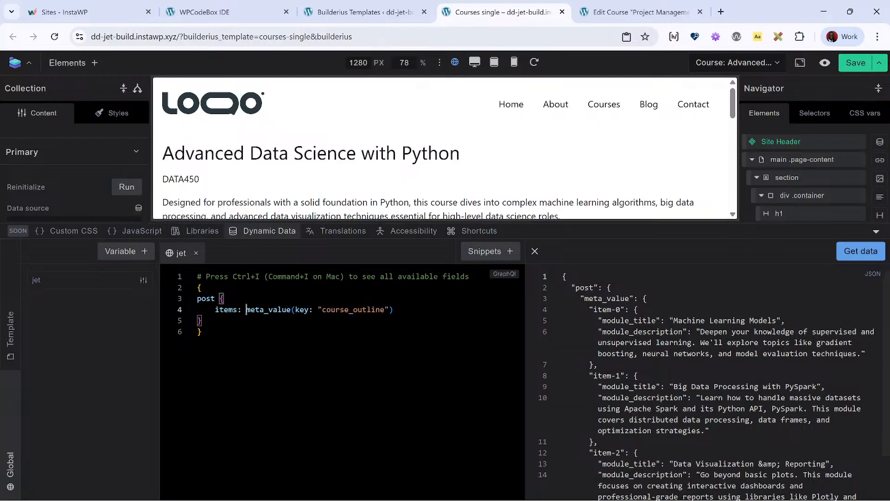
left_click(860, 250)
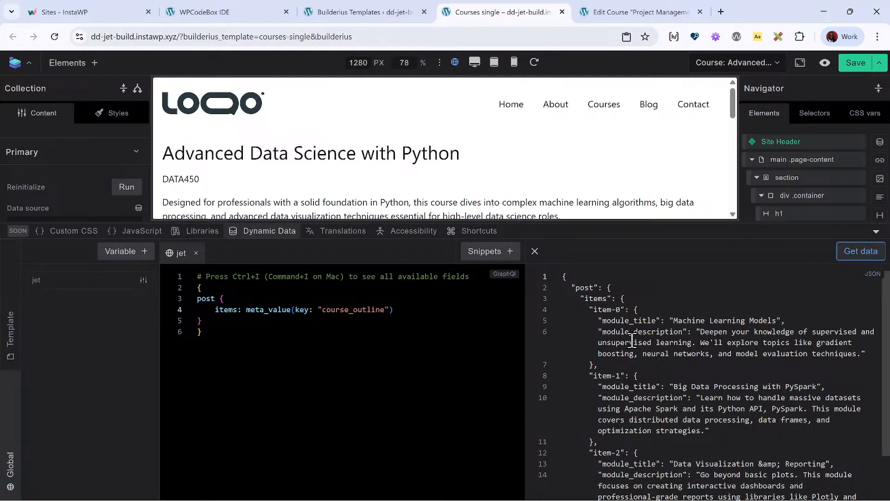
left_click(613, 311)
left_click(610, 311)
scroll(660, 397, "down", 1)
scroll(660, 396, "up", 1)
- Check which dynamic tags and scopes are offered for the Collection's data source
left_click(235, 230)
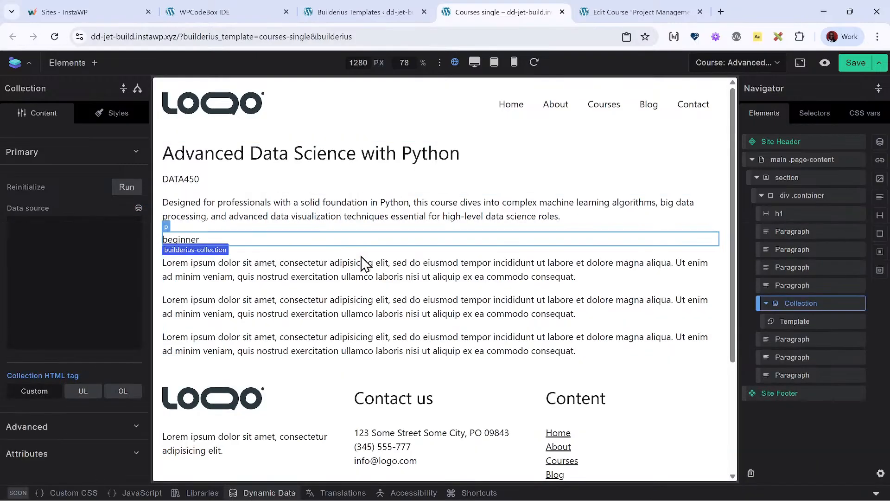
left_click(816, 310)
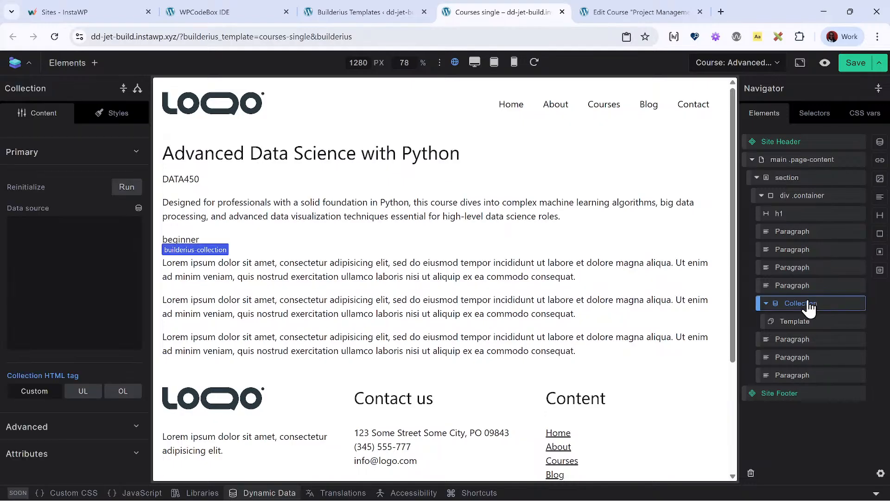
left_click(138, 208)
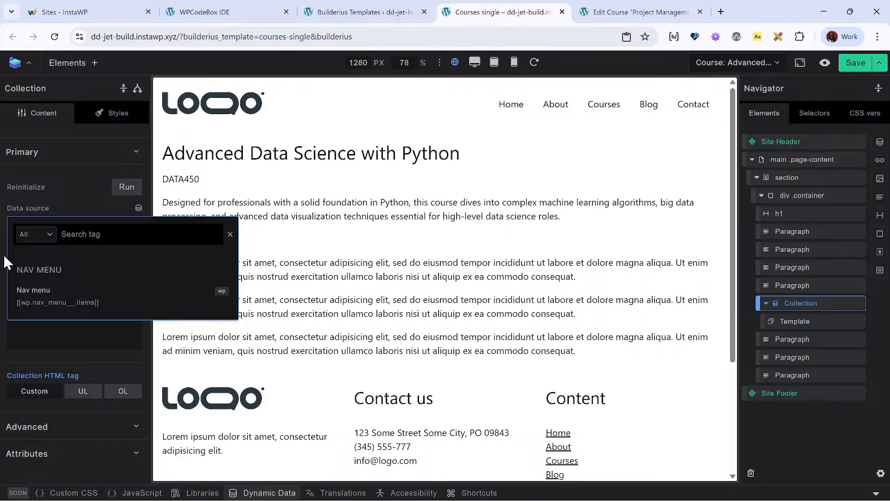
left_click(44, 235)
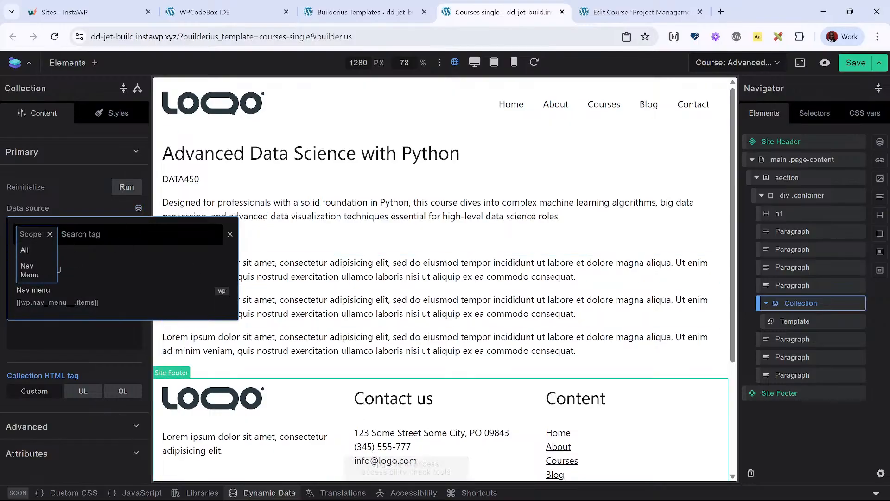
- Fetch the jet variable's data again, save the template and reload the builder page
left_click(269, 493)
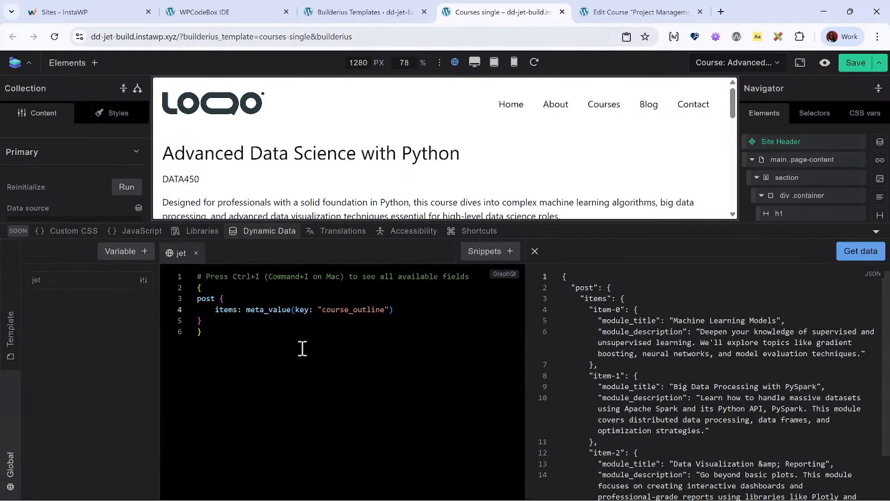
left_click(861, 251)
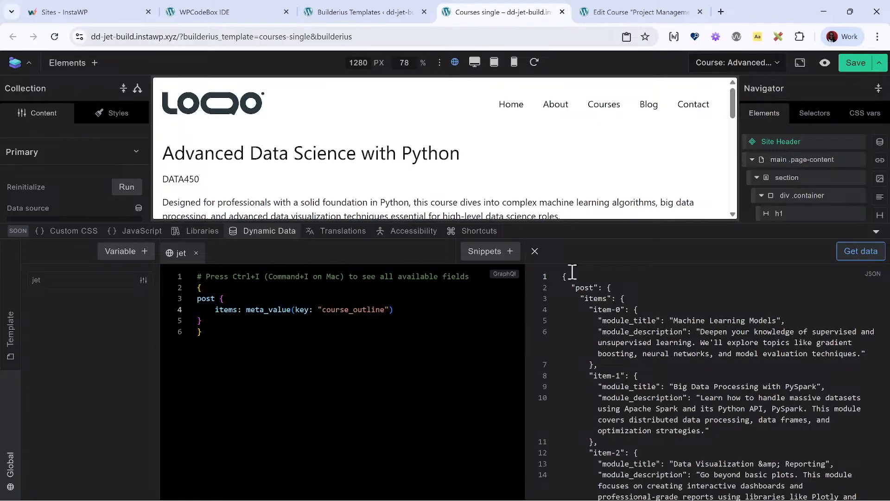
left_click(852, 63)
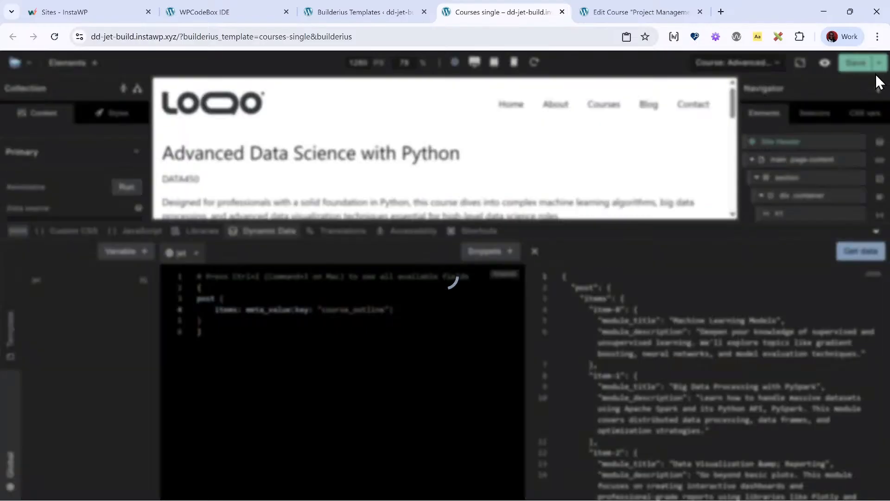
left_click(55, 36)
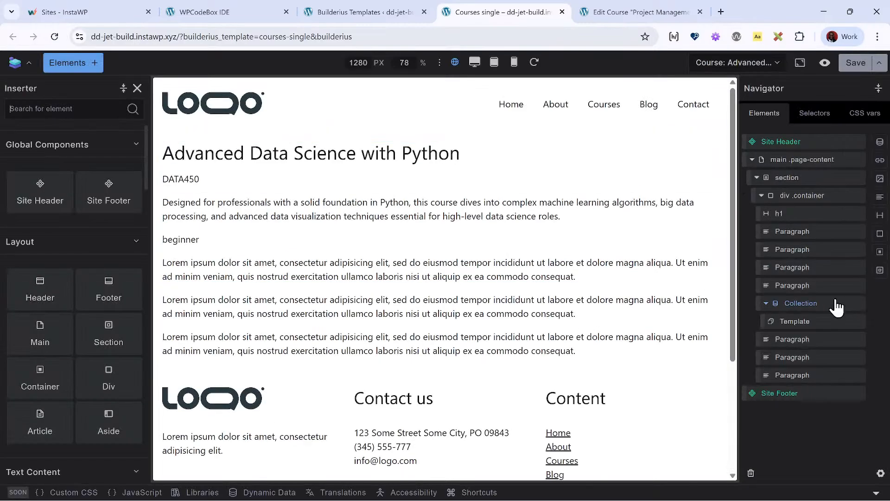
- Reselect the Collection and look for the jet variable among its data source tag scopes
left_click(814, 321)
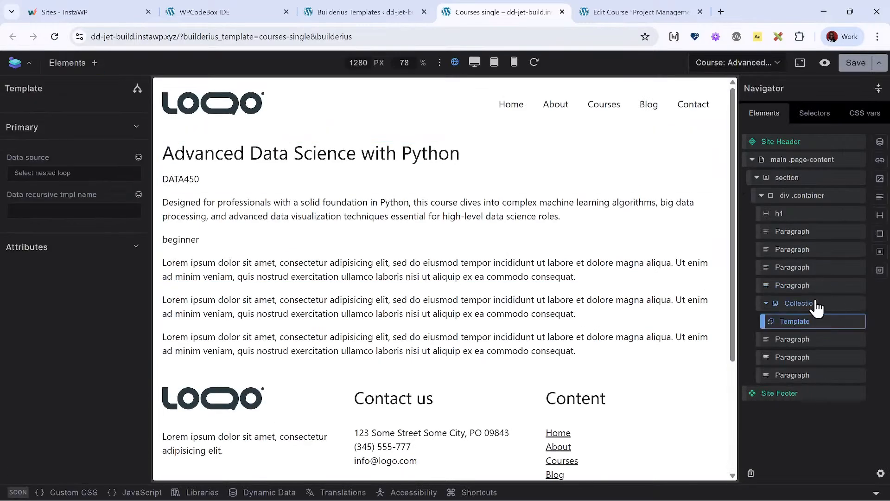
left_click(816, 304)
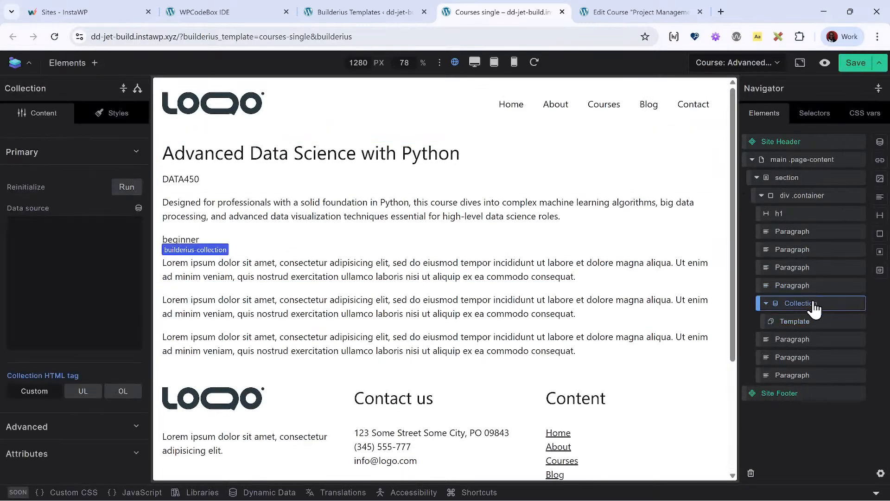
left_click(138, 208)
left_click(29, 234)
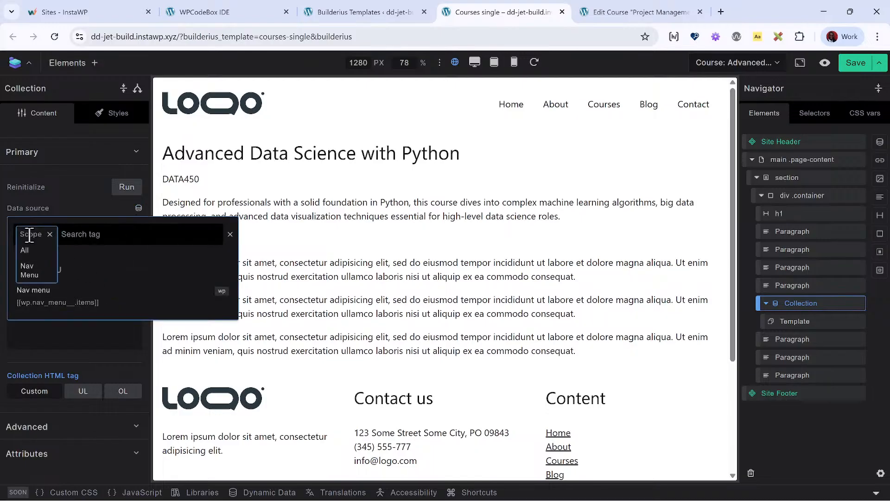
left_click(102, 208)
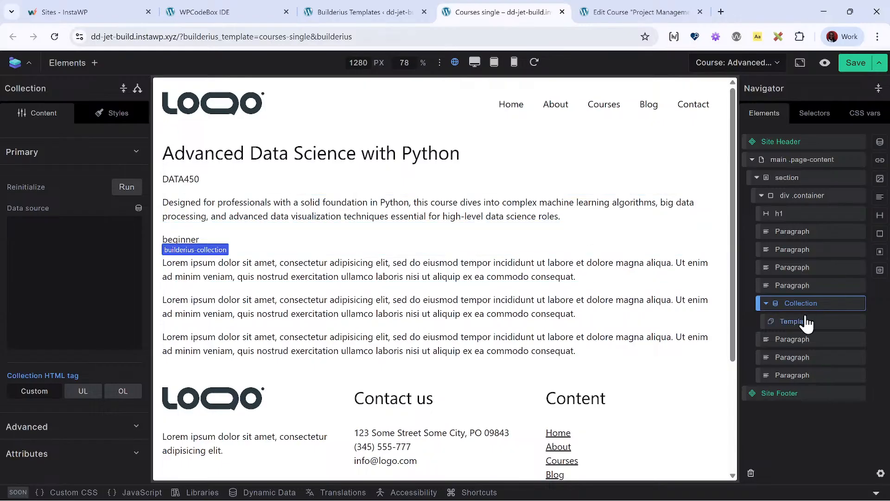
- Reopen the jet data variable and fetch its data to examine the path to the course outline items
left_click(278, 493)
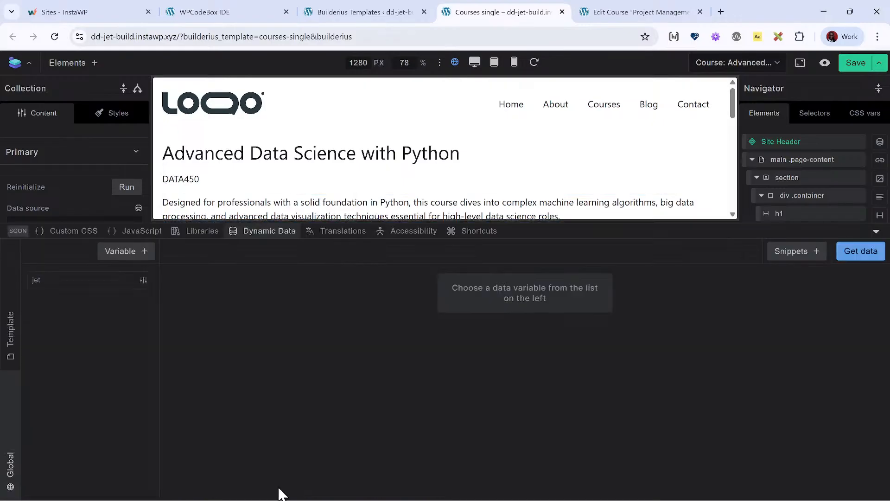
left_click(120, 284)
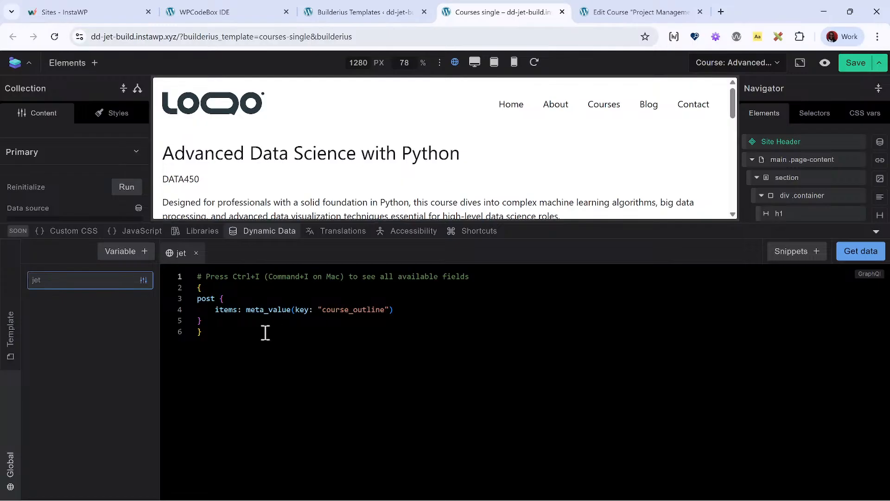
left_click(260, 320)
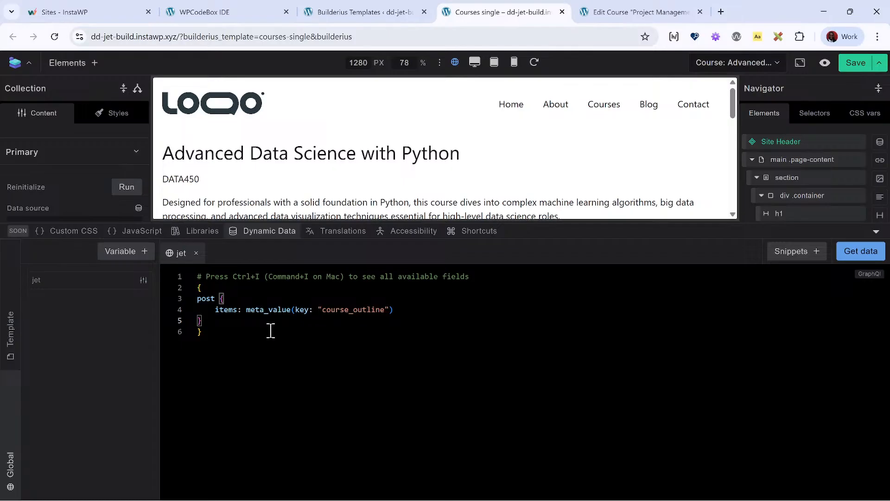
left_click(860, 251)
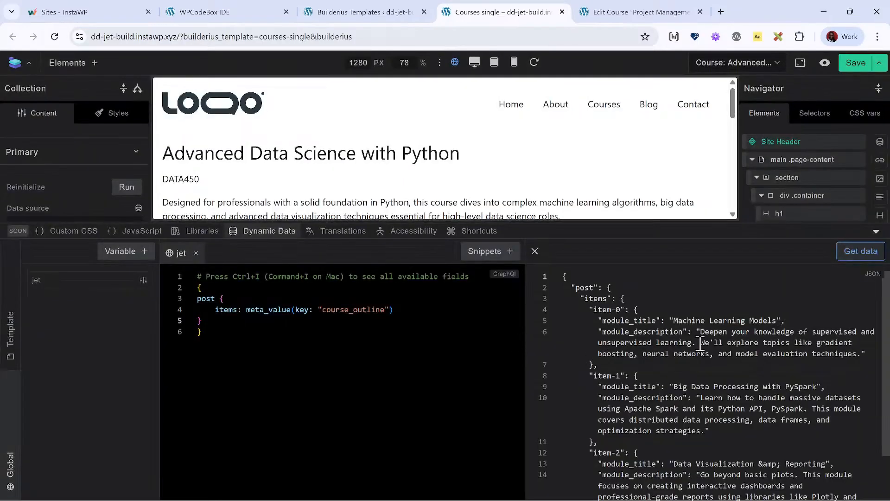
scroll(672, 347, "down", 3)
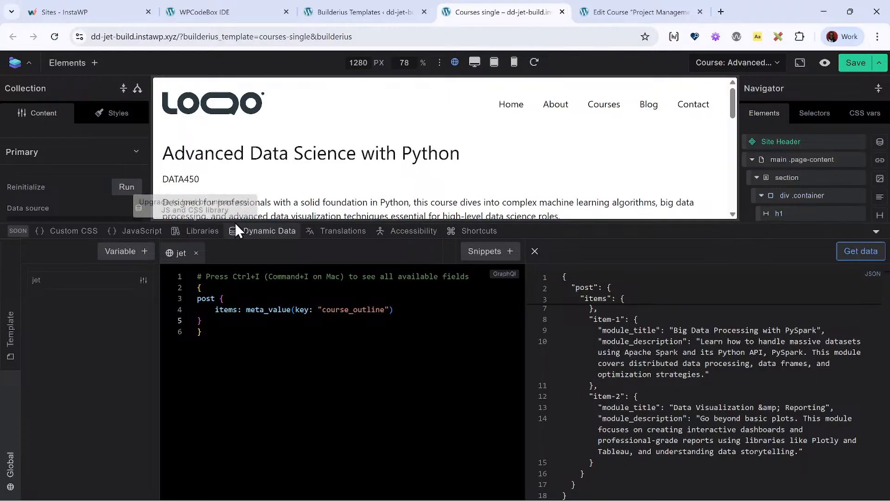
- Set the Collection's data source to [[jet.post.items]] and reinitialize the Collection
left_click(281, 234)
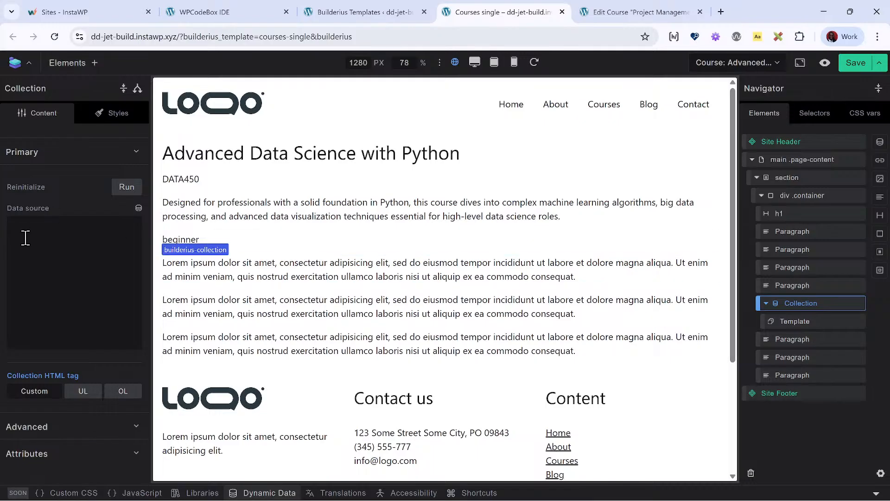
left_click(53, 256)
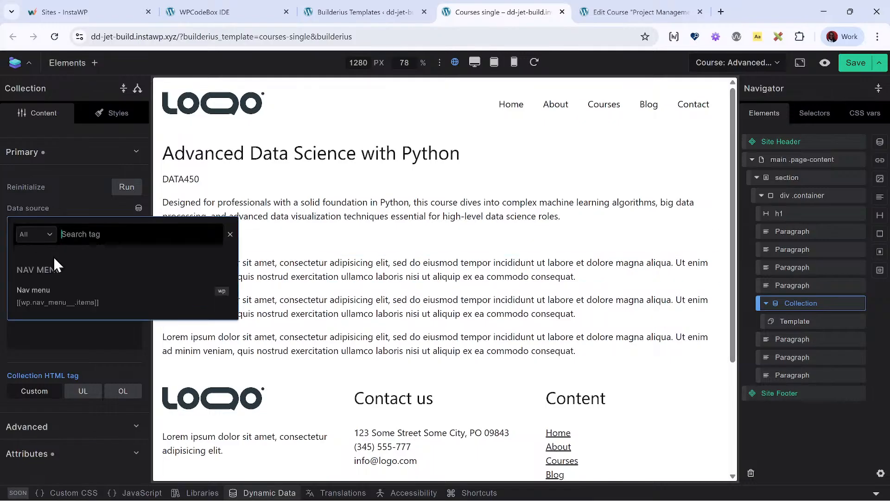
key("Escape")
type("[[jet.")
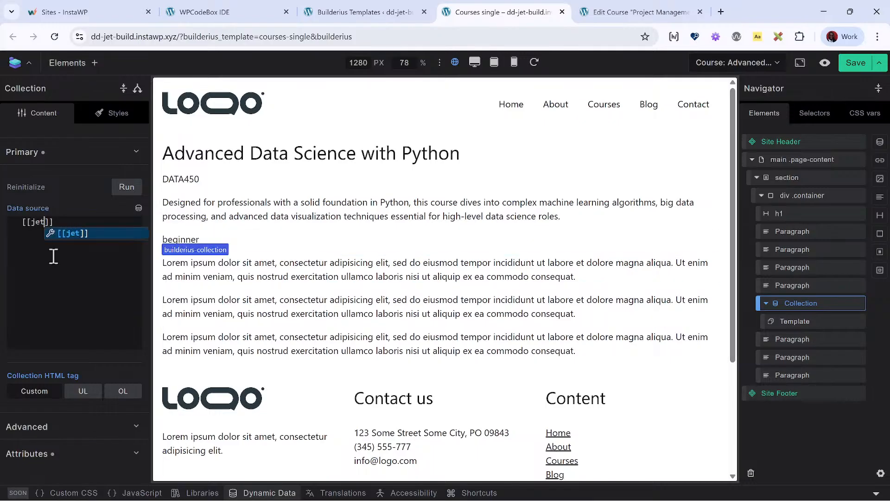
type("post.items")
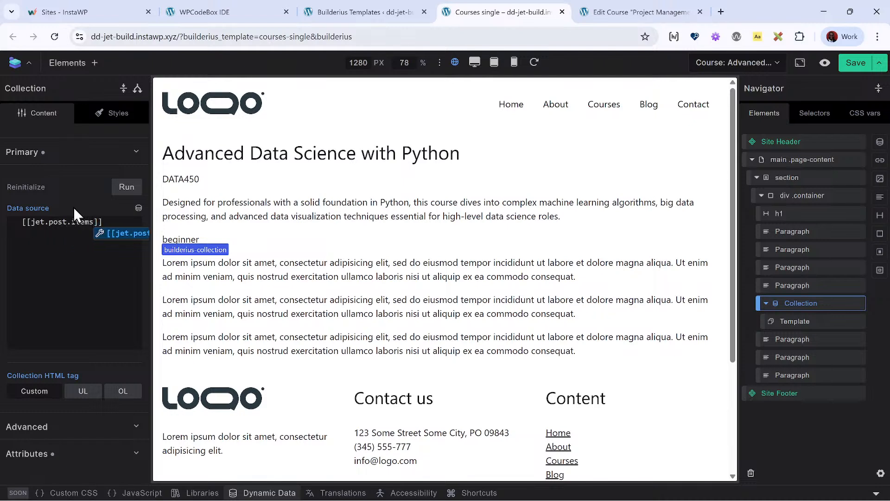
left_click(126, 187)
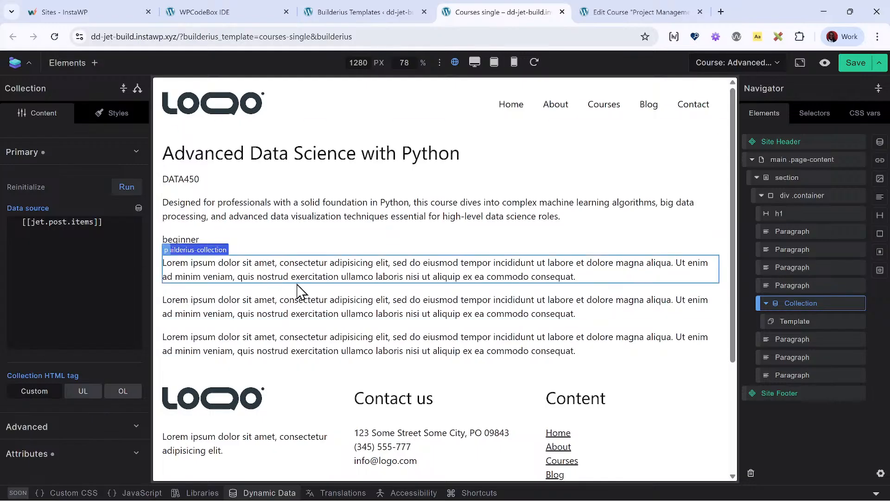
- Insert a Heading into the Collection's Template element and a Paragraph nested inside that Heading
left_click(800, 321)
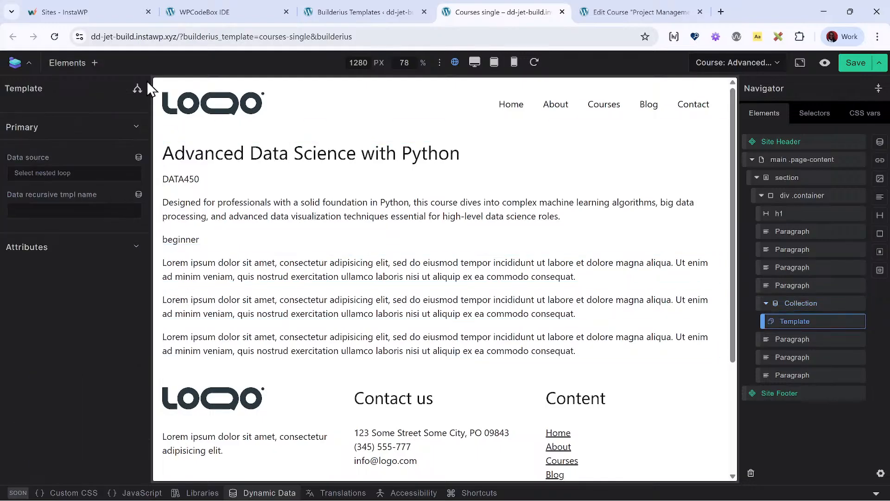
left_click(69, 63)
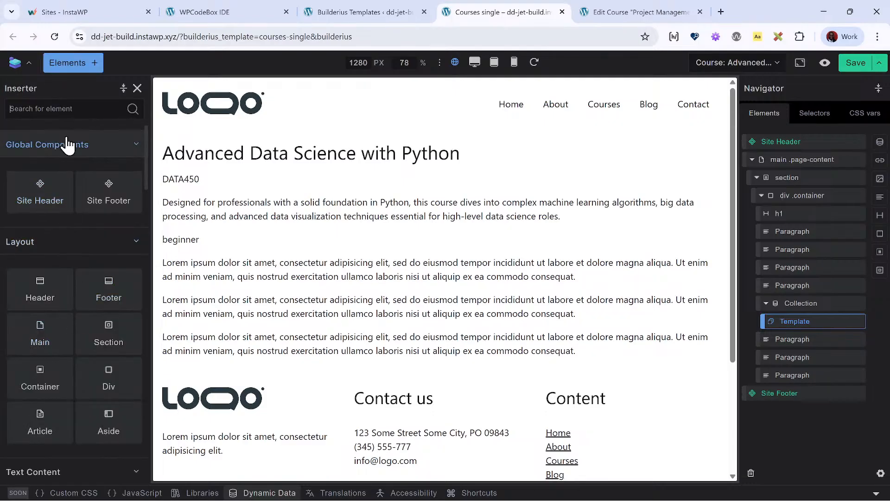
type("hea")
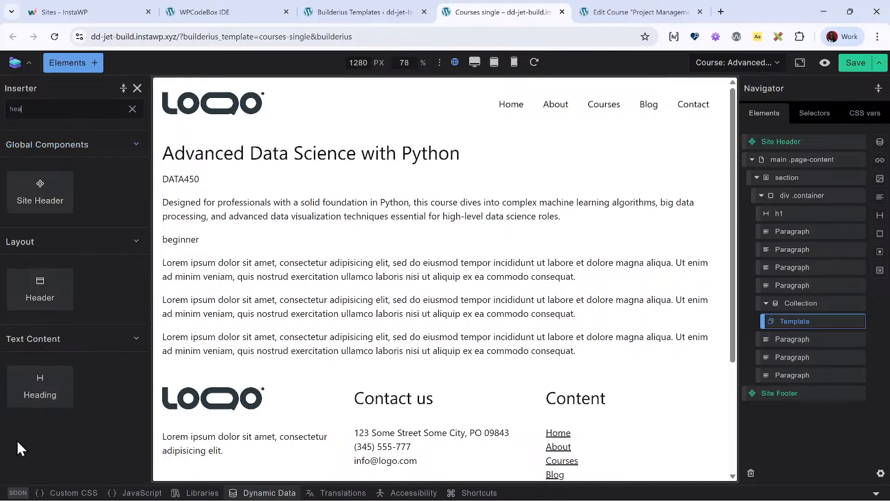
left_click(26, 388)
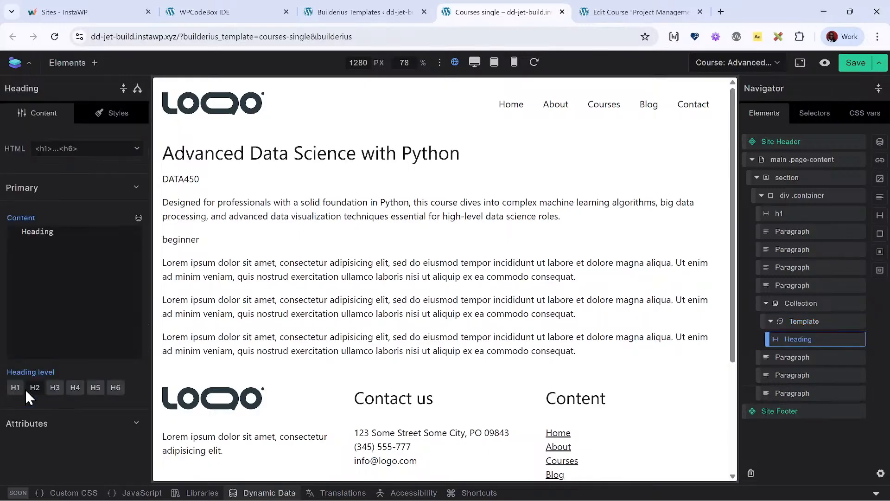
left_click(66, 61)
type("para")
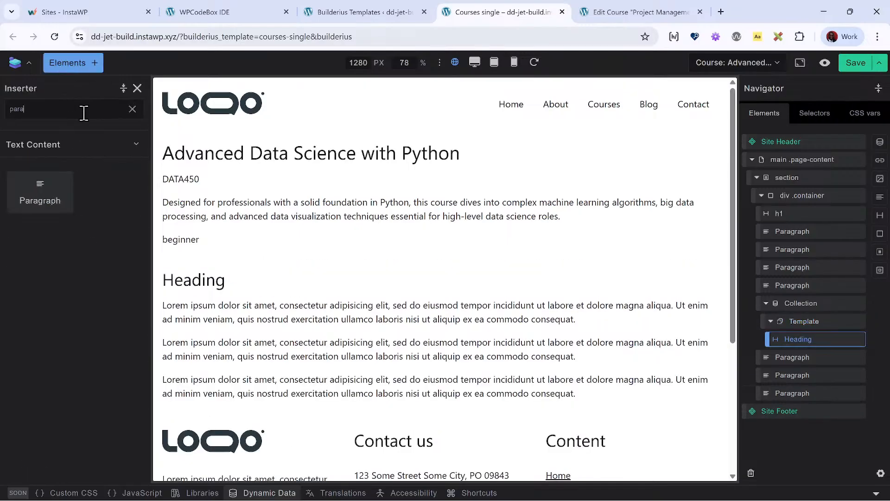
left_click(60, 224)
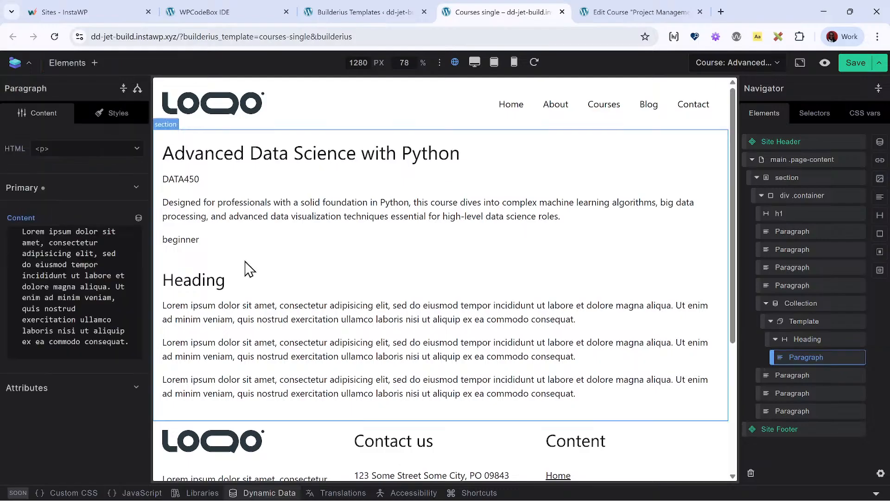
- Clear the placeholder text of the Heading in the Collection's Template and browse the loop tags available for its content
left_click(809, 339)
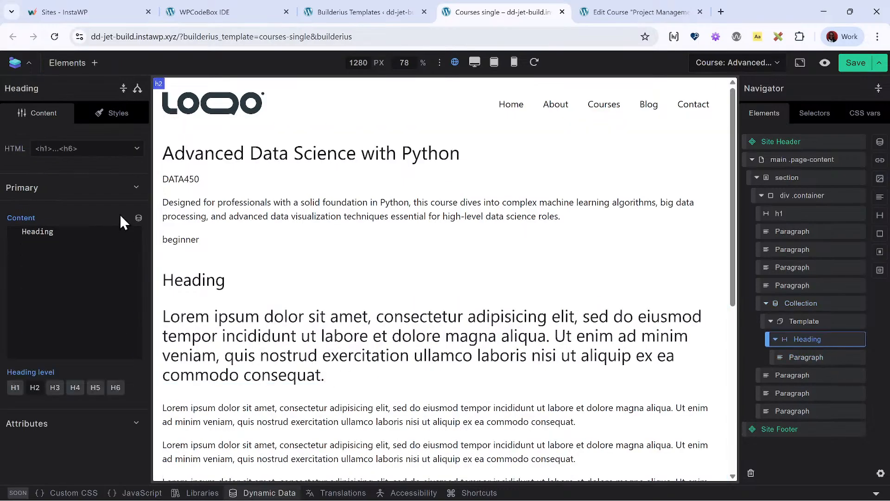
double_click(108, 242)
key("BackSpace")
left_click(138, 218)
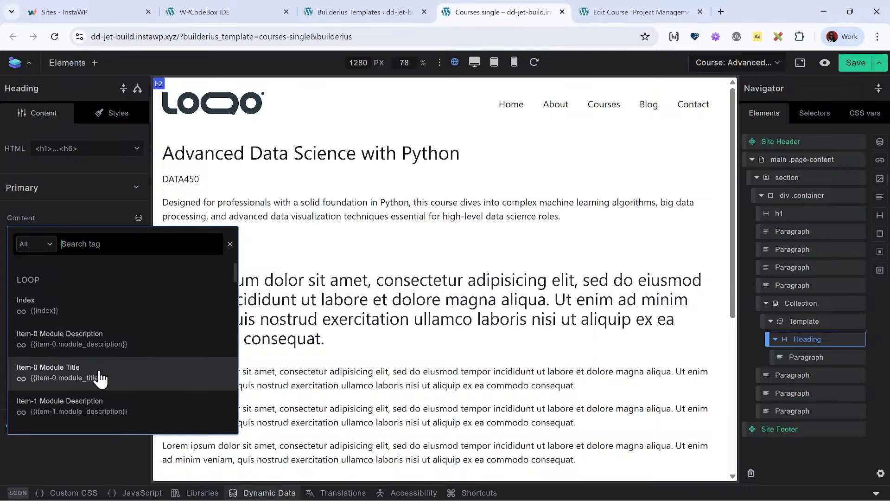
scroll(100, 415, "down", 3)
scroll(100, 415, "up", 2)
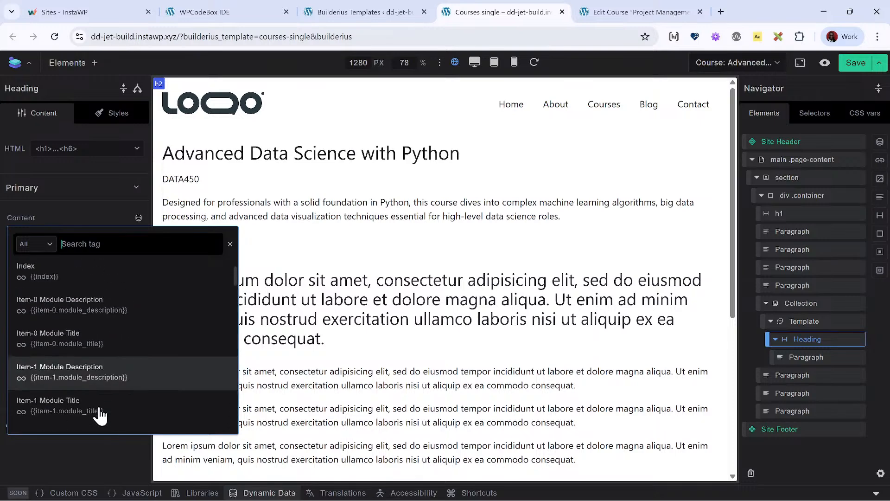
scroll(100, 415, "up", 1)
left_click(102, 205)
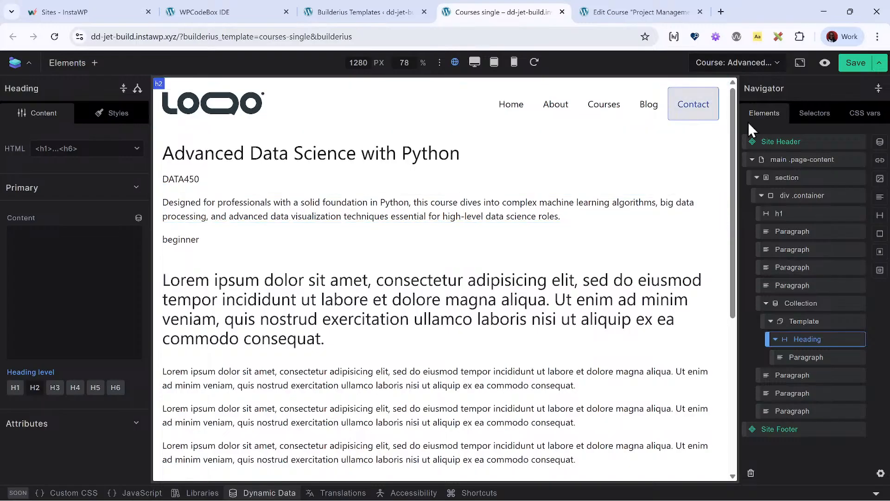
- Reopen the jet data variable and add an items line below the post block in its query
left_click(829, 306)
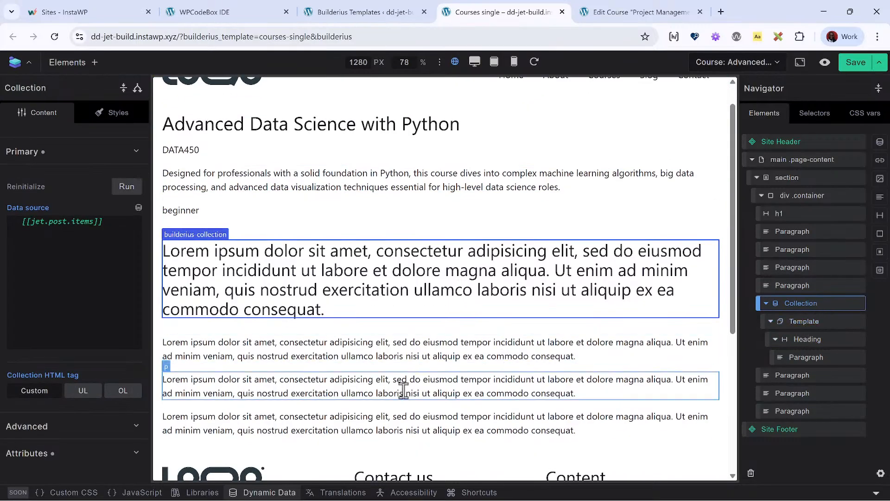
scroll(403, 417, "down", 4)
left_click(278, 491)
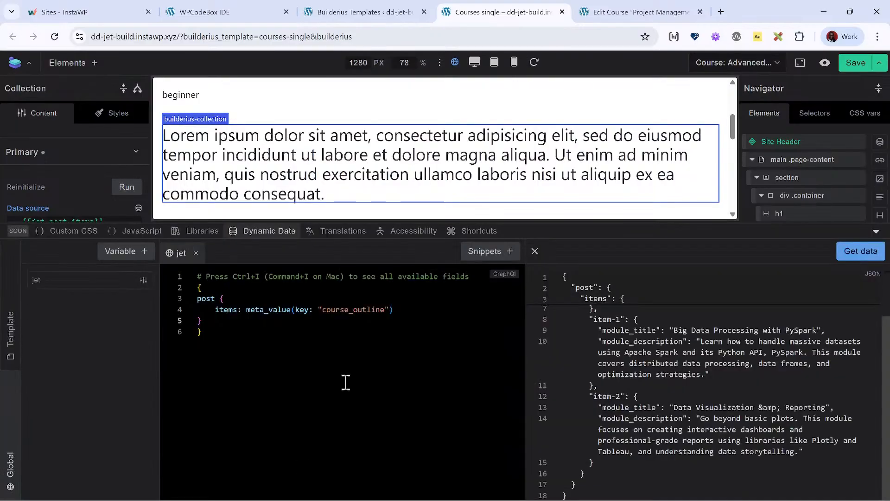
left_click(267, 319)
key("Return")
key("ctrl+i")
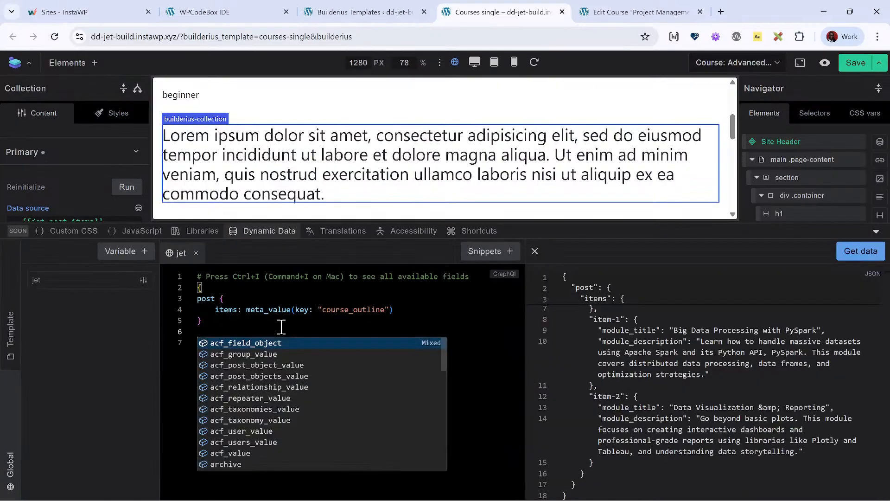
type("e")
key("BackSpace")
type("item")
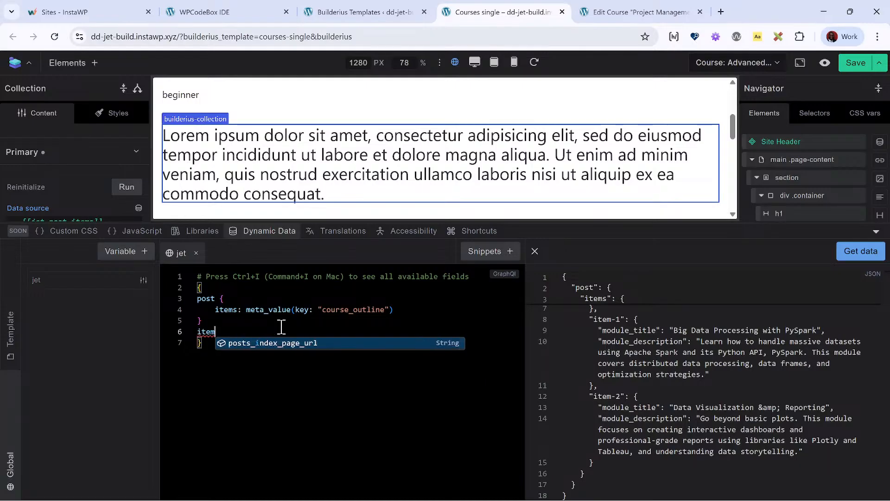
type("s")
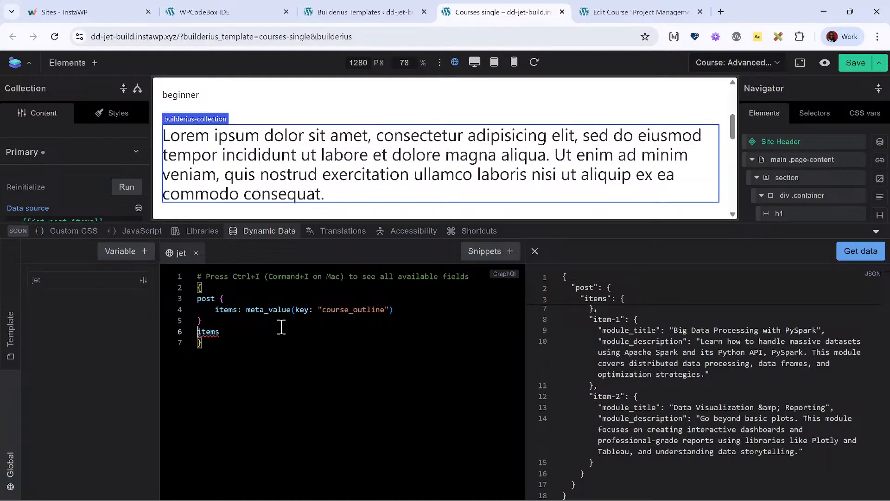
- Remove the items alias from the course_outline meta_value field inside the post block
key("Up")
key("Up")
key("Right")
key("Right")
key("Right")
key("Right")
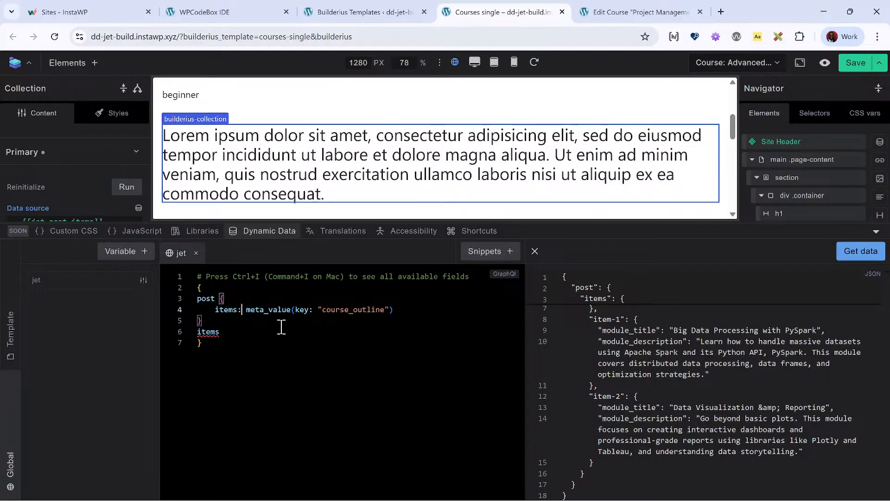
key("BackSpace")
key("BackSpace")
key("BackSpace")
key("BackSpace")
key("Delete")
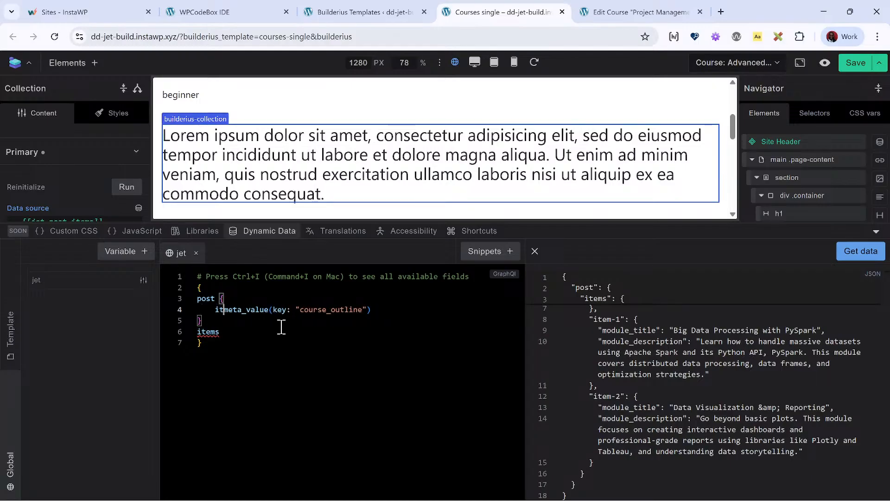
key("BackSpace")
key("BackSpace")
- Define the new items line as an expression_result with a {{}} expression placeholder
key("Down")
key("Down")
key("Home")
key("shift+End")
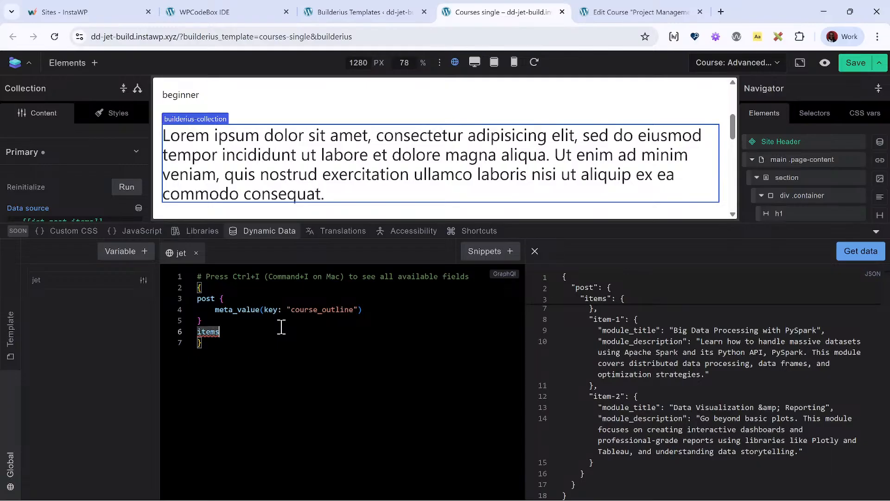
key("End")
type(": expr")
key("Return")
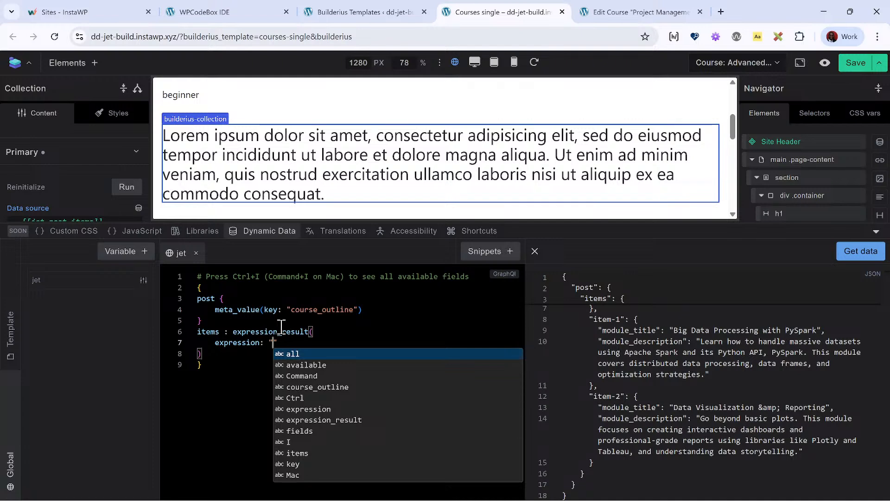
type("{{}}")
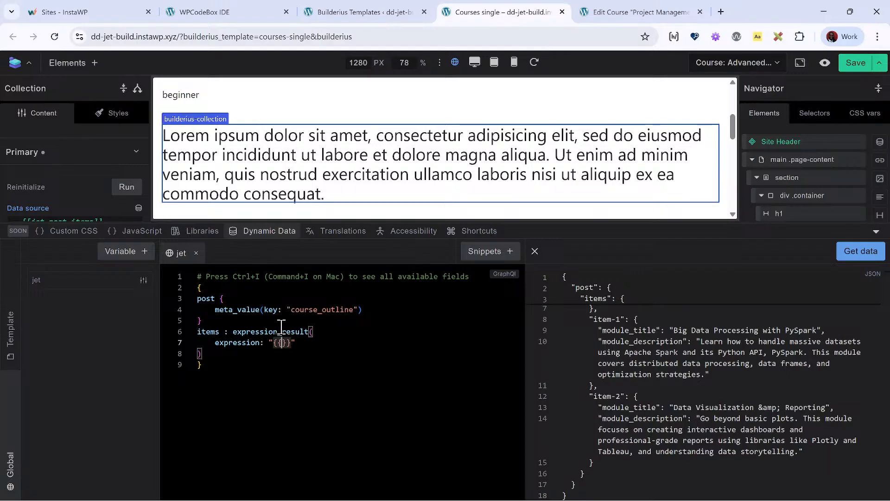
type("jet.post.meta_")
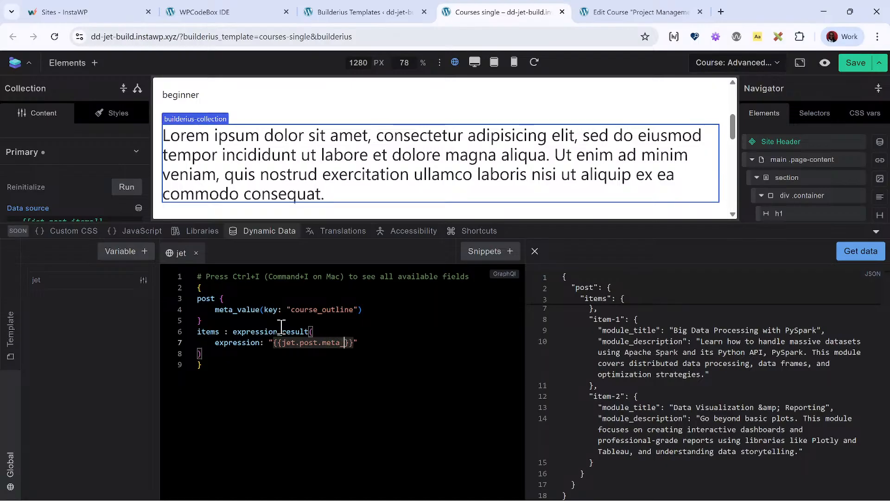
type("value")
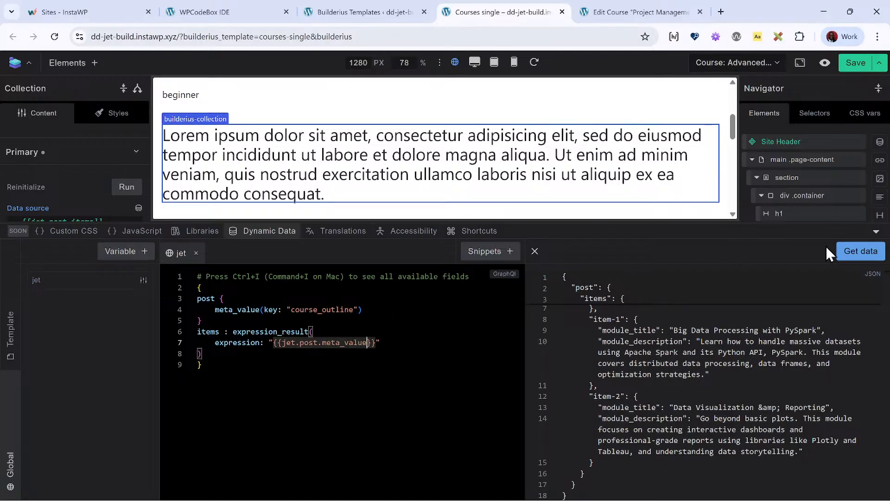
- Set the items expression to {{jet.post.meta_value}} and fetch the variable's data
left_click(855, 245)
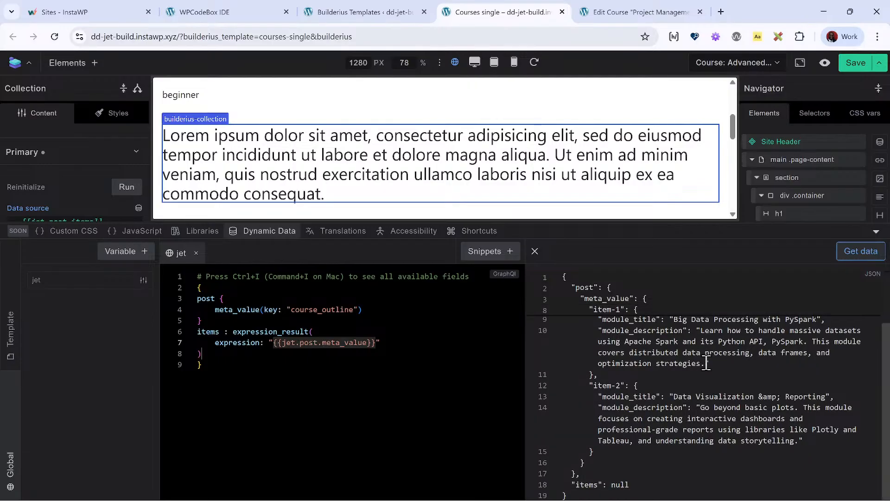
left_click(429, 342)
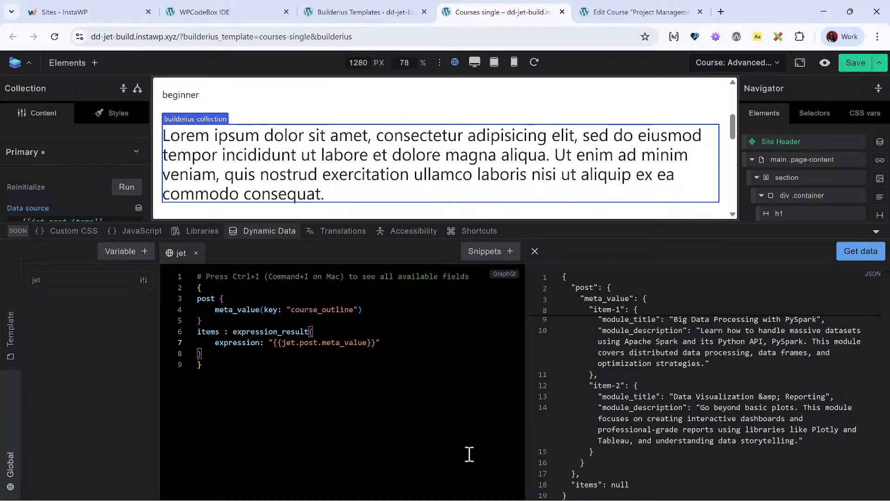
- Examine the fetched course outline data and the items result, close the dynamic data editor and look over the template preview
scroll(649, 360, "up", 2)
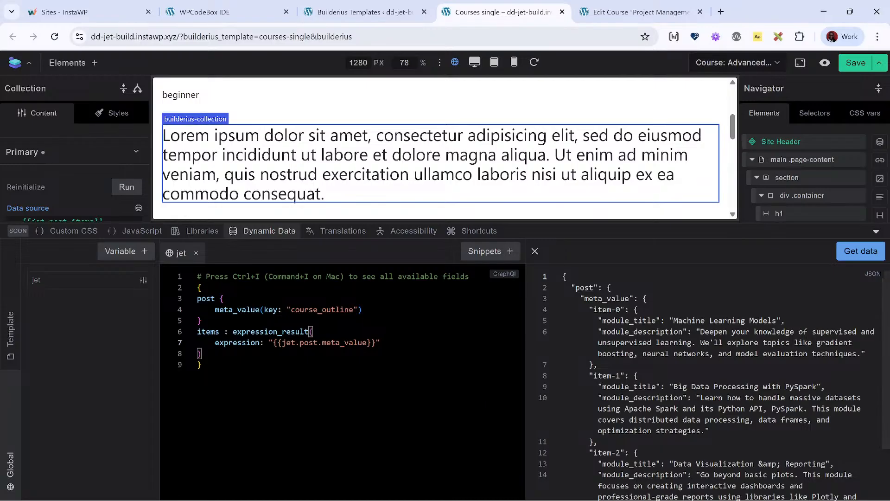
left_click(273, 369)
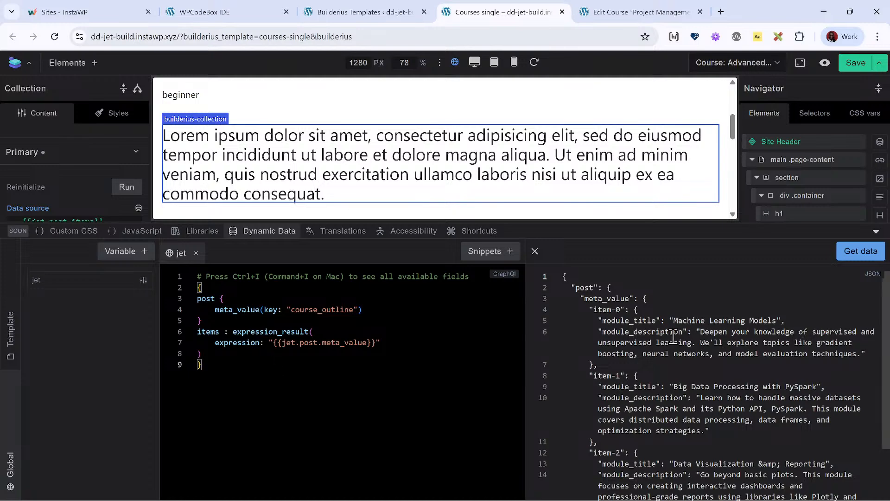
scroll(668, 340, "down", 2)
scroll(660, 345, "up", 2)
left_click(273, 233)
scroll(471, 371, "up", 3)
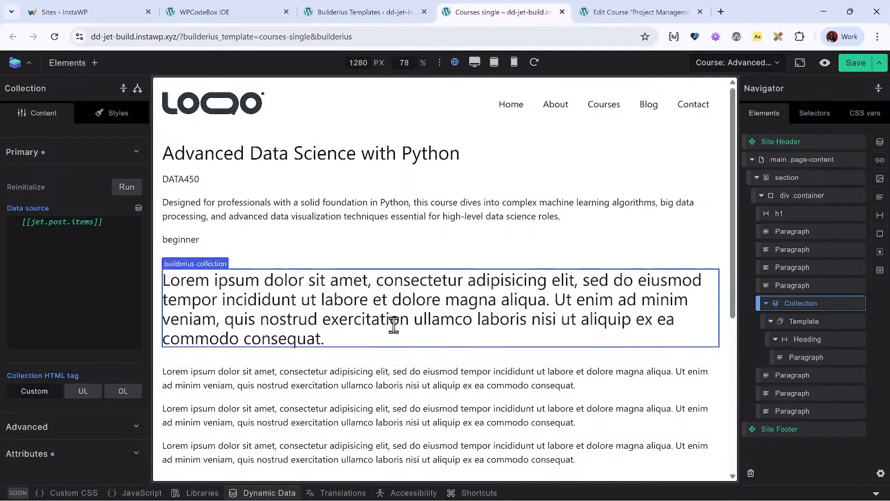
scroll(393, 334, "down", 5)
scroll(390, 337, "up", 3)
- Switch to the course edit page and review its outline, schedule and Parent Instructors fields
left_click(373, 4)
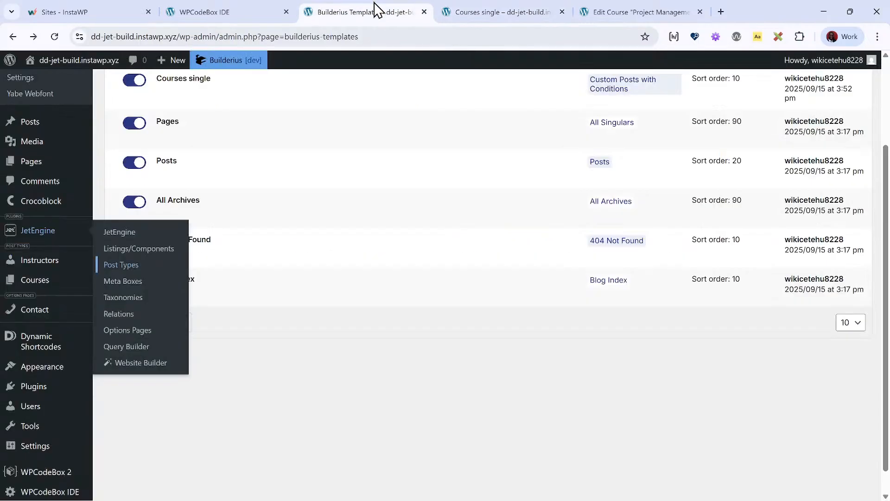
left_click(531, 8)
left_click(686, 1)
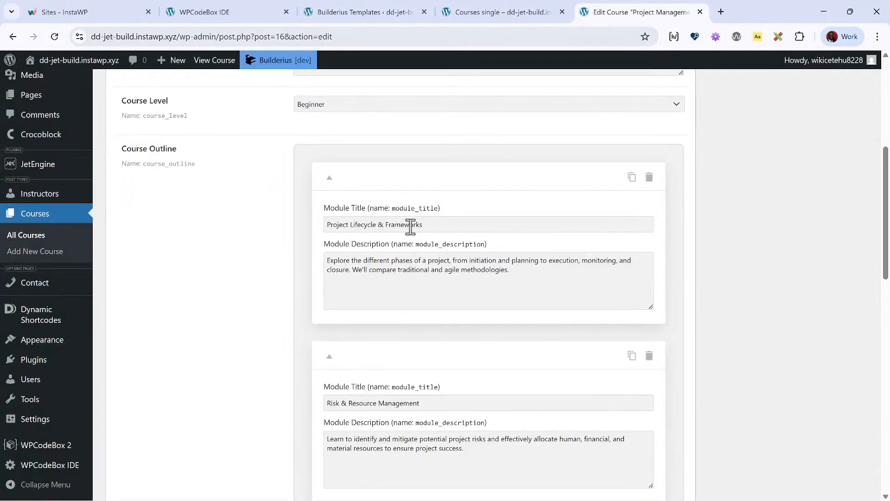
scroll(404, 222, "down", 8)
scroll(404, 222, "down", 3)
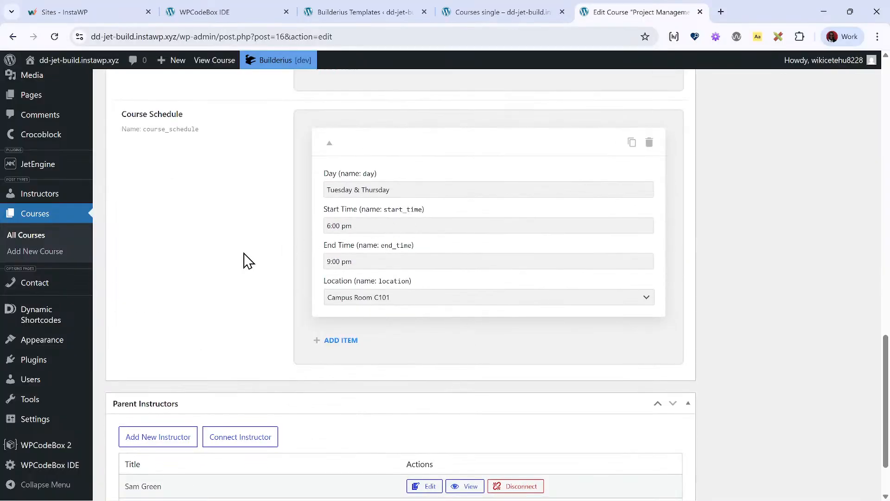
scroll(172, 293, "down", 2)
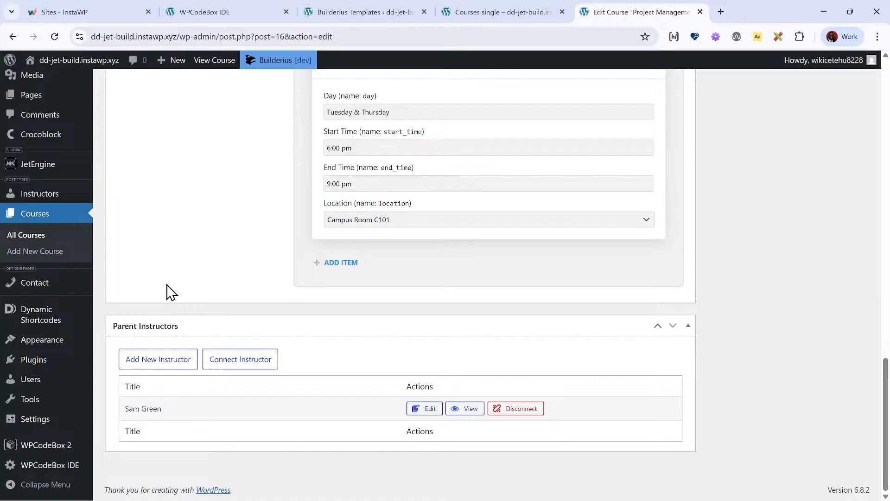
scroll(170, 293, "up", 13)
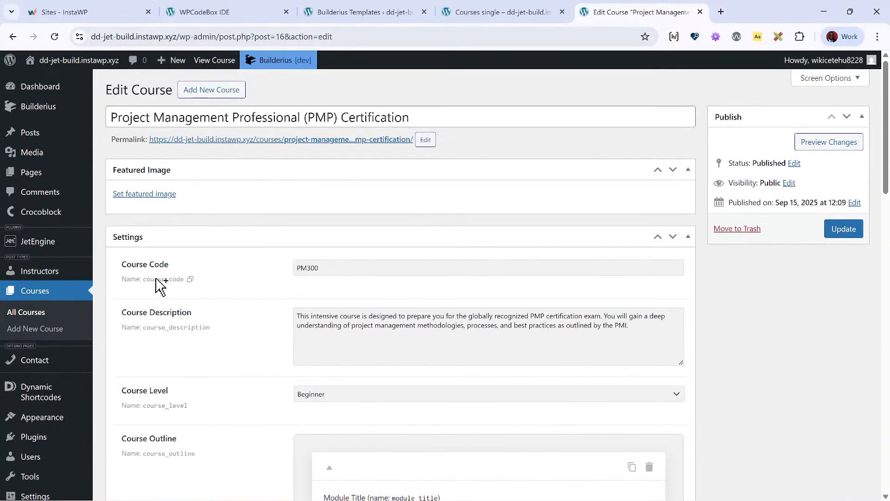
- Return to the Courses single template and recheck the jet variable's query and data
left_click(514, 6)
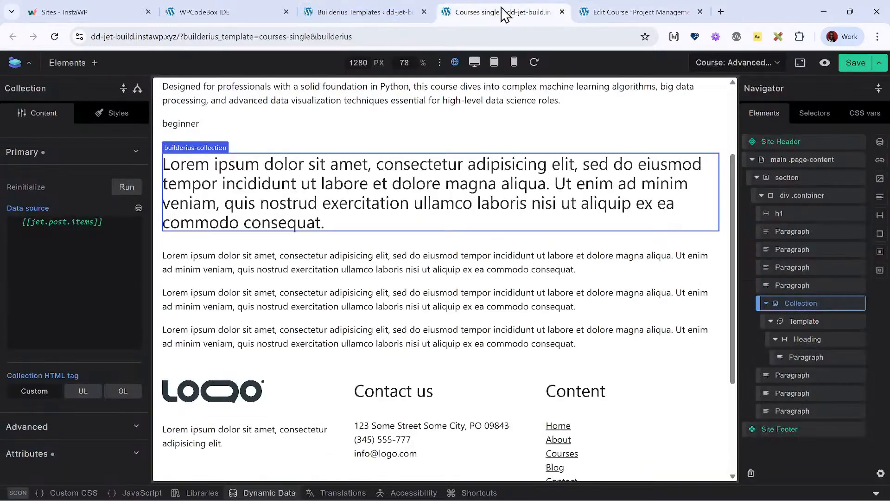
left_click(393, 12)
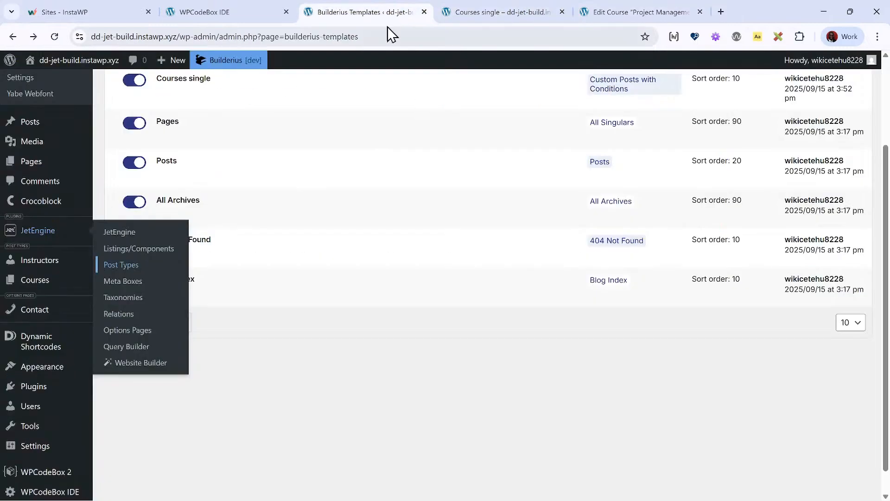
left_click(489, 6)
left_click(269, 493)
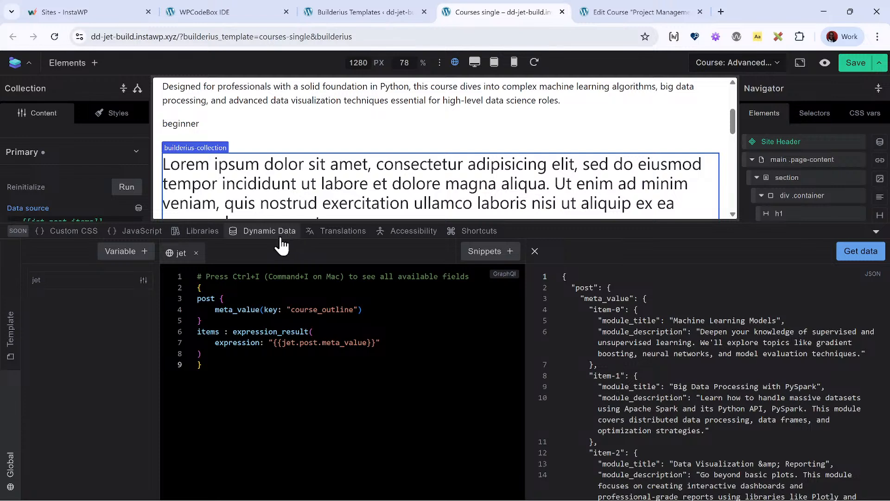
left_click(266, 234)
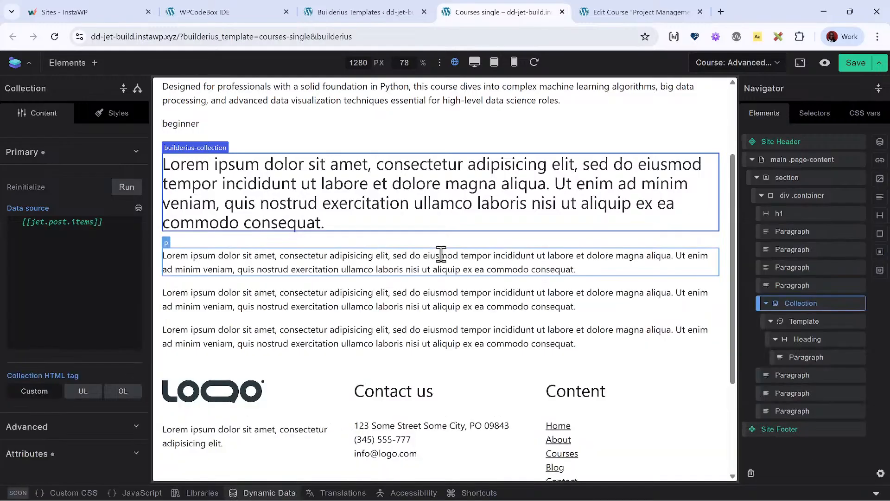
- Close the WPCodeBox IDE and Builderius Templates browser tabs, keeping the unsaved Courses single template open
left_click(667, 8)
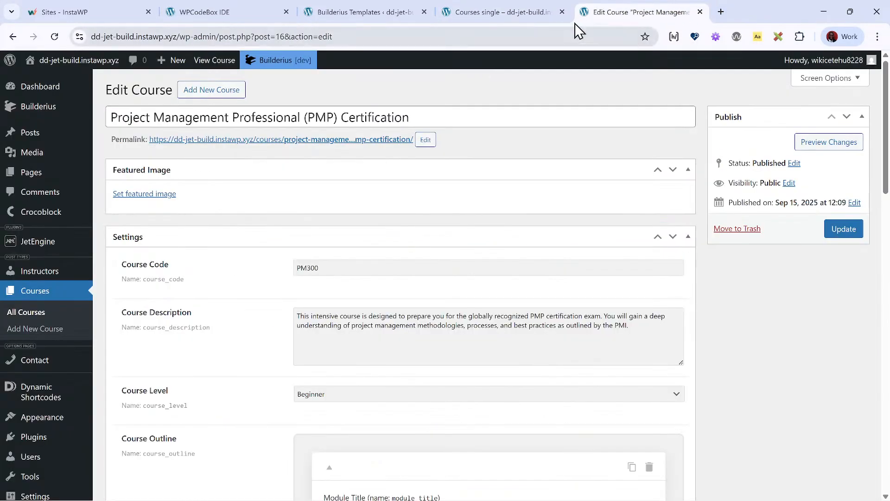
left_click(270, 13)
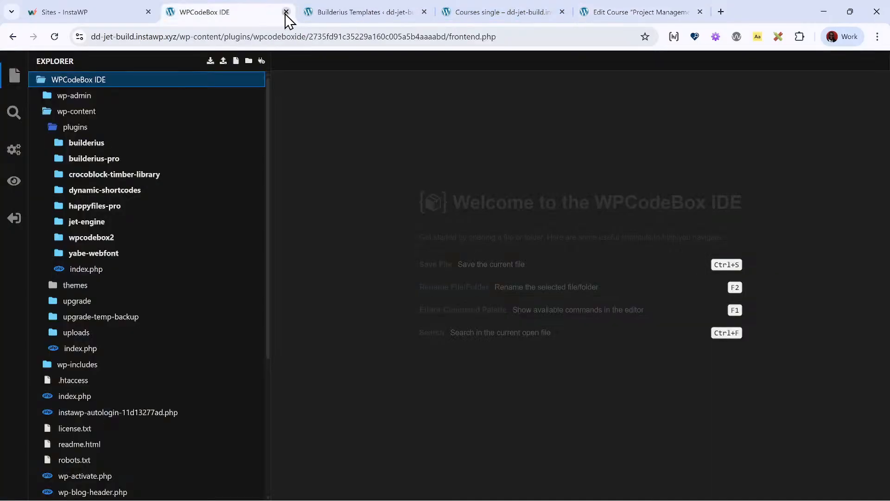
left_click(286, 12)
left_click(287, 12)
left_click(286, 12)
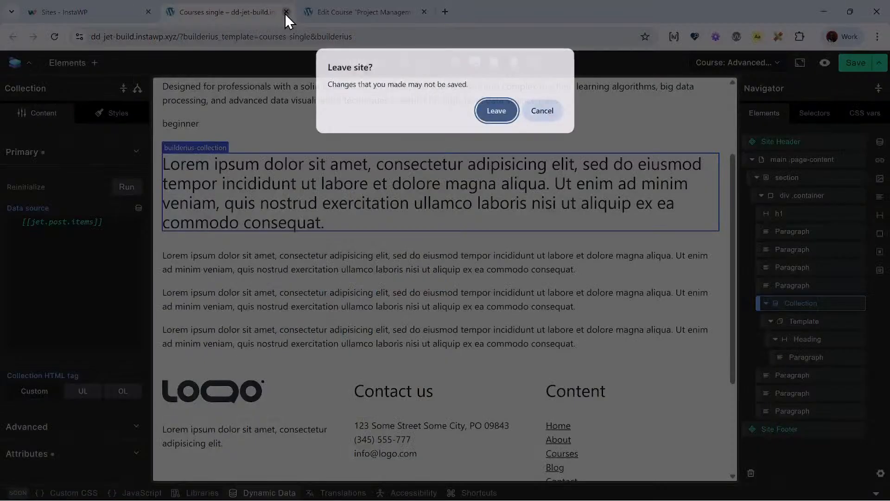
left_click(540, 113)
- Save the Courses single template and switch to the course edit page
left_click(856, 63)
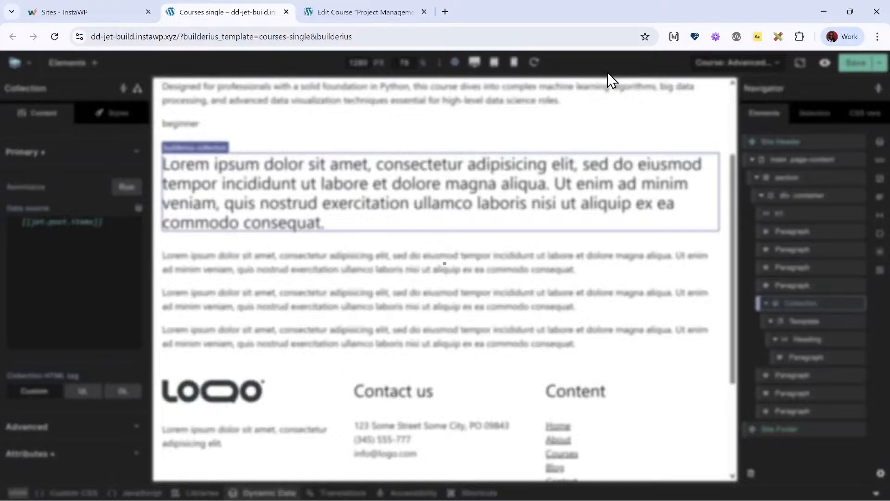
left_click(358, 13)
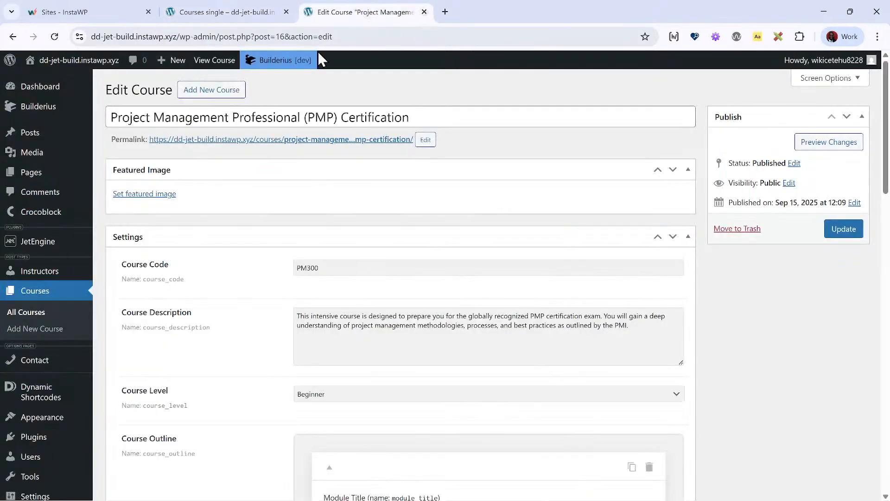
- Close the course edit tab and open the dd-acpt-build.instawp.xyz/wp-admin/ dashboard in a new tab
left_click(424, 12)
left_click(307, 11)
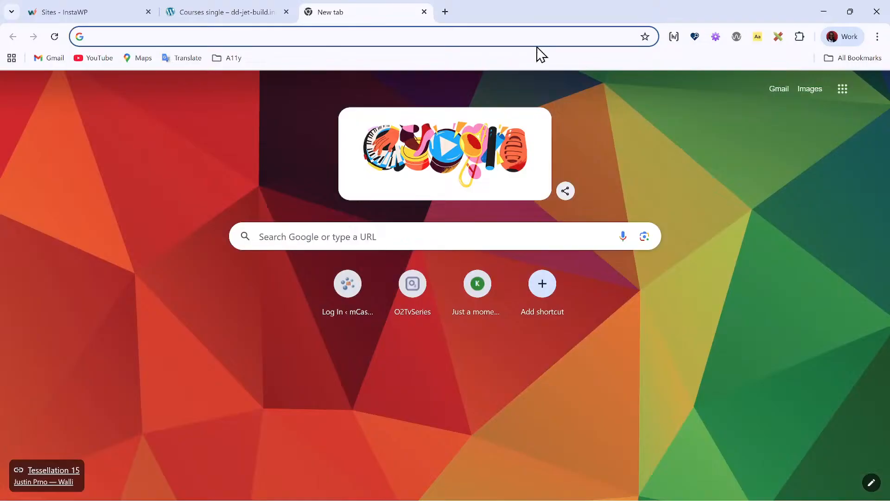
left_click(543, 35)
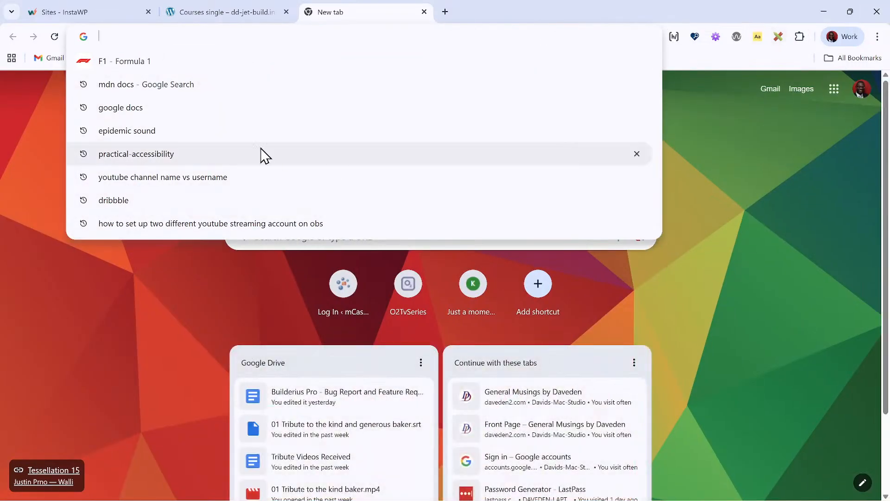
type("dd-acpt")
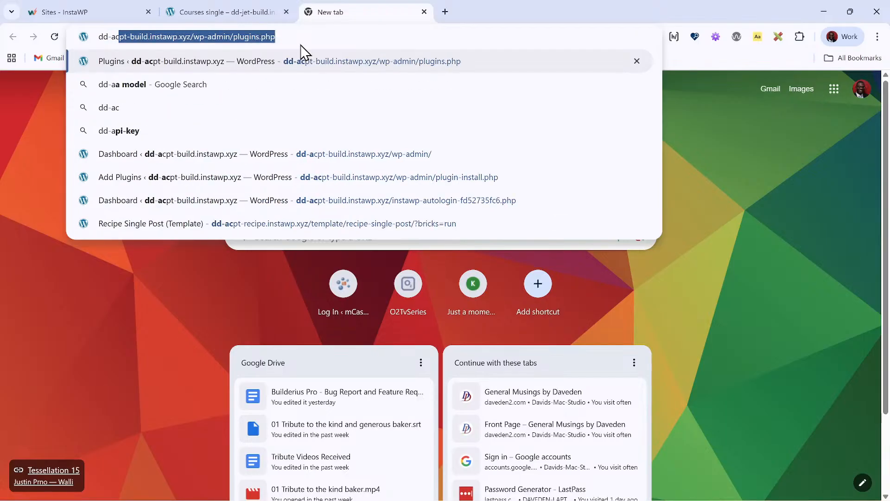
type("-build")
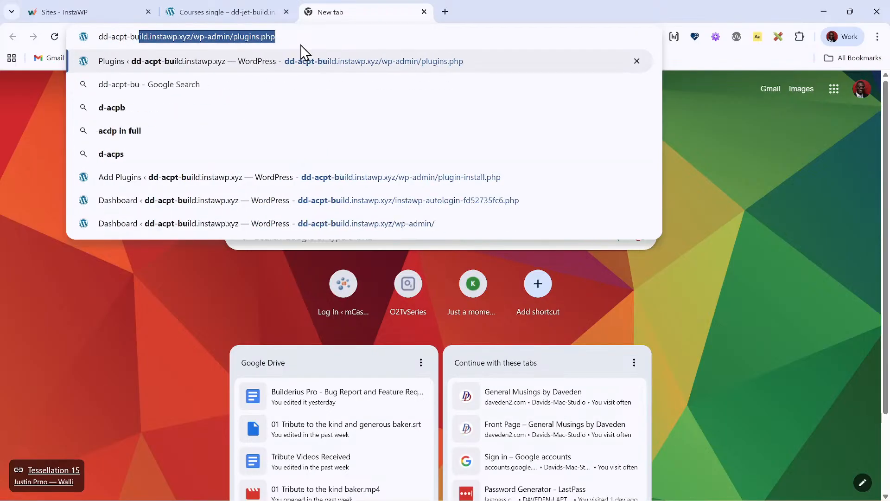
key("End")
key("BackSpace")
key("BackSpace")
key("BackSpace")
key("BackSpace")
key("BackSpace")
key("BackSpace")
key("BackSpace")
key("BackSpace")
key("BackSpace")
key("BackSpace")
key("BackSpace")
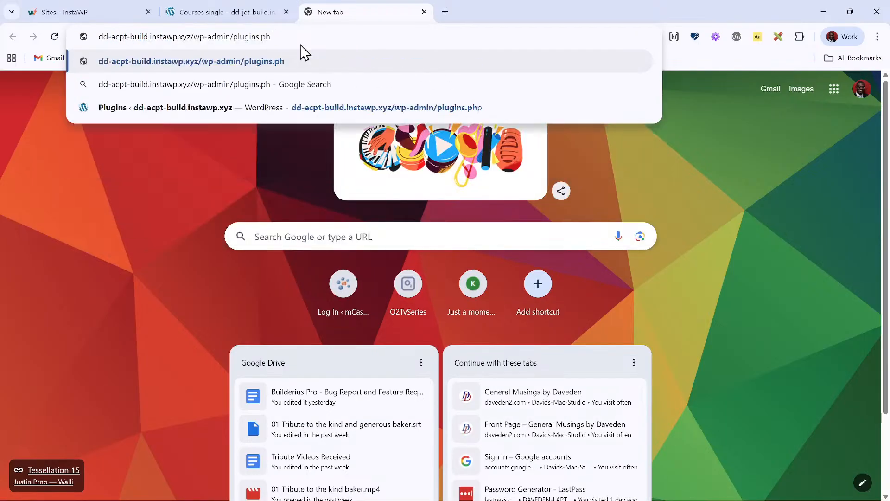
key("Return")
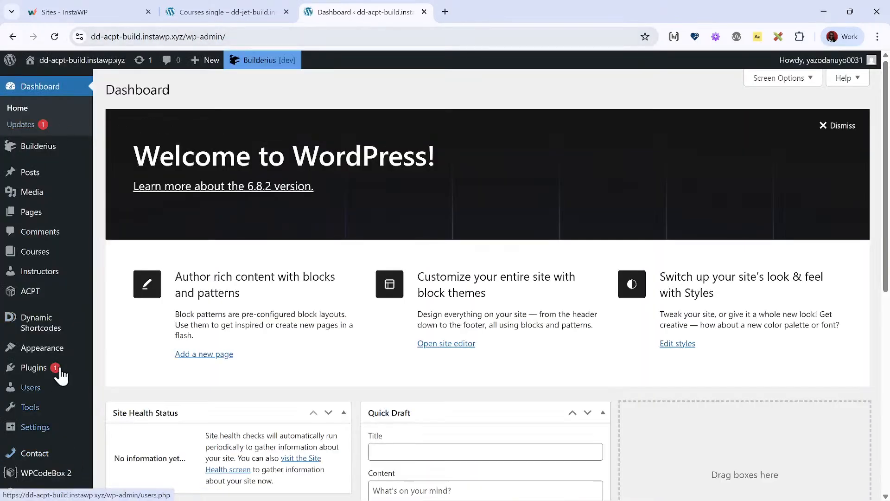
- Go to the ACPT site's Add Plugins page and start choosing a plugin zip file to upload
mouse_move(60, 369)
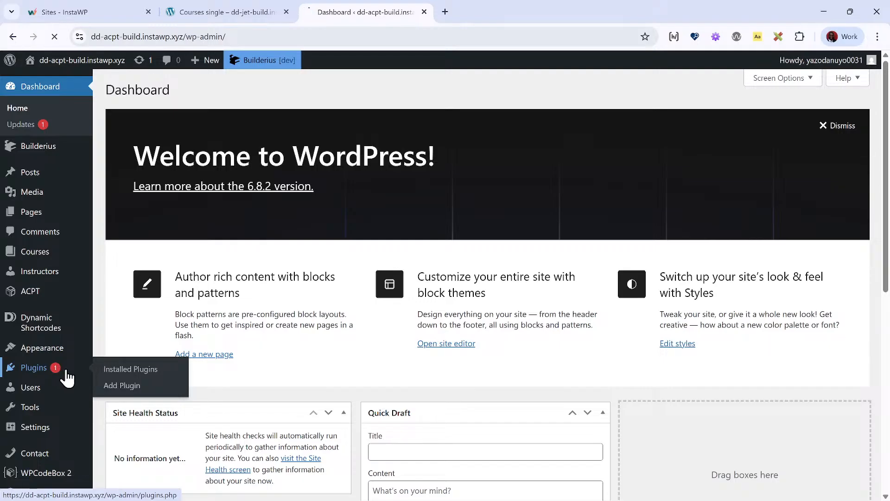
left_click(268, 188)
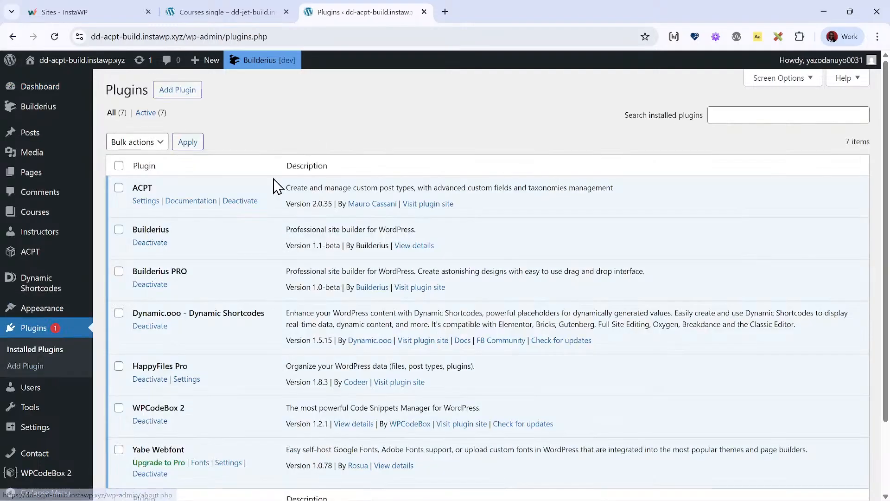
scroll(362, 282, "down", 3)
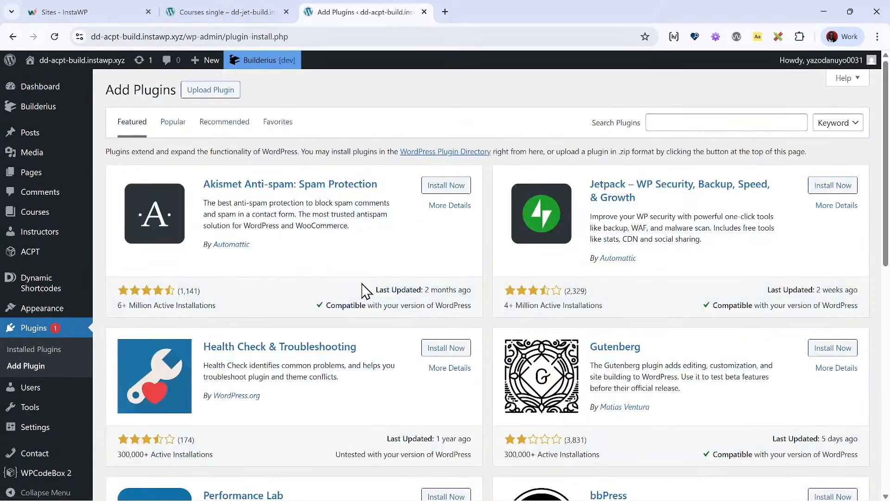
left_click(226, 91)
left_click(410, 194)
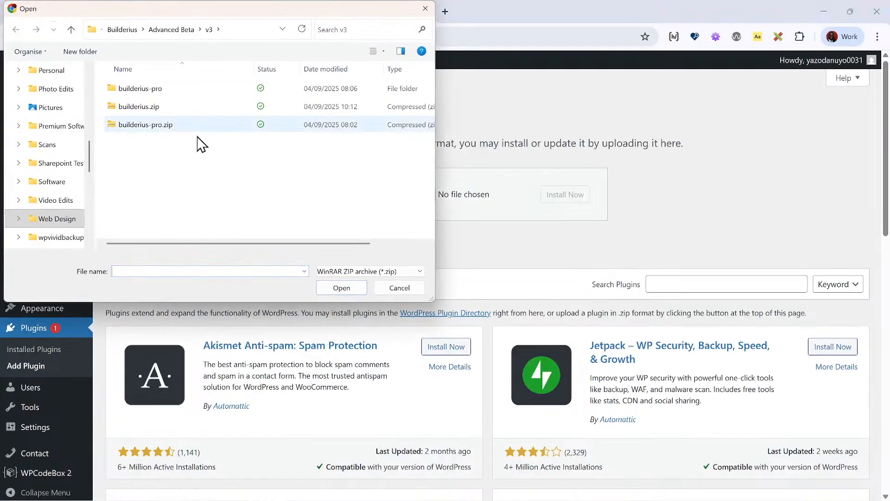
- Select wpcodeboxide.1.0.0-beta-1.2.zip from the WPCodeBox IDE folder under WP Plugins > Premium for upload
key("alt+Up")
key("alt+Up")
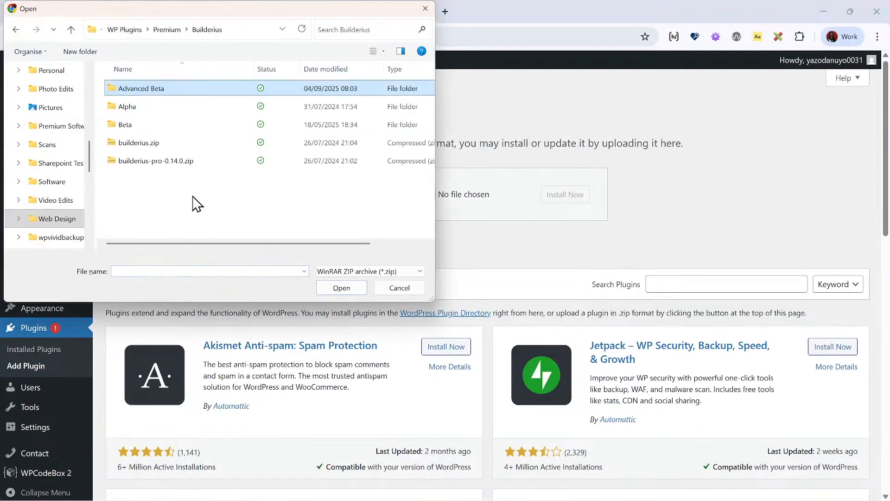
key("Return")
key("alt+Up")
key("alt+Up")
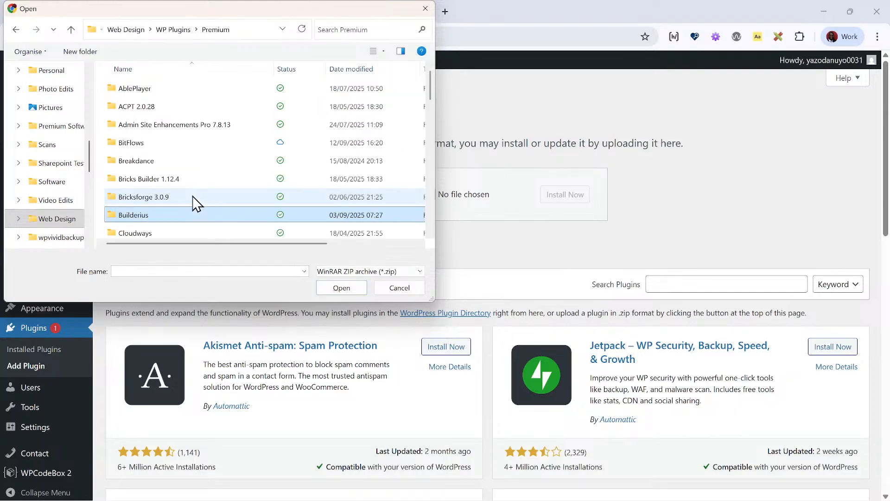
type("wpc")
key("Down")
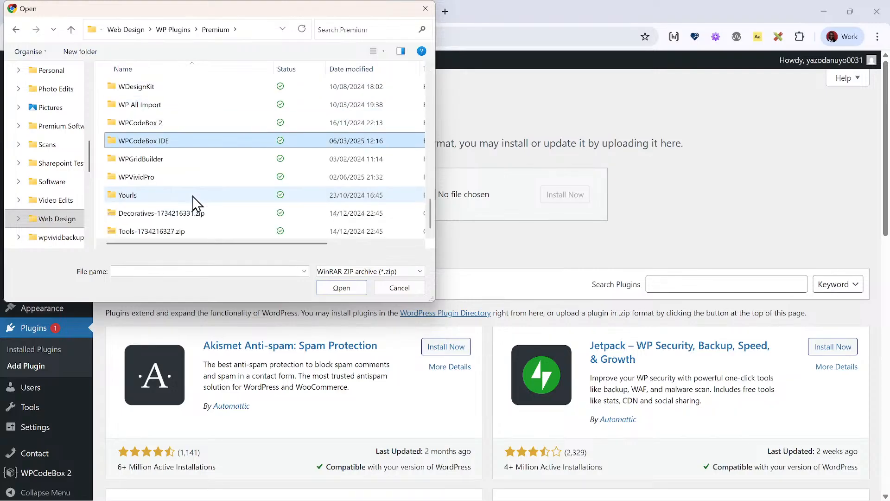
key("Return")
key("Down")
key("Return")
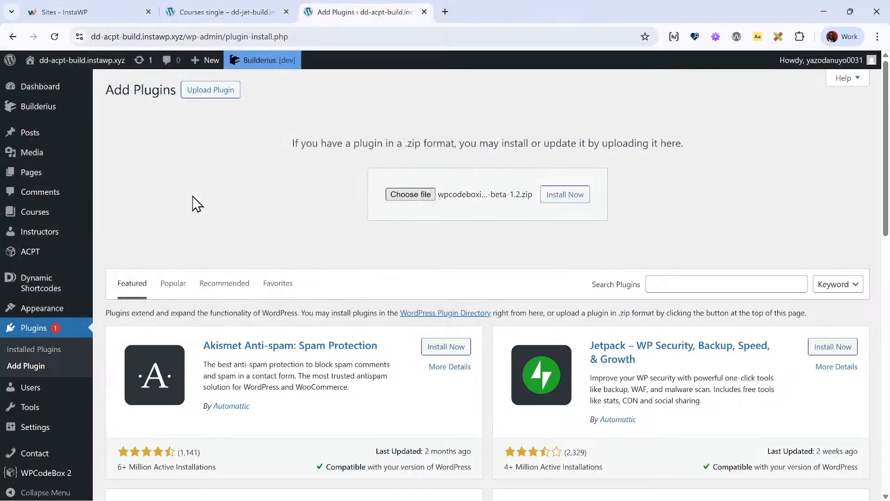
- Install and activate the uploaded WPCodeBox IDE plugin, and return to the Courses single template on the JetEngine site
left_click(574, 195)
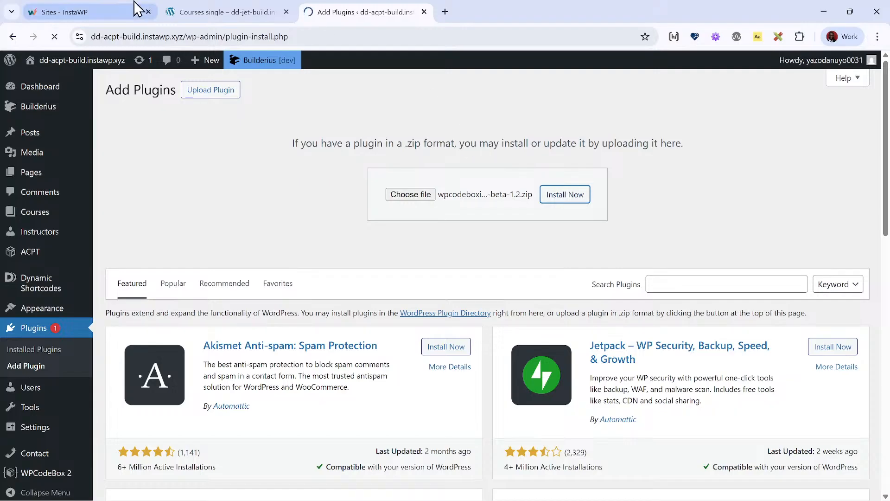
left_click(219, 10)
left_click(381, 18)
left_click(129, 190)
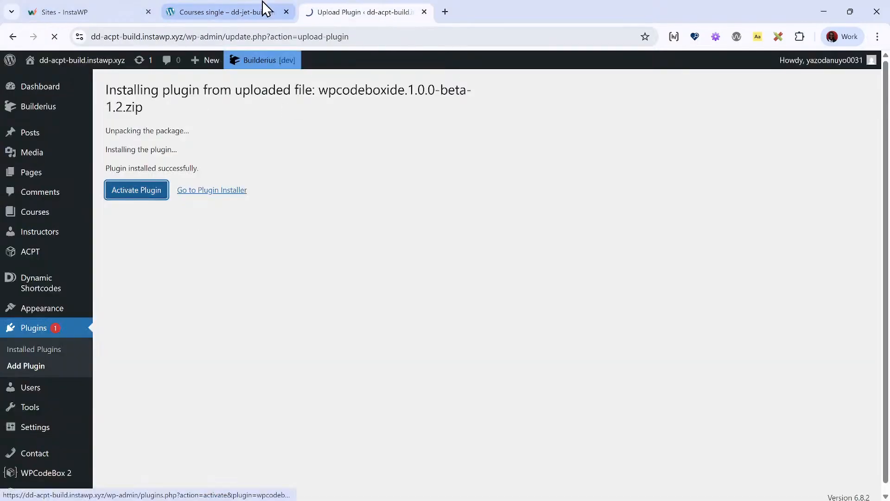
left_click(260, 10)
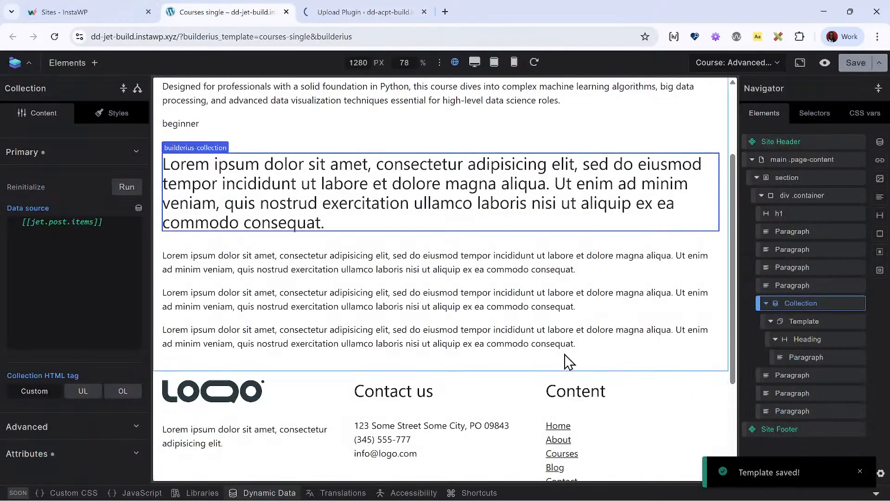
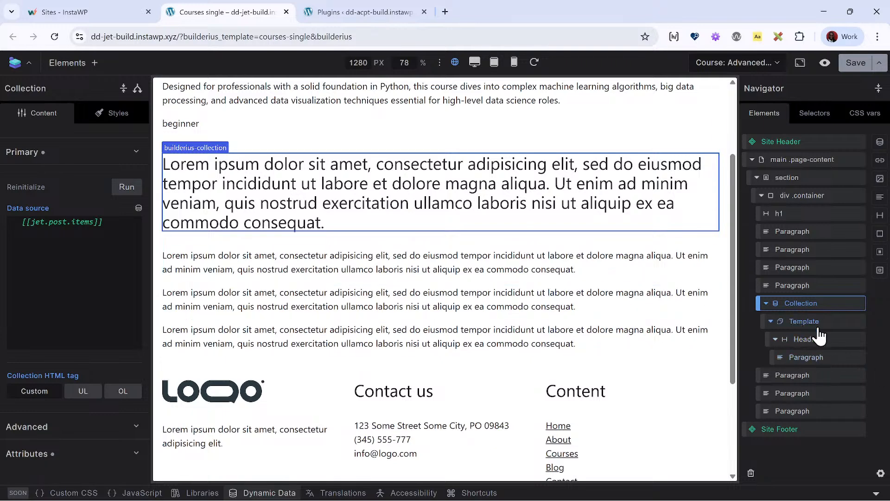
- Switch to the ACPT site's plugins page and launch the WPCodeBox IDE from its admin page
left_click(325, 12)
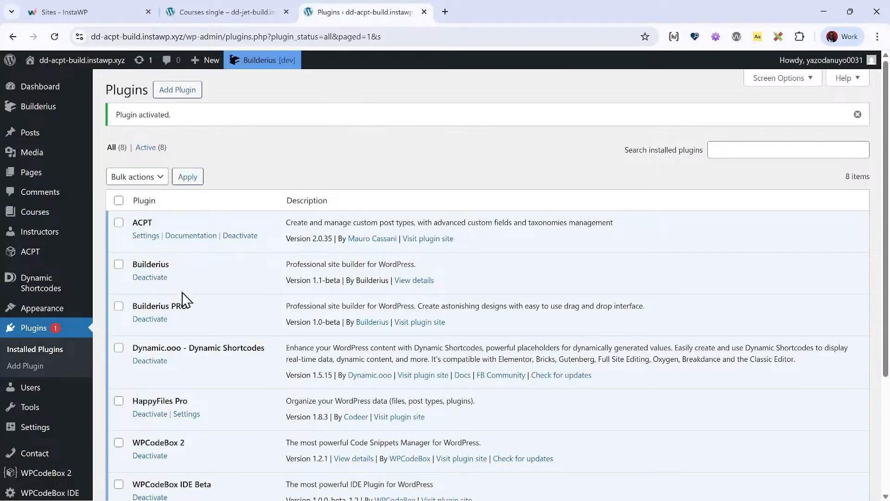
scroll(183, 299, "down", 3)
mouse_move(63, 402)
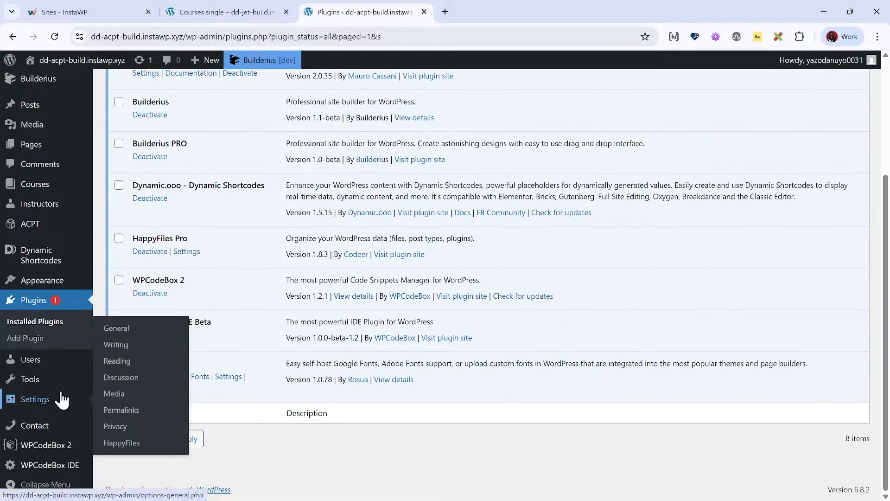
left_click(70, 467)
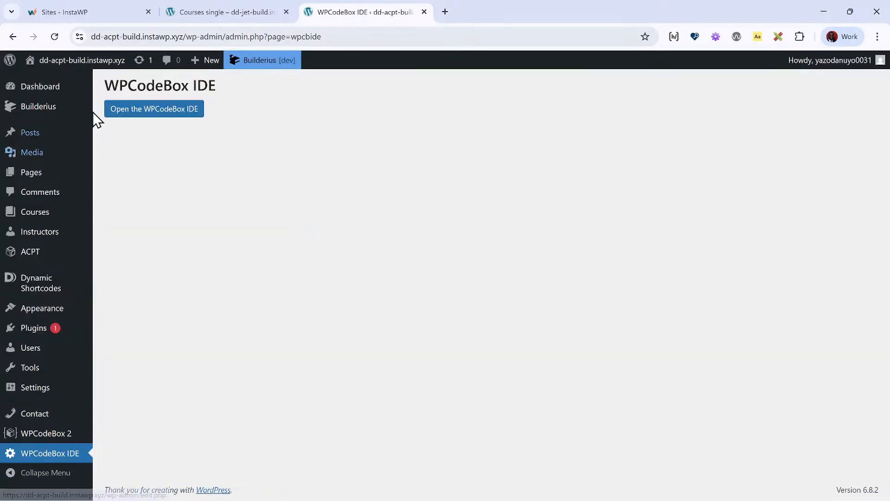
left_click(158, 110)
- Expand the WPCodeBox IDE root folder down to wp-content > plugins in the file explorer
left_click(95, 82)
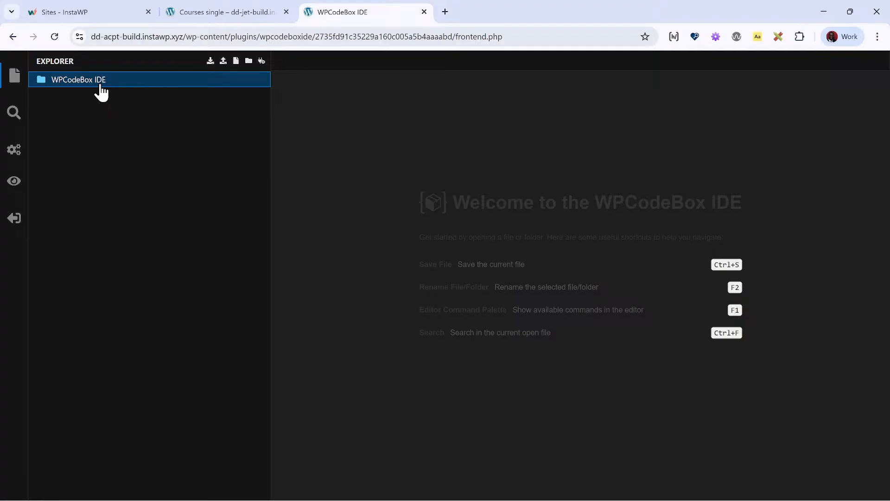
left_click(99, 114)
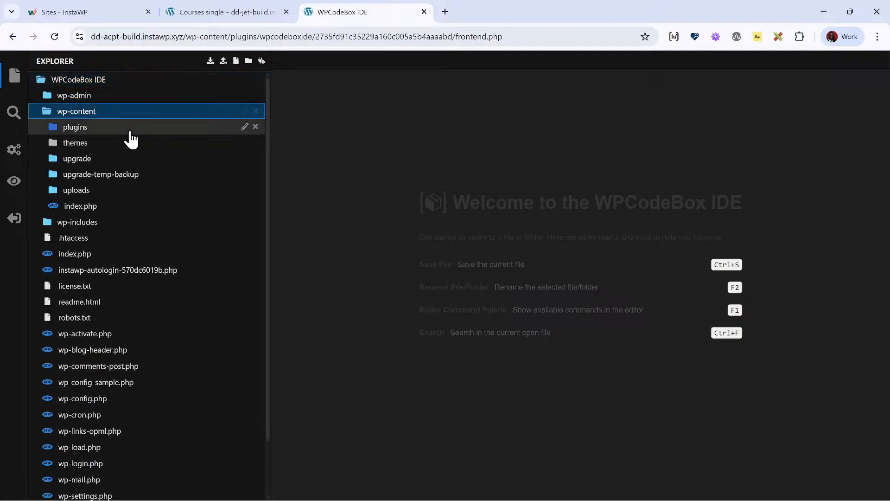
left_click(99, 131)
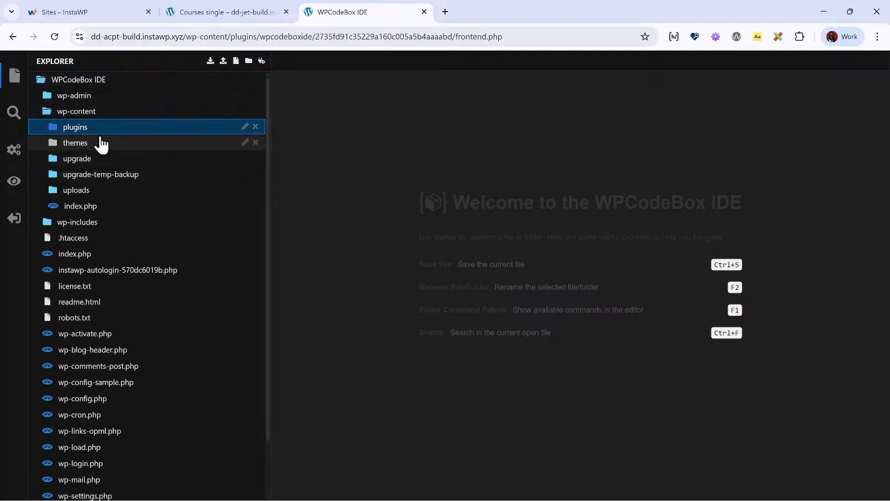
left_click(72, 130)
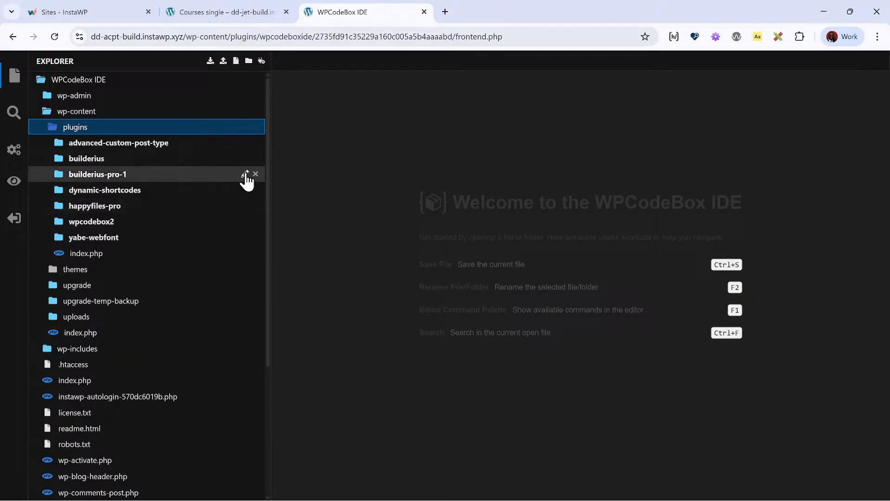
- Delete the builderius-pro-1 folder from the plugins directory and confirm the deletion
left_click(171, 175)
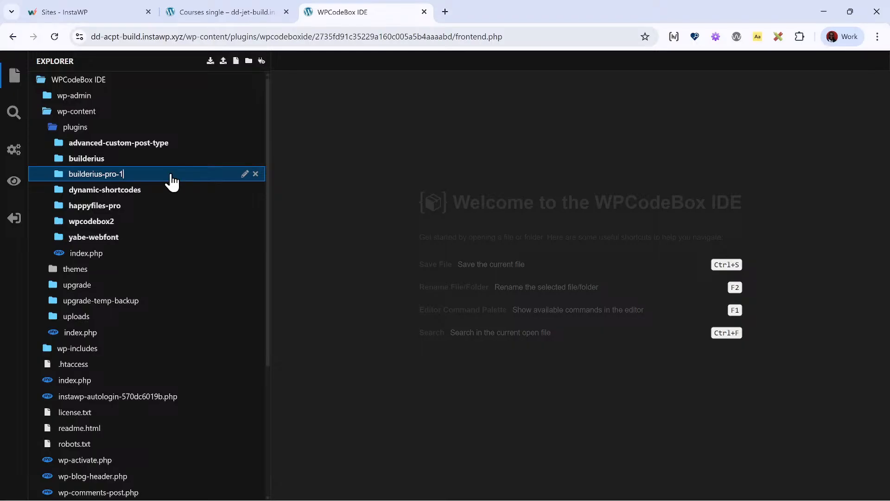
left_click(255, 174)
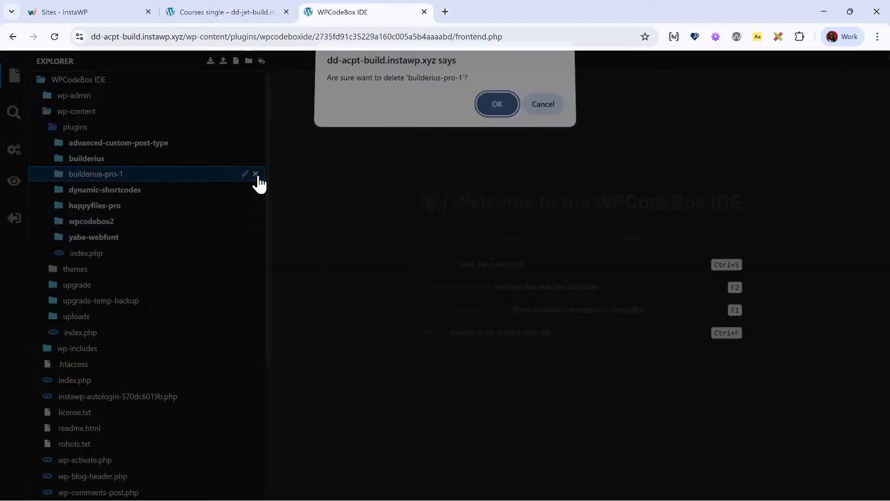
left_click(491, 108)
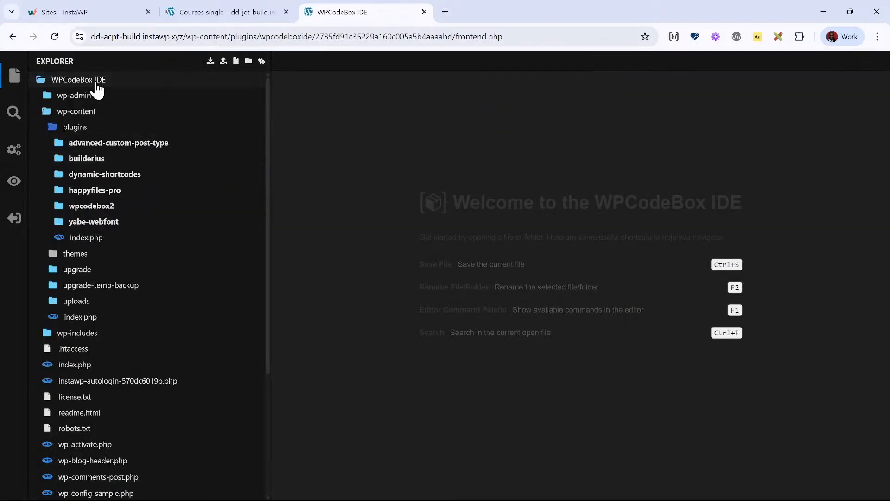
- Copy the ACPT site's base URL, open its wp-admin dashboard in a new tab, and go to the installed plugins list
left_click(219, 3)
left_click(360, 5)
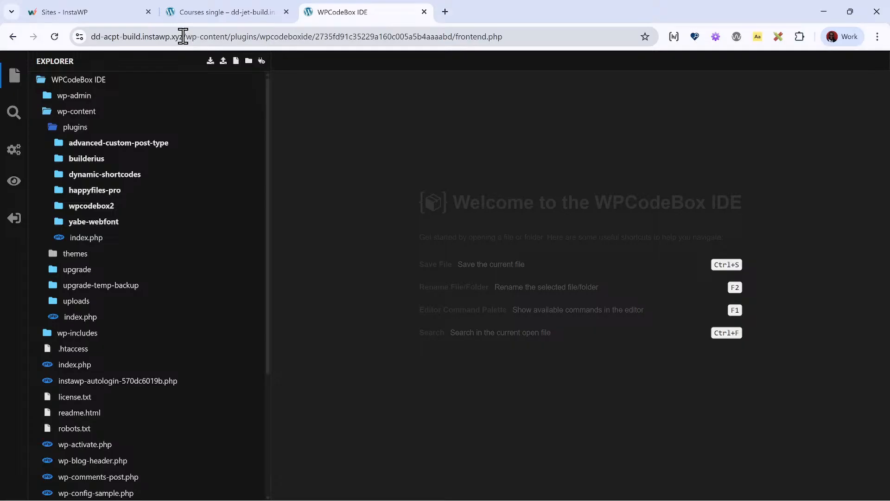
left_click_drag(183, 36, 2, 50)
key("ctrl+c")
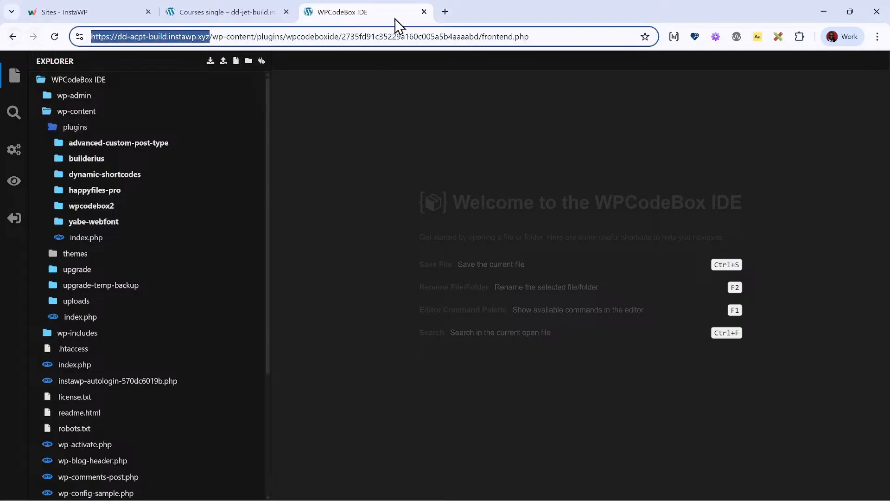
left_click(445, 11)
key("ctrl+v")
key("Return")
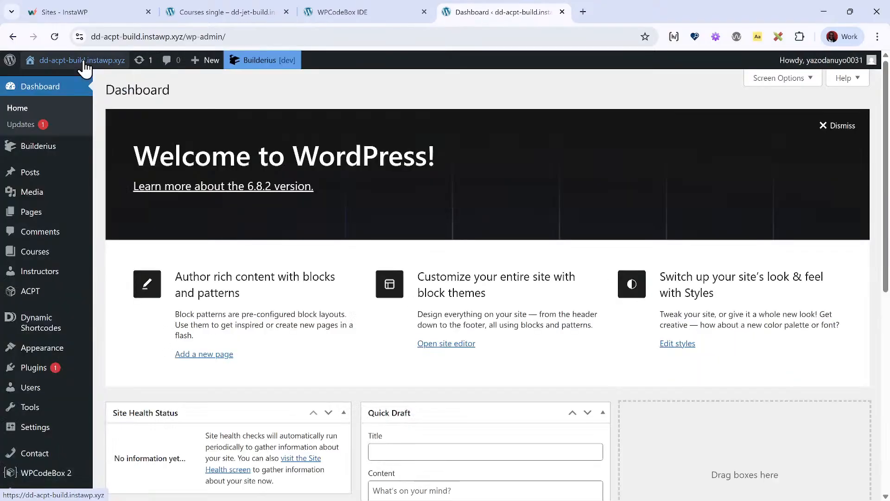
mouse_move(40, 374)
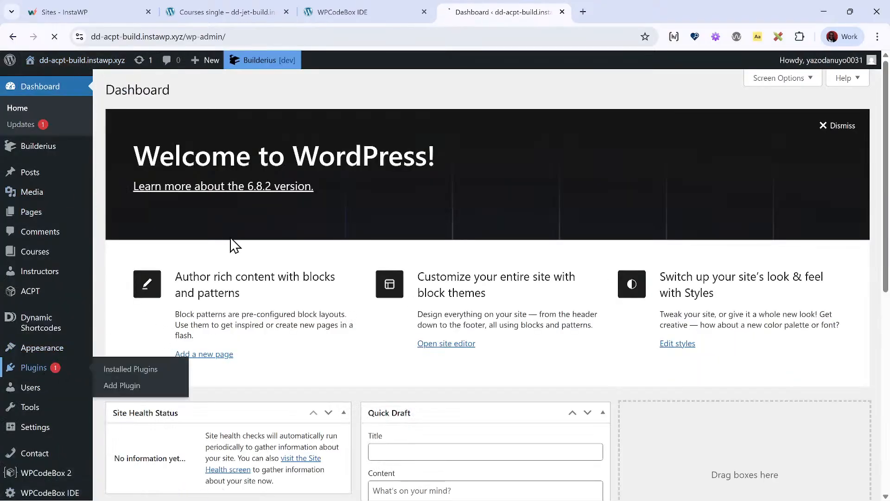
scroll(230, 238, "down", 3)
scroll(231, 236, "up", 3)
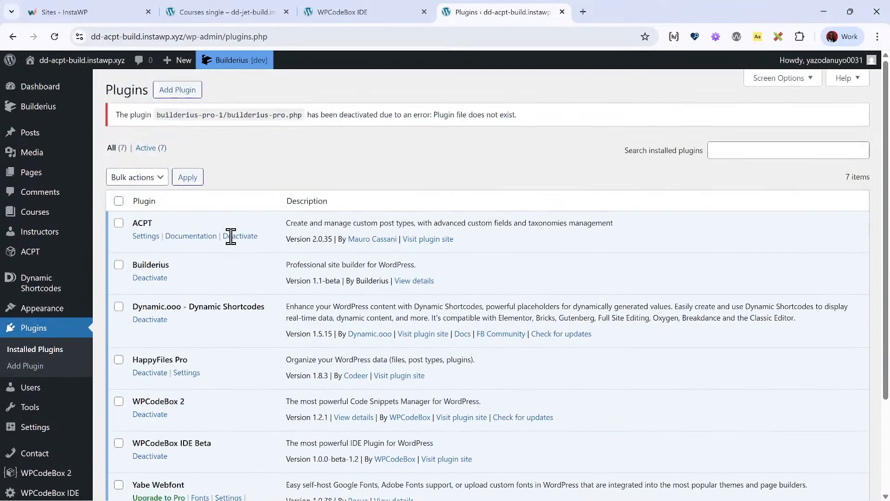
- Start a plugin zip upload on the Add Plugins page and browse up to the WP Plugins folder in the file chooser
left_click(179, 90)
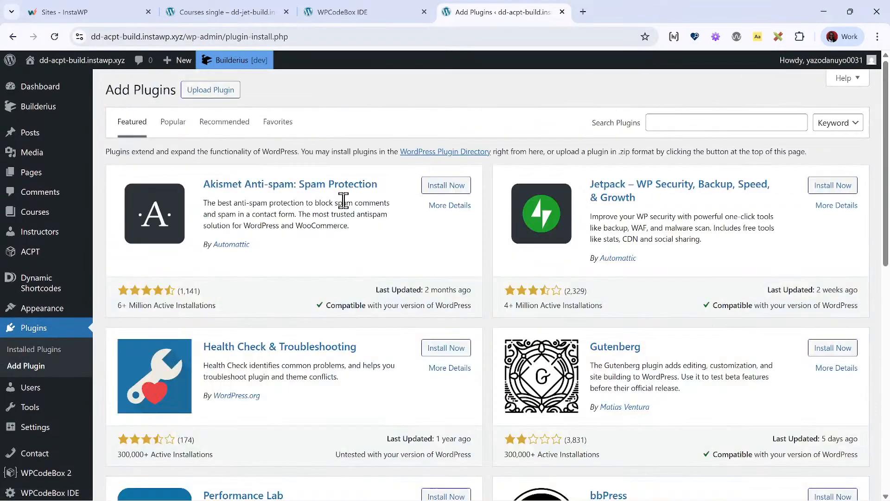
left_click(189, 95)
left_click(390, 193)
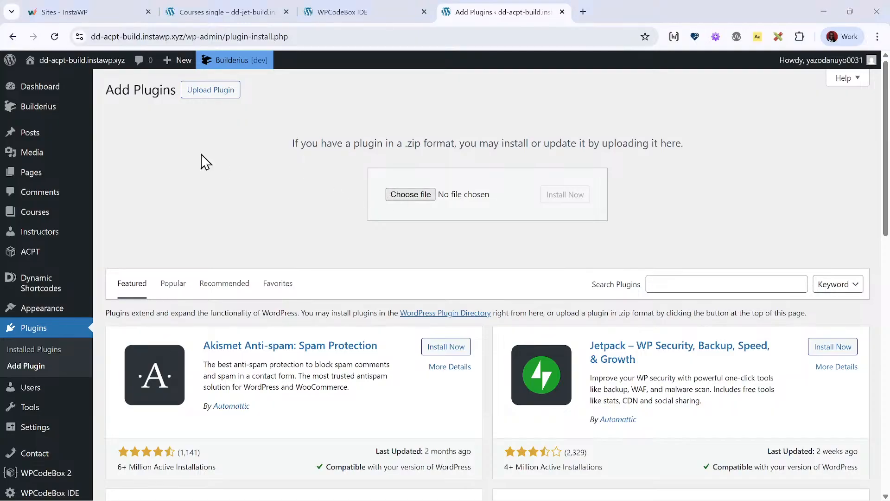
key("alt+Up")
key("alt+Up")
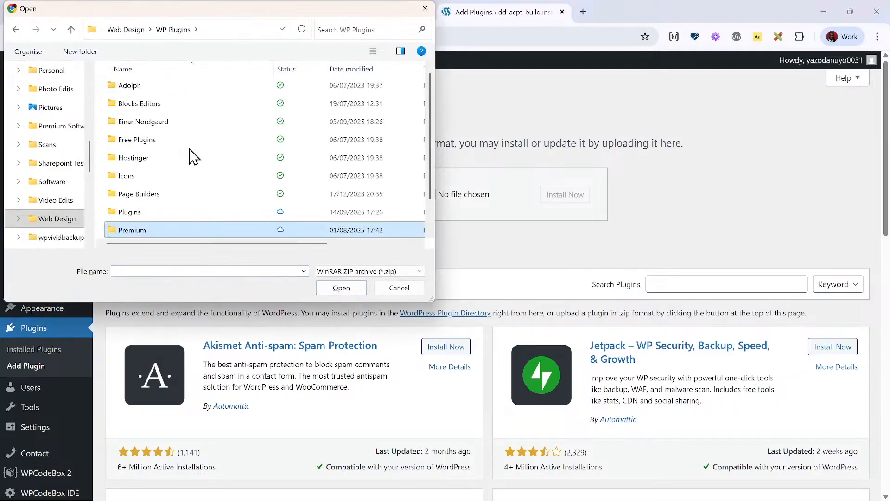
key("b")
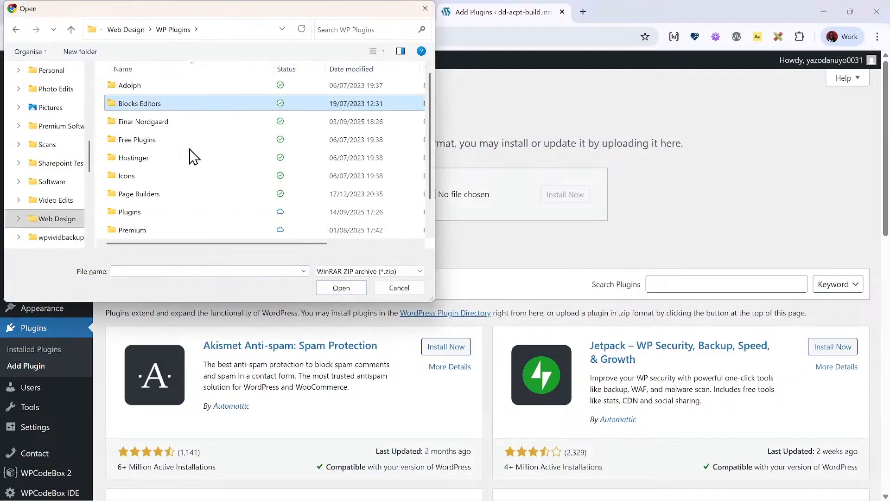
key("Down")
key("Down")
key("Down")
key("Down")
key("Down")
key("Down")
key("Return")
key("b")
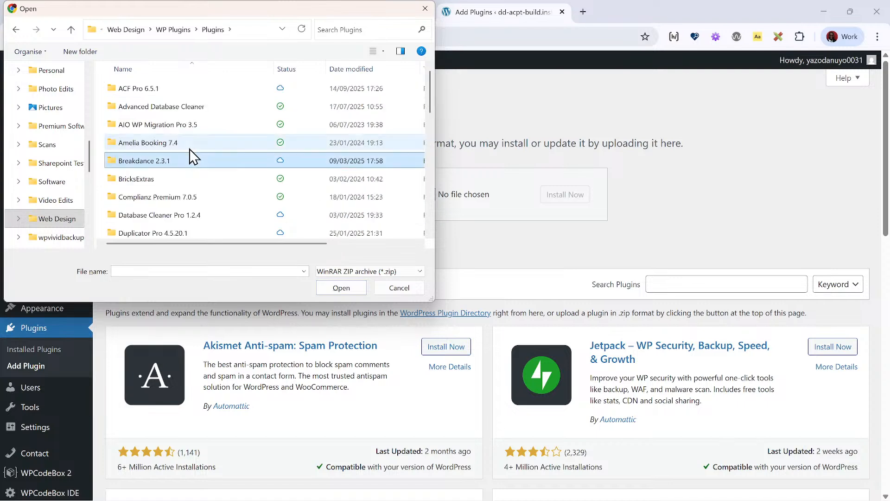
key("alt+Up")
- Open the Builderius folder inside Premium in the file chooser
key("Down")
key("Return")
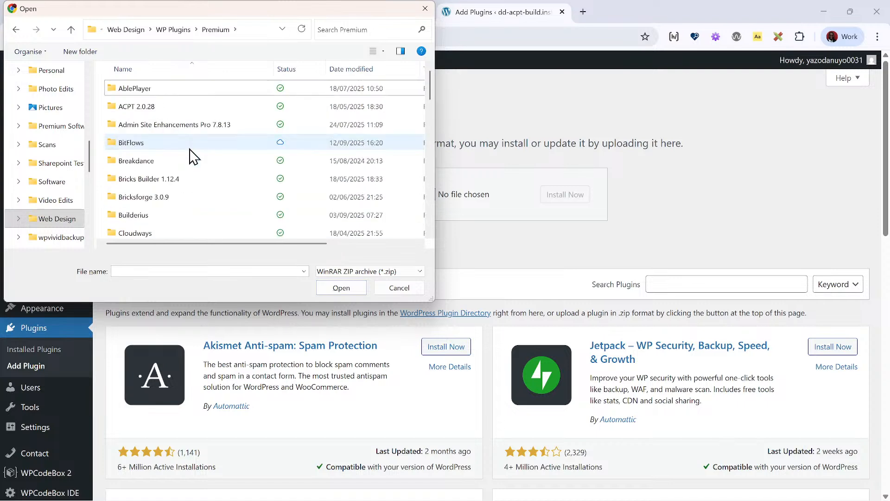
key("b")
key("u")
key("Return")
- Select builderius-pro.zip from the Advanced Beta > v3 folder as the plugin file to upload
key("a")
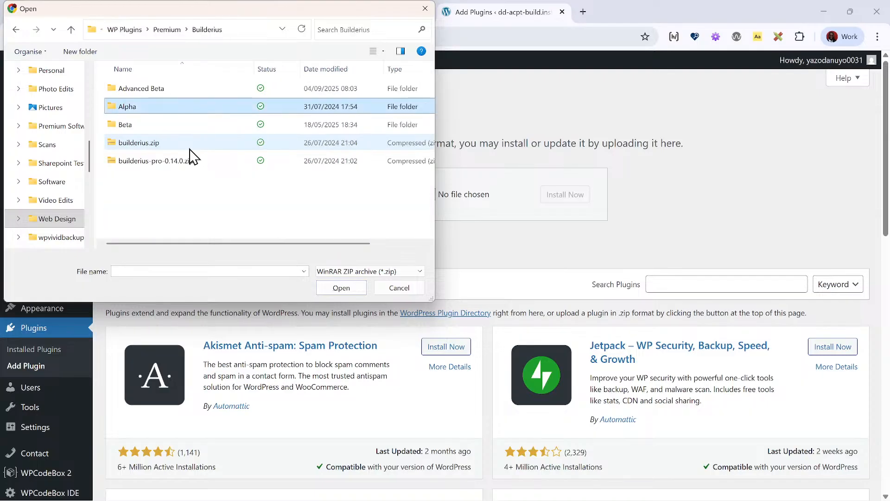
left_click(190, 150)
key("Up")
key("Up")
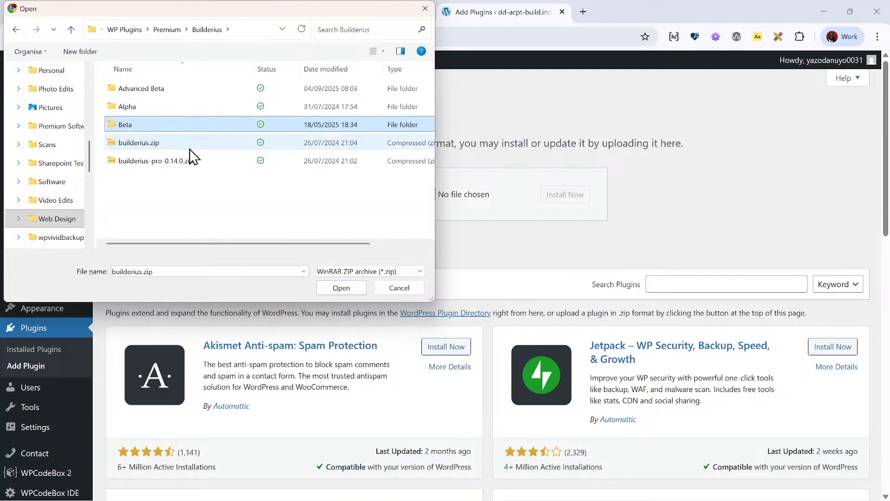
key("Return")
key("Down")
key("Down")
key("Return")
key("Down")
key("Down")
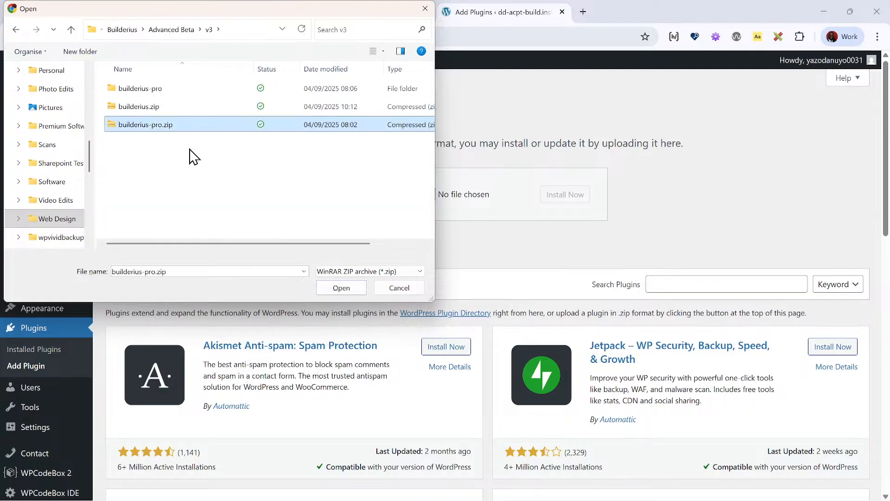
key("Return")
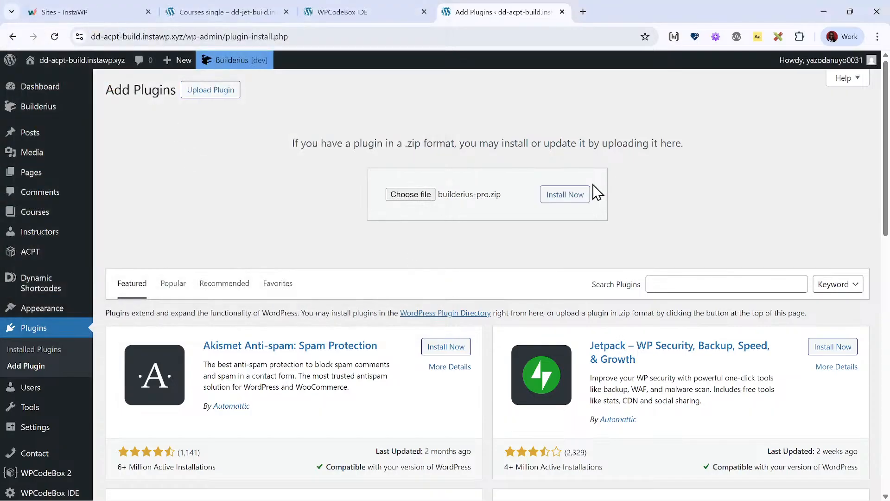
- Install and activate the Builderius PRO plugin from the chosen builderius-pro.zip
left_click(551, 194)
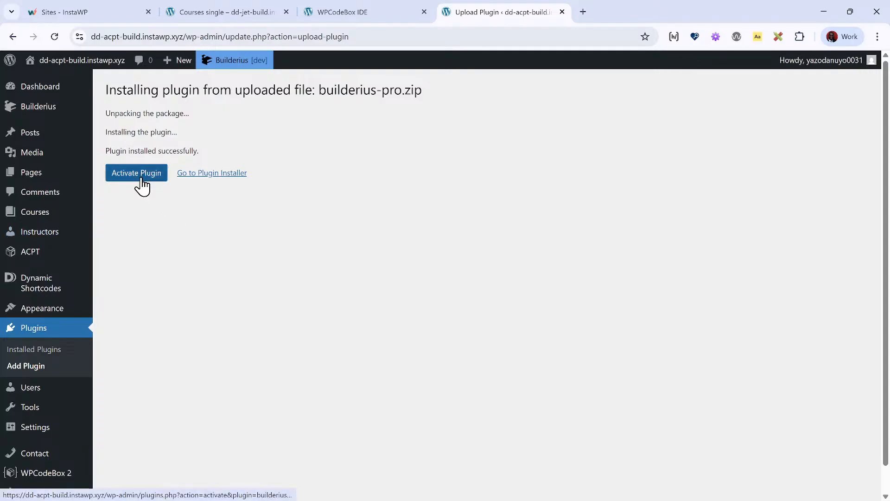
left_click(126, 181)
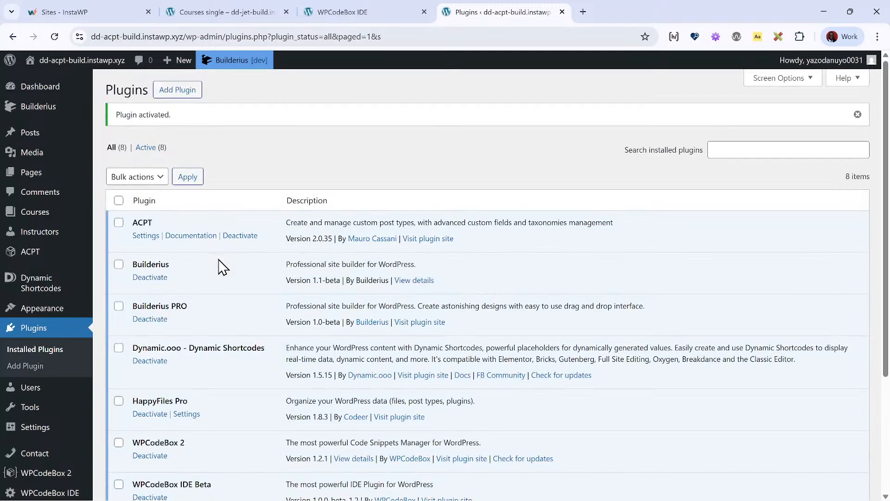
scroll(252, 244, "down", 4)
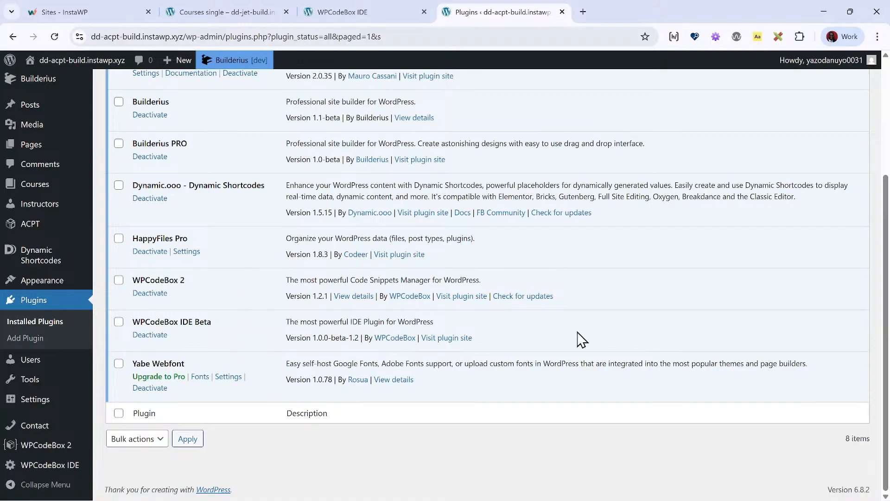
scroll(241, 306, "up", 4)
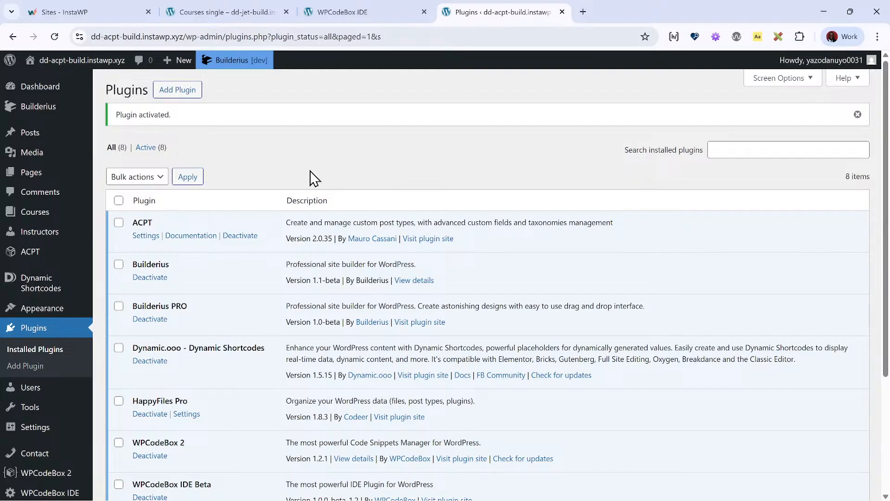
scroll(274, 190, "down", 3)
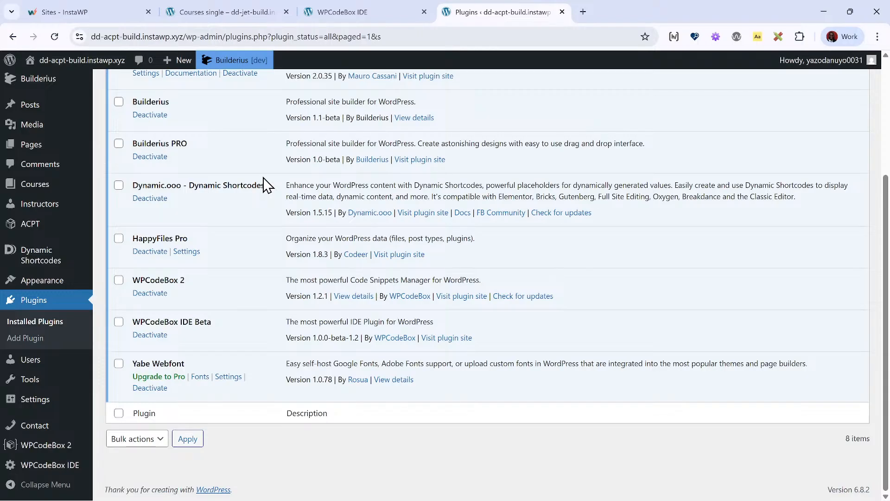
scroll(236, 260, "up", 3)
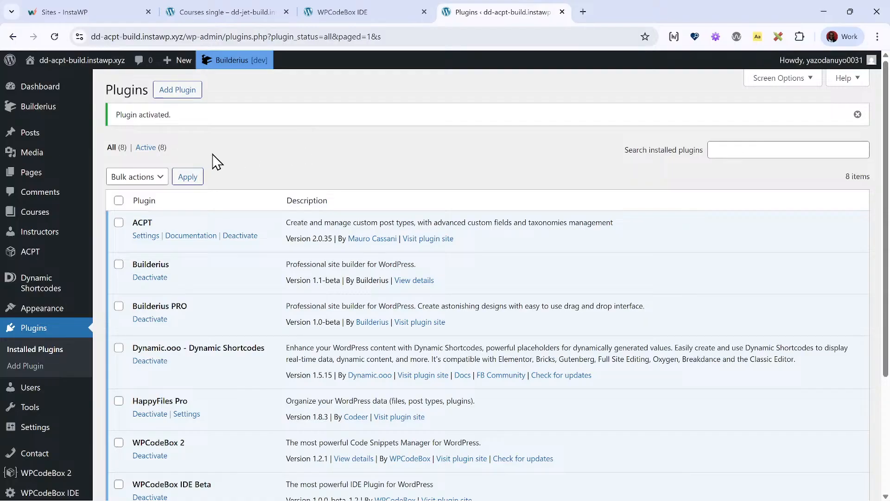
scroll(318, 143, "down", 3)
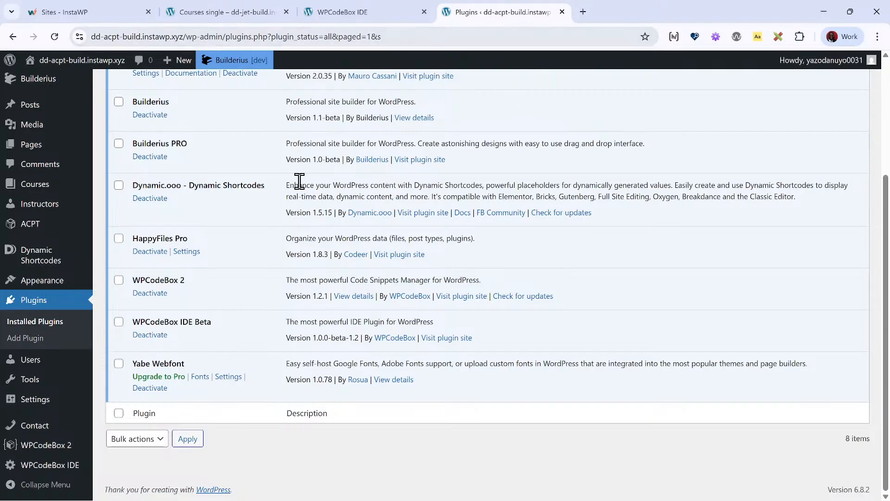
scroll(298, 181, "up", 3)
- Return to the Courses single template, preview the course page in a new tab, and go from it to the JetEngine site's admin dashboard
left_click(225, 12)
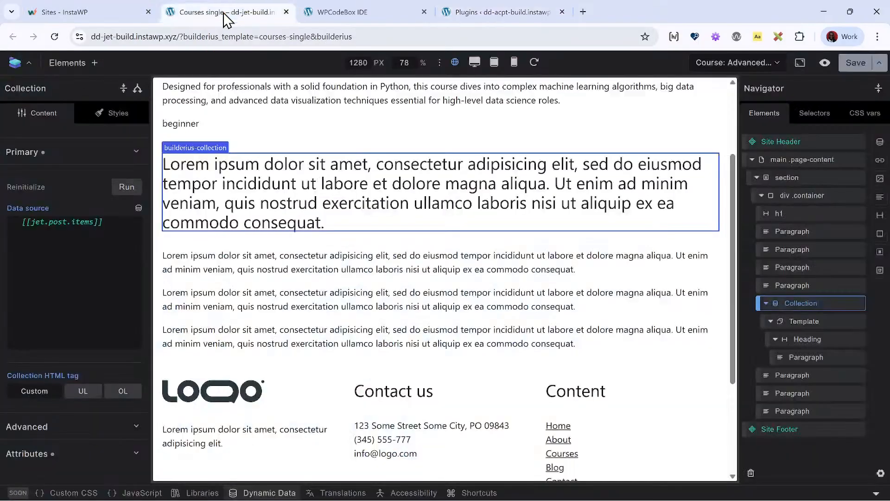
left_click(825, 63)
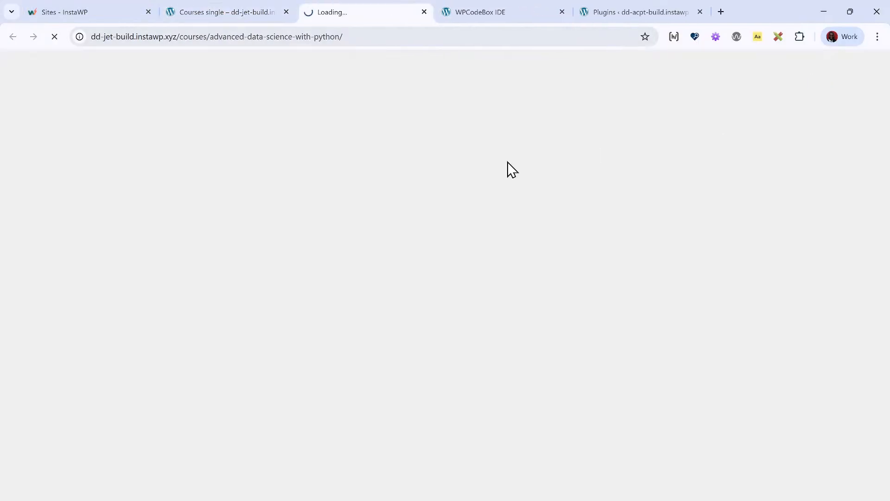
left_click(78, 60)
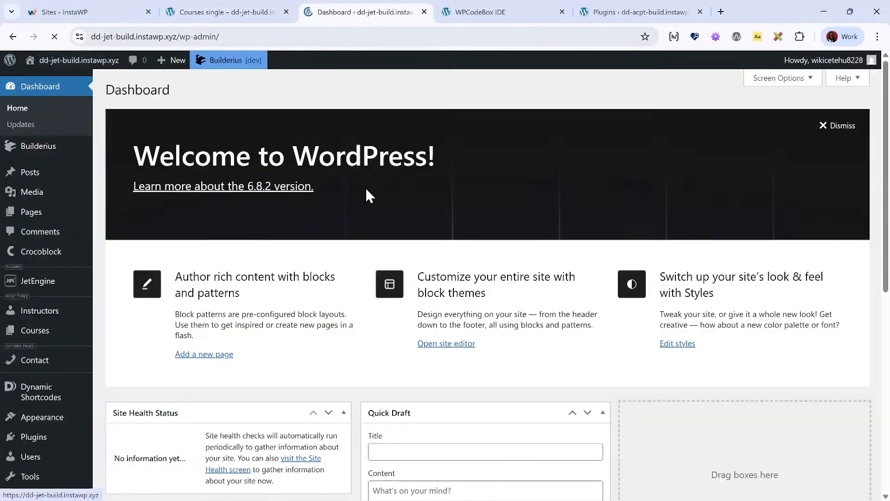
- Search for "scf" among new plugins to add to the site, and install and activate Secure Custom Fields
scroll(61, 361, "down", 3)
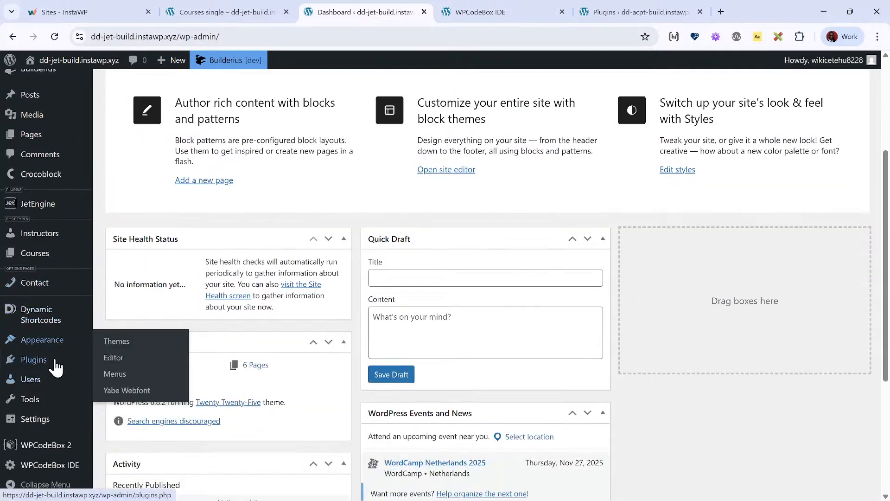
left_click(60, 369)
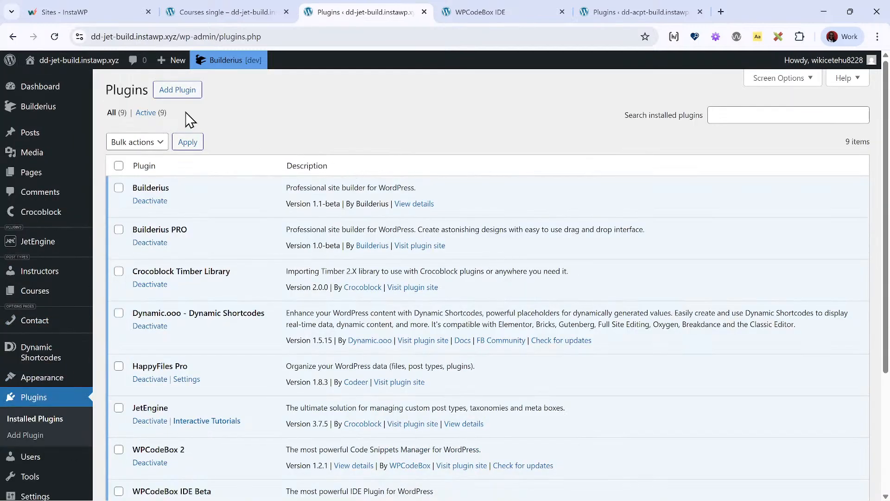
left_click(177, 90)
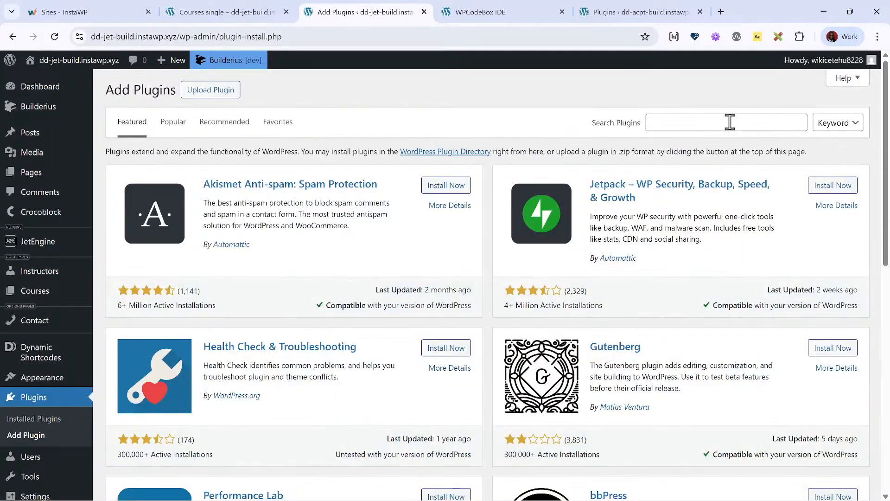
left_click(728, 126)
type("s")
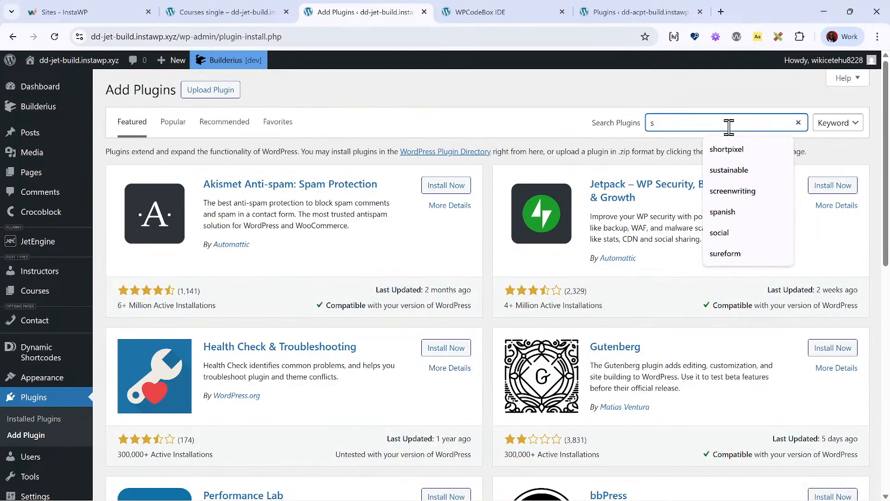
type("cf")
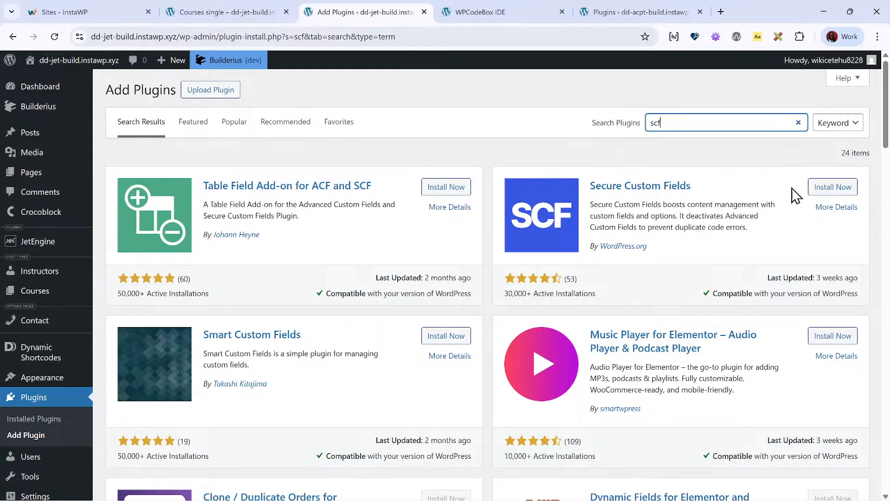
left_click(815, 188)
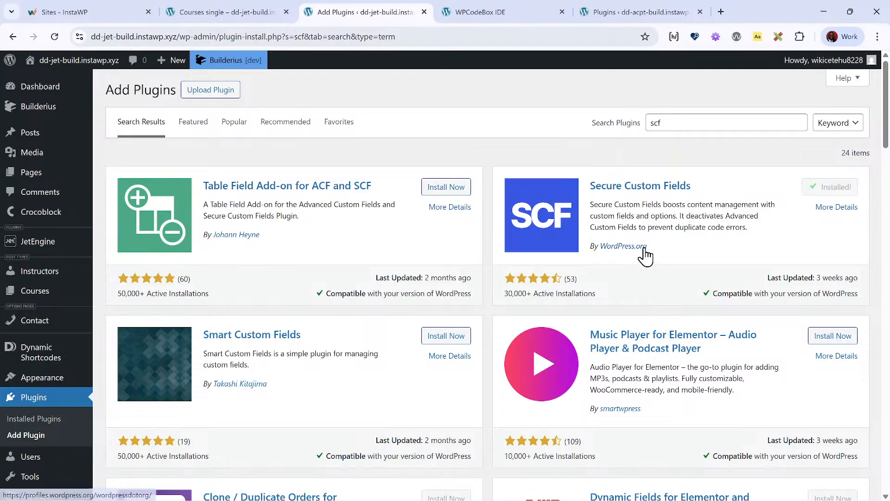
left_click(835, 188)
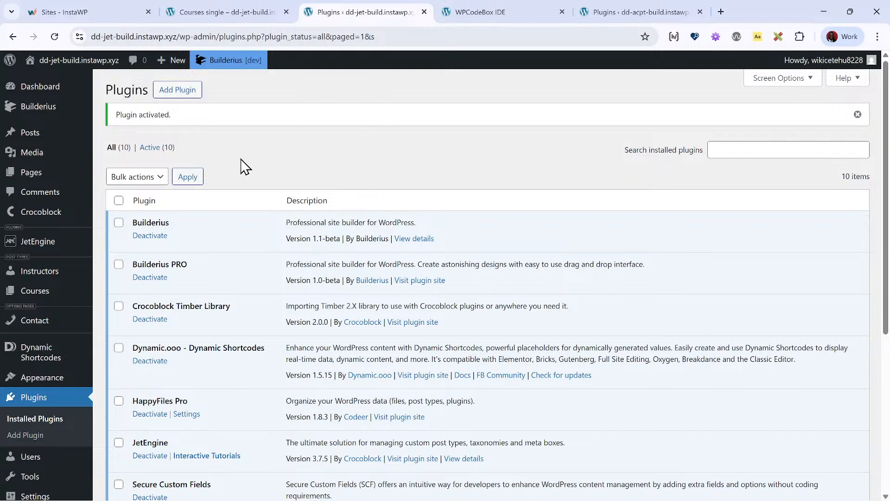
scroll(199, 204, "down", 5)
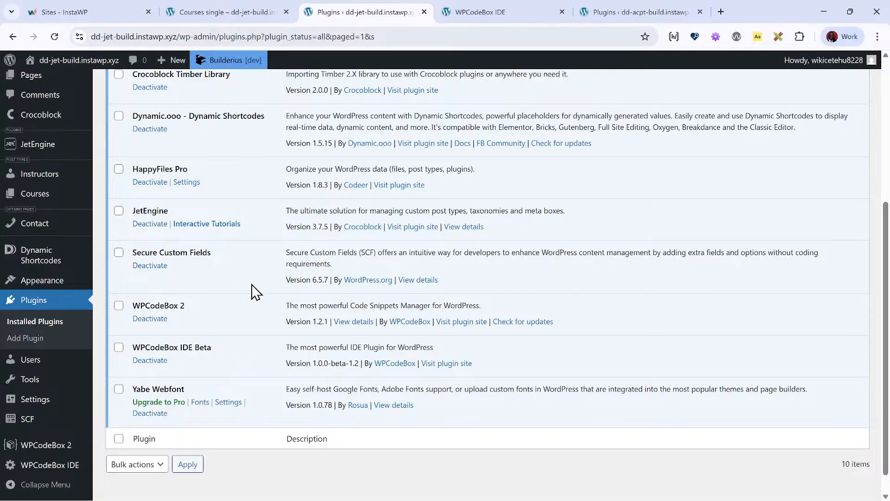
left_click(32, 420)
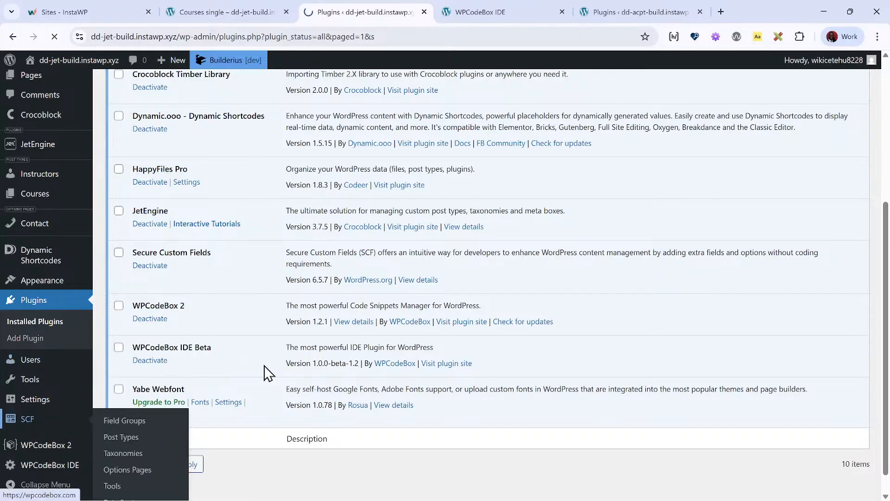
left_click(216, 133)
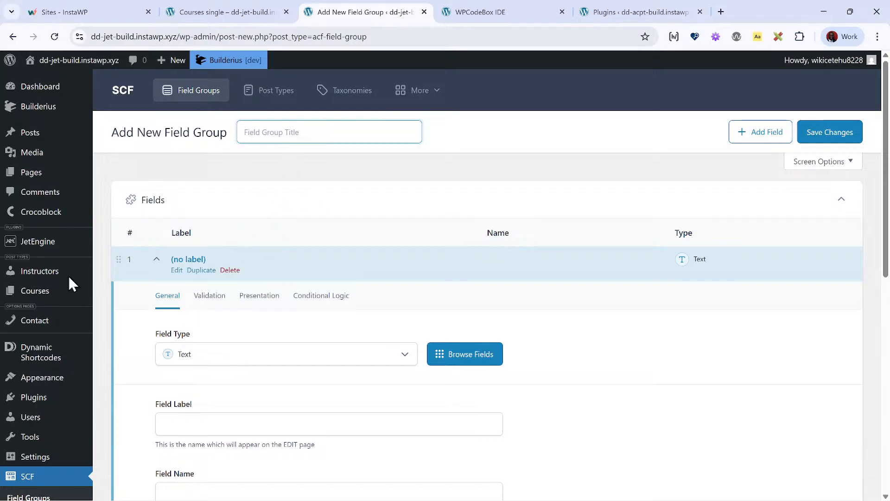
- Start a new SCF post type with plural label Movies, singular label Movie and post type key movie
scroll(65, 315, "down", 3)
left_click(51, 342)
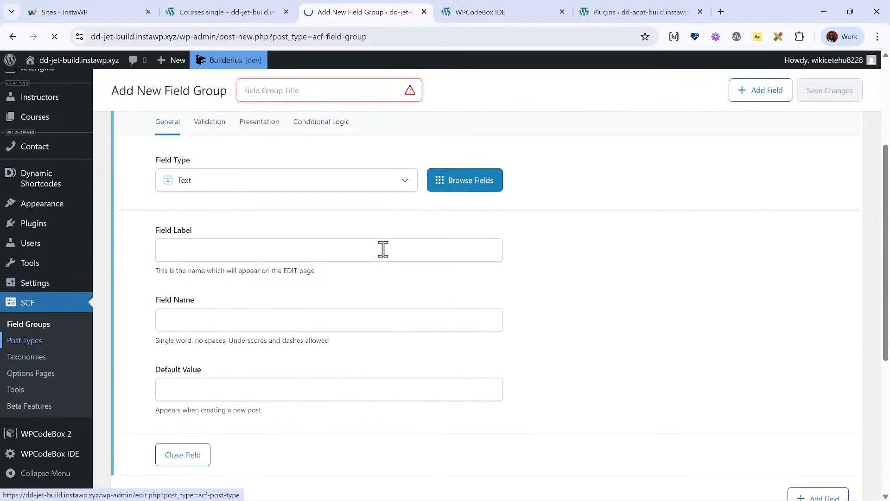
scroll(529, 408, "down", 1)
left_click(505, 358)
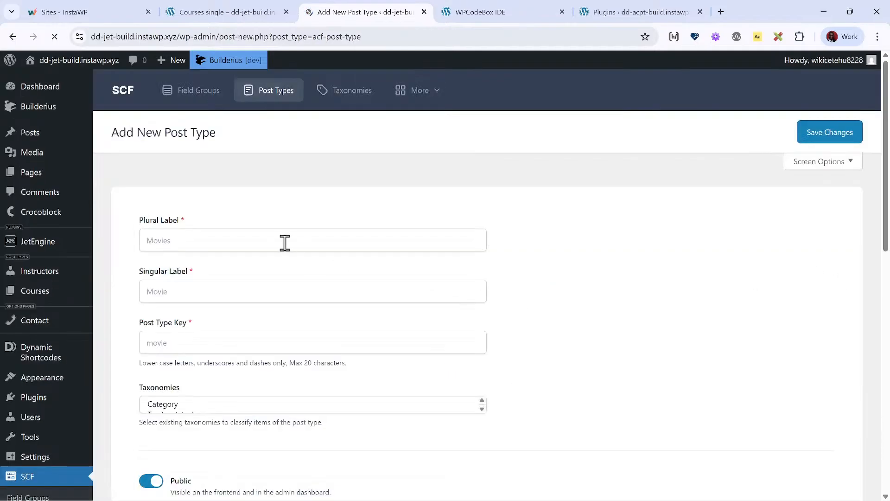
left_click(284, 241)
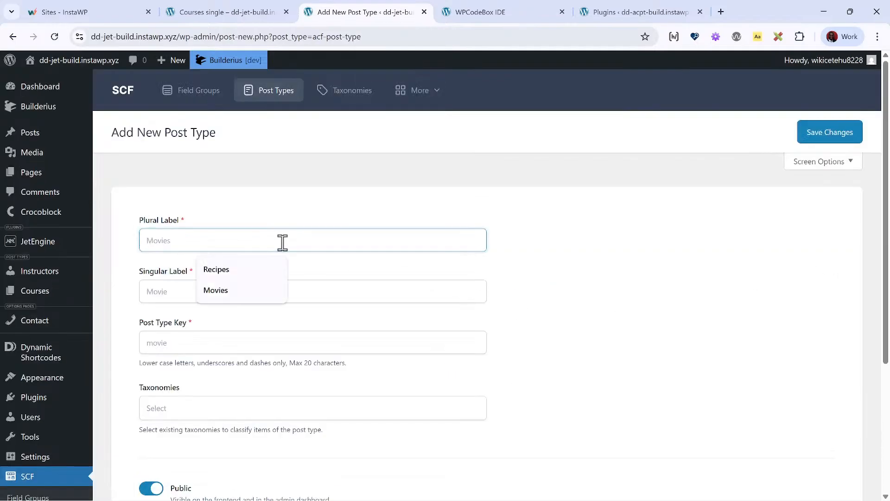
type("M")
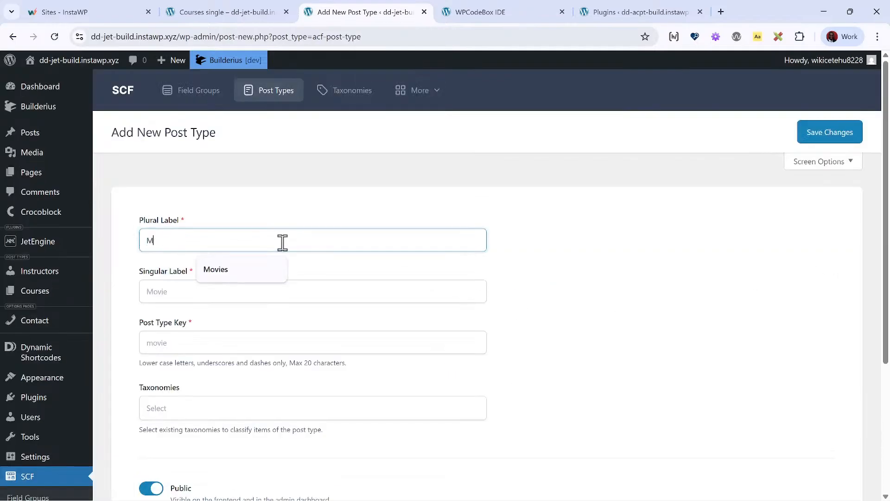
type("Oovies")
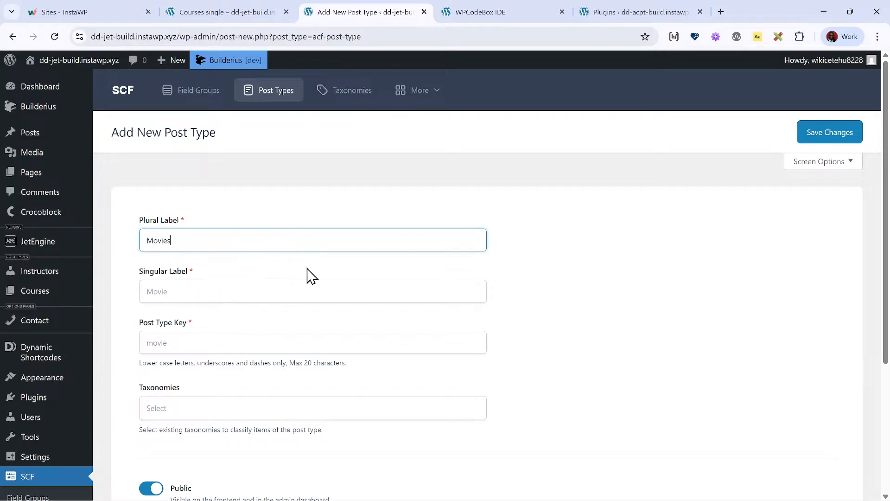
key("Tab")
type("Move")
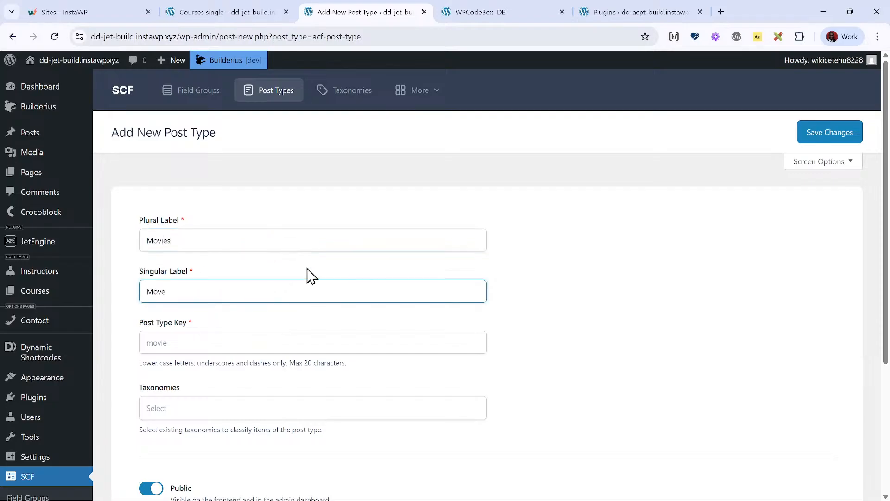
key("BackSpace")
left_click(355, 336)
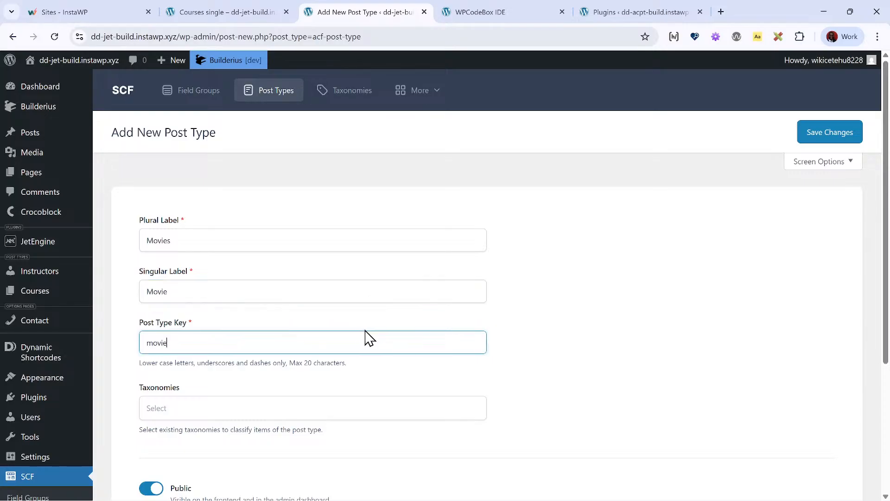
- Make the Movies post type hierarchical and save it
scroll(325, 371, "down", 4)
scroll(250, 315, "down", 1)
left_click(250, 338)
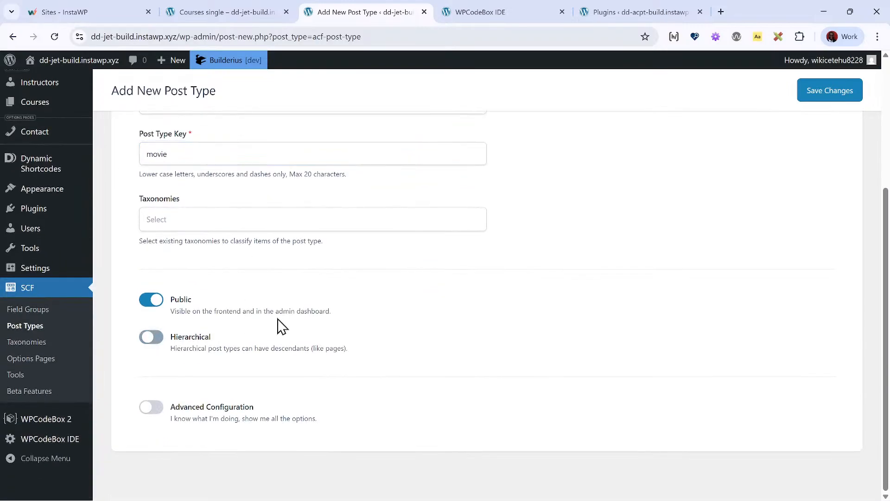
mouse_move(861, 75)
left_click(829, 95)
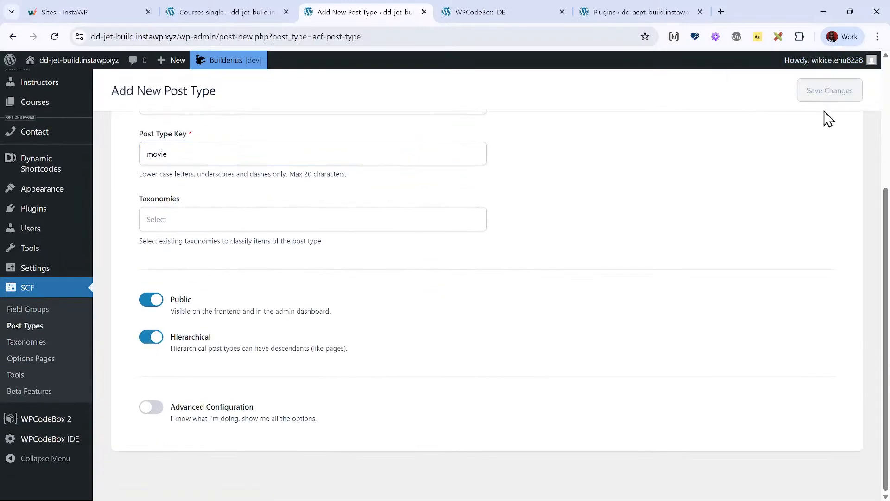
- Start a new SCF field group titled "Movies fields"
scroll(153, 289, "down", 5)
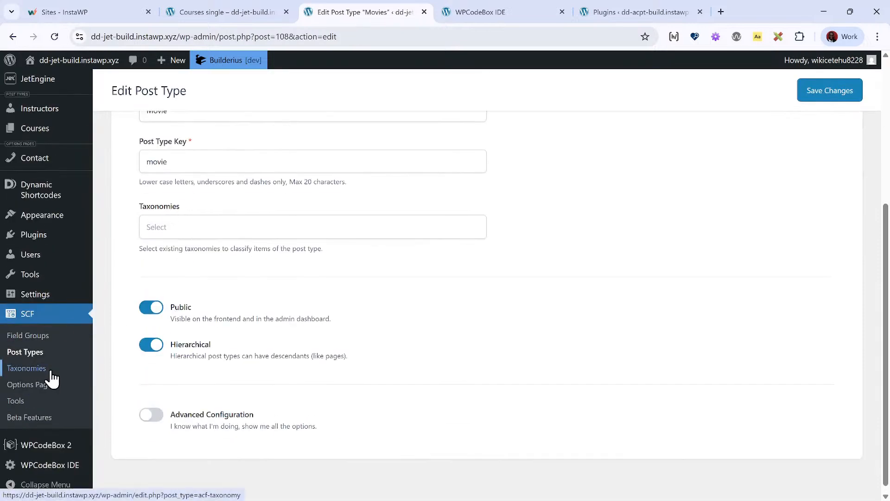
left_click(69, 340)
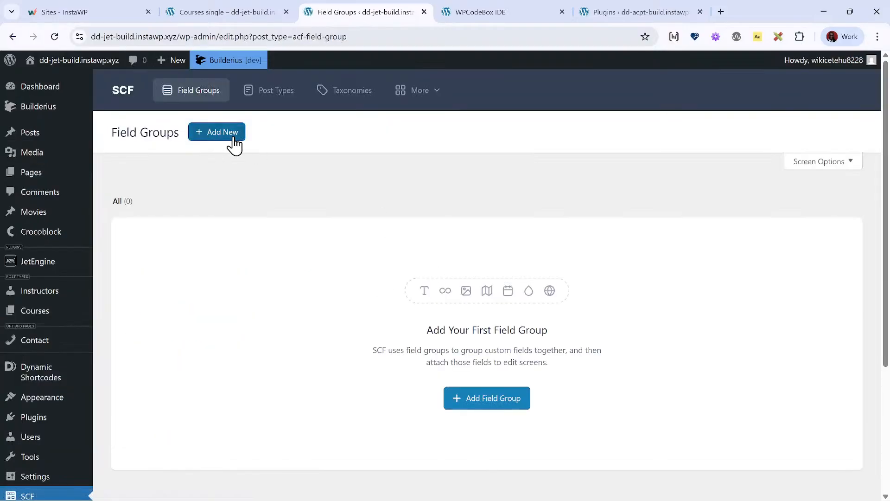
left_click(231, 143)
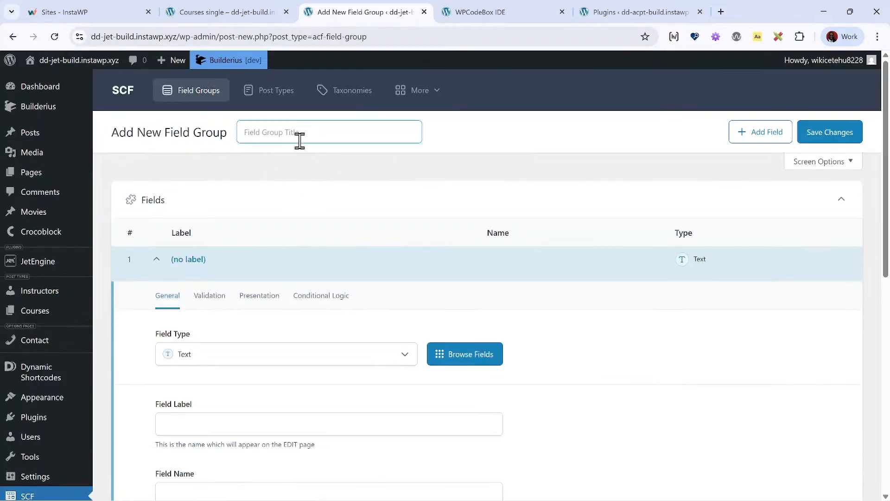
type("Movies fields")
- Label the first field of the group Release Year and set its field type to Number
scroll(364, 221, "down", 1)
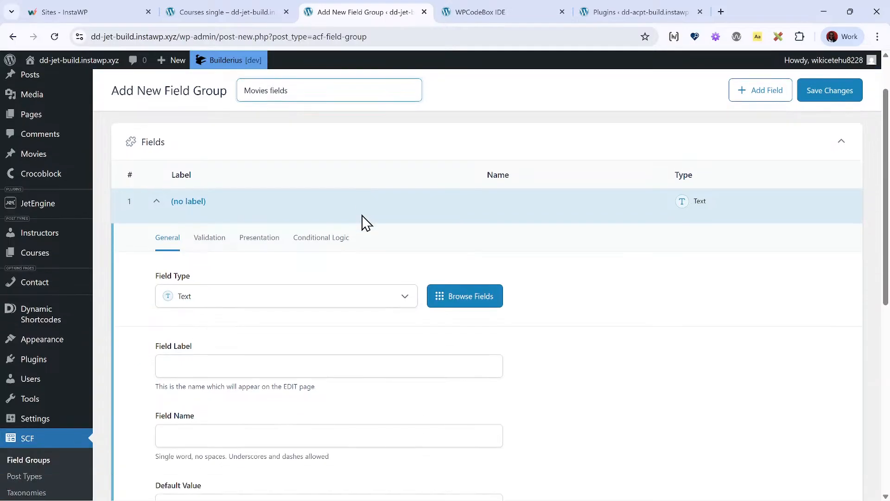
scroll(254, 231, "down", 1)
left_click(200, 309)
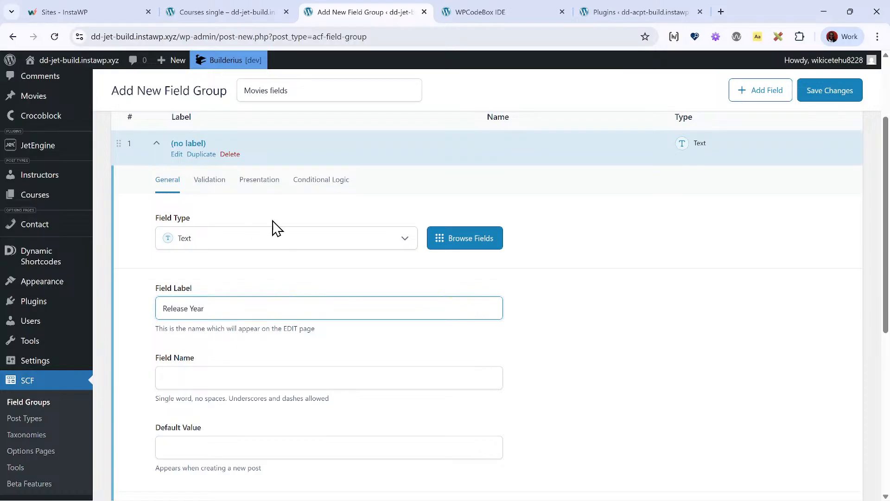
left_click(281, 240)
type("num")
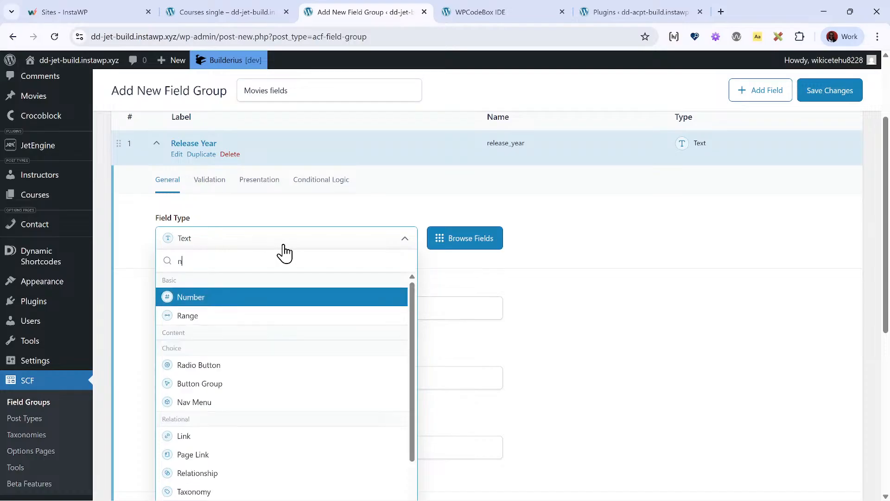
left_click(238, 295)
- Add a second field below Release Year and set its field type to Repeater
scroll(265, 303, "down", 6)
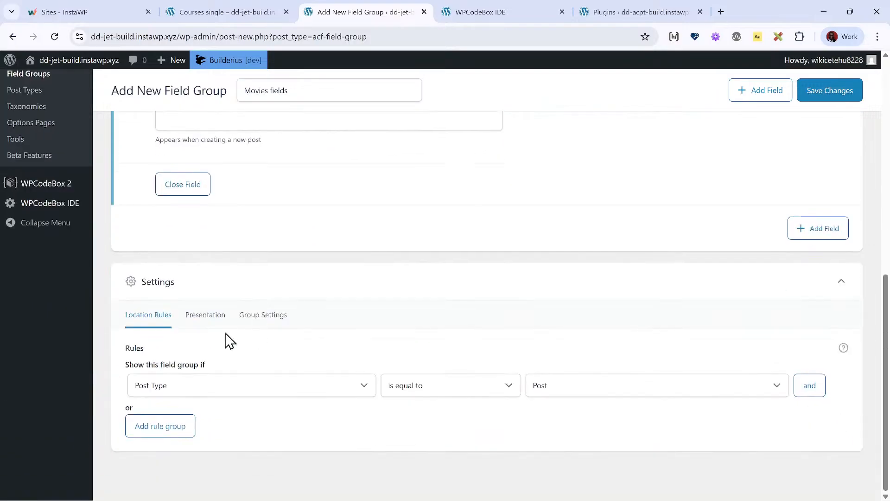
left_click(830, 230)
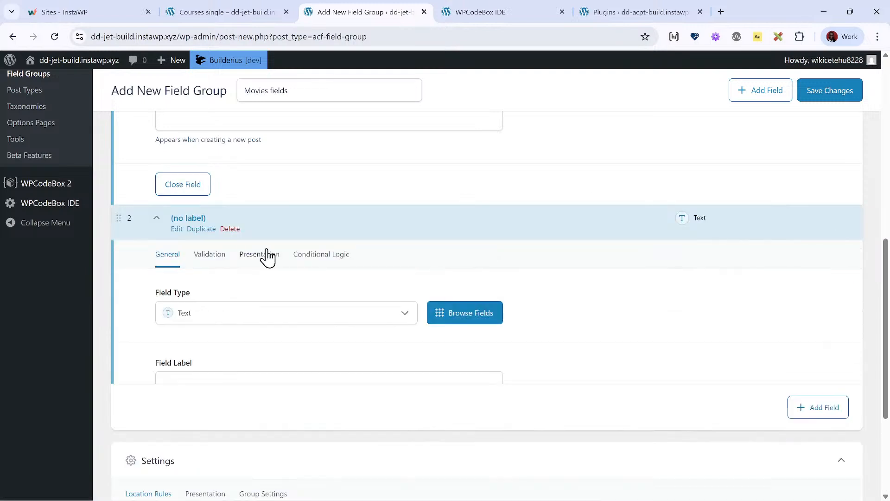
scroll(268, 257, "down", 2)
left_click(216, 204)
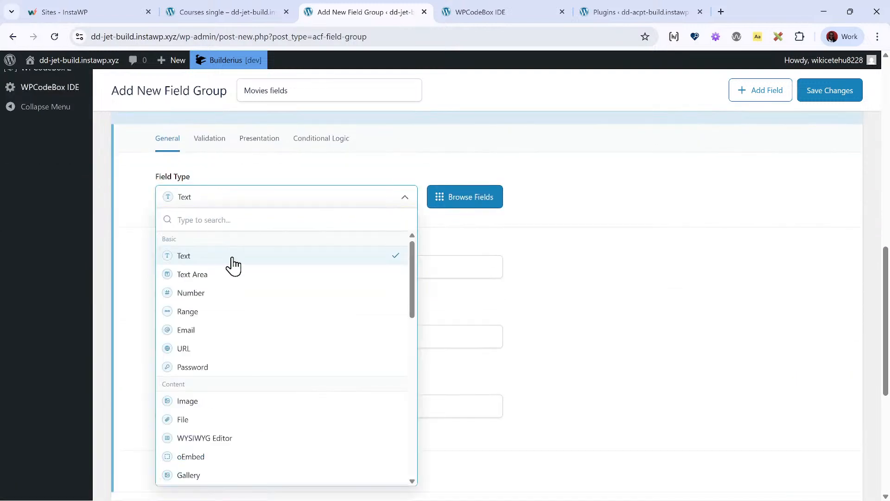
type("r")
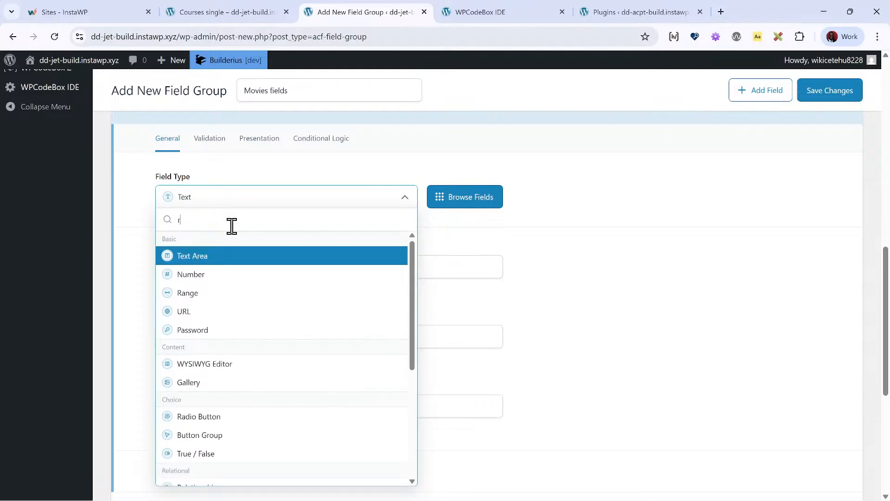
key("BackSpace")
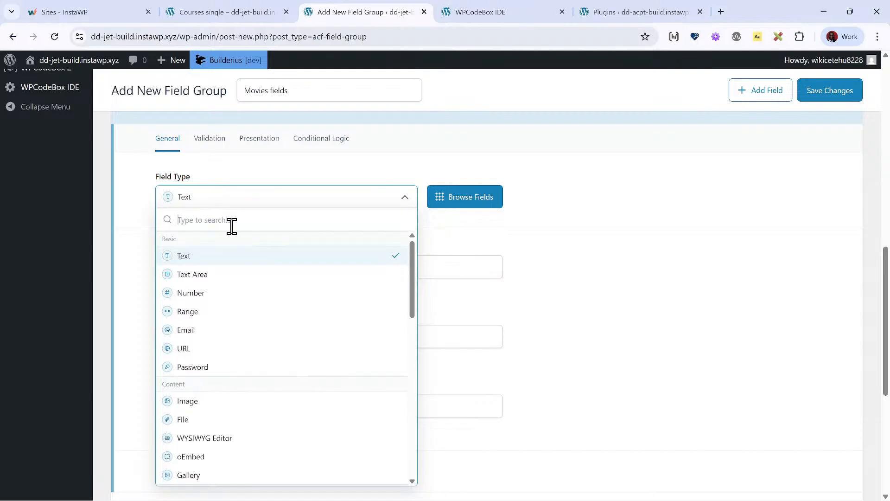
type("cast")
key("BackSpace")
key("BackSpace")
key("BackSpace")
key("BackSpace")
type("rep")
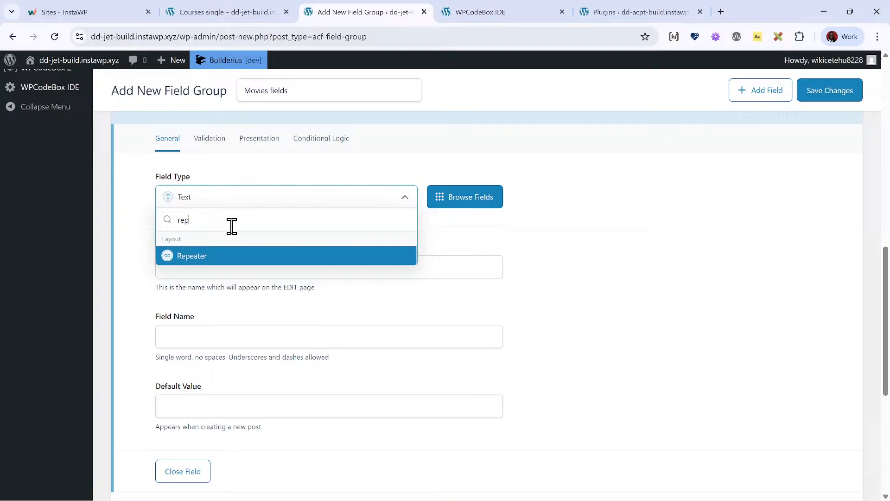
key("Return")
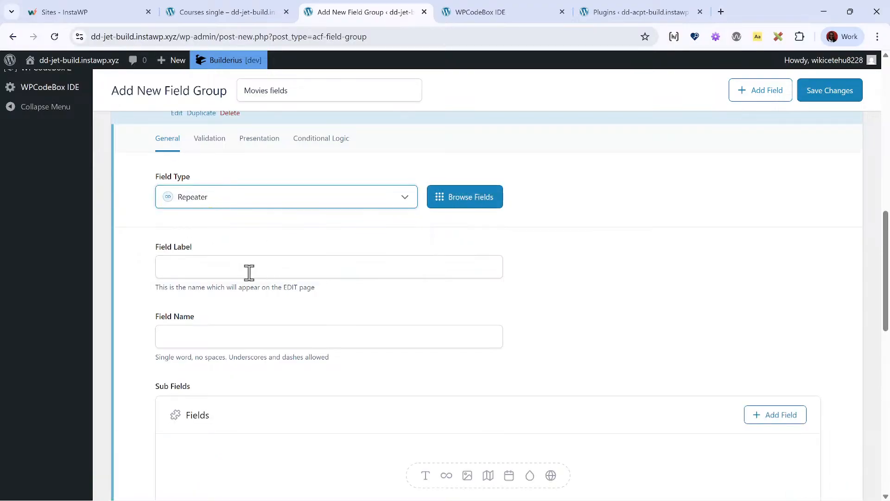
- Label the repeater field Cast with the field name cast, and add its first sub field
left_click(248, 272)
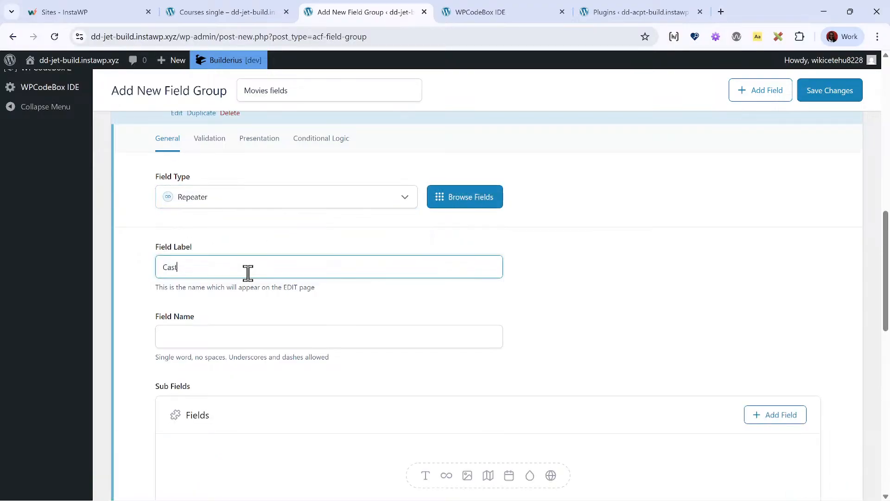
left_click(246, 336)
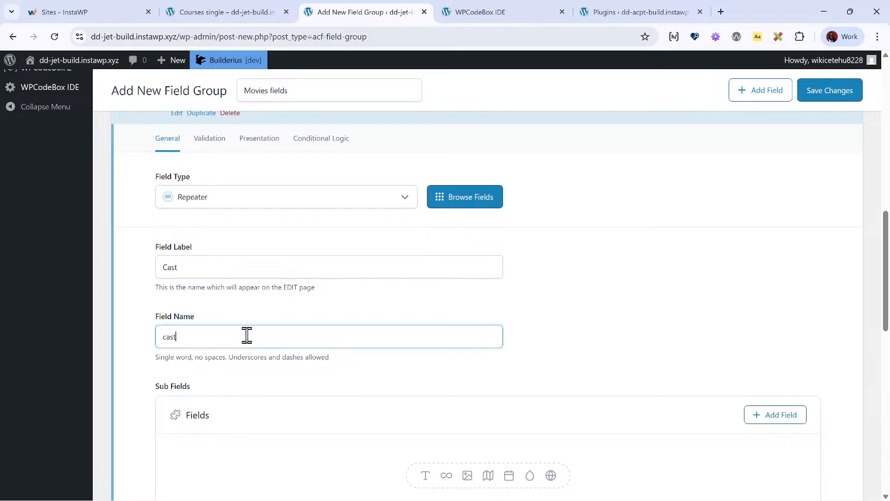
scroll(388, 303, "down", 2)
scroll(533, 431, "down", 3)
left_click(488, 291)
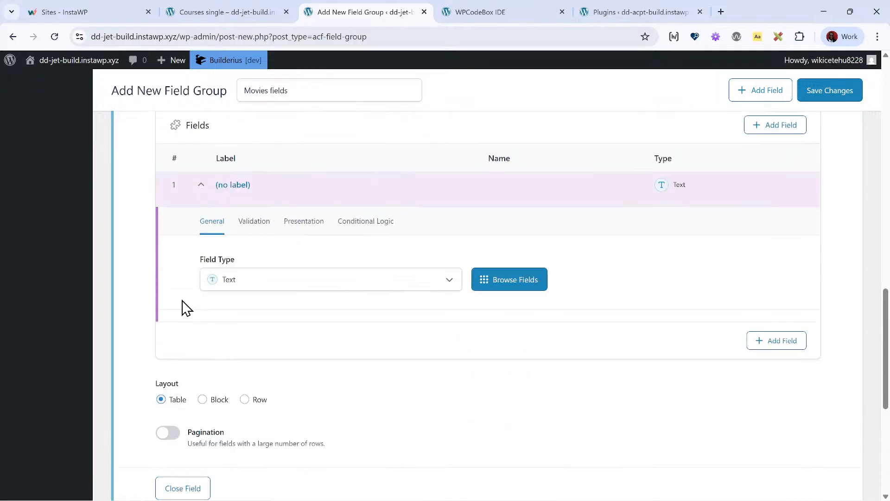
- Label the first Cast sub field Actor with the field name actor, keep its type as Text, and collapse it
scroll(267, 294, "down", 2)
left_click(256, 232)
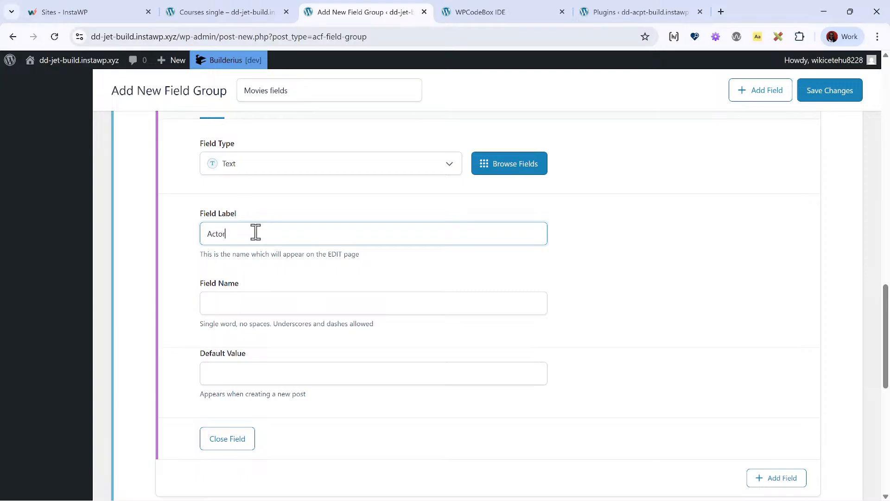
type("Actor")
left_click(357, 323)
scroll(250, 347, "down", 2)
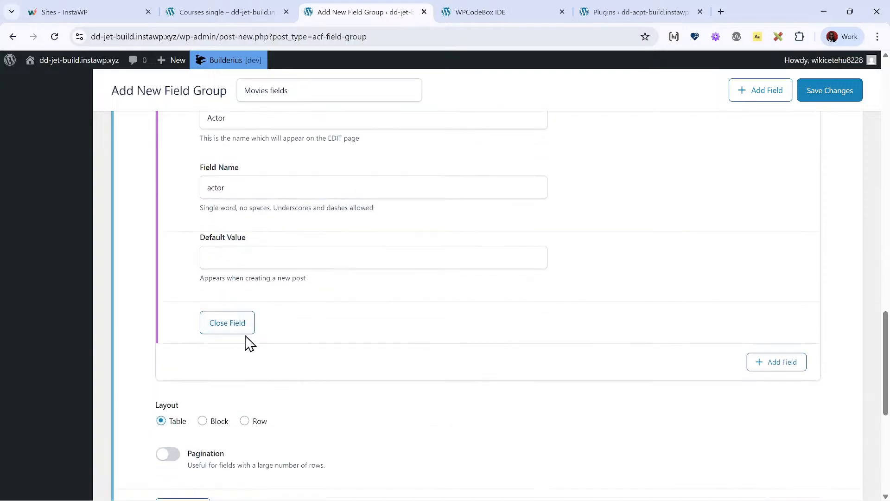
scroll(238, 338, "up", 2)
scroll(266, 325, "down", 1)
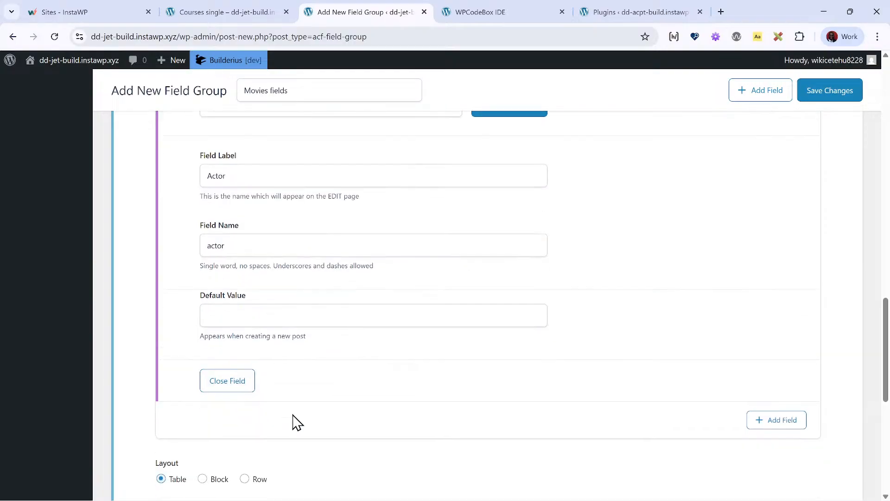
left_click(236, 389)
scroll(264, 220, "up", 3)
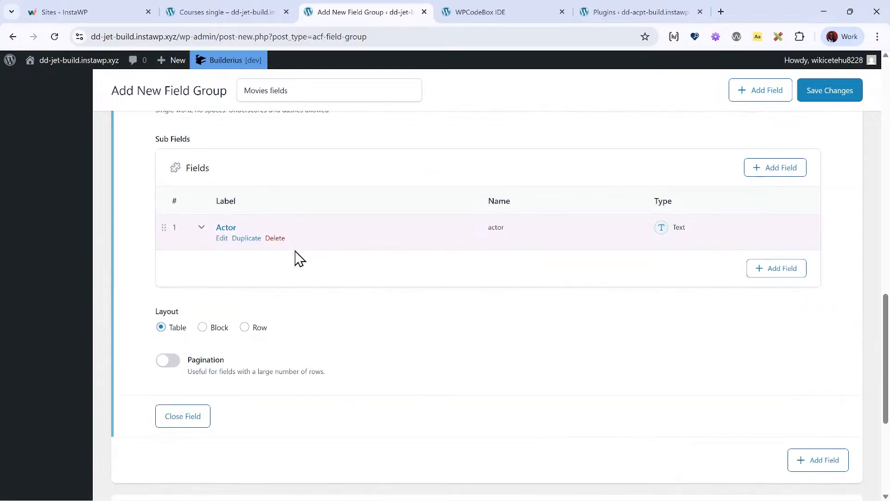
- Add a second Cast sub field labelled Role and save the field group
left_click(765, 271)
scroll(260, 267, "down", 2)
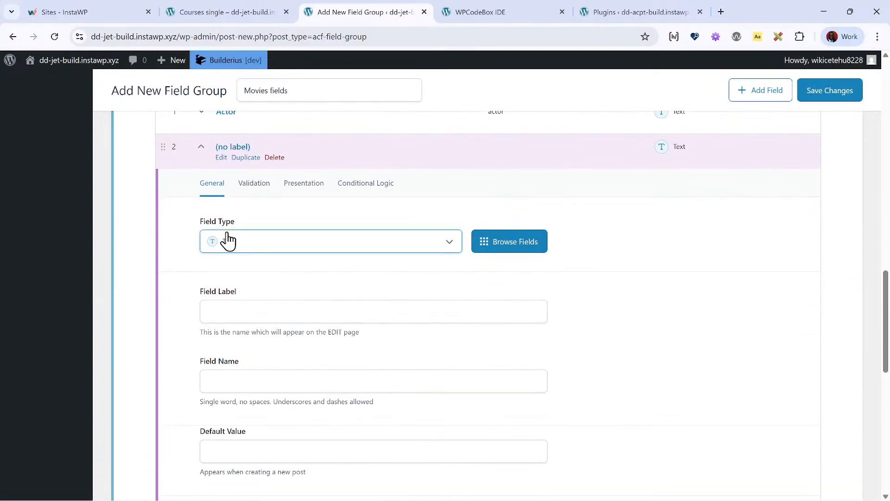
left_click(269, 309)
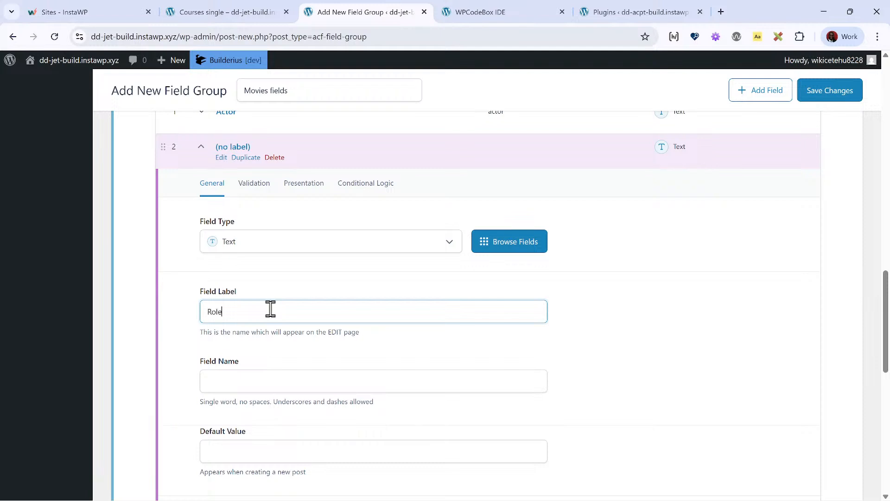
type("Role")
key("Tab")
scroll(371, 296, "down", 6)
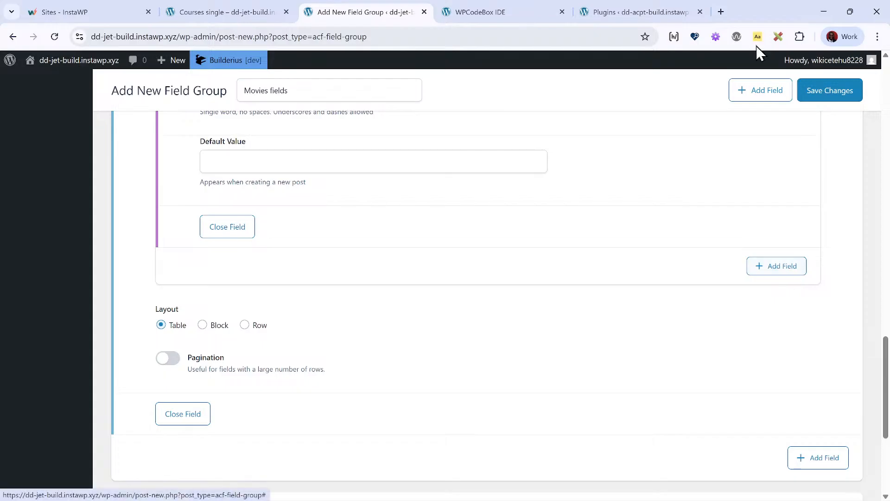
left_click(806, 98)
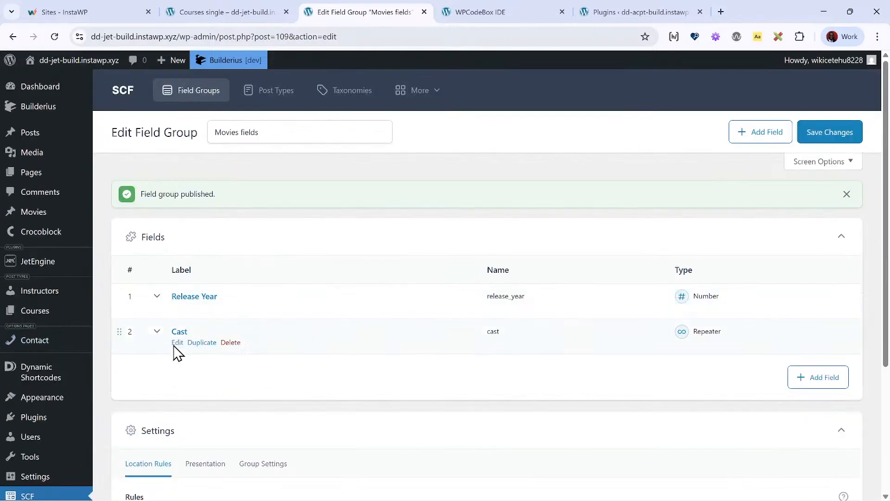
- Set the location rule to show the field group when Post Type is equal to Movie, and save the changes
scroll(301, 336, "down", 4)
left_click(612, 358)
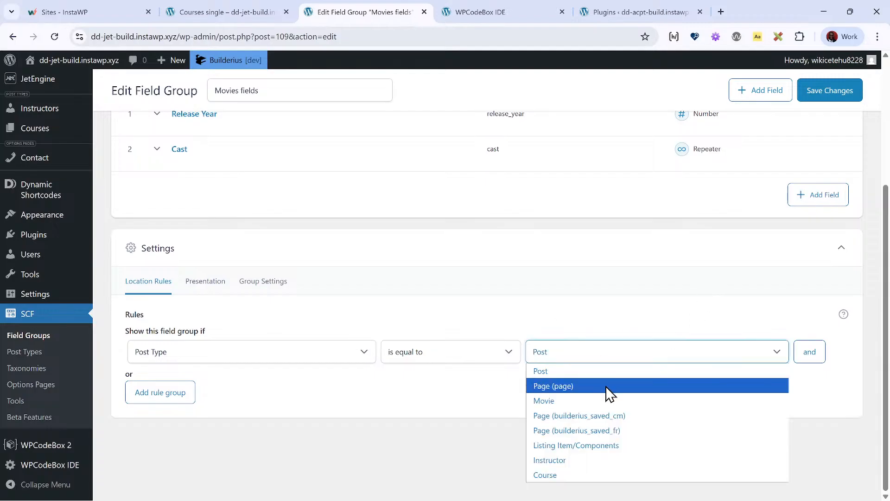
left_click(608, 401)
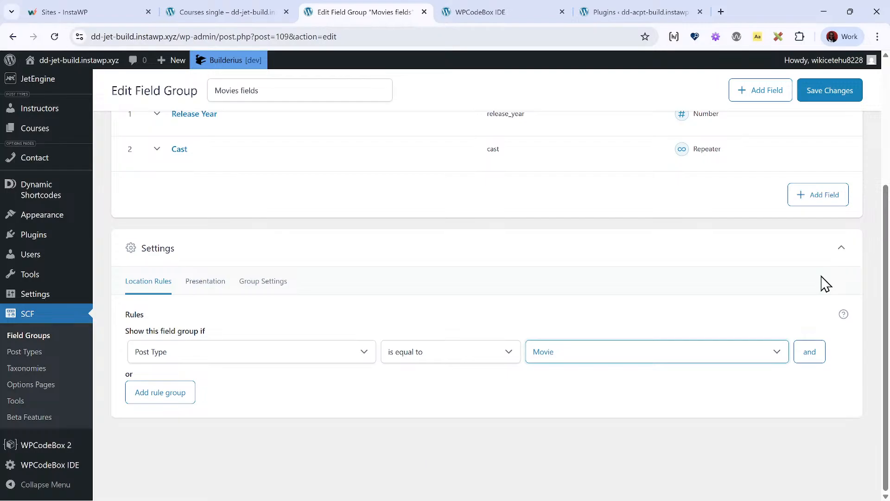
left_click(828, 98)
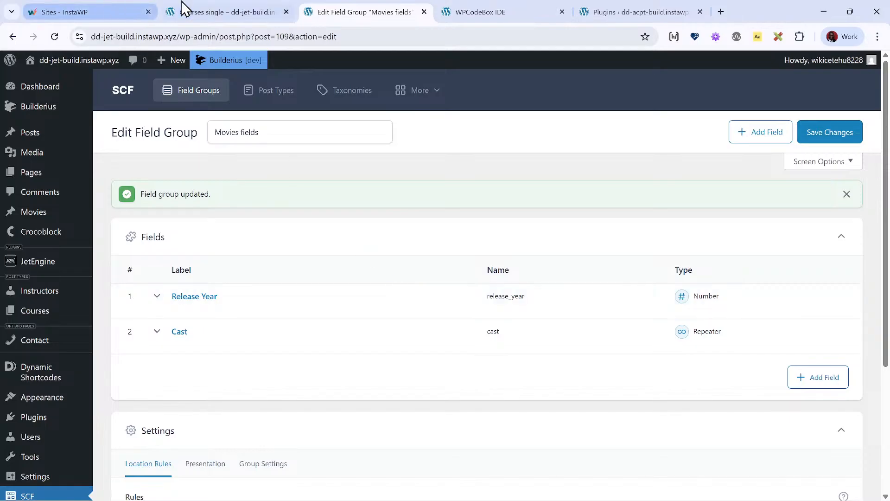
- Switch to the Courses single template in the Builderius builder and open its dynamic data at the jet query
left_click(183, 9)
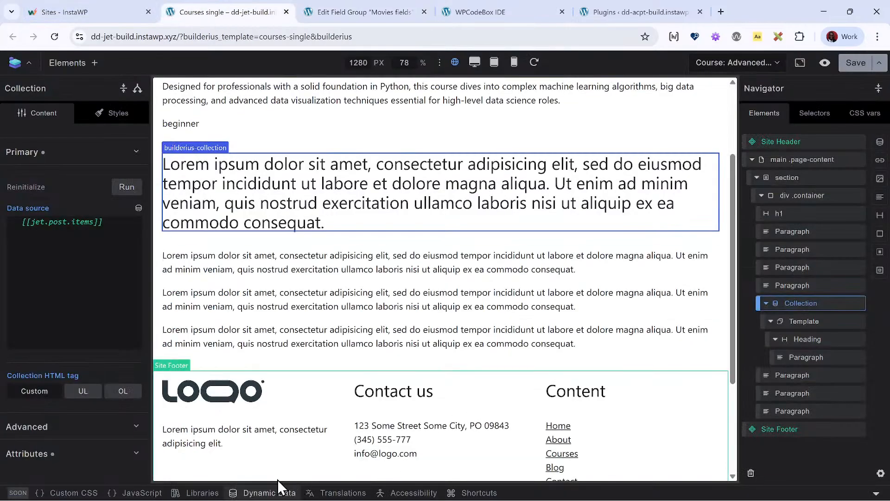
left_click(279, 489)
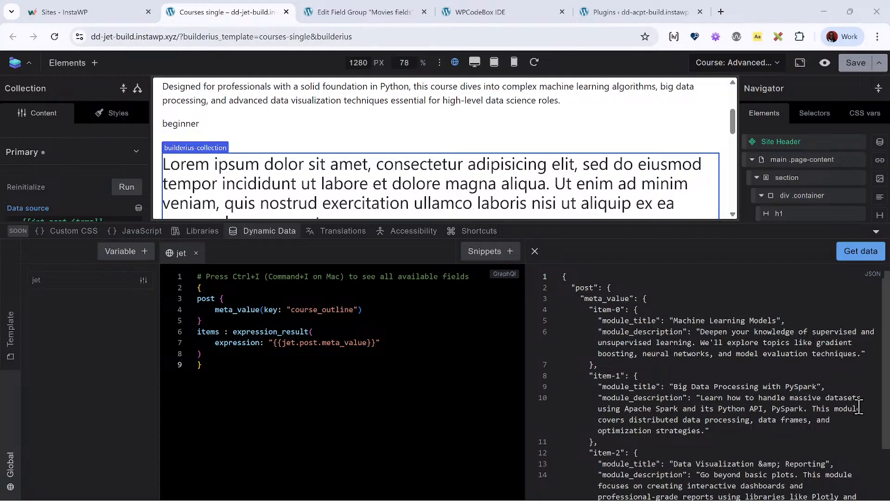
left_click(278, 353)
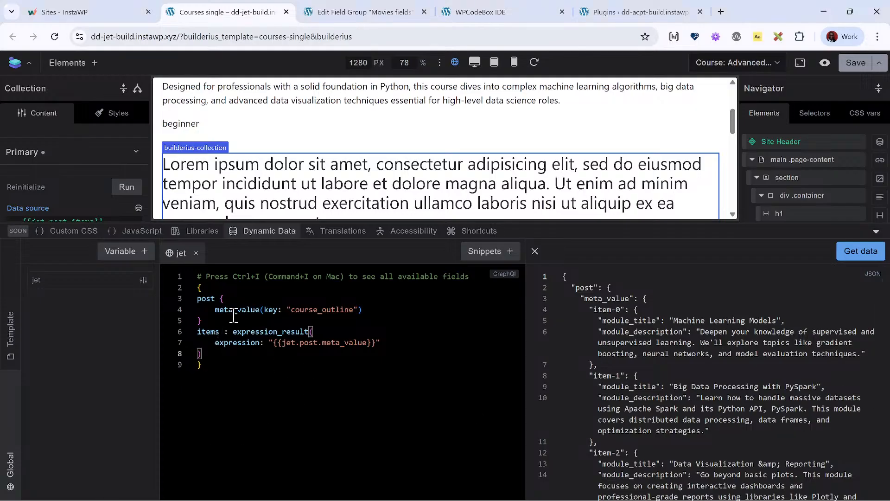
- In the jet query, alias the course_outline meta_value as items and delete the expression_result block
left_click(213, 309)
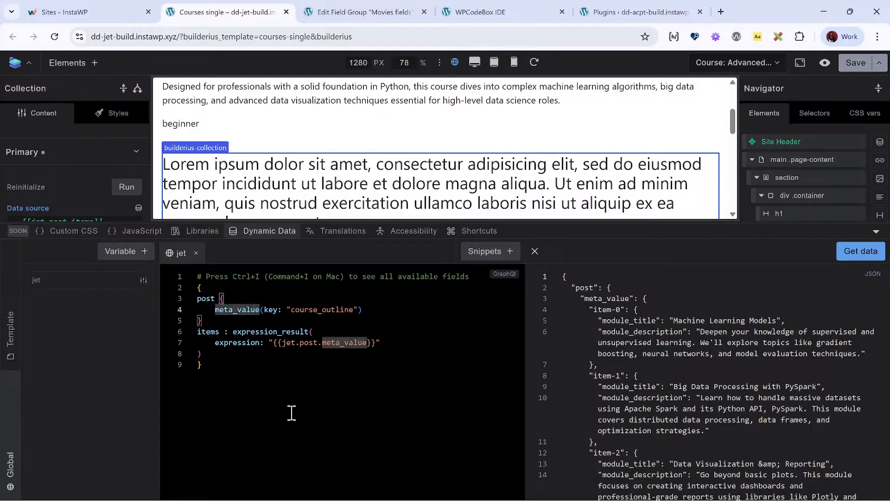
type("items :")
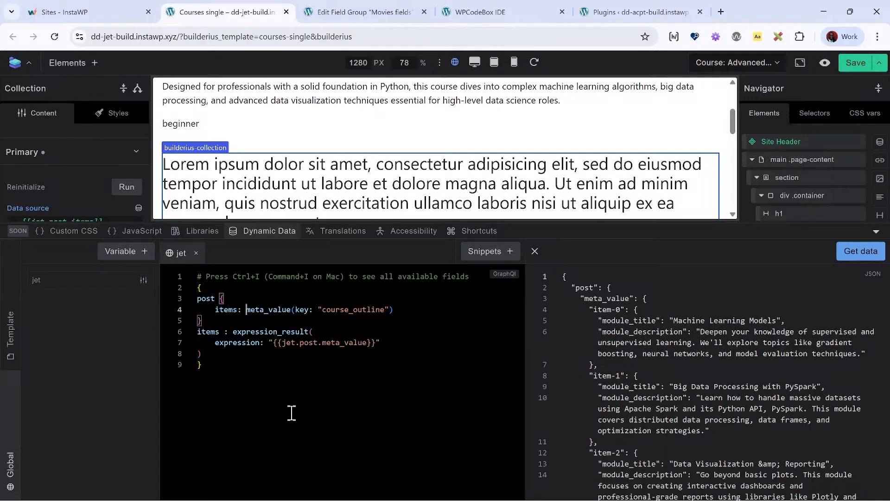
key("Down")
key("Down")
key("Home")
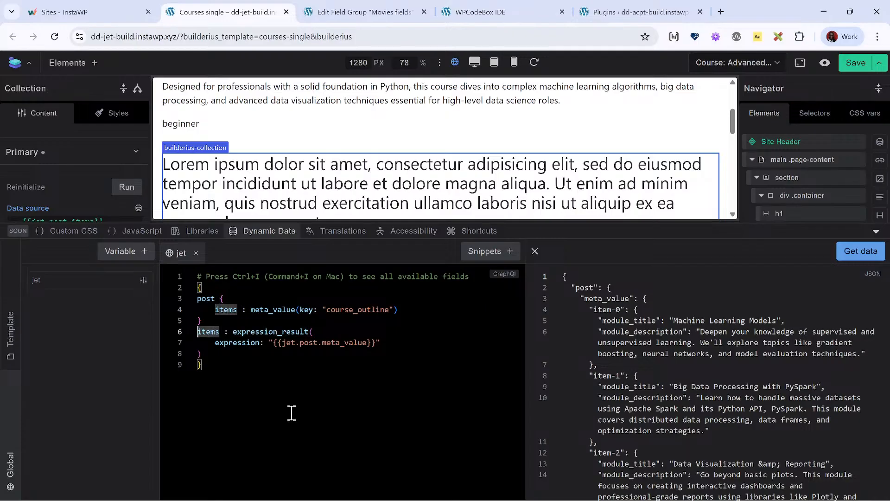
key("shift+Down")
key("shift+End")
key("shift+Down")
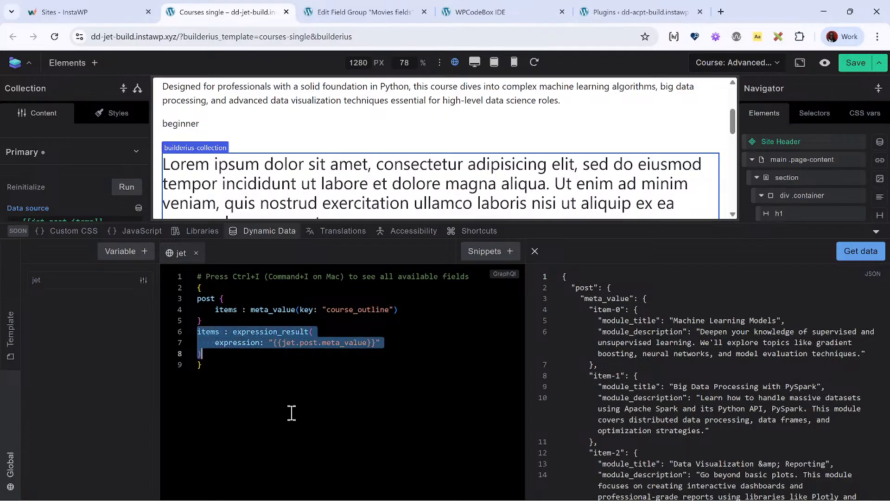
key("BackSpace")
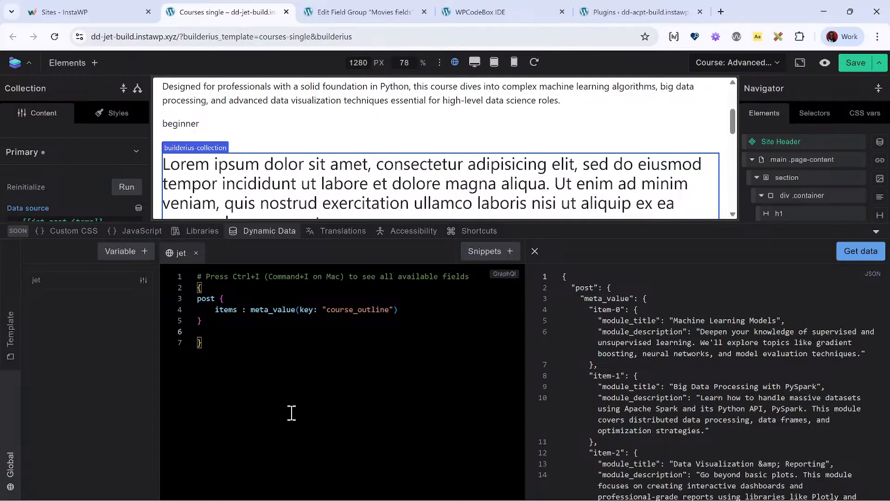
- Paste a php_function_output line below the post block that runs array_values with the argument "{{items}}"
type("php_function_output(function: \"array_values\", arguments: [\"{{items}}\"])")
key("Up")
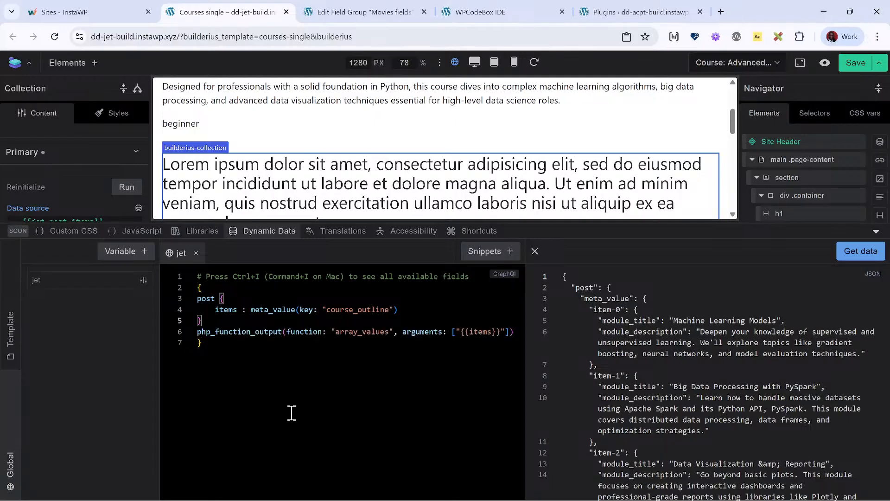
key("Down")
key("Up")
left_click(399, 309)
type("@")
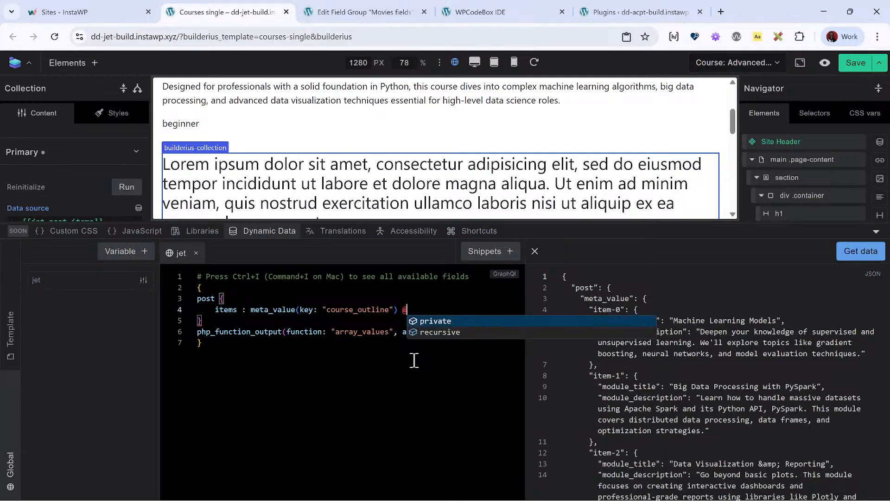
key("Return")
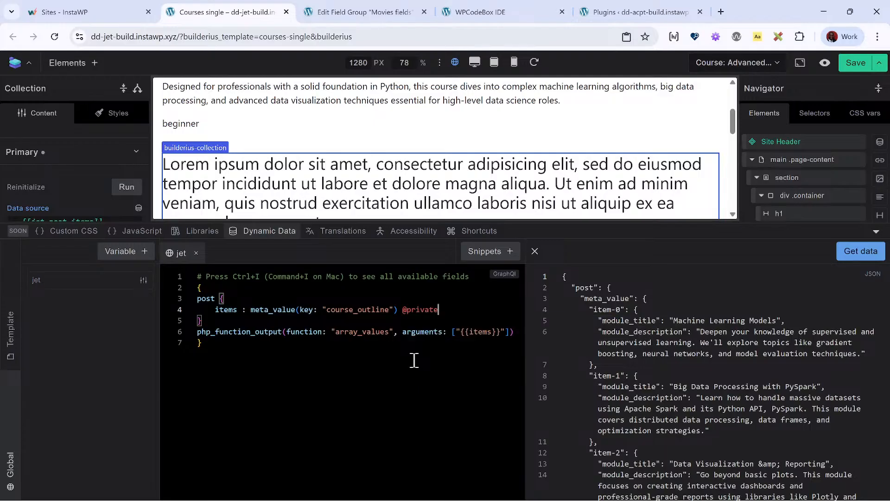
left_click(848, 255)
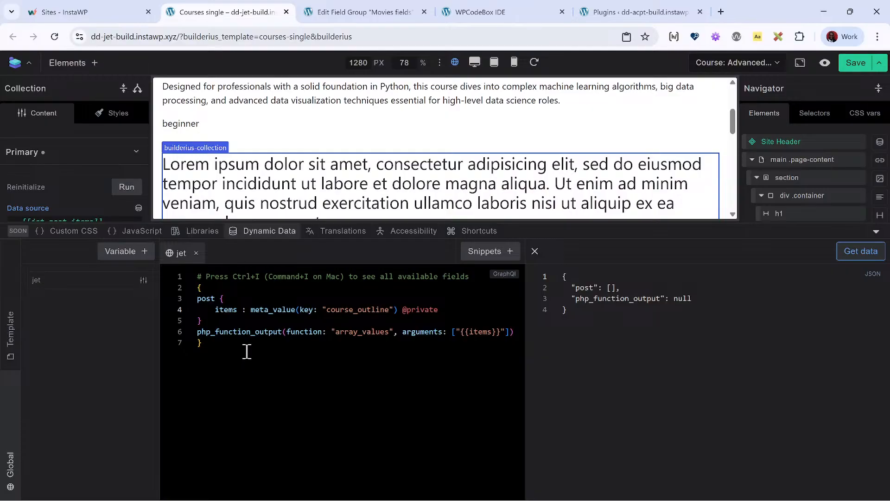
- Clear all the code from the jet query, including the comment line
left_click_drag(439, 309, 399, 311)
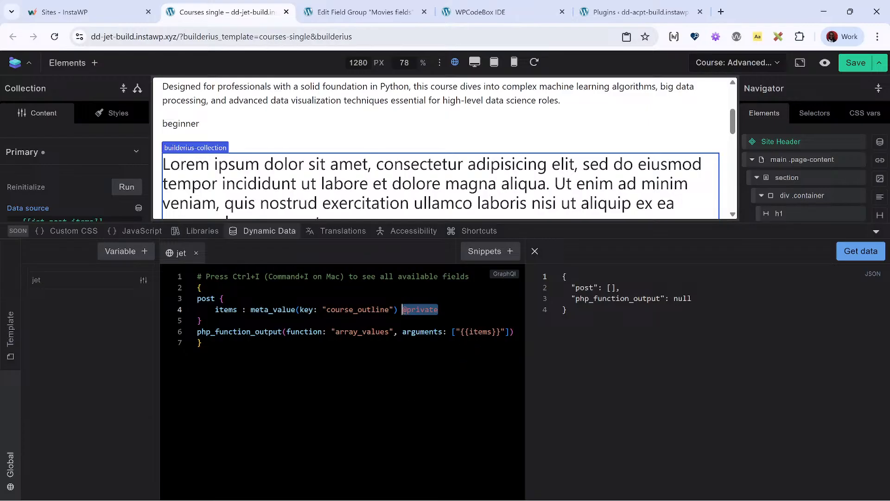
left_click(419, 421)
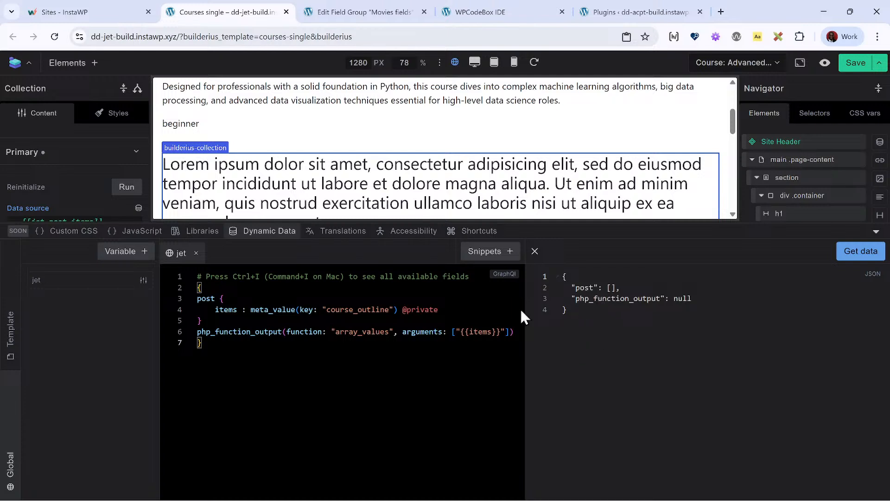
left_click(477, 313)
key("ctrl+shift+Left")
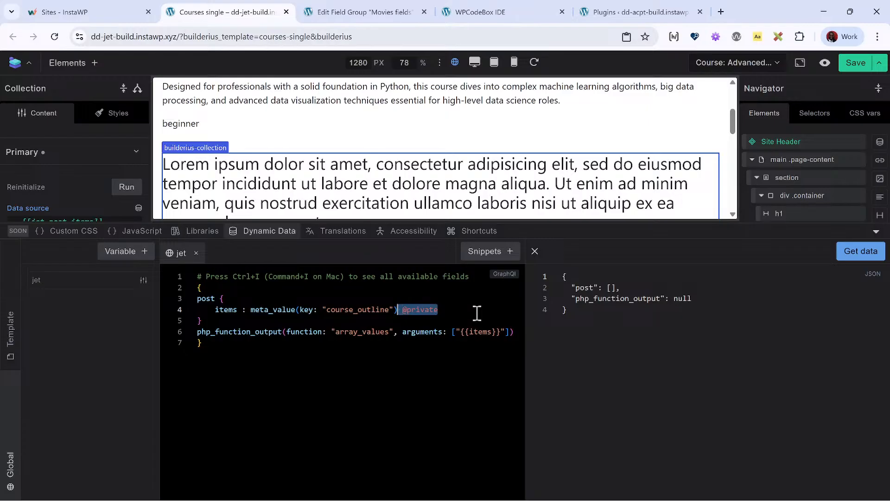
key("ctrl+x")
key("ctrl+x")
key("ctrl+x")
key("ctrl+x")
key("ctrl+x")
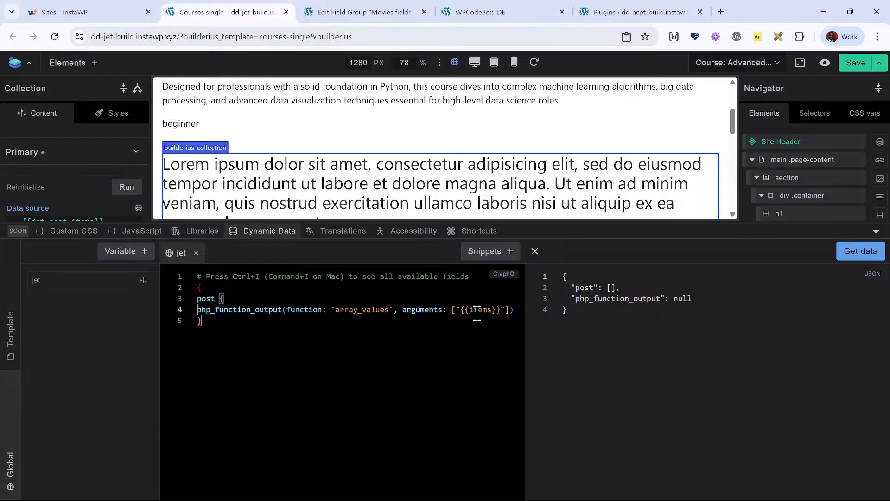
key("Return")
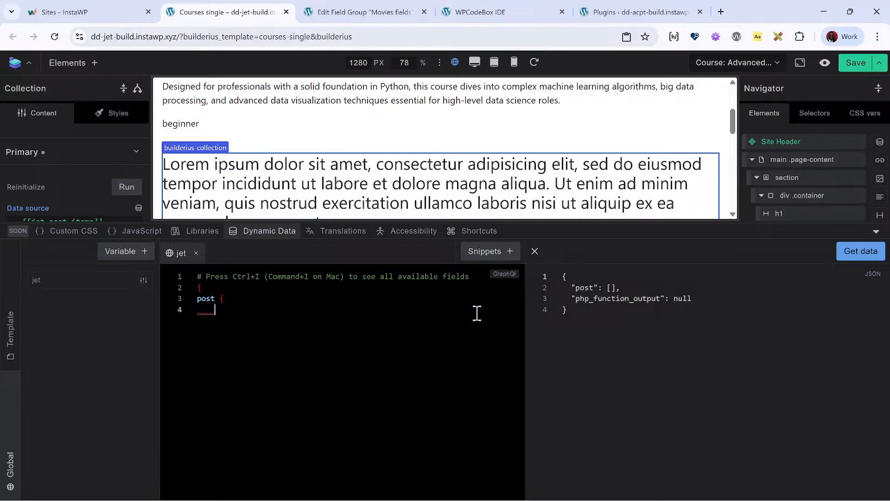
key("BackSpace")
key("BackSpace")
key("BackSpace")
key("BackSpace")
key("BackSpace")
key("BackSpace")
key("BackSpace")
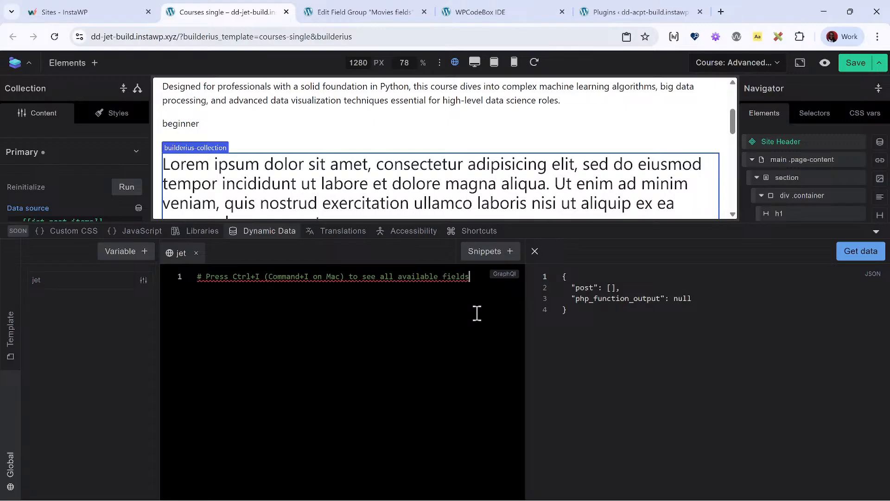
key("ctrl+a")
key("BackSpace")
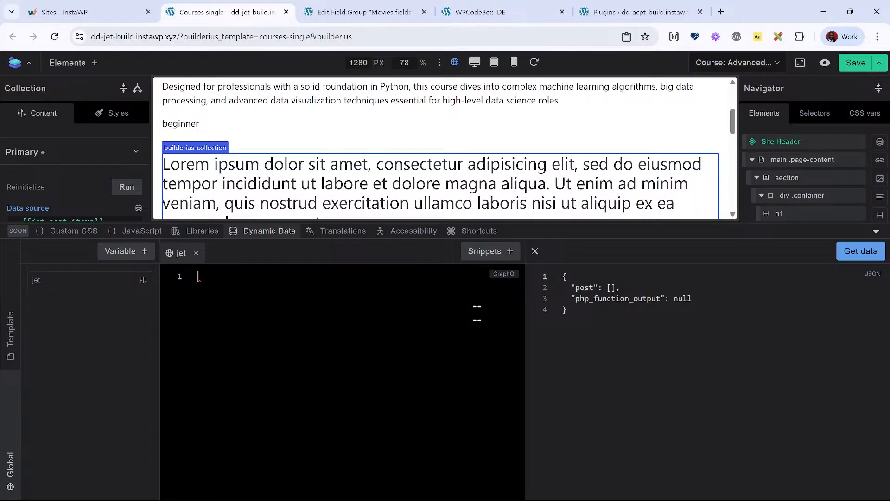
- Start a new jet query with a post block containing a meta_value field aliased as items and an empty key argument
key("Return")
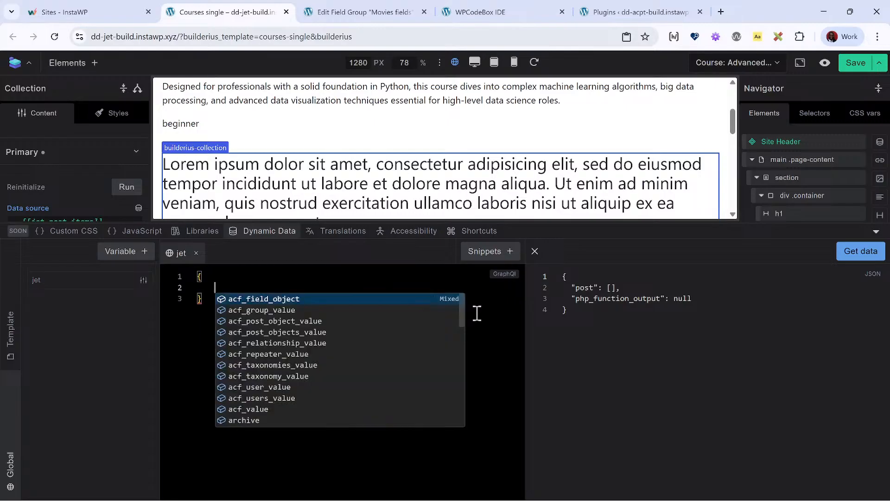
type("post")
key("Return")
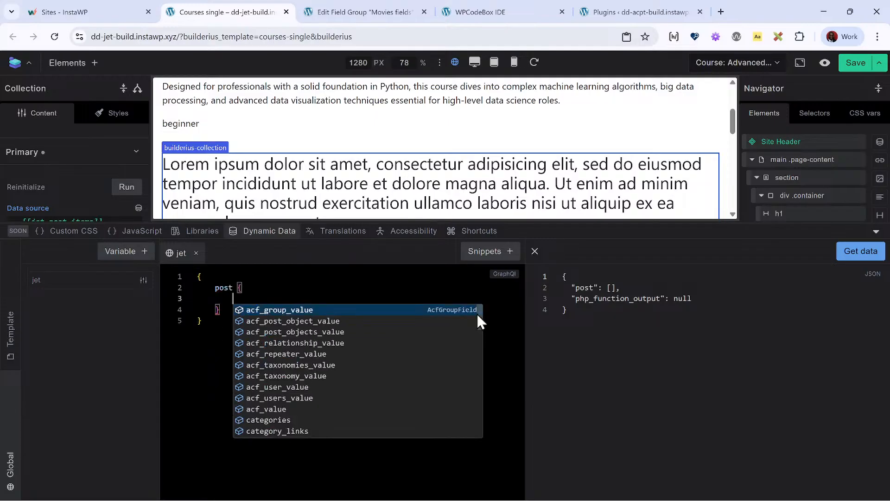
type("ite")
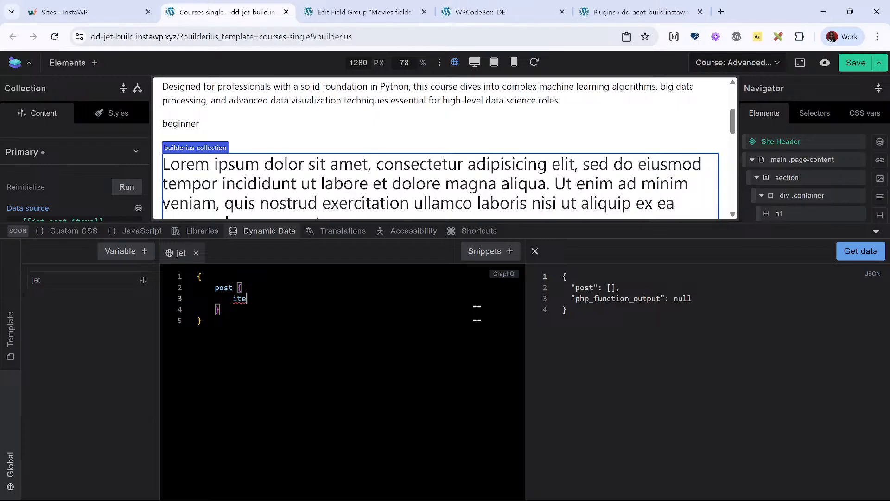
type("ms : meta")
left_click(478, 319)
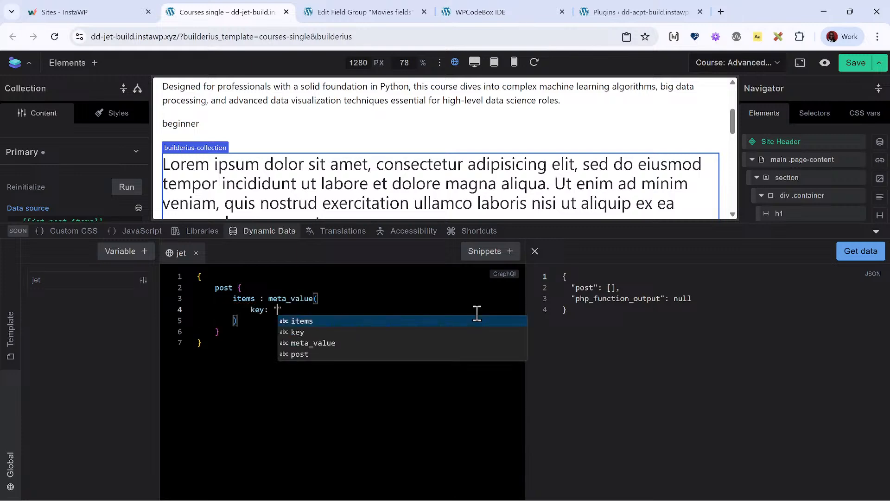
- Open the course's front-end preview, go to the WordPress dashboard from it and open the Courses list
left_click(342, 10)
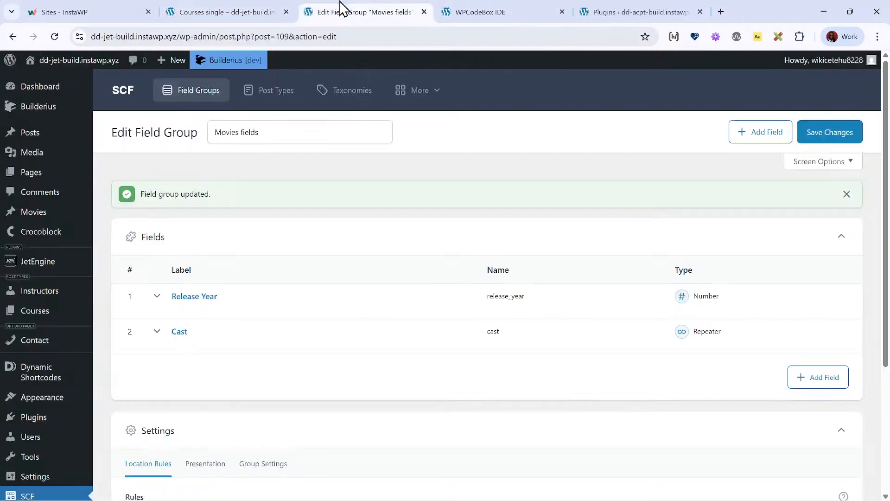
left_click(270, 14)
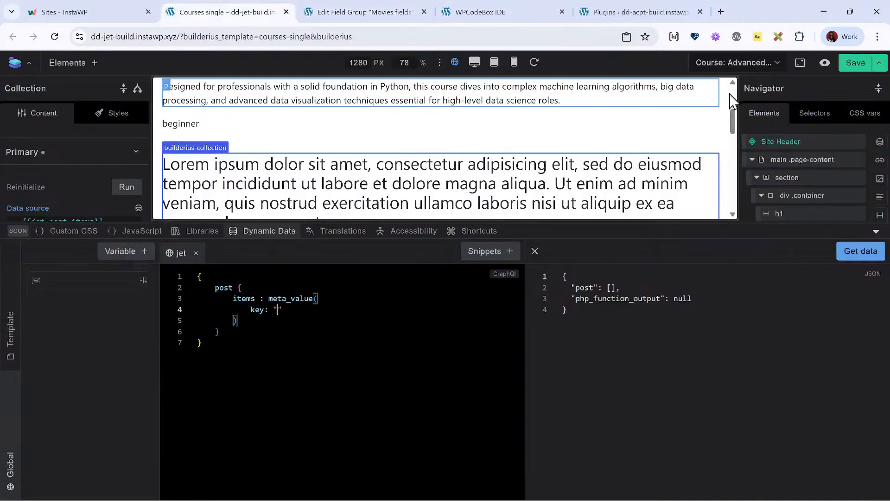
left_click(825, 62)
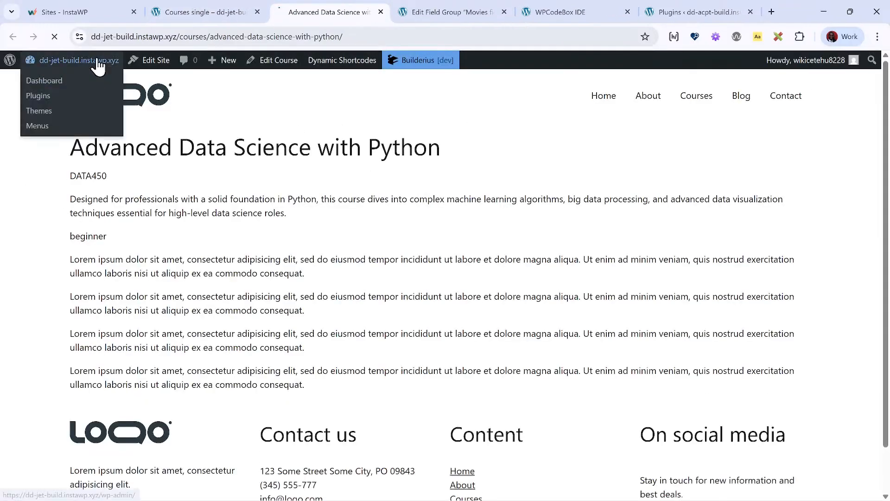
left_click(96, 60)
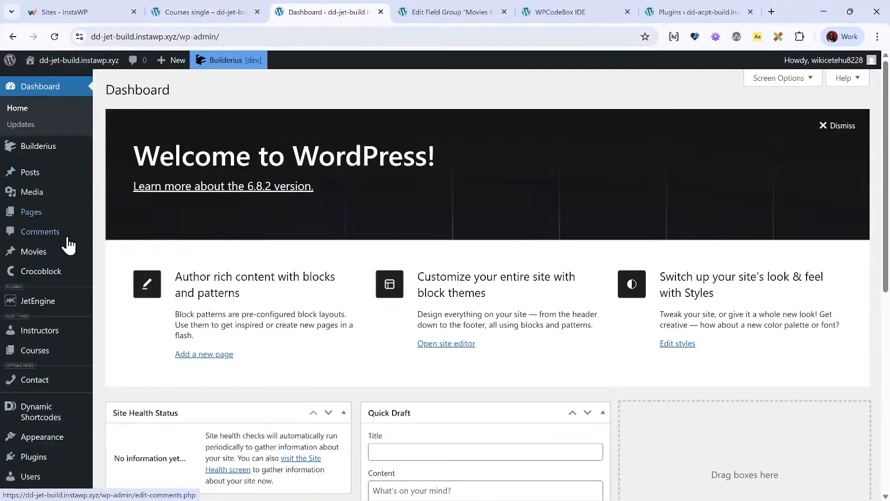
mouse_move(53, 327)
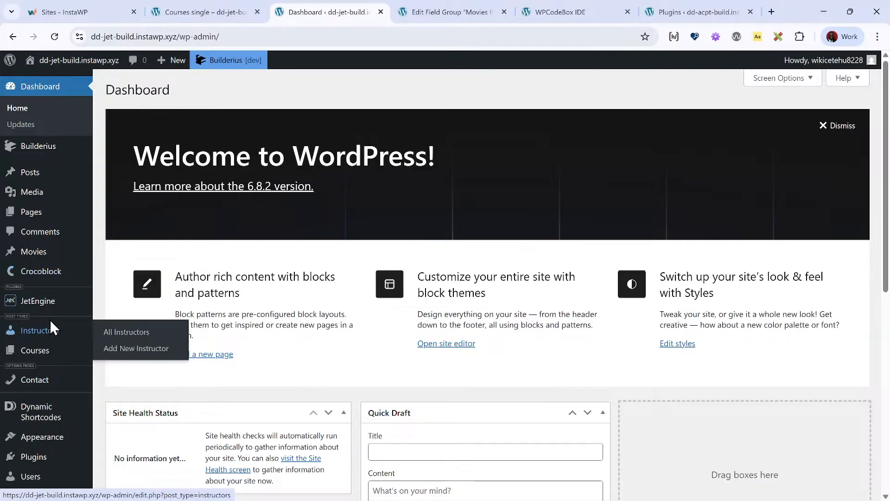
left_click(56, 362)
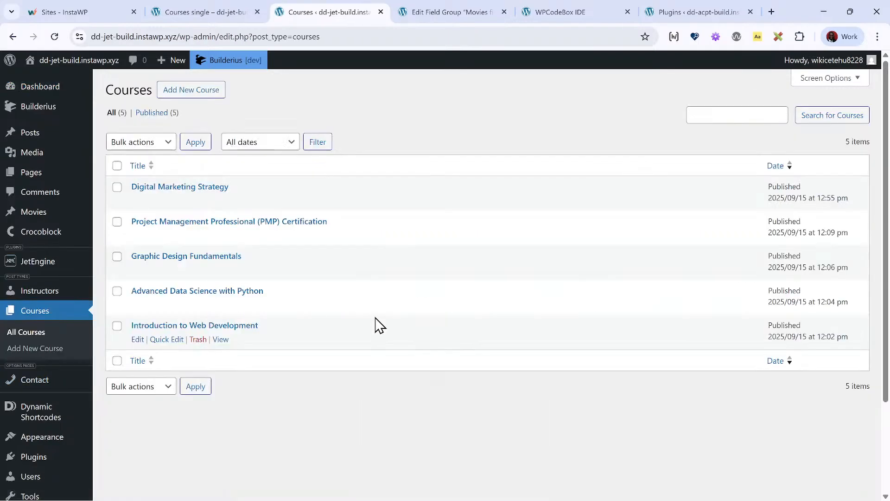
- Open the Digital Marketing Strategy course for editing and copy the name of its Course Outline field
left_click(202, 188)
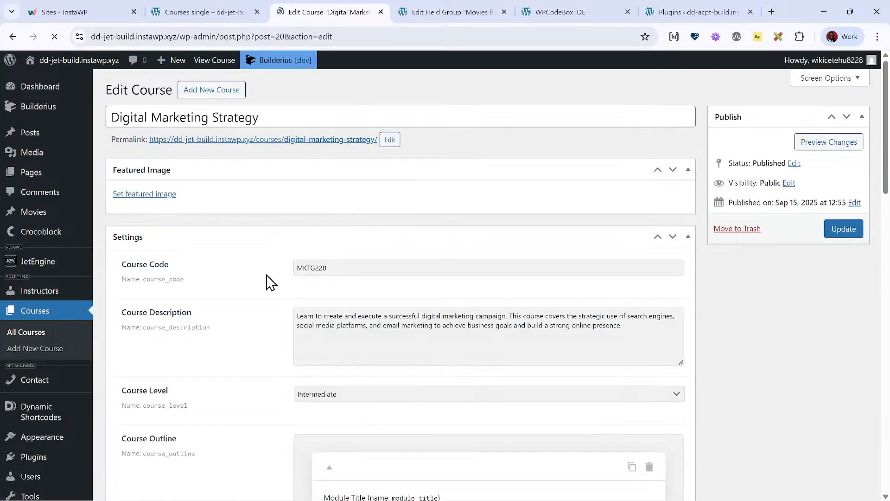
scroll(266, 282, "down", 6)
scroll(230, 316, "down", 10)
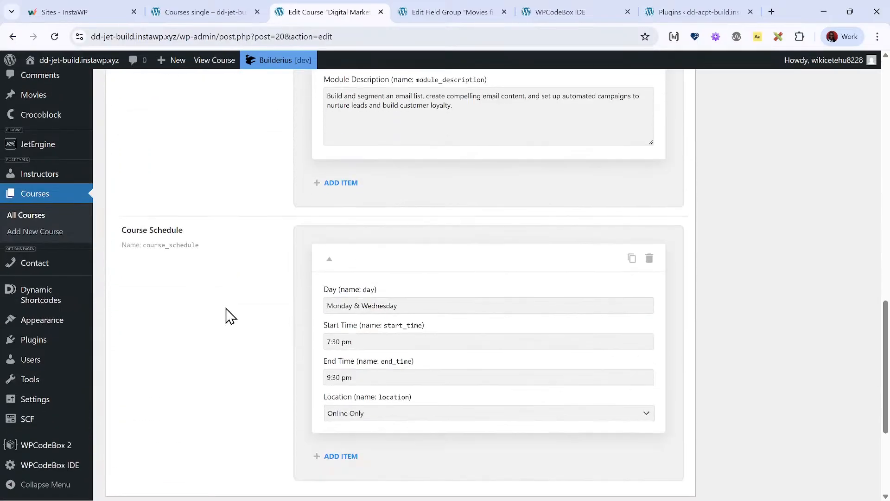
scroll(231, 315, "up", 15)
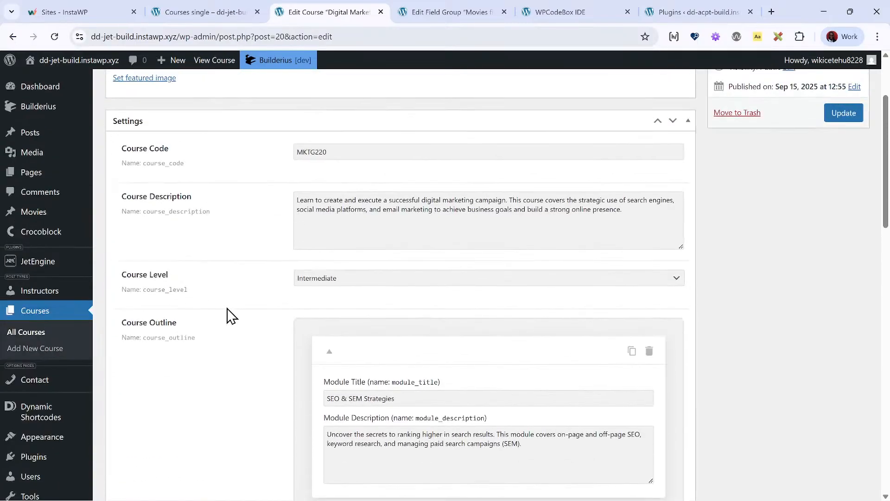
left_click(198, 340)
- Return to the Courses single template, set the meta_value key to "course_outline" in the jet query and fetch the data
left_click(230, 14)
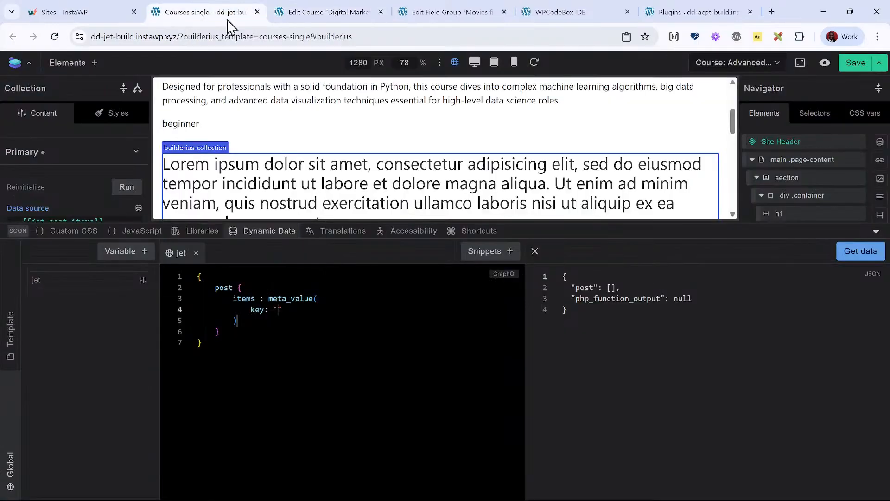
left_click(278, 309)
key("ctrl+v")
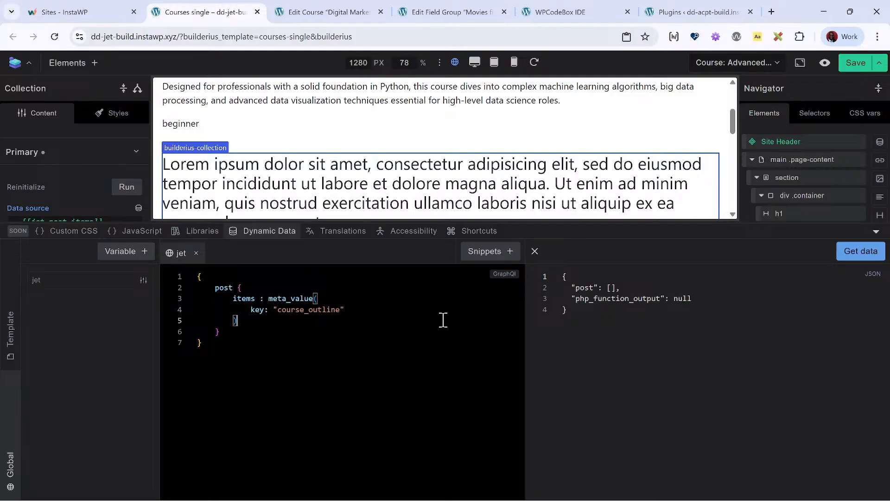
left_click(861, 258)
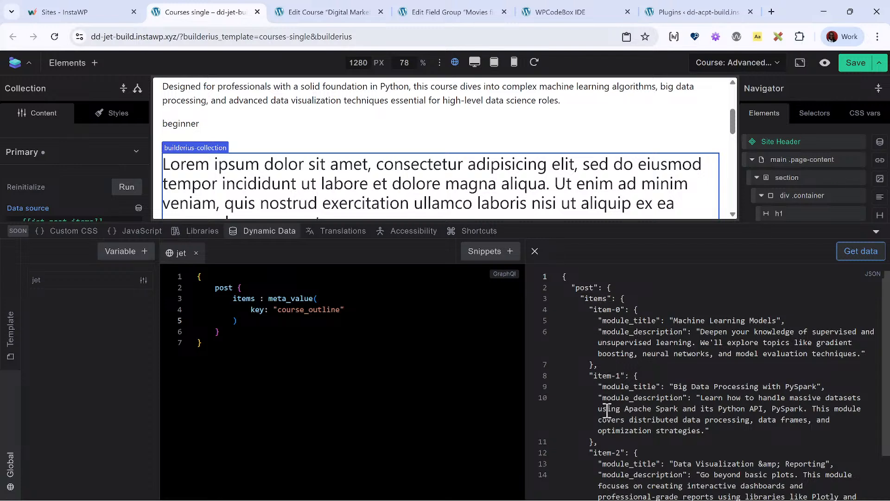
- Paste a php_function_output line running array_values on "{{items}}" inside the post block below items, then fetch and review the data
left_click(292, 321)
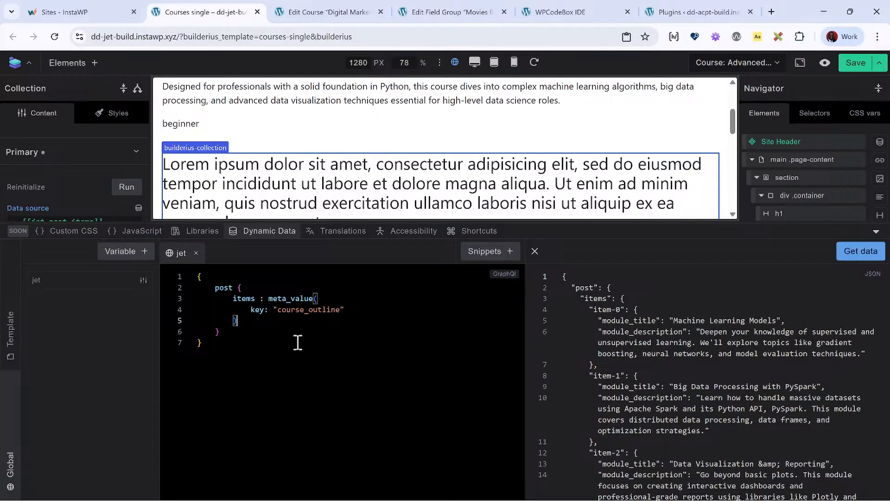
key("Return")
key("ctrl+space")
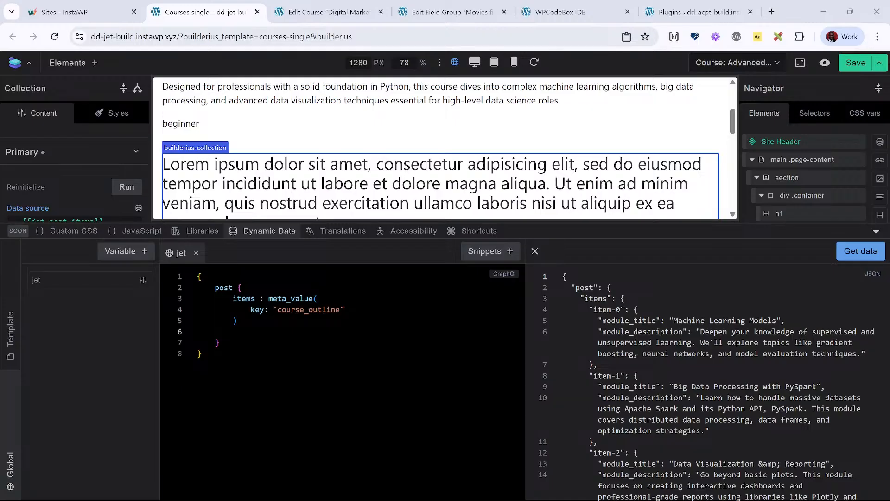
left_click(273, 331)
type("php_function_output(function: \"array_values\", arguments: [\"{{items}}\"])")
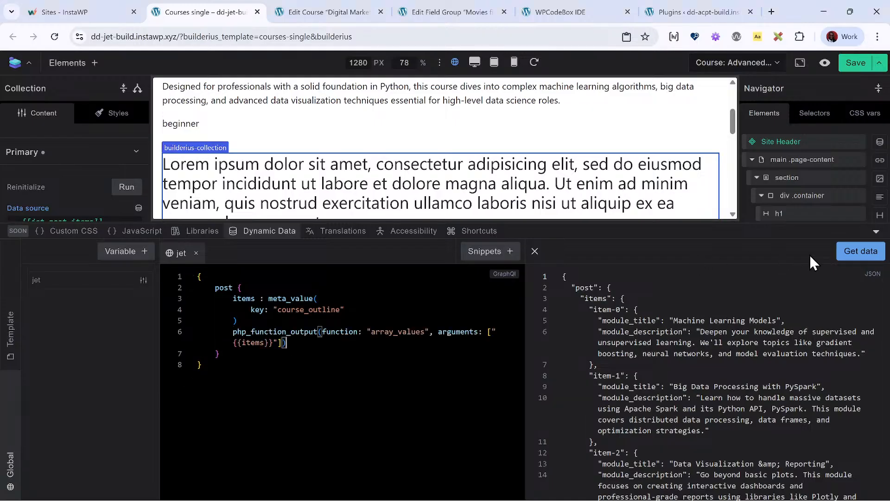
left_click(864, 256)
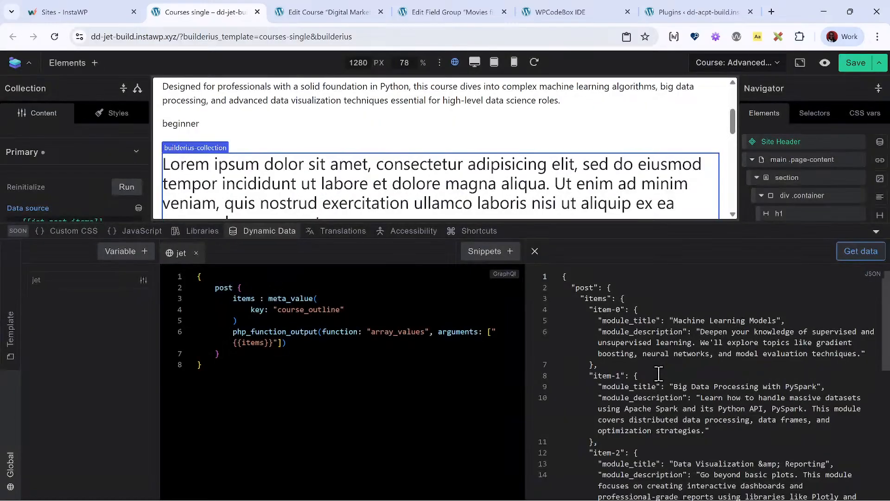
scroll(659, 373, "down", 6)
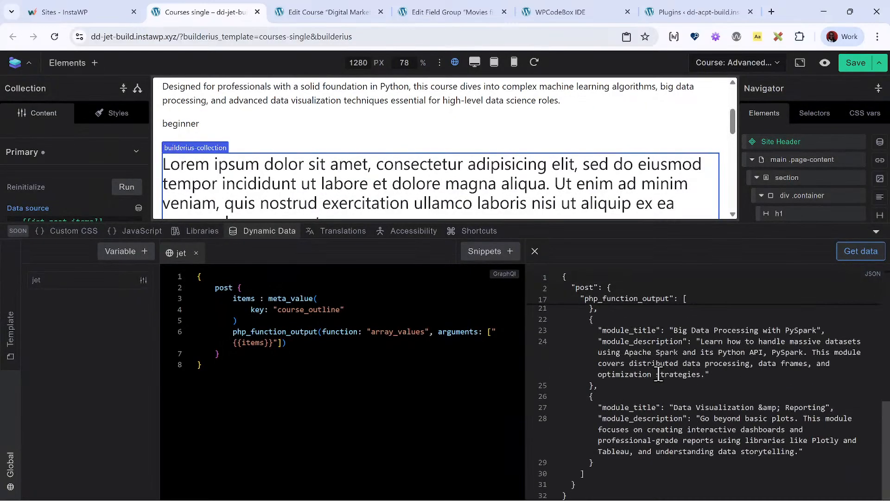
scroll(648, 435, "up", 10)
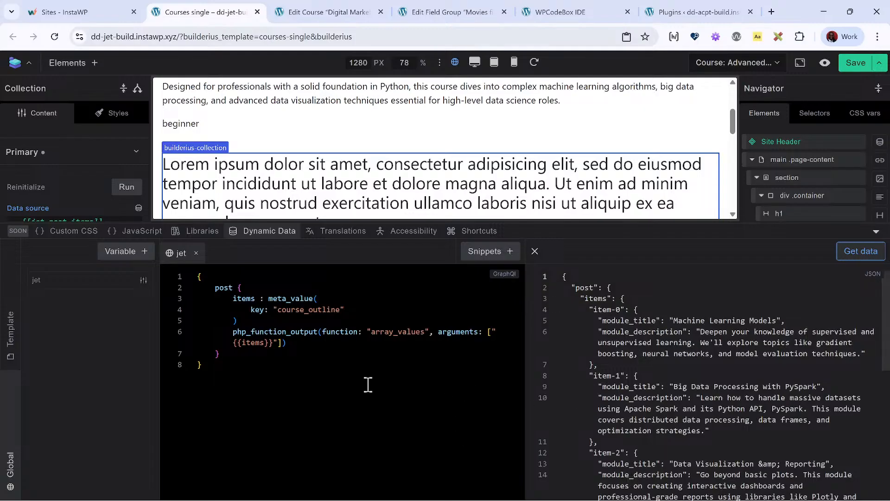
left_click(333, 340)
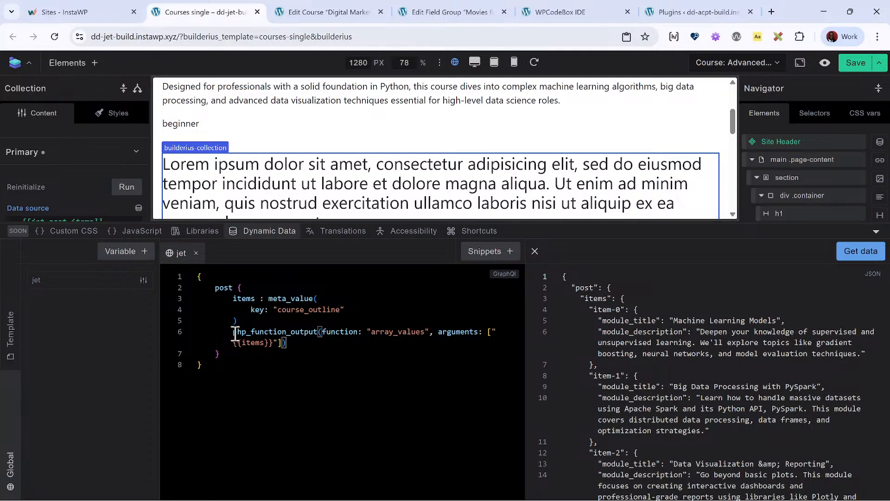
left_click(239, 318)
left_click(232, 330)
left_click(376, 311)
type("@private")
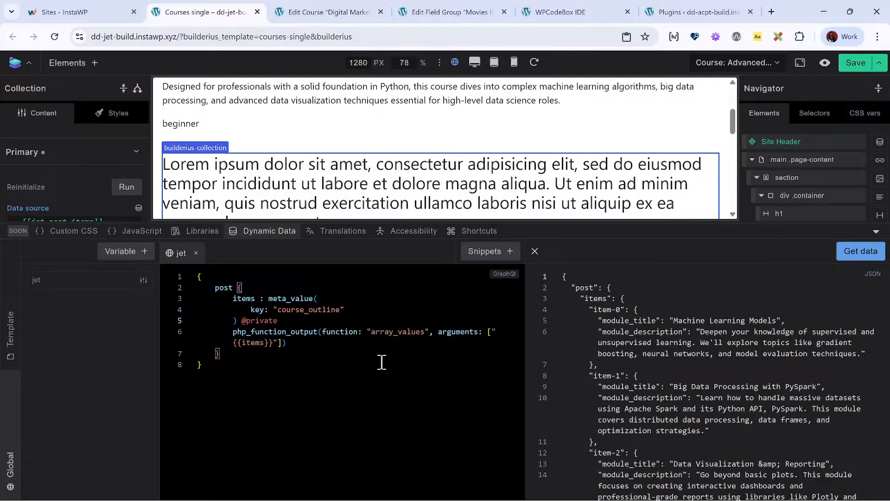
left_click(853, 255)
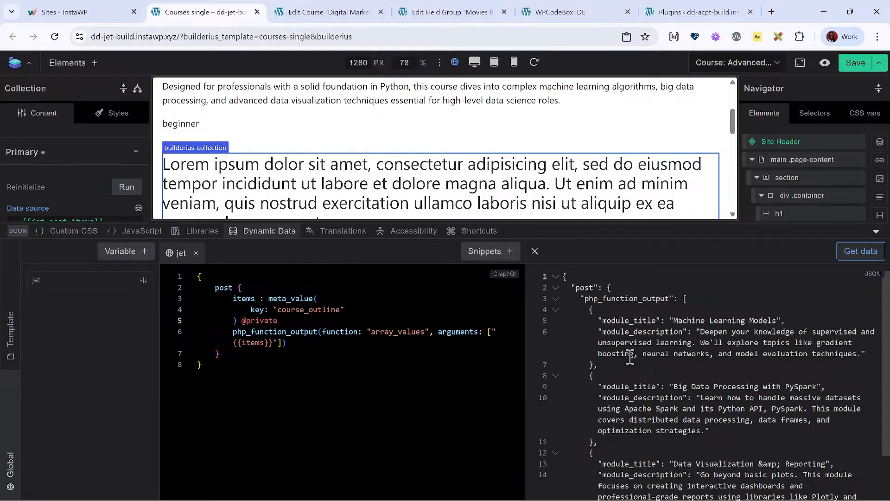
- Alias the php_function_output line as outline in the jet query and fetch the data
left_click(229, 333)
key("ctrl+shift+Right")
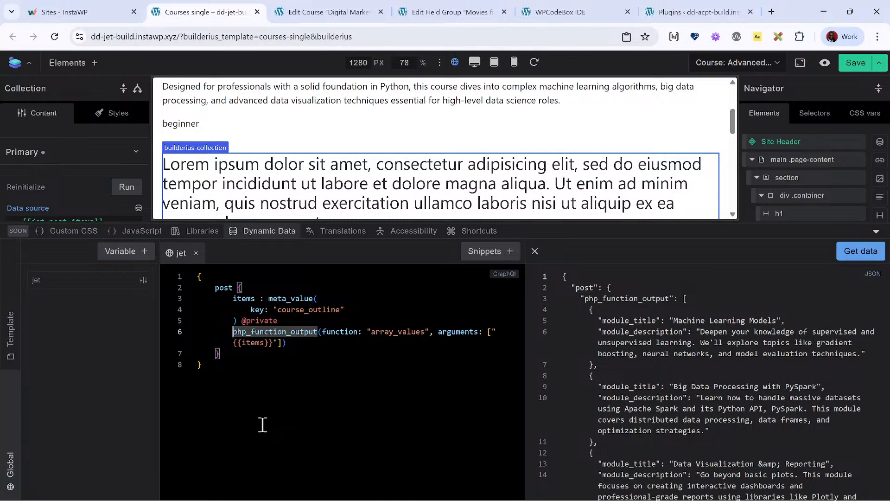
key("Left")
type("outline:")
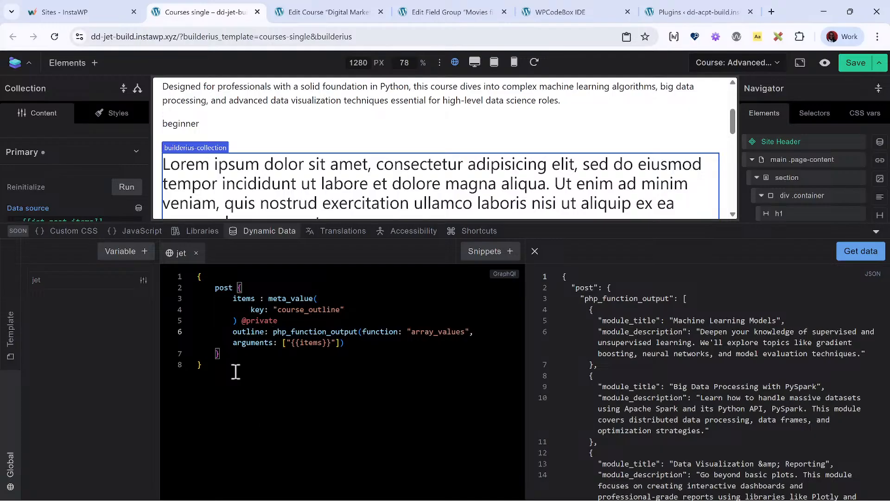
left_click(857, 251)
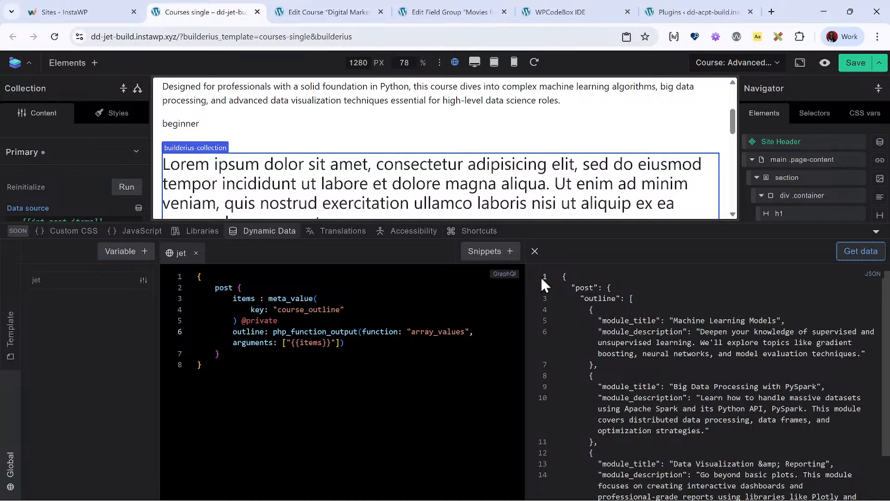
left_click(866, 259)
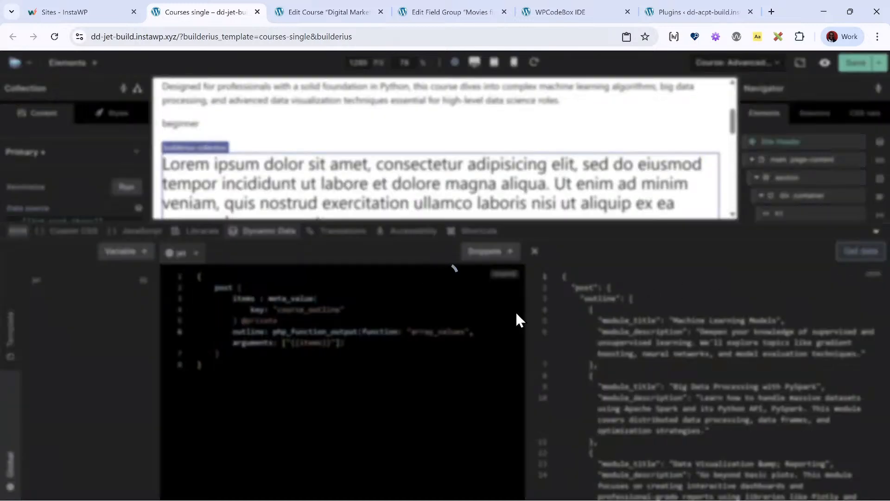
- Collapse the dynamic data editor and replace the Collection's data source with [[jet.post.outline]]
left_click(276, 234)
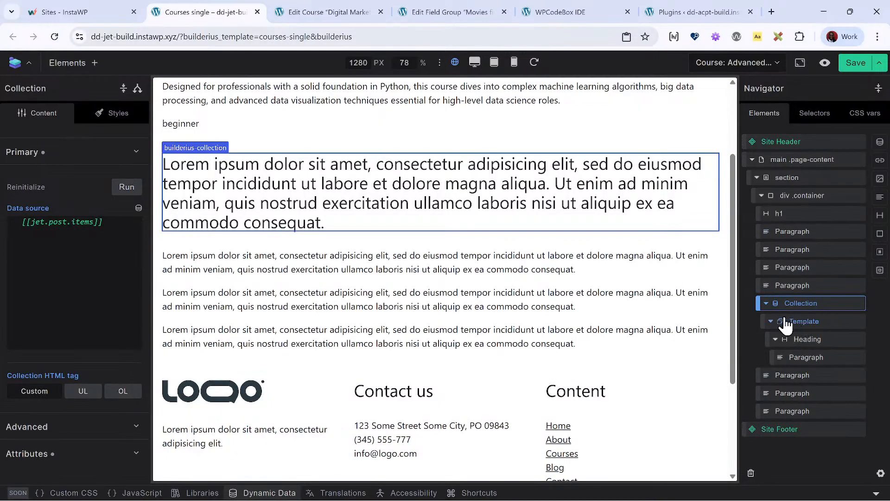
triple_click(79, 255)
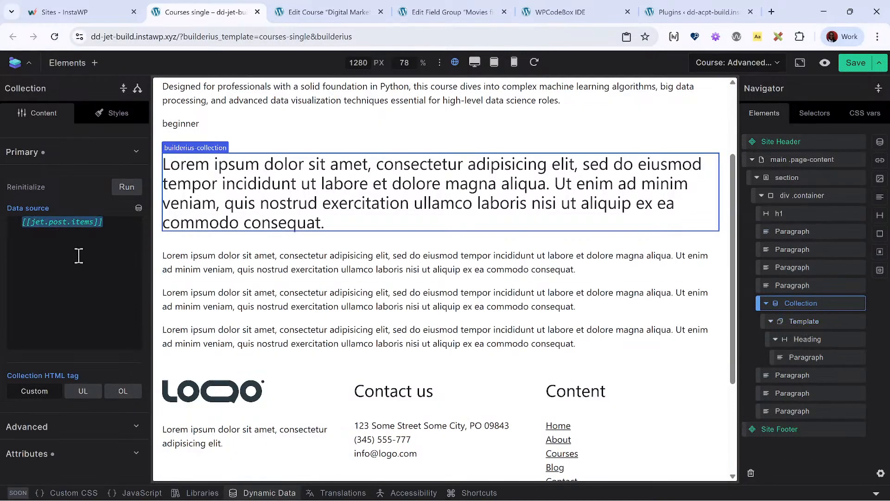
key("BackSpace")
left_click(138, 208)
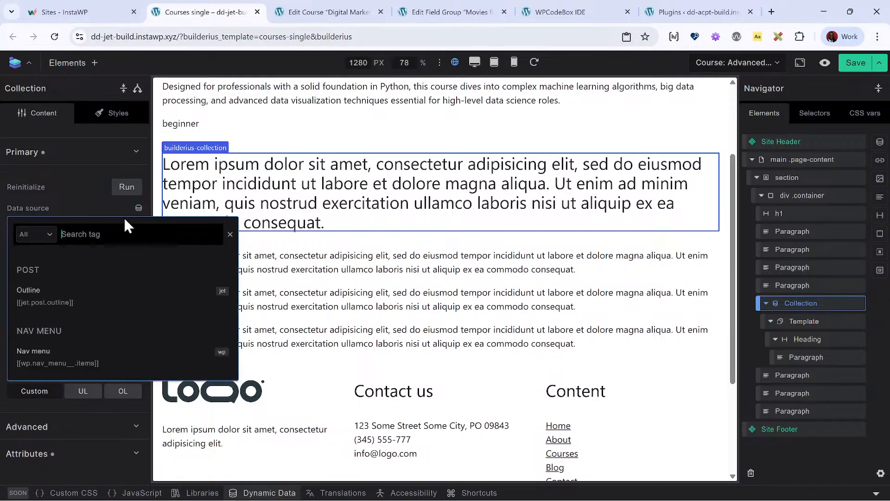
left_click(54, 296)
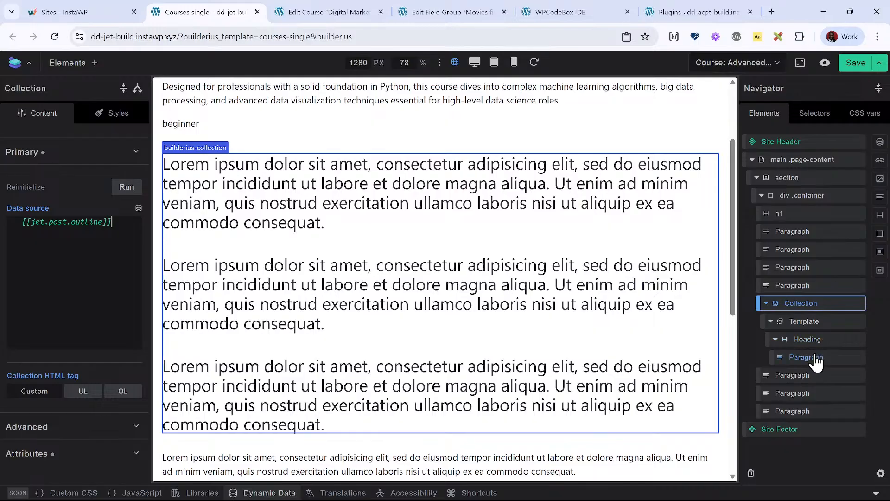
- Move the Paragraph out of the Heading to sit directly in the Collection's Template, and fill the Heading's content with the {{module_title}} tag
left_click_drag(813, 360, 812, 351)
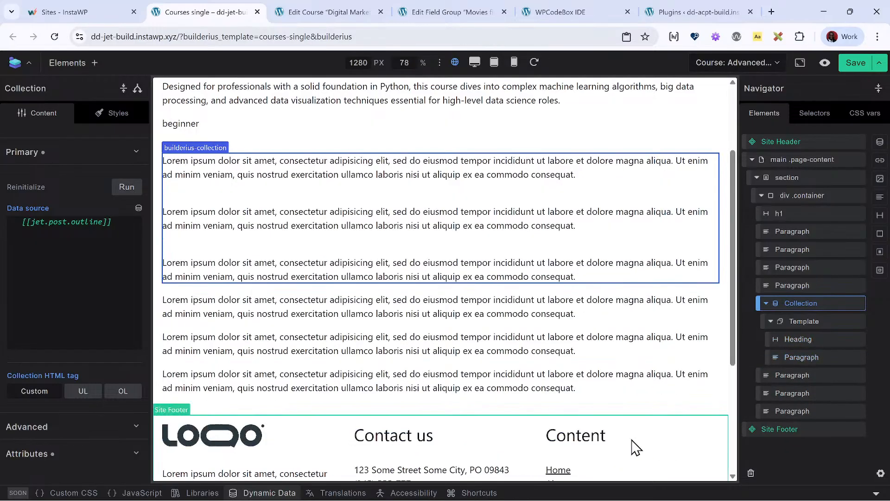
left_click(811, 343)
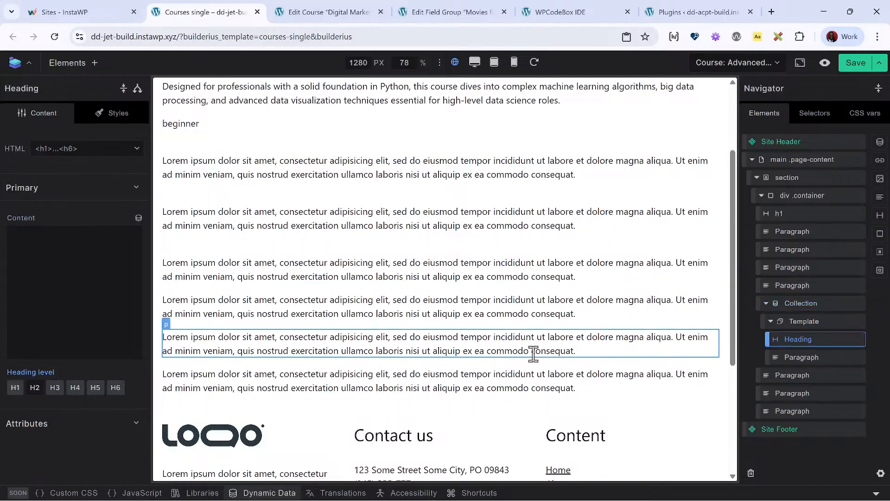
left_click(138, 219)
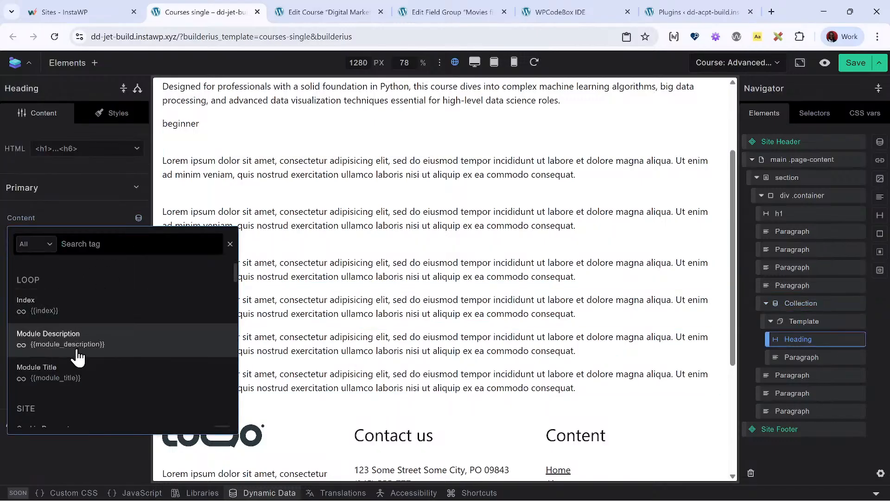
left_click(102, 373)
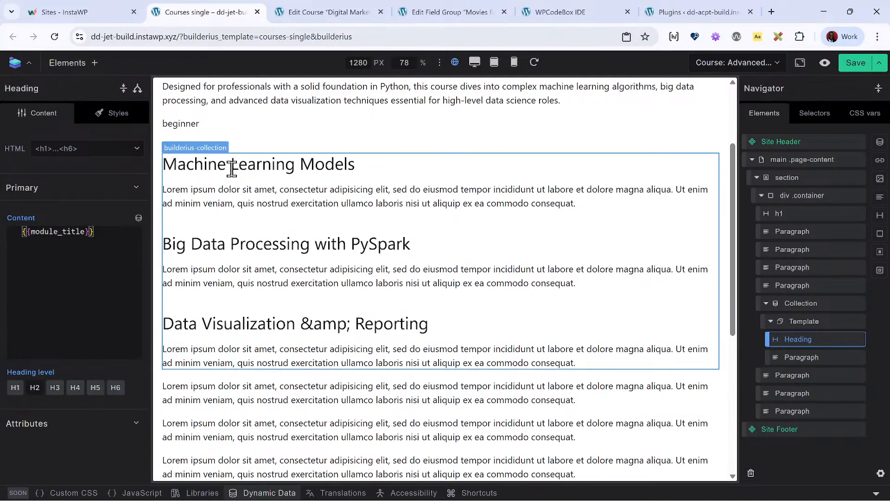
- Switch to the course admin pages and open the Advanced Data Science with Python course for editing
left_click(306, 13)
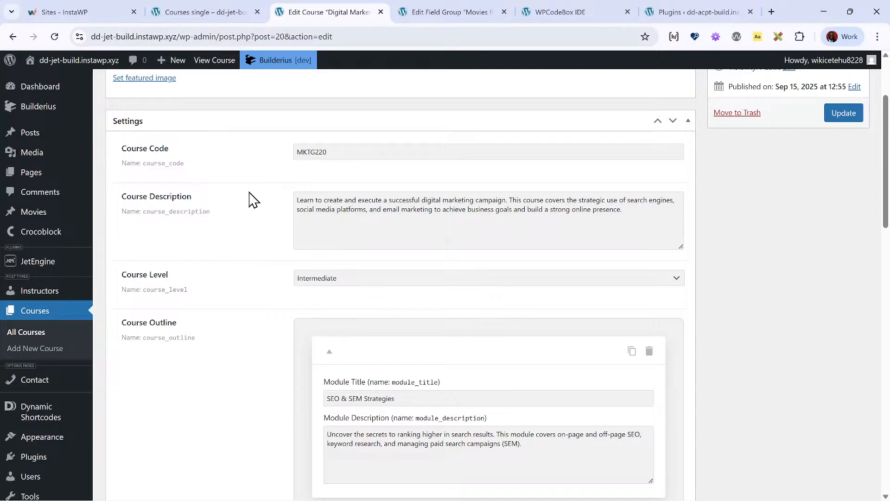
left_click(208, 12)
left_click(324, 12)
scroll(238, 216, "up", 3)
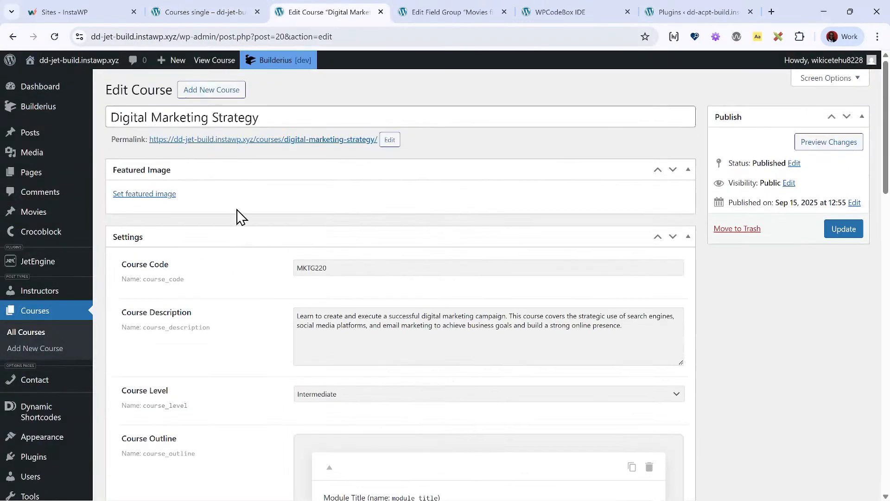
left_click(13, 36)
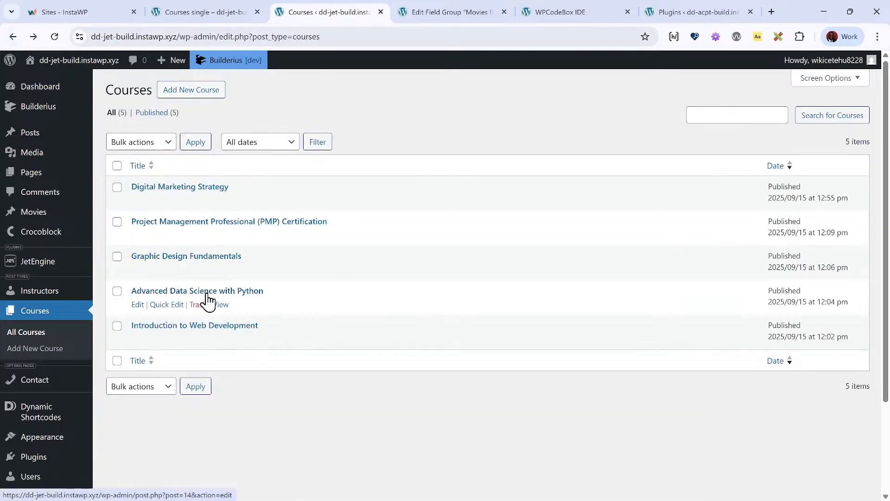
left_click(204, 292)
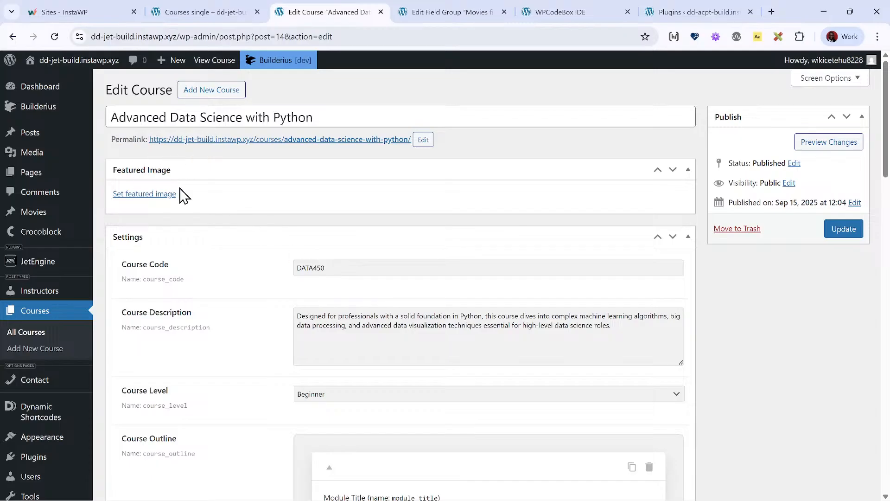
- Examine the course's outline modules and compare their titles with the Collection headings in the Courses single template
scroll(328, 336, "down", 9)
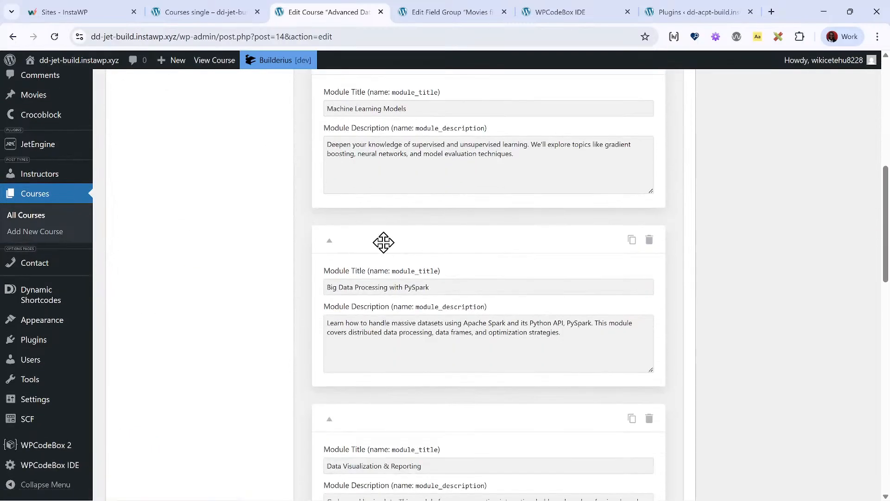
scroll(383, 242, "down", 3)
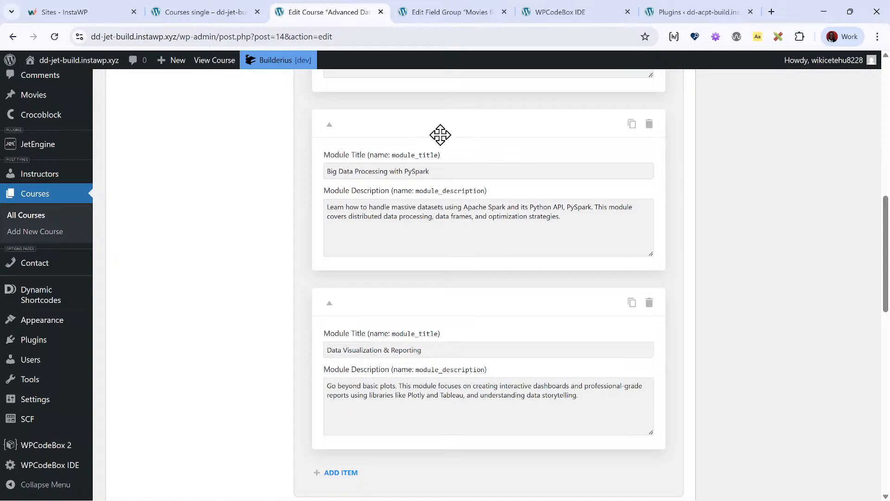
left_click(482, 8)
left_click(221, 10)
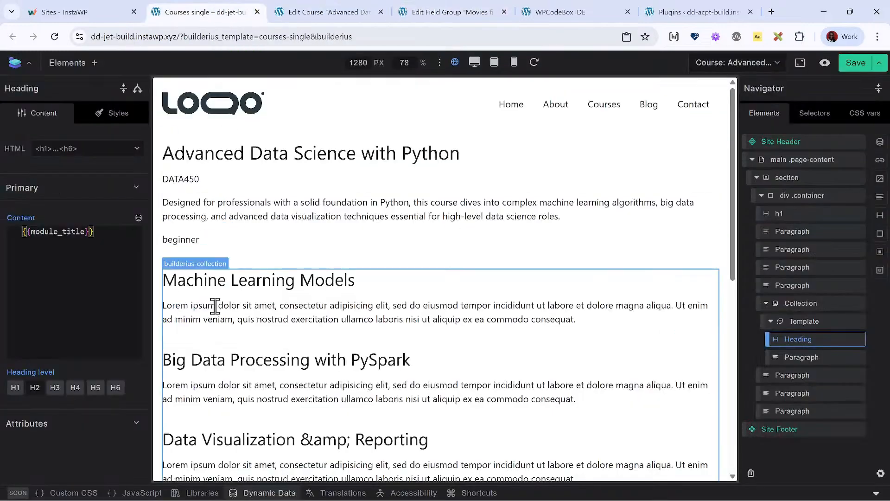
scroll(218, 306, "down", 7)
scroll(225, 314, "up", 5)
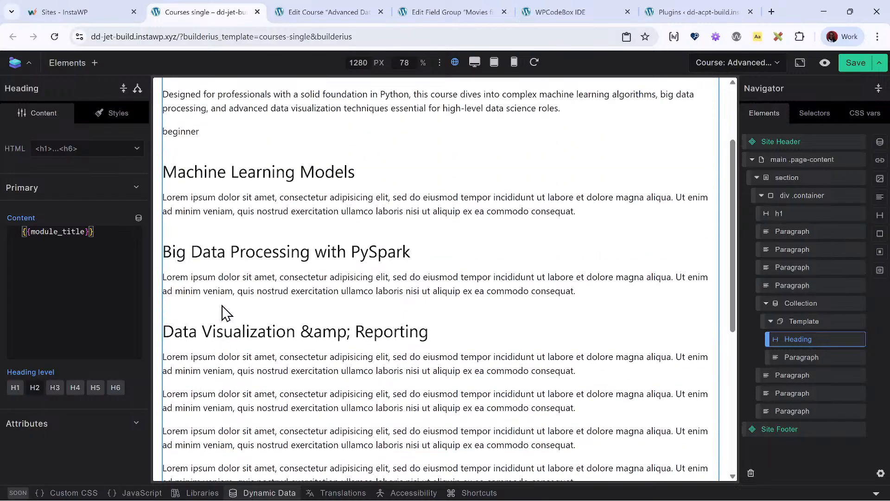
- Replace the placeholder text of the Paragraph inside the Collection's Template with the {{module_description}} tag
left_click(818, 362)
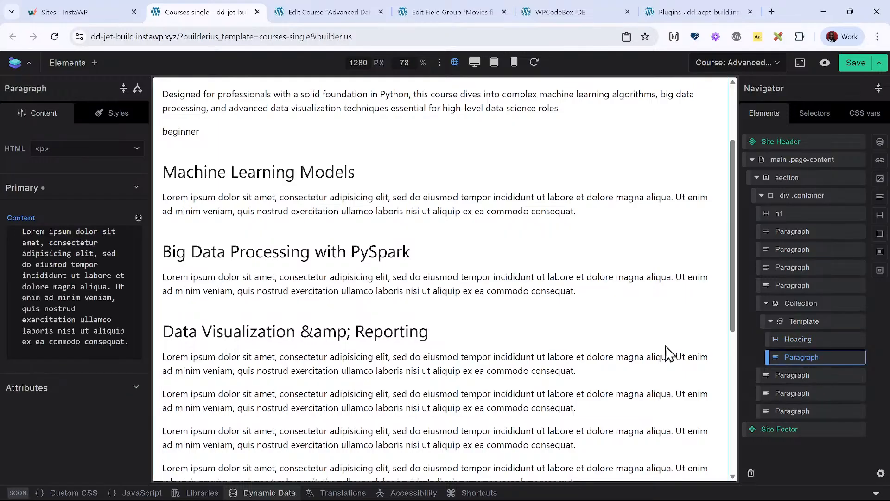
triple_click(82, 304)
key("BackSpace")
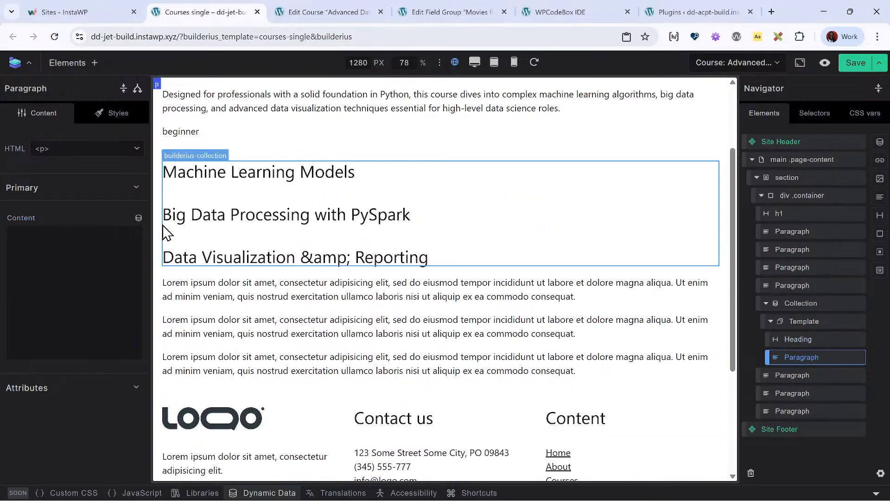
left_click(138, 217)
left_click(110, 342)
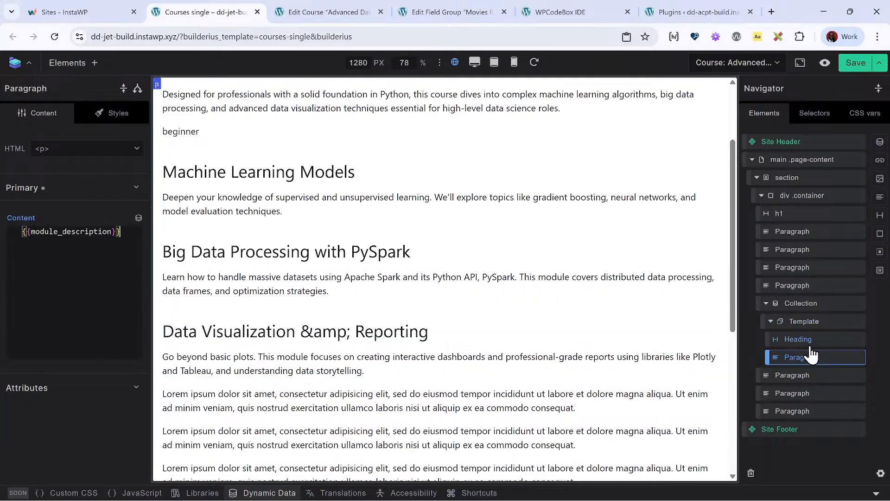
- Review the Collection's data source, the jet query, the Heading and Paragraph tags, and the modules rendered on the canvas
left_click(806, 305)
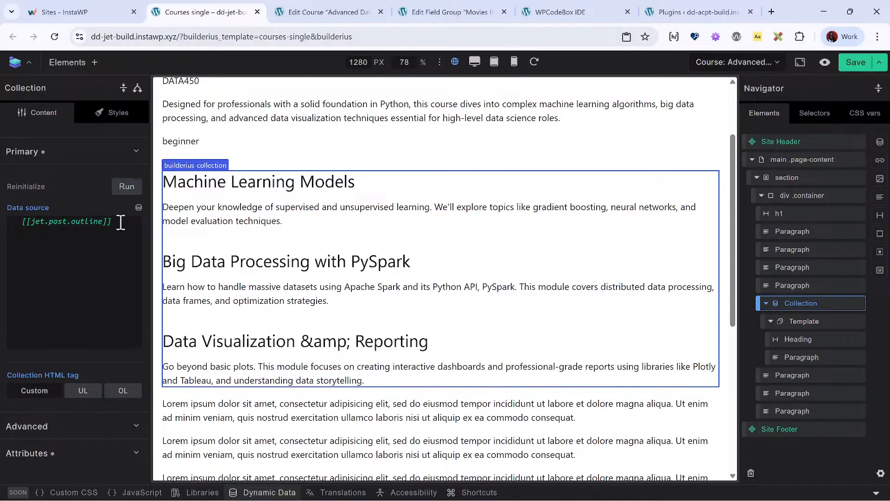
left_click(263, 493)
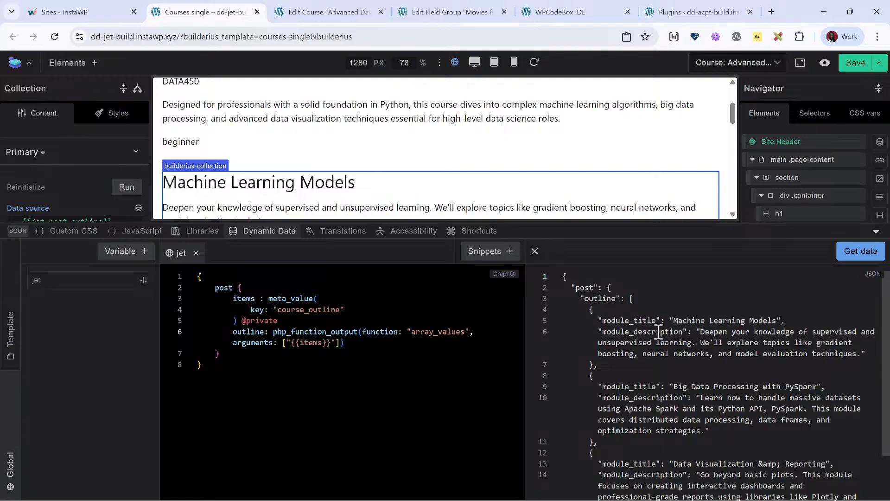
left_click(800, 195)
left_click(260, 238)
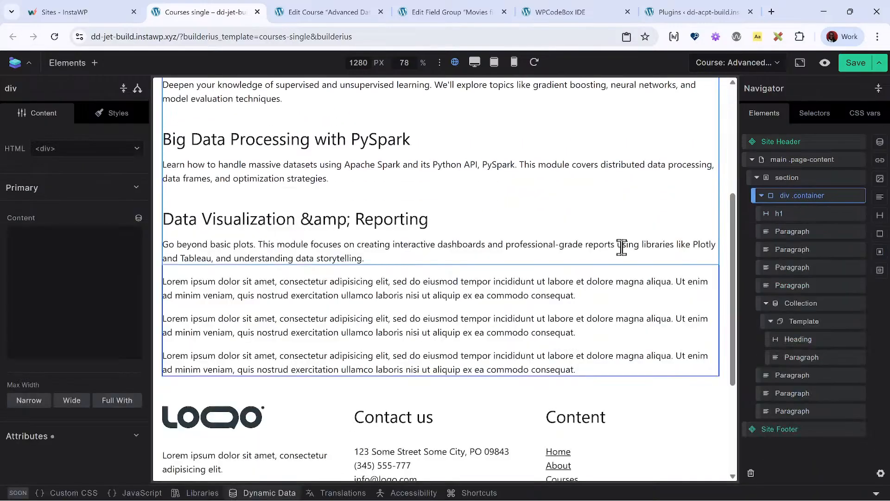
left_click(812, 341)
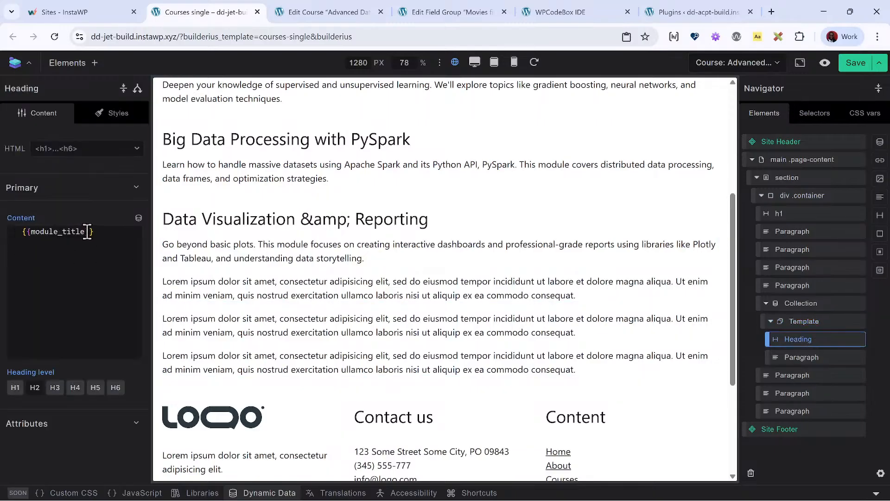
left_click(822, 359)
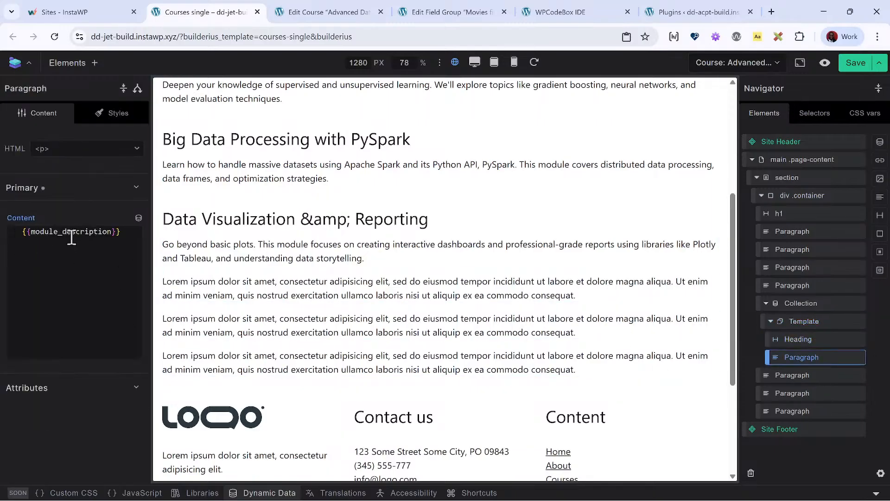
scroll(248, 250, "up", 5)
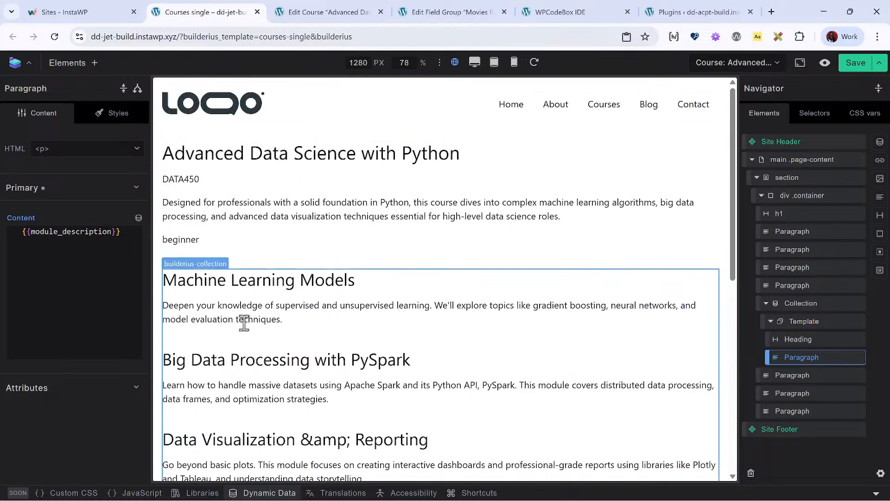
scroll(244, 342, "down", 5)
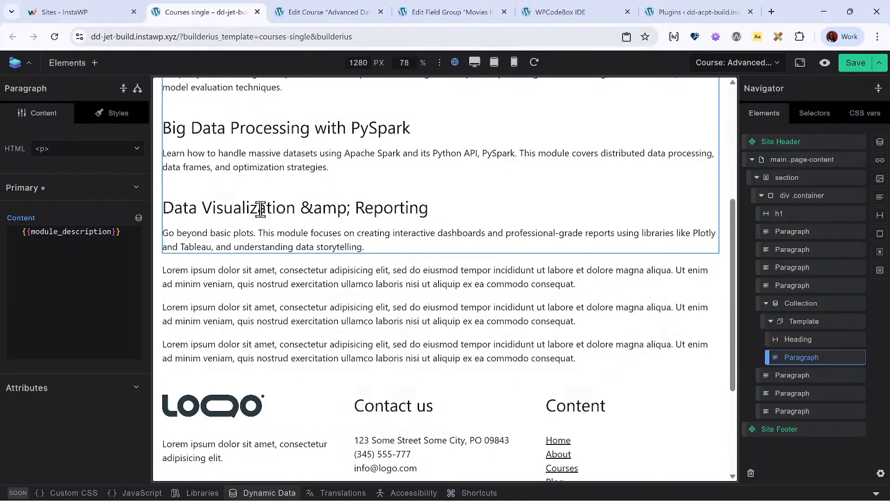
scroll(260, 210, "up", 4)
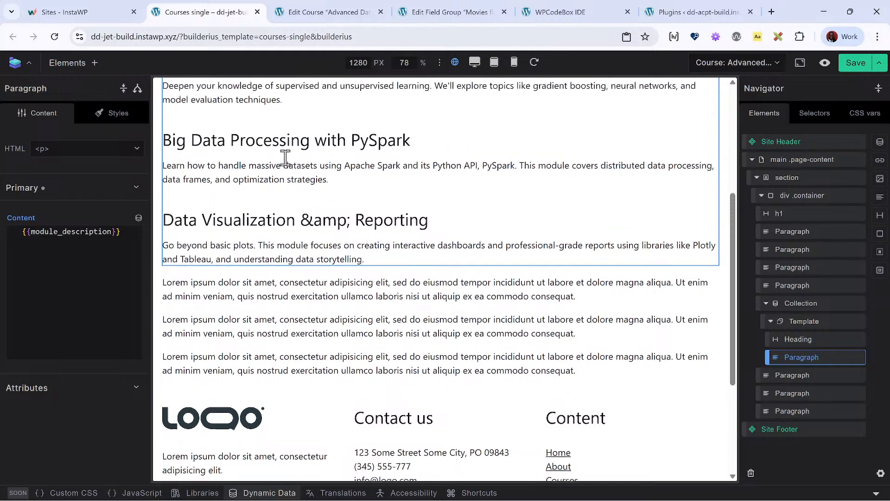
- Examine the course code Paragraph's dynamic tag and reopen the jet query to check its array_values line, closing the data editor when finished
left_click(804, 233)
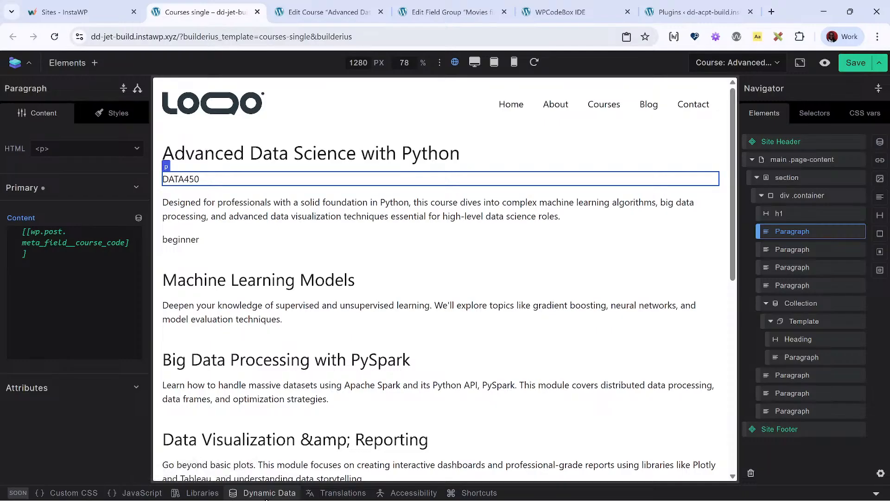
left_click(268, 493)
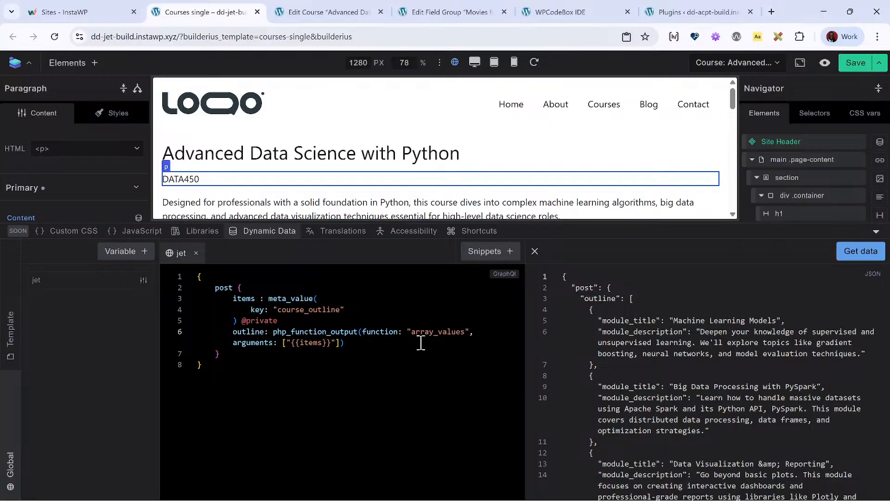
type("s")
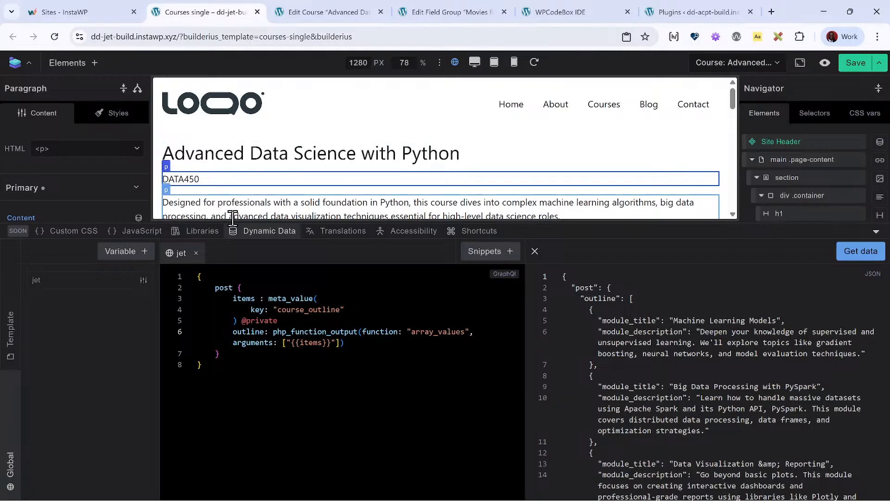
left_click(276, 234)
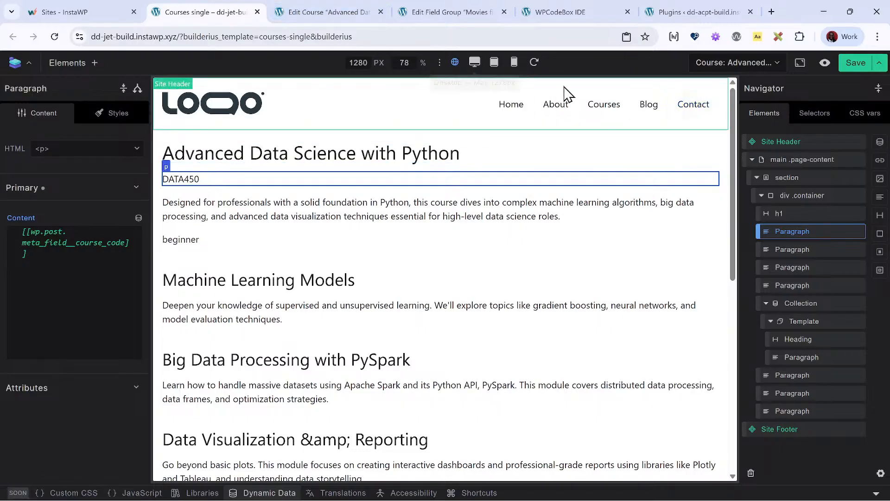
- Preview the Advanced Data Science with Python course on the front end, and view the Digital Marketing Strategy course page to check its modules
left_click(827, 61)
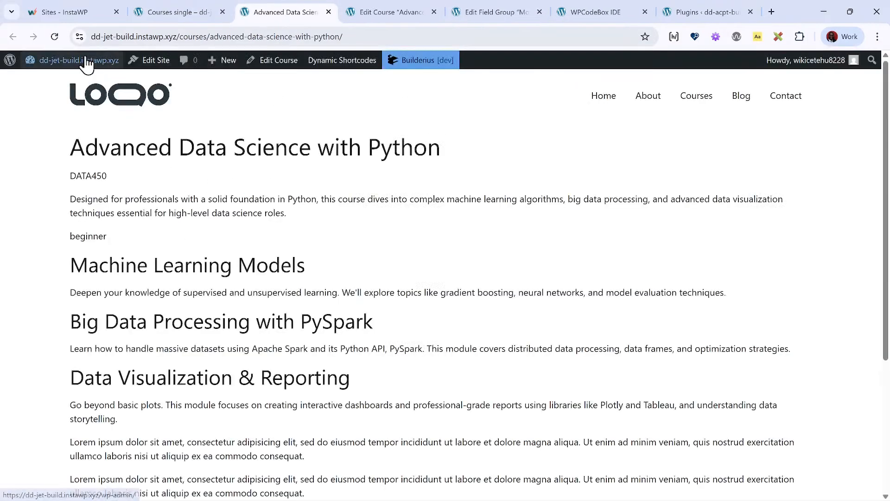
left_click(84, 60)
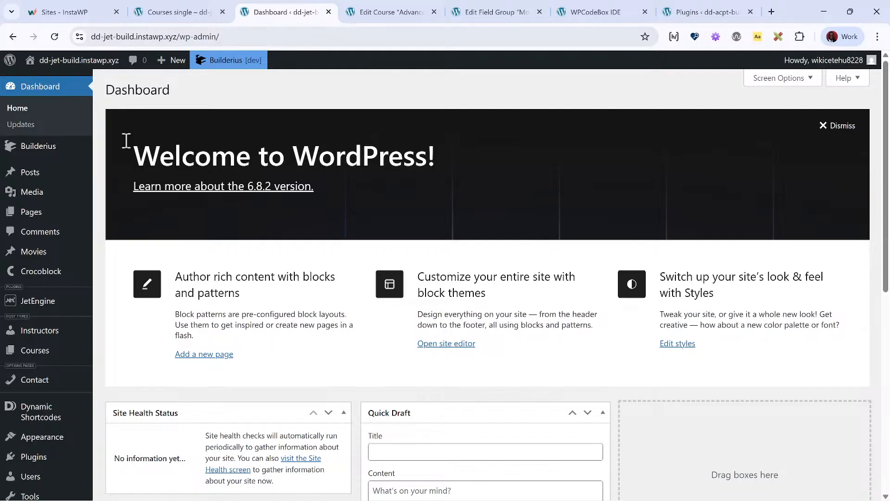
left_click(59, 351)
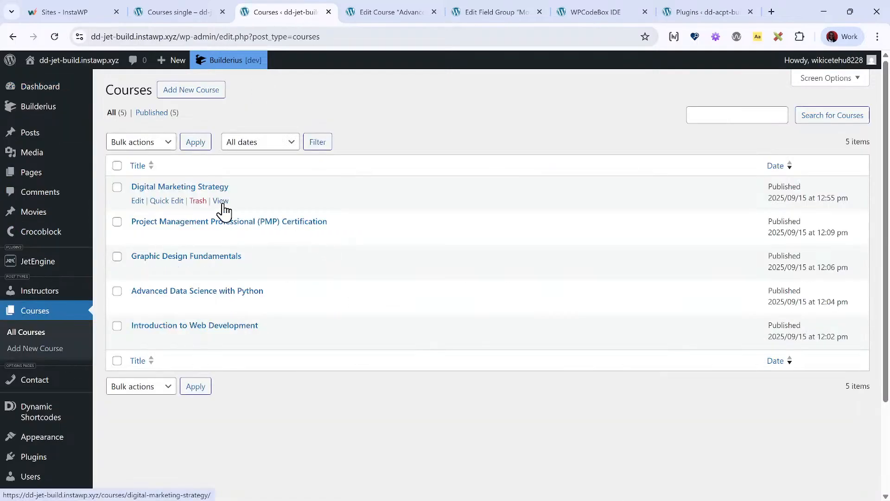
left_click(221, 201)
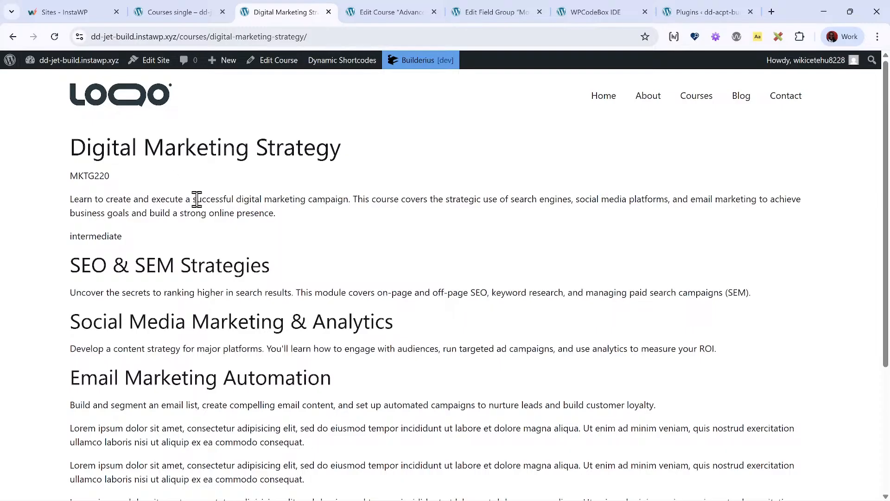
scroll(231, 232, "down", 2)
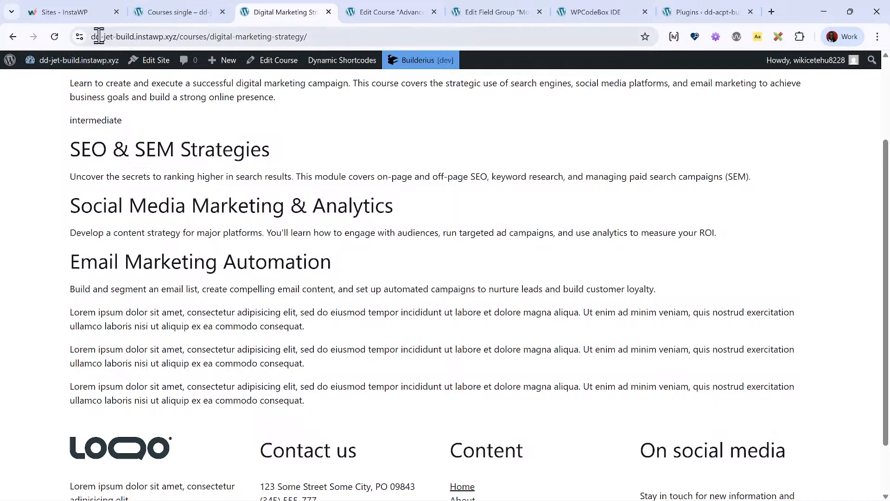
- Return to the Courses single template and inspect the Collection that renders the course modules
left_click(160, 22)
scroll(320, 301, "down", 1)
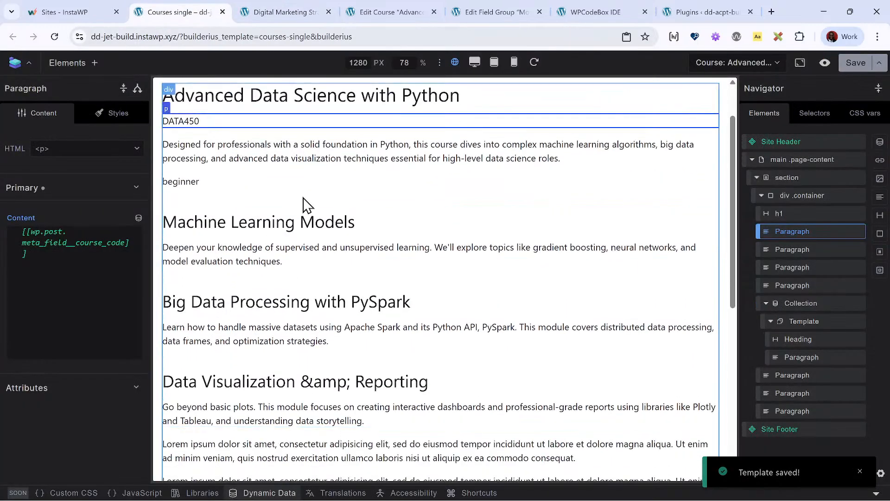
left_click(408, 228)
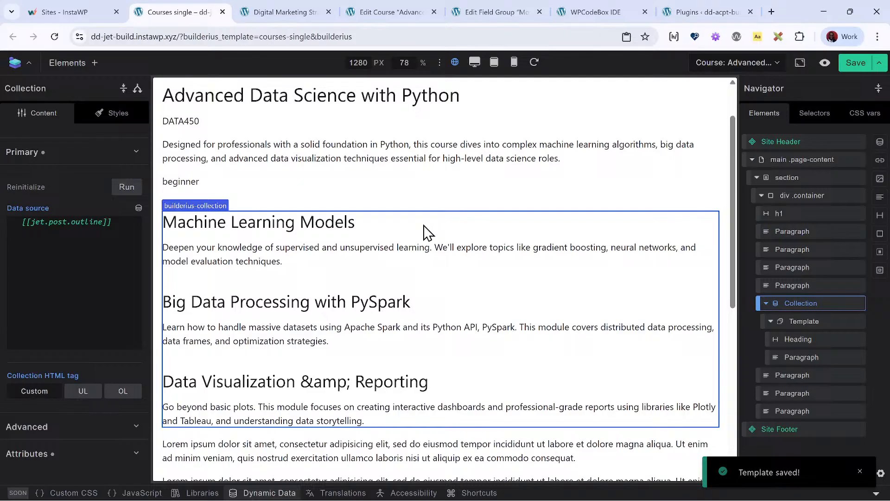
left_click(810, 308)
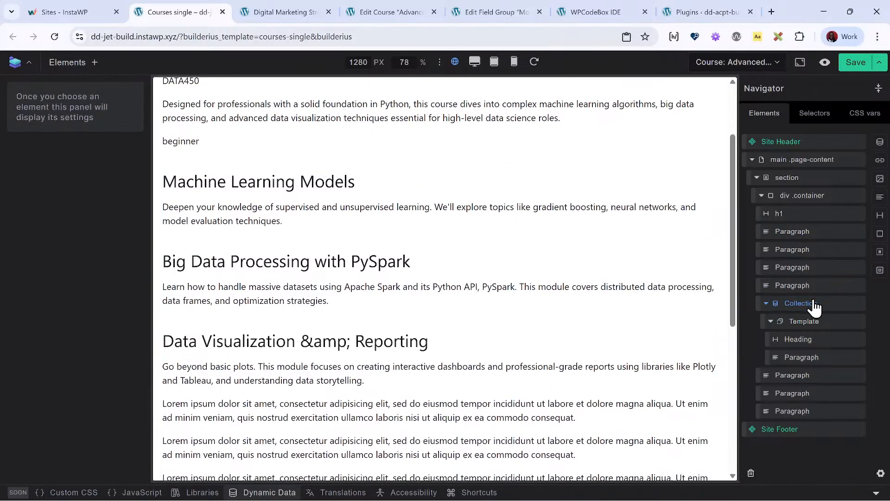
- Apply the global .grid class to the Collection that renders the course modules
left_click(805, 304)
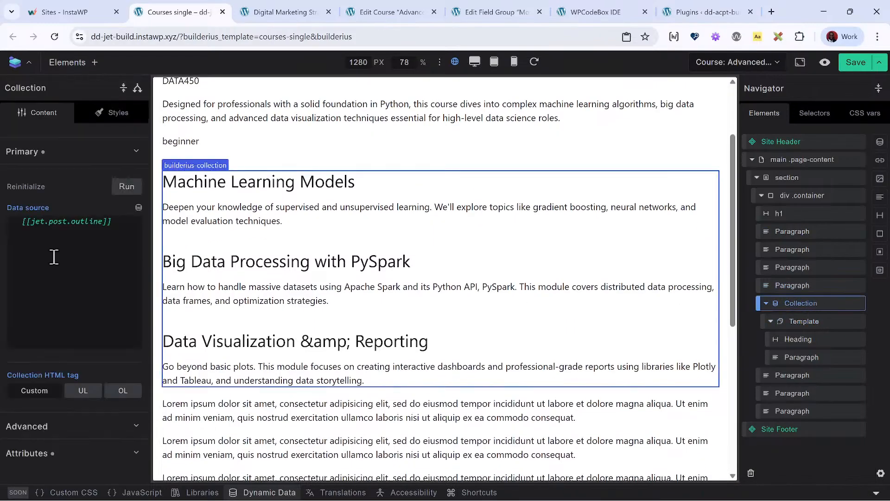
left_click(102, 125)
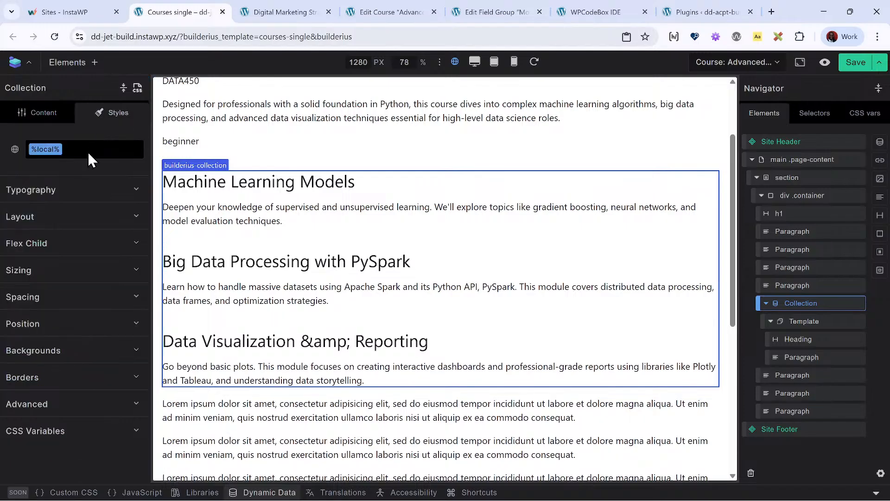
left_click(88, 153)
type("gri")
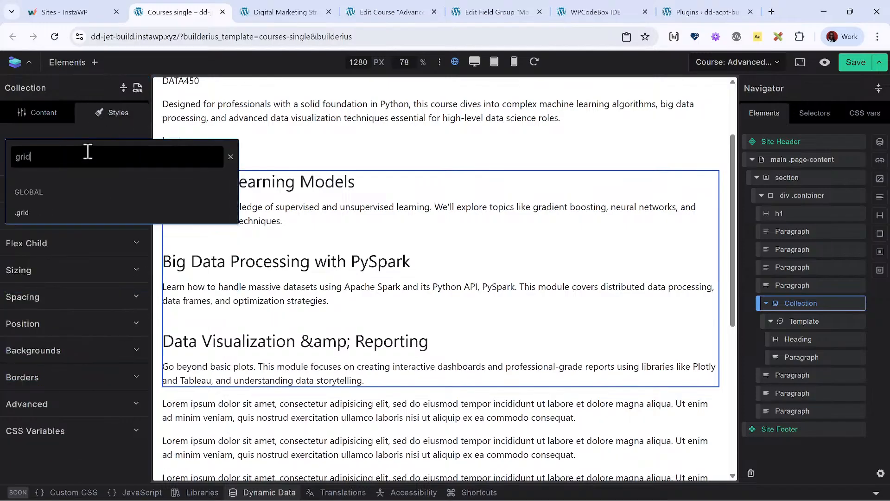
type("d")
left_click(70, 212)
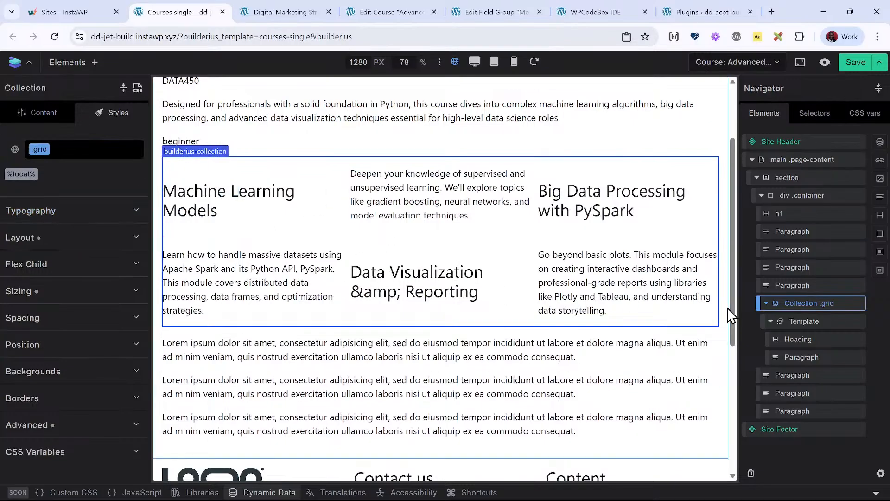
right_click(817, 348)
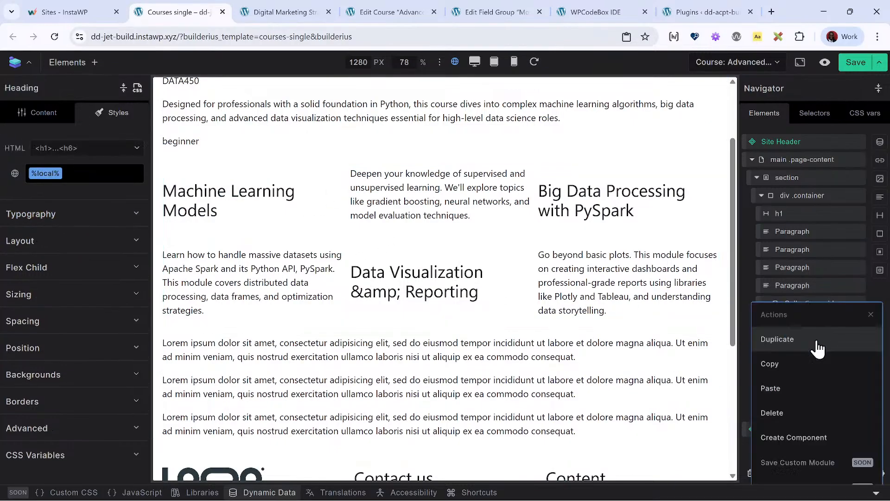
left_click(833, 286)
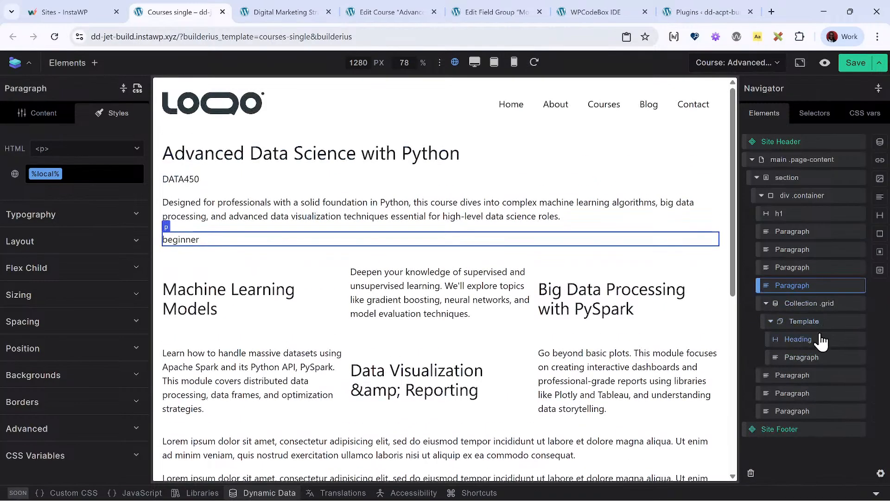
left_click(819, 343)
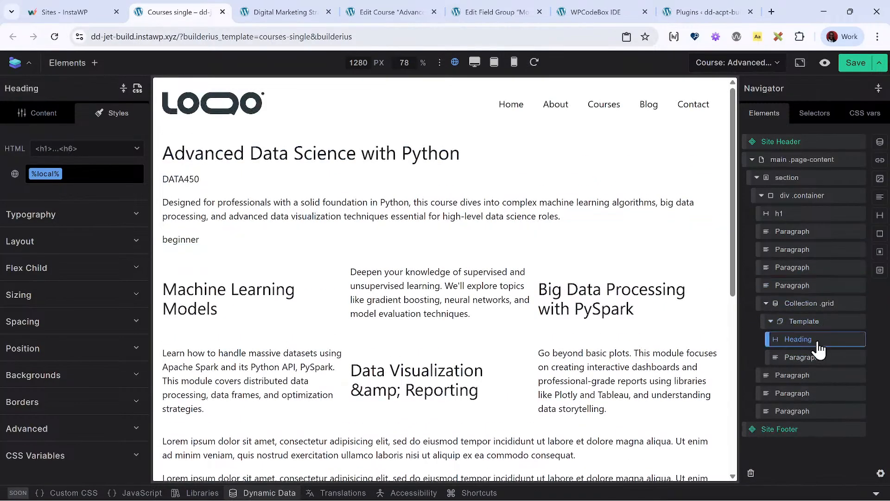
right_click(821, 347)
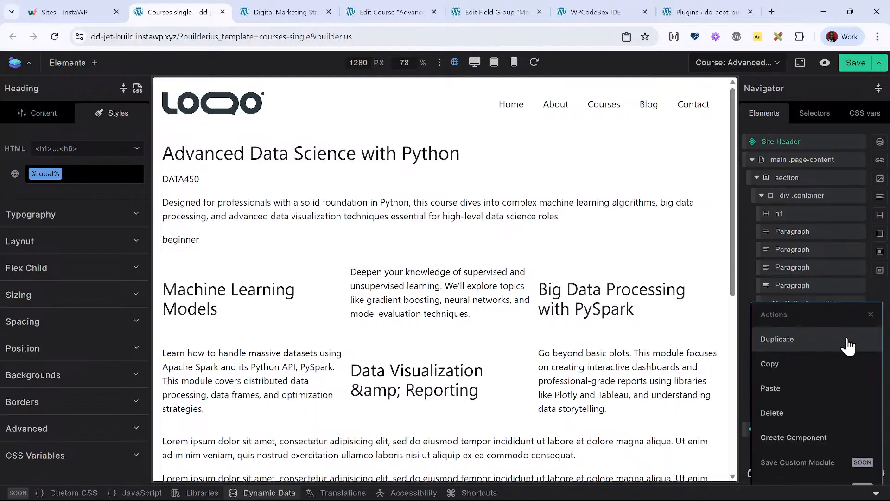
left_click(842, 285)
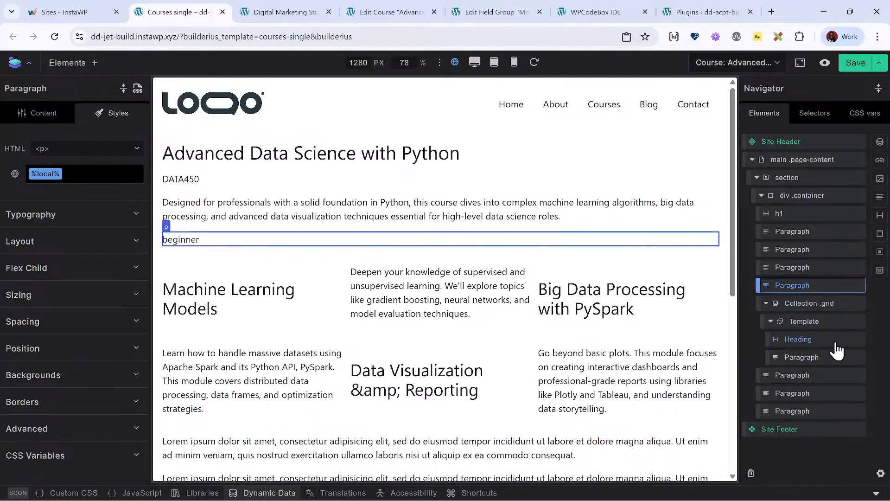
- Add a div inside the Collection's Template, wrap the Heading and Paragraph in it, and save the template
left_click(839, 322)
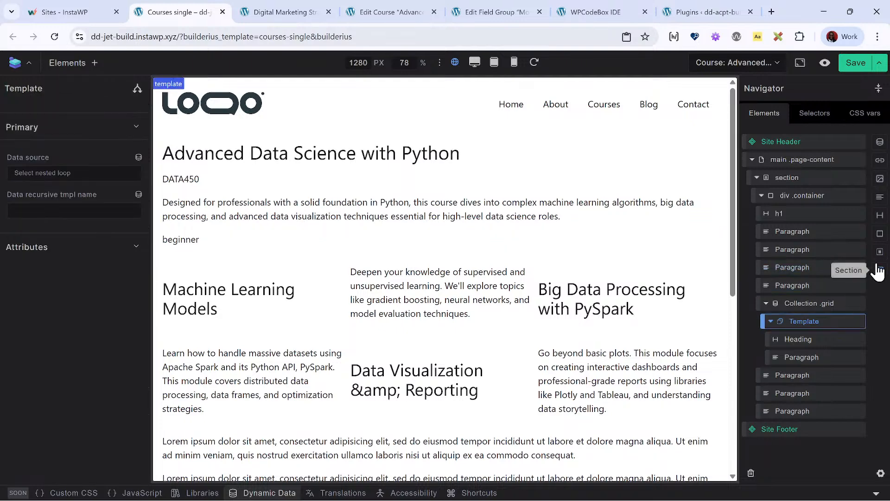
left_click(881, 234)
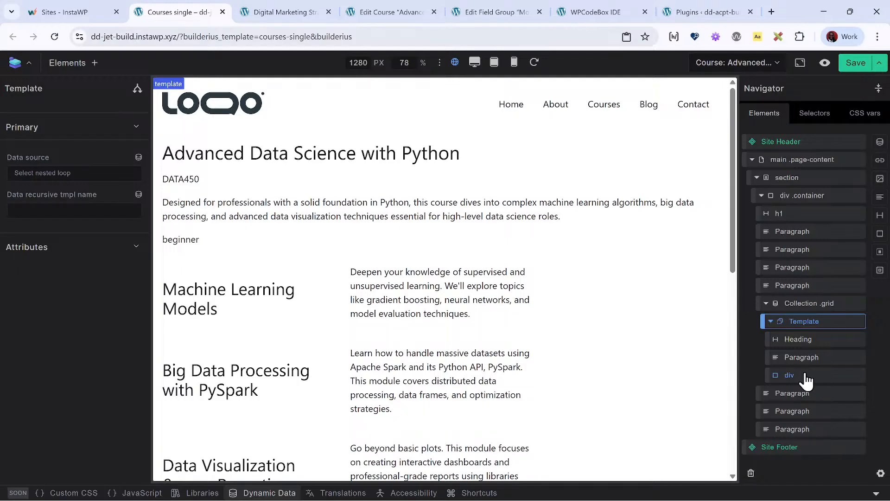
left_click_drag(810, 345, 842, 371)
left_click_drag(801, 340, 819, 367)
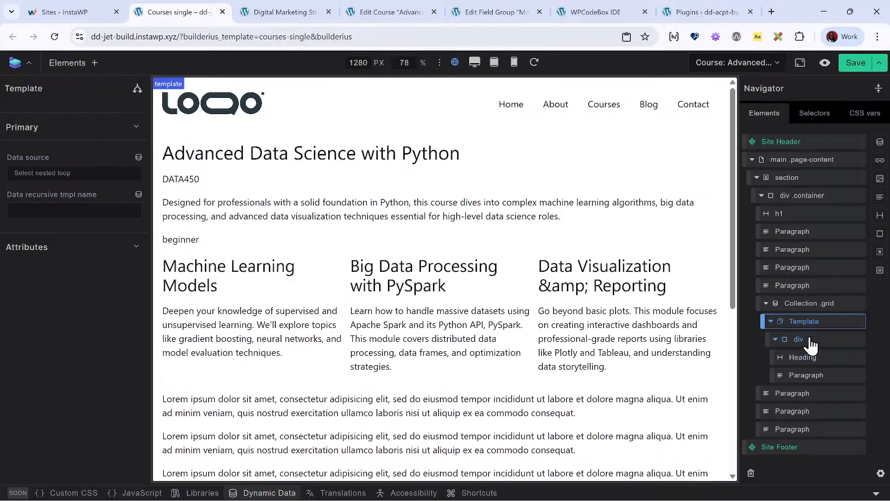
left_click(810, 340)
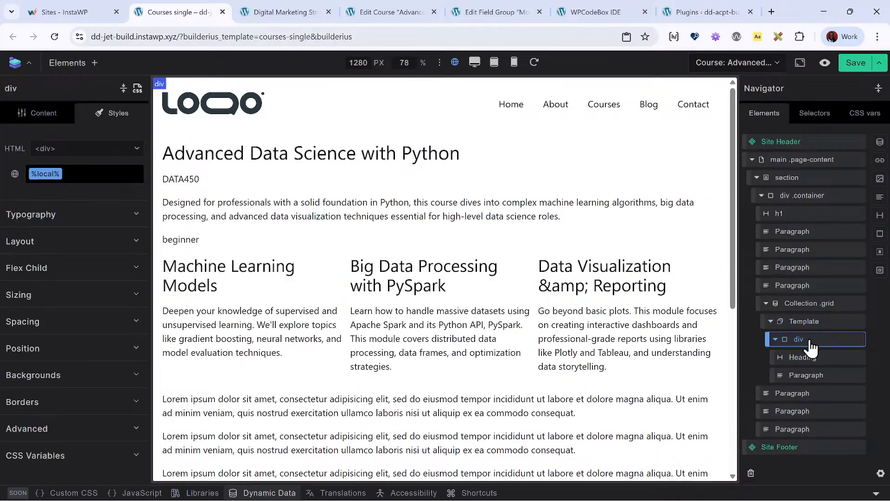
right_click(810, 345)
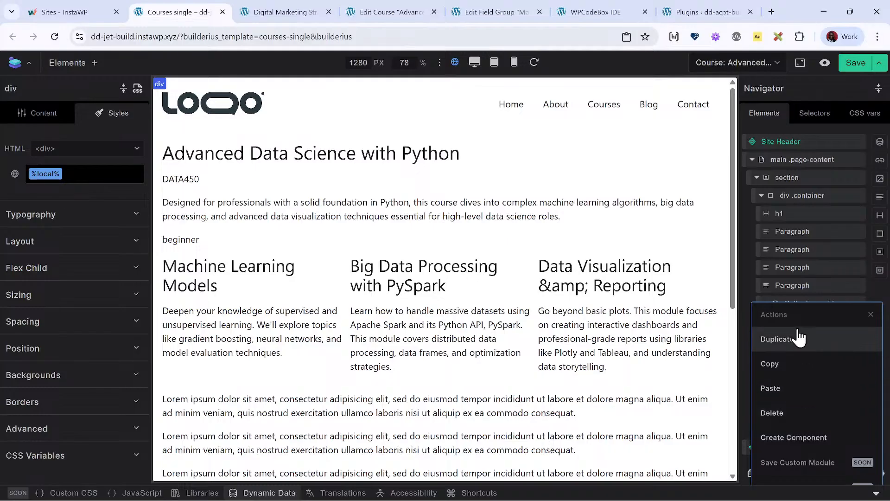
left_click(822, 287)
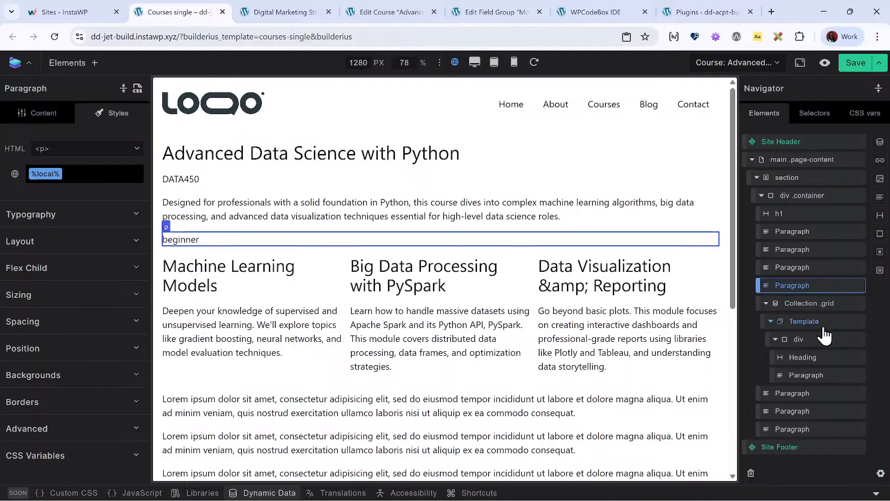
left_click(858, 69)
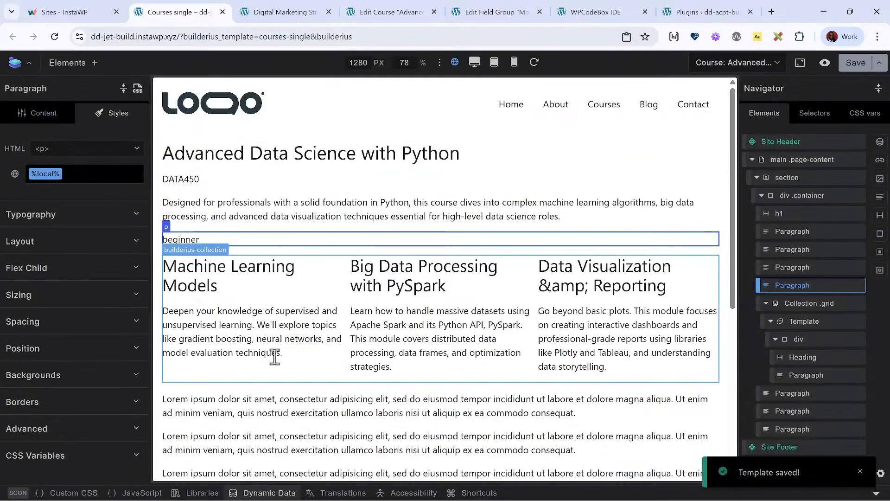
- Apply the global .badge-outlined class to the beginner level Paragraph
left_click(84, 174)
type("badge")
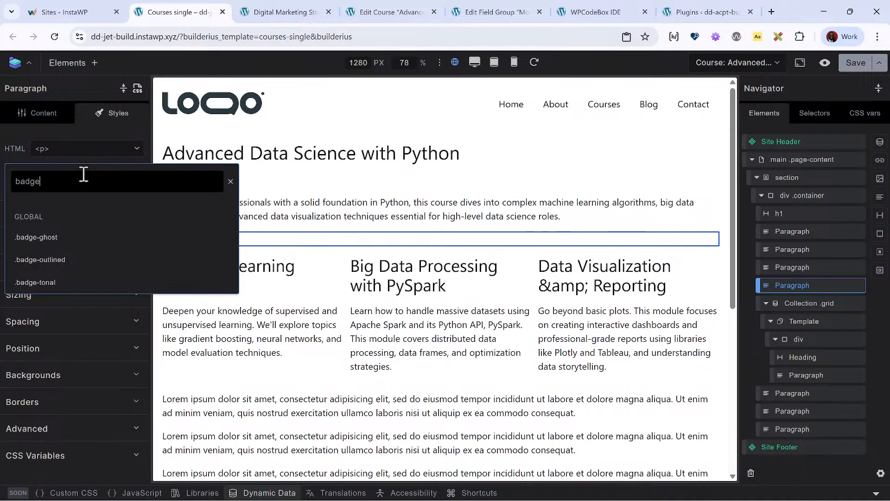
left_click(88, 263)
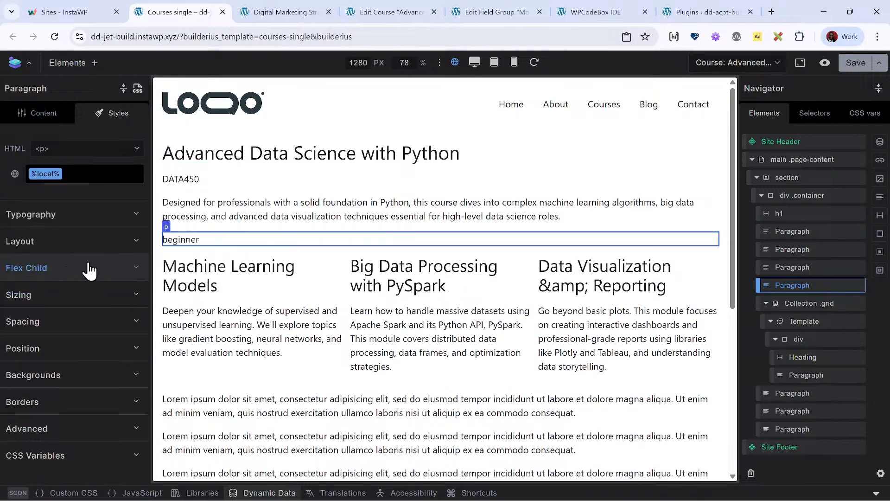
- Apply the global .badge-tonal class to the course code Paragraph below the course title
left_click(372, 214)
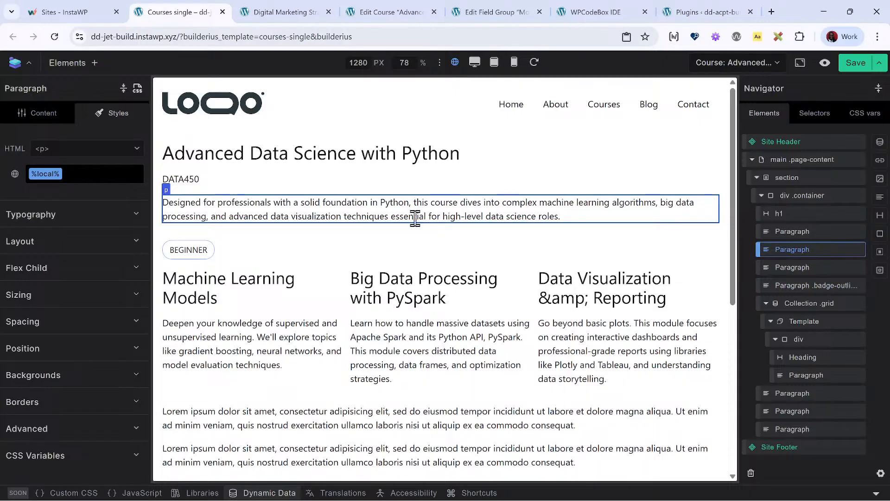
left_click(197, 178)
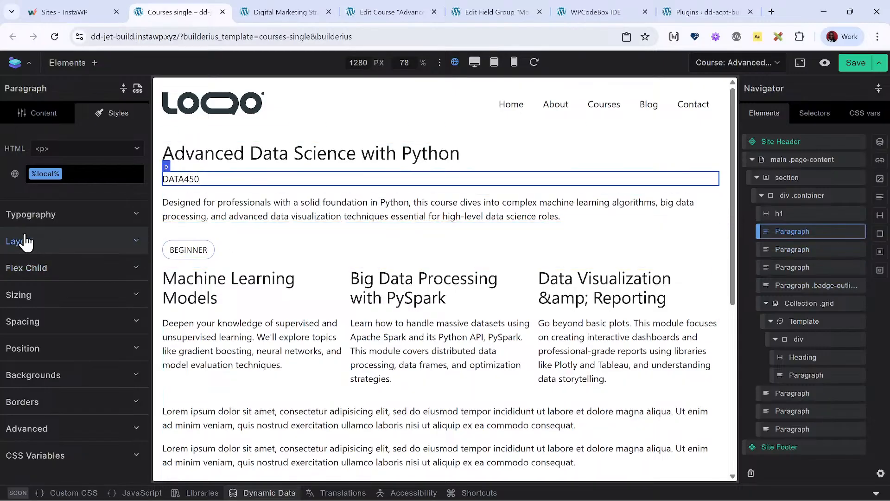
left_click(101, 179)
type("badge")
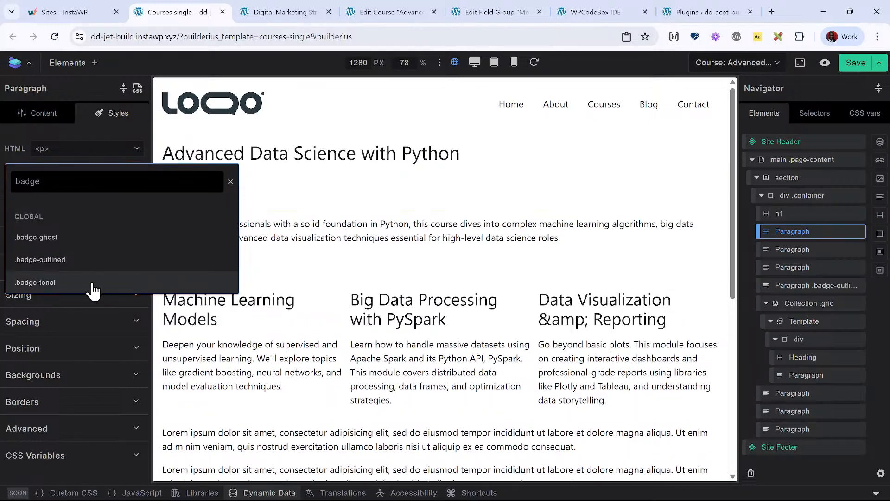
left_click(92, 284)
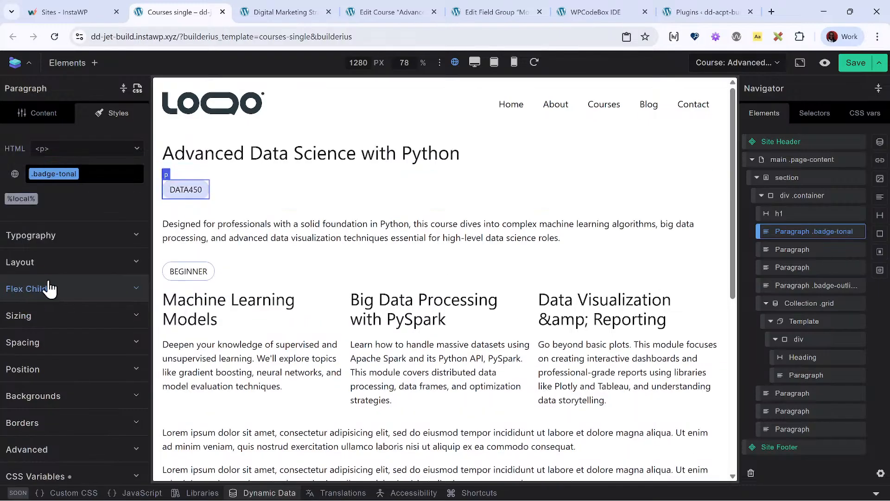
left_click(431, 156)
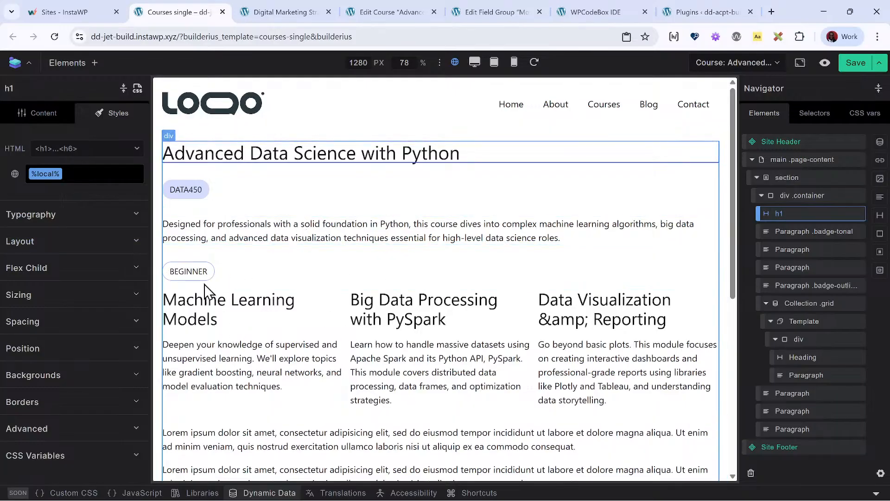
- Browse the framework's global selectors, covering the classes, attributes, custom selectors and elements
left_click(818, 116)
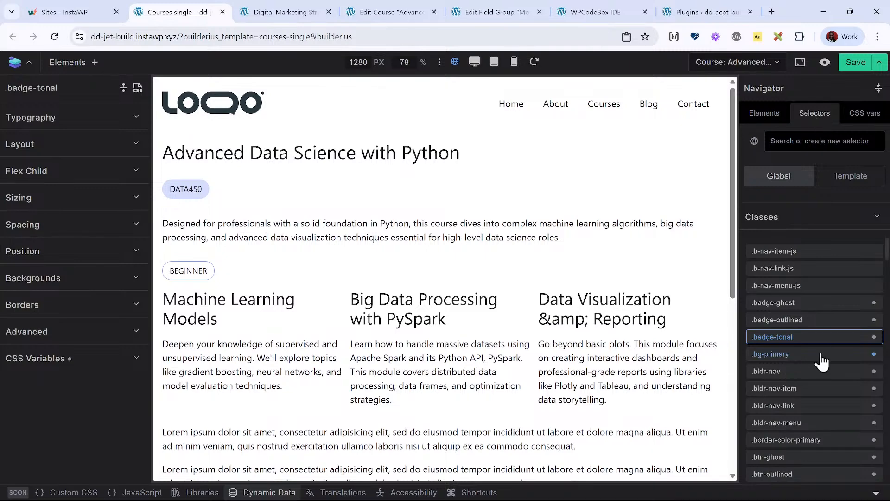
scroll(825, 260, "down", 15)
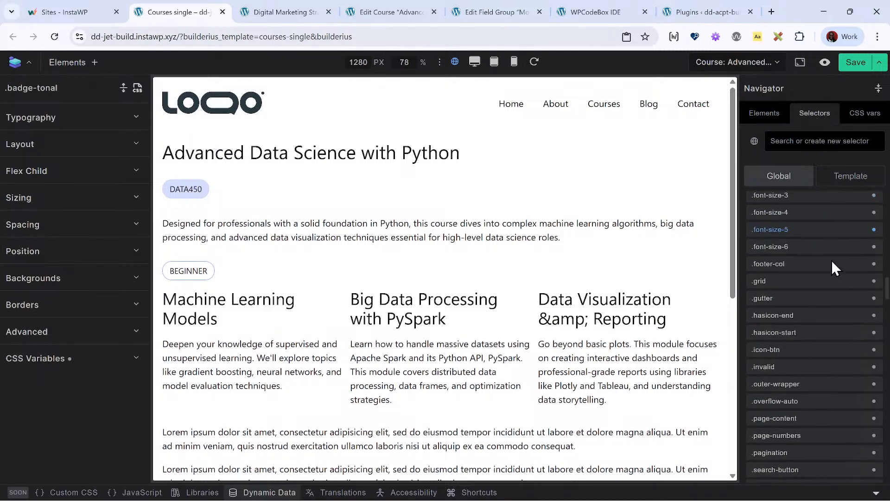
scroll(831, 260, "up", 10)
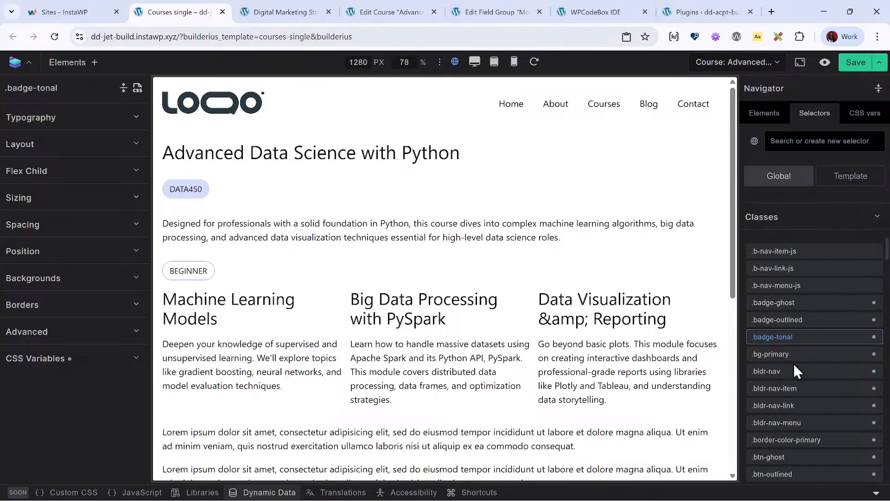
scroll(794, 371, "down", 5)
scroll(795, 362, "down", 6)
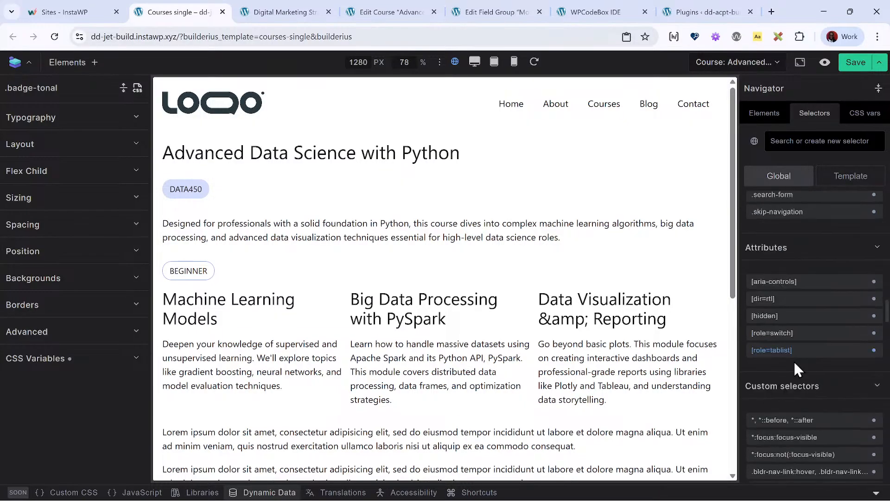
scroll(794, 365, "down", 8)
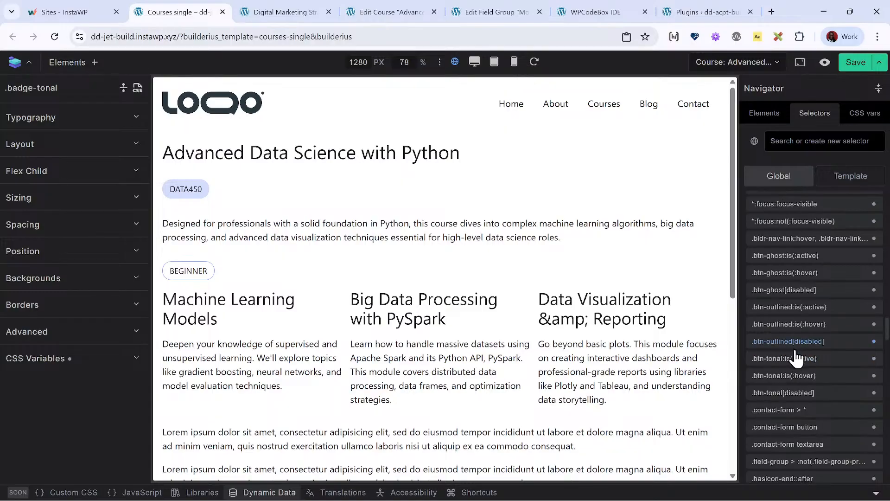
scroll(805, 355, "up", 10)
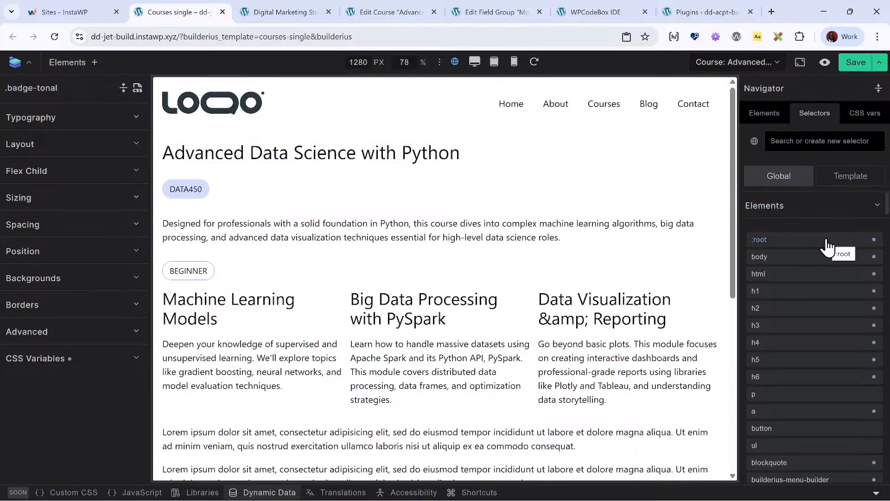
- Examine the style settings of the global body and :root selectors, including their typography
left_click(800, 258)
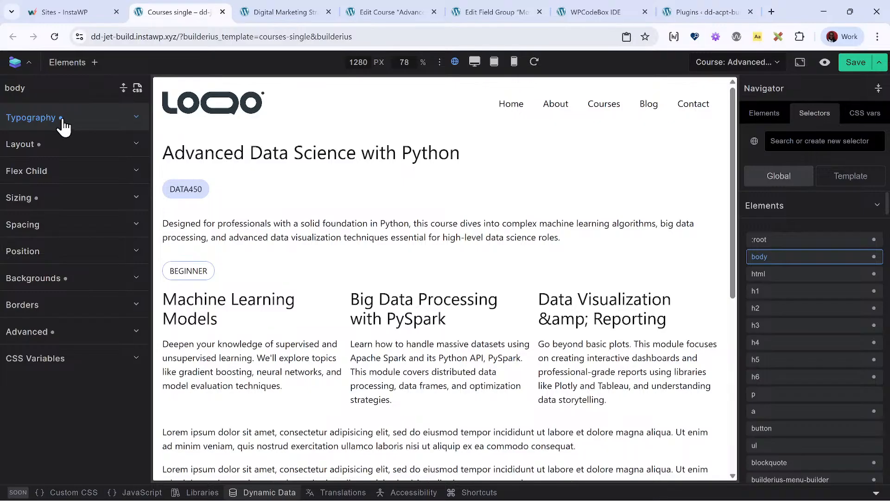
left_click(32, 121)
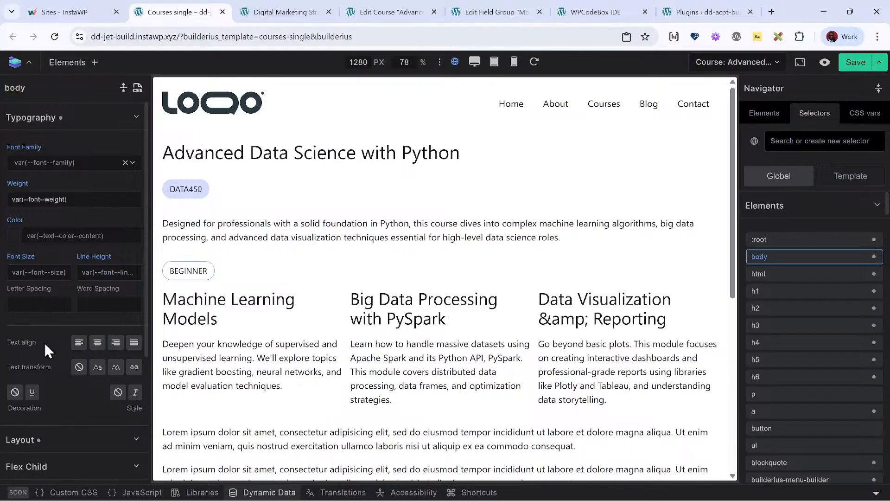
scroll(45, 343, "down", 1)
scroll(46, 345, "up", 1)
scroll(33, 394, "down", 3)
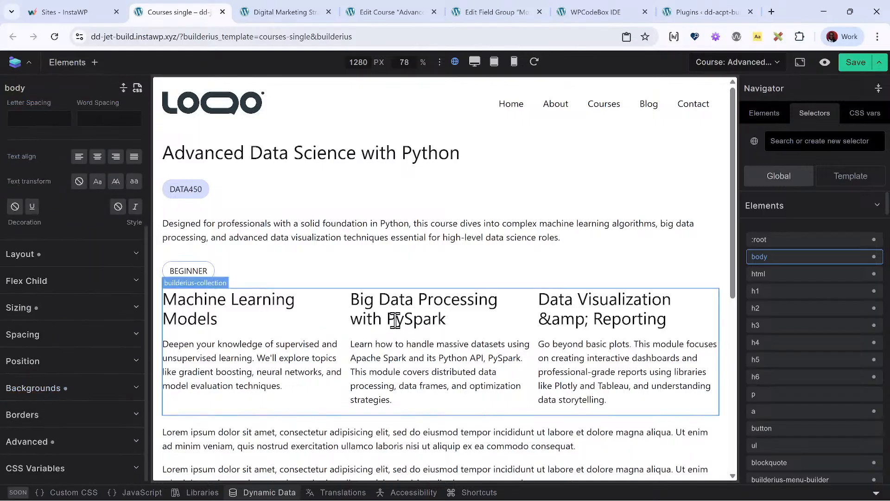
left_click(779, 241)
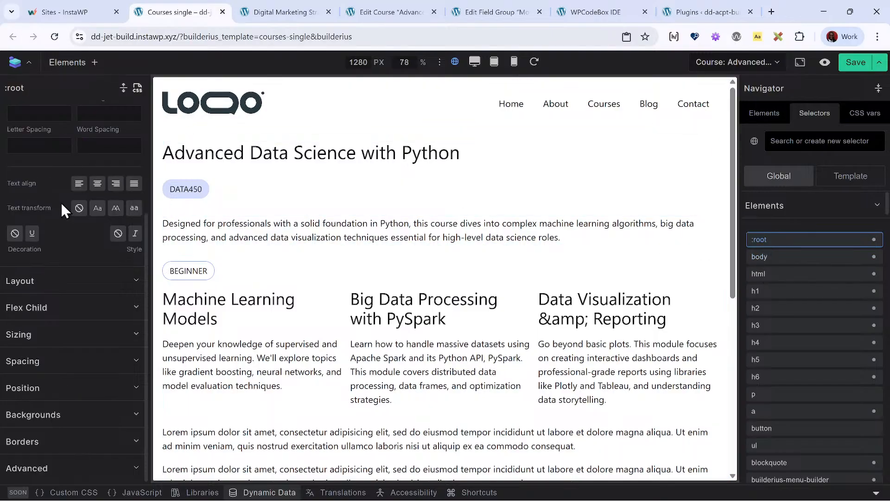
scroll(61, 201, "up", 3)
scroll(39, 202, "down", 3)
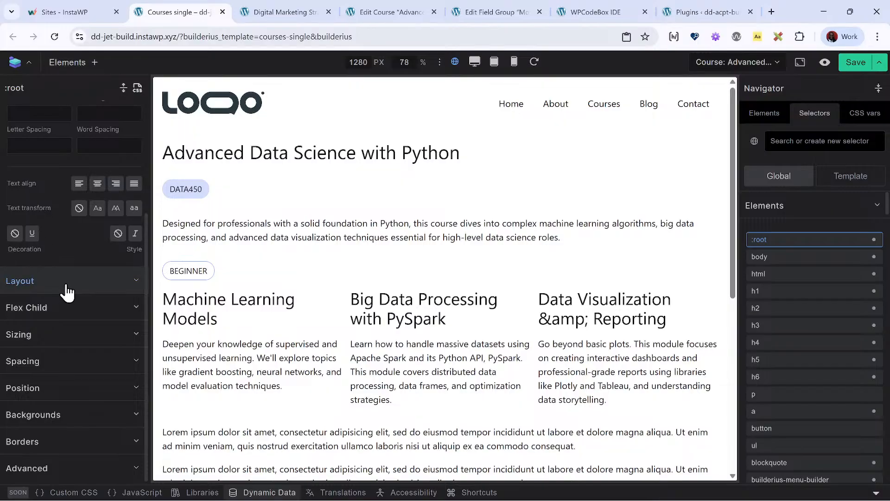
scroll(96, 373, "up", 3)
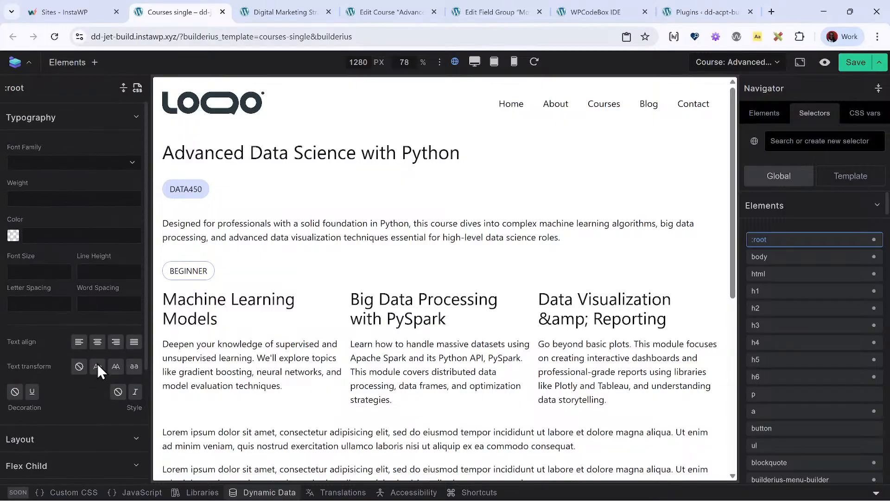
- Examine the CSS code of the global :root selector, from the button and color variables down to the size and spacing variables
left_click(81, 118)
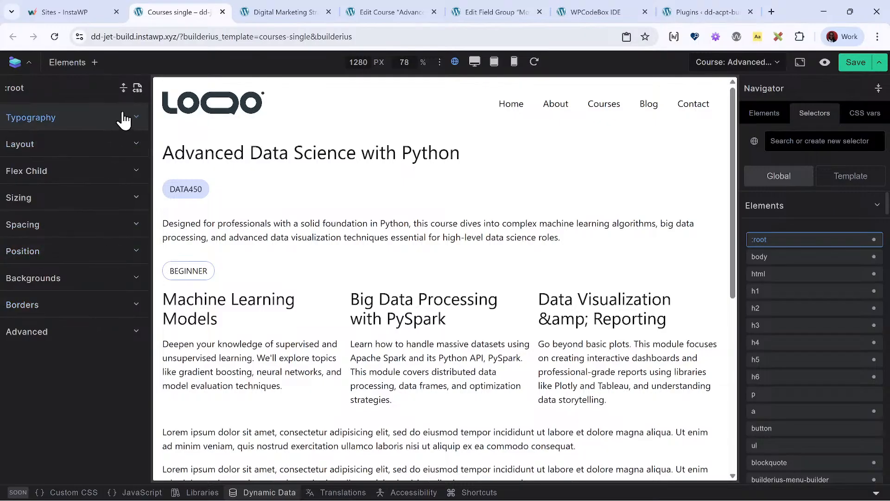
left_click(137, 88)
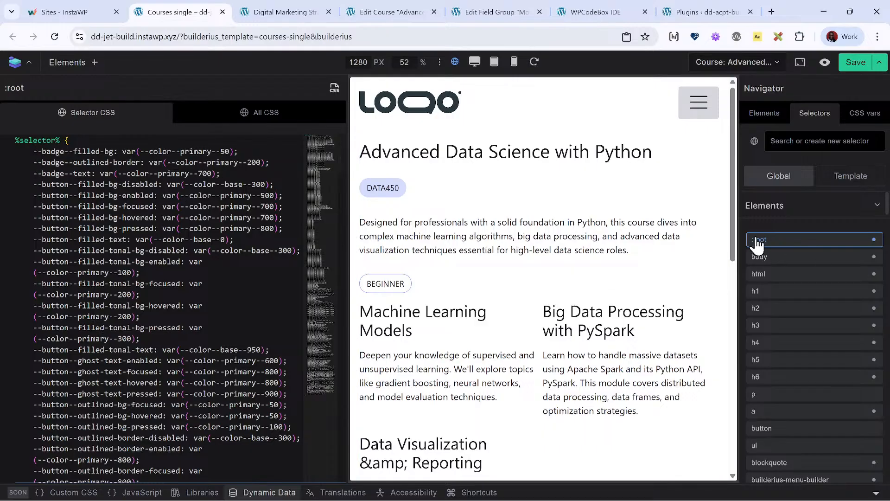
scroll(108, 172, "down", 6)
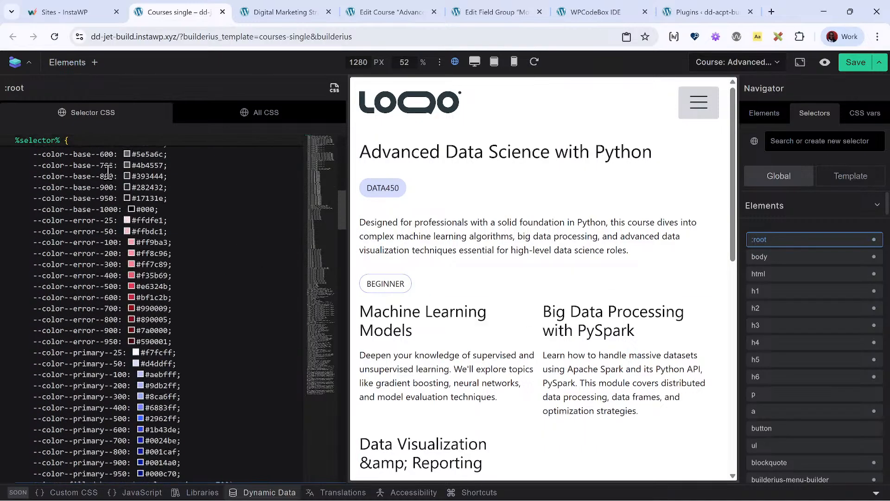
scroll(107, 174, "up", 5)
scroll(30, 203, "down", 12)
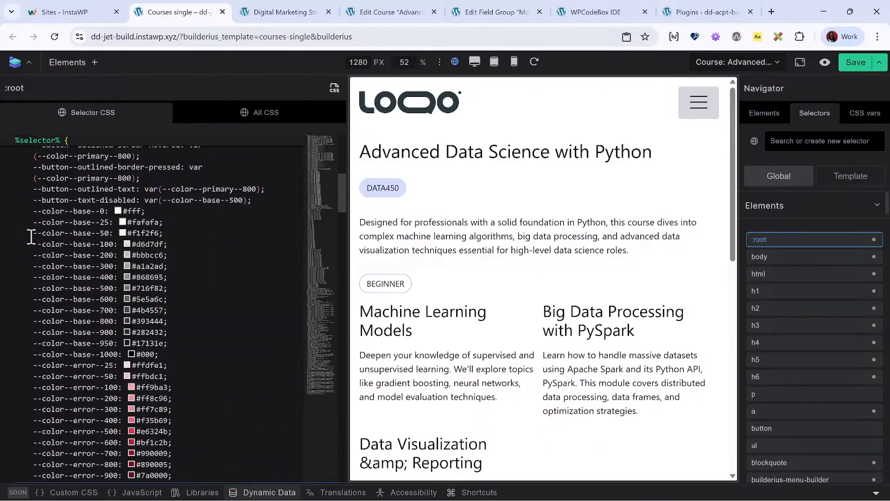
scroll(35, 234, "down", 12)
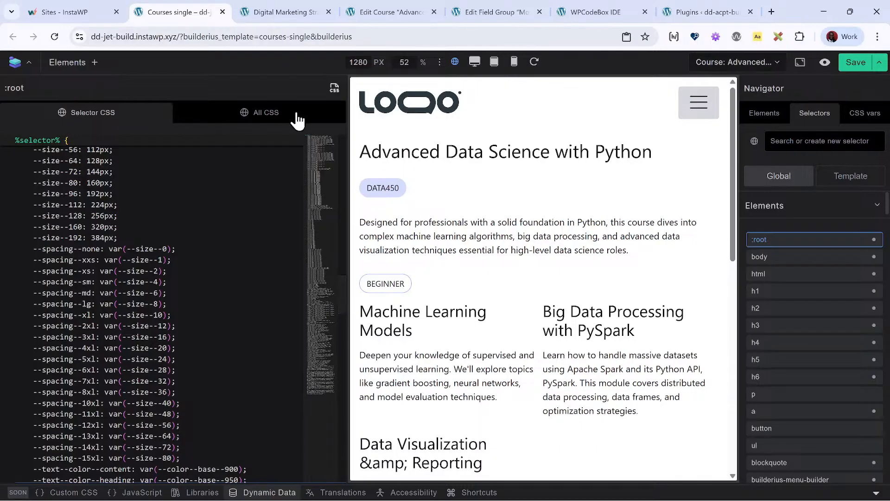
- Review the complete global CSS of the framework, from the :root variables to the navigation, form and icon rules at its end
left_click(282, 124)
scroll(280, 209, "down", 10)
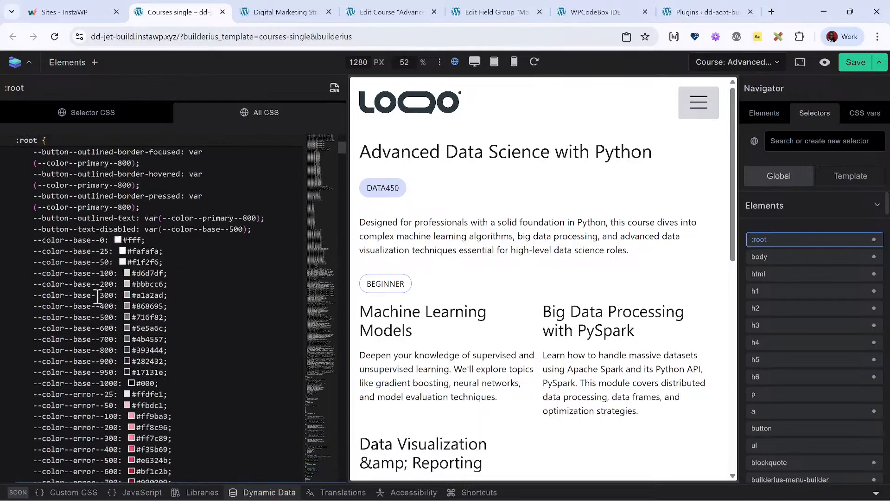
left_click_drag(344, 160, 357, 484)
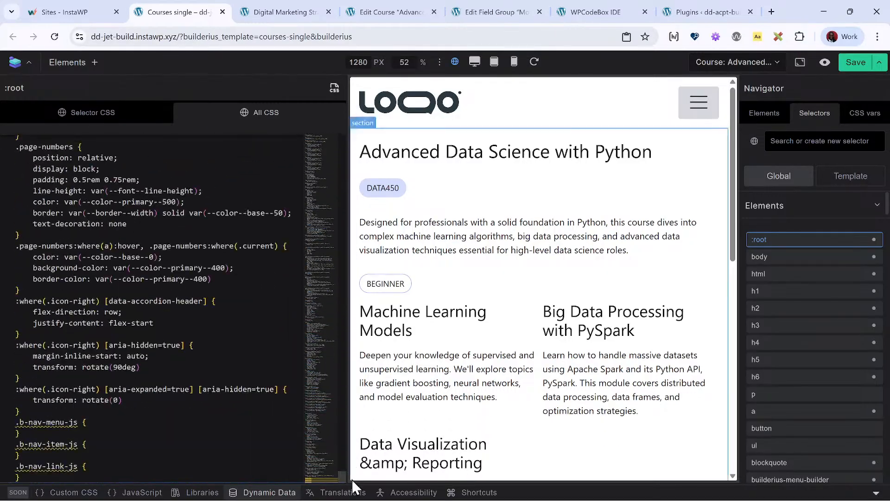
scroll(117, 232, "up", 6)
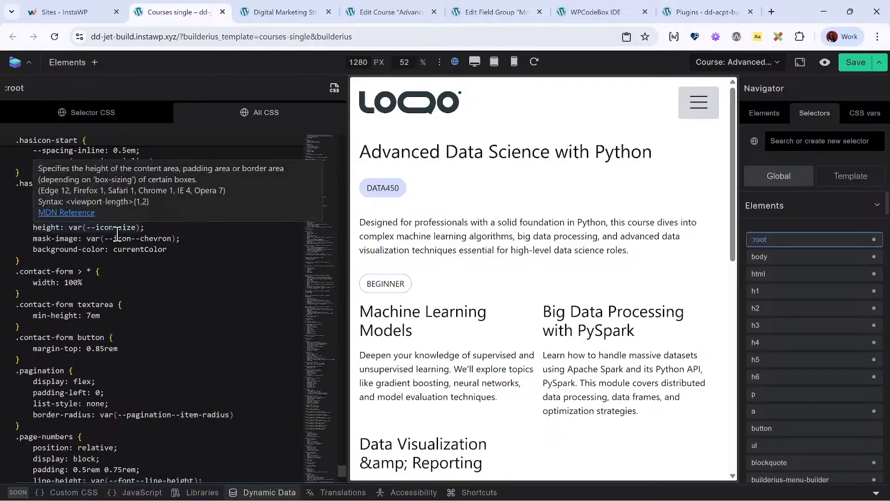
scroll(116, 231, "up", 3)
scroll(117, 264, "up", 8)
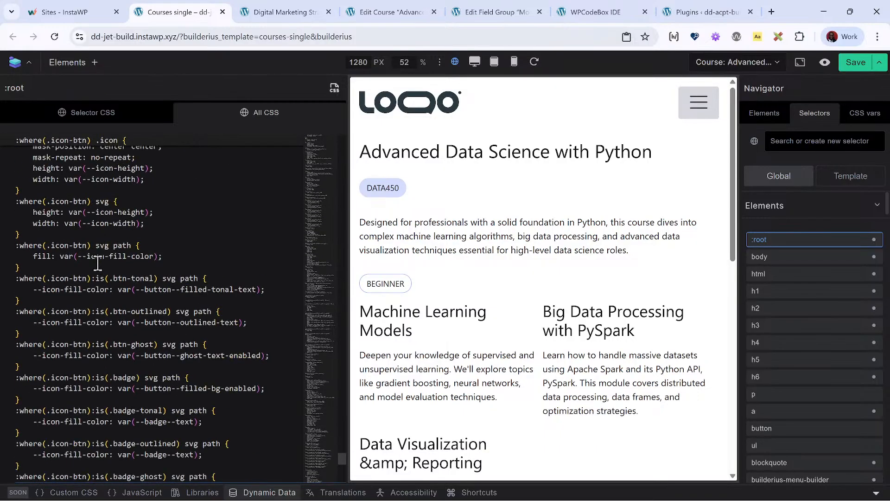
scroll(167, 229, "up", 15)
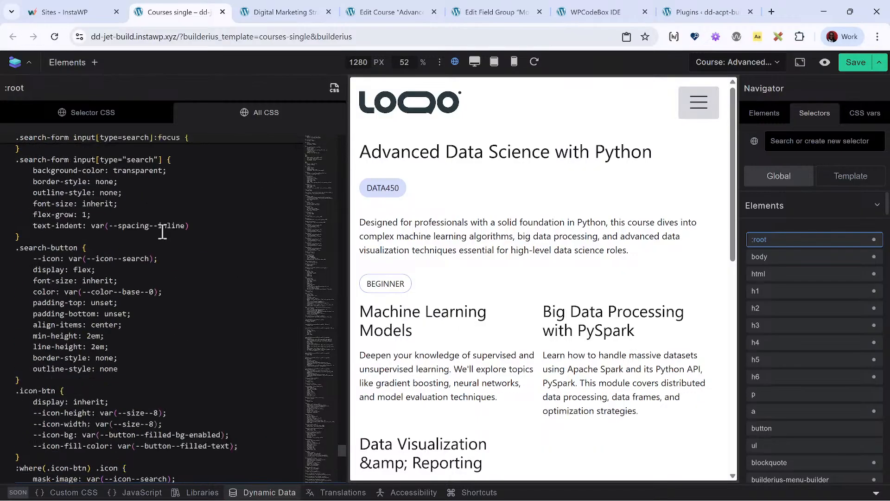
scroll(167, 230, "up", 10)
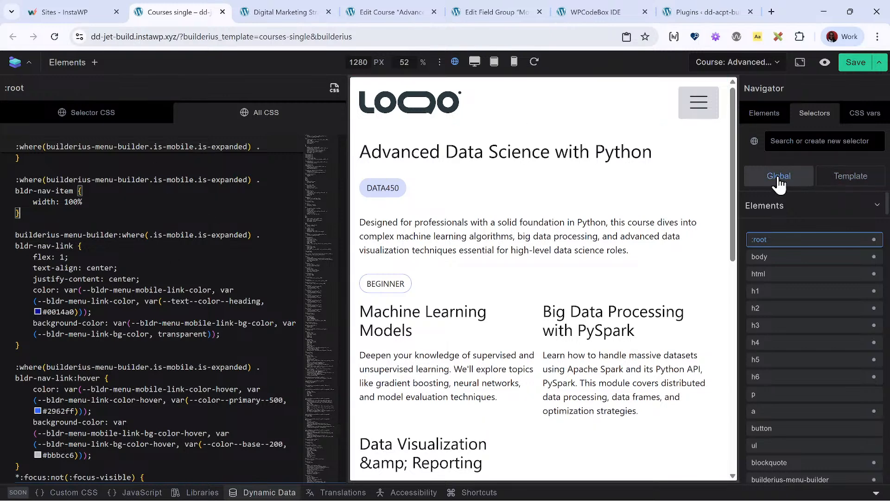
- Inspect the Badge group among the global CSS variables
left_click(865, 114)
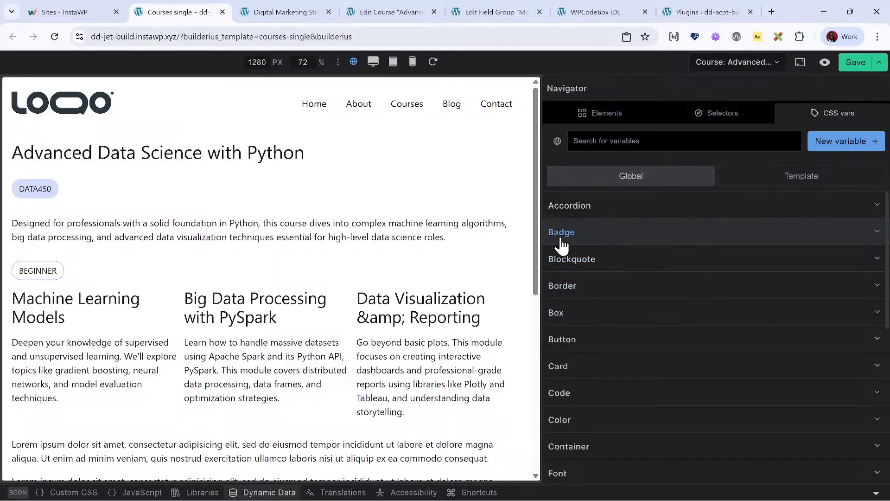
left_click(583, 244)
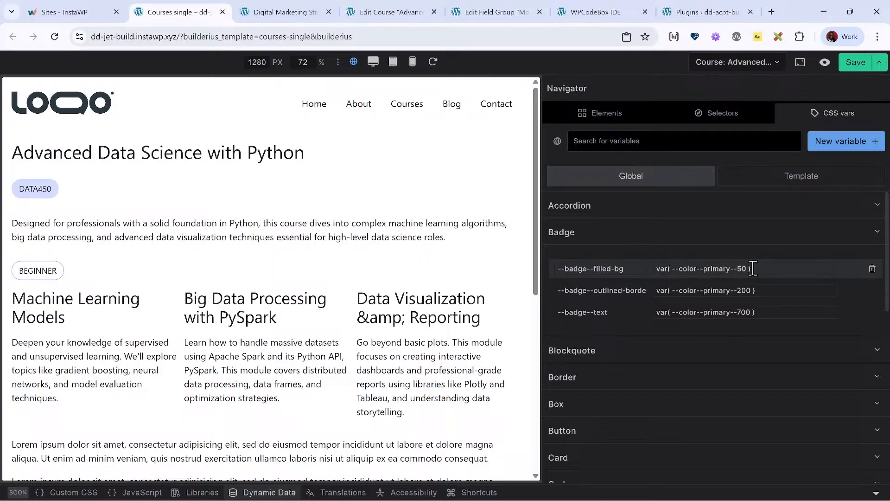
left_click(603, 233)
- Search the global selectors for "badge" and inspect the selector CSS of .badge-tonal, .badge-outlined and .badge-ghost
left_click(723, 119)
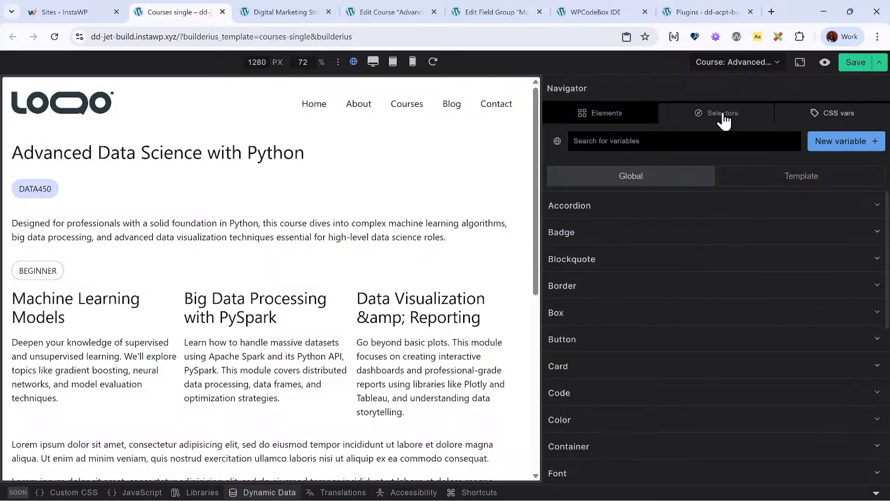
type("ba")
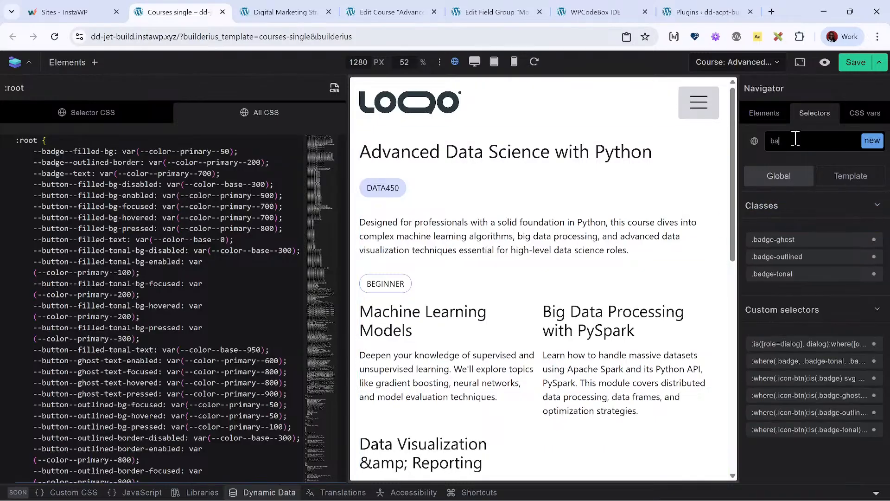
type("dge")
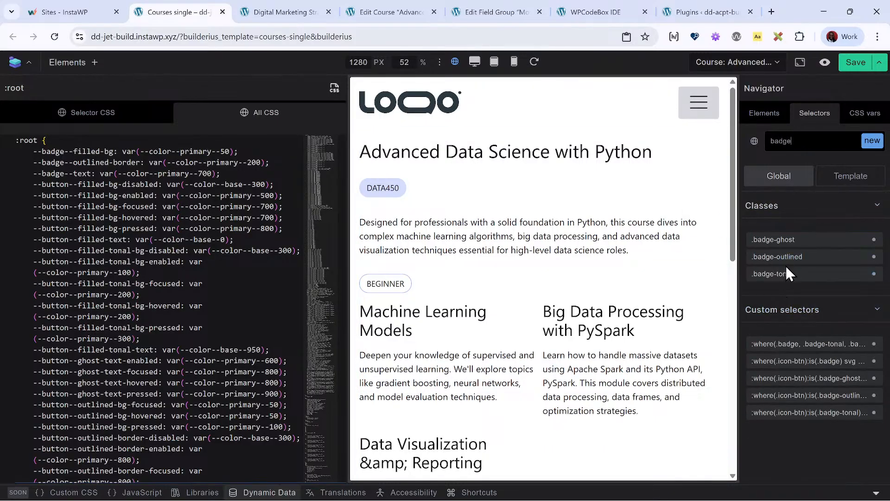
left_click(843, 279)
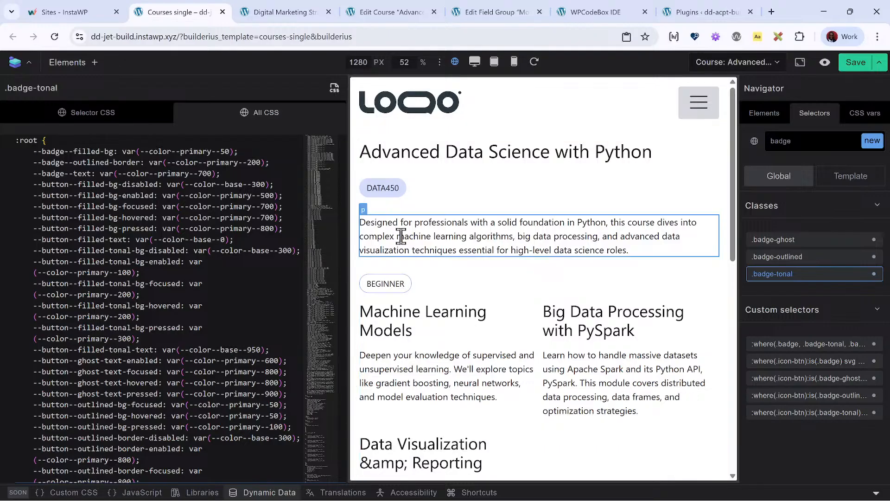
left_click(92, 120)
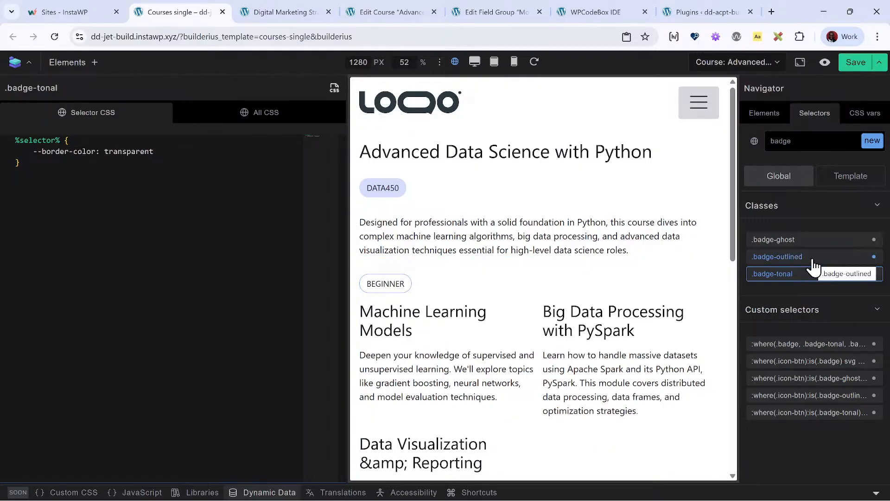
left_click(779, 263)
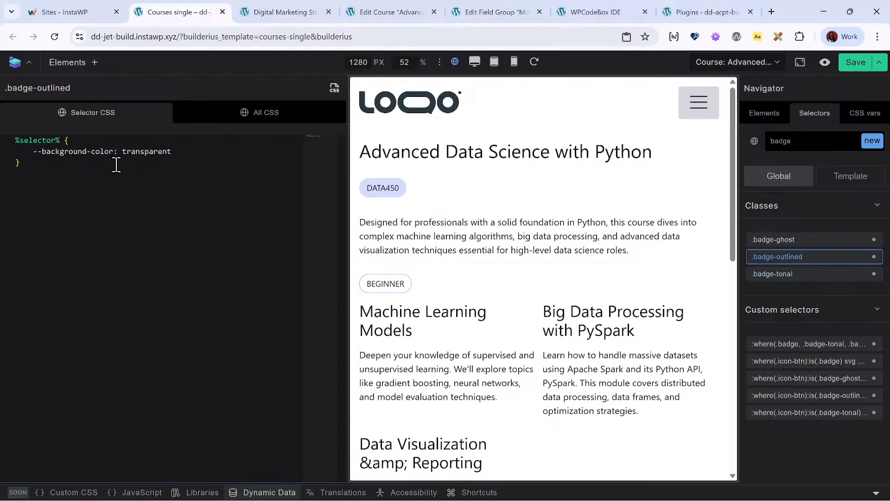
left_click(778, 241)
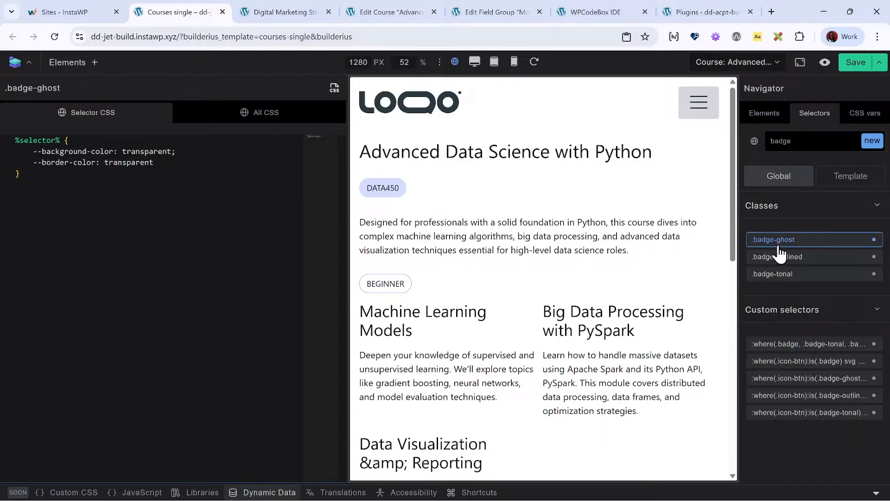
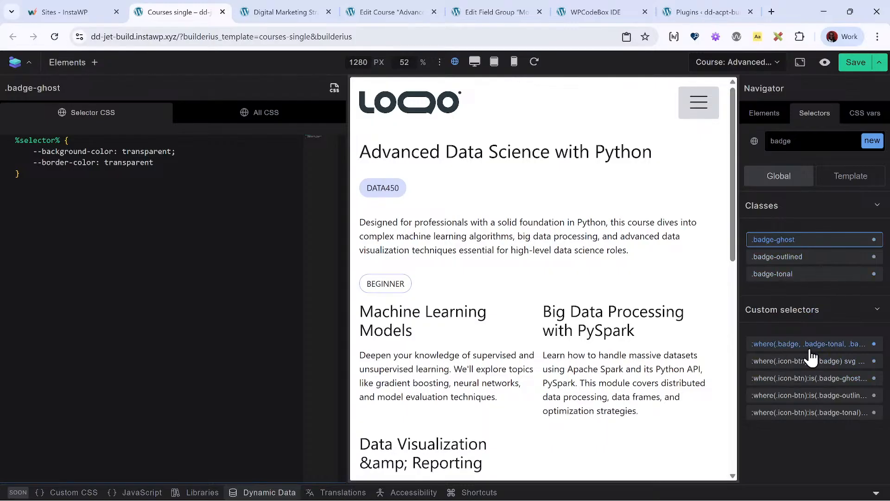
- Inspect the CSS of the combined badge custom selector and view the Digital Marketing Strategy course page from its beginning
left_click(833, 347)
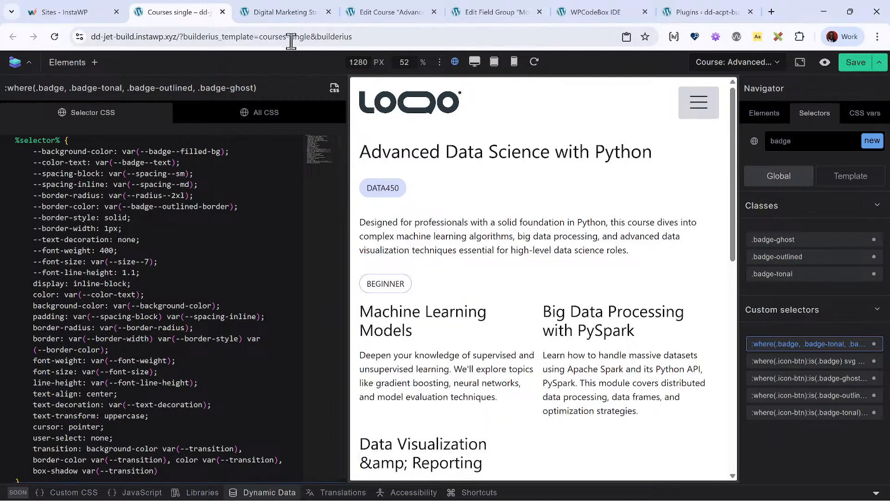
left_click(285, 14)
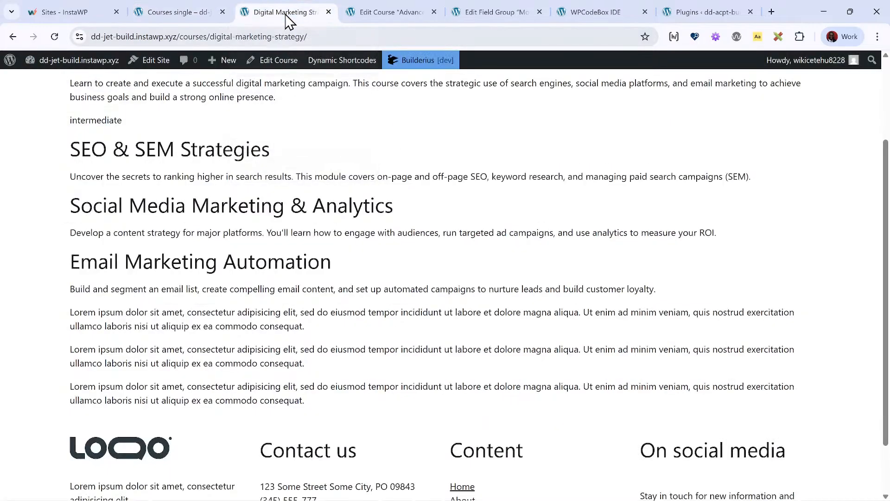
scroll(155, 134, "up", 3)
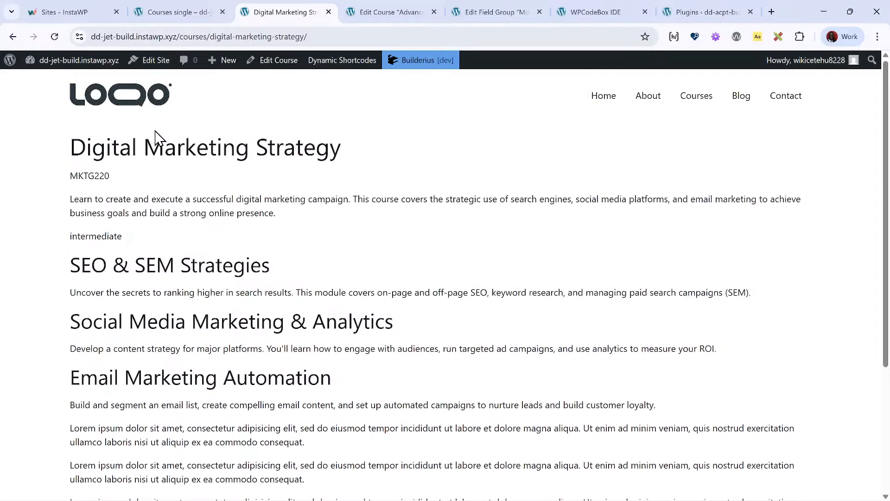
- Close the Movies fields field group page and the WPCodeBox IDE page, ending on the dd-acpt-build plugins page
left_click(389, 14)
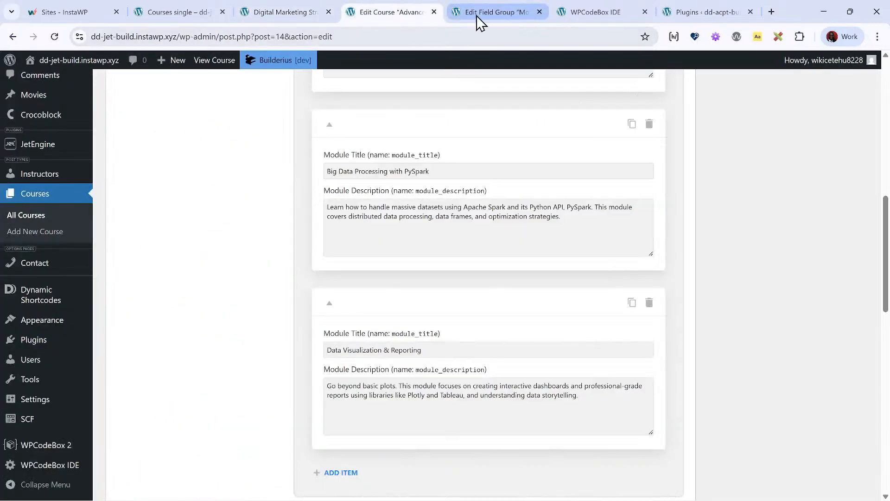
left_click(493, 14)
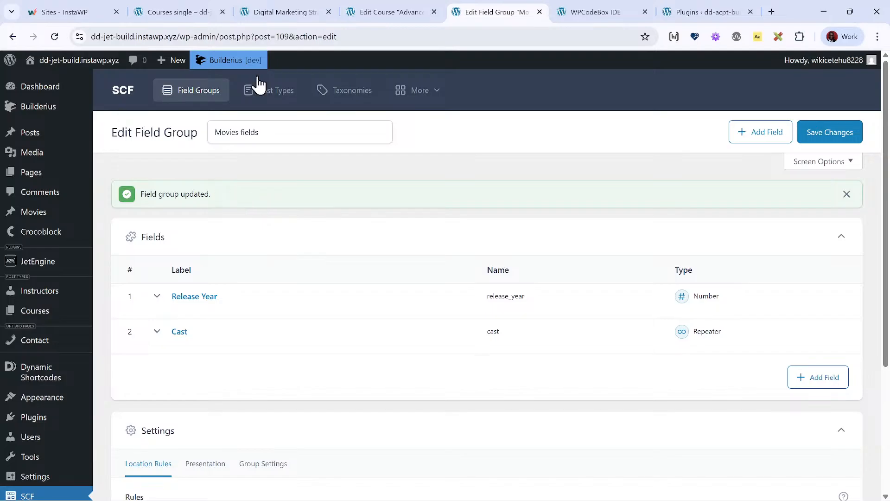
left_click(539, 13)
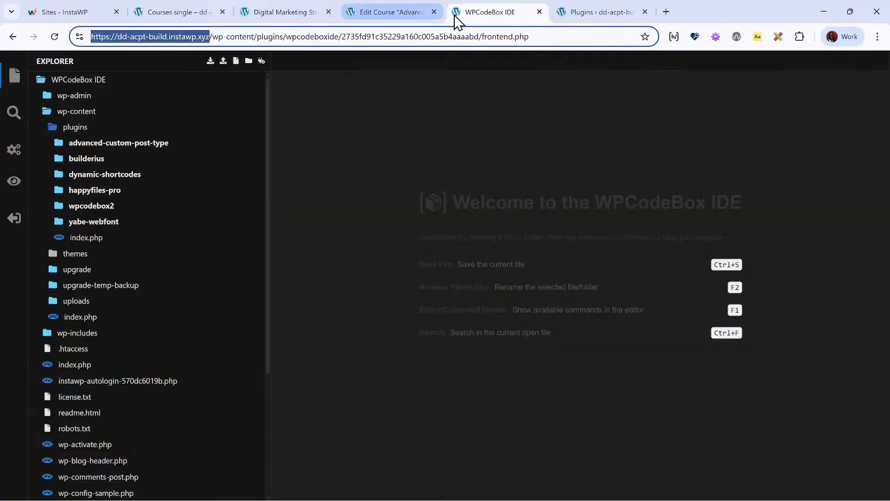
left_click(539, 12)
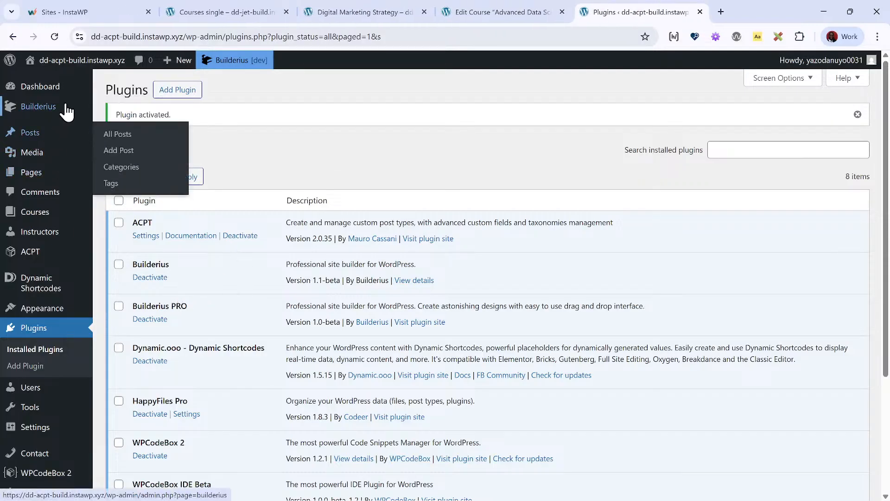
- Install the Builderius Standard Settings starter on the dd-acpt-build site, leaving the Publish option off
mouse_move(80, 265)
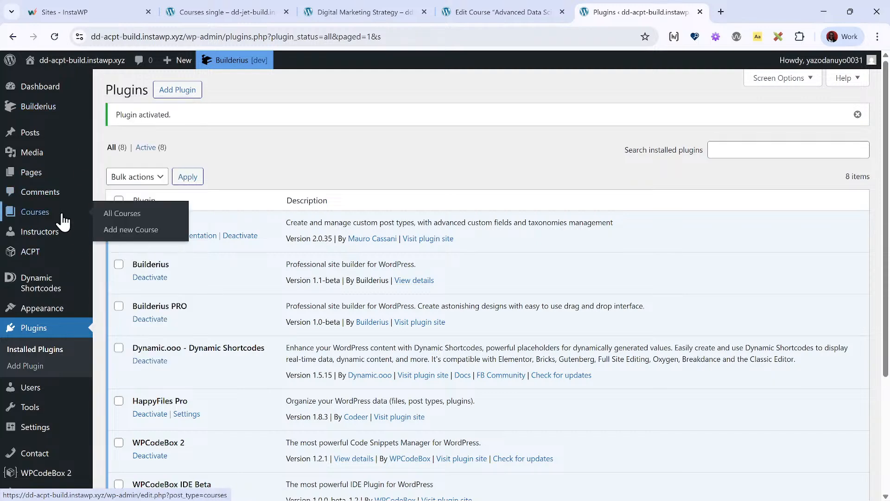
mouse_move(88, 117)
left_click(140, 178)
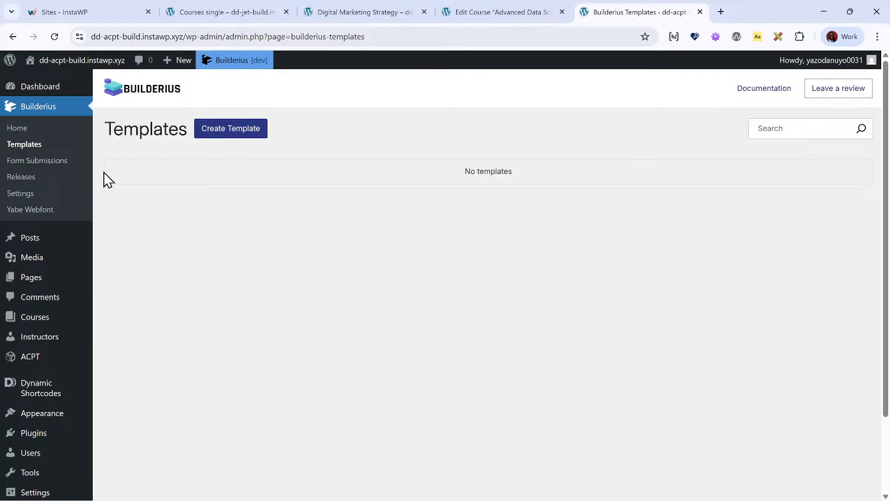
left_click(40, 132)
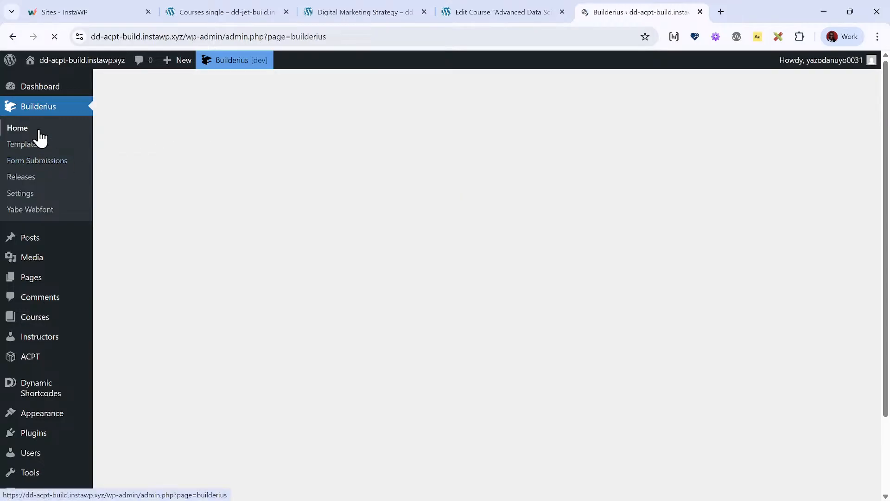
scroll(325, 278, "down", 2)
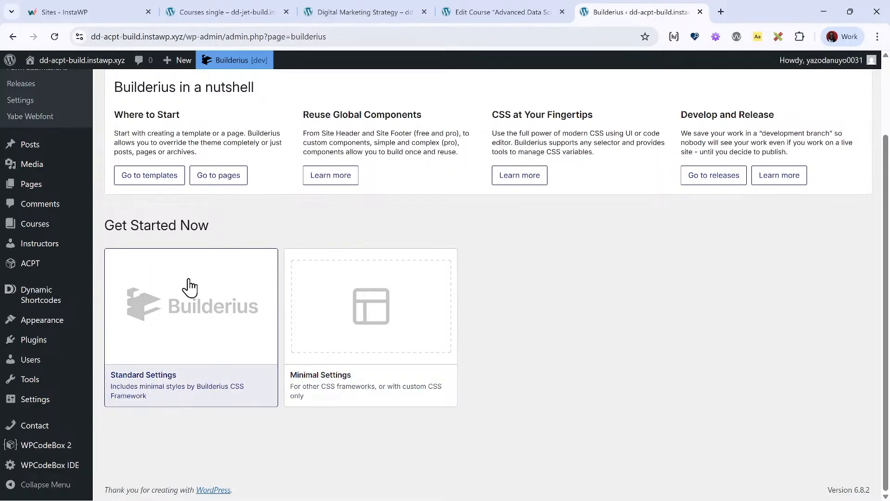
left_click(215, 320)
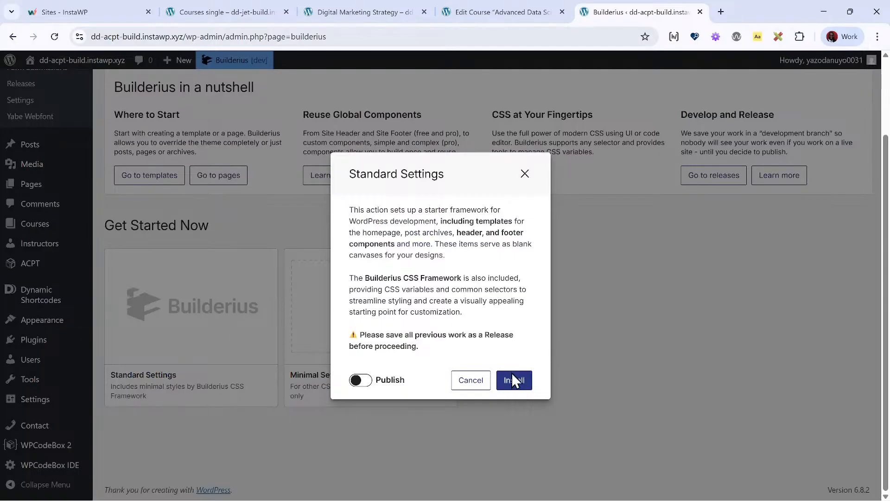
left_click(516, 385)
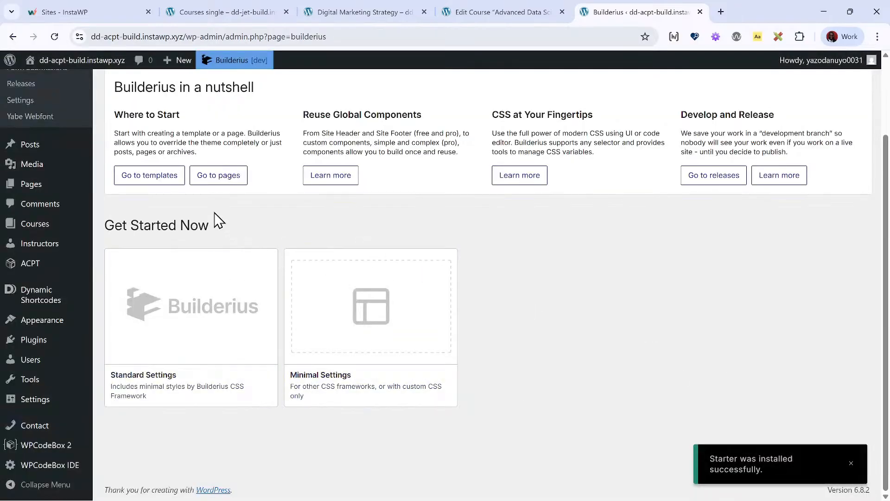
scroll(203, 231, "up", 3)
scroll(201, 231, "down", 3)
- Review the custom post types registered in ACPT
mouse_move(50, 270)
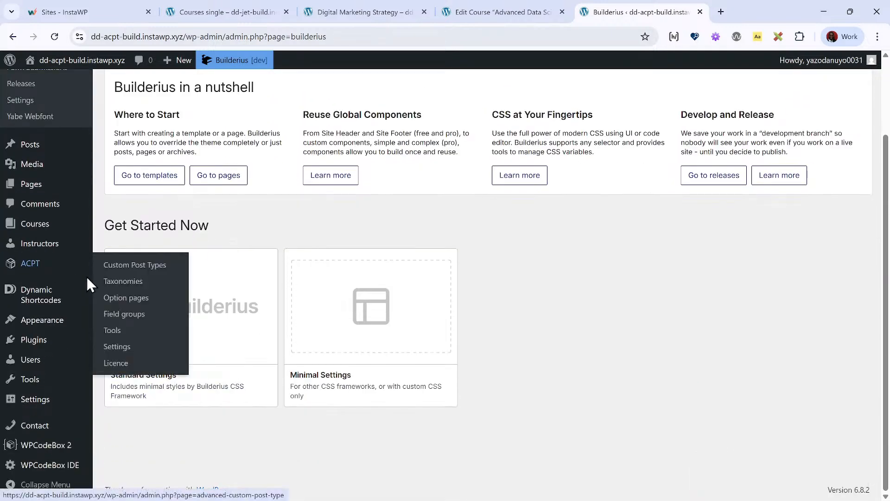
left_click(123, 264)
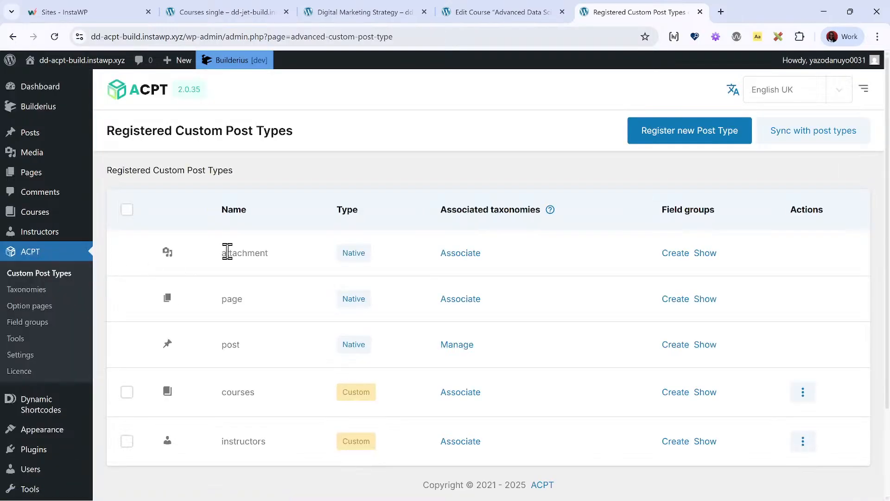
scroll(304, 272, "down", 3)
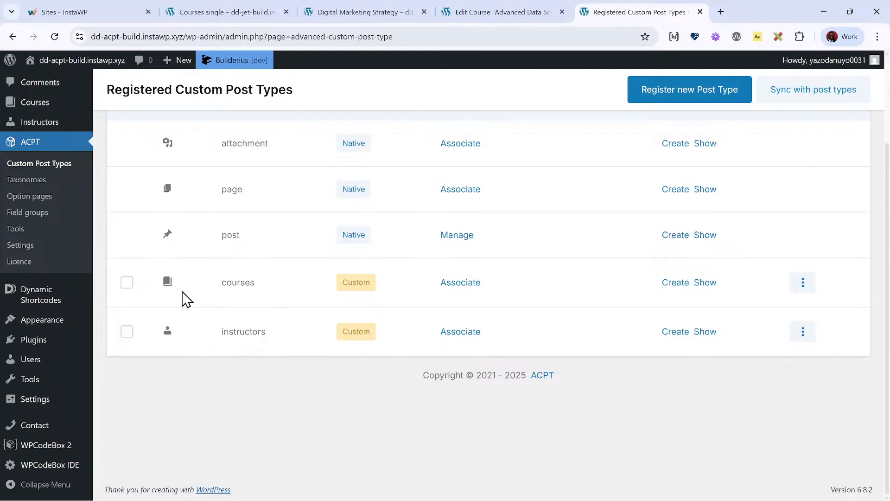
- Open the courses-field-group in ACPT's field groups for managing its meta fields
left_click(56, 220)
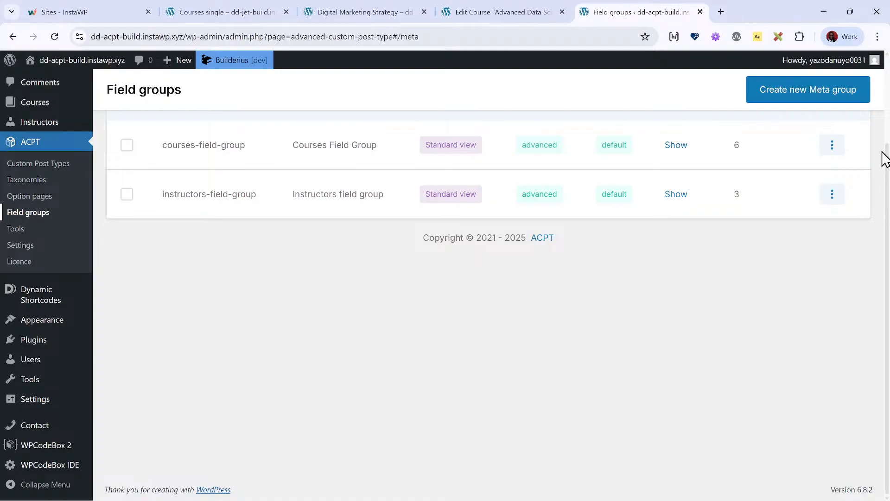
left_click(838, 148)
left_click(844, 180)
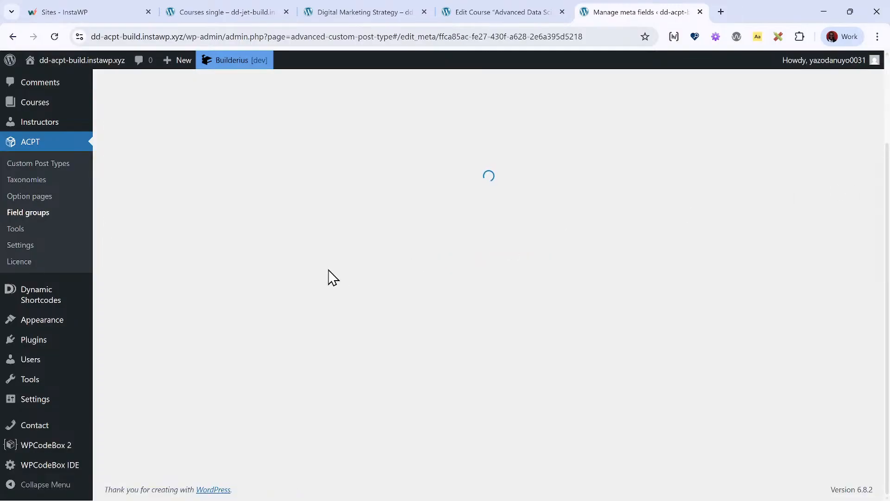
scroll(319, 271, "down", 4)
scroll(220, 172, "up", 1)
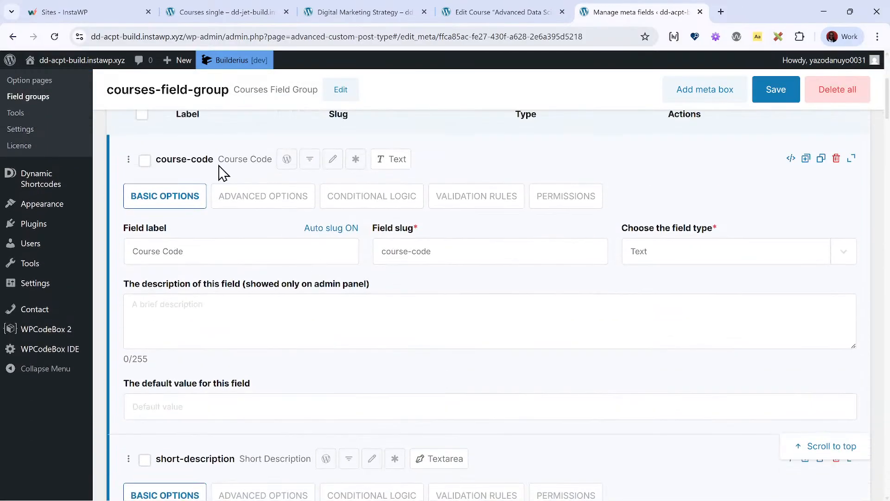
scroll(275, 238, "up", 2)
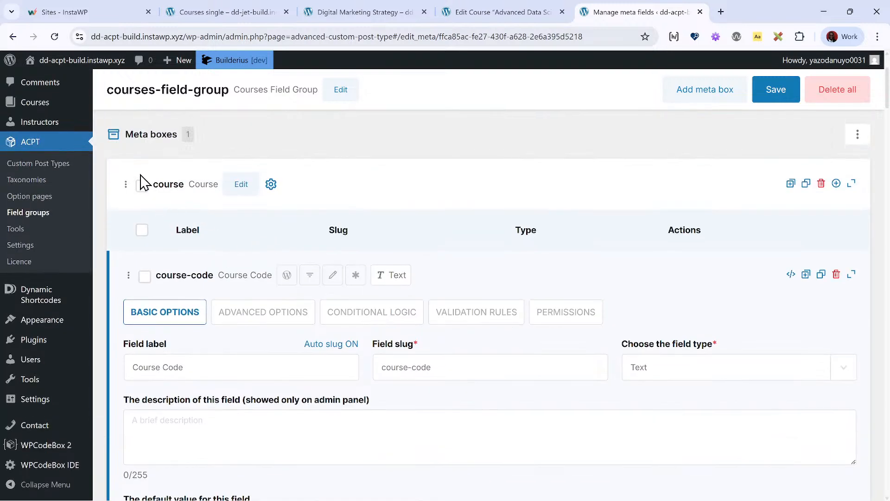
- Collapse the Course Code, Short Description, Level, Course Outline, Module Title and Module Description fields in the course meta box
left_click(852, 185)
left_click(852, 184)
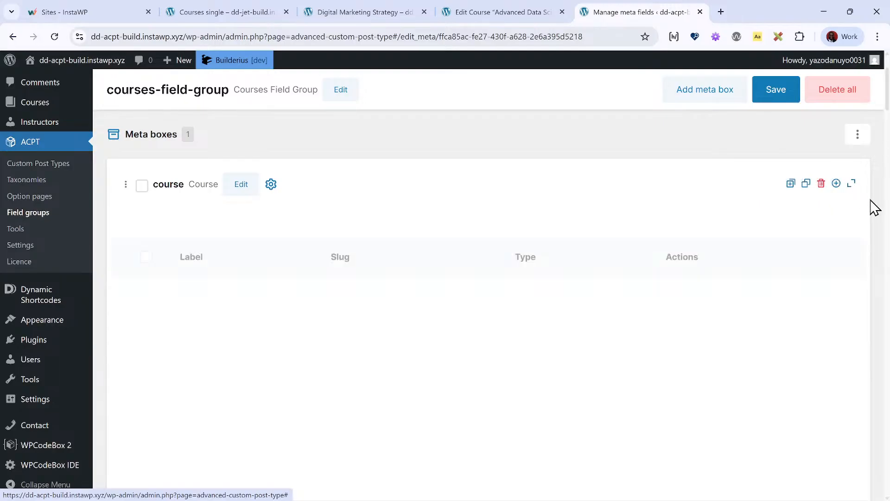
left_click(852, 277)
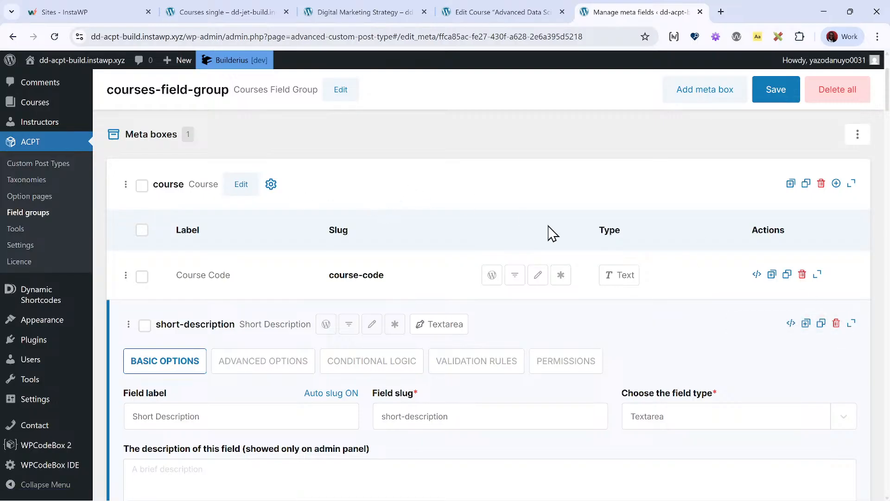
left_click(851, 324)
left_click(852, 373)
scroll(835, 348, "down", 3)
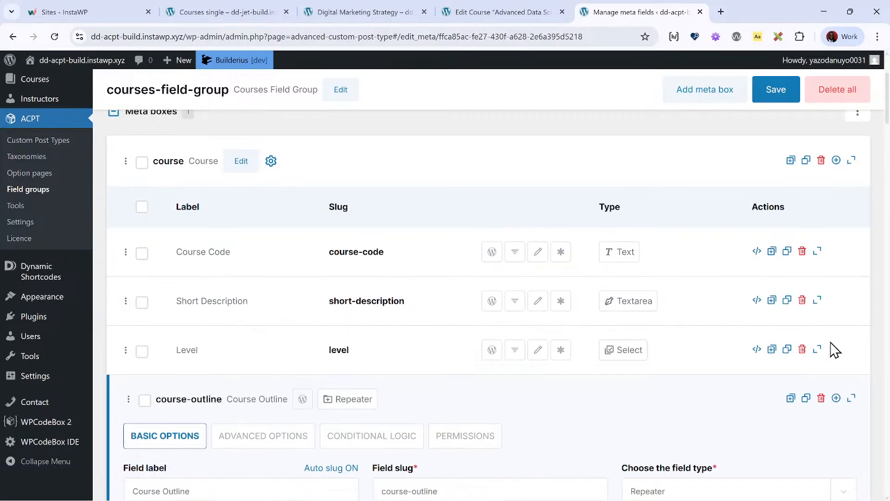
left_click(852, 311)
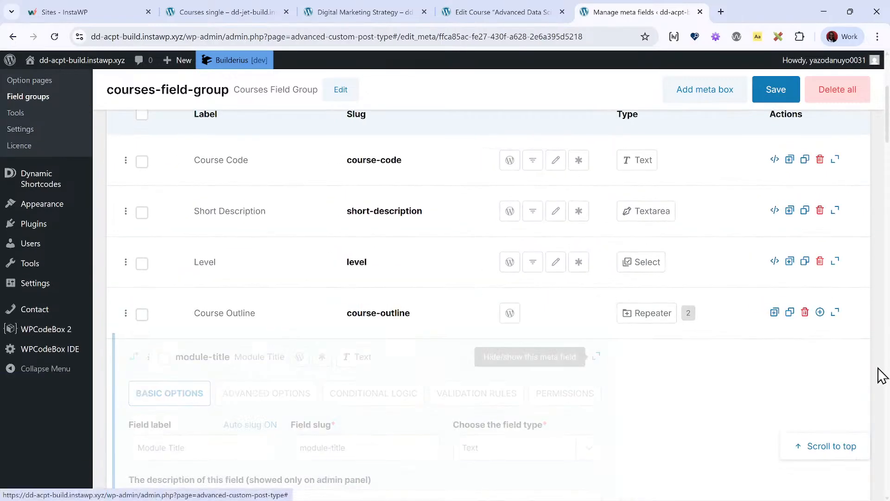
left_click(852, 354)
left_click(852, 288)
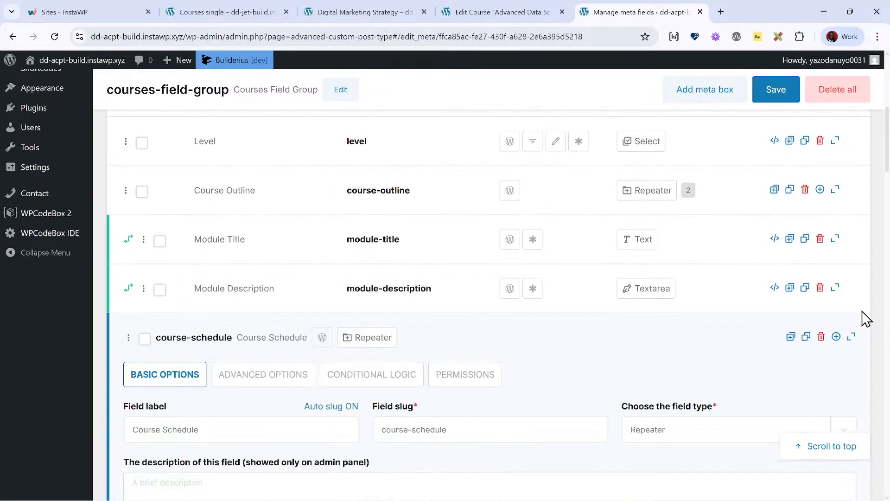
- Collapse the Course Schedule repeater, its Day, Start Time, End Time and Location subfields, and the Instructor field
scroll(862, 302, "down", 3)
left_click(851, 229)
scroll(857, 246, "down", 1)
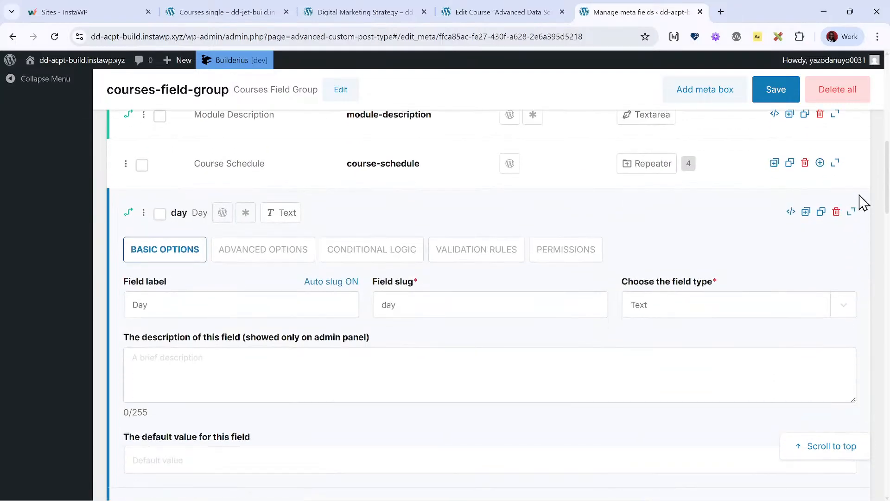
left_click(851, 215)
left_click(852, 261)
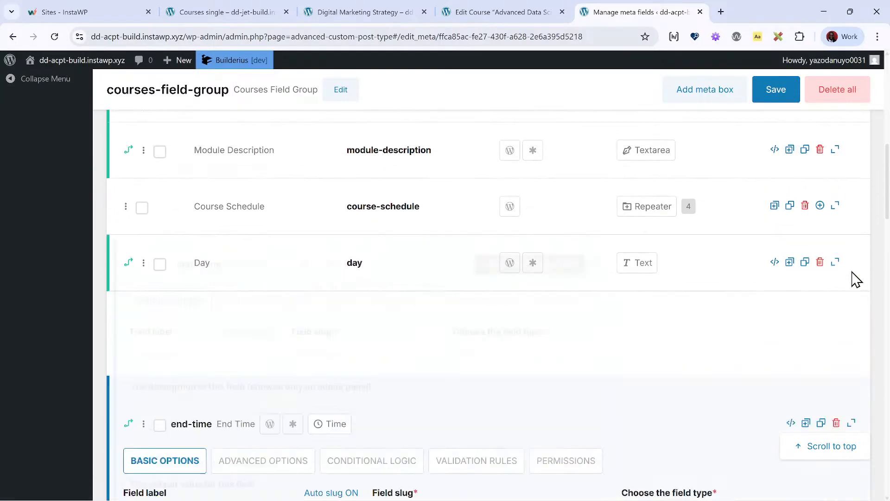
left_click(852, 311)
scroll(862, 287, "down", 3)
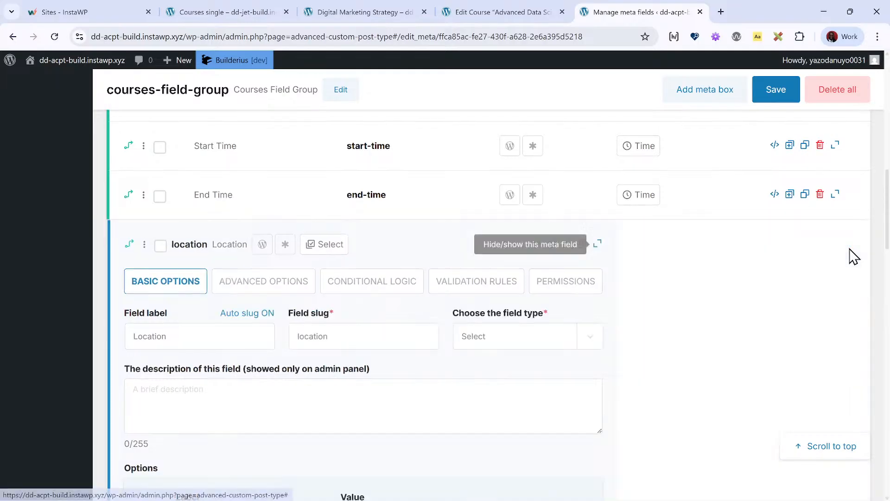
left_click(852, 244)
scroll(722, 289, "up", 4)
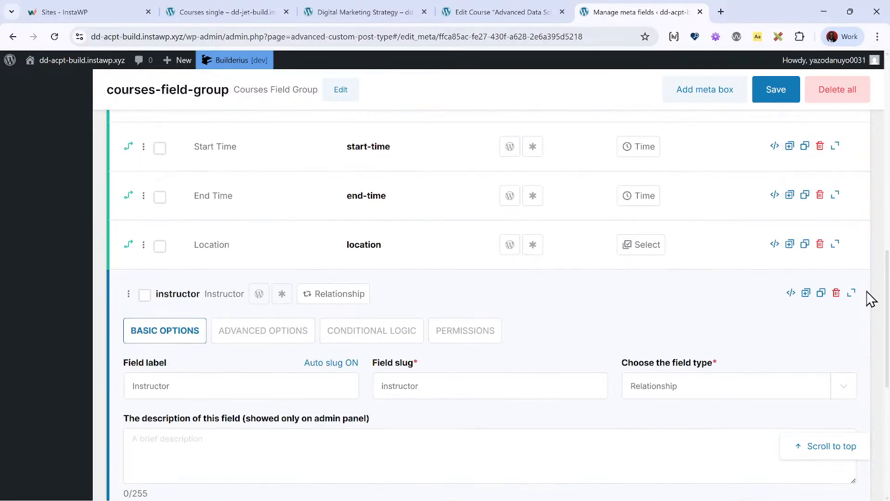
left_click(851, 291)
- Examine the labels, slugs and types of all fields in the course meta box, including the repeater subfields
scroll(564, 284, "up", 12)
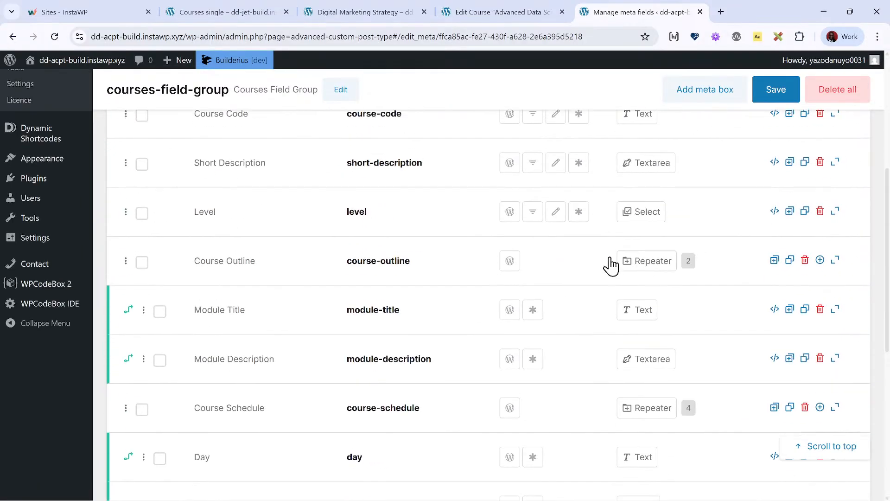
scroll(417, 241, "down", 3)
scroll(312, 204, "up", 2)
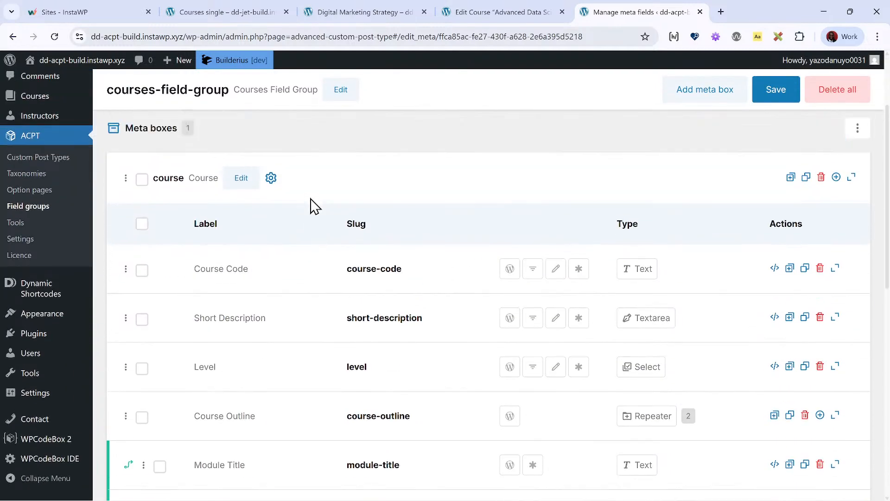
scroll(361, 211, "down", 1)
scroll(362, 211, "down", 1)
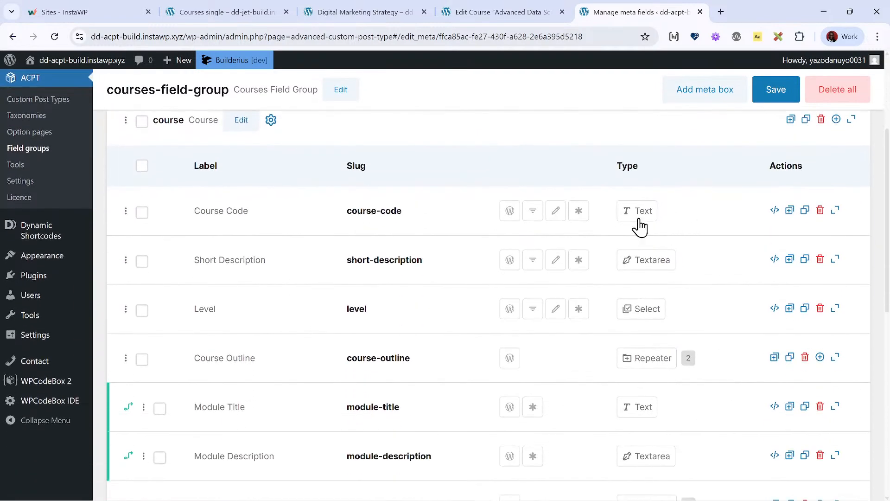
scroll(620, 216, "down", 2)
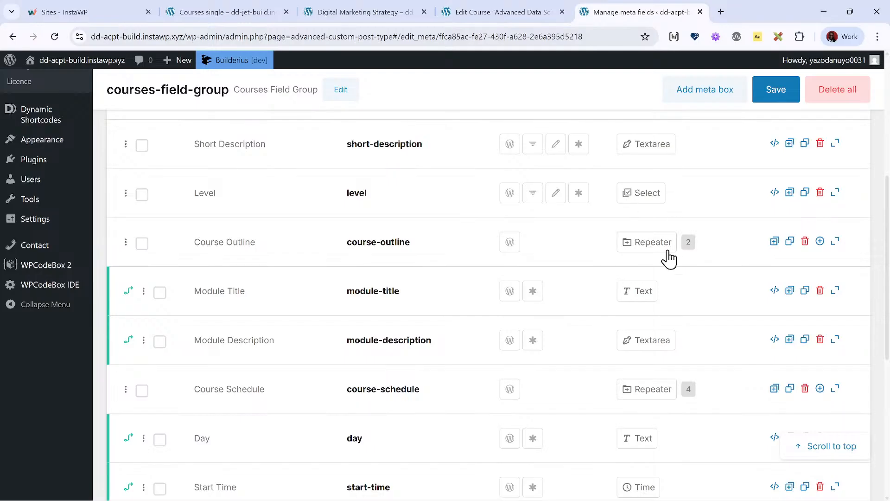
scroll(677, 258, "down", 2)
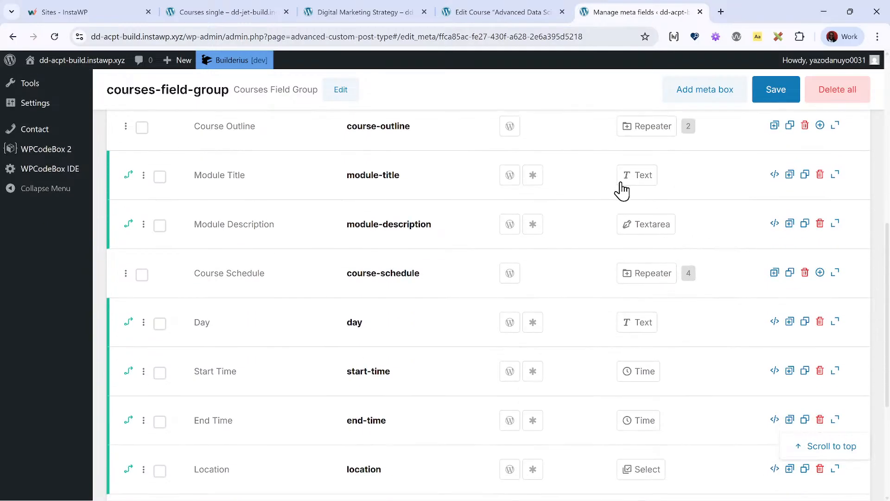
scroll(643, 195, "down", 2)
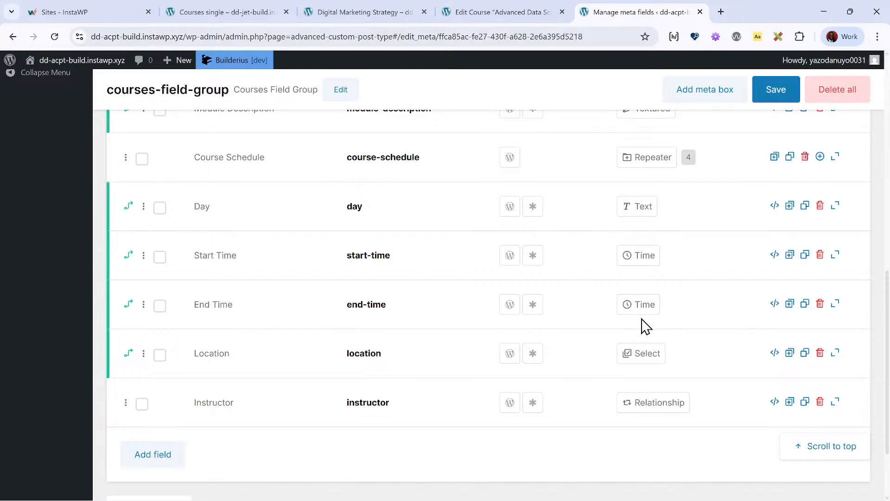
- Leave the course field overview and open the list of Builderius templates
scroll(590, 322, "up", 8)
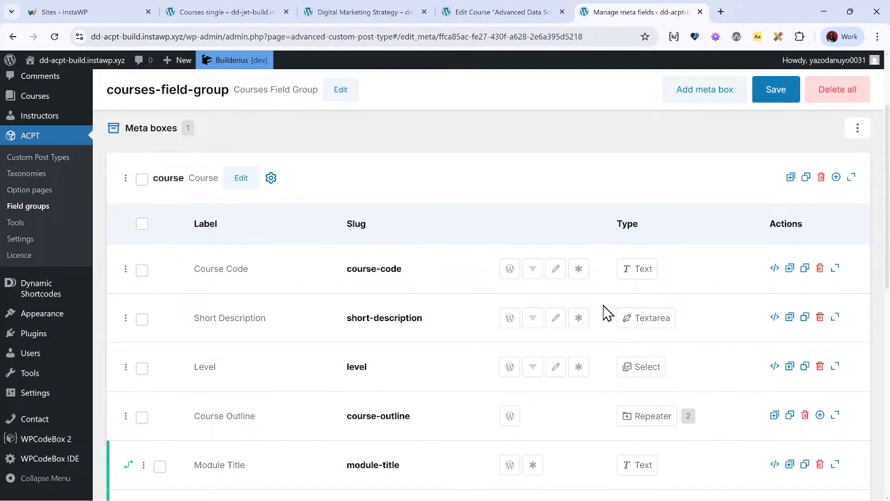
scroll(640, 342, "down", 3)
scroll(671, 229, "up", 1)
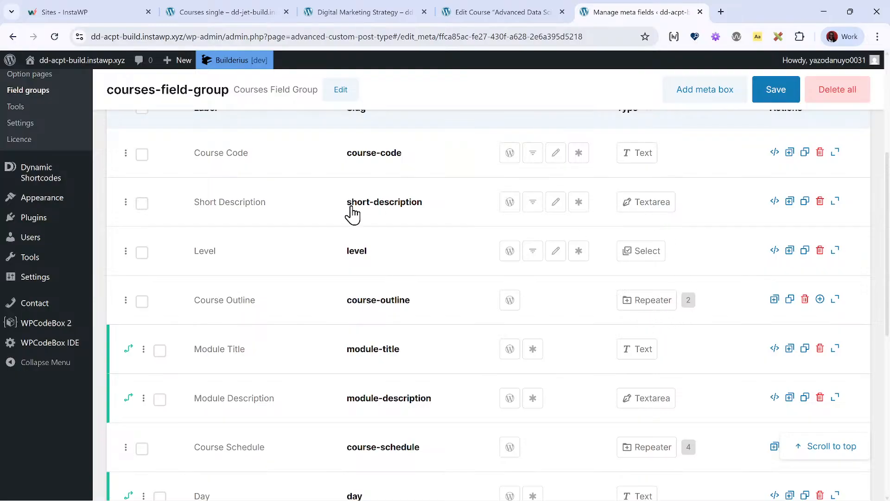
scroll(75, 187, "up", 5)
mouse_move(51, 115)
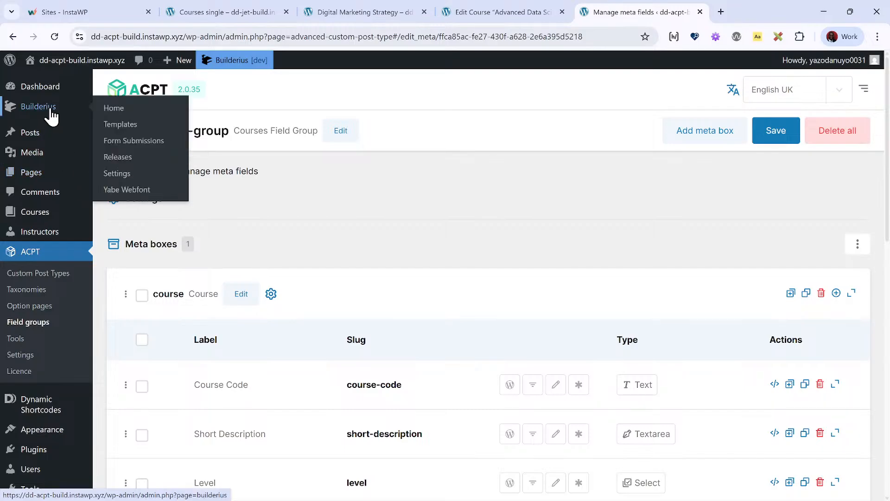
left_click(124, 124)
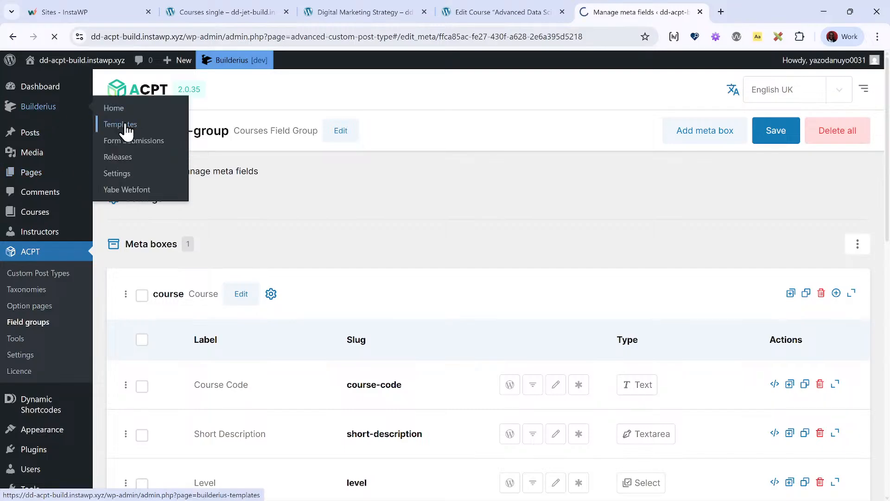
mouse_move(331, 249)
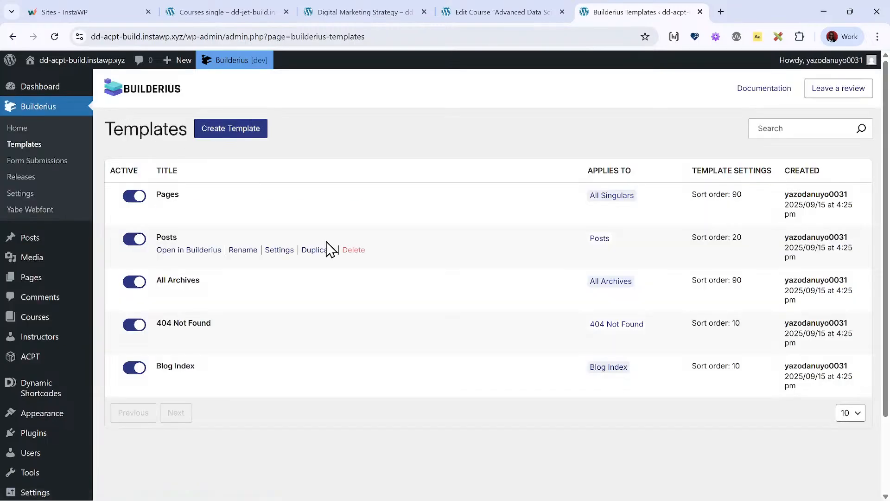
- Create a Builderius template for Custom Posts using the advanced settings and title it "Courses single"
left_click(235, 135)
scroll(443, 310, "down", 1)
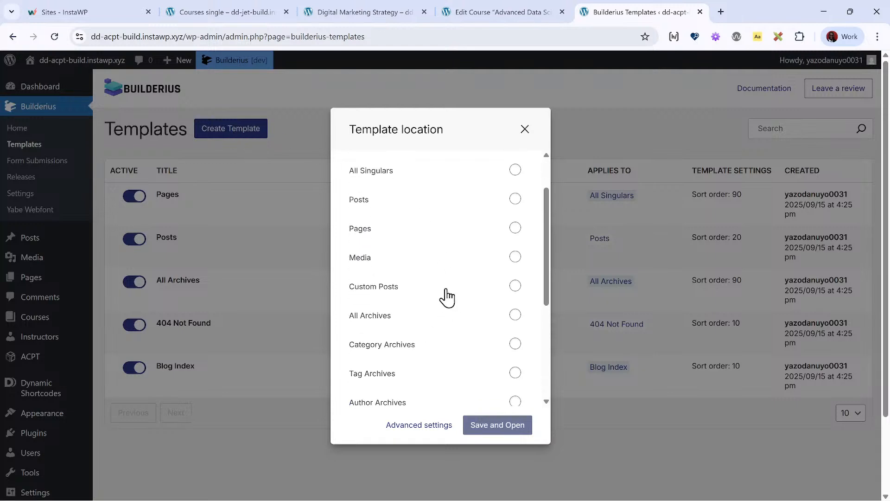
left_click(419, 425)
left_click(328, 253)
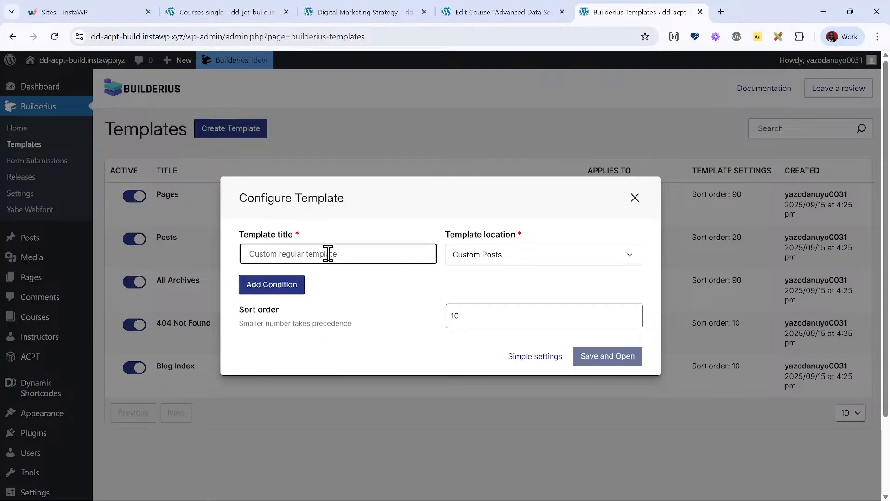
type("Courses single")
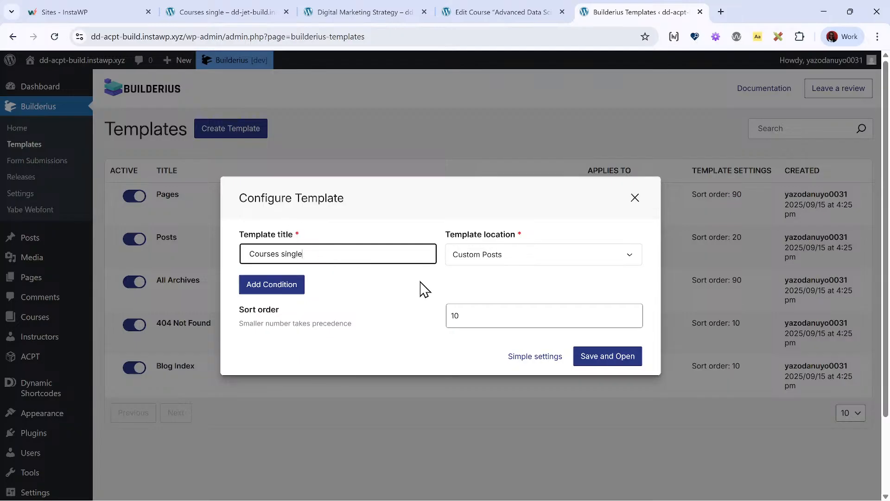
- Add the condition Post Type Is Courses to the template, then save and open it in the builder
left_click(280, 291)
left_click(334, 284)
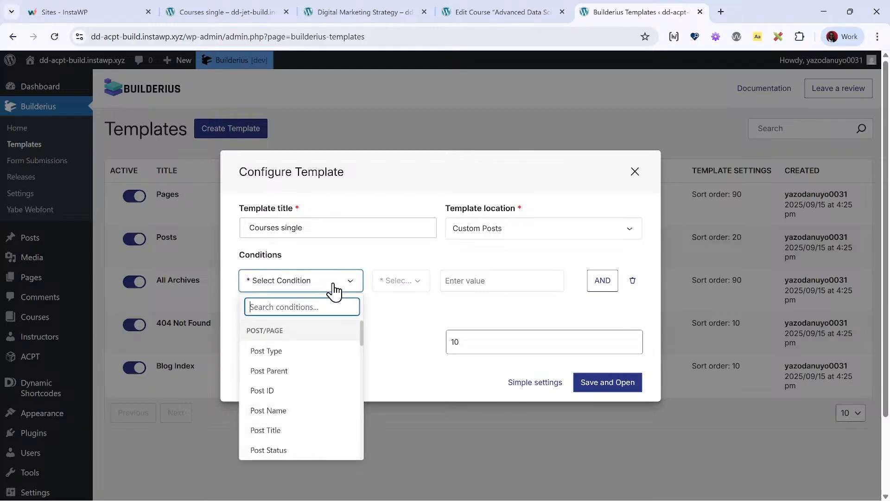
left_click(312, 352)
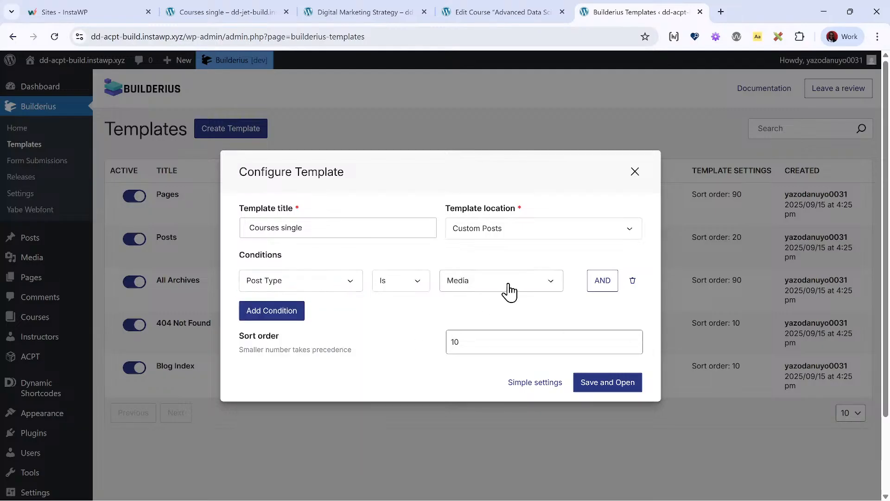
left_click(509, 284)
left_click(464, 323)
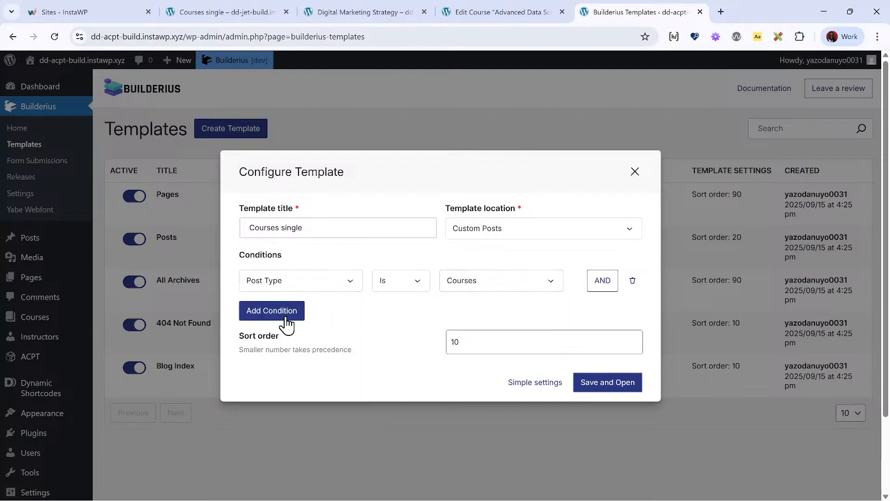
left_click(605, 387)
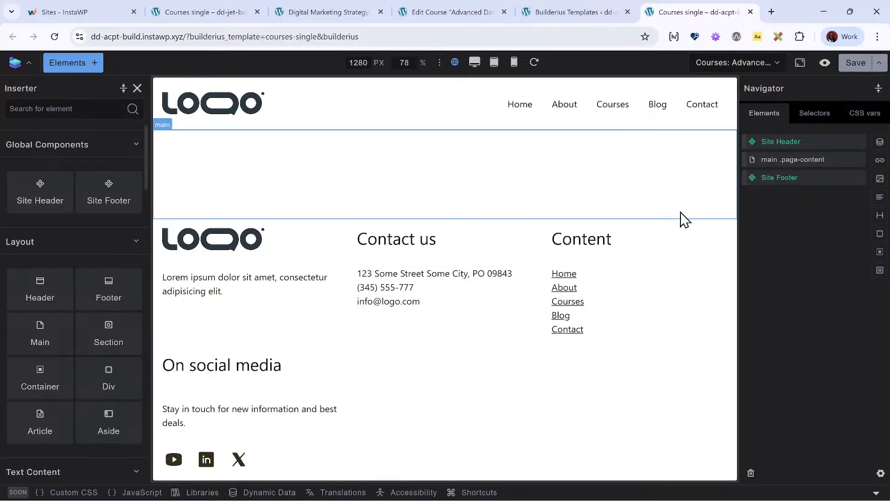
- Insert a section inside main .page-content and add a heading, two paragraphs and a collection to its container
left_click(795, 162)
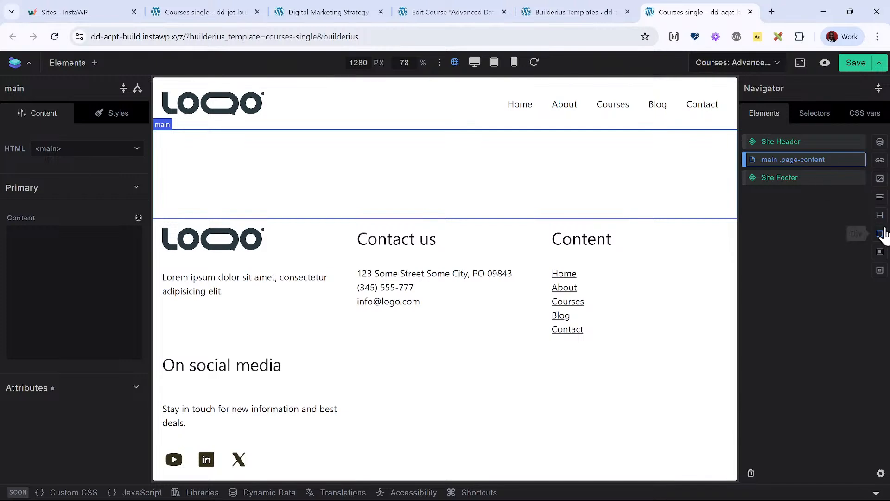
left_click(880, 270)
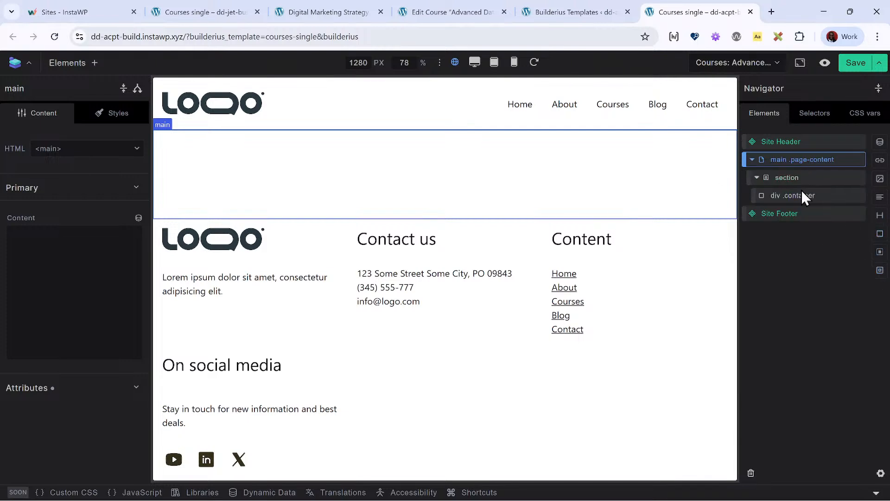
left_click(807, 195)
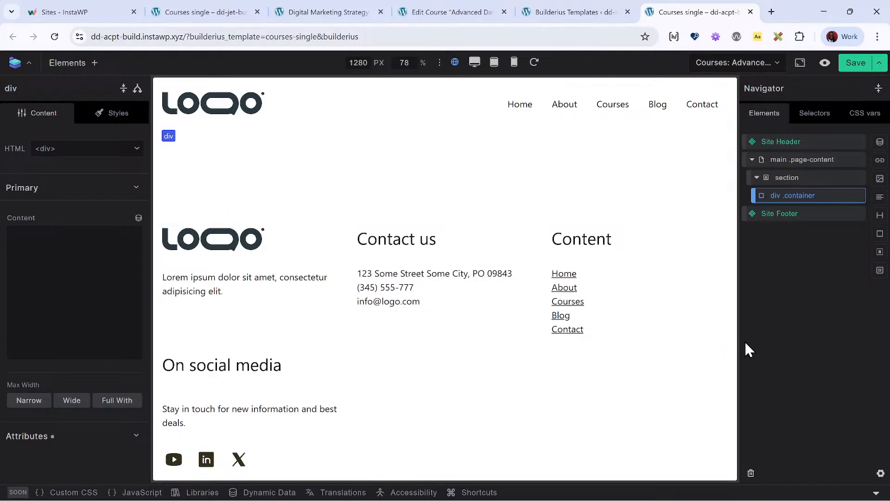
left_click(880, 215)
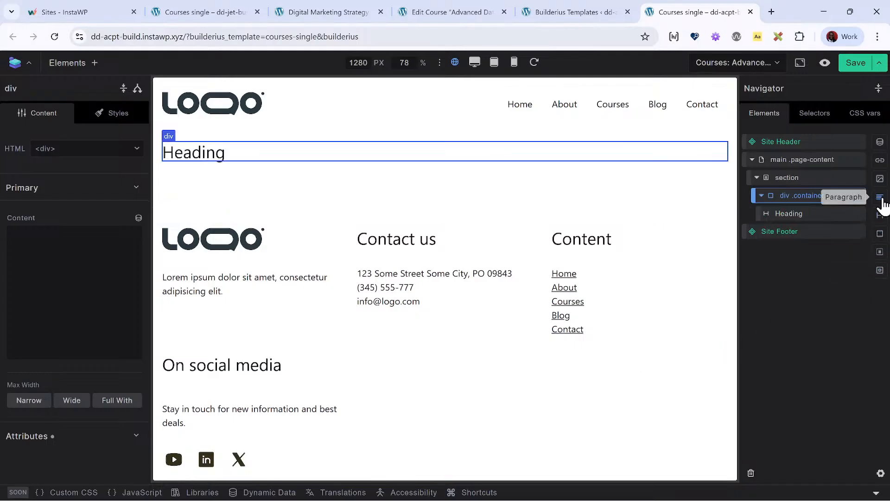
left_click(880, 197)
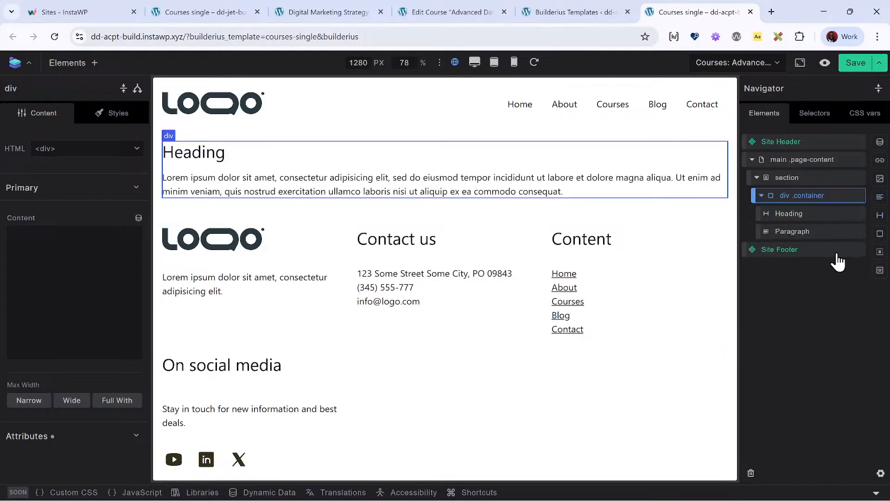
left_click(880, 197)
left_click(881, 143)
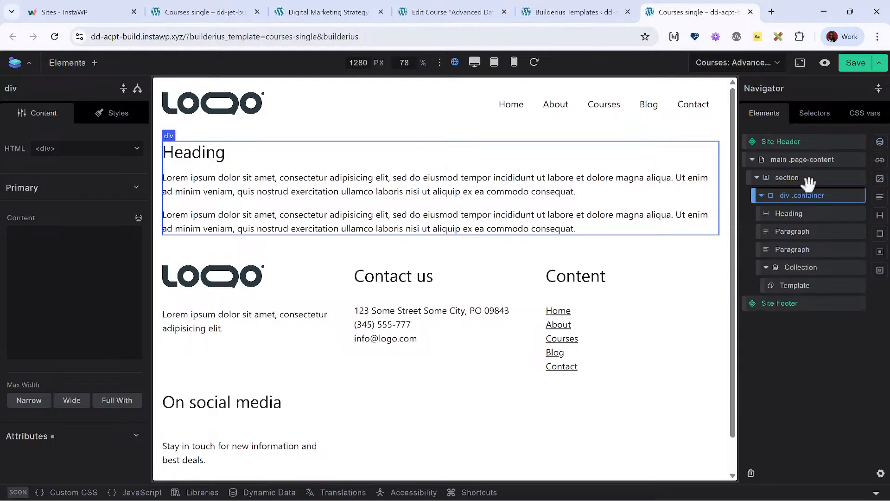
- Replace the heading's content with the dynamic post title tag [[wp.post.title]] and set its level to H1
left_click(93, 258)
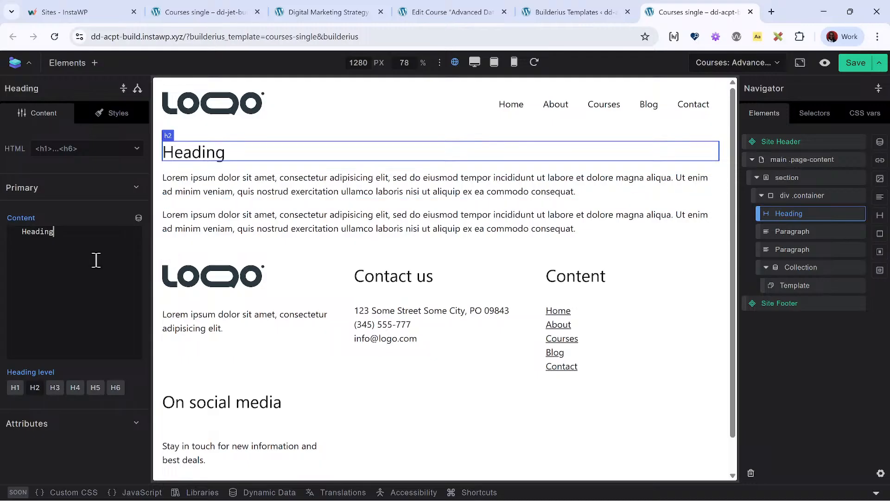
key("ctrl+a")
left_click(138, 218)
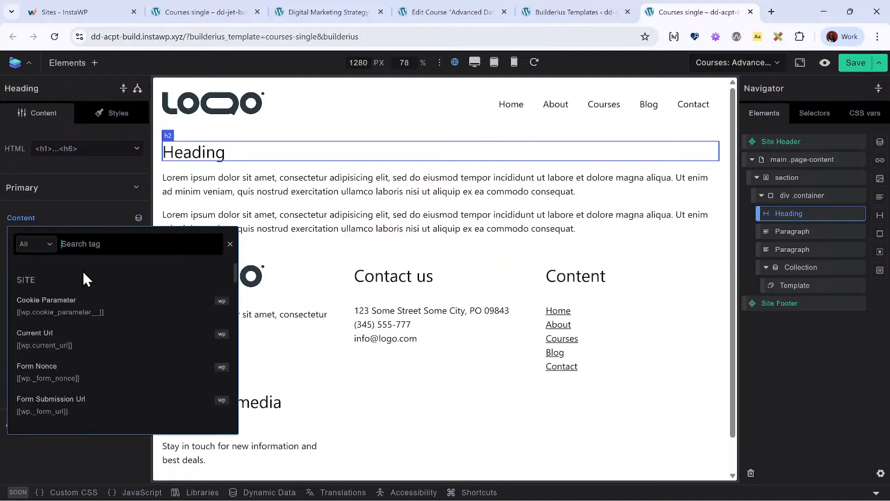
type("title")
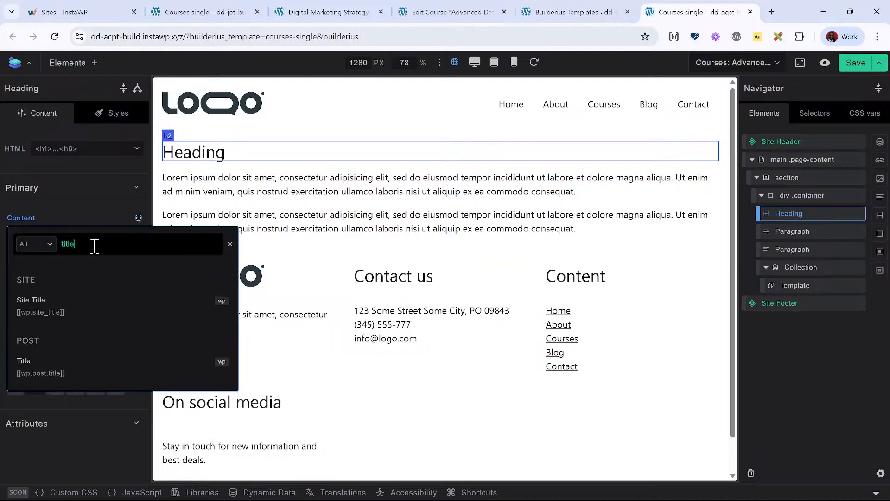
left_click(85, 371)
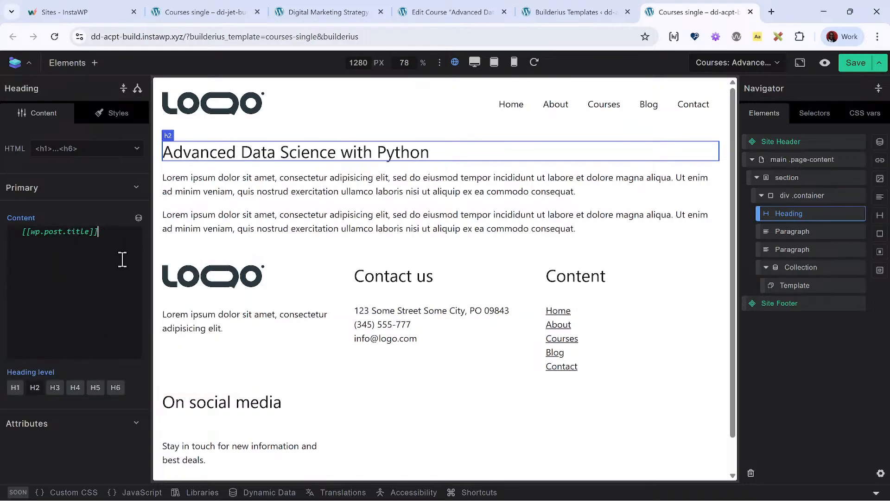
left_click(16, 389)
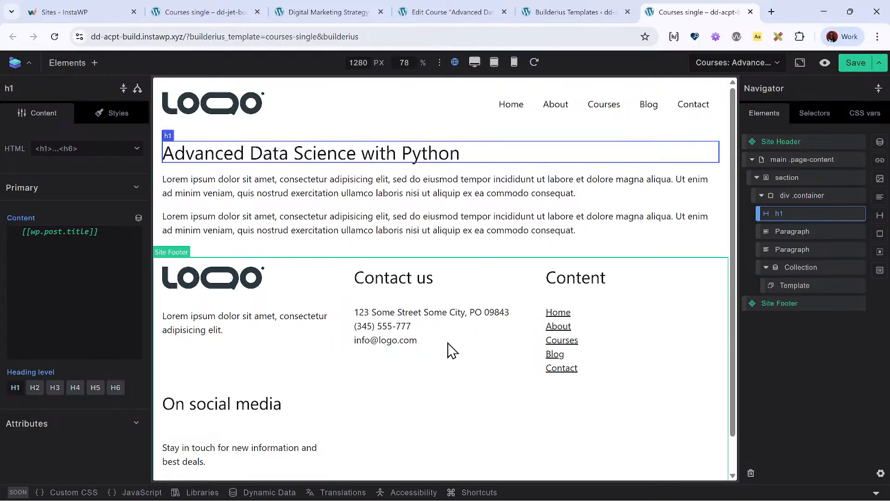
- Clear the first paragraph's placeholder text and browse the available dynamic data tags for its content
left_click(791, 234)
triple_click(95, 314)
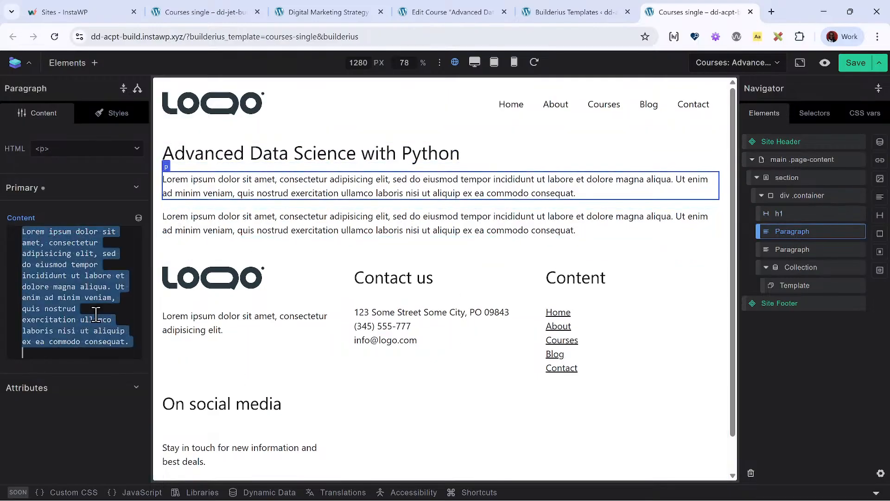
key("BackSpace")
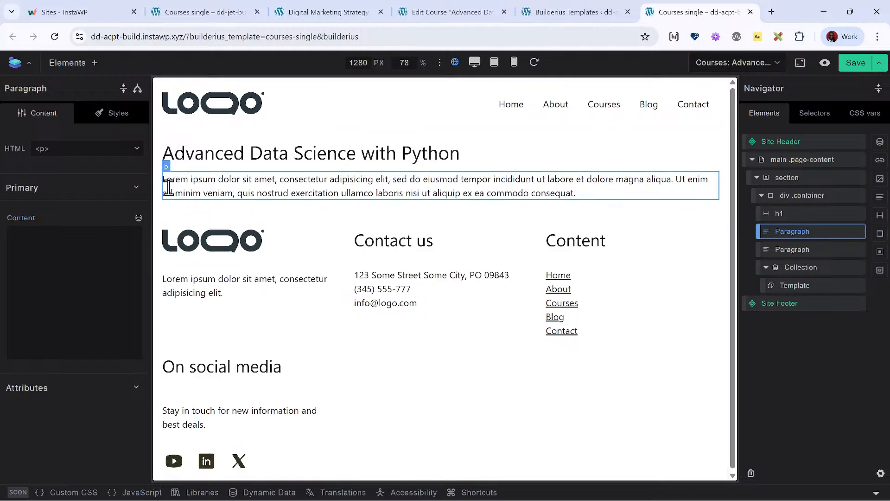
left_click(138, 217)
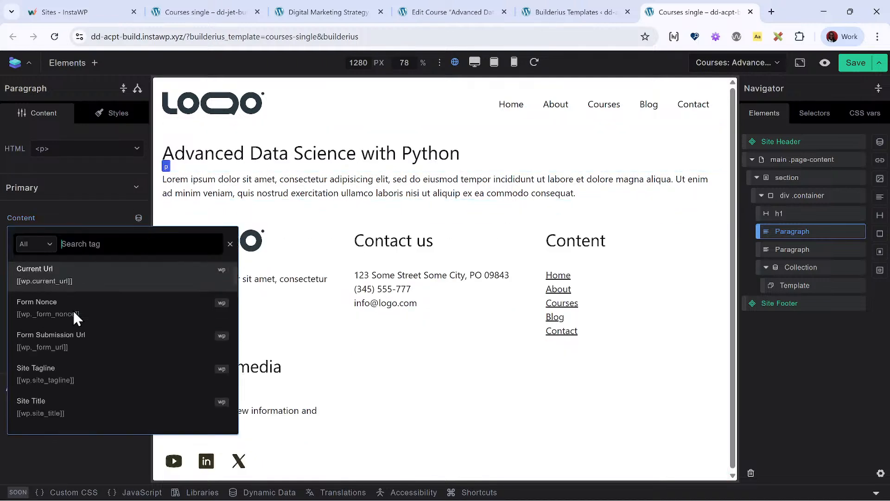
scroll(73, 309, "down", 10)
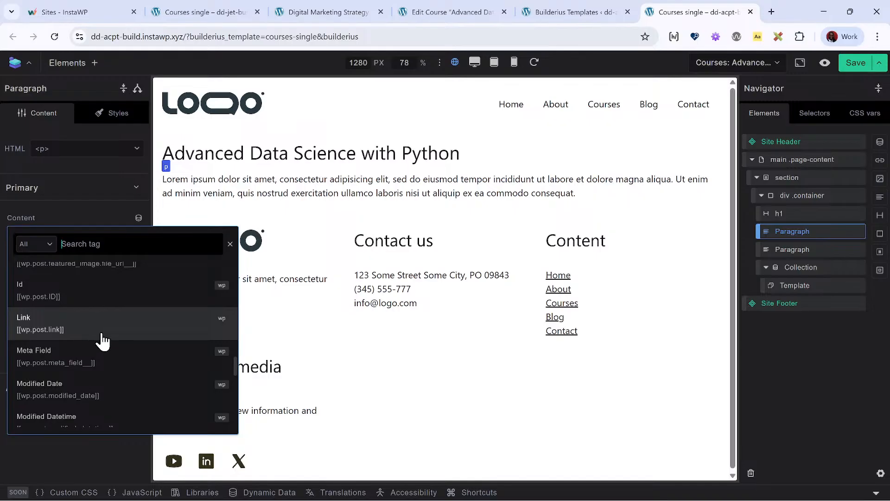
scroll(100, 342, "down", 6)
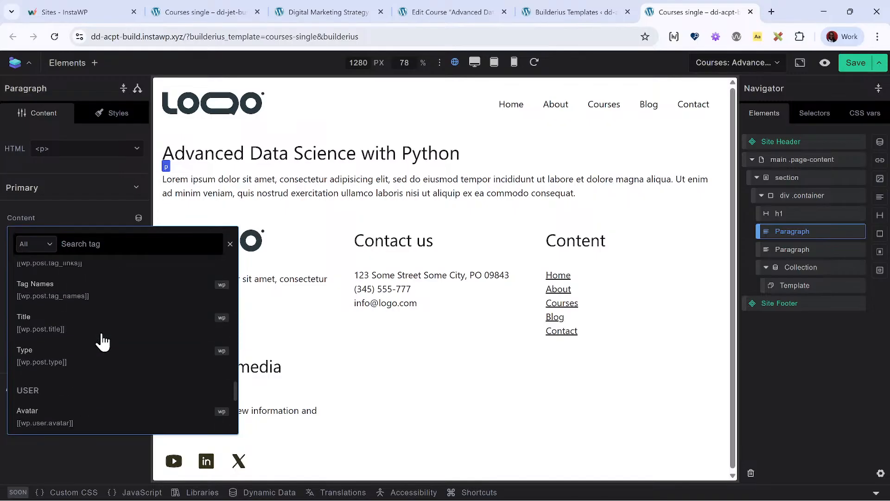
- Open the Digital Marketing Strategy course for editing and examine its course fields down to the Course Outline repeater
left_click(573, 14)
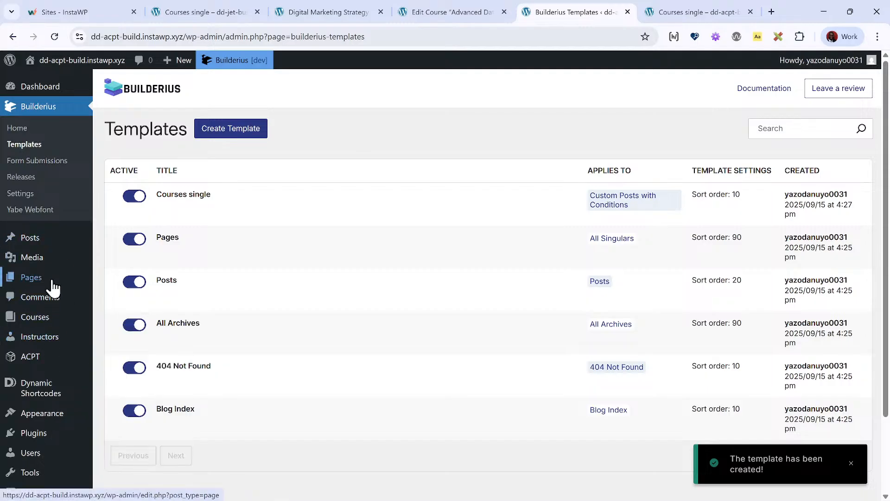
left_click(55, 318)
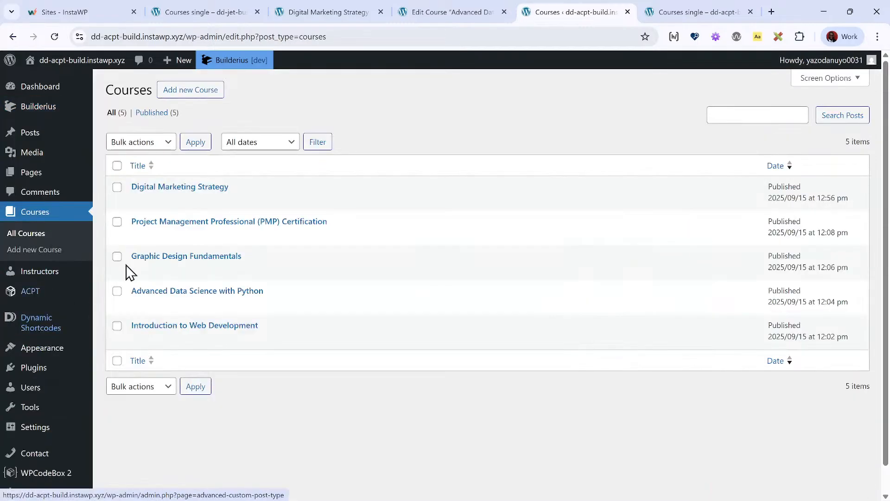
left_click(215, 190)
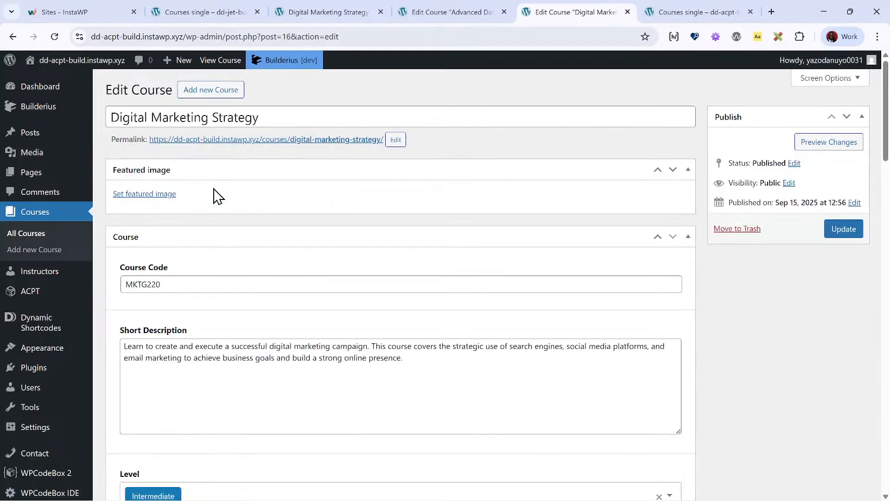
scroll(204, 202, "down", 3)
scroll(205, 202, "down", 4)
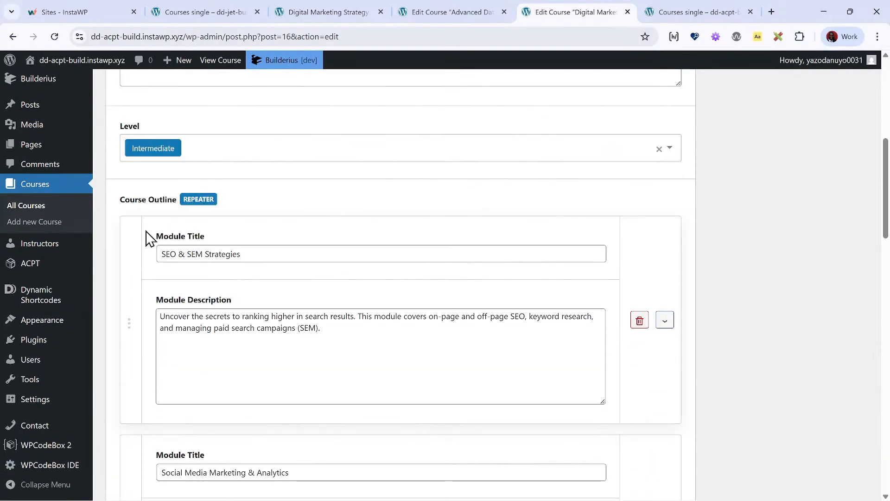
- Open ACPT's field groups in a new browser tab and switch to it
mouse_move(81, 263)
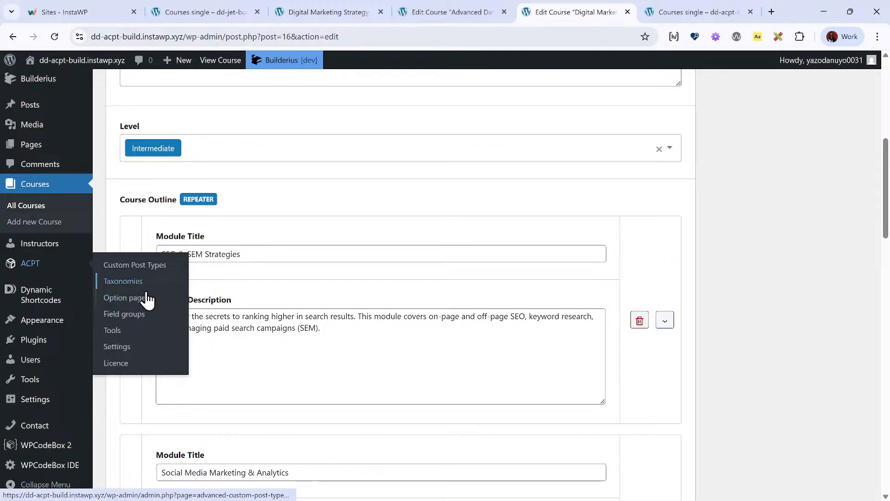
right_click(145, 318)
left_click(212, 143)
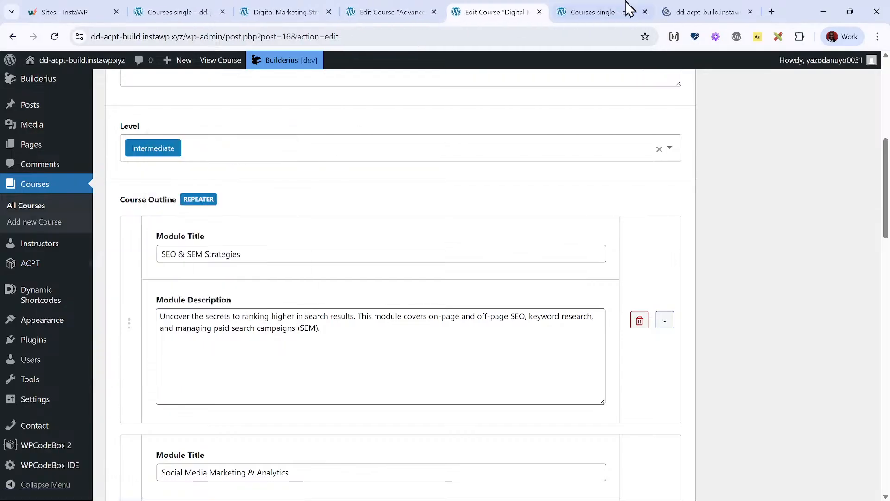
left_click(713, 10)
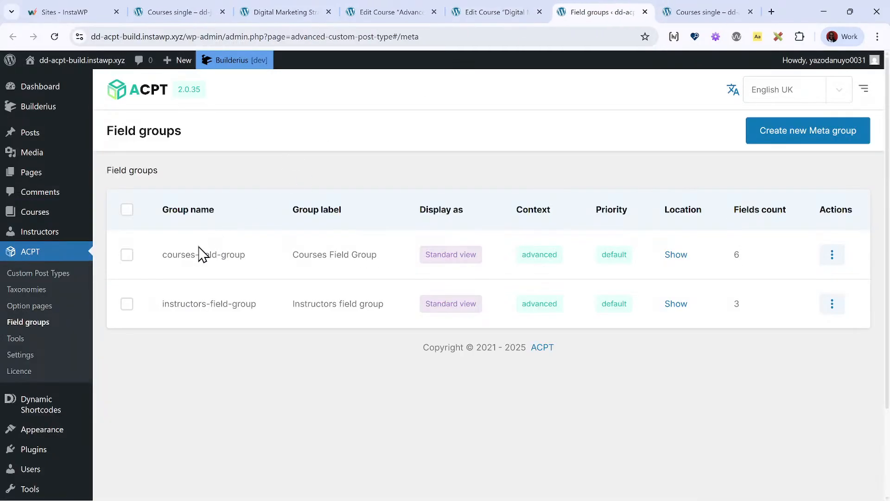
- Open the courses-field-group for editing and examine its meta box name and field slugs
left_click(836, 254)
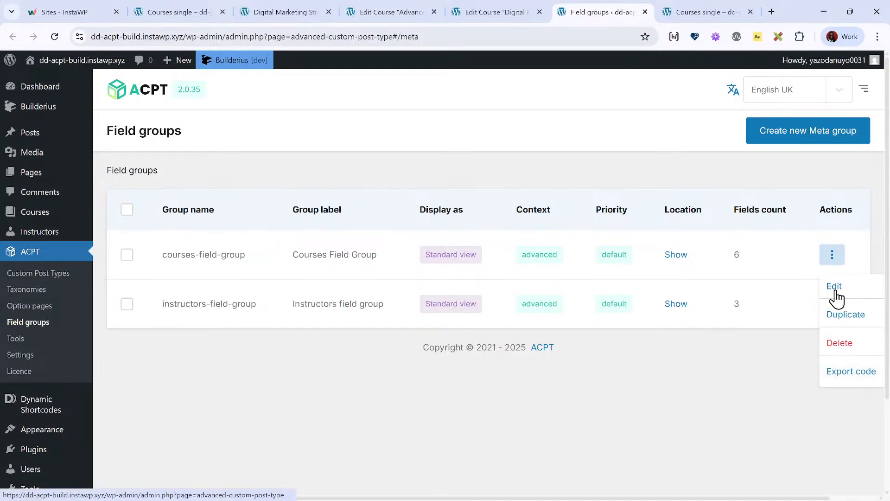
left_click(831, 279)
scroll(332, 286, "down", 2)
scroll(332, 286, "down", 1)
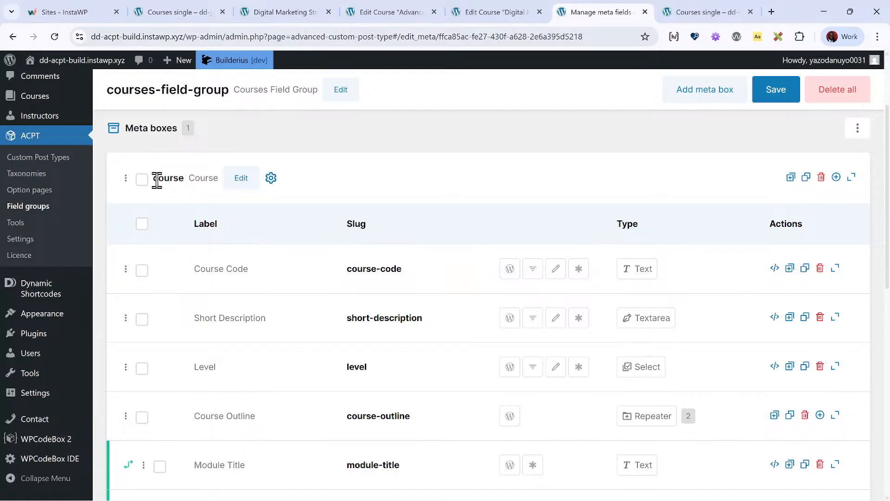
scroll(213, 234, "down", 10)
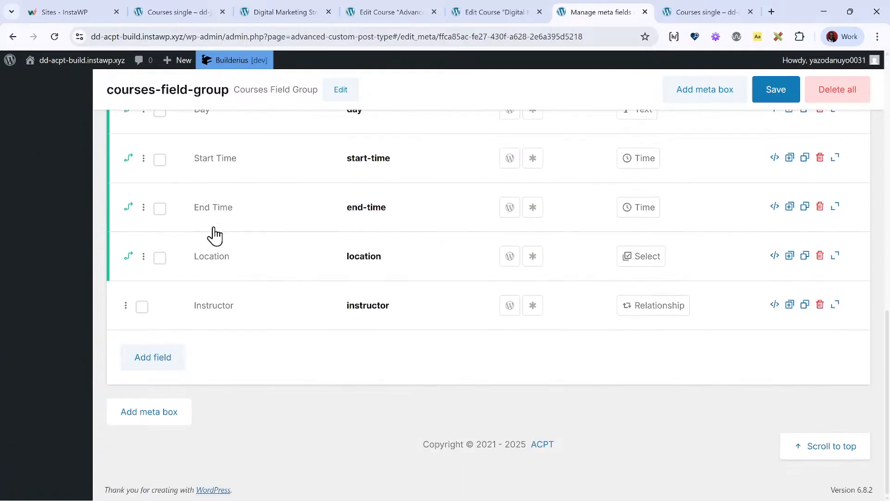
scroll(215, 234, "up", 9)
scroll(214, 234, "up", 1)
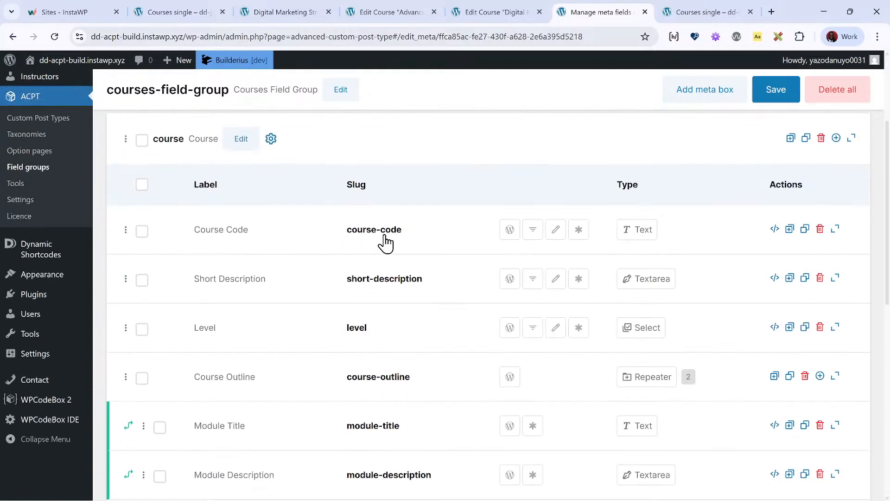
- Return to the Courses single template and search the first paragraph's dynamic tags for "course" and "cod"
left_click(496, 12)
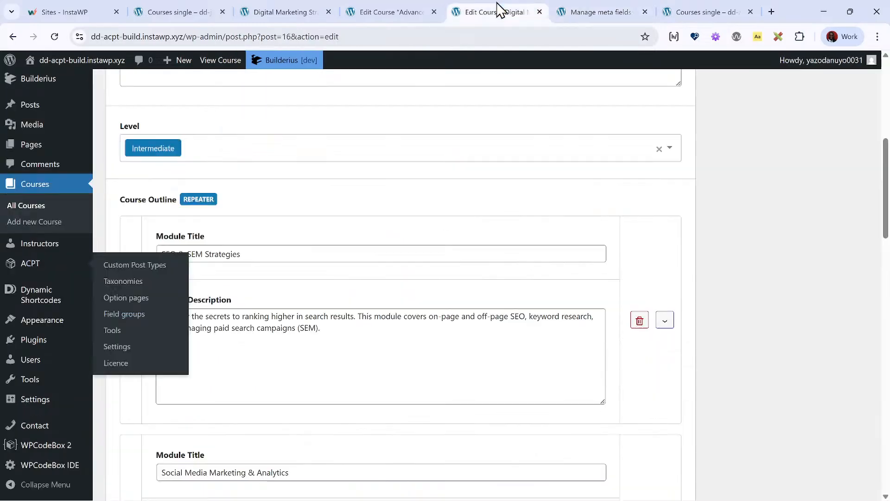
left_click(400, 7)
left_click(724, 12)
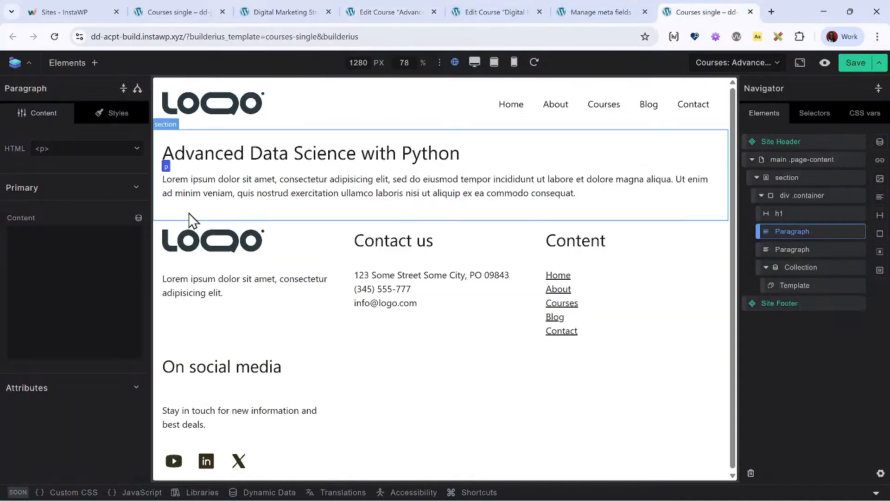
left_click(138, 218)
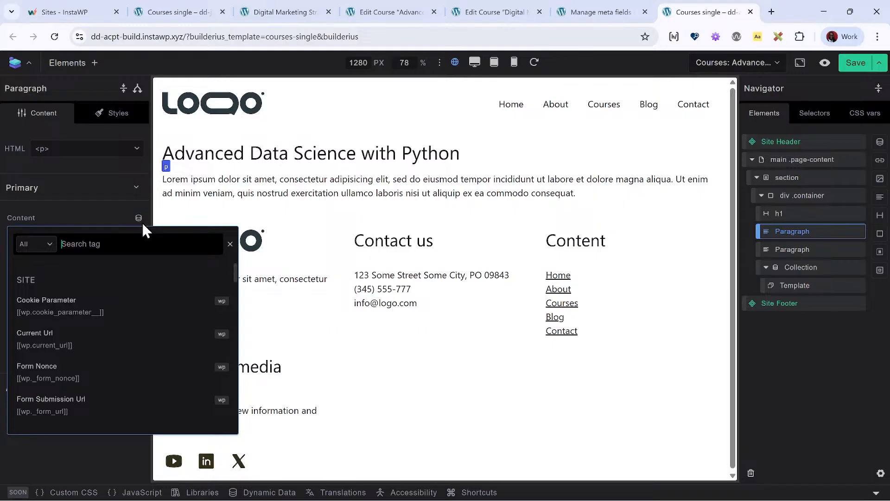
type("course")
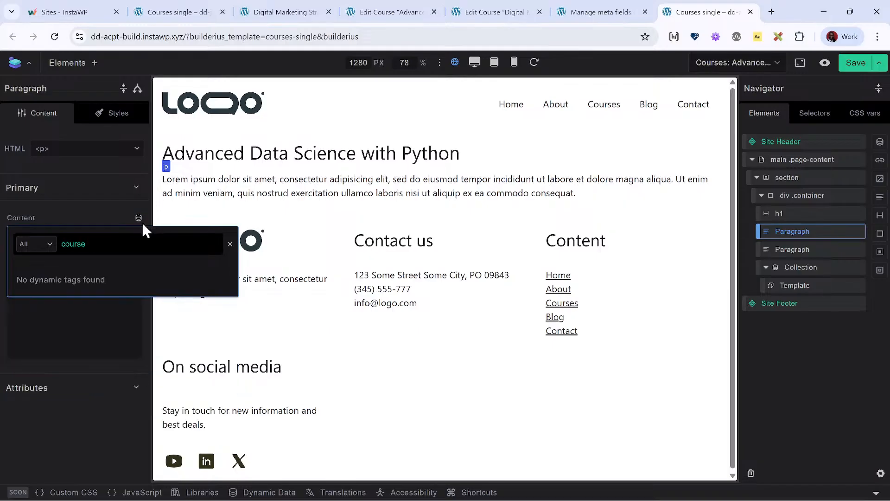
key("BackSpace")
key("BackSpace")
key("BackSpace")
key("BackSpace")
key("BackSpace")
key("BackSpace")
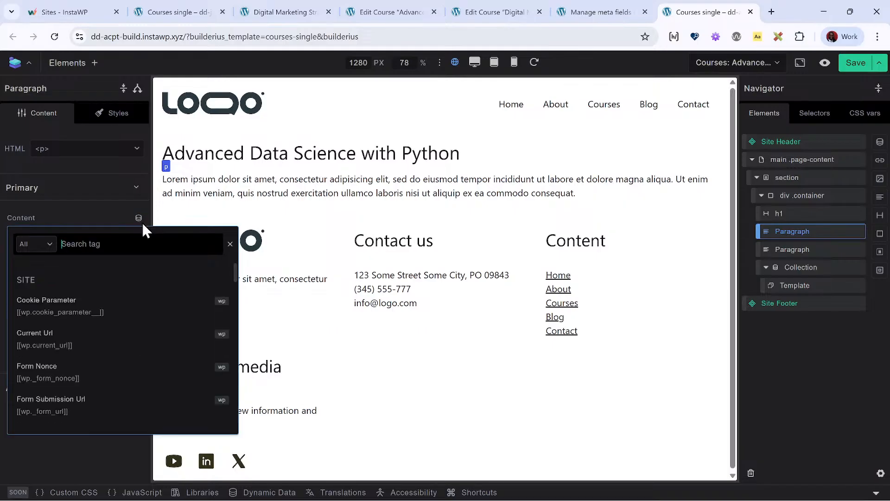
type("meta")
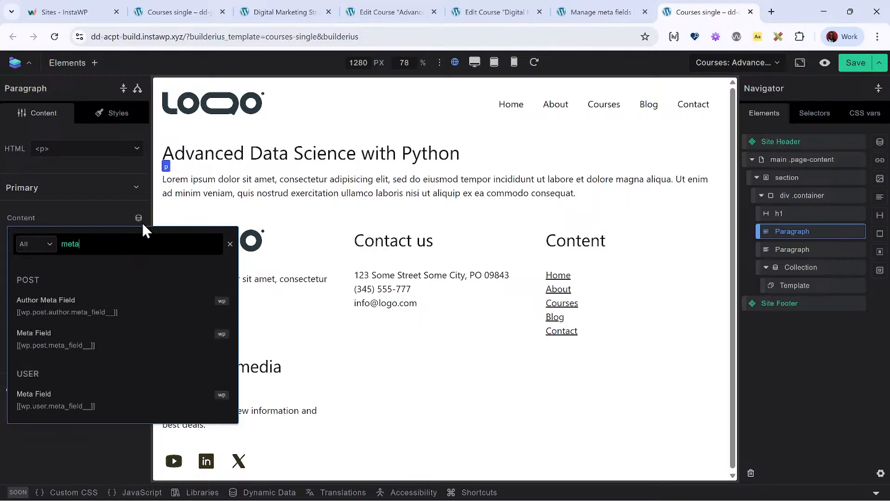
left_click(29, 338)
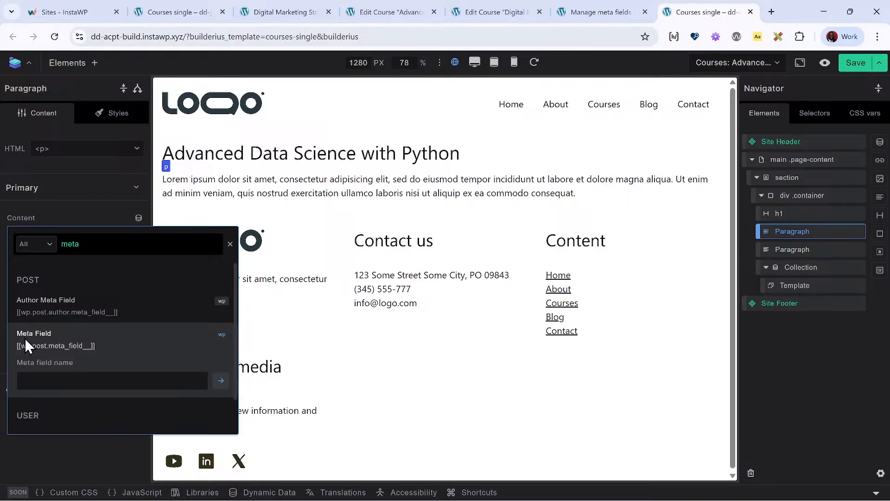
left_click(56, 379)
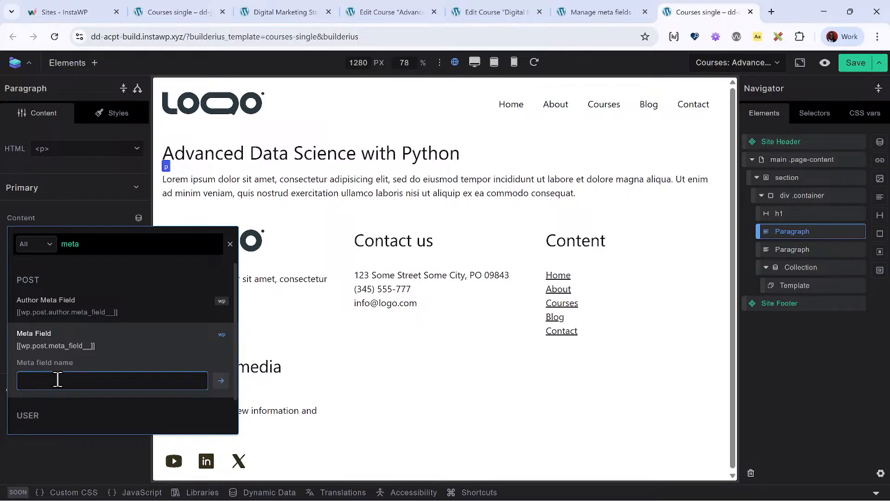
type("ourse_")
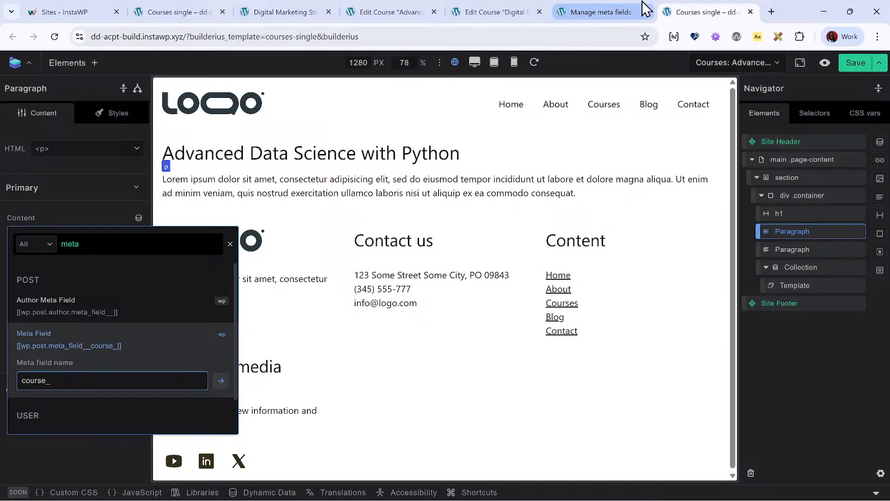
- Check the Course Code slug in the ACPT field group and insert a post Meta Field tag named course_course-code into the first paragraph
left_click(594, 13)
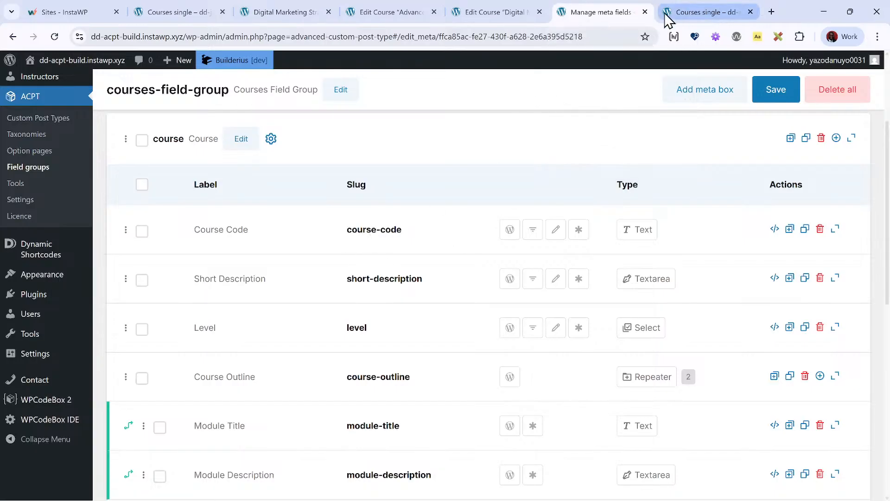
left_click(701, 11)
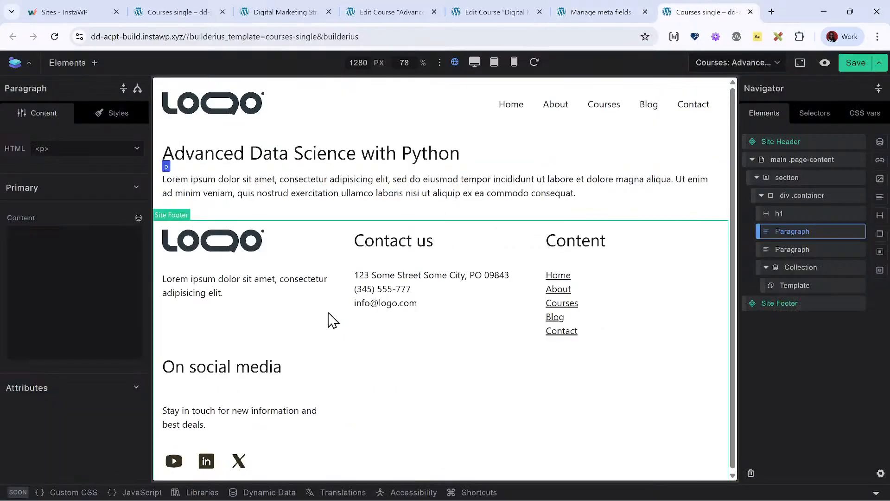
left_click(138, 218)
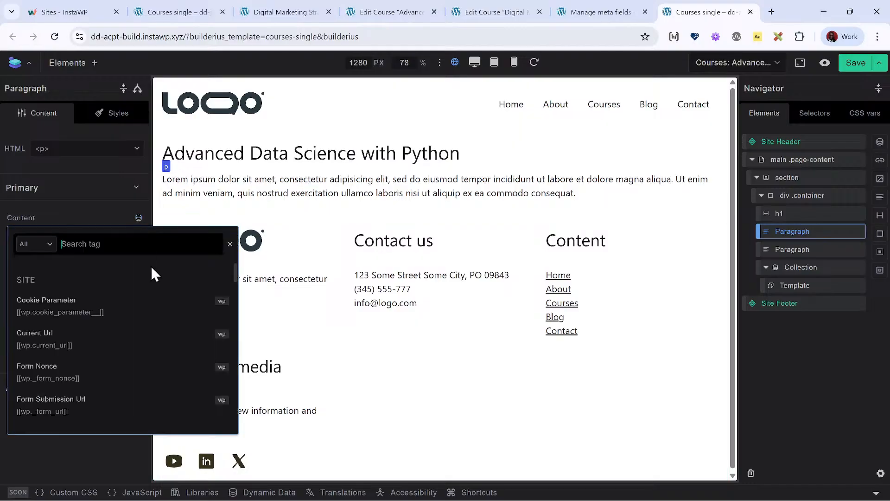
type("metaf")
key("BackSpace")
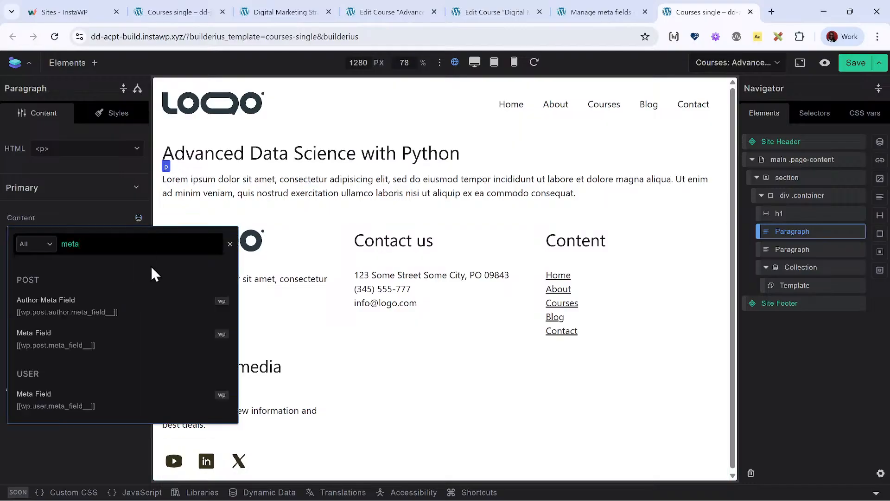
left_click(89, 354)
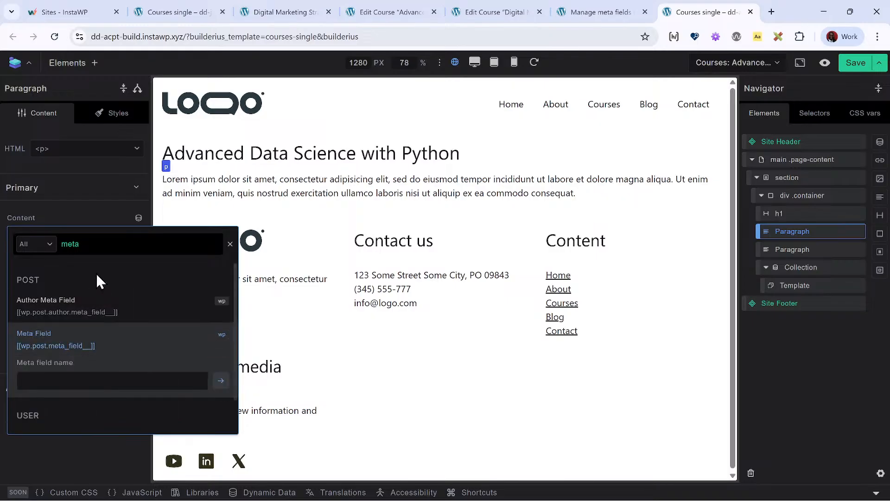
left_click(101, 380)
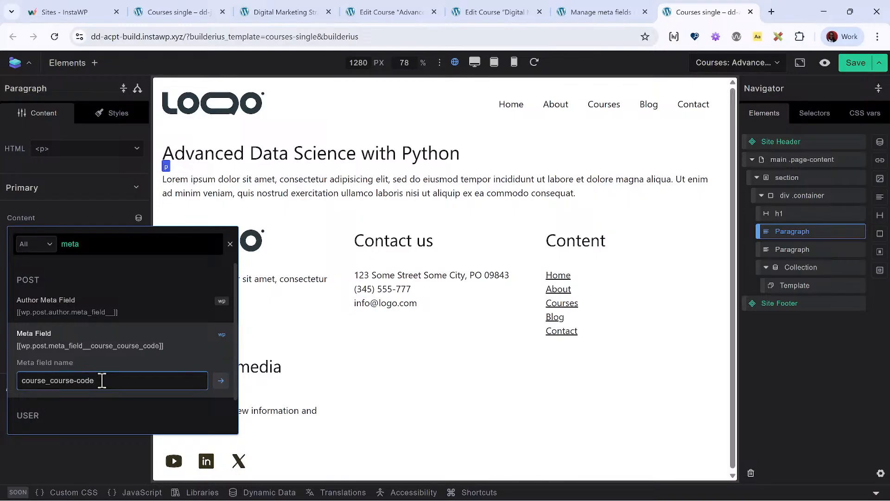
key("Return")
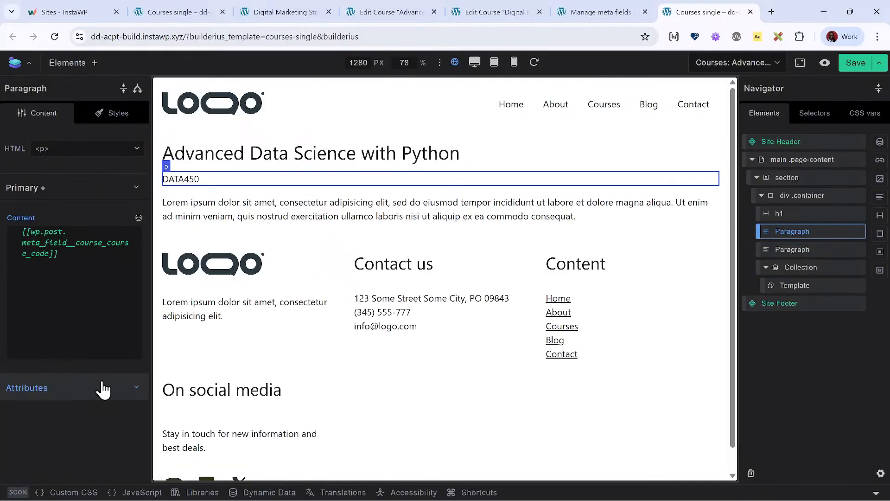
- Compare the inserted tag with the meta box name and field slugs in the ACPT courses field group, and return to the template
left_click(44, 262)
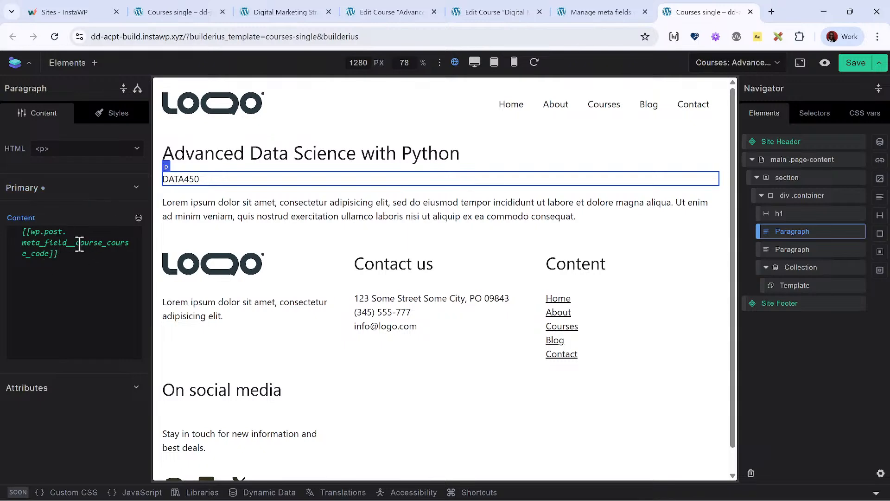
left_click(591, 11)
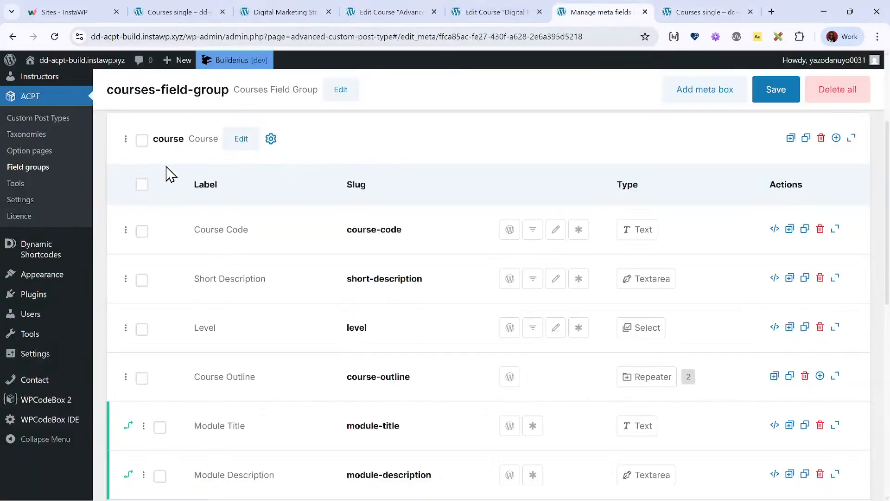
scroll(171, 177, "up", 3)
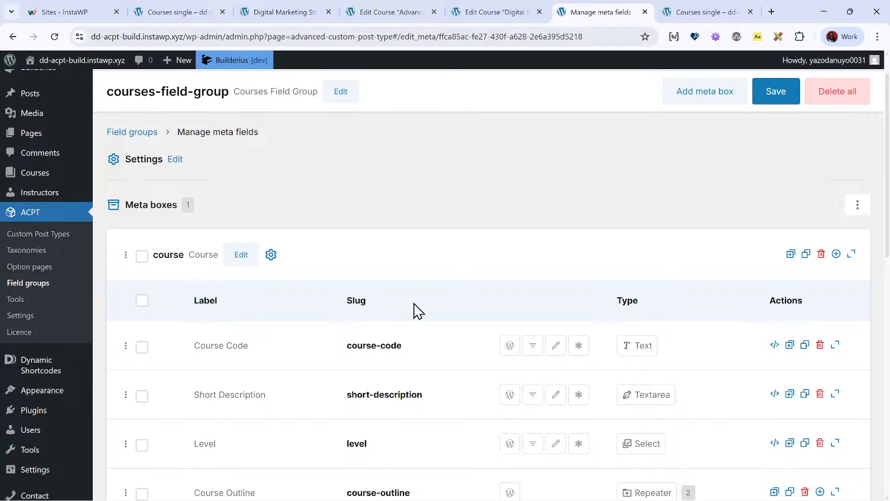
scroll(414, 311, "down", 3)
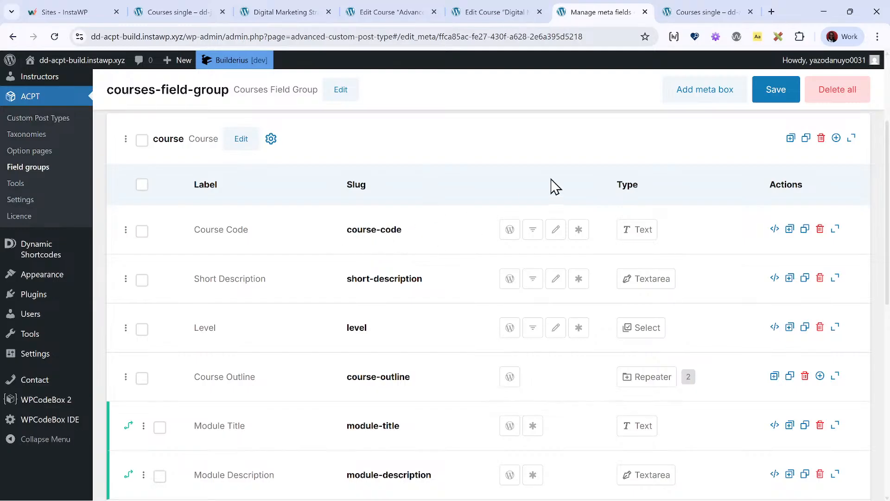
scroll(510, 221, "down", 1)
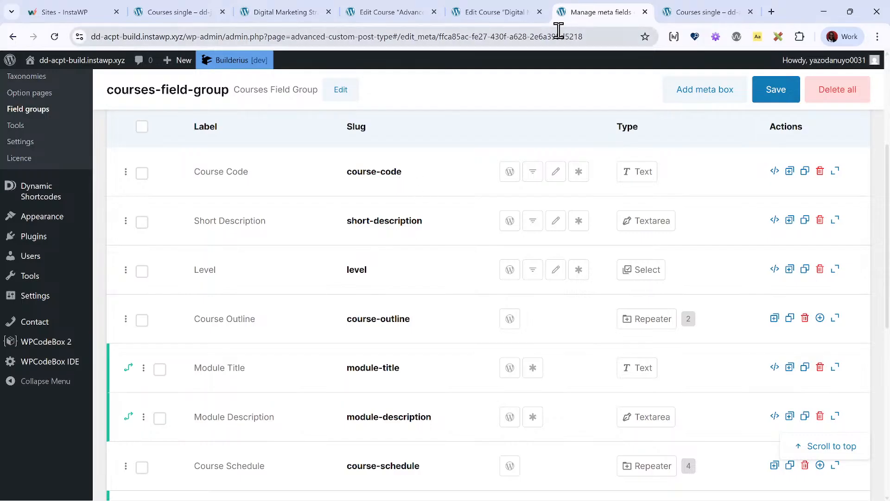
left_click(505, 13)
left_click(697, 12)
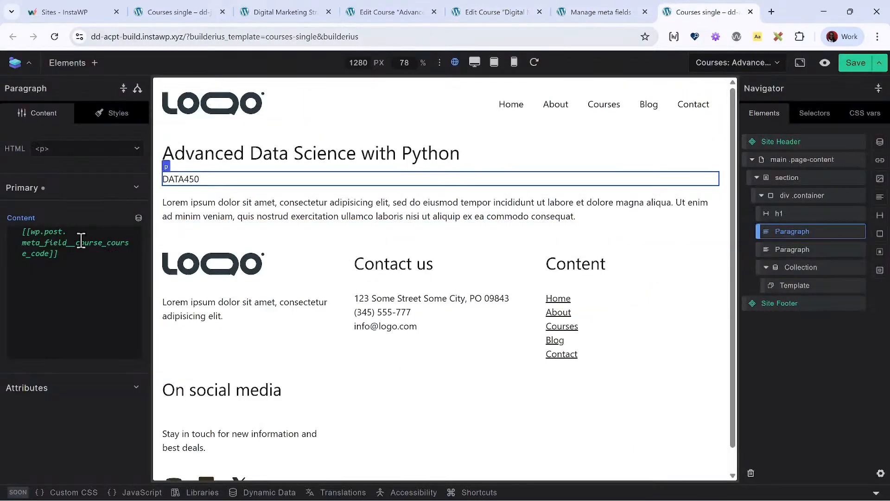
- Replace the second paragraph's placeholder text with the post Meta Field tag [[wp.post.meta_field__course_course_description]]
left_click(278, 213)
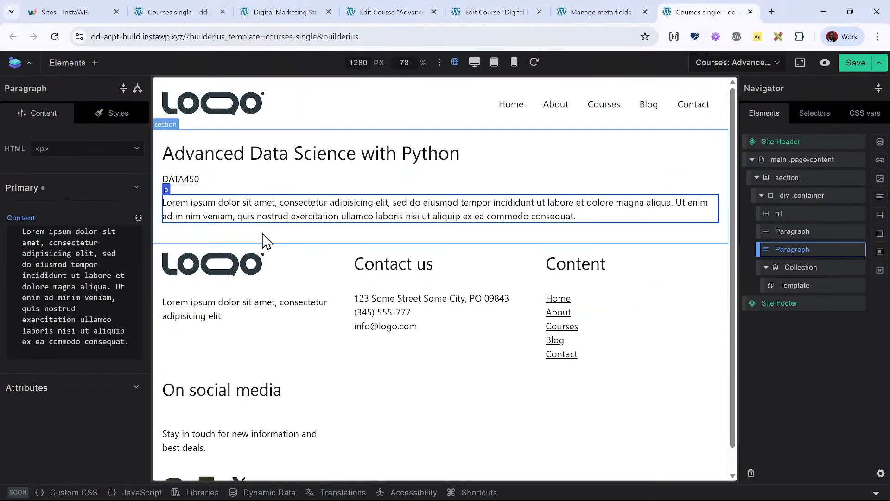
left_click(69, 290)
key("ctrl+a")
key("BackSpace")
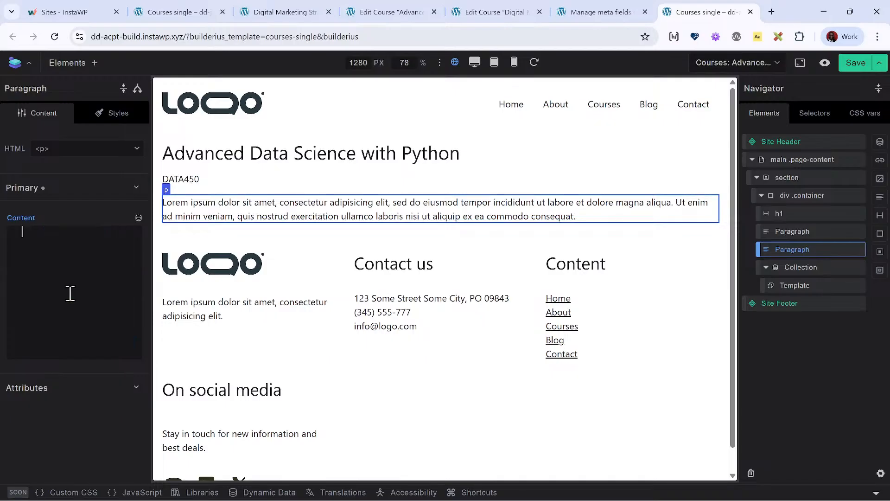
left_click(138, 218)
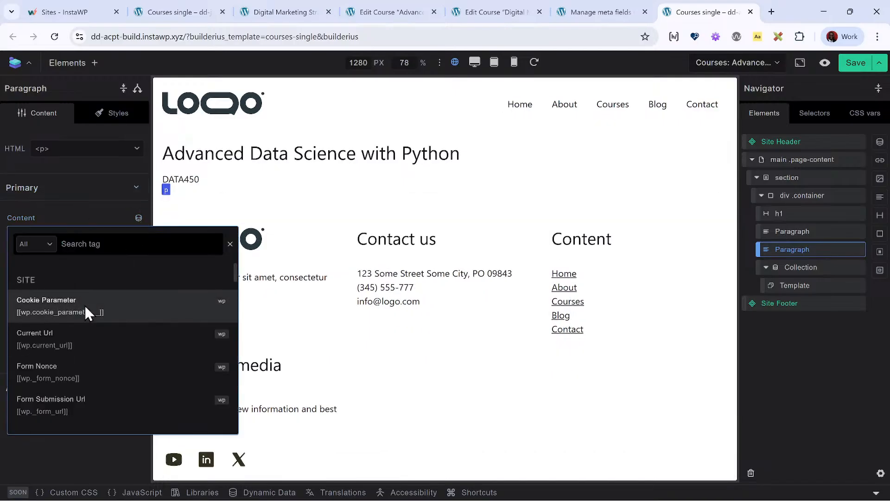
type("meta fi")
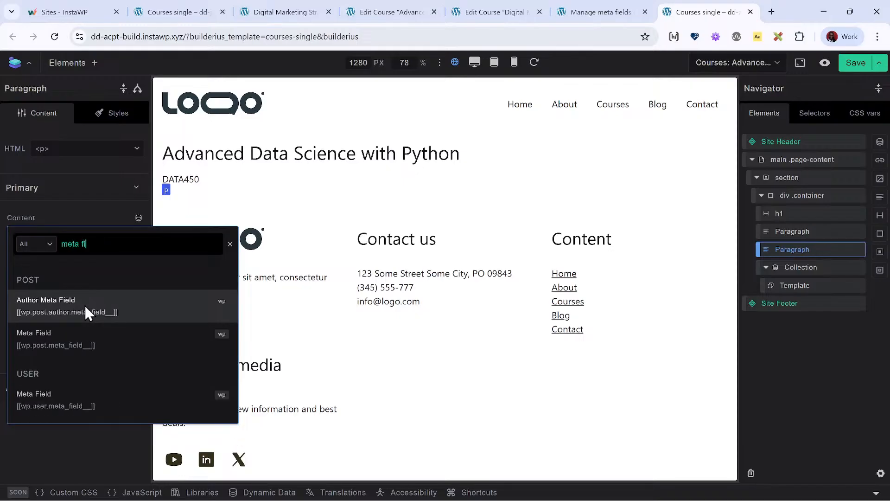
left_click(78, 330)
left_click(78, 379)
type("course_course_")
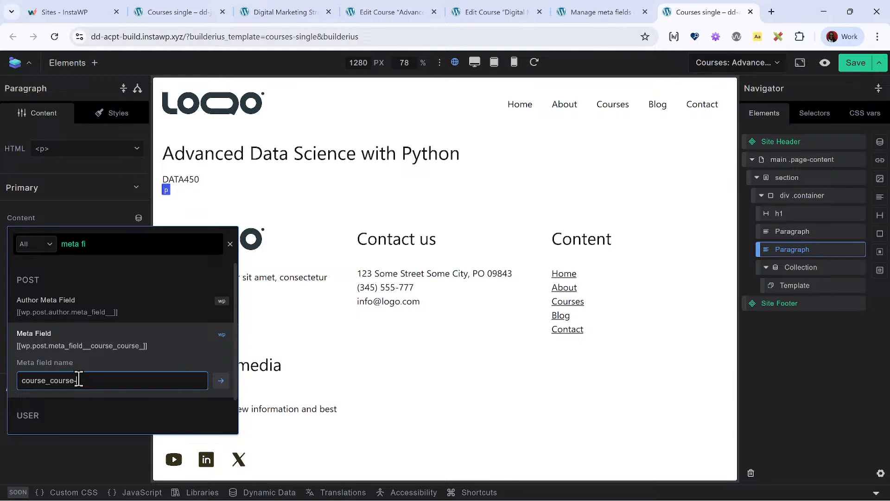
type("description")
key("Return")
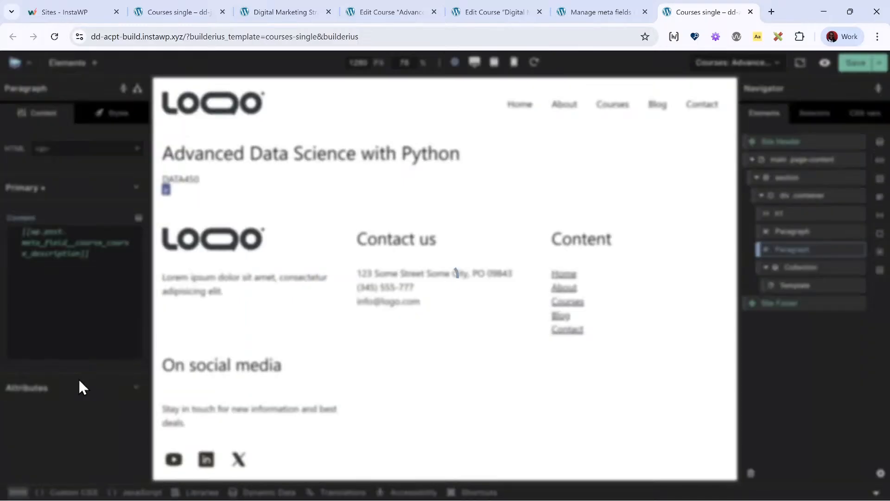
- Check the description field's slug in ACPT and replace the second "course_" in the second paragraph's tag with "short_"
left_click(575, 12)
left_click(694, 13)
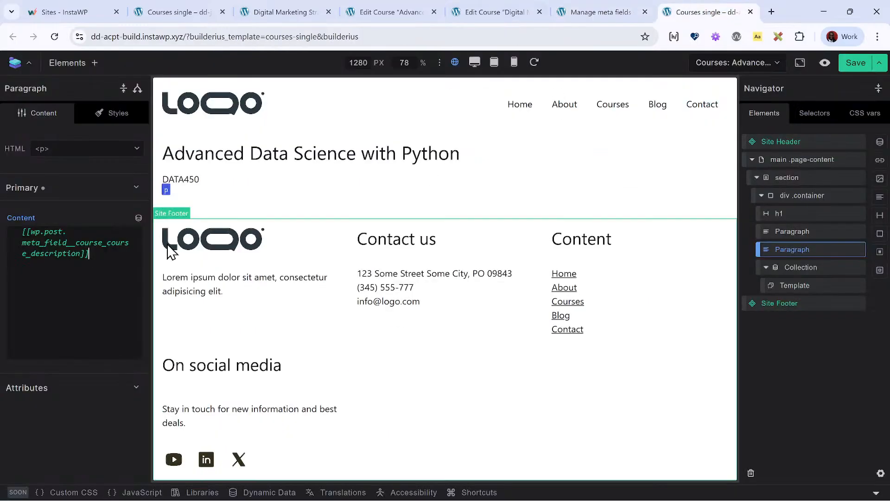
left_click(127, 243)
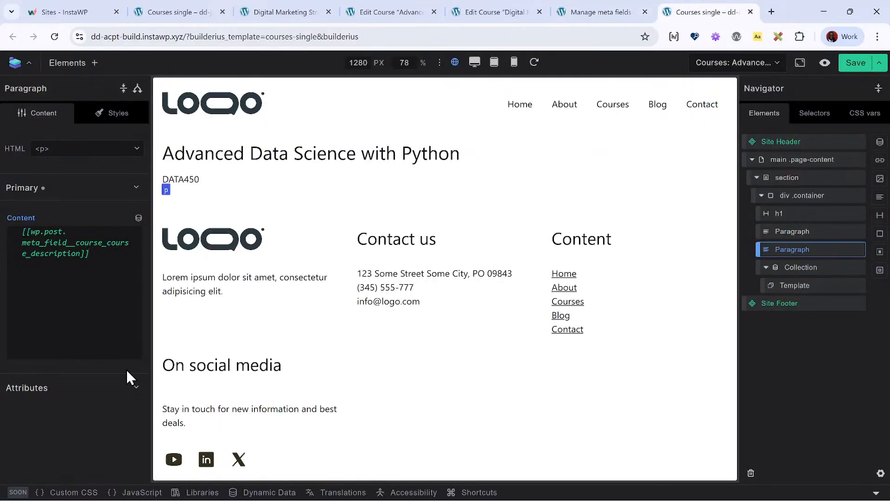
key("BackSpace")
key("BackSpace")
key("BackSpace")
key("BackSpace")
key("BackSpace")
key("BackSpace")
key("BackSpace")
type("short_")
left_click(312, 198)
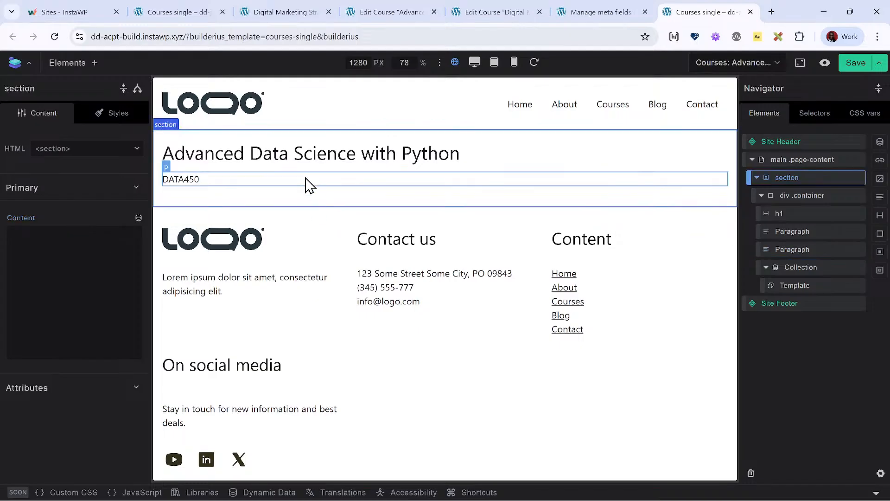
- Check the first paragraph's course code tag and clear the short description tag from the second paragraph
left_click(305, 185)
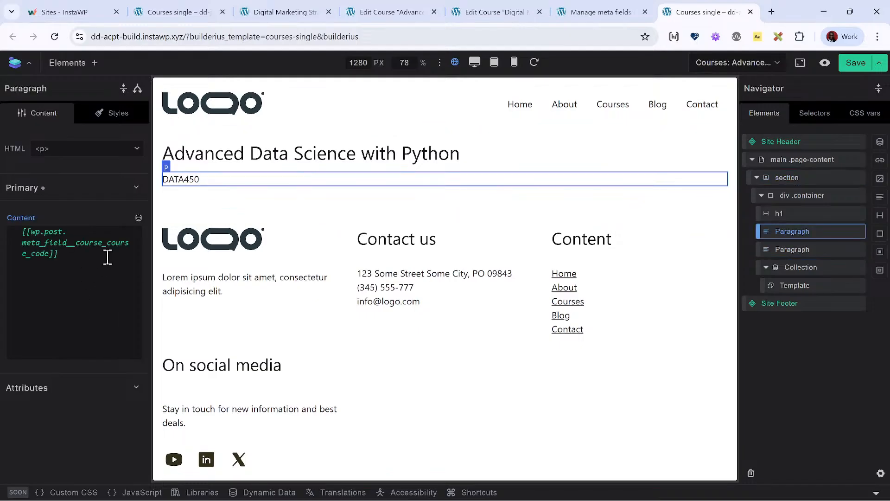
left_click(246, 201)
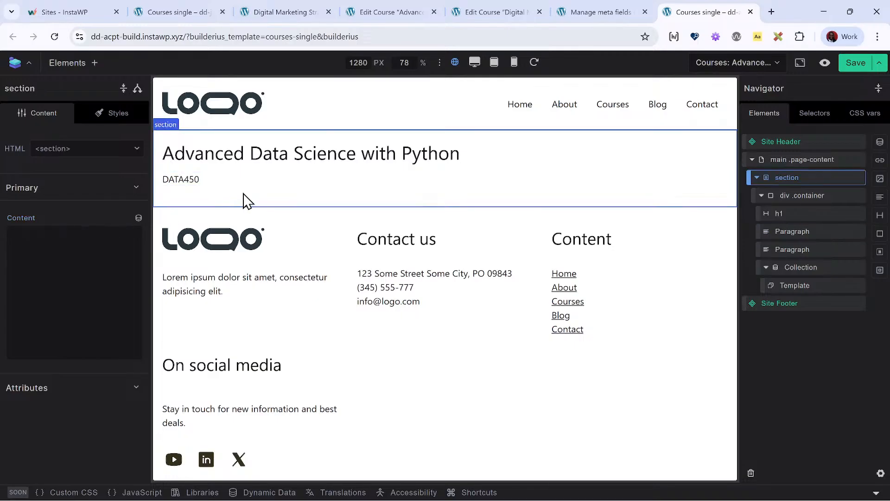
left_click(821, 252)
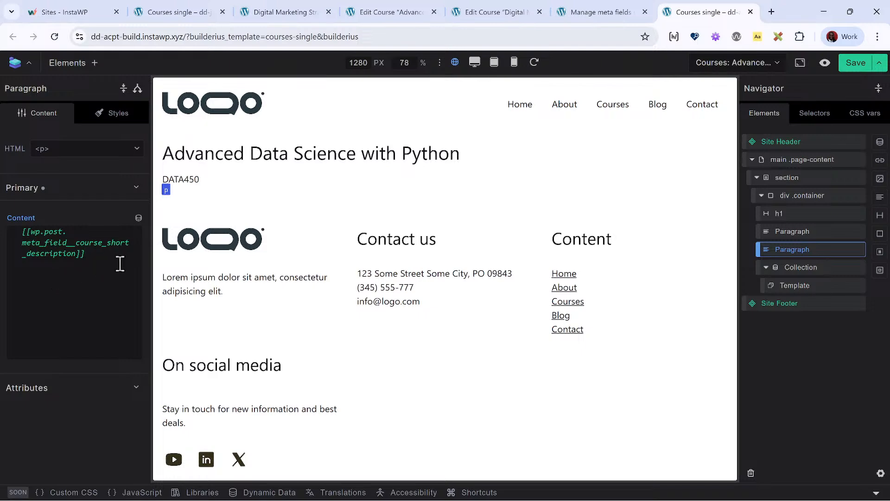
left_click_drag(119, 263, 13, 230)
key("BackSpace")
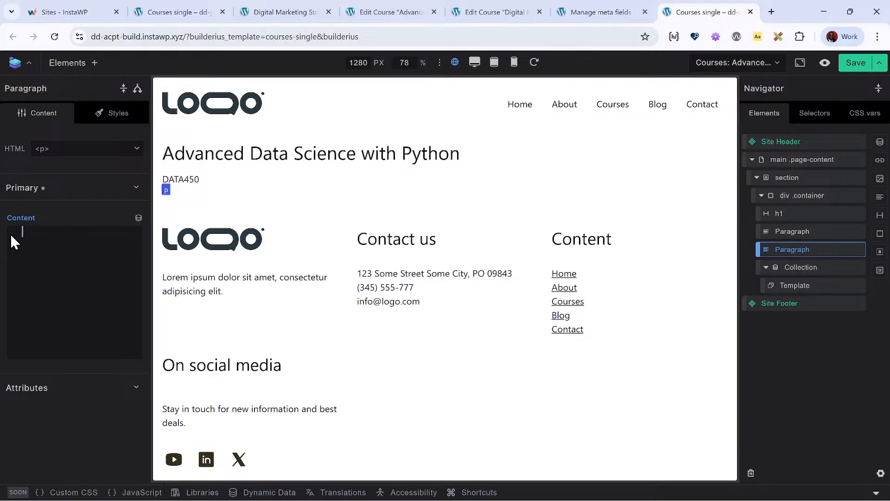
- Insert a post Meta Field tag named course_short-description into the second paragraph and save the template
left_click(139, 218)
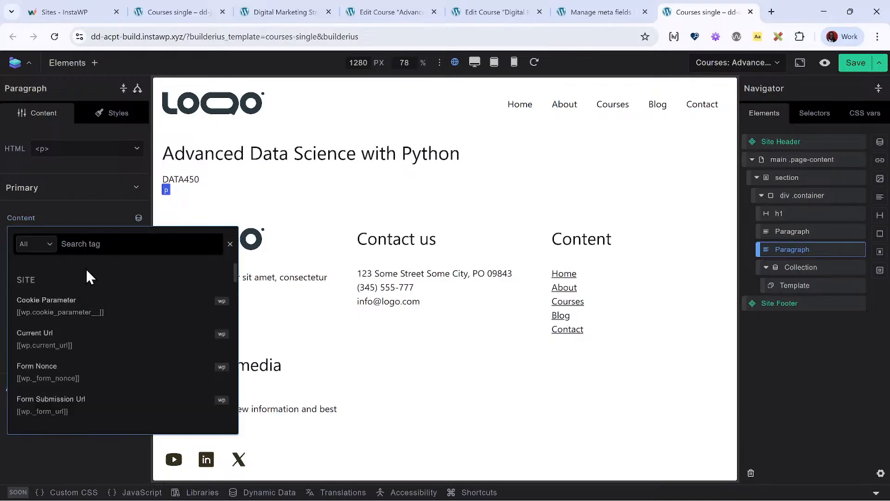
type("meta field")
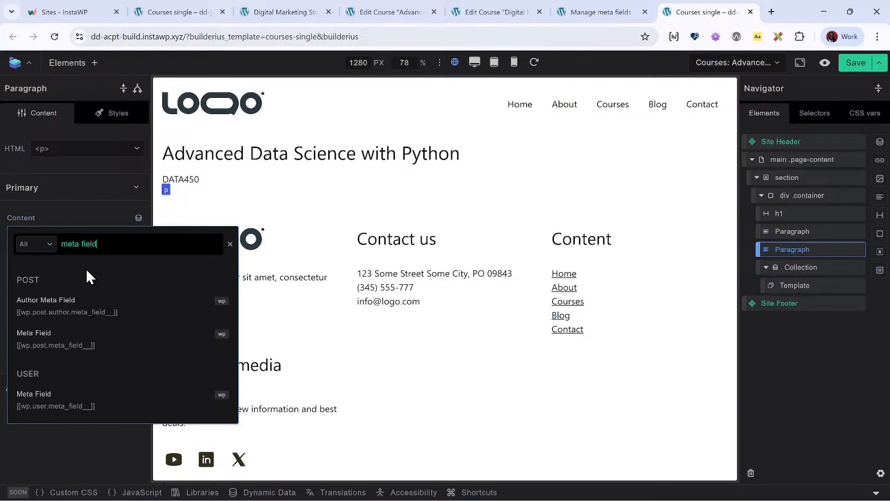
left_click(76, 339)
left_click(95, 380)
type("c")
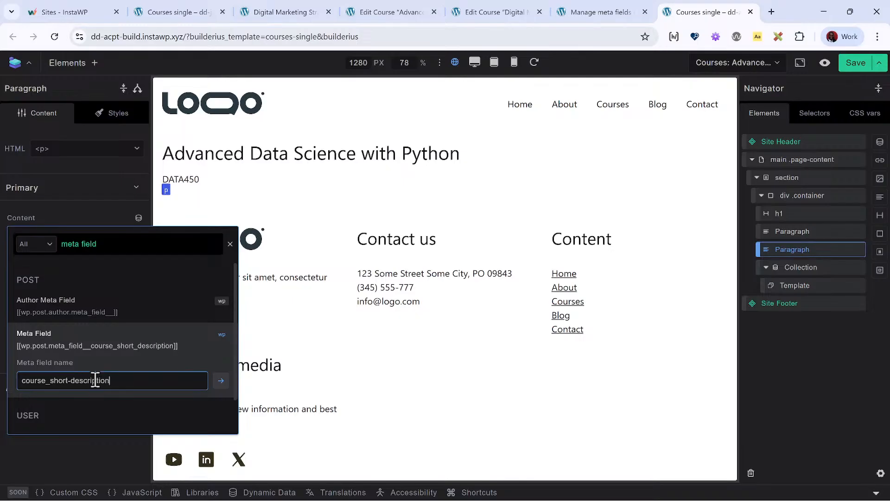
type("ourse_short_description")
key("Return")
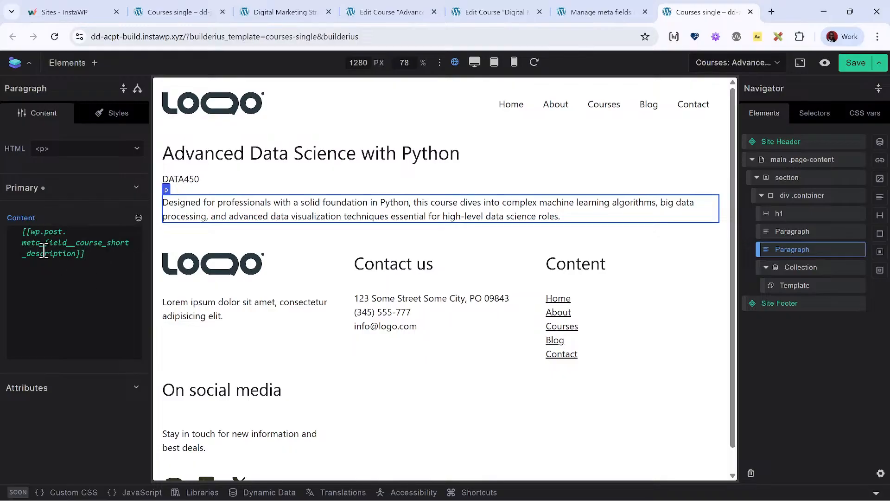
left_click(846, 69)
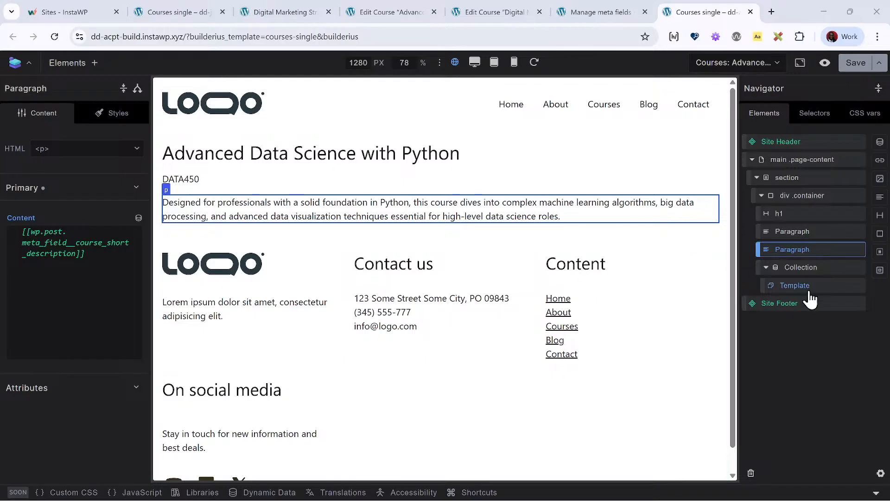
- Select the Collection element and create a dynamic data variable named acpt
left_click(813, 269)
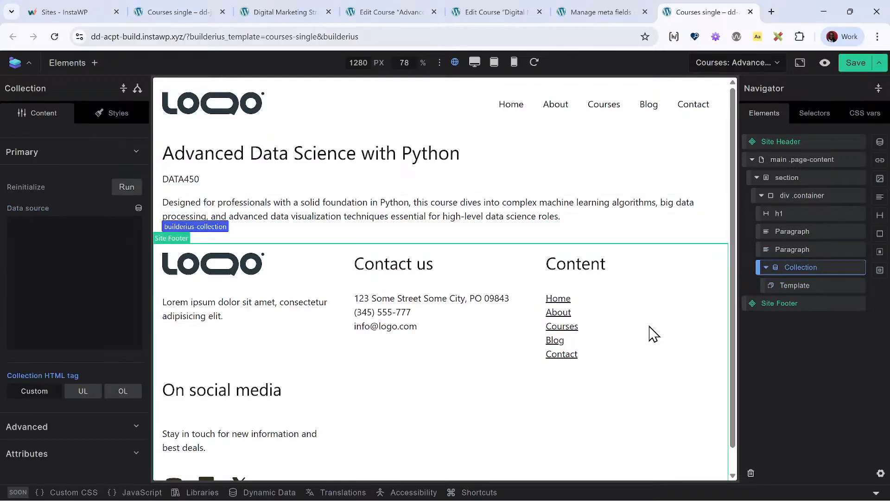
left_click(277, 492)
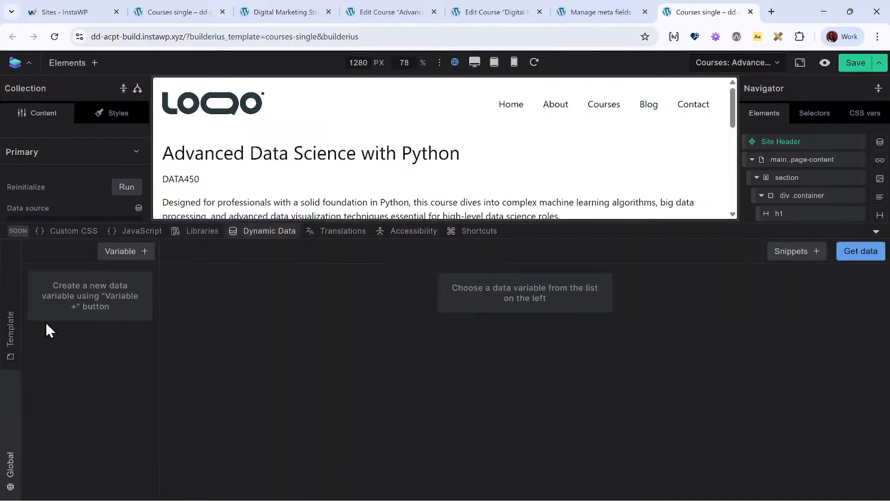
left_click(121, 253)
type("acpt")
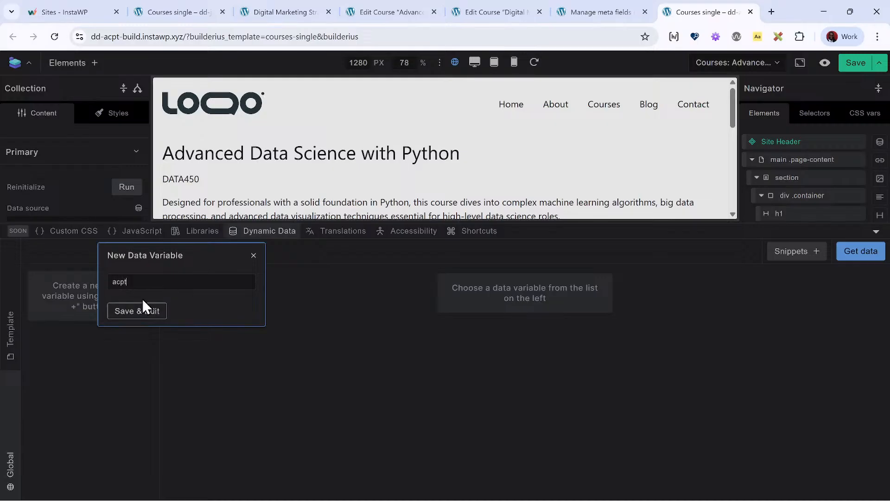
left_click(133, 311)
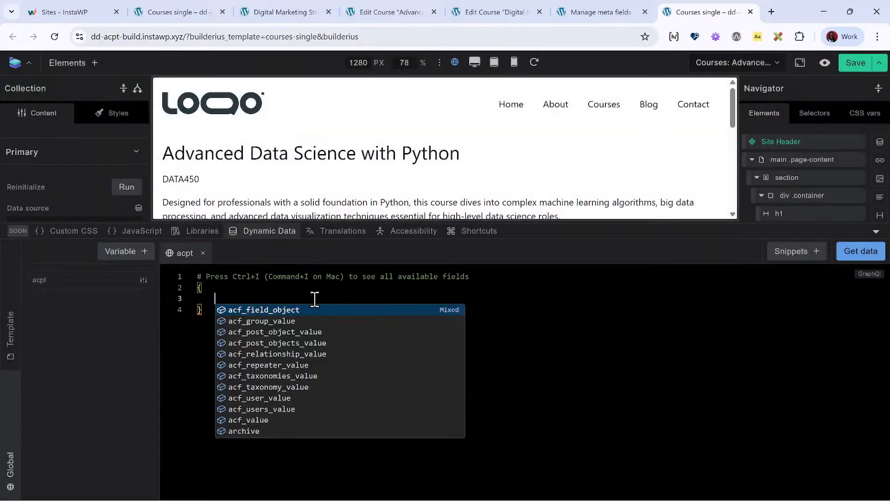
- Add a post block containing a meta_value field with an empty key argument to the acpt query
type("post")
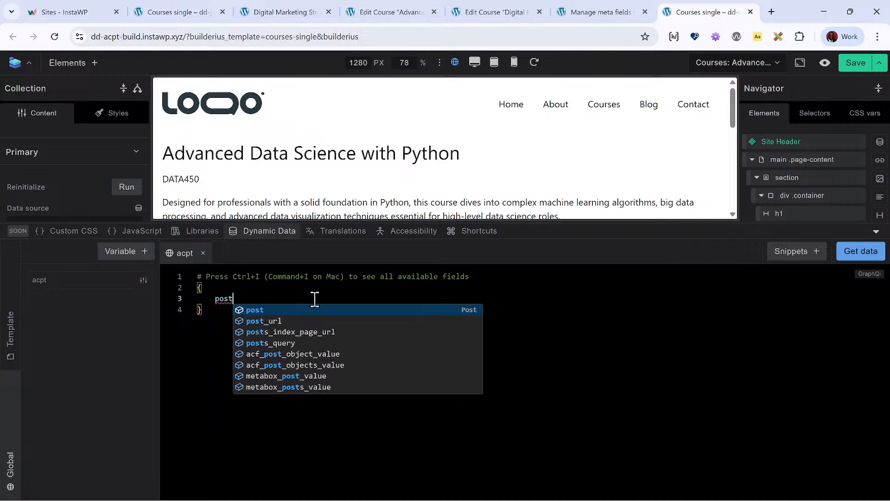
key("Return")
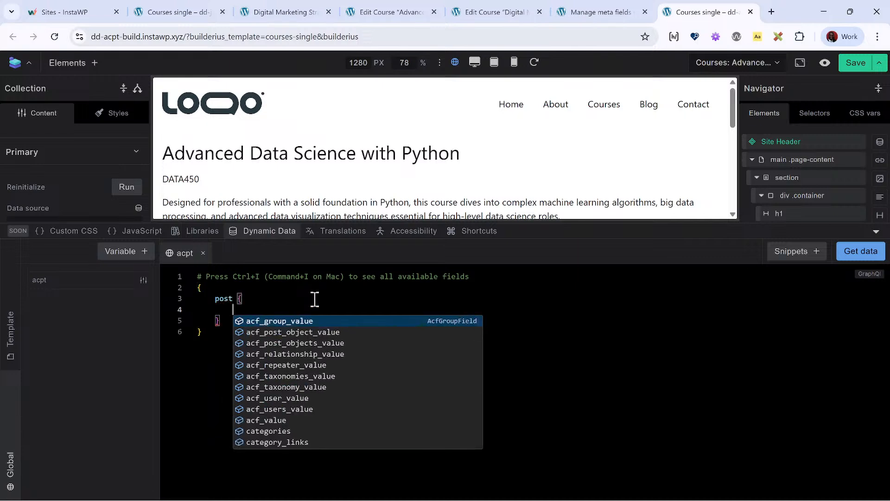
type("meta")
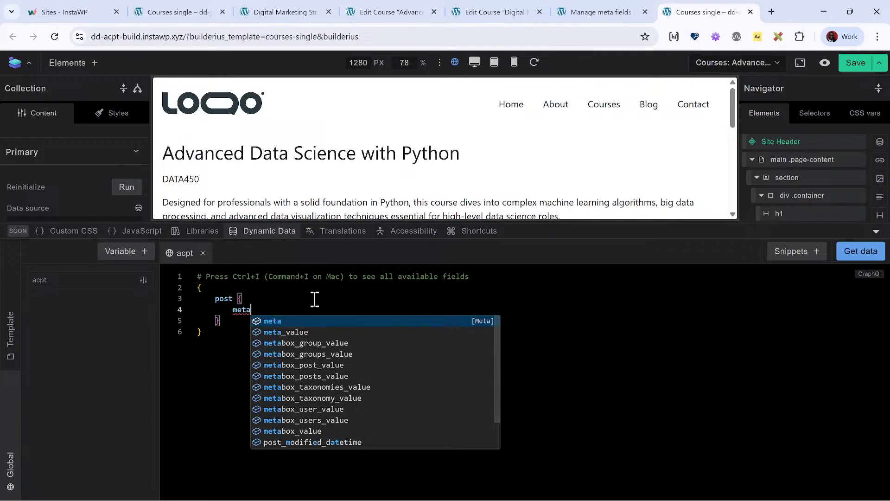
key("Down")
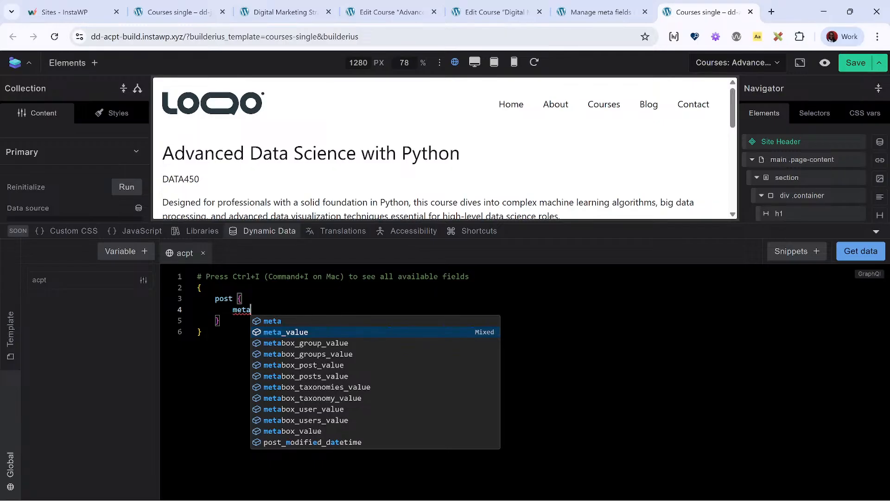
key("Escape")
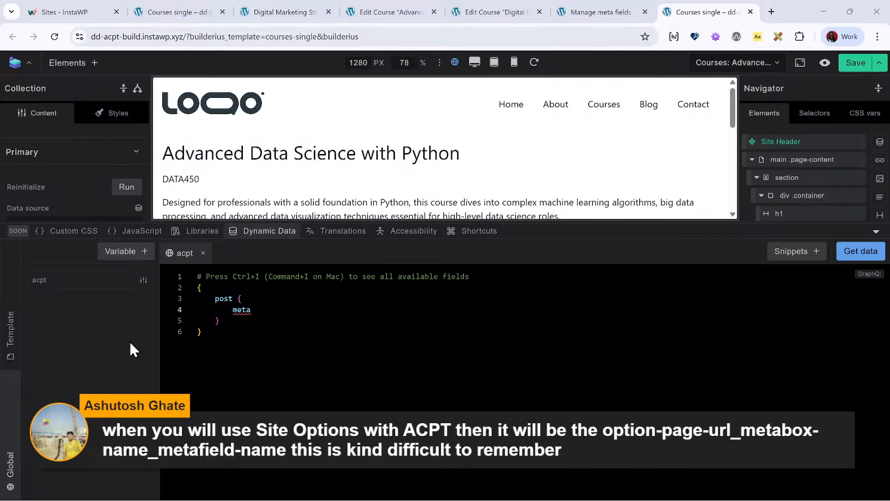
left_click(278, 306)
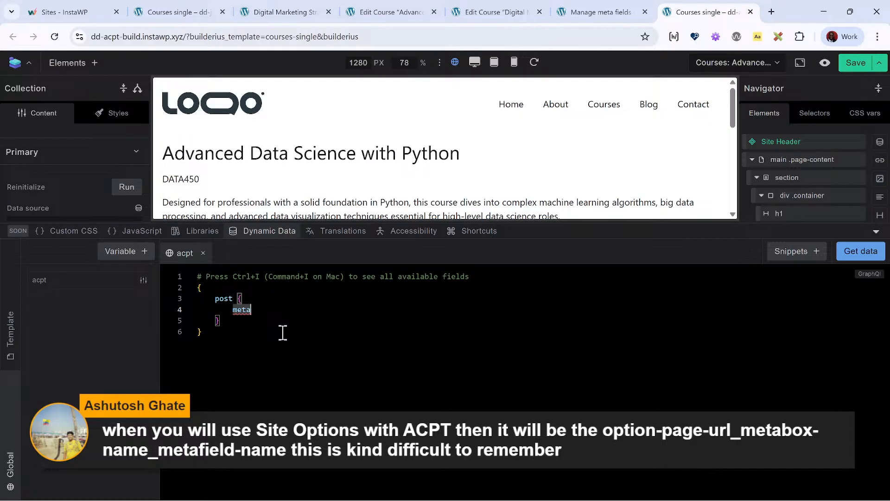
key("Up")
left_click(272, 313)
type("_")
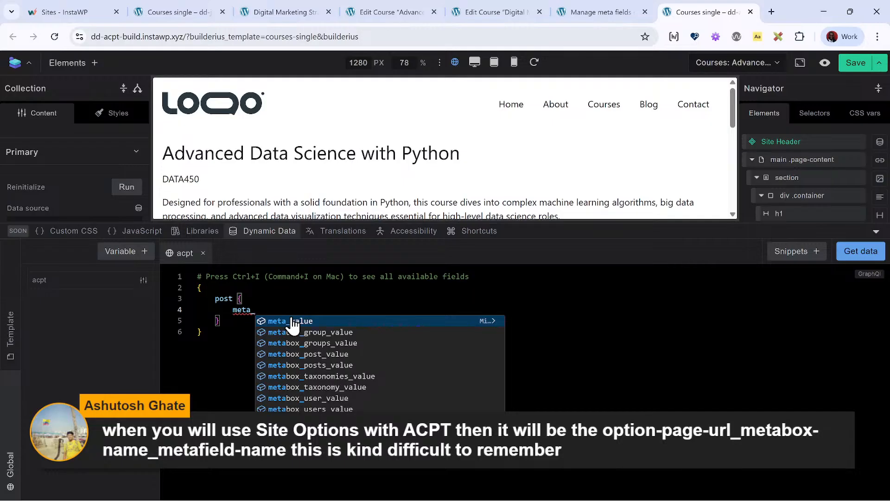
left_click(291, 321)
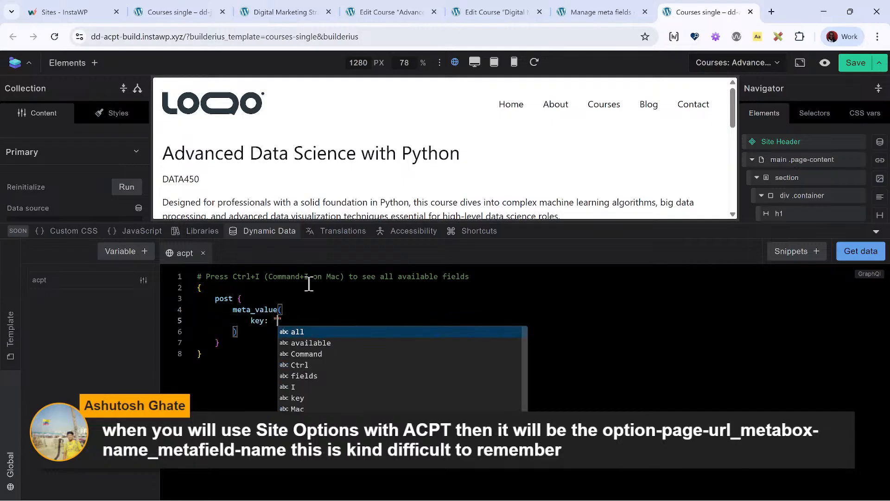
- Look up the Course Outline repeater's slug in the ACPT courses field group and return to the acpt query
left_click(594, 13)
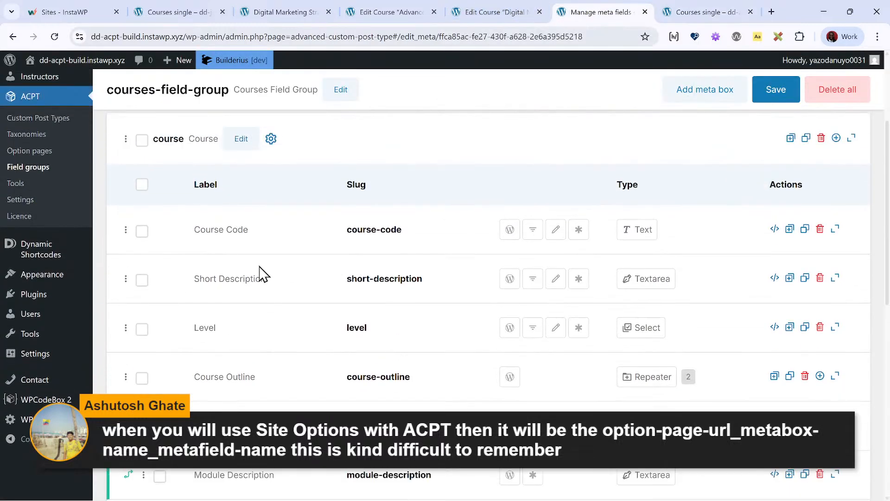
scroll(299, 292, "up", 3)
scroll(304, 292, "down", 5)
scroll(301, 285, "down", 1)
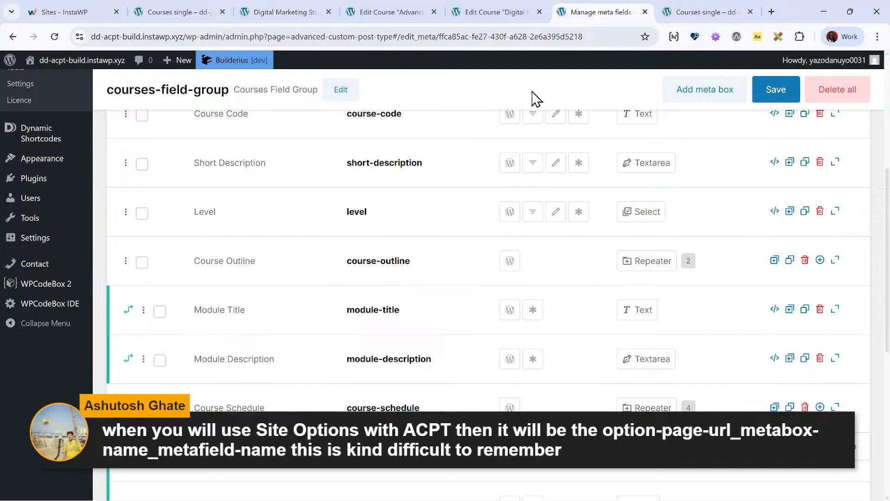
left_click(493, 12)
left_click(682, 15)
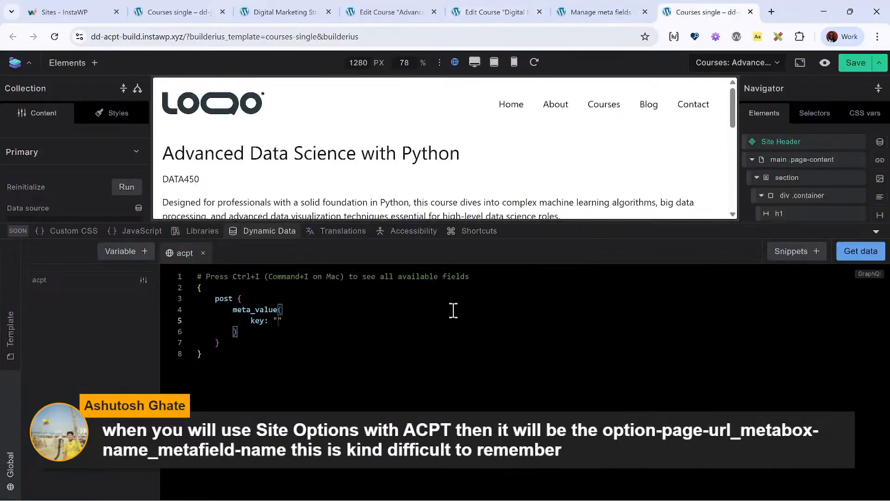
- Set the meta_value key to "course_course-outline", fetch the data and review the returned JSON
type("course_course-outline")
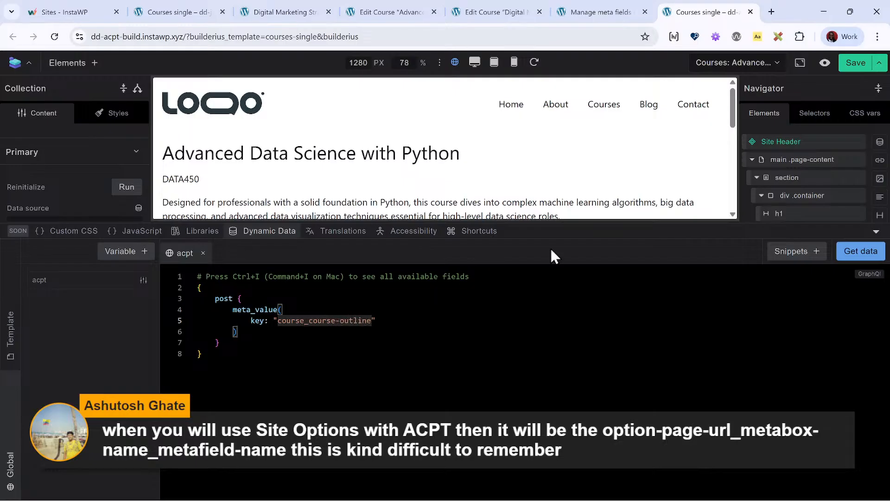
left_click(856, 250)
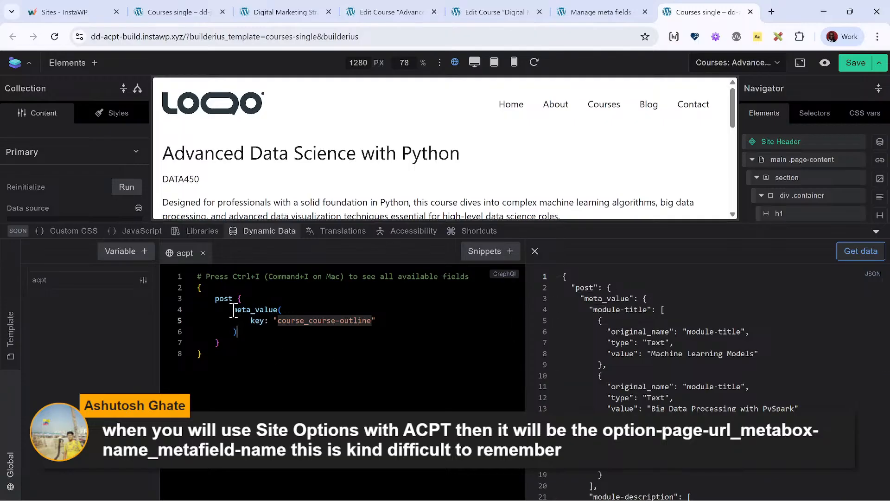
scroll(598, 366, "down", 3)
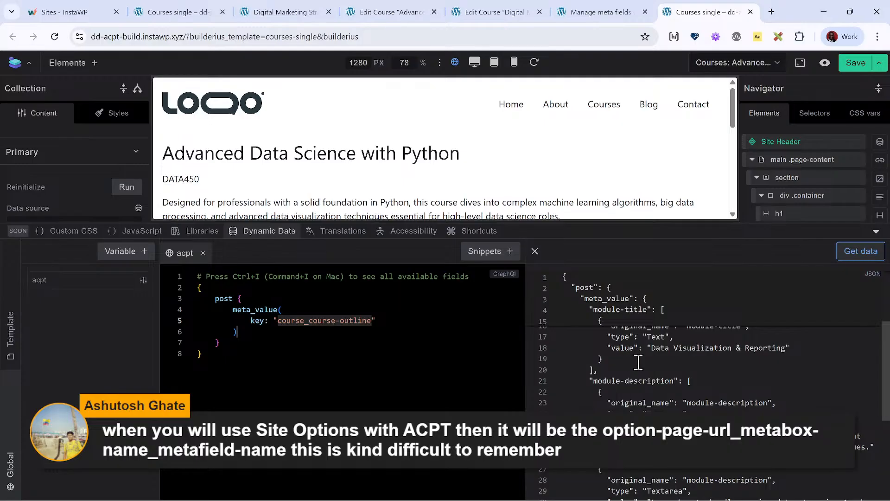
scroll(642, 394, "up", 4)
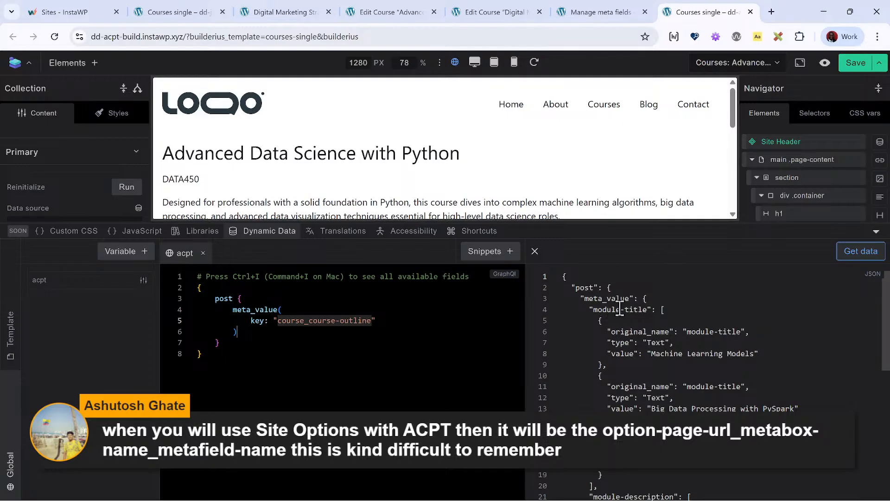
- Examine the jet variable's query and JSON output in the Jet site's Courses single template, and return to the ACPT template
left_click(352, 10)
left_click(280, 11)
left_click(170, 11)
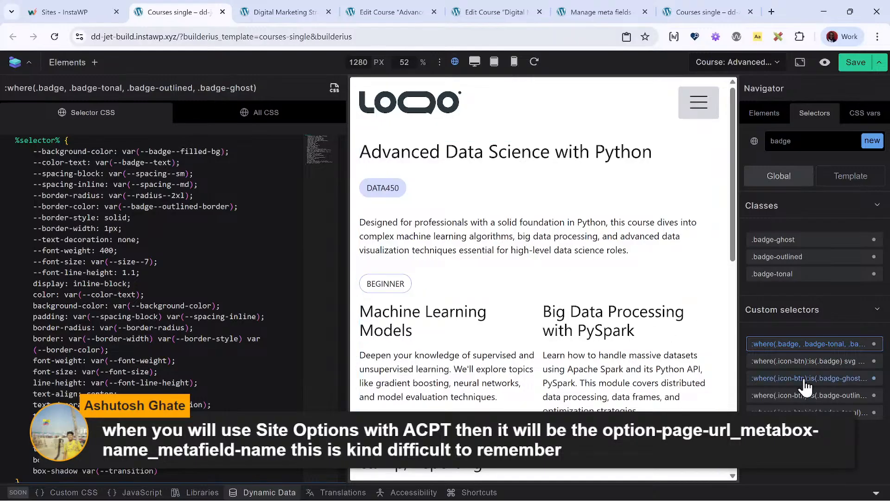
left_click(475, 337)
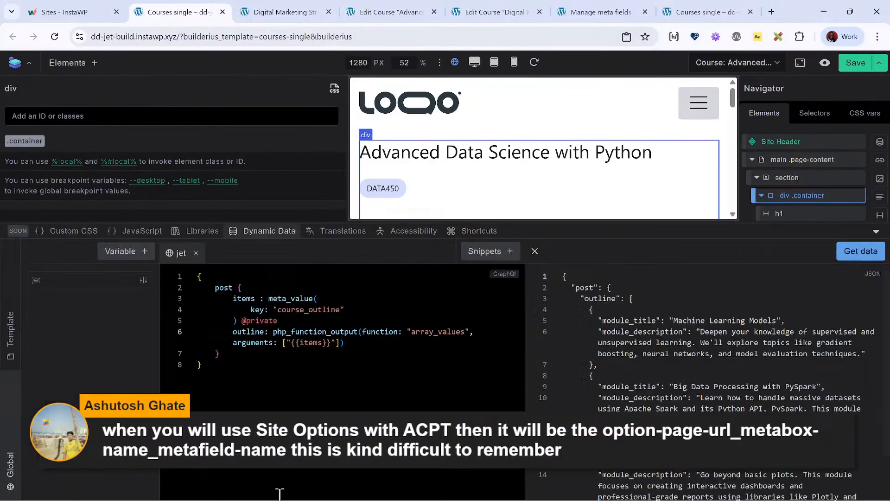
left_click(285, 494)
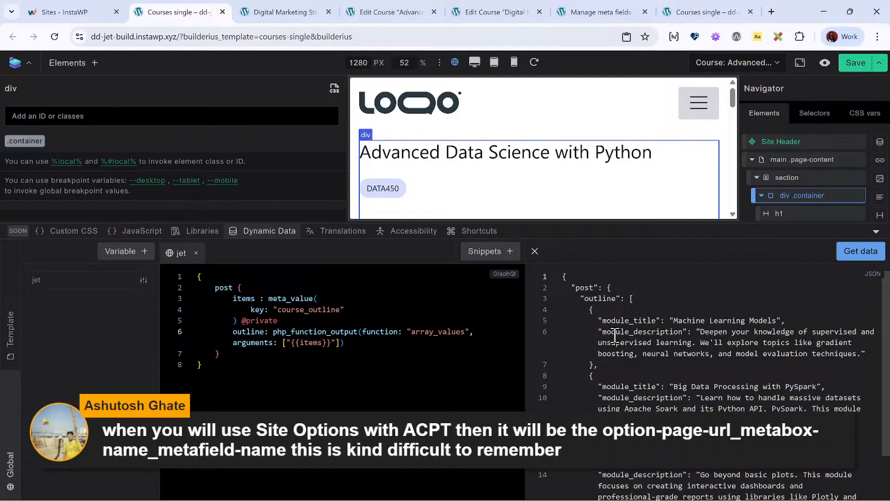
left_click(695, 14)
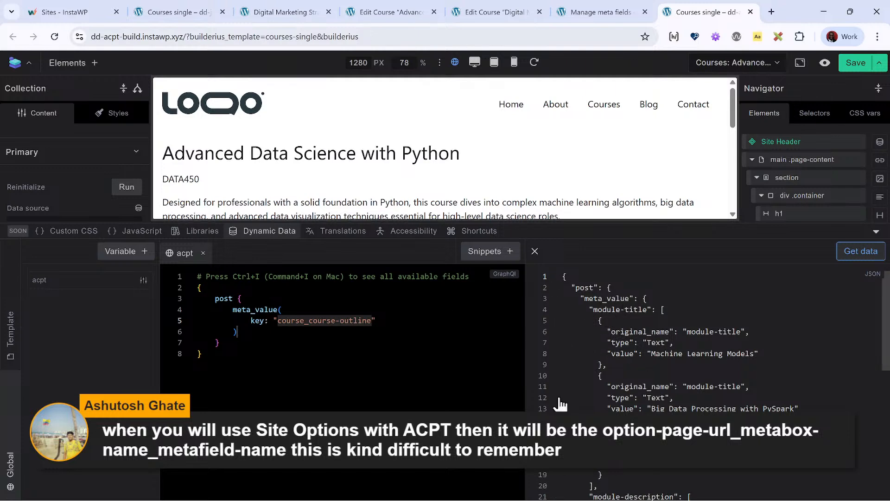
- Examine how the module-title and module-description values are structured in the acpt variable's JSON output
scroll(636, 406, "down", 3)
scroll(639, 395, "up", 3)
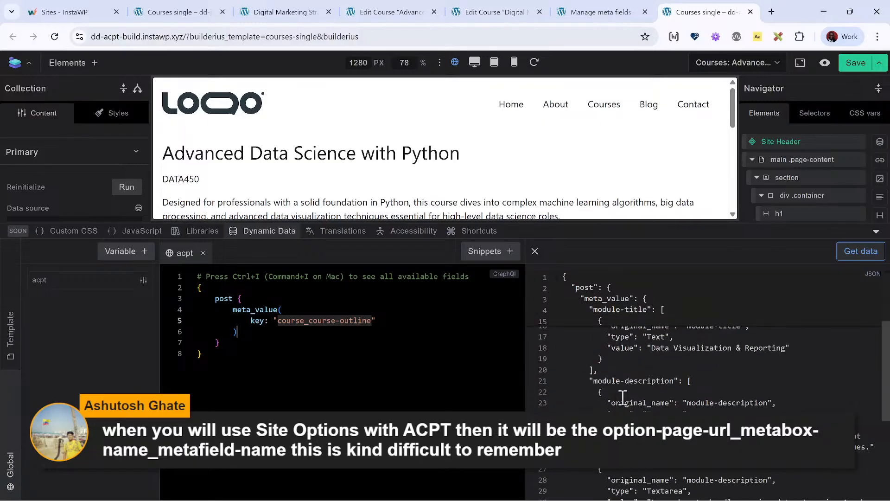
scroll(617, 469, "down", 3)
scroll(640, 357, "down", 2)
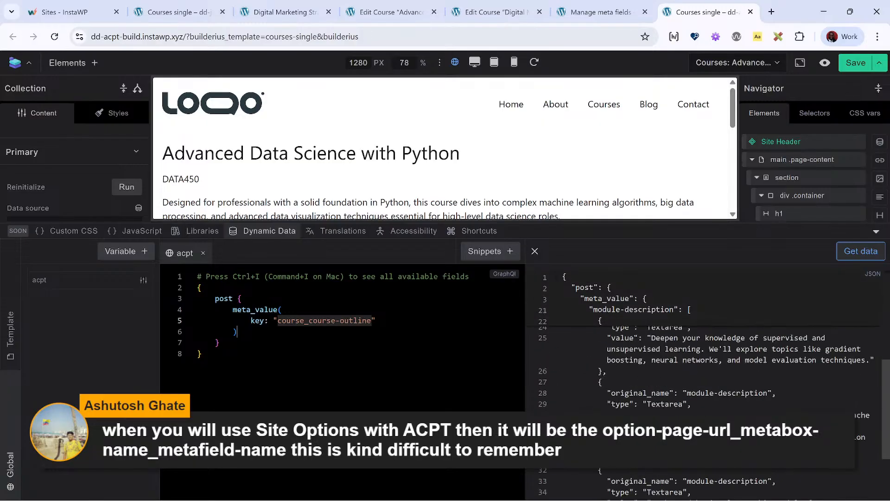
scroll(705, 371, "up", 5)
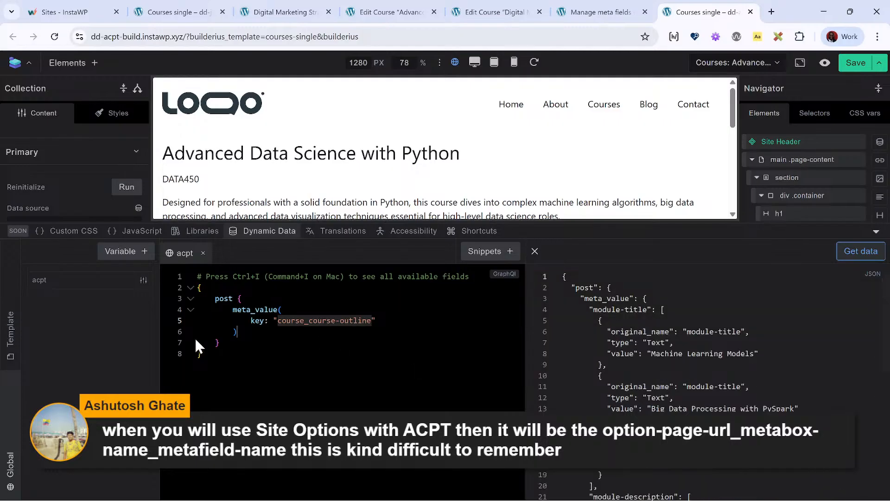
- Try the acpt Module-title meta value as the Collection element's data source
left_click(272, 231)
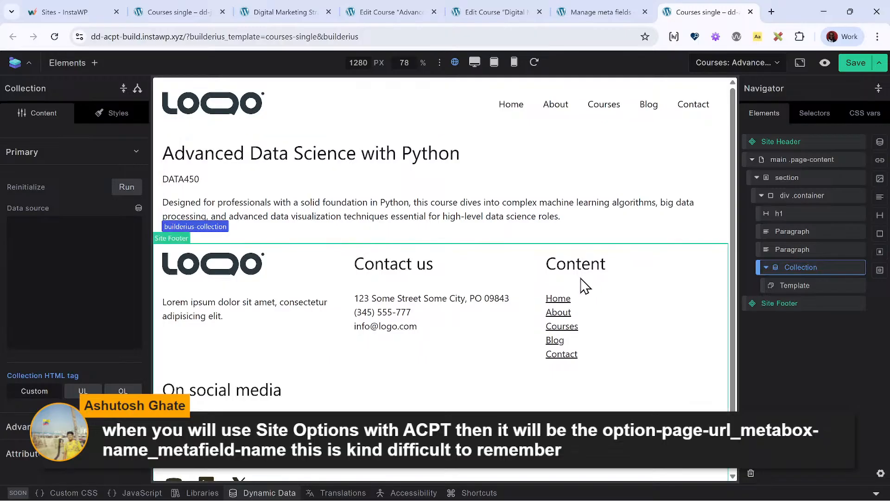
left_click(138, 208)
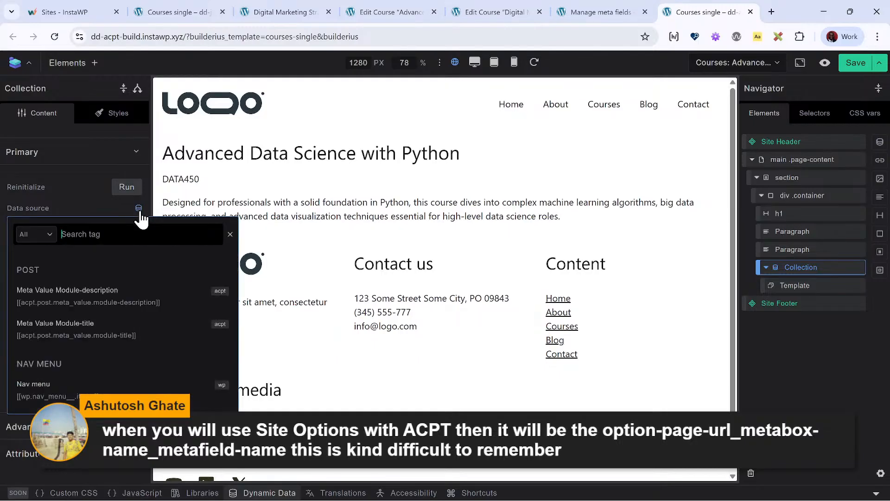
left_click(76, 327)
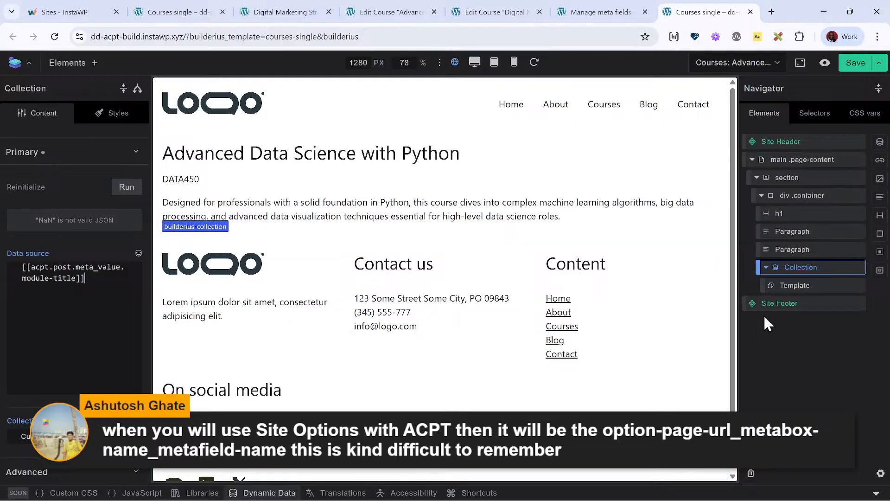
- Add a paragraph inside the Collection's Template element and clear its placeholder text
left_click(796, 286)
left_click(95, 64)
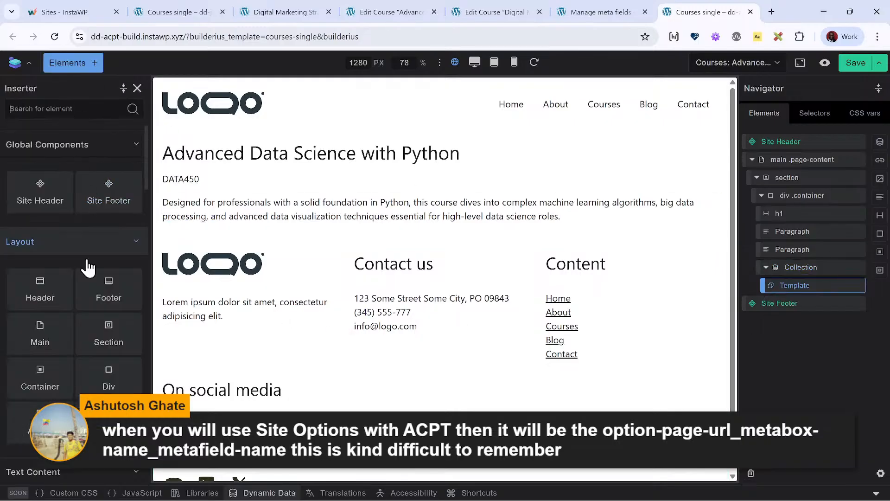
left_click(72, 116)
type("ite")
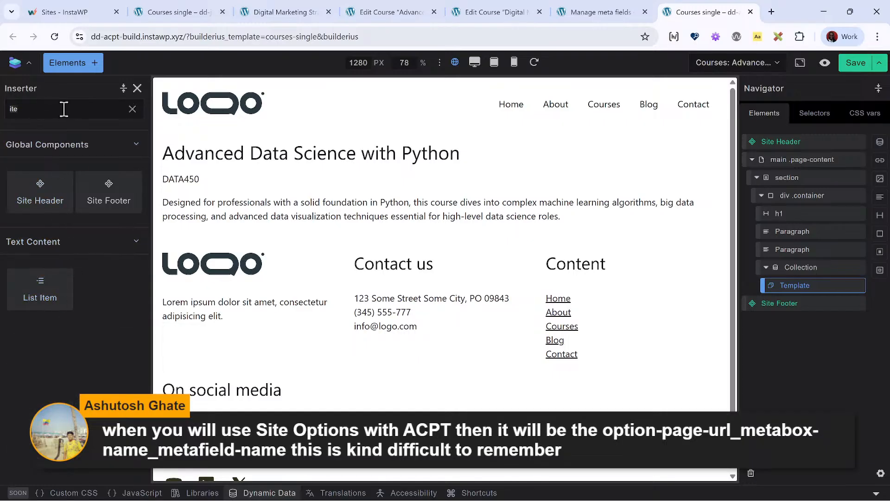
type("para")
left_click(52, 189)
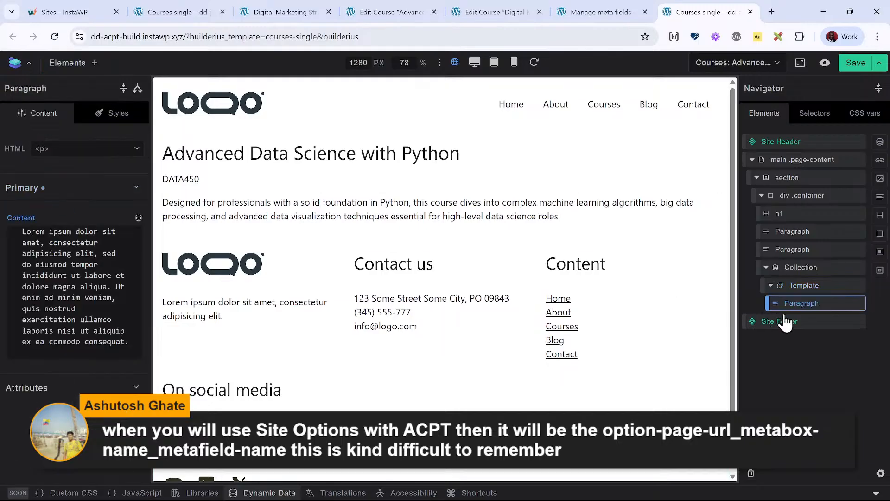
triple_click(61, 306)
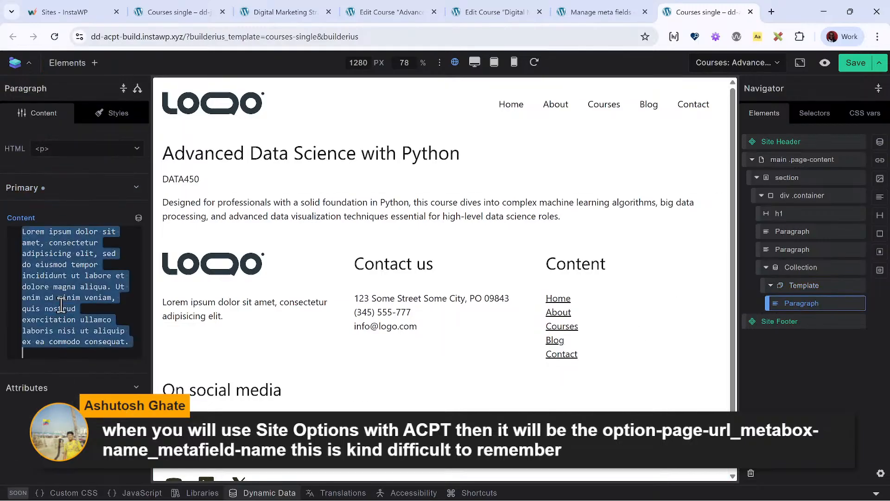
key("BackSpace")
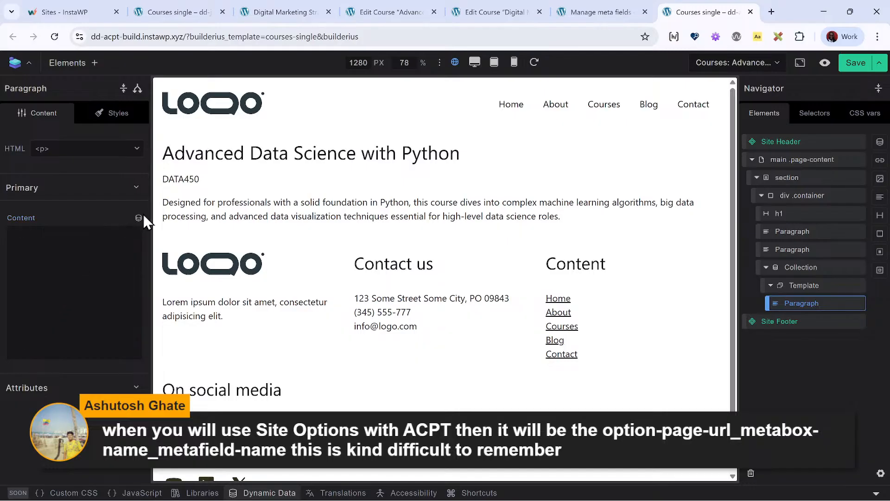
- Browse the dynamic data tags and scopes available for the new paragraph's content
left_click(138, 217)
scroll(113, 341, "down", 3)
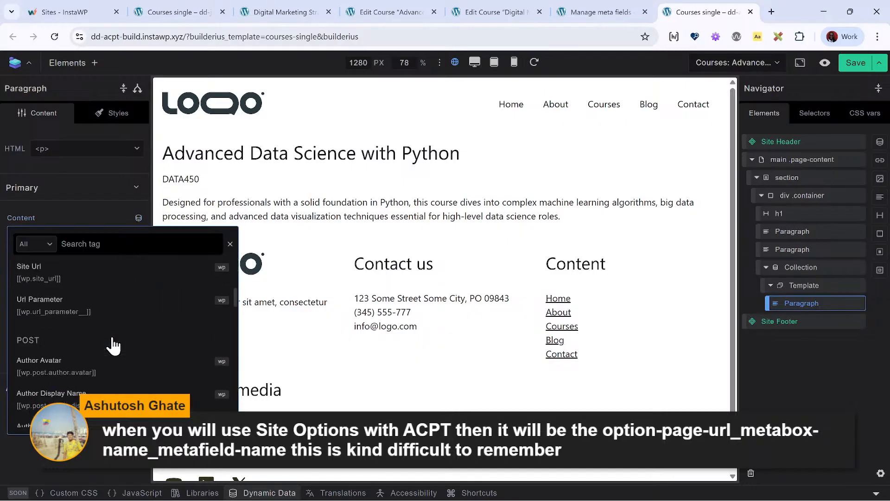
scroll(113, 343, "down", 3)
scroll(106, 334, "up", 5)
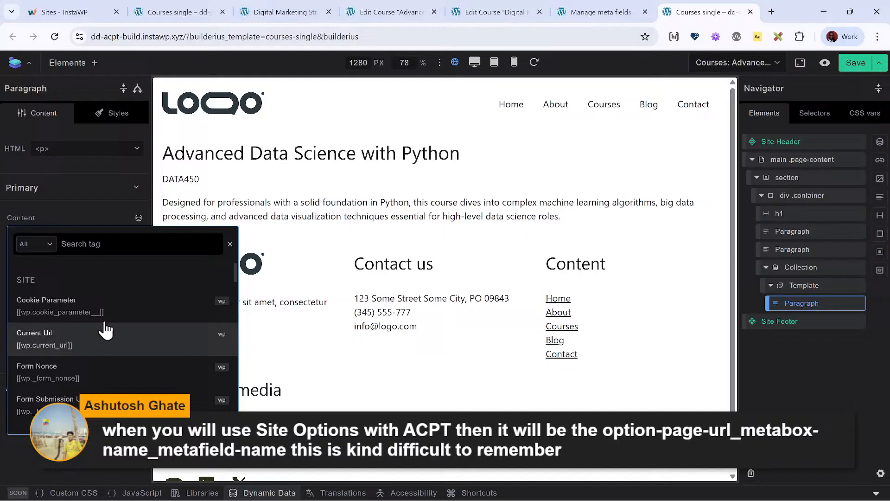
left_click(40, 244)
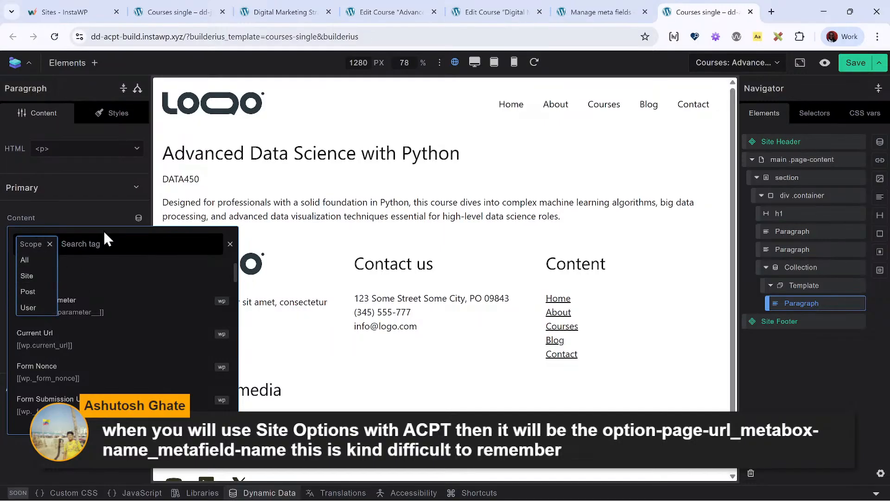
- Clear the Collection element's data source
left_click(814, 269)
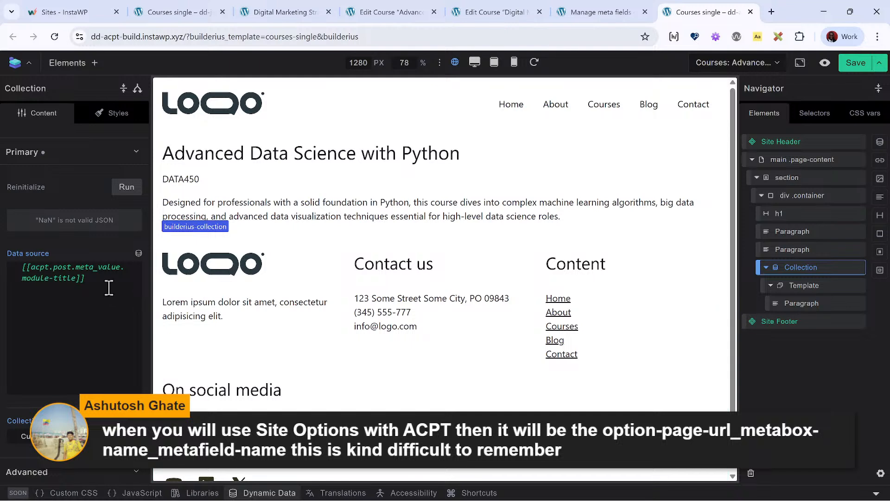
left_click_drag(83, 279, 3, 262)
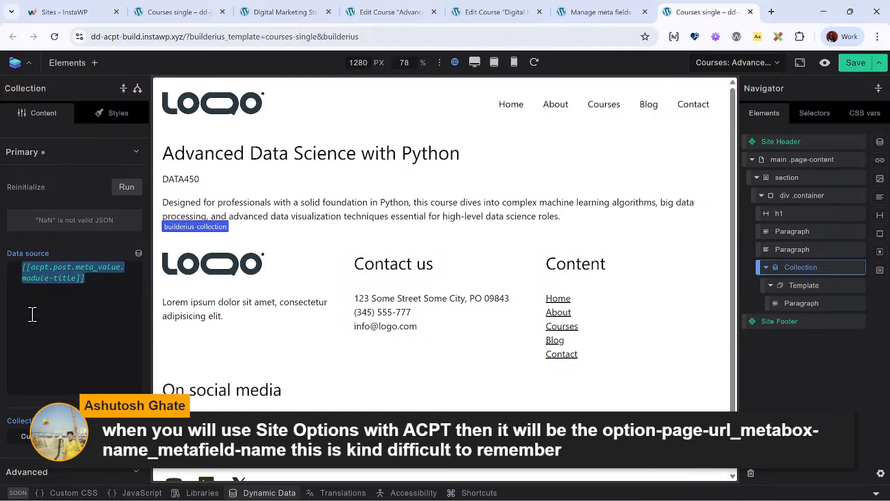
key("BackSpace")
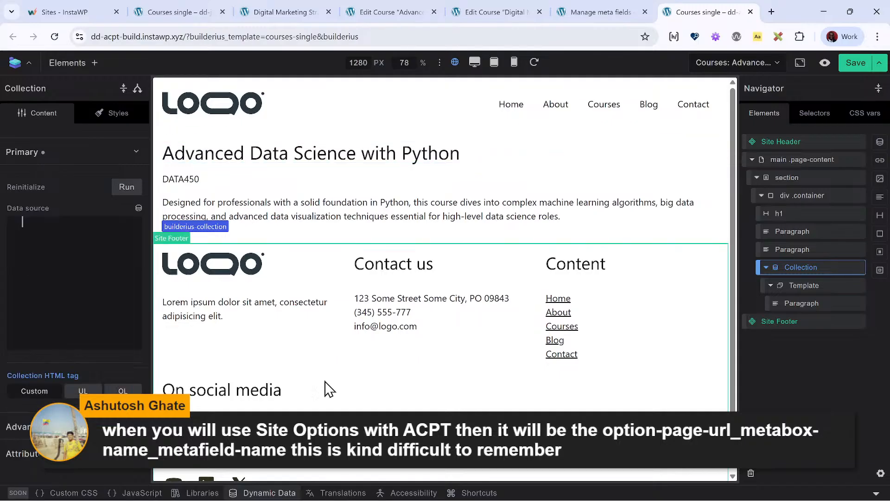
- Review how the acpt variable's JSON output separates module-title from module-description under meta_value
left_click(269, 493)
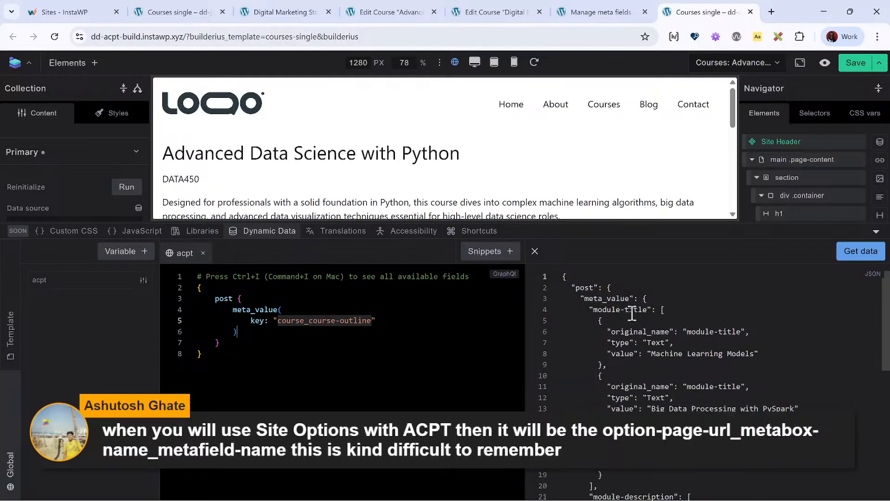
scroll(633, 321, "down", 2)
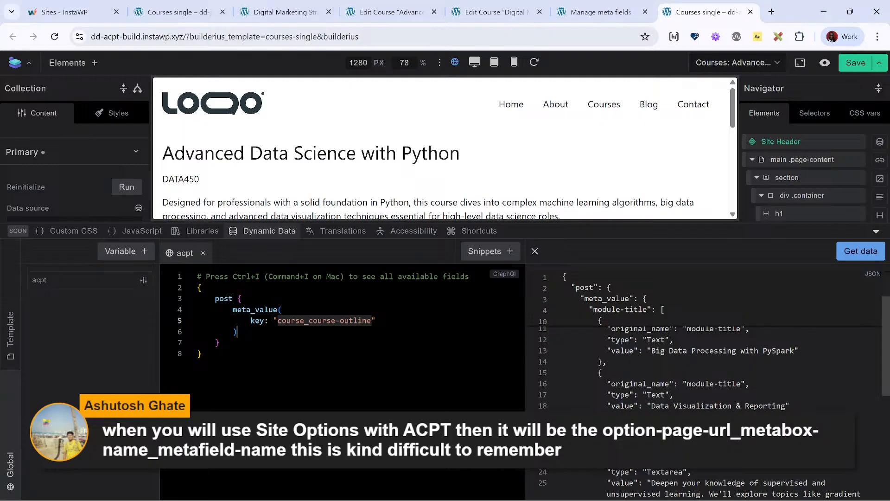
scroll(695, 348, "up", 3)
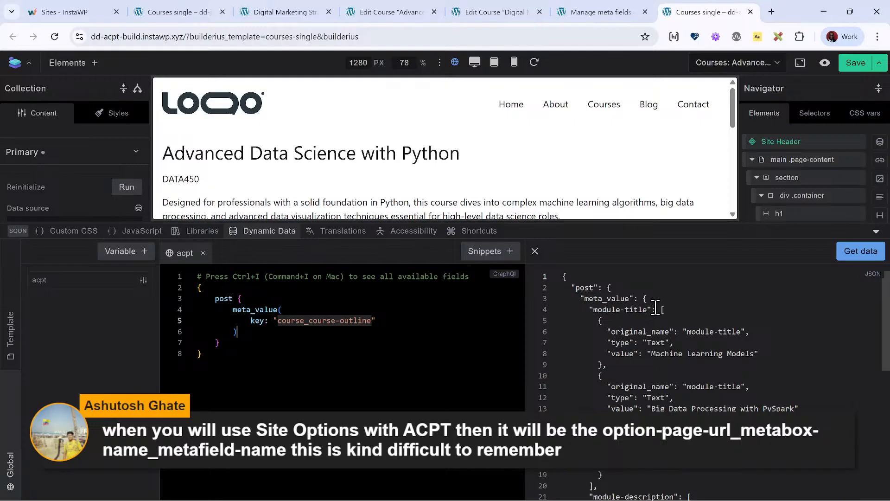
scroll(625, 486, "down", 3)
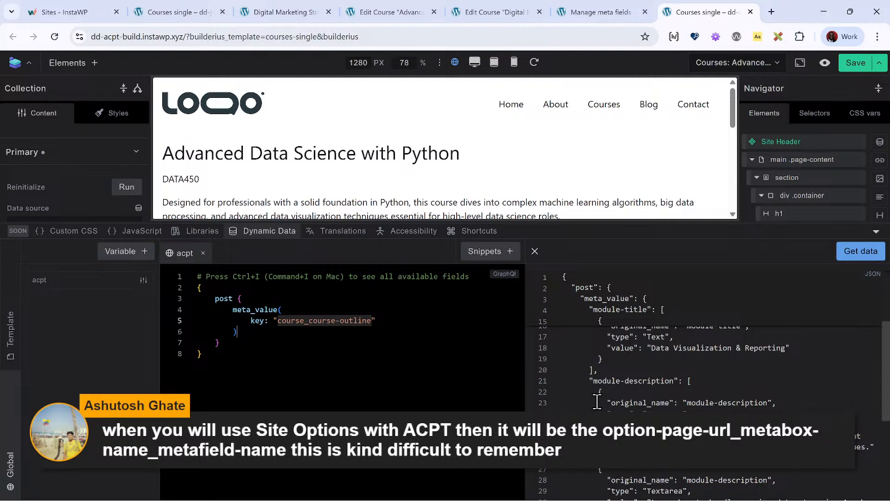
scroll(597, 401, "up", 5)
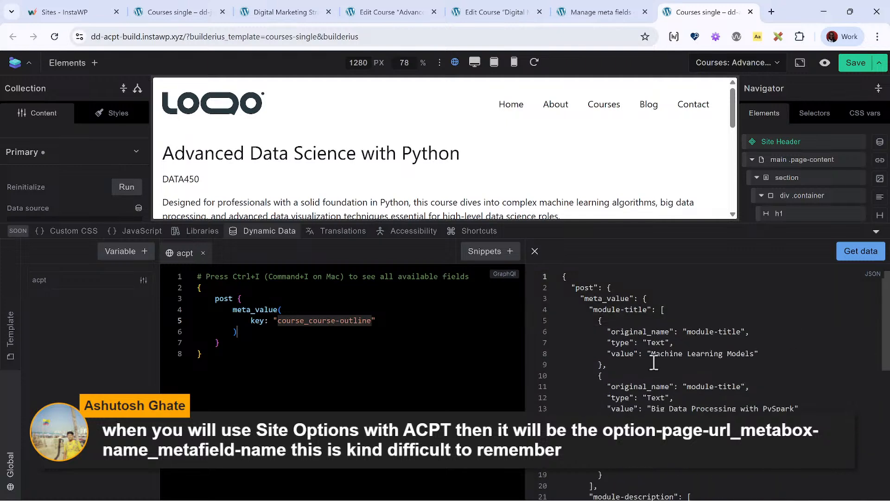
- Alias the meta_value field as "module" in the acpt query and fetch the data
left_click(419, 324)
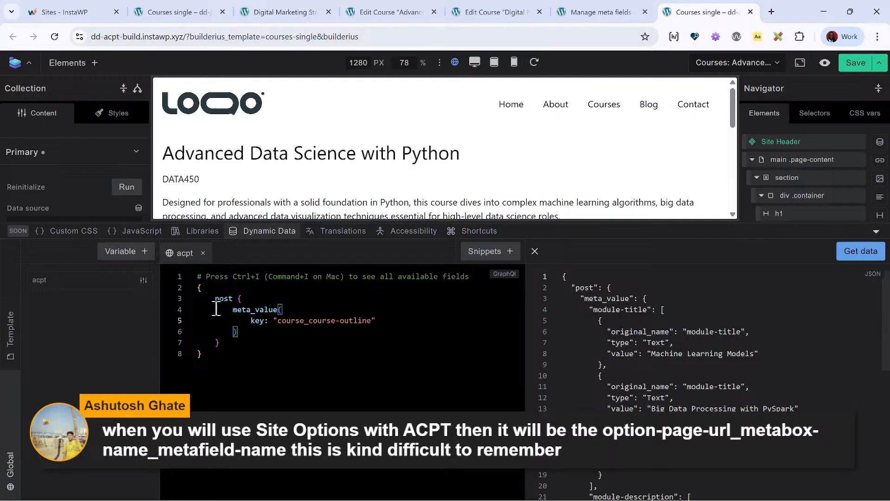
left_click(233, 309)
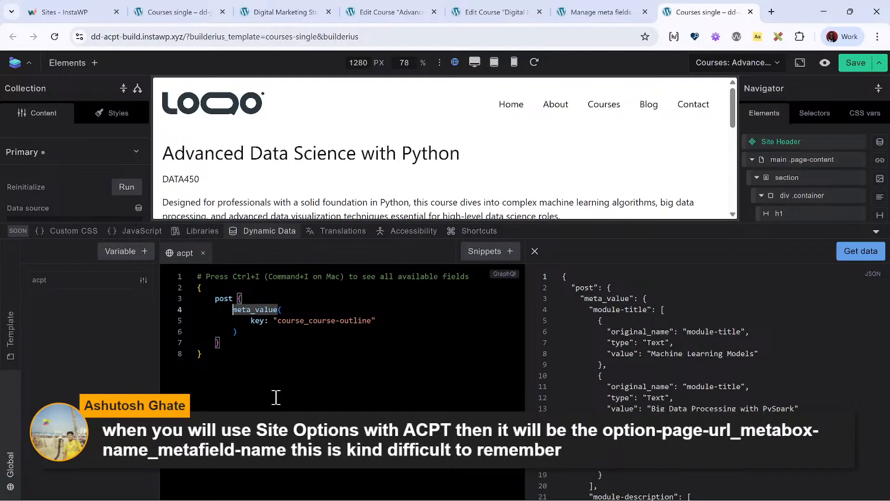
type("module :")
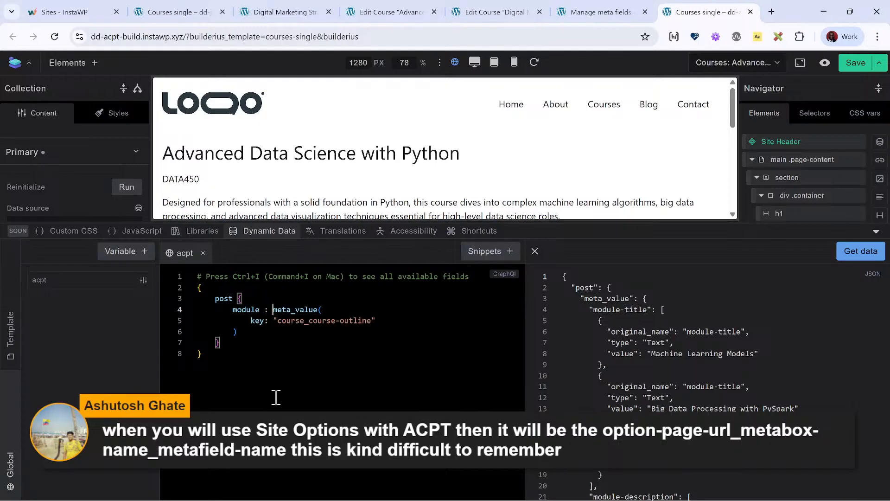
left_click(863, 256)
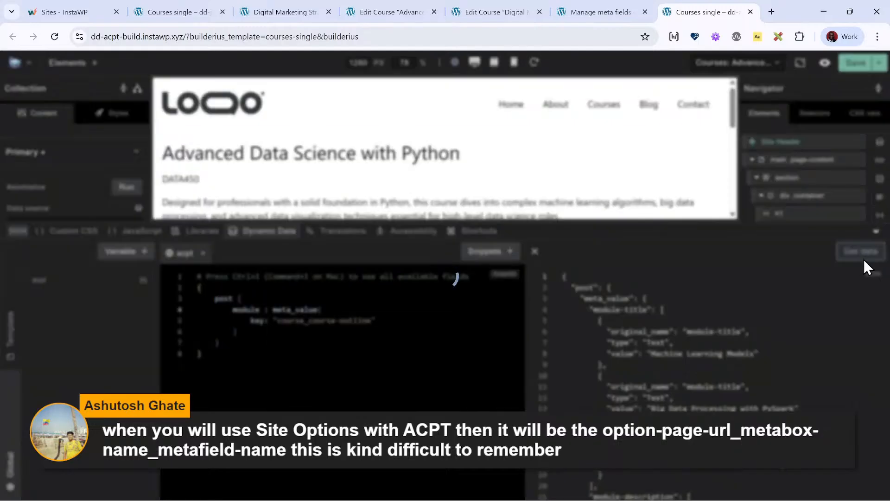
- Examine the module-title and module-description arrays under the module key in the refreshed JSON output
scroll(633, 326, "down", 3)
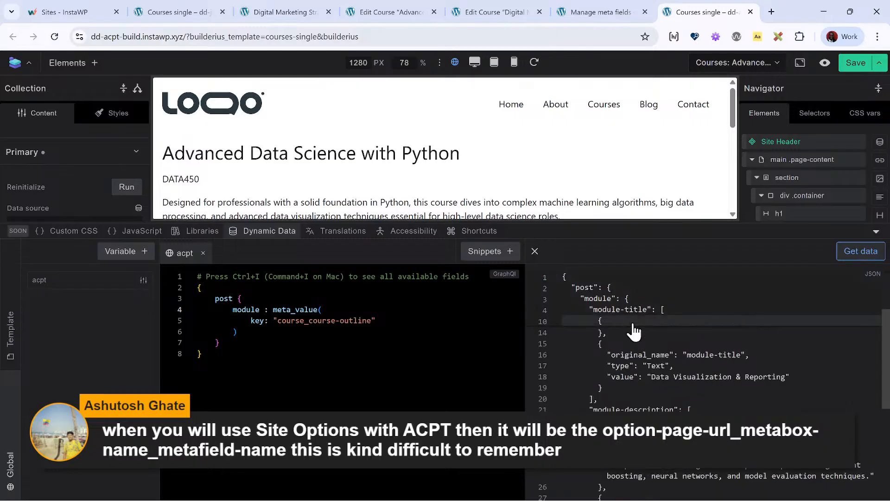
scroll(634, 331, "up", 3)
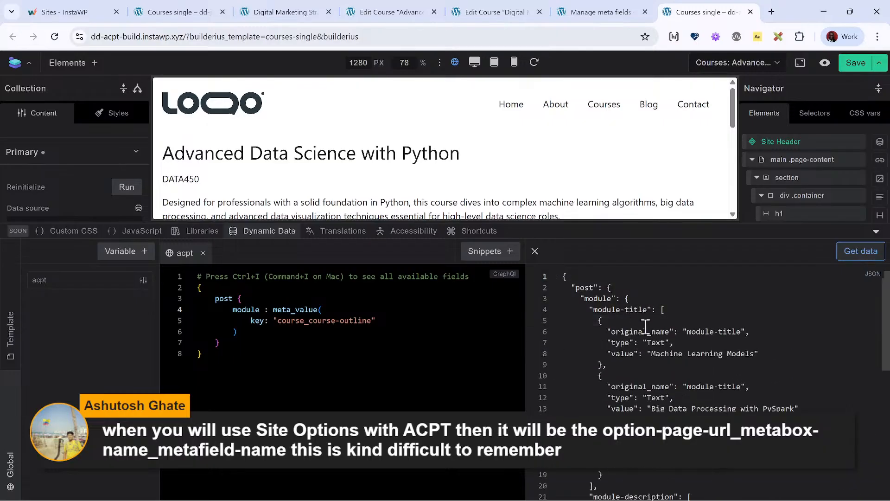
scroll(637, 320, "down", 2)
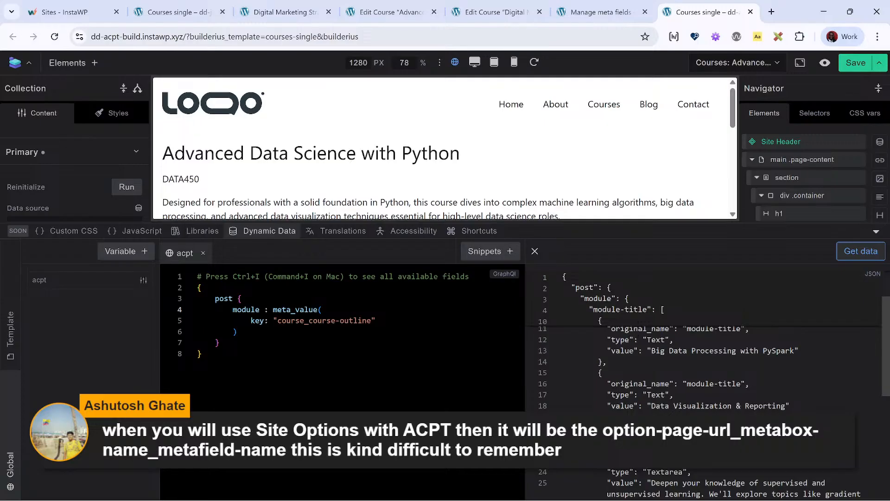
scroll(632, 329, "down", 1)
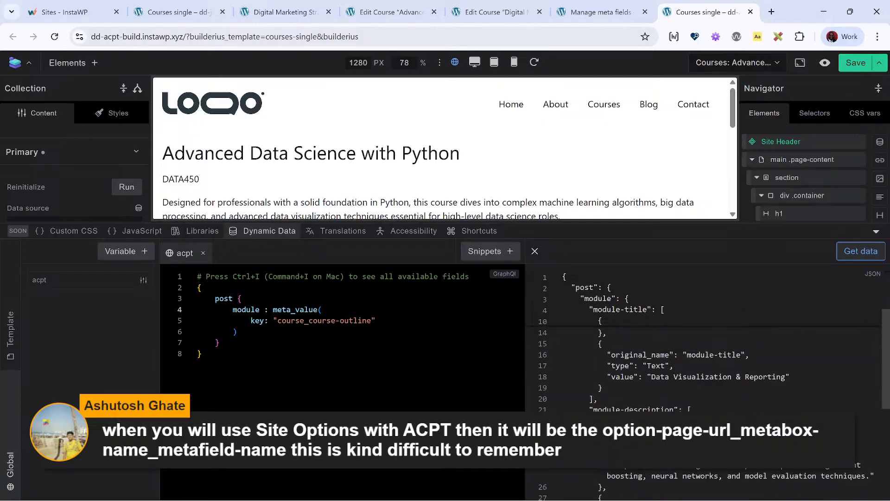
scroll(705, 348, "down", 4)
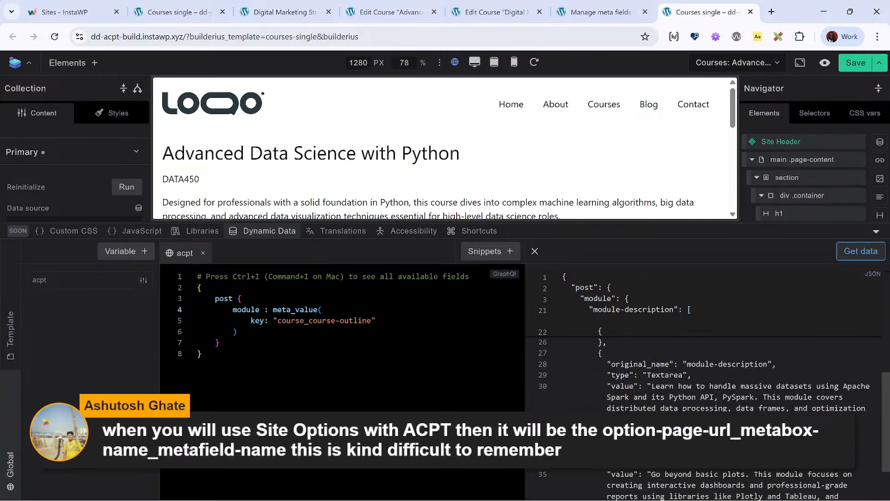
scroll(705, 371, "up", 6)
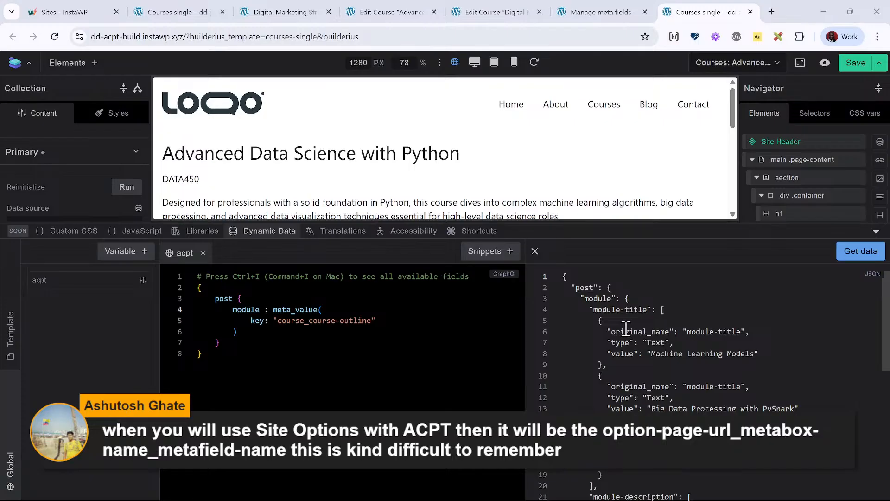
left_click(369, 331)
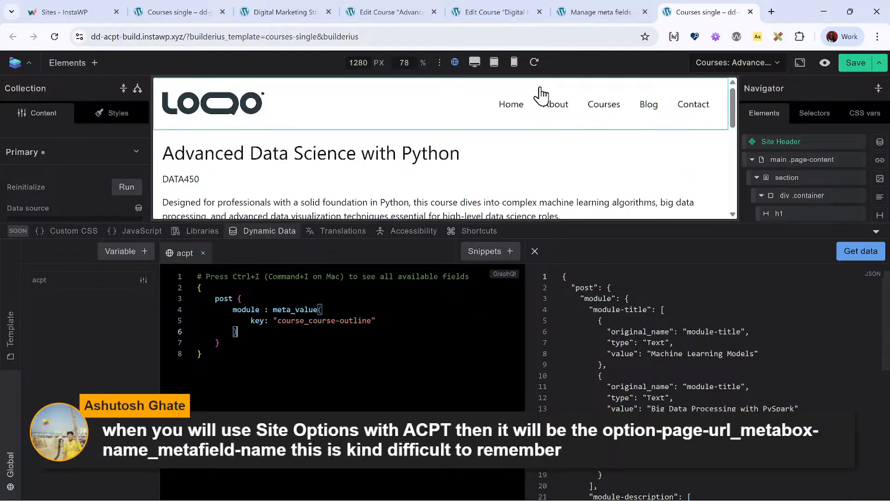
- Open the WordPress dashboard of the dd-jet-build site in place of the Digital Marketing Strategy course page
left_click(414, 17)
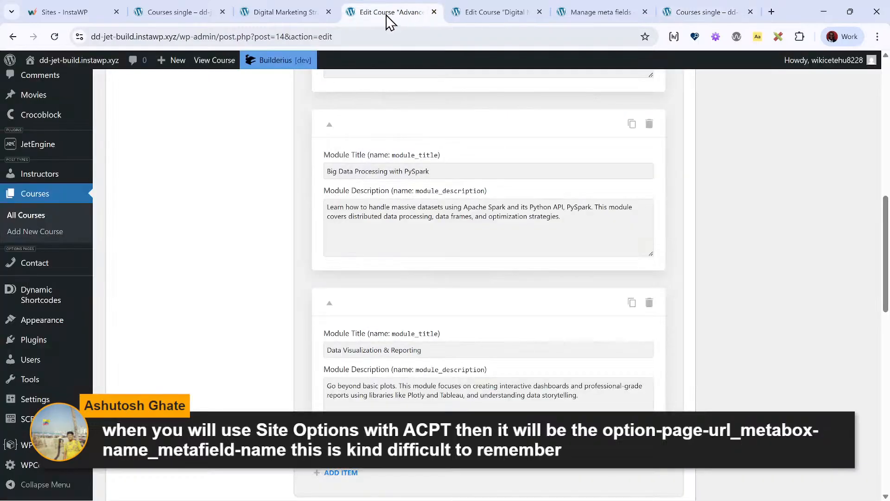
scroll(185, 160, "up", 7)
scroll(185, 160, "up", 5)
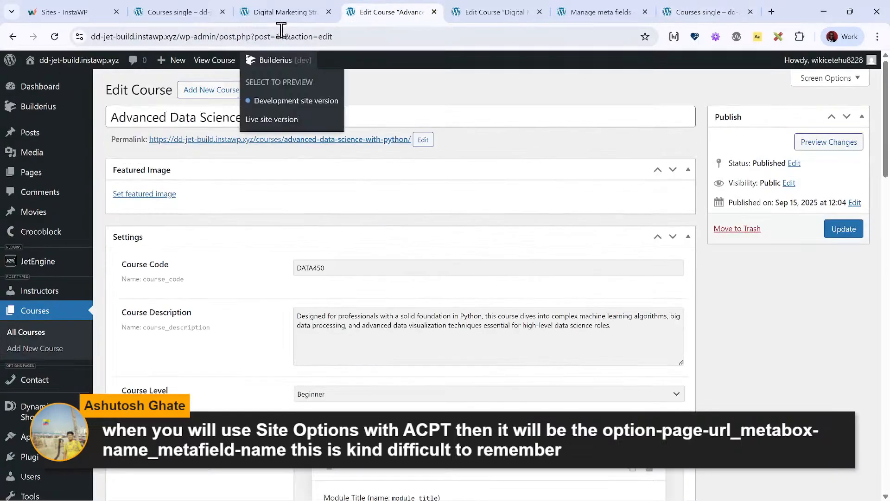
left_click(280, 12)
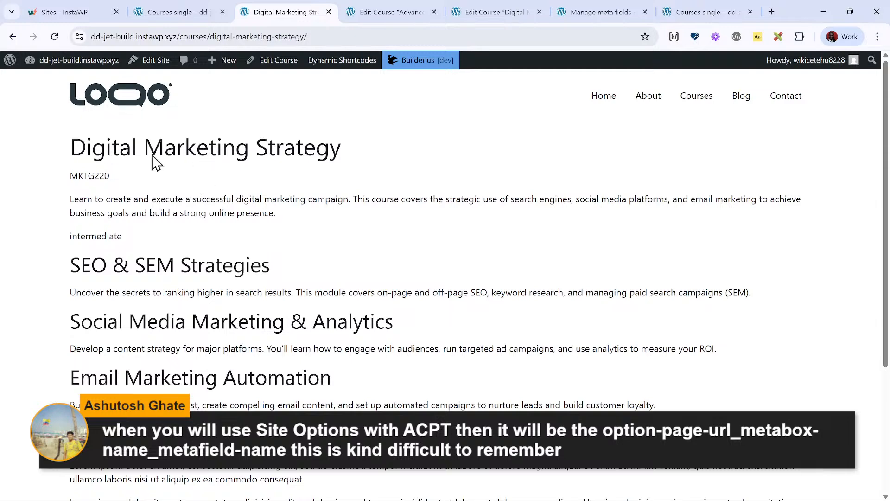
left_click(603, 17)
scroll(160, 129, "up", 5)
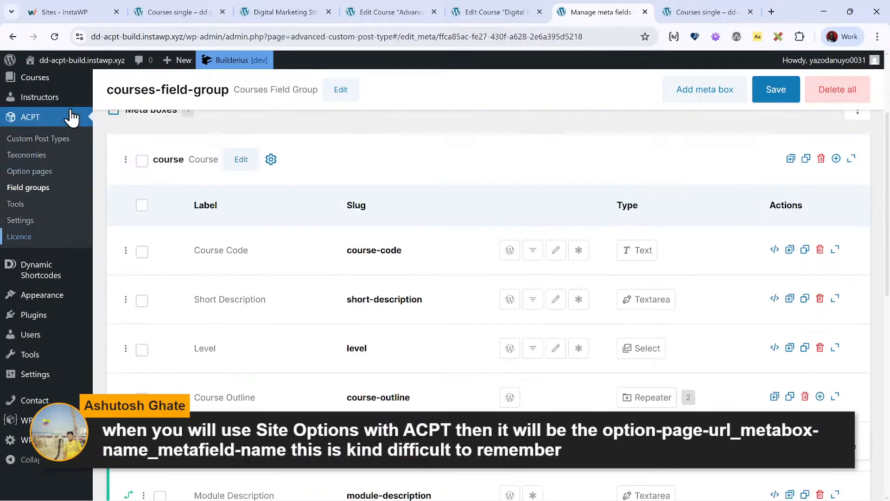
left_click(278, 14)
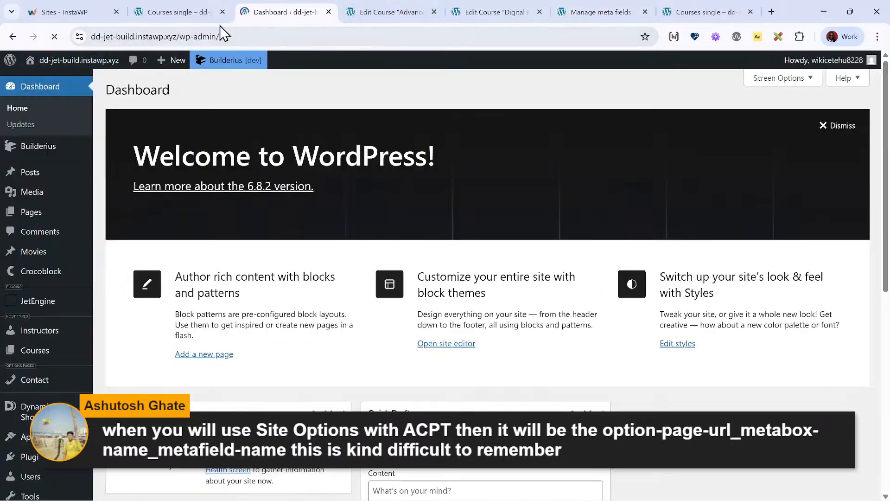
left_click(224, 14)
key("F5")
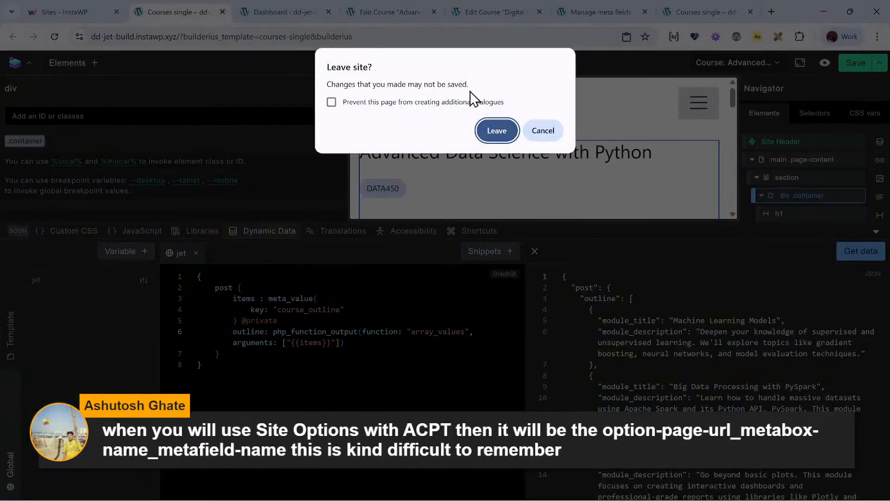
left_click(538, 134)
- Close the edit page of the "Advanced Data Science with Python" course on the dd-jet-build site
left_click(364, 12)
left_click(447, 18)
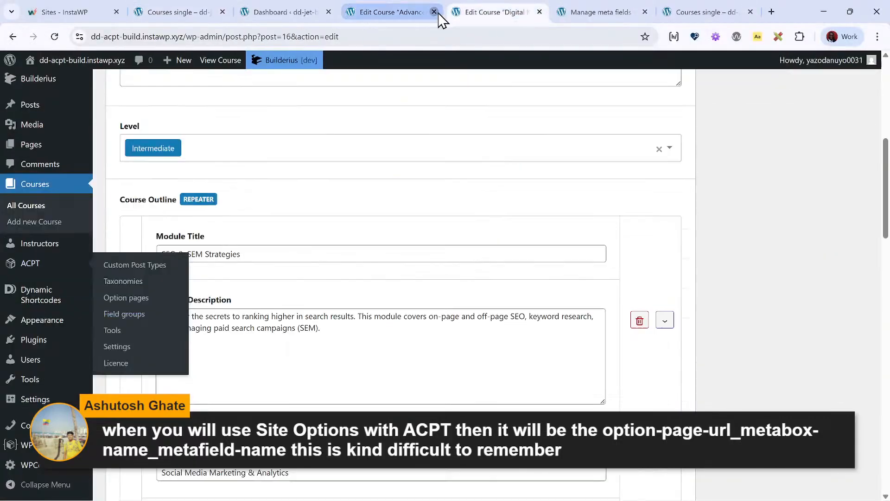
left_click(433, 12)
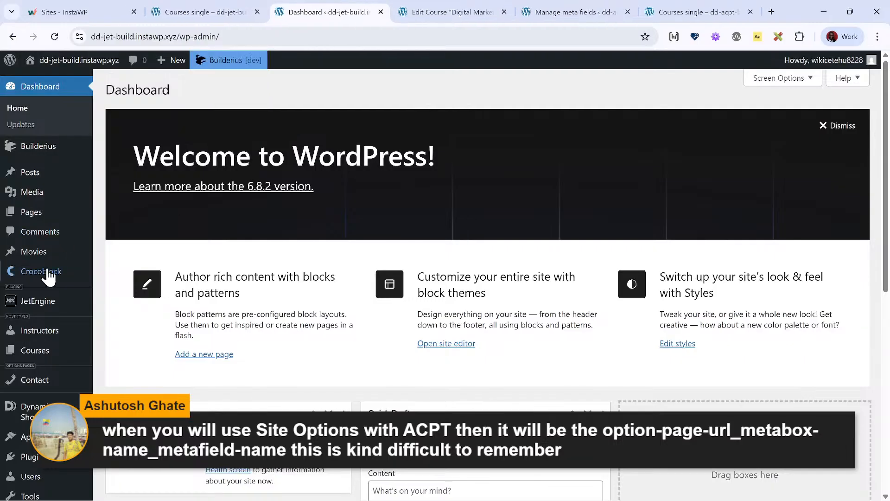
- Start a new movie titled "Test Movie 1" with the paragraph "with some random content"
left_click(58, 253)
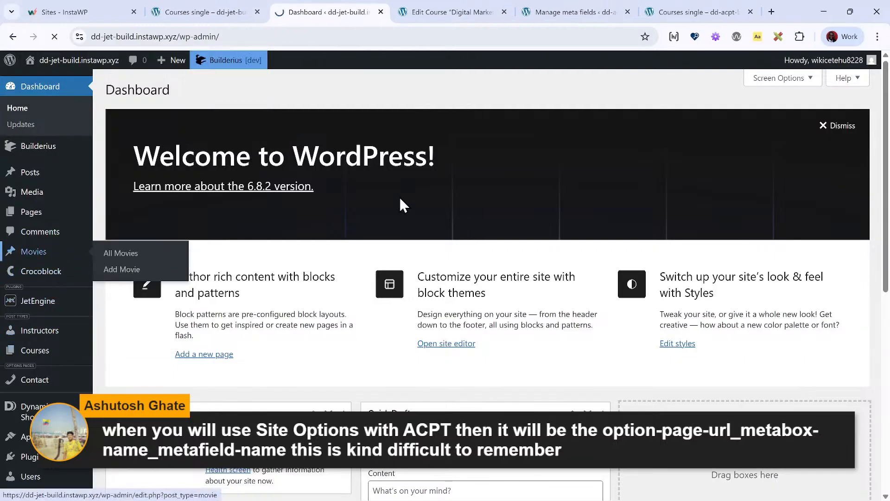
left_click(188, 90)
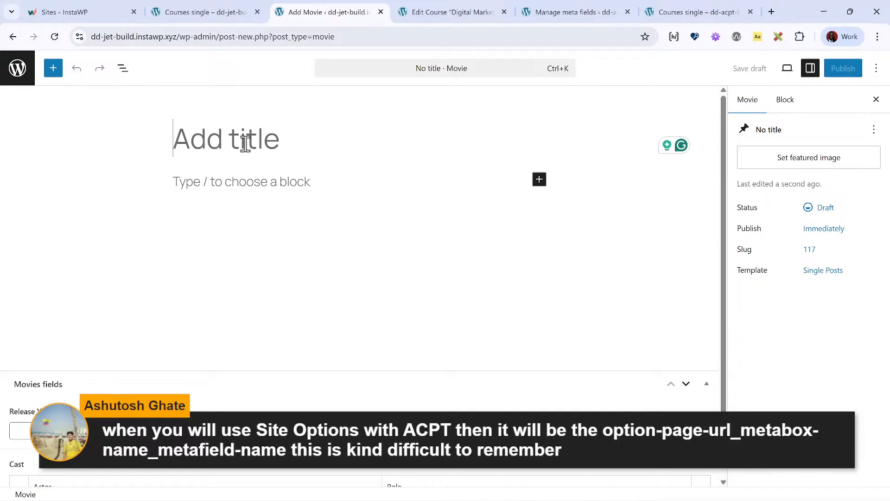
type("Test Movie")
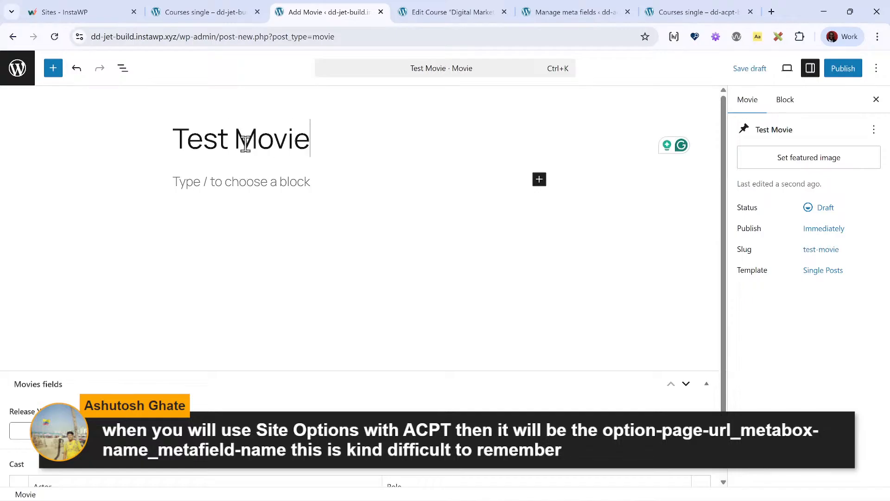
type(" 1")
key("Tab")
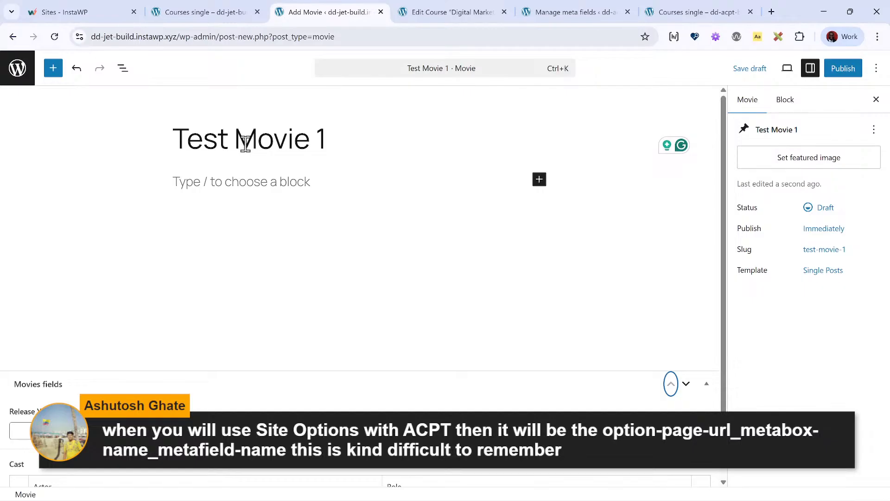
left_click(207, 179)
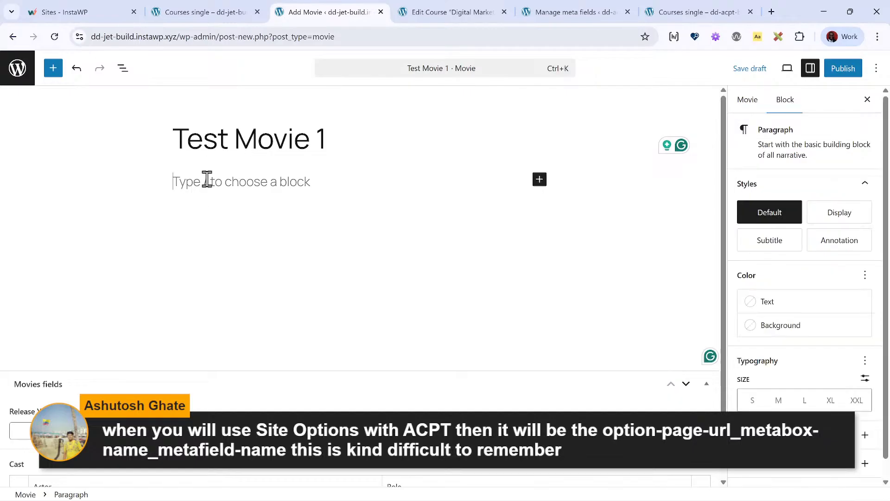
type("W")
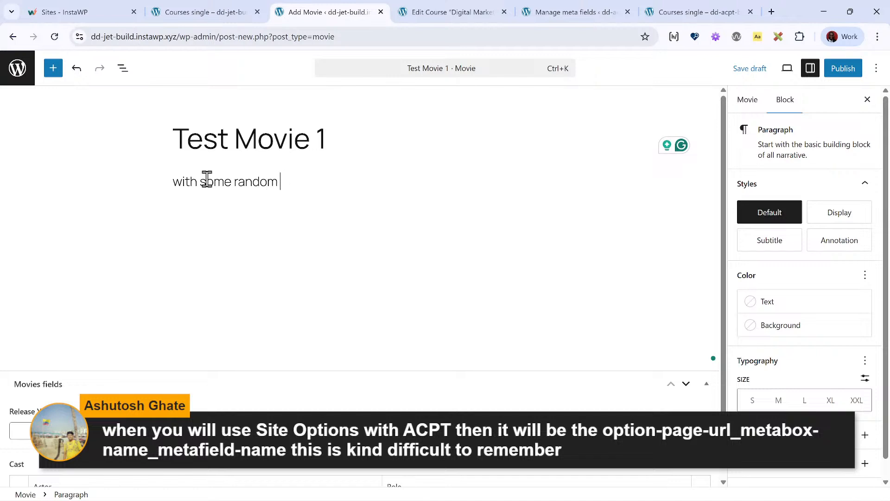
type("ith some random content")
- Set the movie's release year to 2010 and add two rows to its Cast repeater
scroll(148, 297, "down", 1)
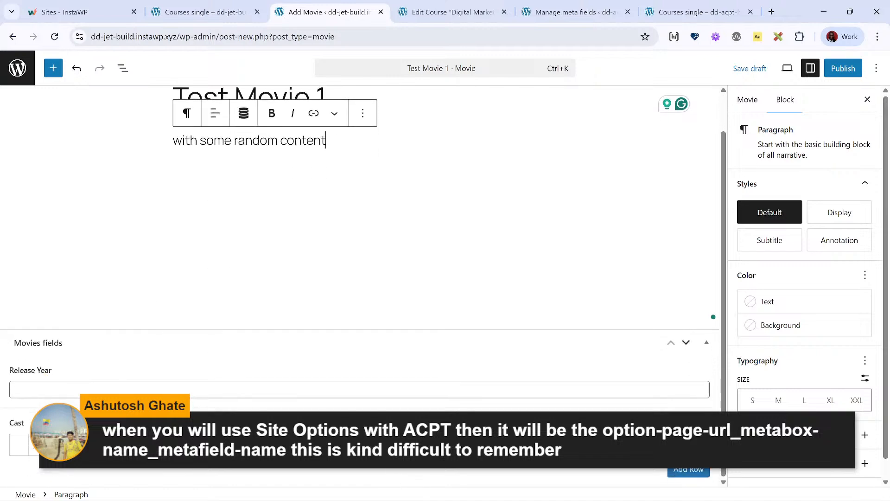
left_click(69, 388)
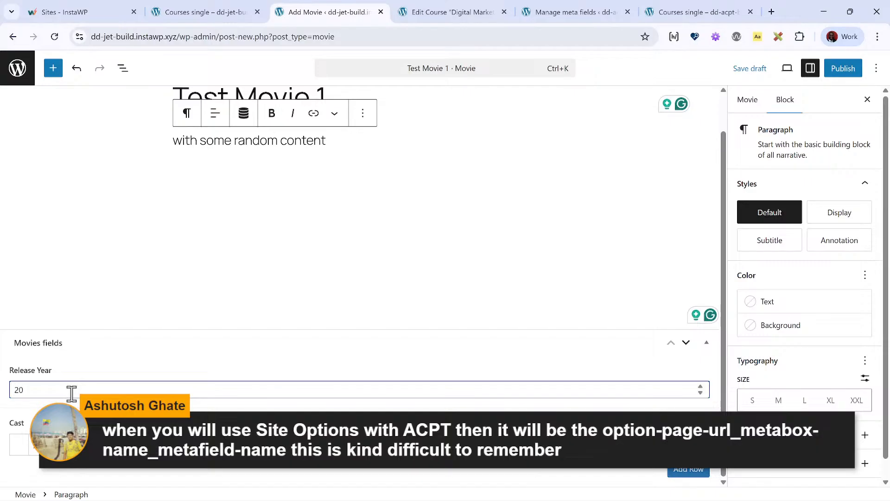
type("2012")
key("BackSpace")
type("1")
left_click(96, 468)
left_click(689, 470)
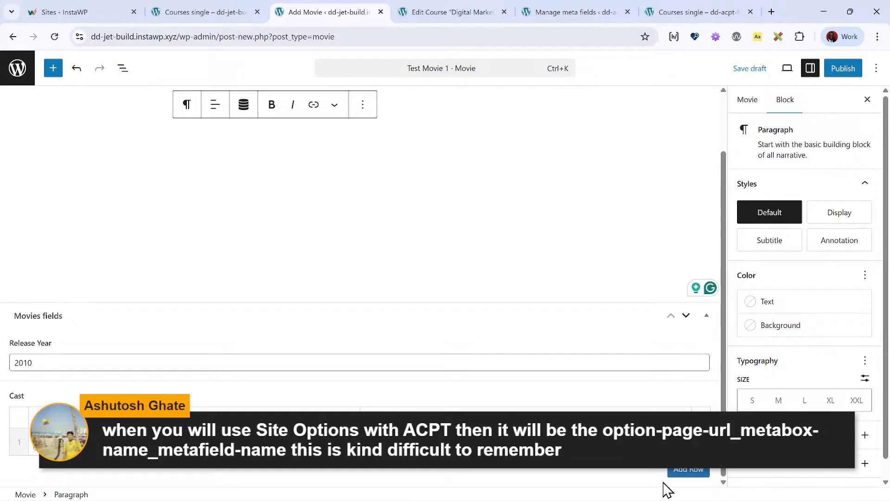
left_click(685, 471)
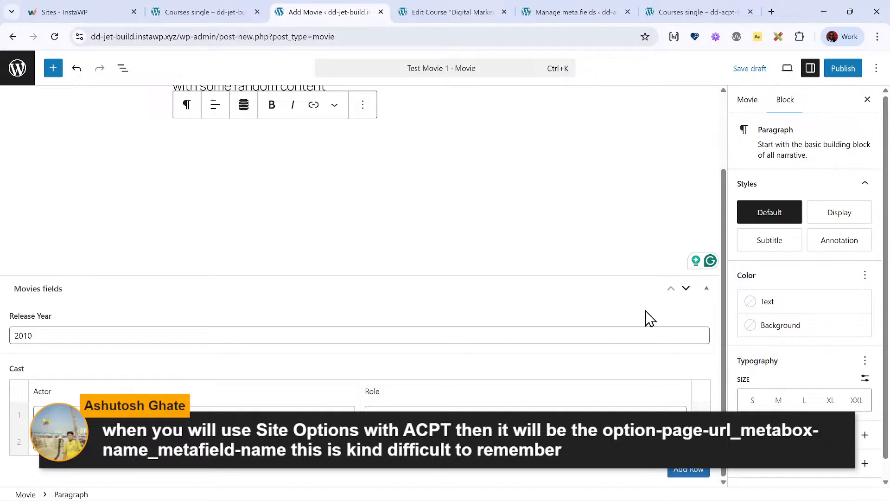
- Publish Test Movie 1 and return to the Movies list
left_click(841, 68)
left_click(840, 68)
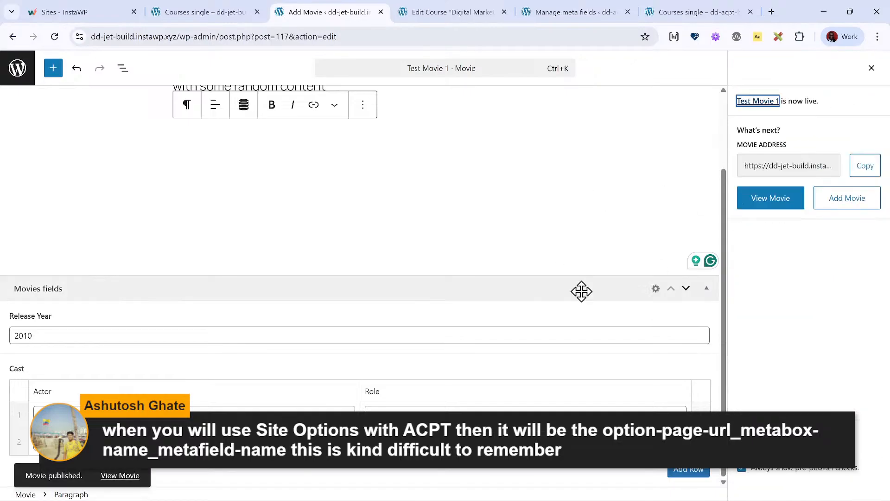
scroll(294, 169, "up", 3)
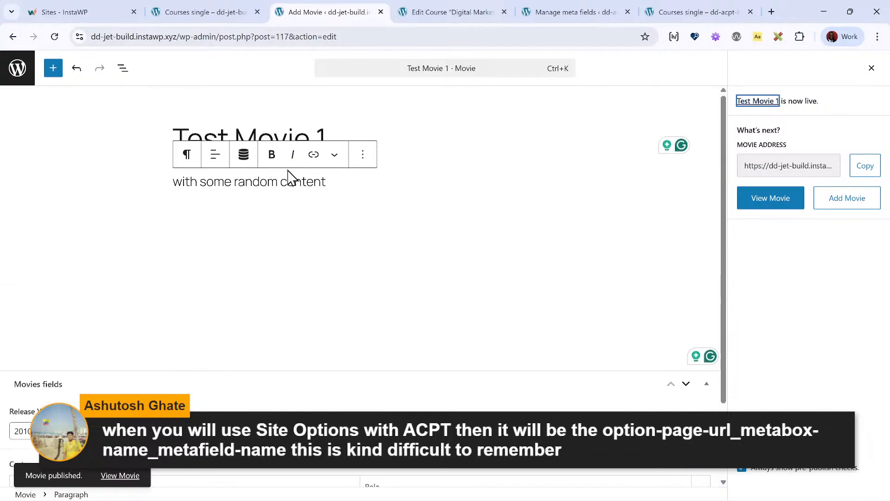
left_click(17, 69)
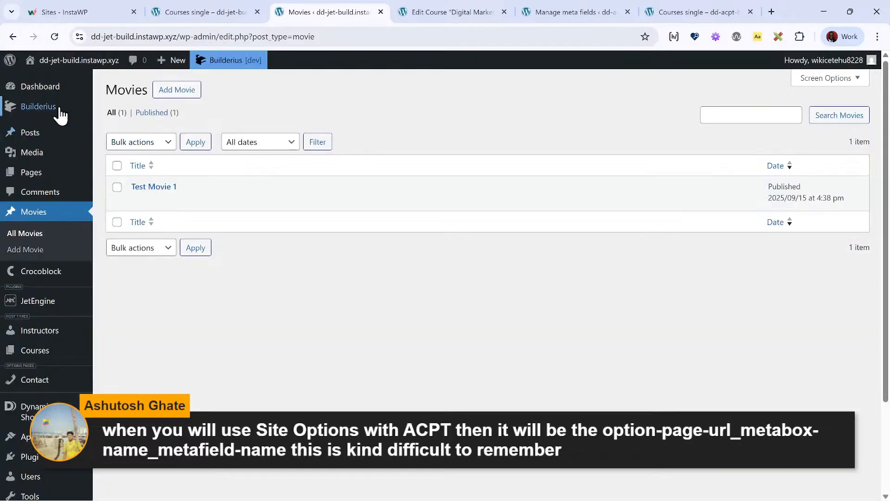
- Start a new Builderius template for Custom Posts and title it "Movies single"
mouse_move(61, 115)
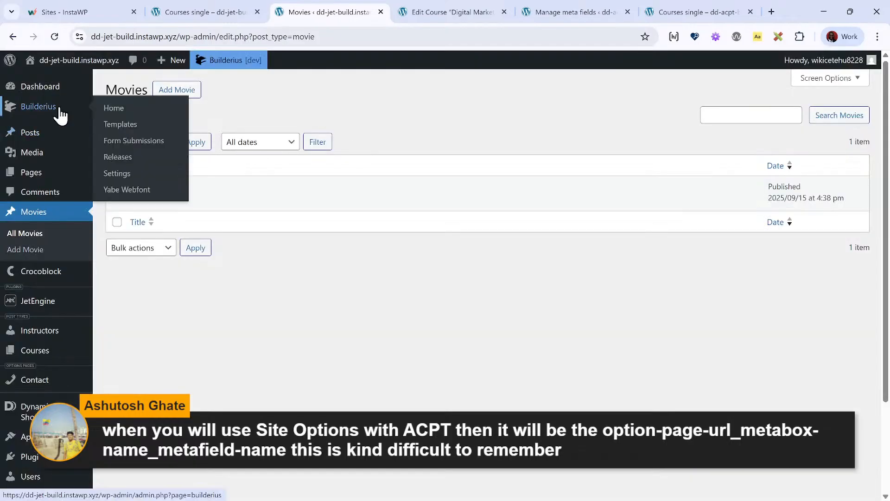
left_click(118, 132)
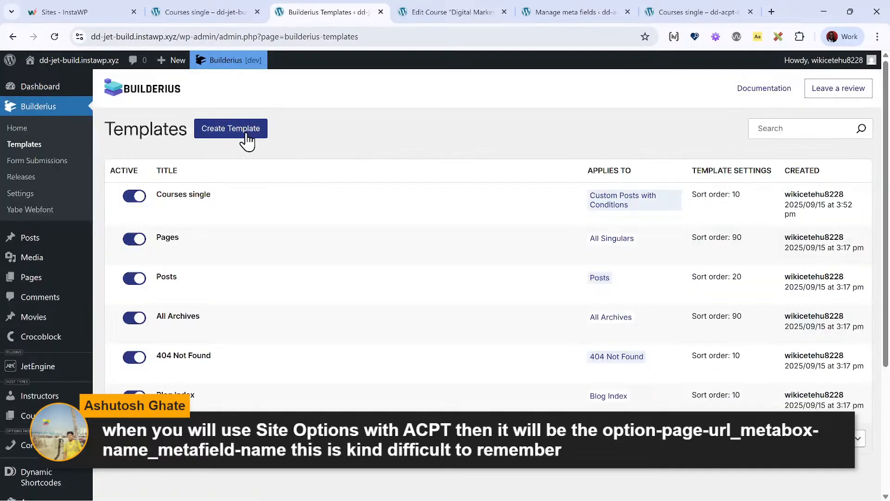
left_click(247, 140)
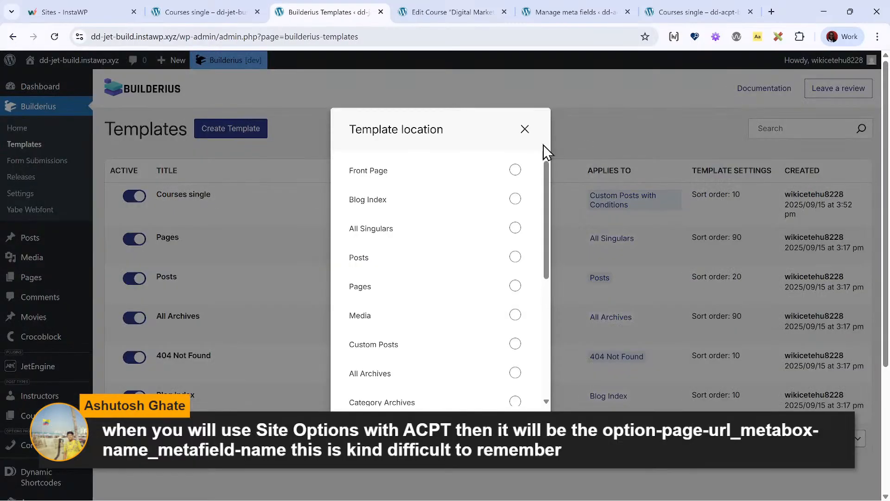
scroll(528, 178, "down", 3)
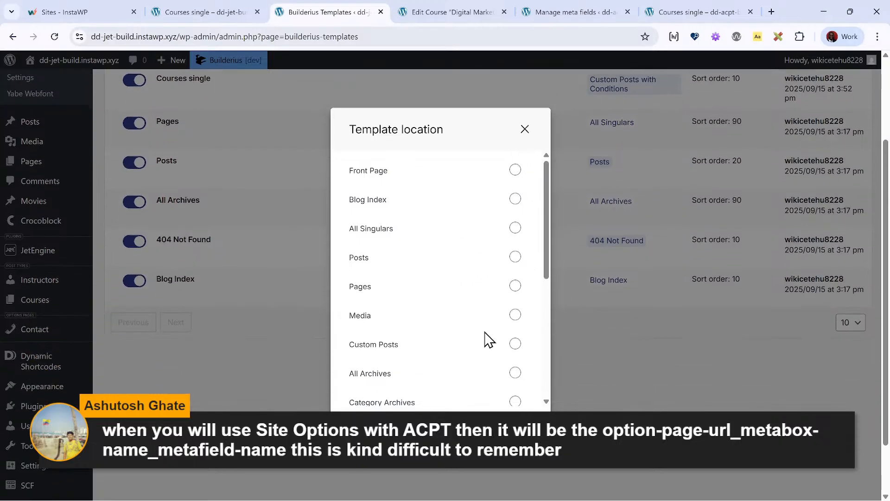
left_click(481, 355)
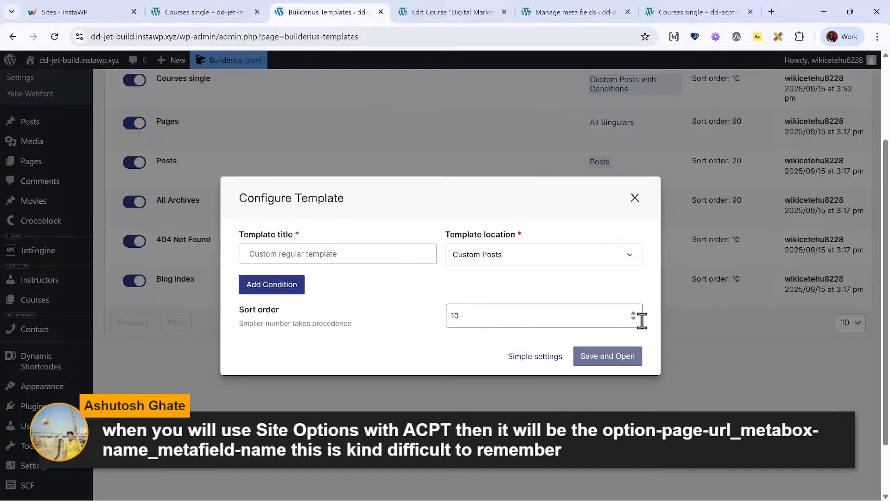
left_click(342, 260)
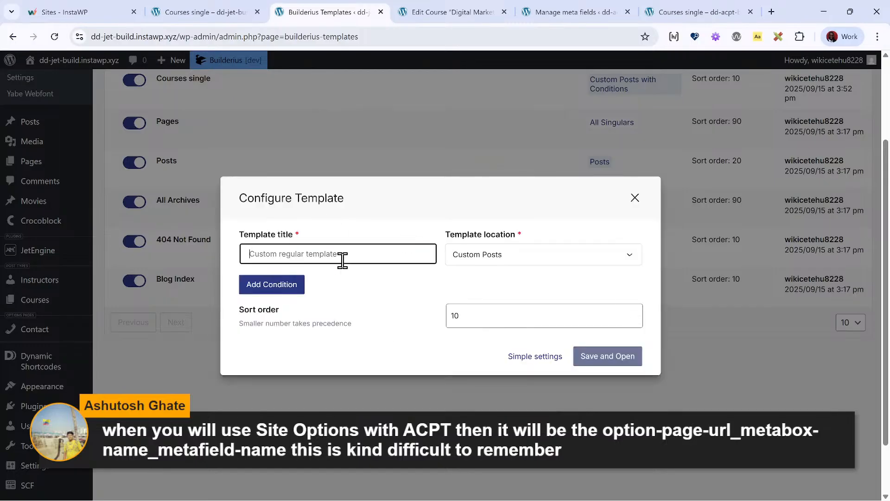
type("Movies single")
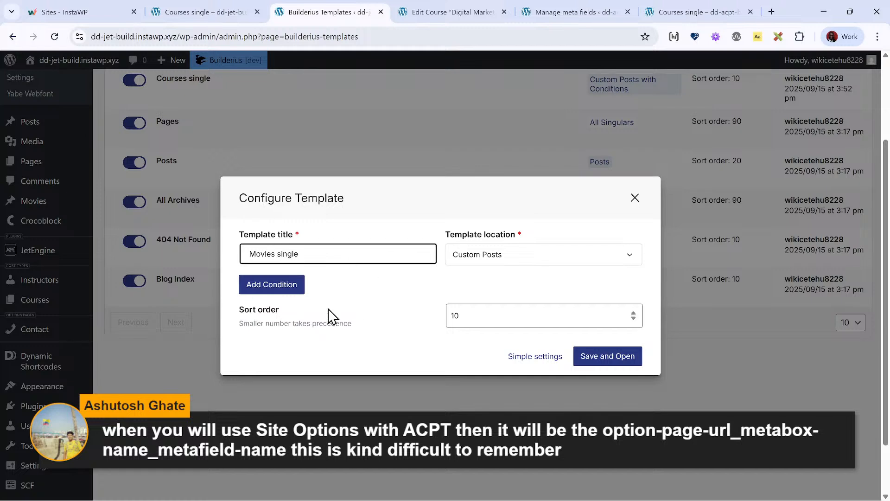
- Add the condition Post Type Is Movie to the template, and save and open it
left_click(294, 293)
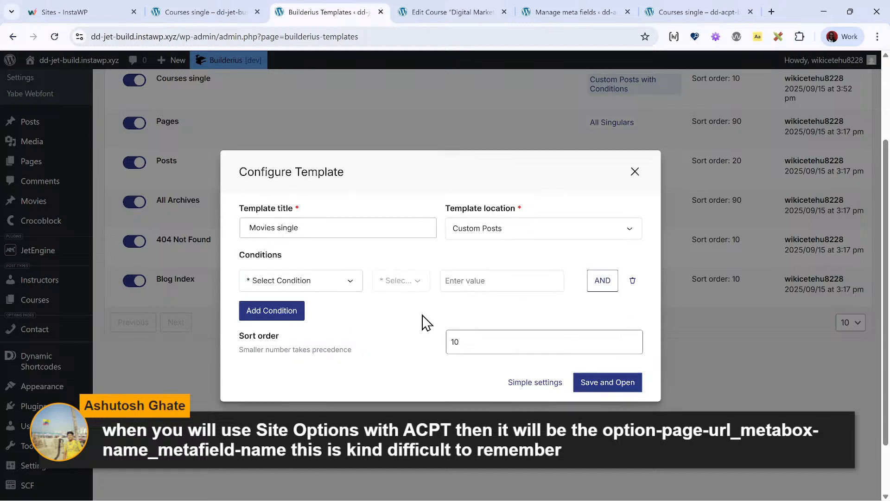
left_click(310, 287)
left_click(316, 356)
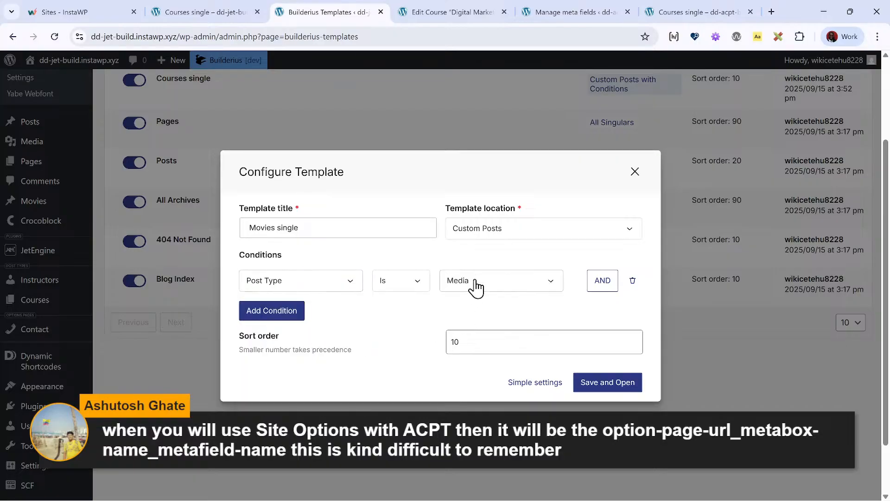
left_click(477, 291)
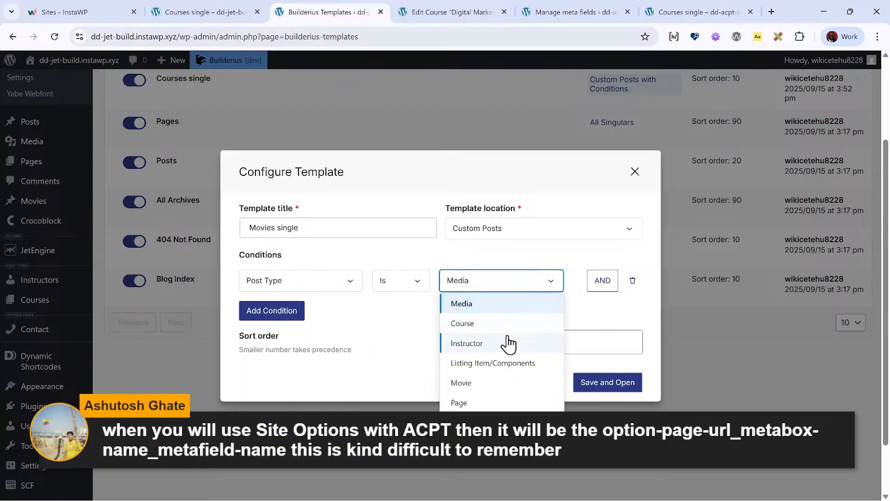
left_click(497, 389)
left_click(599, 386)
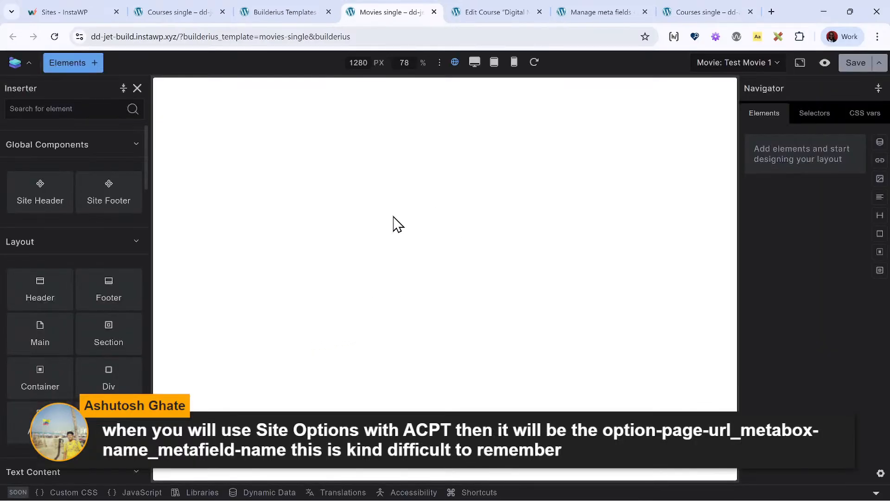
- Close the Movies single template builder after checking its available preview posts, and reload the Builderius Templates list
left_click(760, 62)
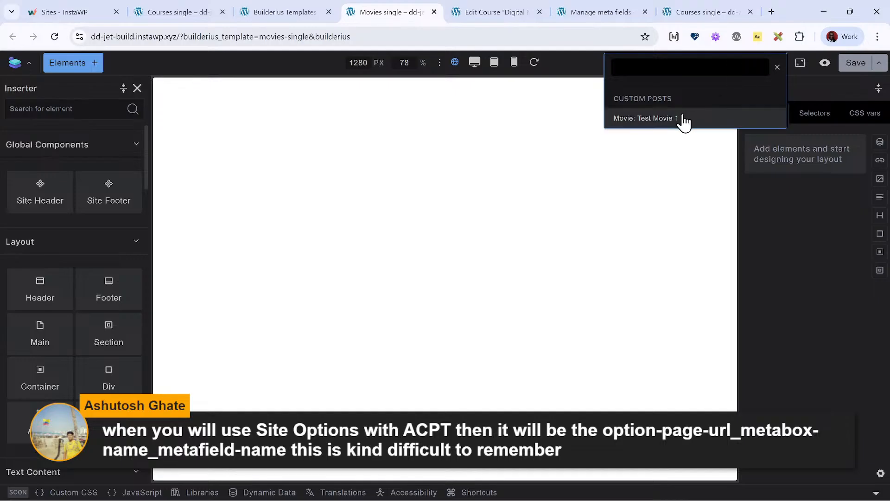
left_click(610, 185)
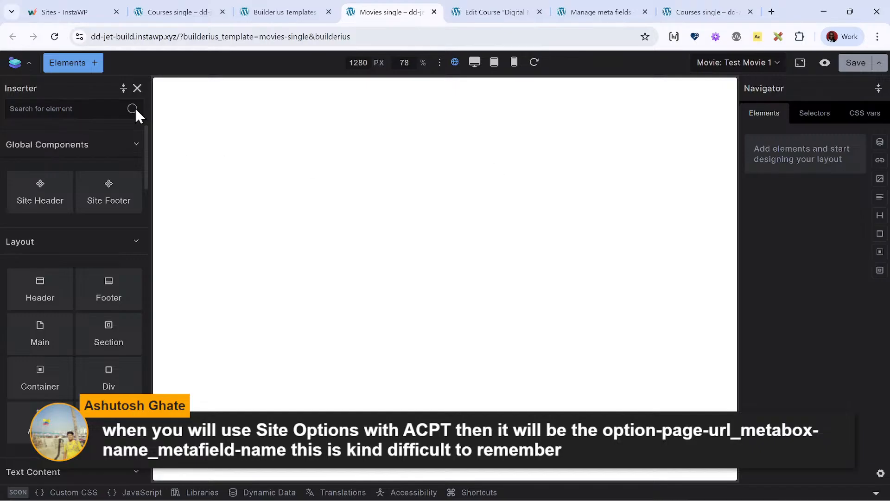
left_click(434, 12)
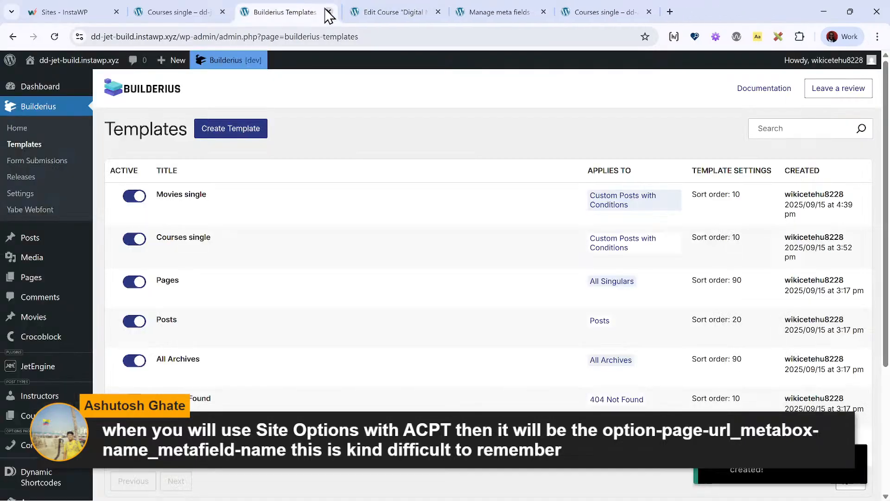
left_click(53, 36)
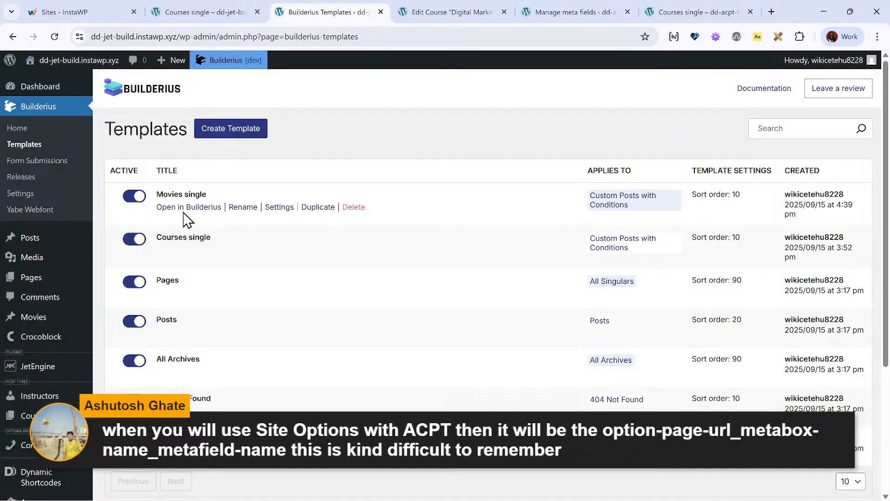
- Open the Movies single template and pick Test Movie 1 as its preview post
left_click(186, 208)
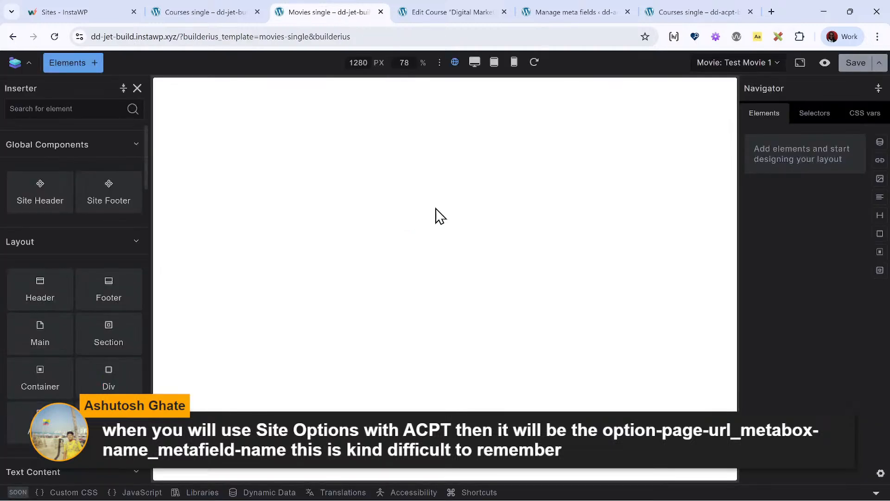
left_click(737, 63)
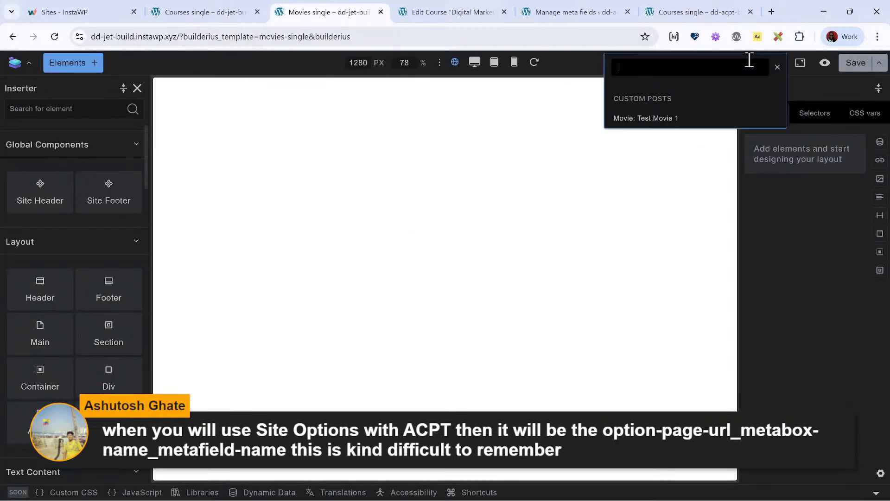
left_click(660, 118)
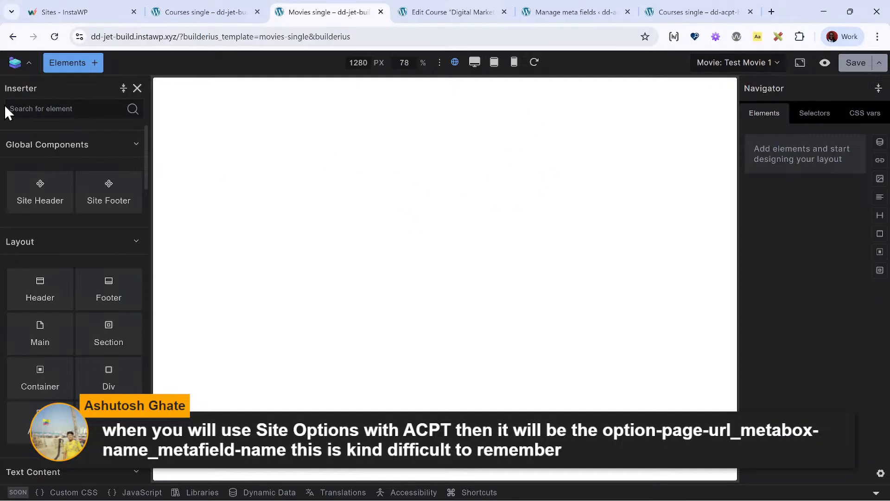
- Return to the Builderius Templates list and delete the Movies single template
left_click(12, 36)
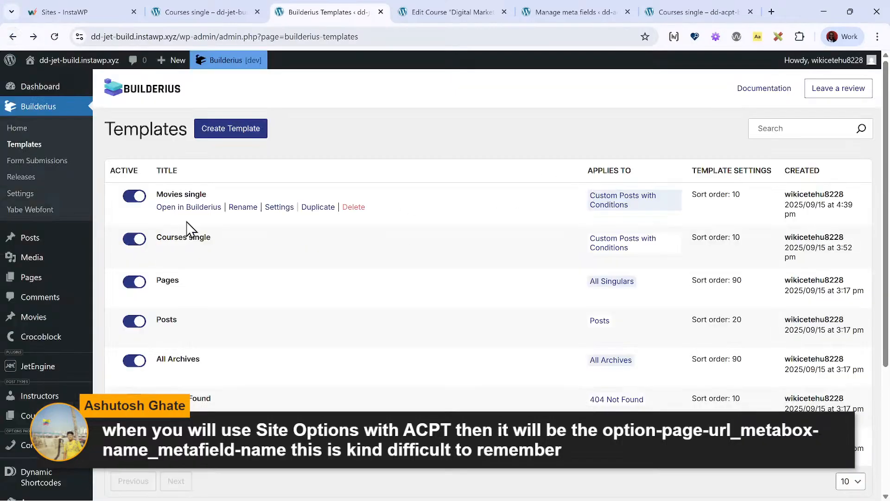
left_click(354, 207)
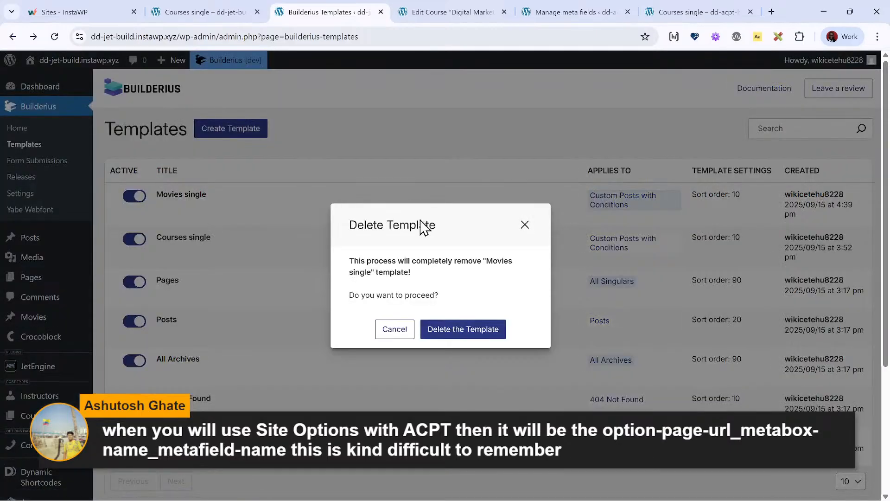
left_click(475, 333)
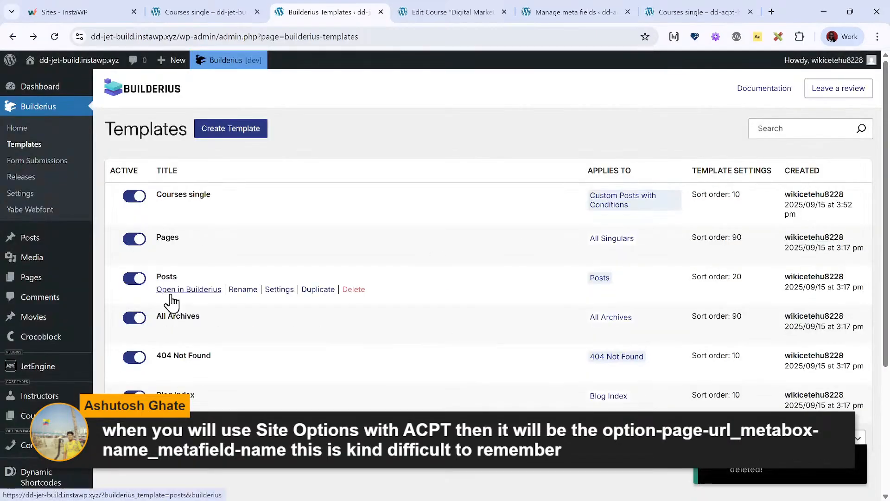
left_click(172, 295)
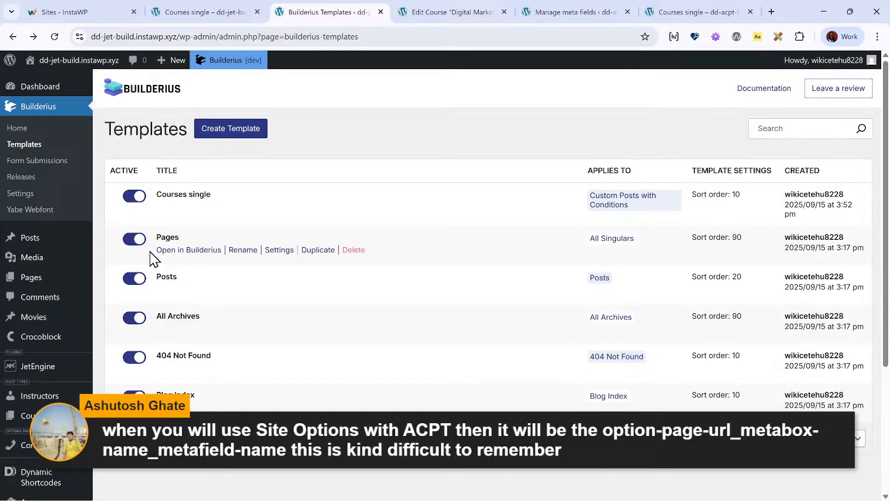
left_click(225, 134)
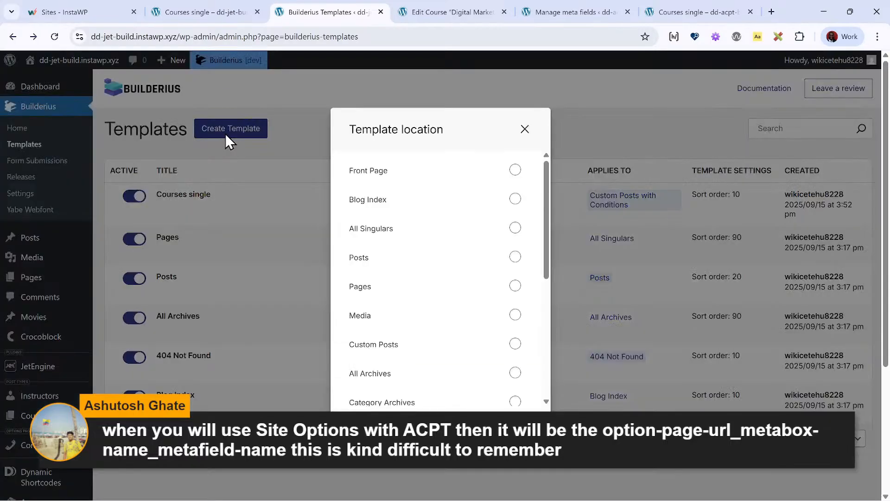
left_click(279, 153)
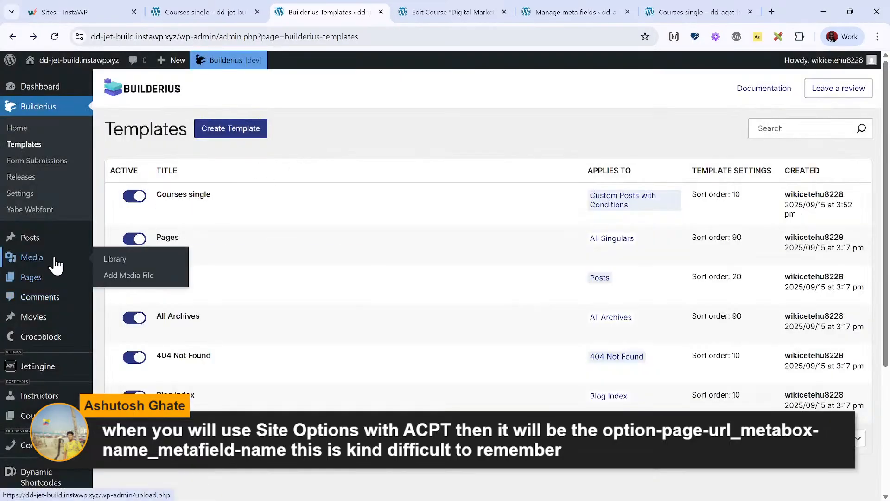
- Go to the Movies list and start a new movie titled "Test Movie 2"
left_click(51, 297)
left_click(89, 316)
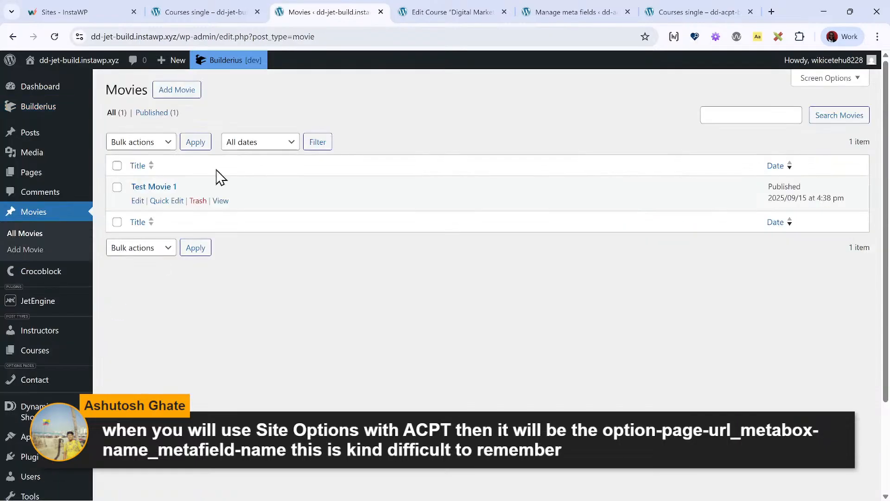
left_click(171, 92)
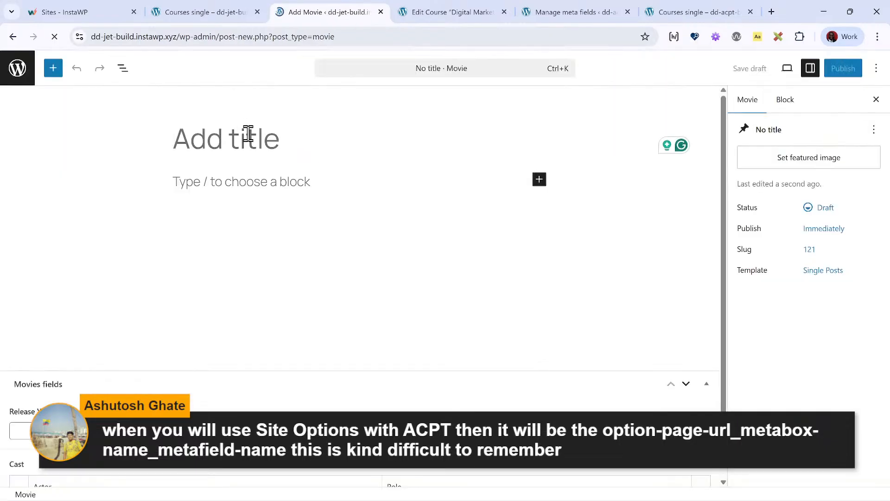
type("Test ")
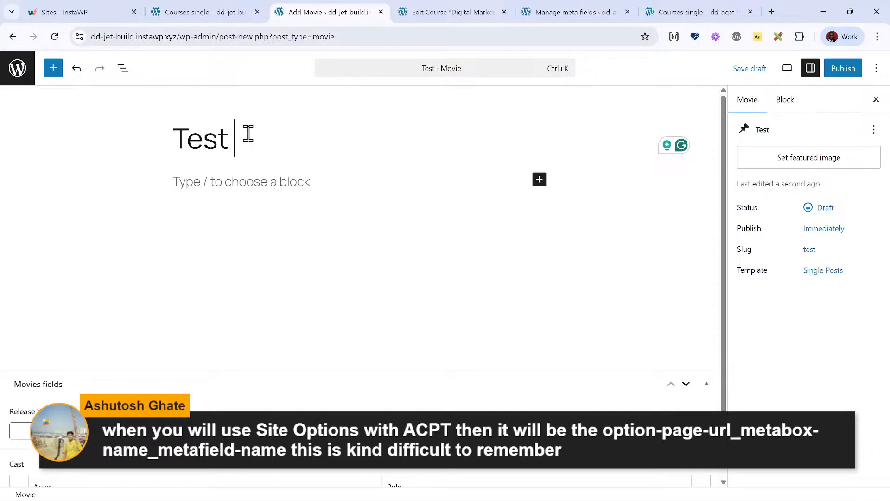
type("Movie 2")
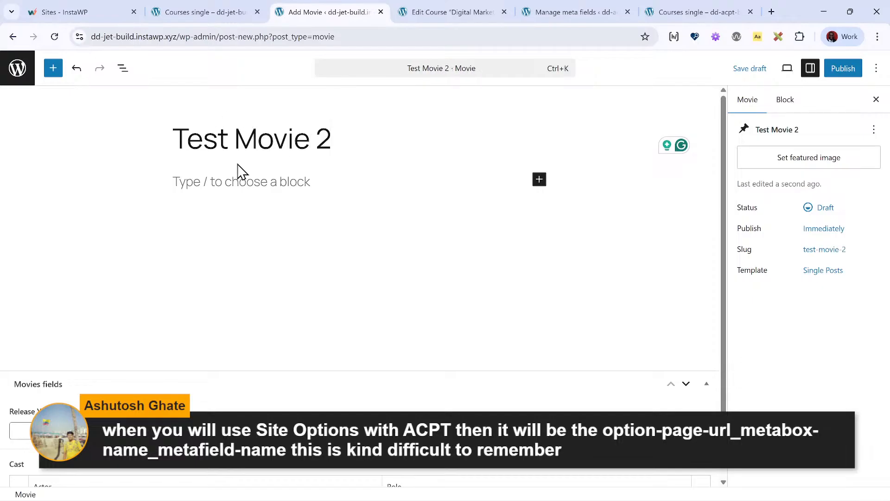
- Write the paragraph "Some other random content" as the movie's body content
left_click(256, 176)
type("Some o")
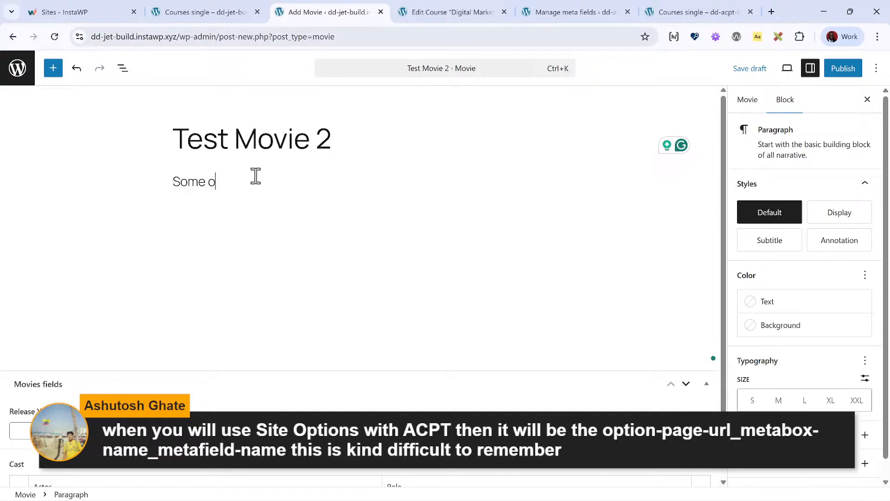
type("f")
key("BackSpace")
type("ther random content")
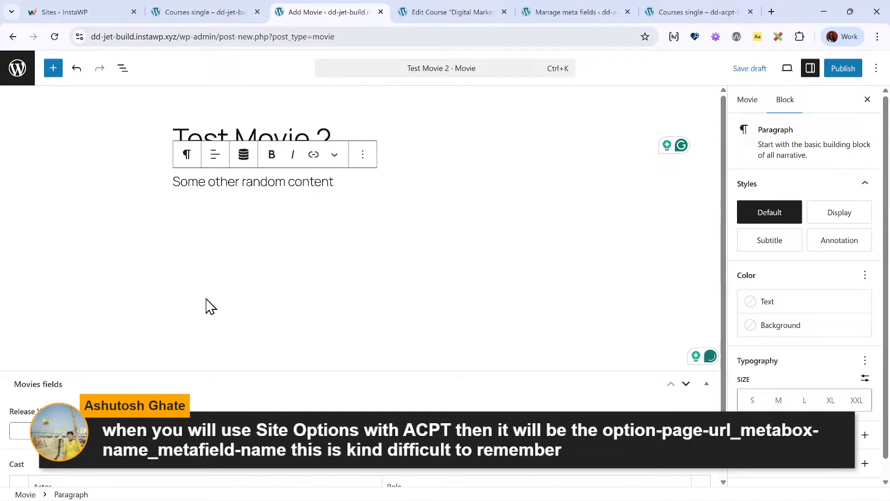
- Set the movie's Release Year to 2025 and add two rows to its Cast repeater
scroll(78, 378, "down", 1)
left_click(79, 389)
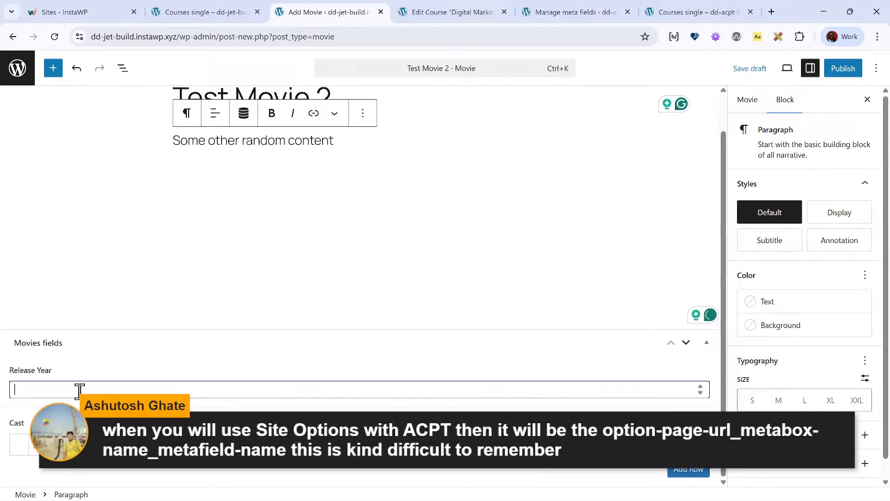
type("2025")
left_click(676, 470)
scroll(432, 465, "down", 1)
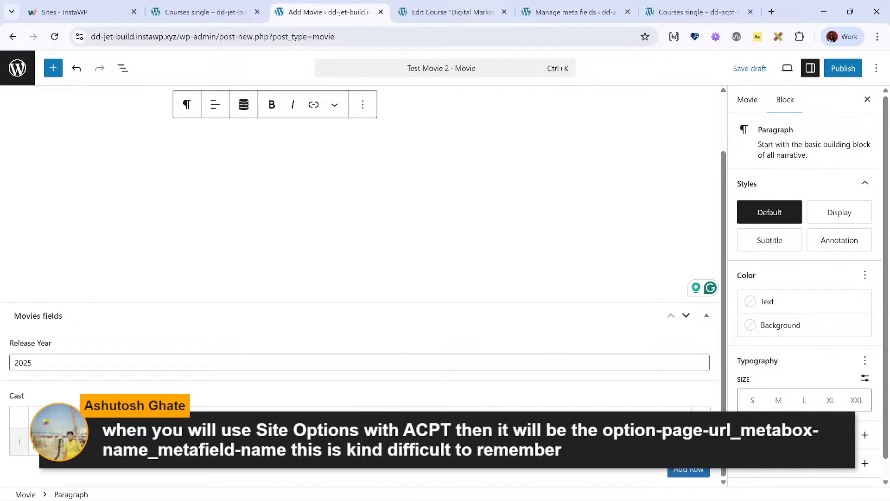
left_click(695, 470)
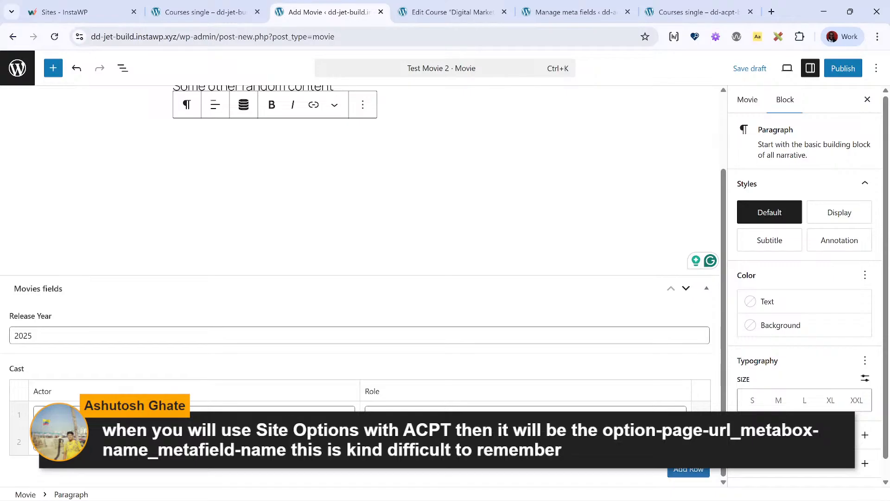
- Publish Test Movie 2 and return to the Movies list
left_click(843, 69)
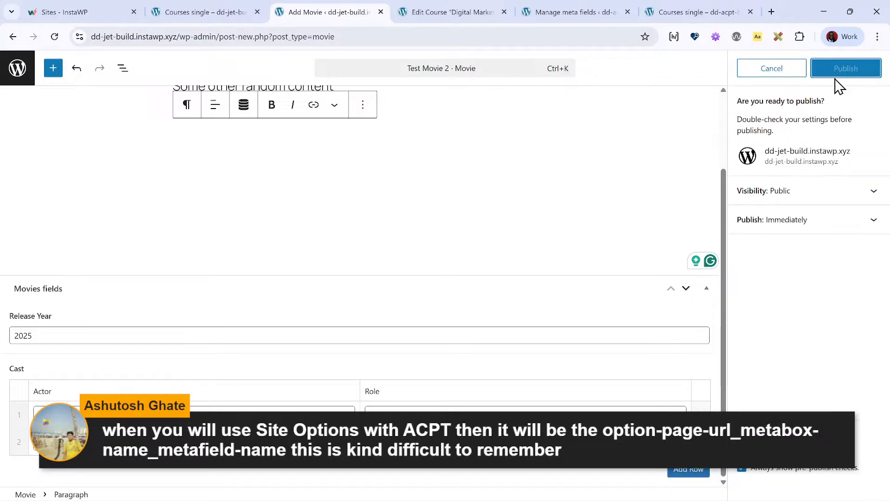
left_click(839, 70)
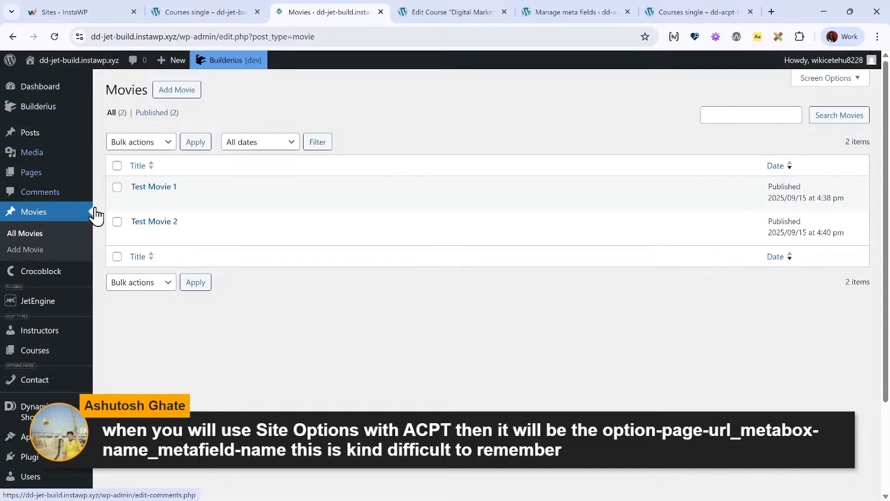
left_click(25, 73)
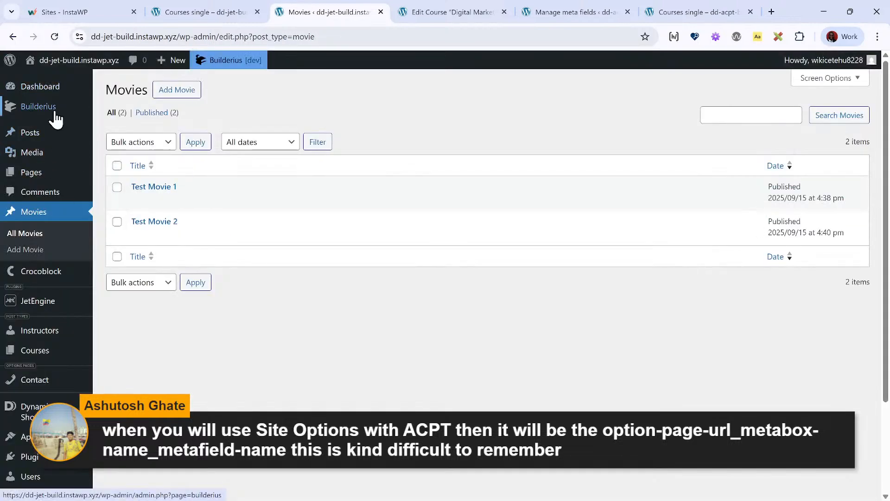
- Start a new Builderius template for Custom Posts and title it "Movie single"
mouse_move(83, 116)
left_click(151, 126)
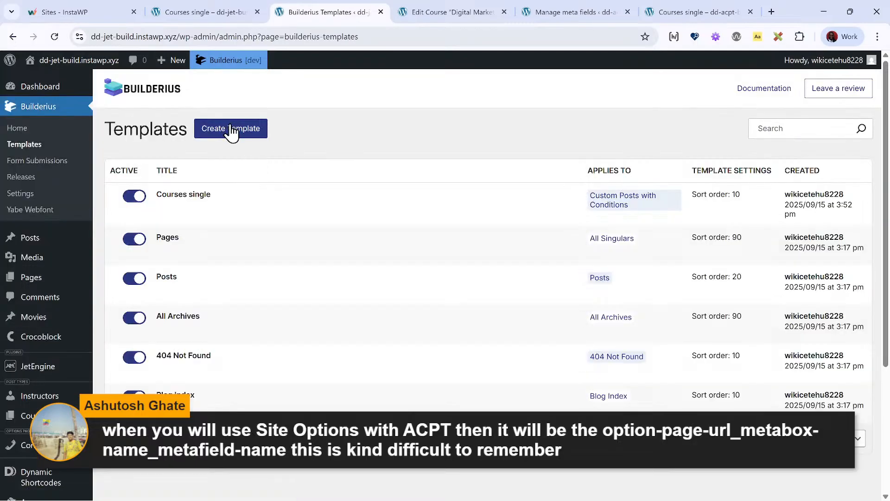
left_click(231, 132)
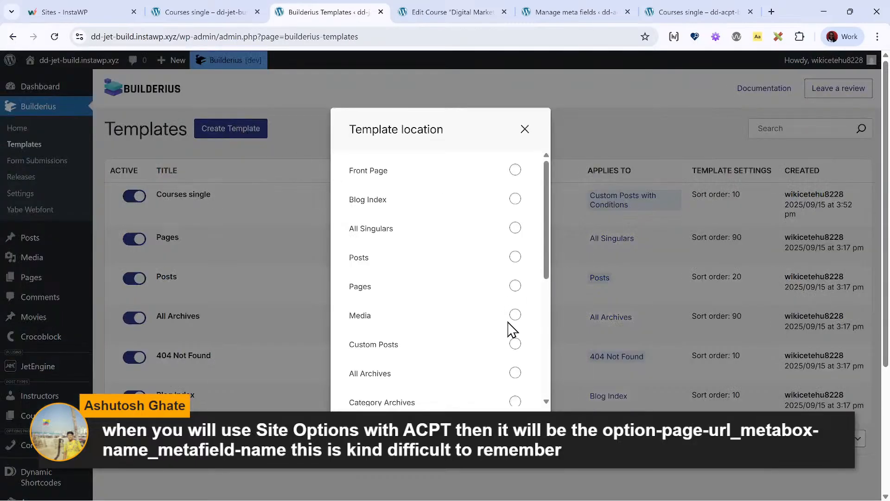
left_click(515, 344)
left_click(341, 254)
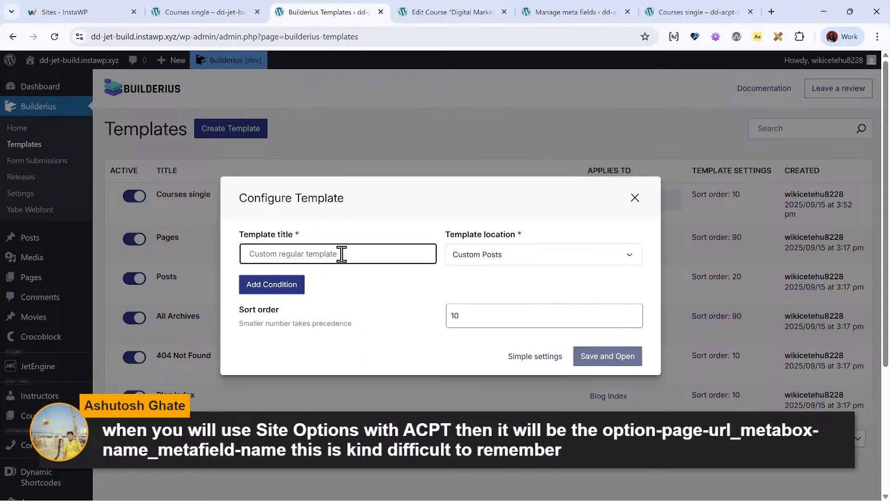
type("Movie")
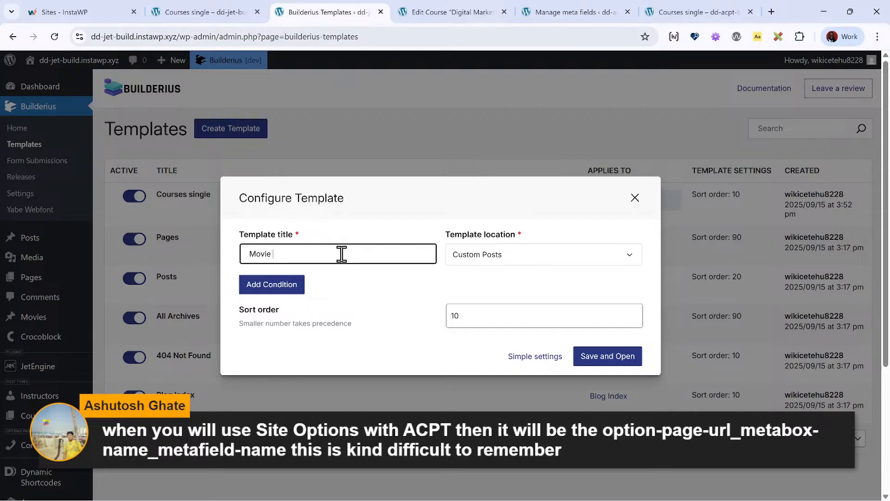
type(" single")
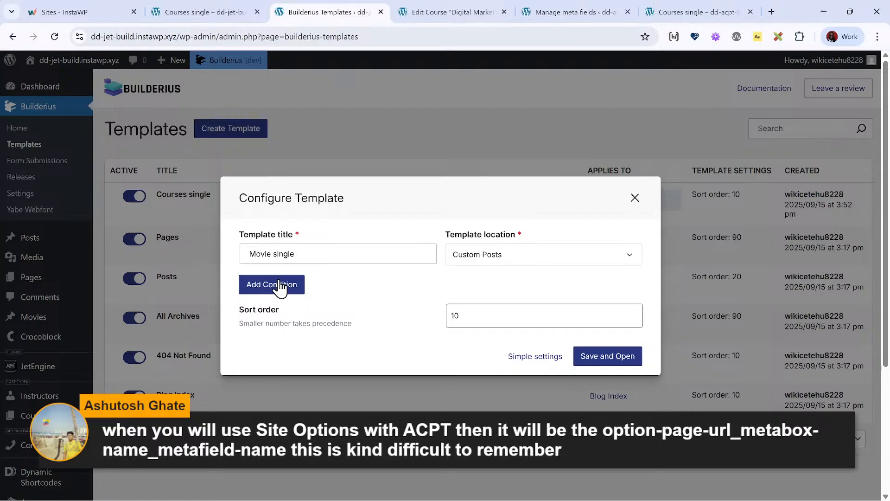
- Add the condition Post Type Is Movie to the Movie single template, and save and open it
left_click(278, 285)
left_click(319, 284)
left_click(269, 351)
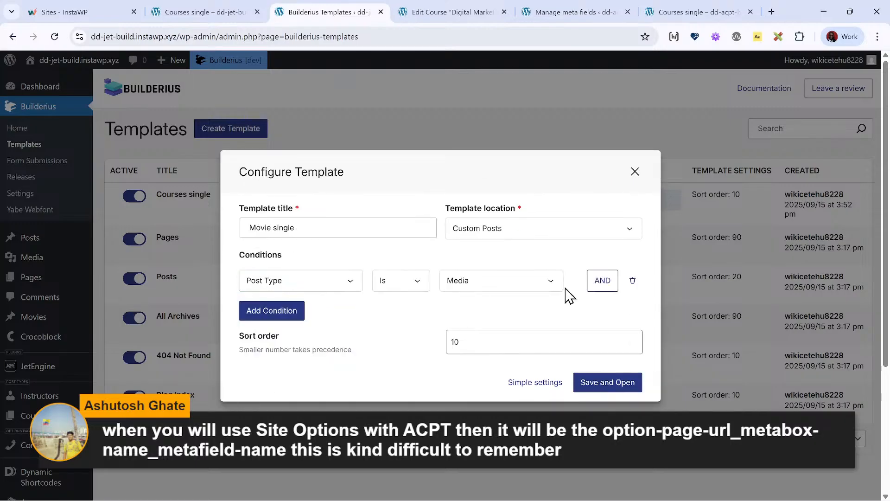
left_click(526, 284)
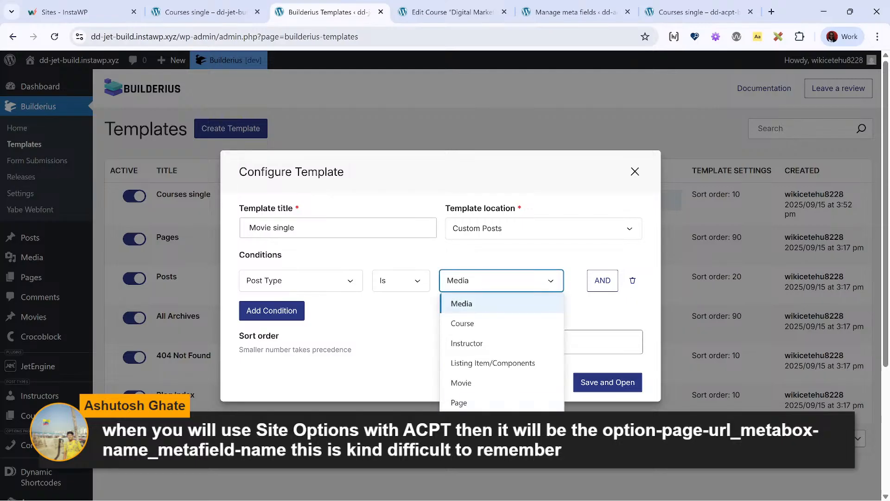
left_click(496, 383)
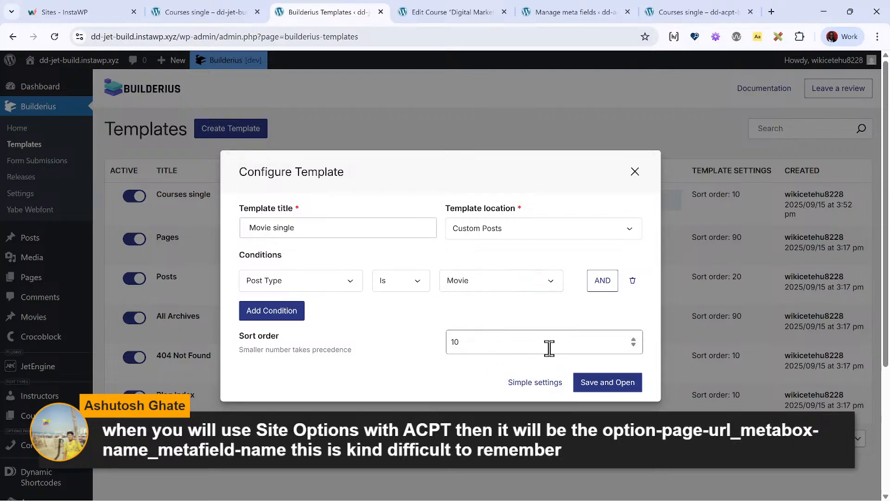
left_click(600, 388)
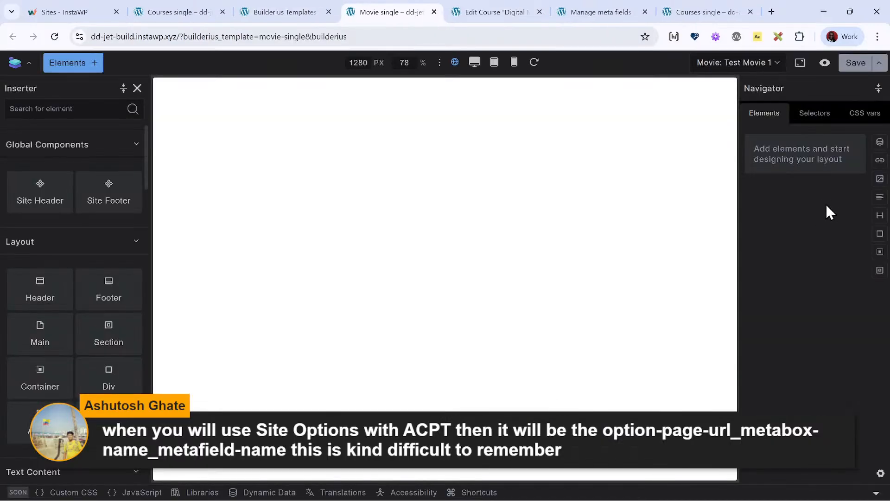
- Insert the Site Header and Site Footer global components into the template and select the Site Header
left_click(77, 65)
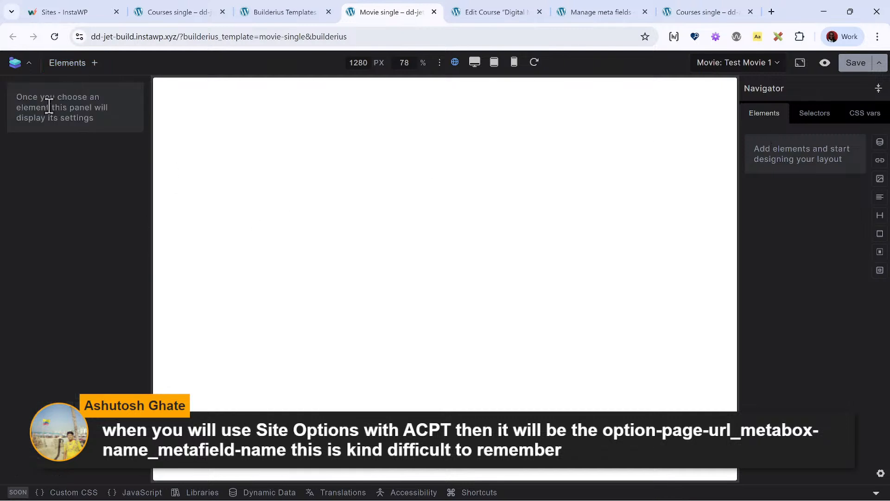
left_click(77, 68)
left_click(78, 69)
left_click(80, 69)
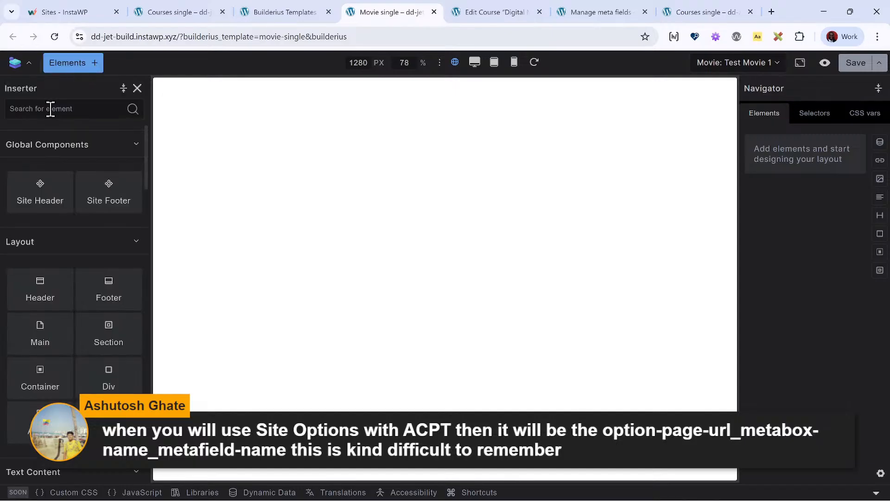
left_click(40, 197)
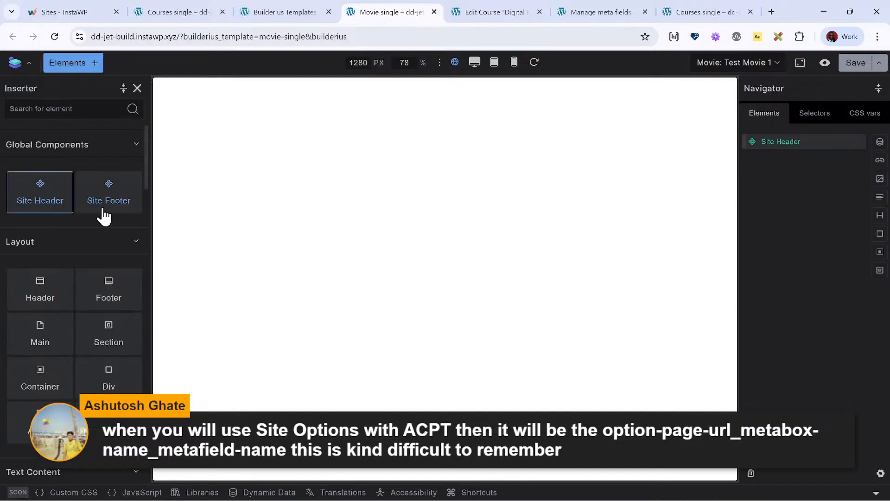
left_click(108, 204)
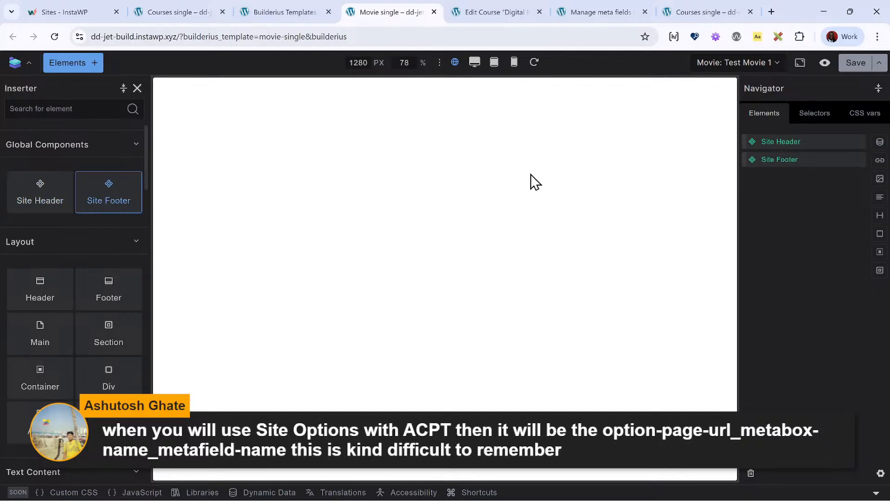
left_click(830, 141)
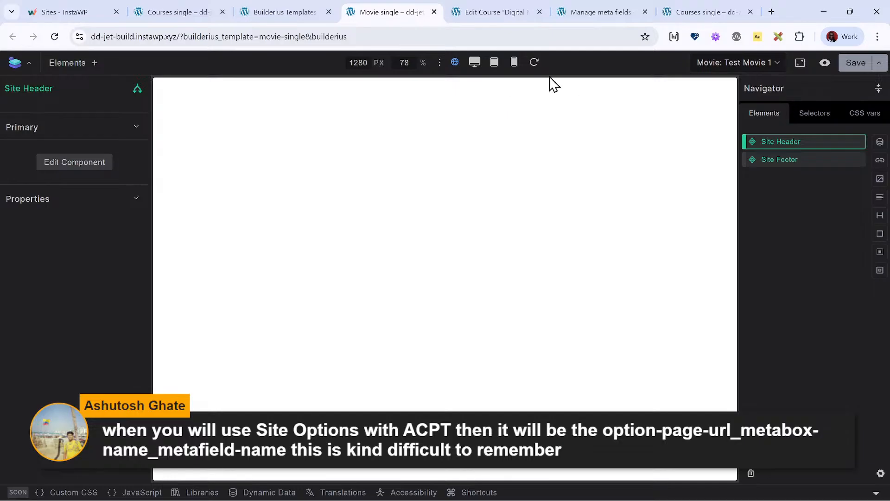
- Save the Courses single template of the dd-jet-build site and close its builder along with the Builderius templates list
left_click(60, 65)
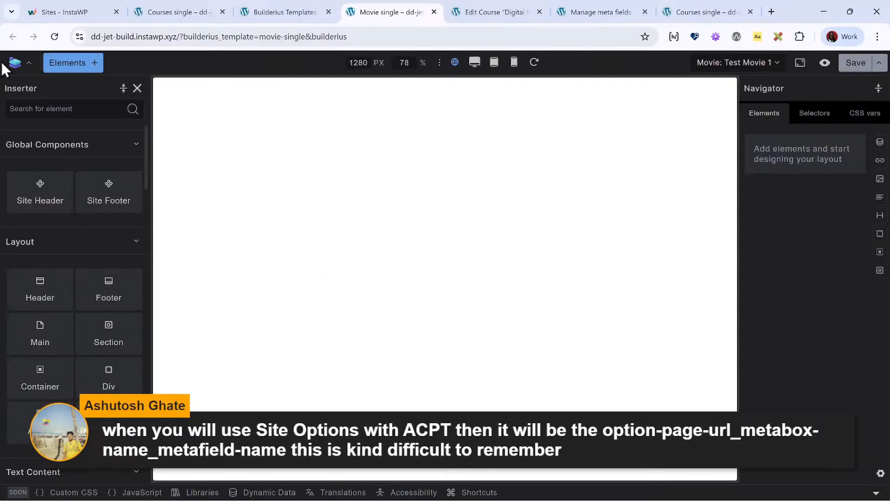
left_click(218, 17)
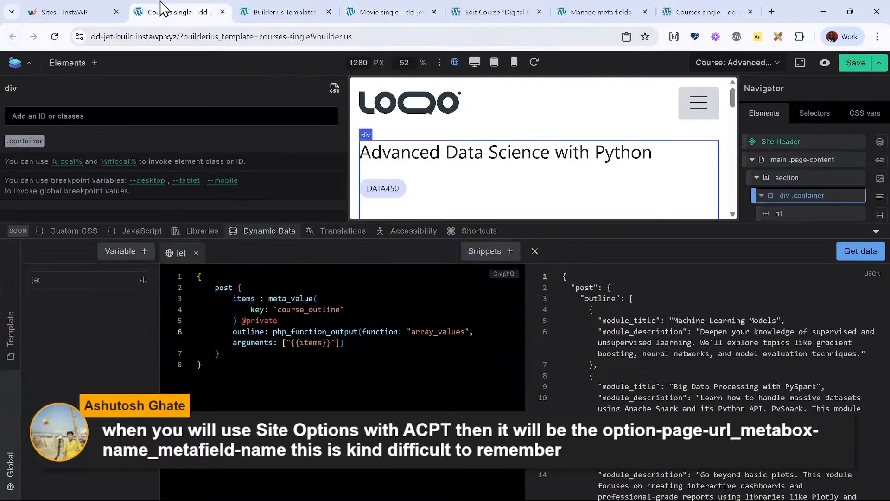
left_click(864, 61)
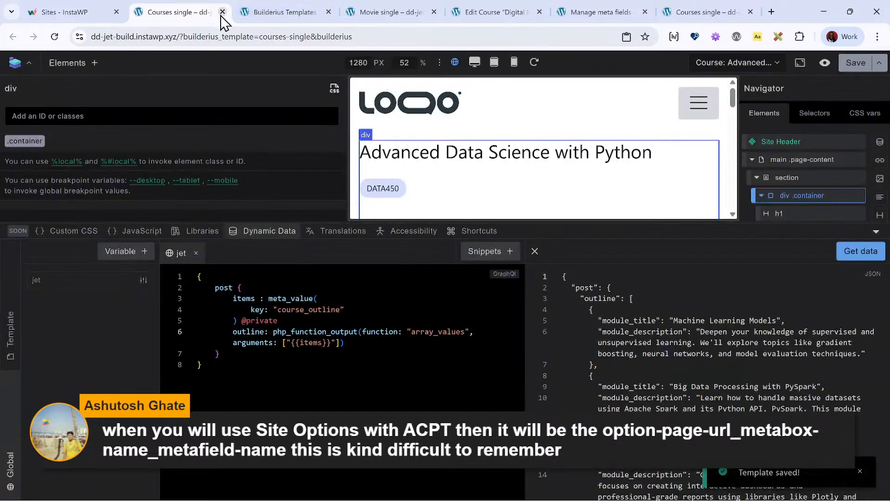
left_click(223, 12)
left_click(221, 12)
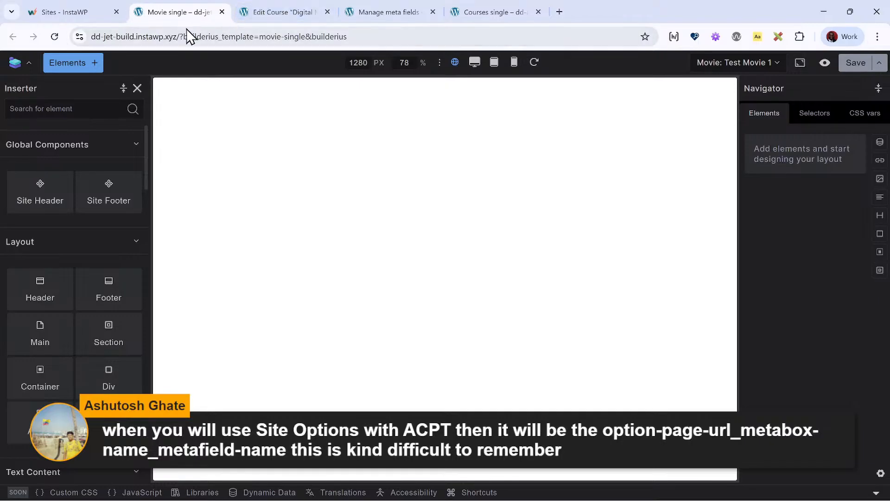
- Preview Test Movie 1 from the reloaded Movie single builder and close both the builder and the preview
left_click(54, 36)
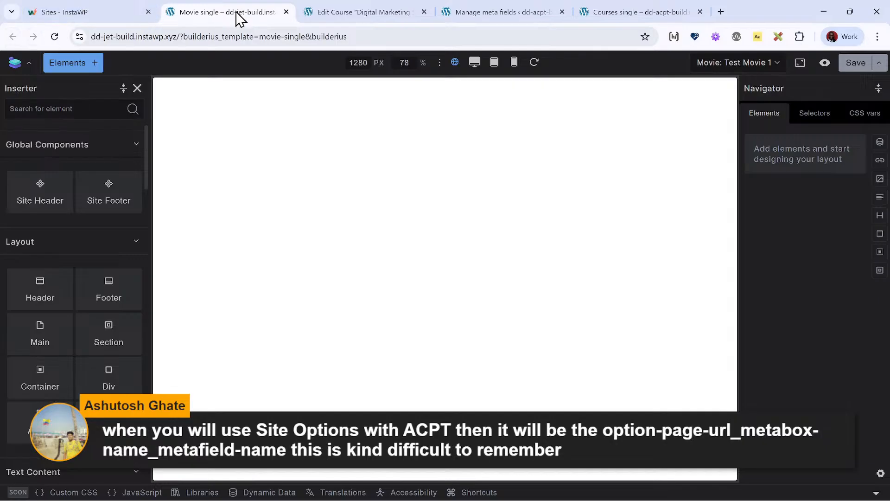
left_click(327, 14)
left_click(234, 16)
left_click(821, 64)
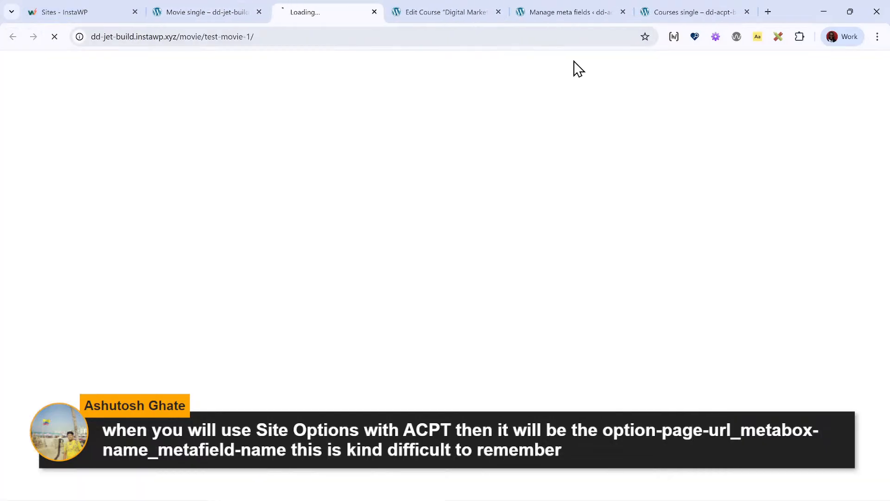
left_click(255, 20)
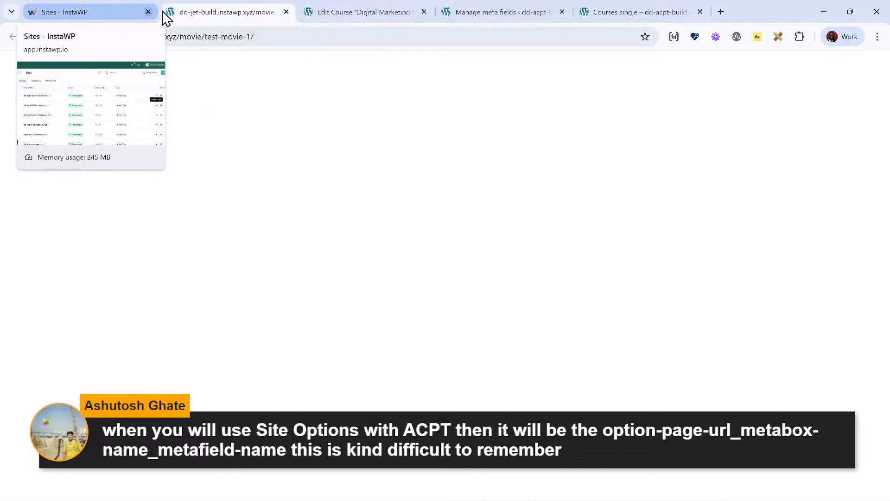
left_click(286, 12)
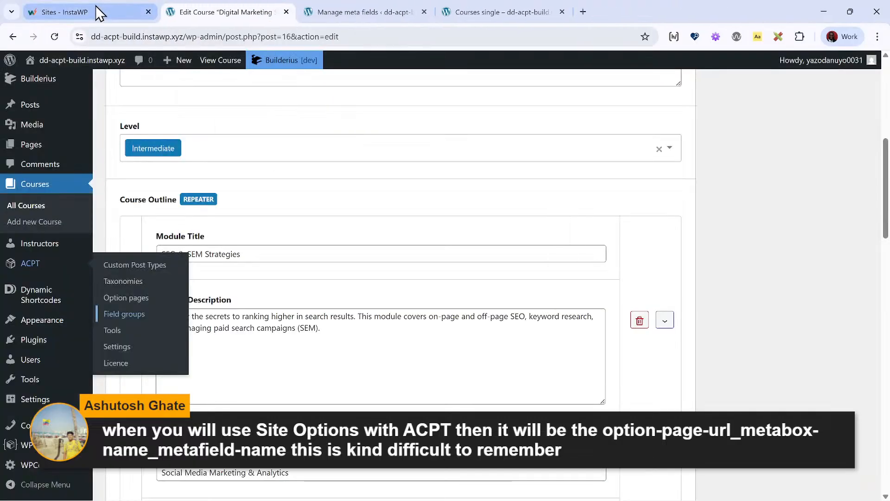
- Open dd-jet-build.instawp.xyz in a new browser tab and go to its WordPress dashboard
left_click(582, 11)
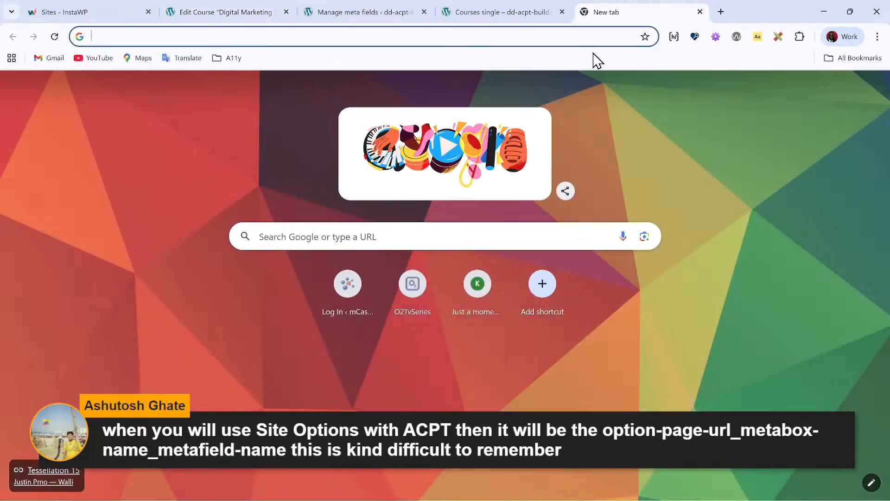
type("dd=")
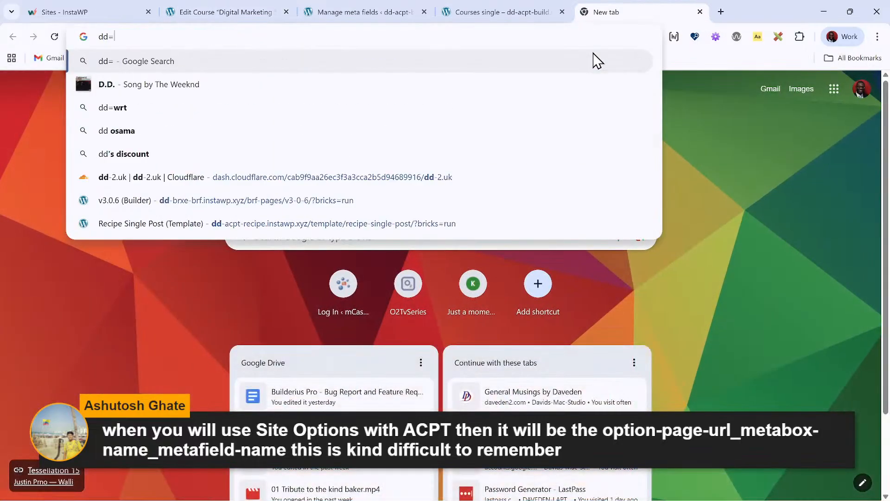
key("BackSpace")
key("BackSpace")
type("d-je")
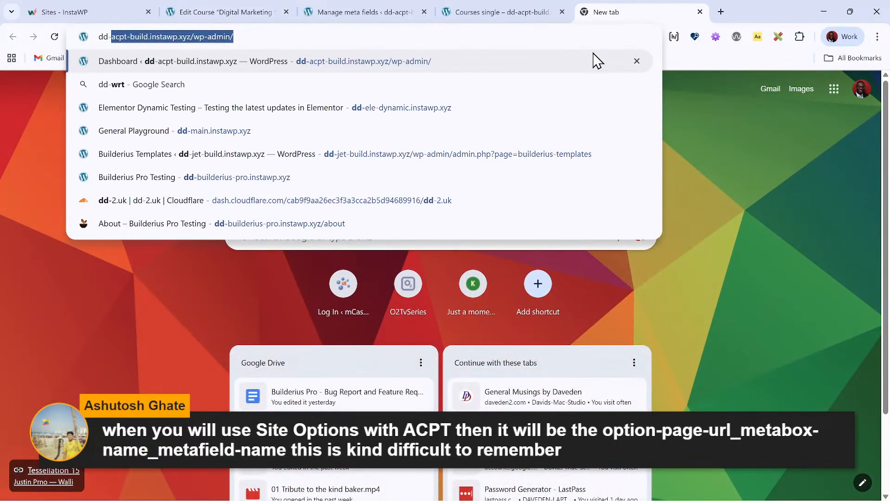
key("BackSpace")
key("BackSpace")
key("BackSpace")
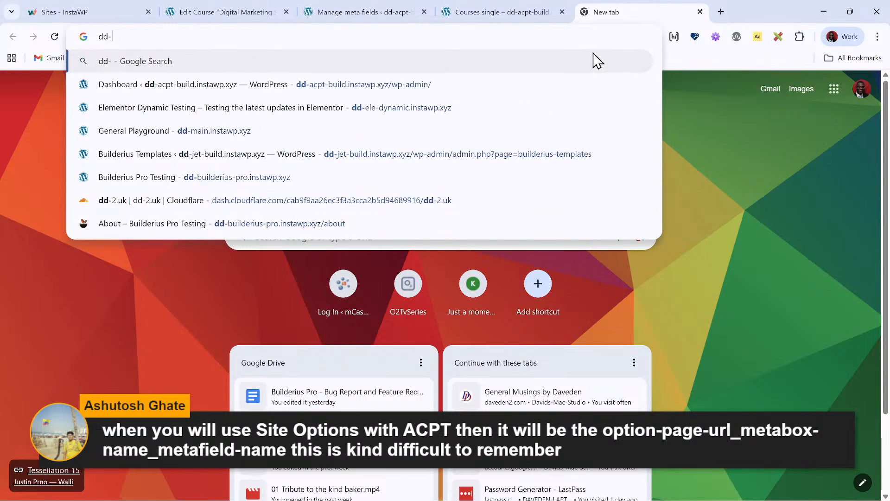
type("ac")
key("BackSpace")
key("BackSpace")
key("BackSpace")
type("j")
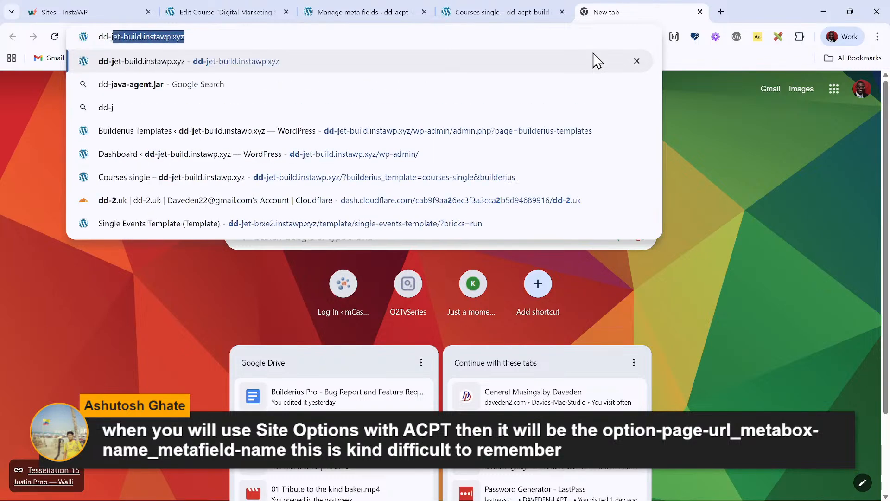
key("Return")
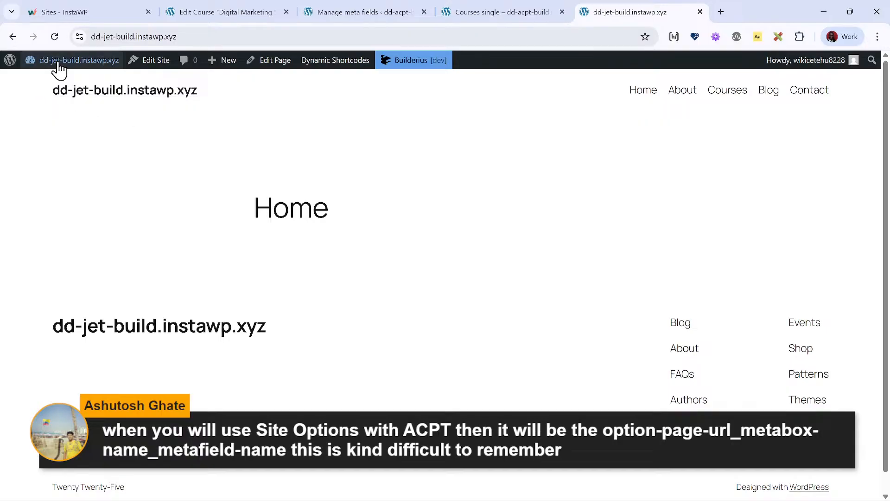
left_click(56, 62)
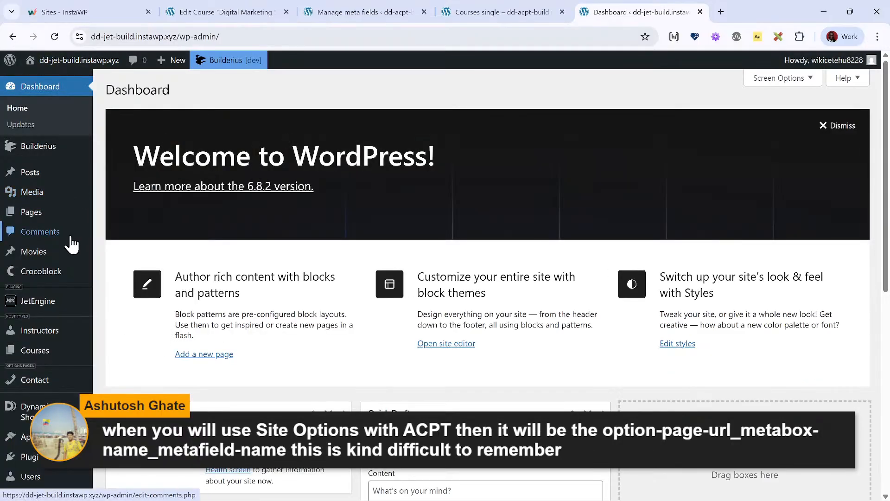
- Open the Movies fields group in the SCF field groups for editing
scroll(32, 412, "down", 3)
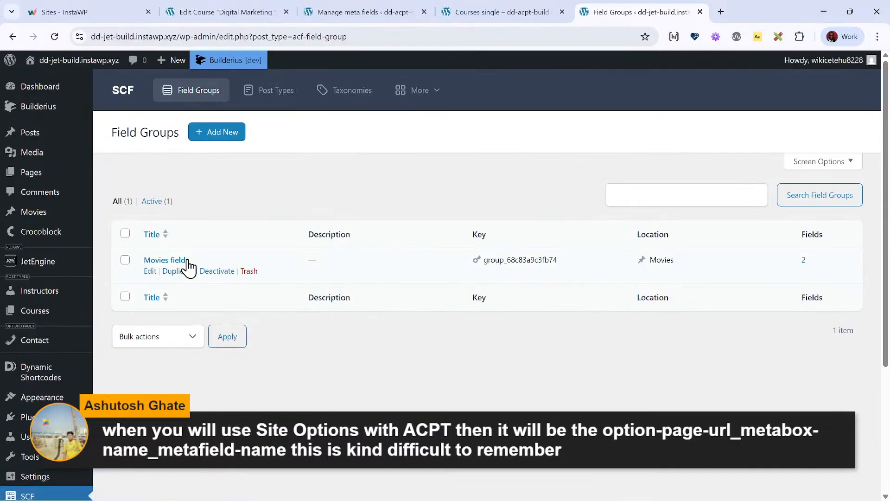
left_click(186, 263)
scroll(394, 302, "down", 4)
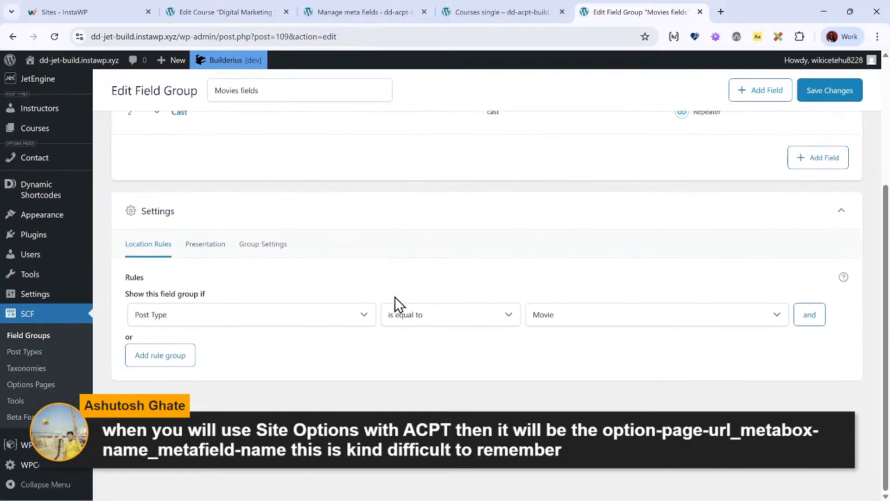
- Save the Movies fields group with the location rule Post Type is equal to Movie
left_click(554, 310)
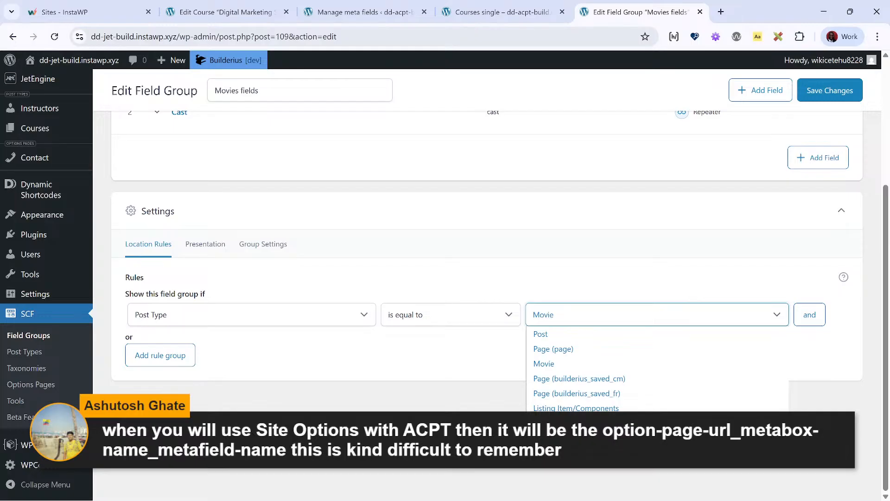
left_click(601, 364)
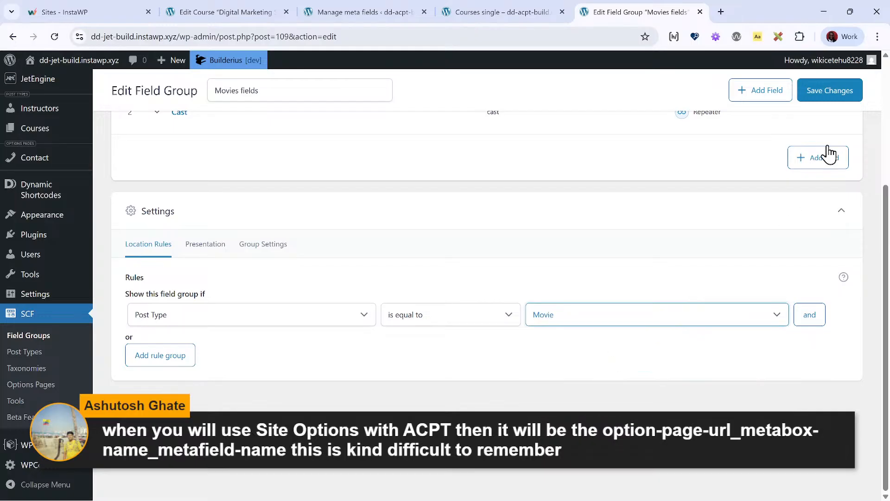
left_click(841, 89)
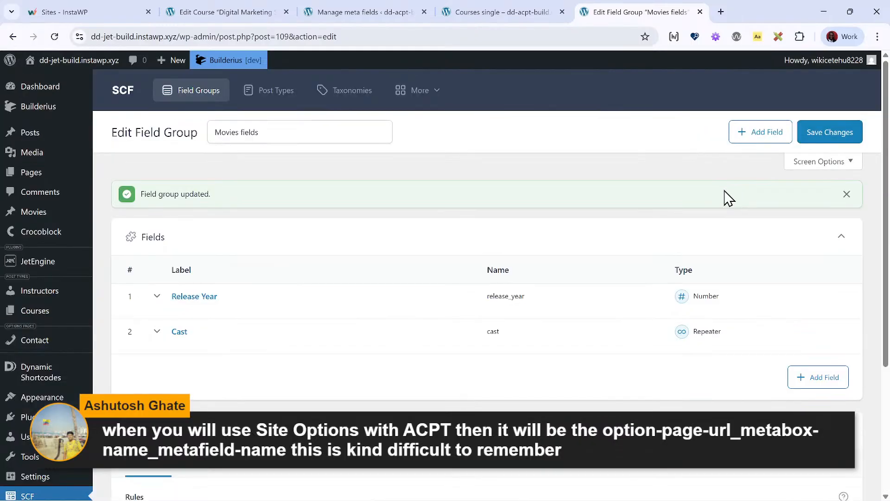
- Set the Movies fields location rule to Post Type is equal to Course and save the field group
scroll(501, 284, "down", 4)
left_click(558, 352)
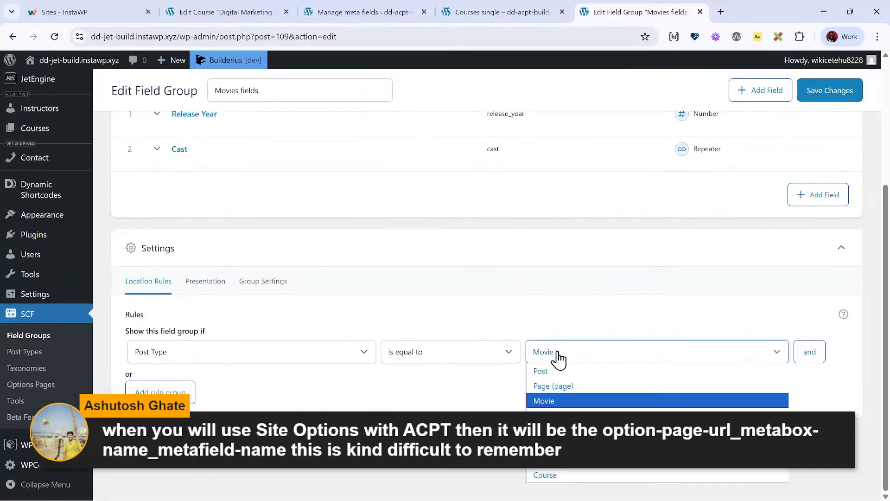
left_click(596, 474)
left_click(816, 93)
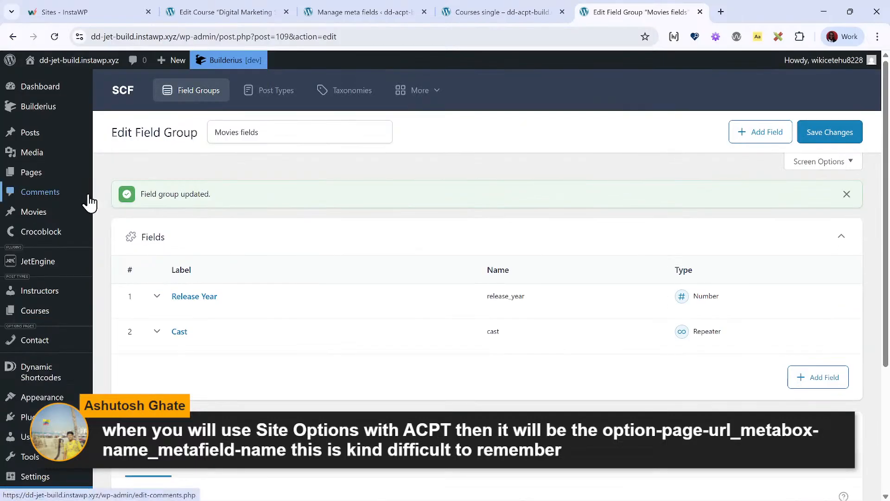
- Open the Digital Marketing Strategy course for editing and look through its custom fields
mouse_move(76, 273)
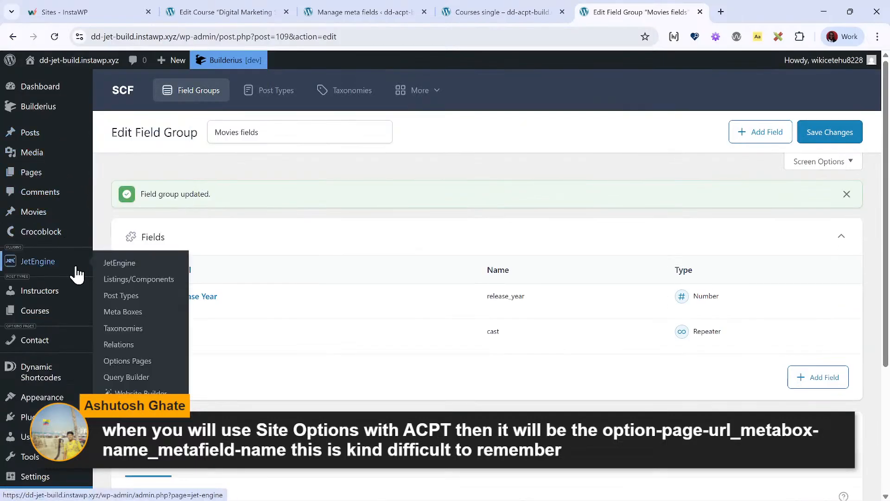
left_click(104, 314)
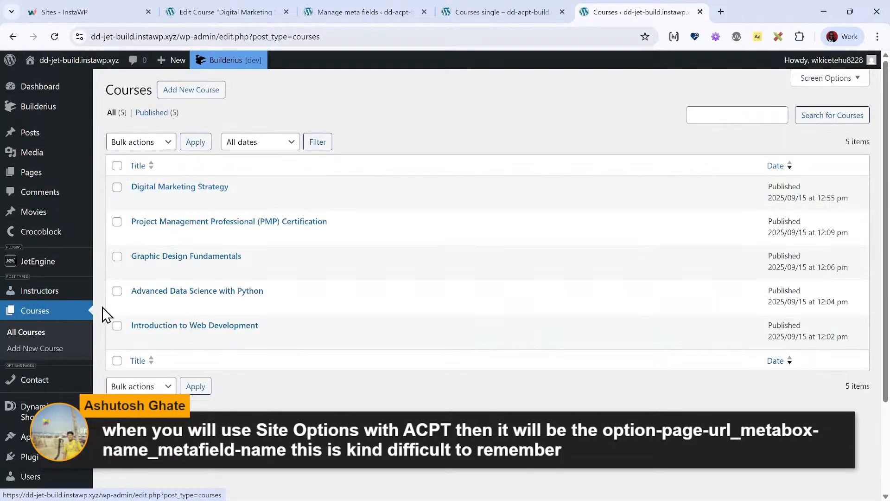
left_click(216, 187)
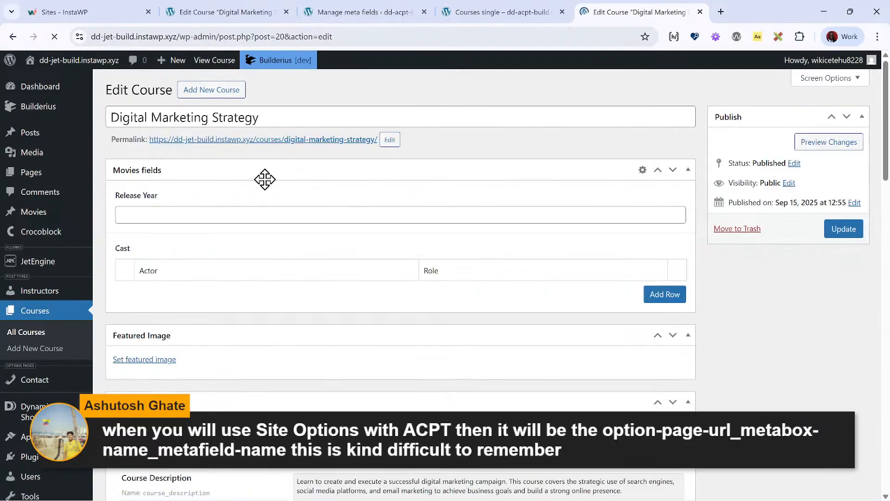
scroll(265, 179, "down", 15)
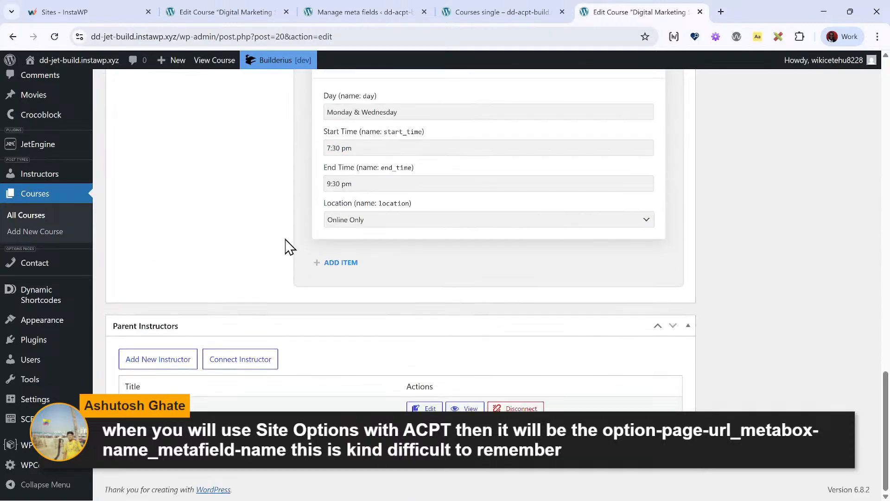
scroll(285, 246, "up", 15)
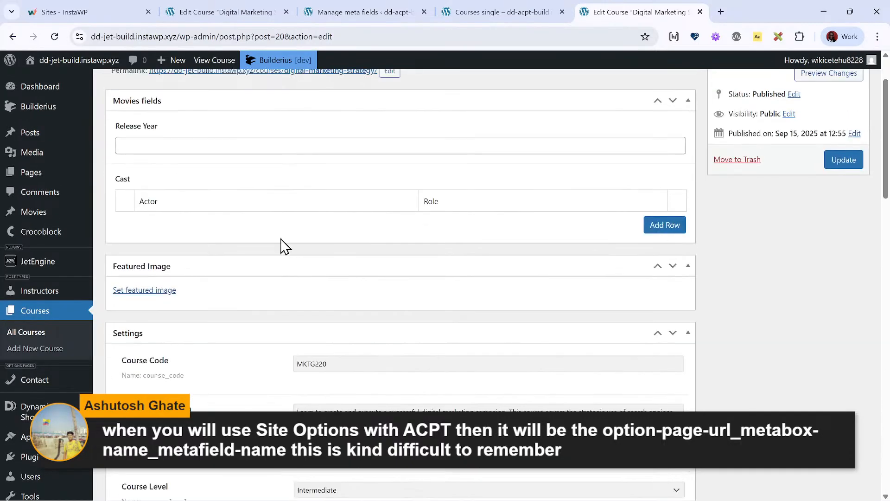
scroll(211, 206, "up", 2)
- Set the course's Release Year to 2024 and add a first Cast row with an actor's name and the role Lead
left_click(187, 212)
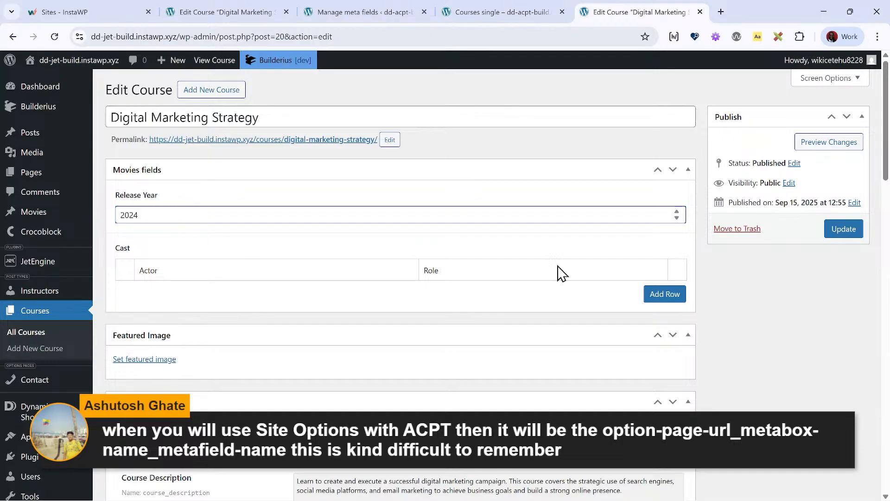
left_click(662, 294)
left_click(299, 295)
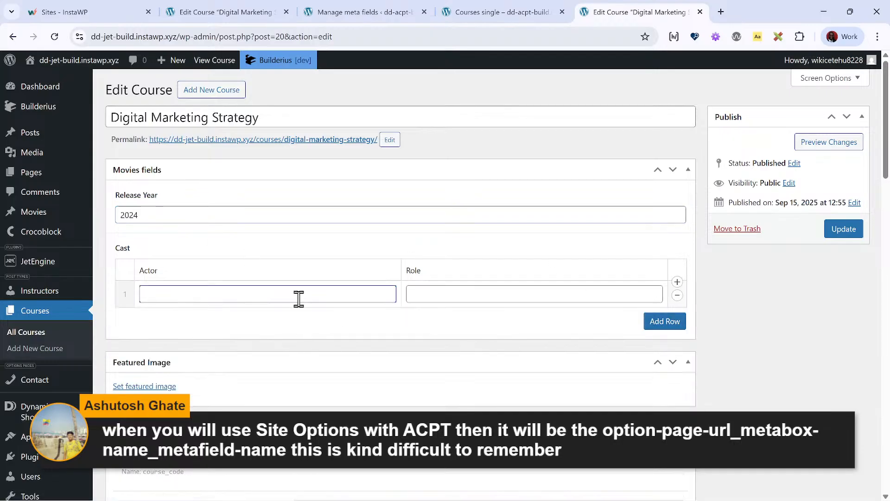
type("Jonathan")
key("Tab")
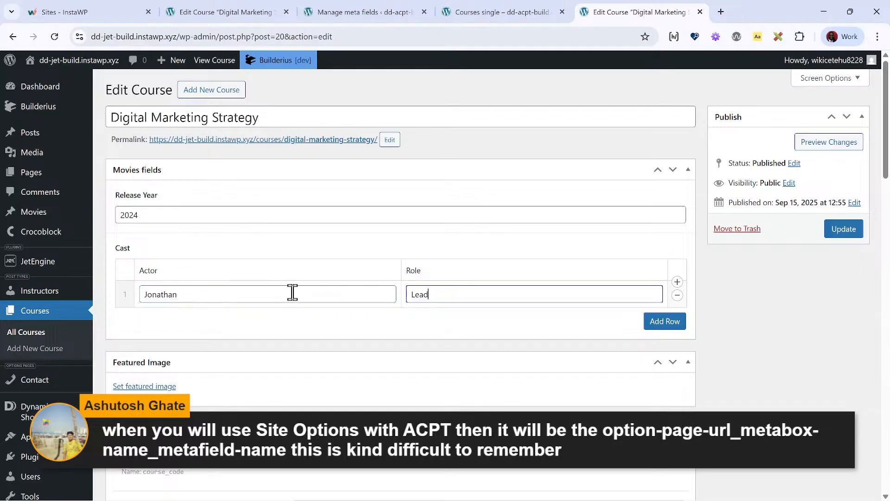
- Add a second Cast row with an actor's name and the role Others, and update the course
left_click(677, 323)
left_click(206, 319)
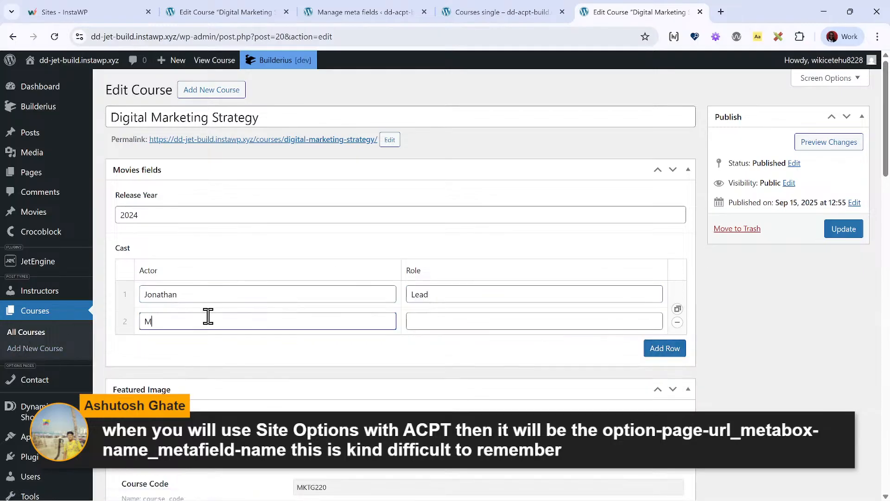
type("Mary")
key("Tab")
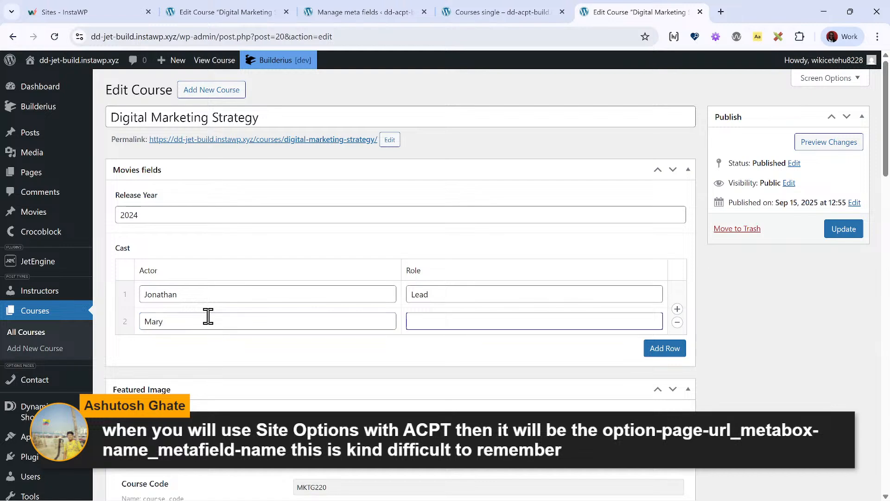
type("Others")
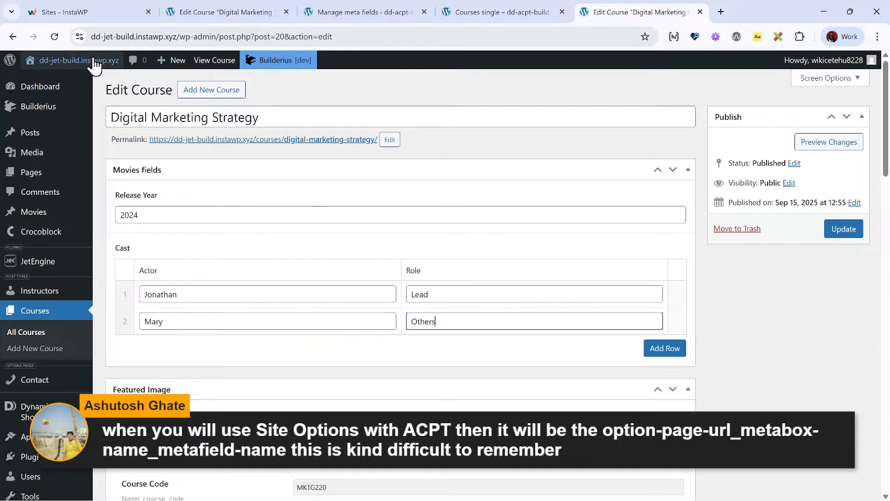
left_click(858, 230)
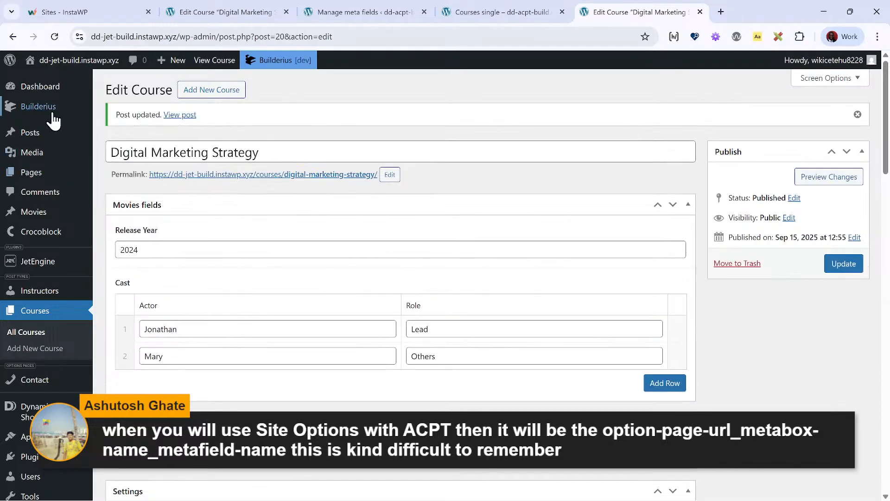
- Open the Courses single template from the Builderius templates list in the builder
mouse_move(55, 114)
left_click(142, 125)
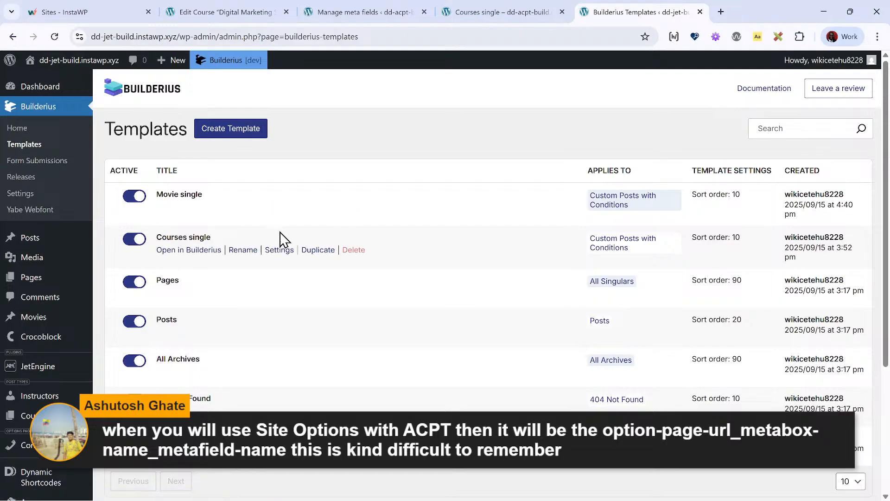
left_click(173, 253)
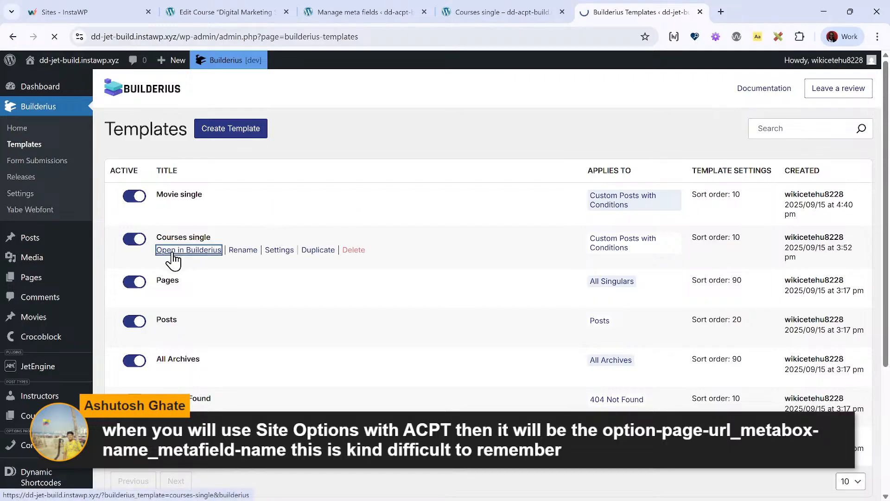
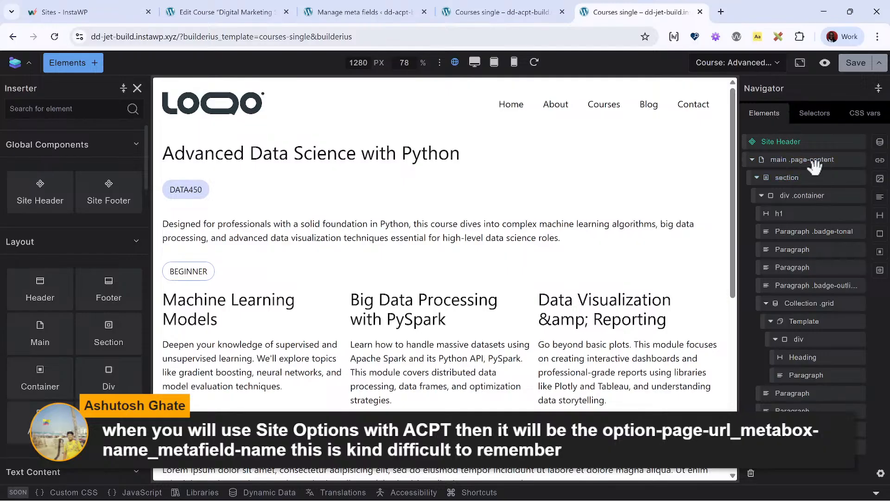
- Open the Digital Marketing Strategy course for editing from the dd-jet-build site's Courses list and check its Movies fields
left_click(324, 11)
left_click(494, 11)
left_click(677, 11)
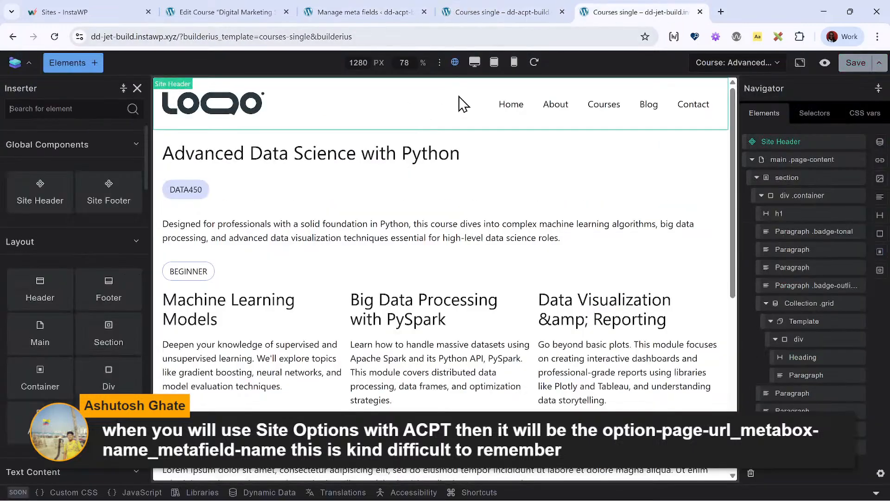
left_click(825, 63)
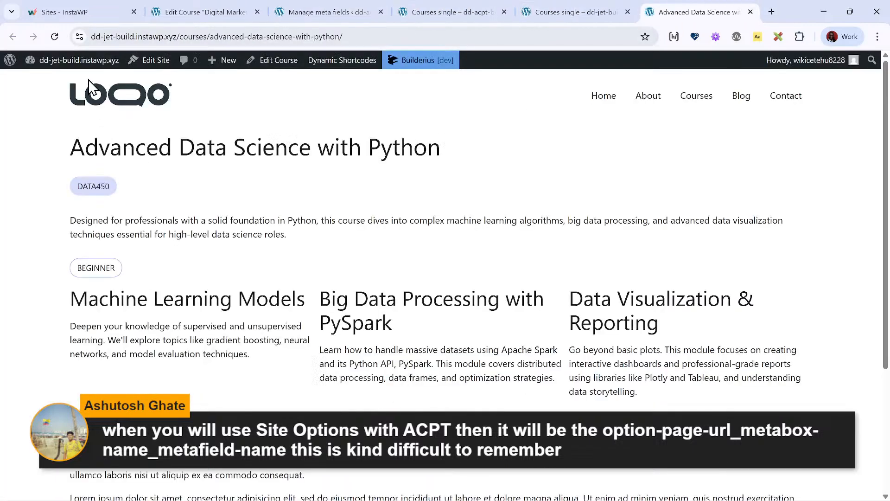
left_click(90, 60)
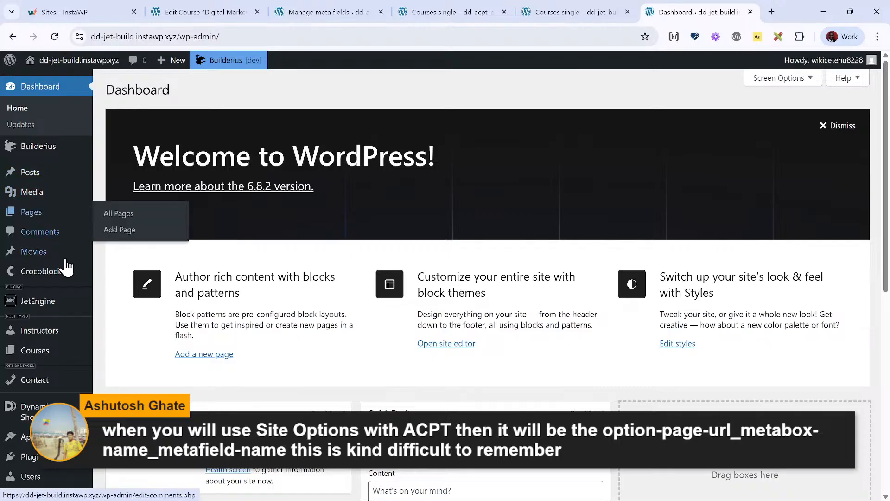
left_click(58, 356)
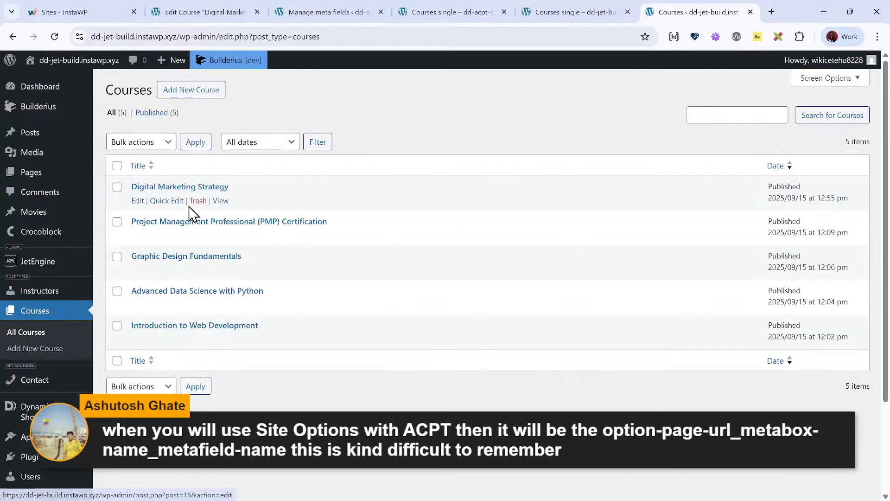
left_click(187, 186)
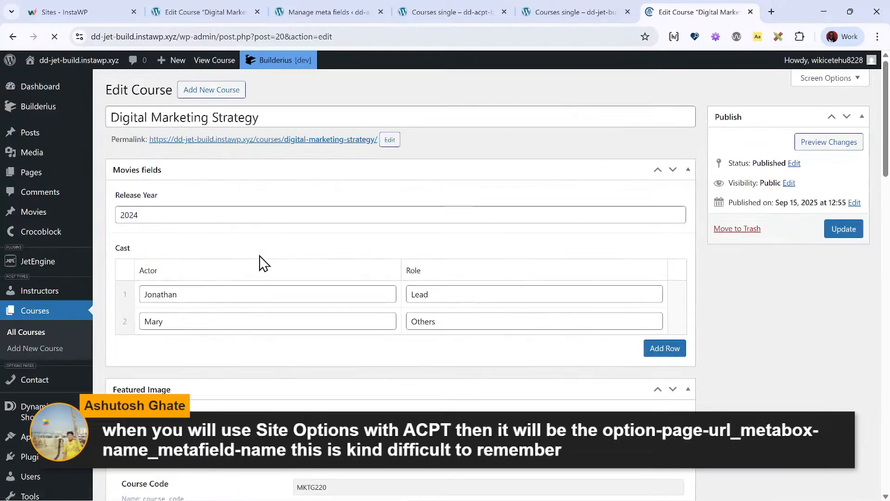
- Return to the dd-jet-build Courses single template and preview it with the Digital Marketing Strategy course
left_click(556, 13)
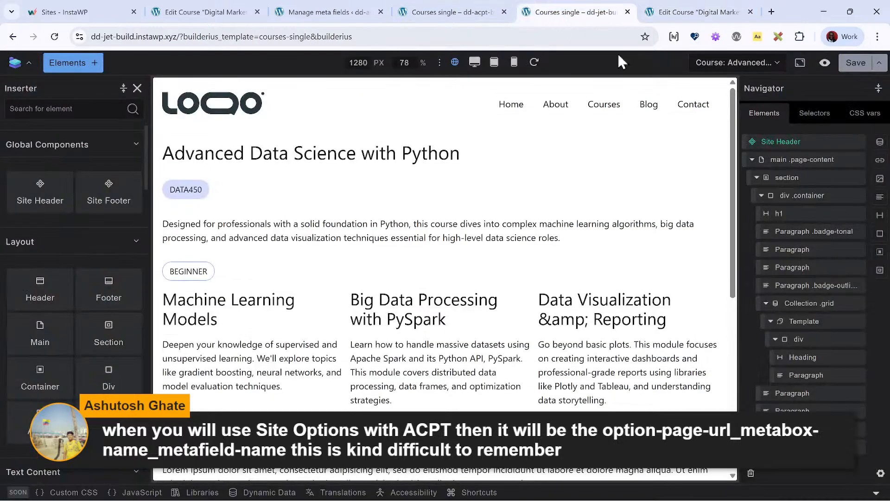
left_click(744, 65)
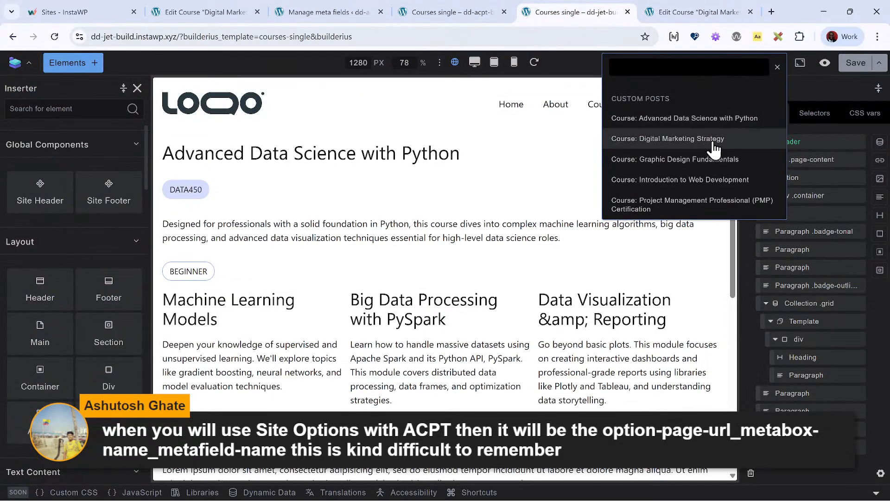
left_click(684, 139)
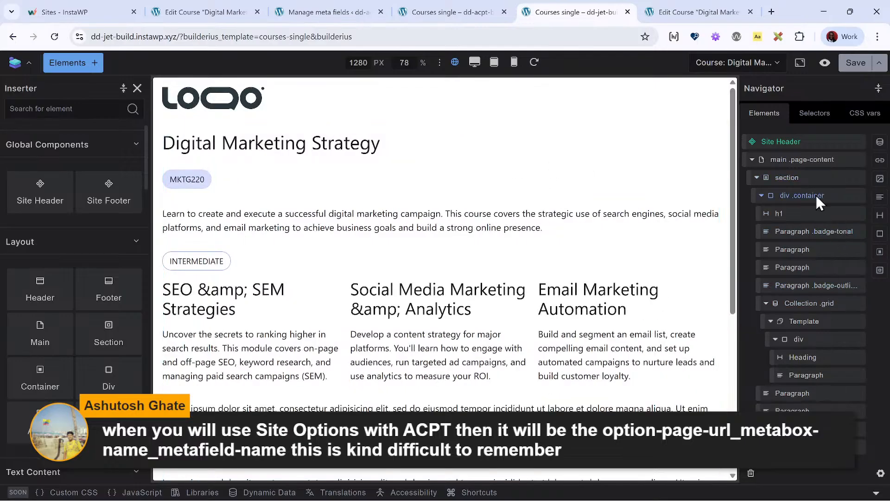
- Add a section with a container inside main .page-content and give it a heading reading "SCF Fields"
left_click(816, 160)
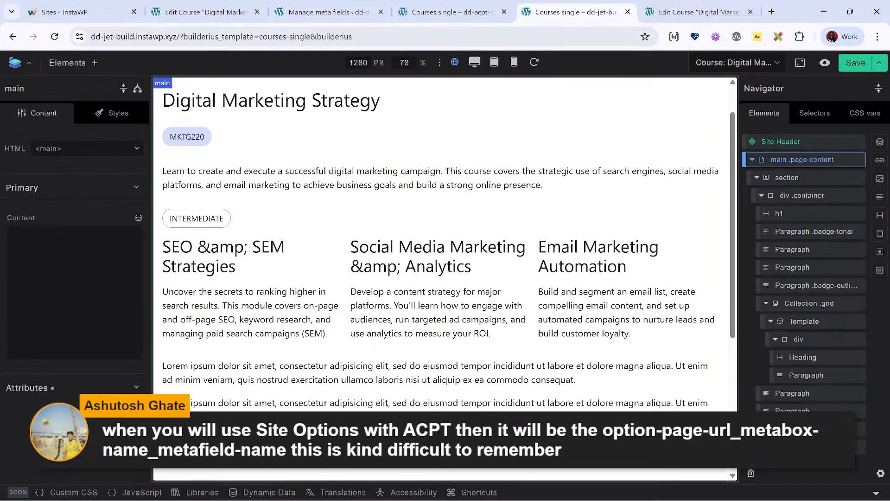
left_click(880, 270)
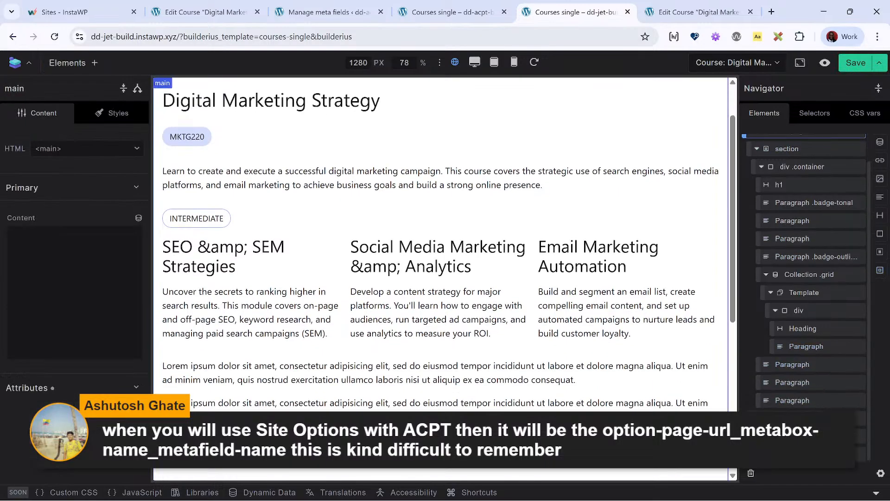
left_click(881, 217)
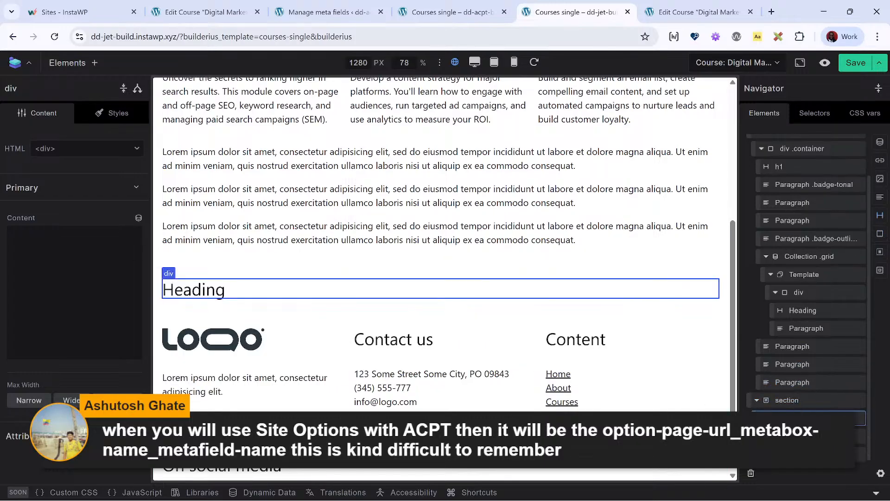
left_click(84, 278)
key("ctrl+a")
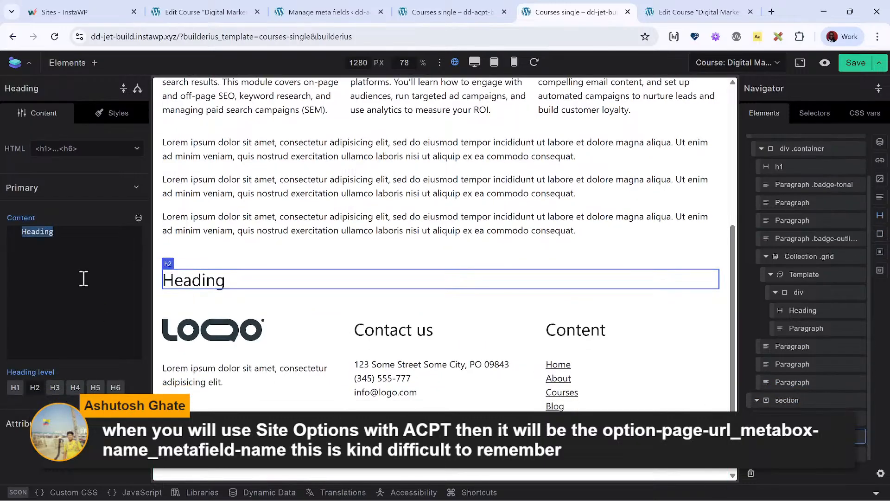
type("SCF Fields")
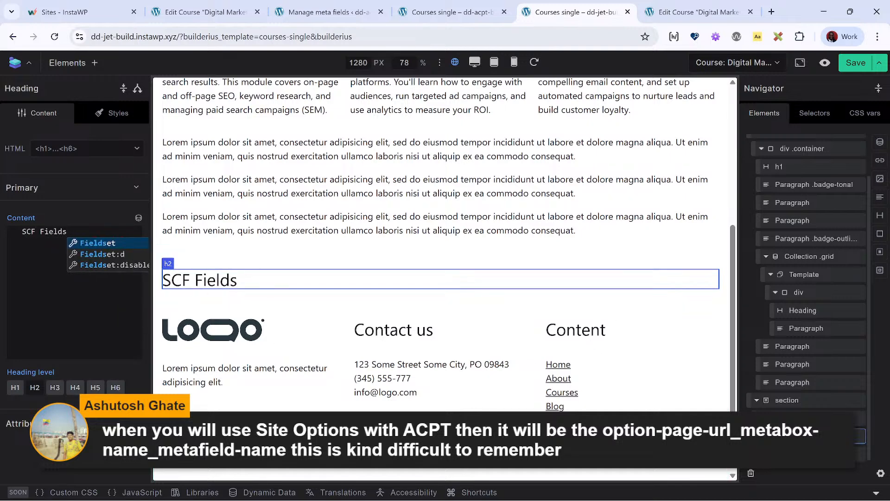
- Add a paragraph and a collection to the new container below the SCF Fields heading
left_click(807, 418)
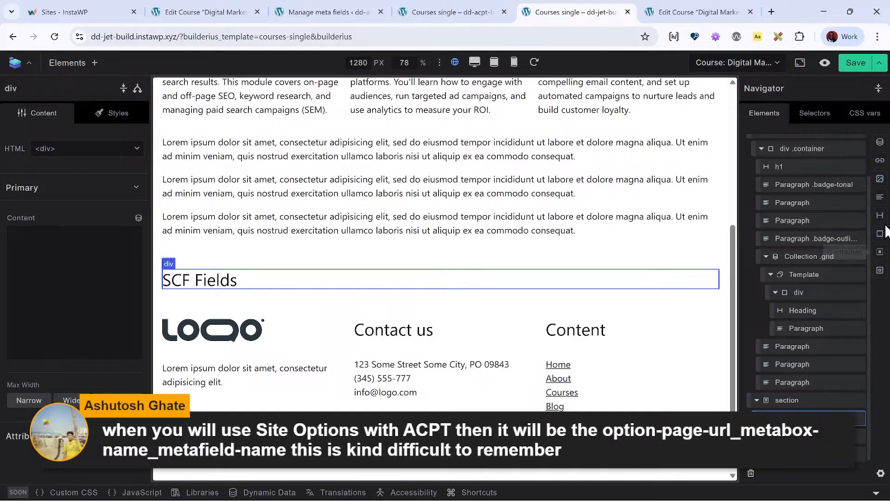
left_click(880, 198)
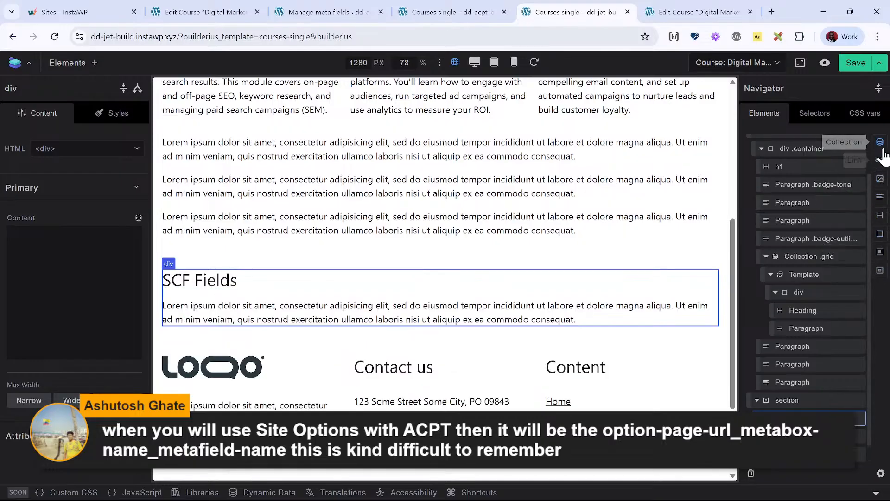
scroll(803, 385, "down", 2)
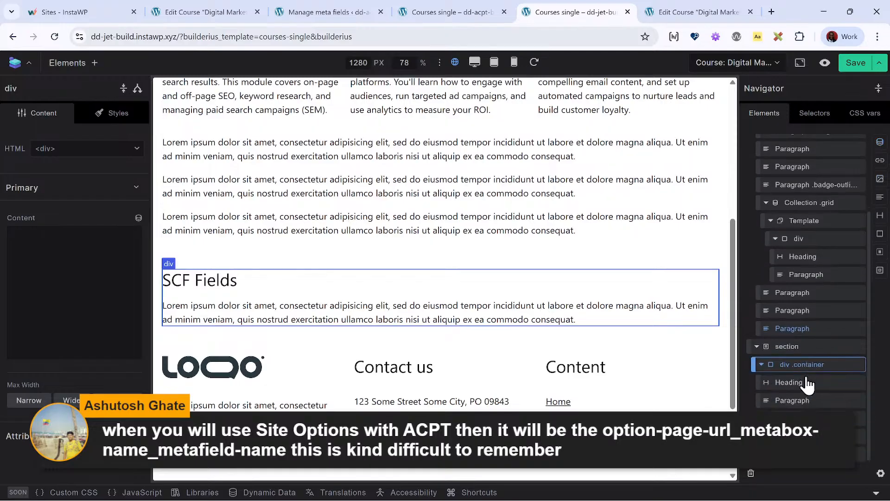
- Replace the new paragraph's placeholder text with the Acf Field Release Year dynamic tag, [[wp.post.acf_field__release_year]]
left_click(806, 401)
left_click(79, 307)
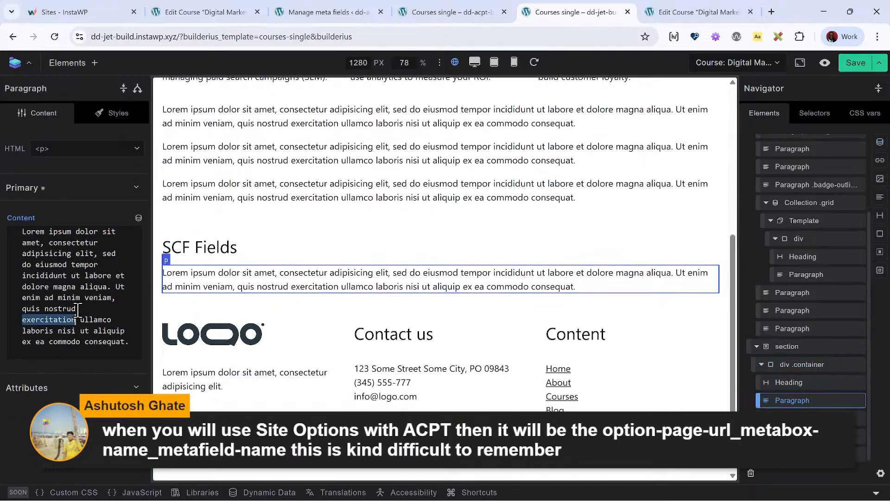
key("ctrl+a")
key("BackSpace")
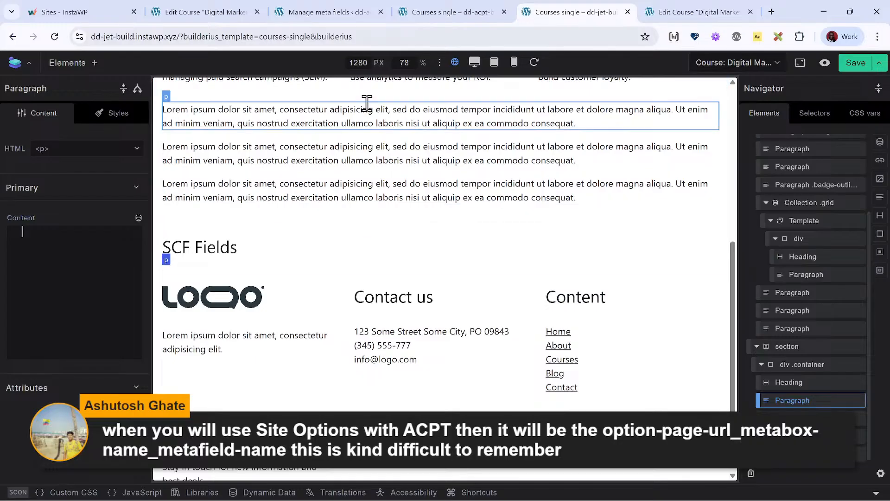
left_click(709, 11)
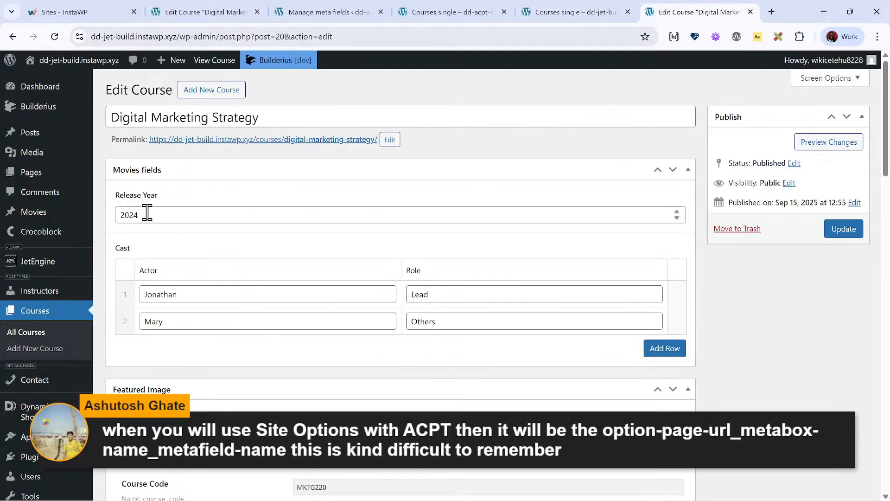
left_click(575, 11)
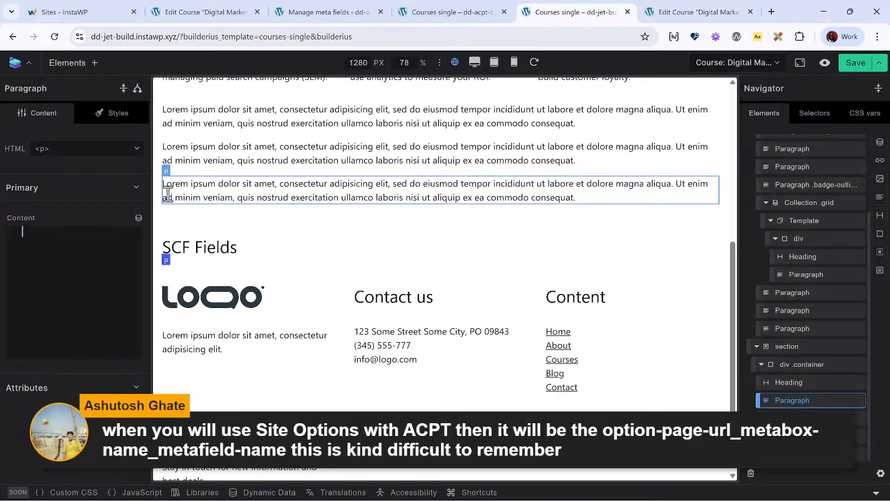
left_click(138, 218)
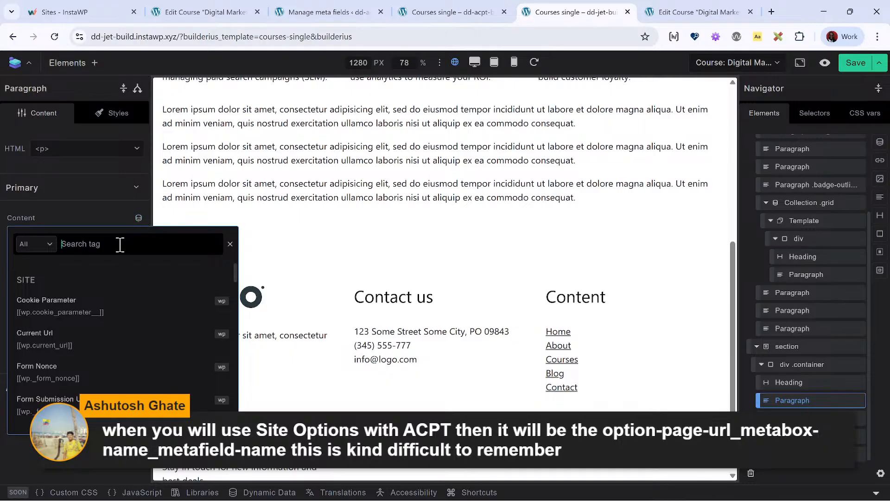
type("relea")
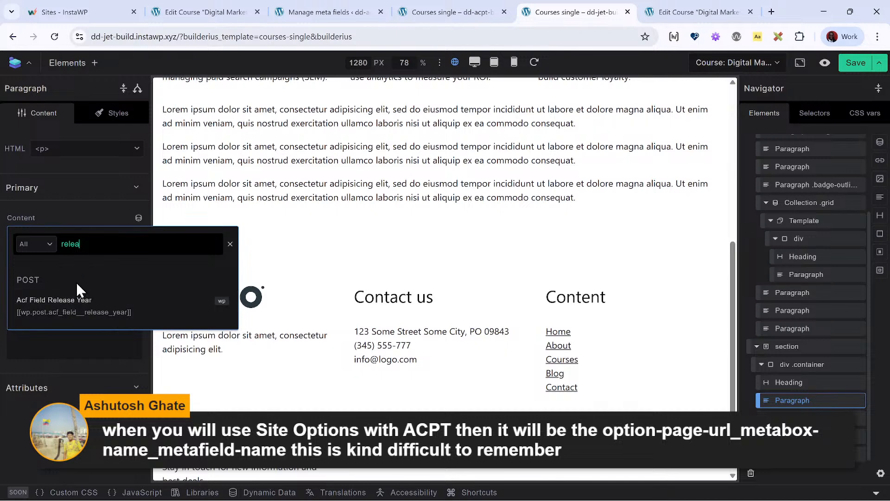
left_click(65, 311)
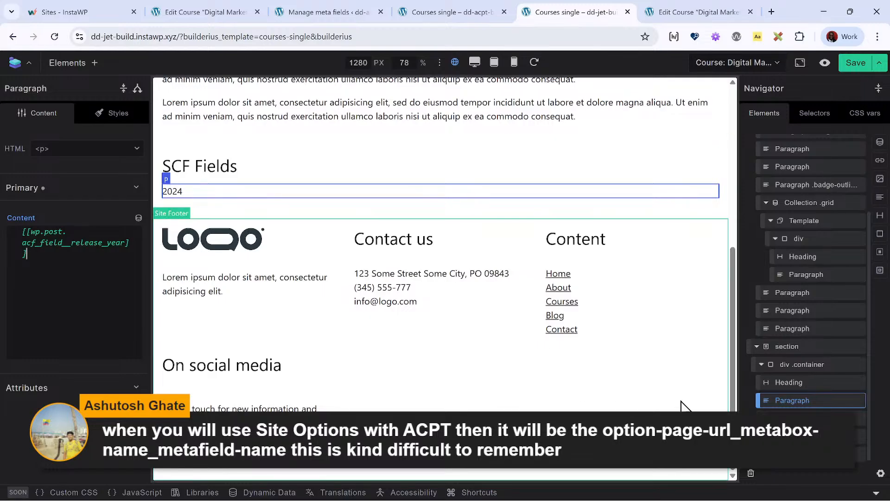
- Select the new collection and create a dynamic data variable named acf for it, opened for editing
left_click(810, 418)
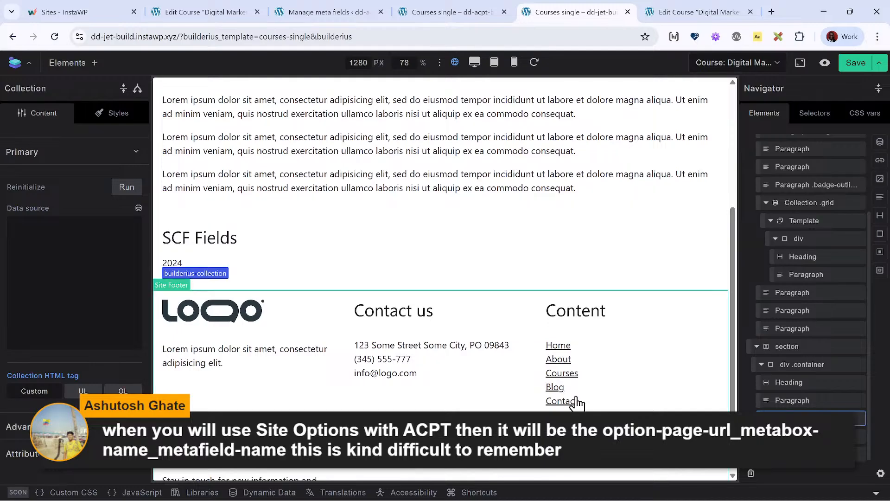
left_click(269, 492)
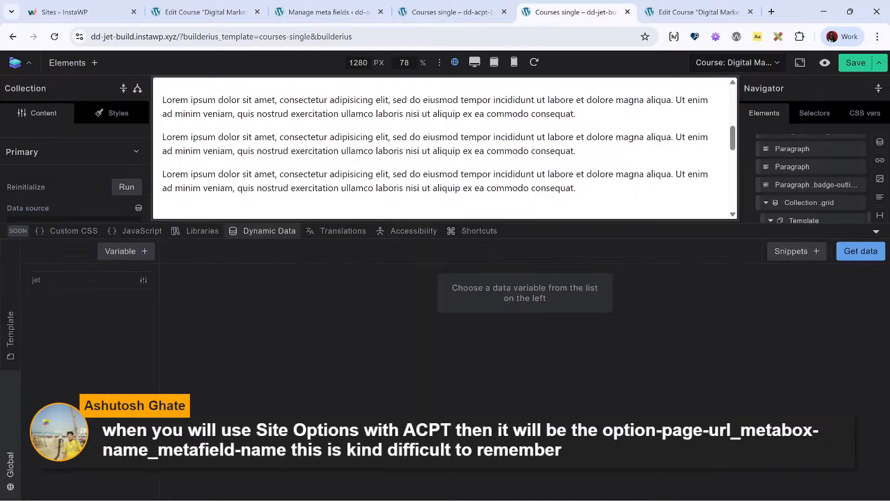
left_click(132, 253)
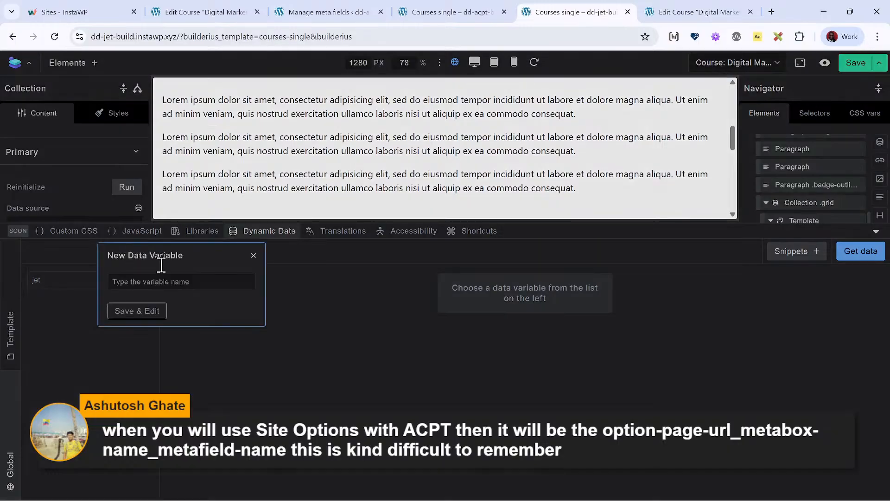
type("acf")
left_click(157, 310)
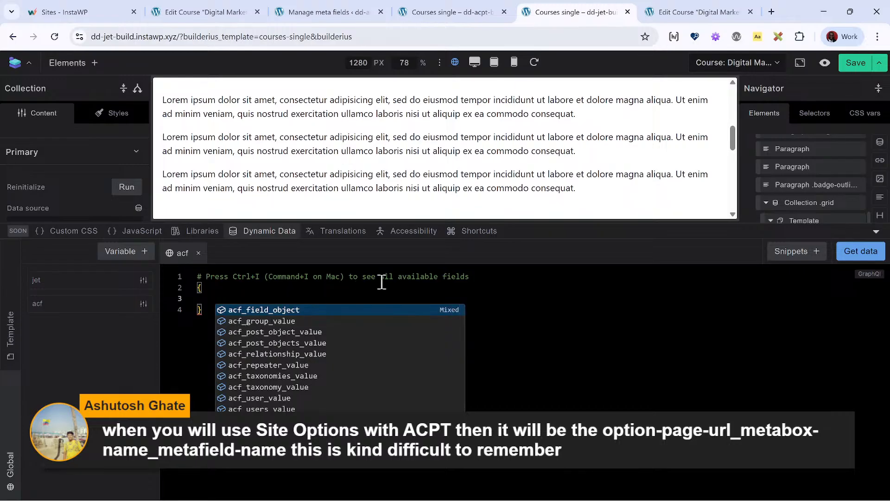
- Replace the acf variable's default query with the ACF Repeater field snippet
left_click(809, 253)
type("re")
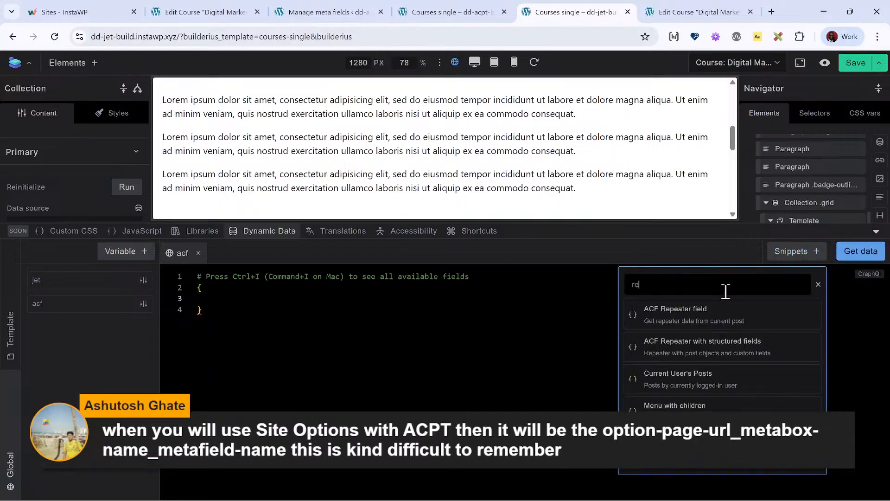
left_click(701, 327)
left_click_drag(260, 328, 108, 270)
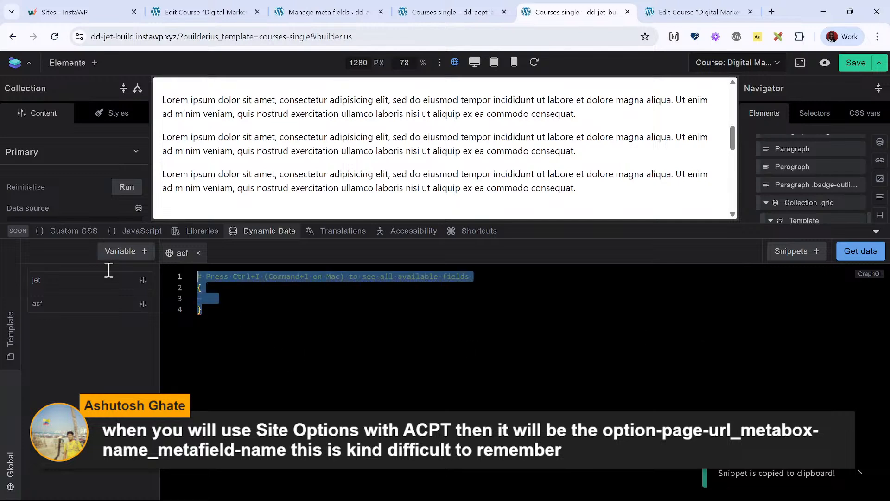
key("ctrl+v")
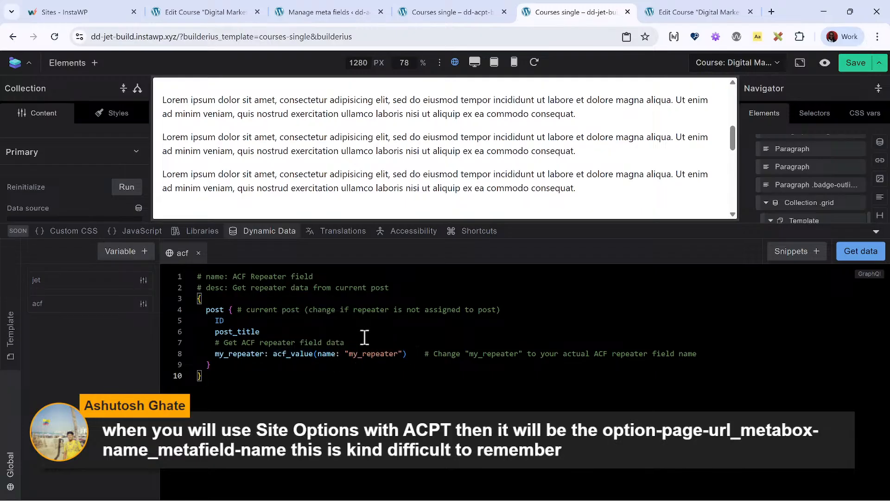
left_click_drag(362, 340, 154, 334)
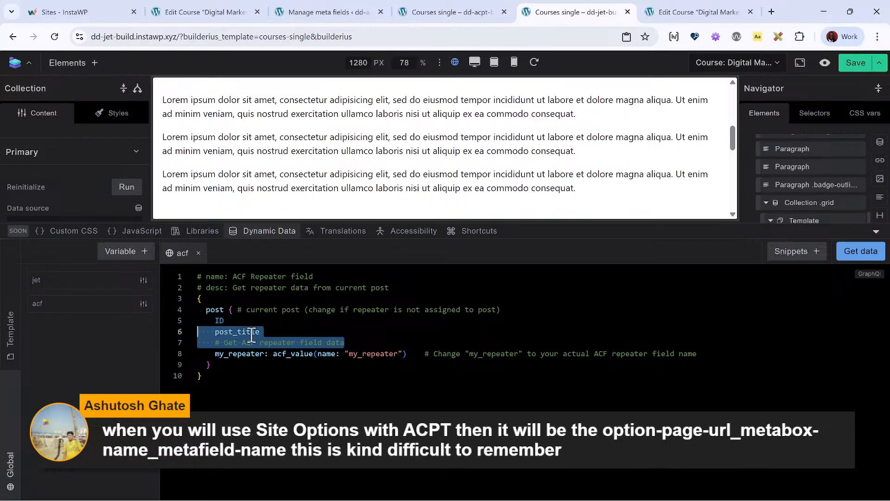
left_click(370, 339)
left_click(293, 320)
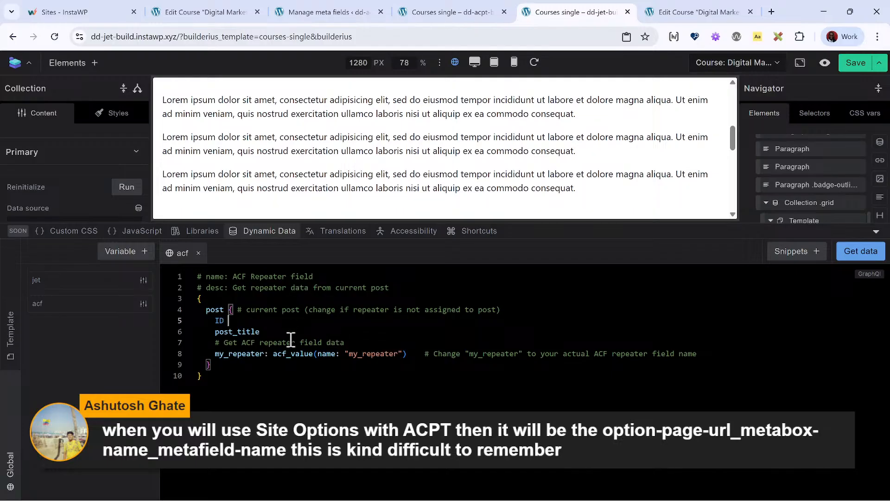
type("@")
key("Return")
left_click_drag(441, 274, 225, 279)
key("BackSpace")
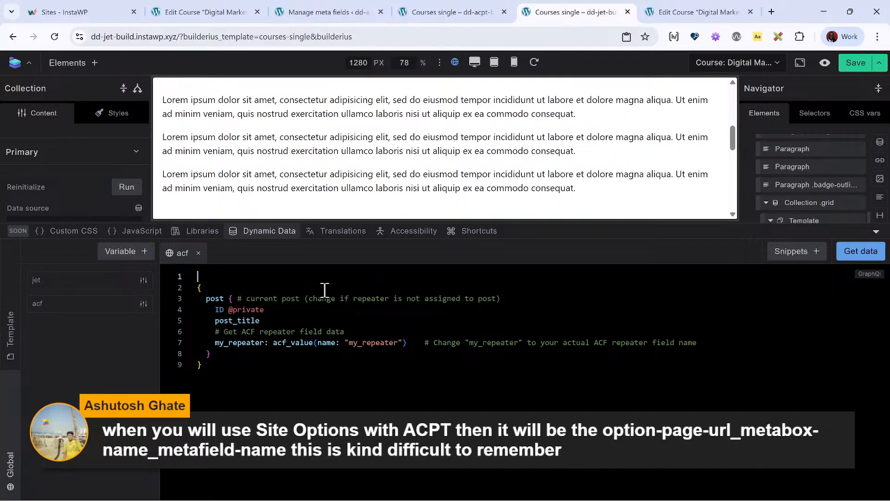
key("Delete")
- Delete the blank first line and the my_repeater alias in front of acf_value in the acf query
key("Down")
key("Down")
key("Down")
key("Down")
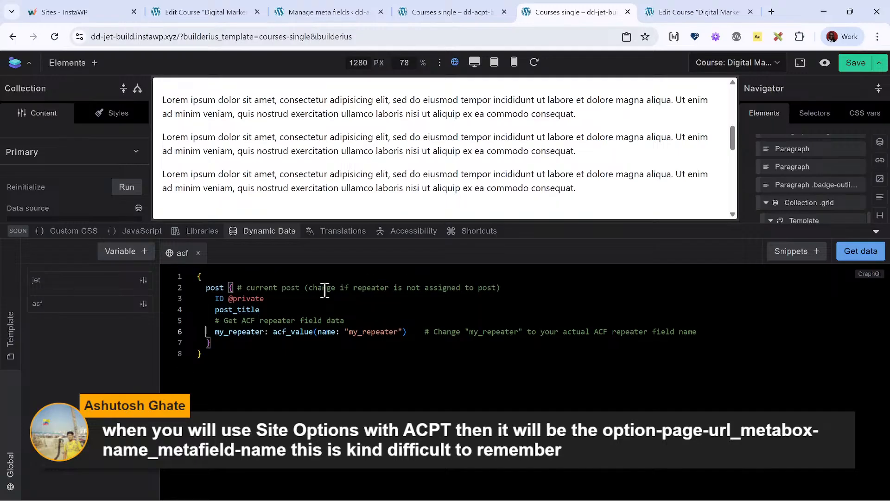
key("Delete")
key("Delete")
key("Delete")
key("Delete")
key("Delete")
key("Delete")
key("Delete")
key("Delete")
key("Delete")
key("Delete")
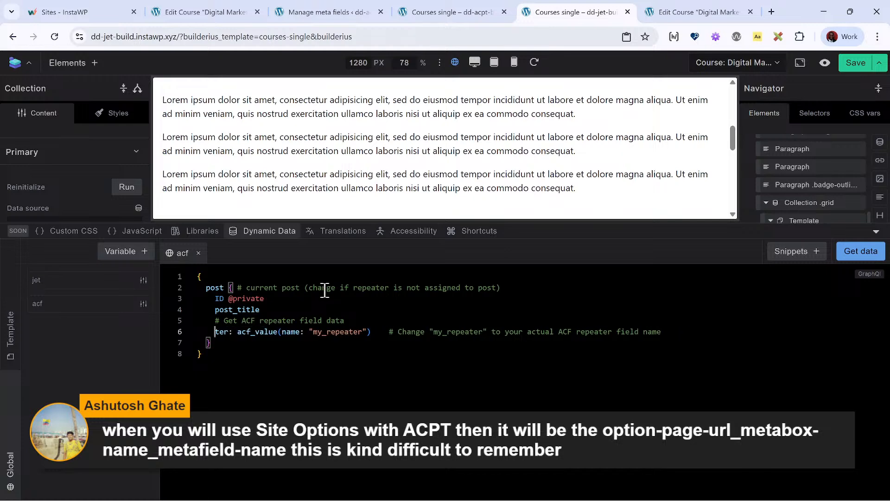
key("Delete")
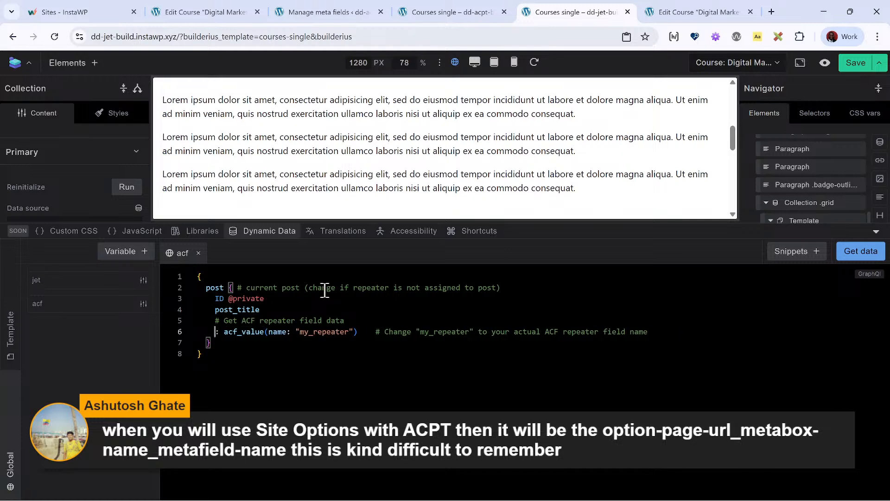
- Examine the Cast repeater field and its Actor and Role subfields on the Digital Marketing Strategy course's edit page
left_click(668, 14)
scroll(206, 316, "down", 2)
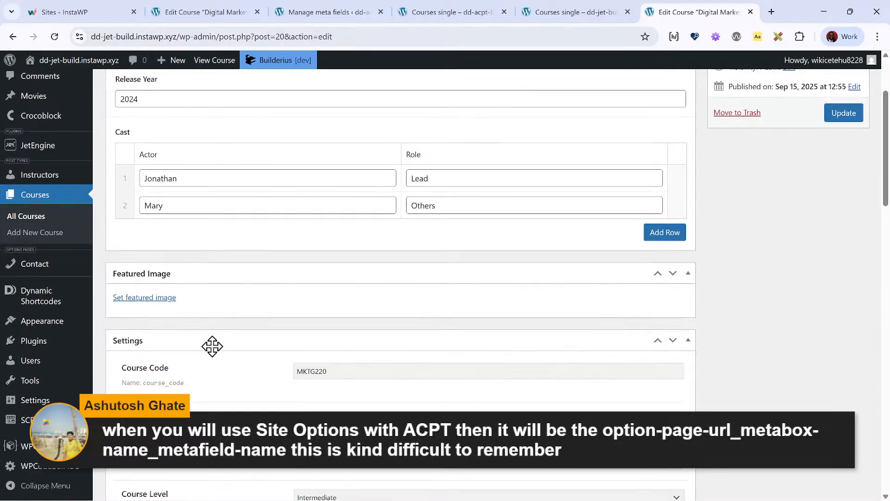
scroll(160, 384, "down", 2)
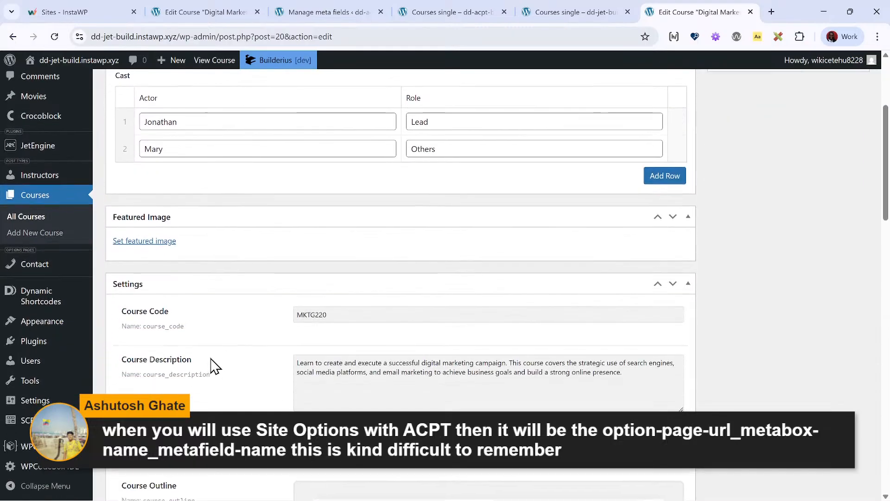
scroll(218, 368, "up", 5)
left_click(585, 10)
left_click(469, 11)
left_click(355, 11)
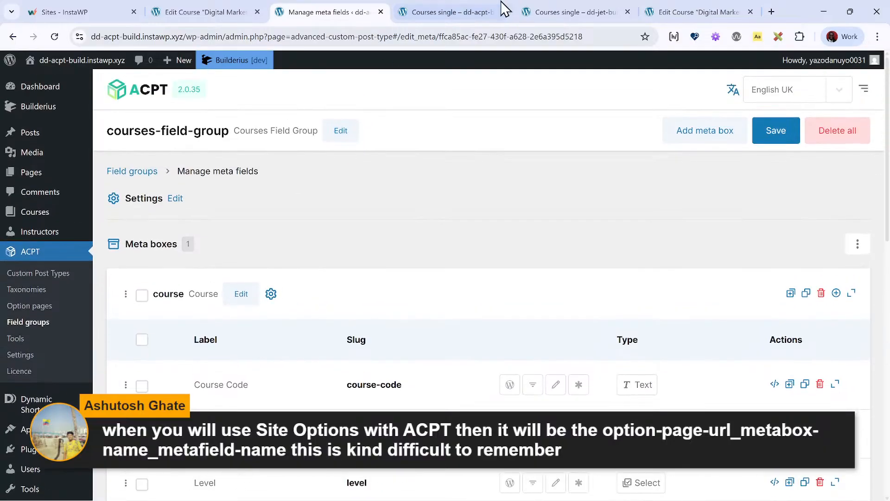
left_click(468, 11)
left_click(546, 12)
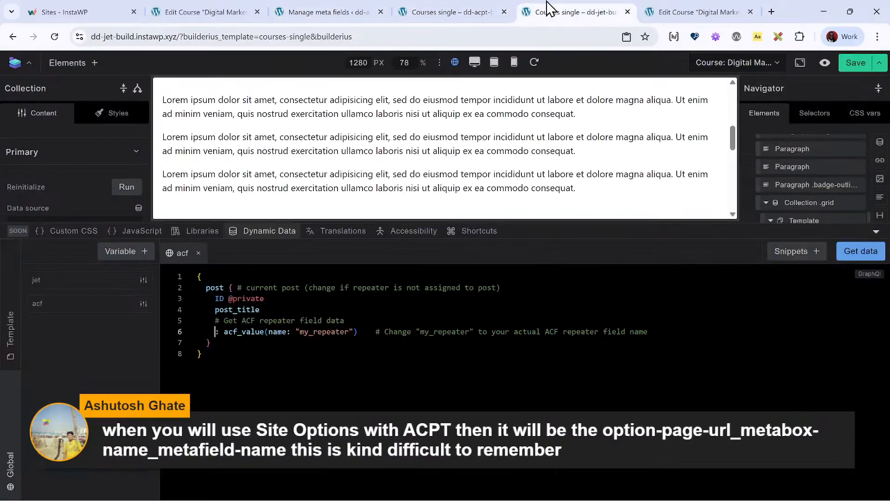
left_click(445, 13)
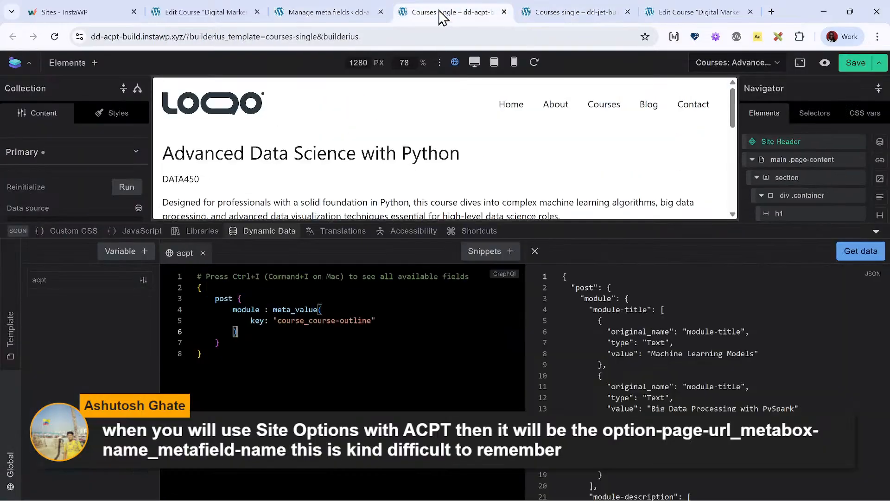
left_click(577, 10)
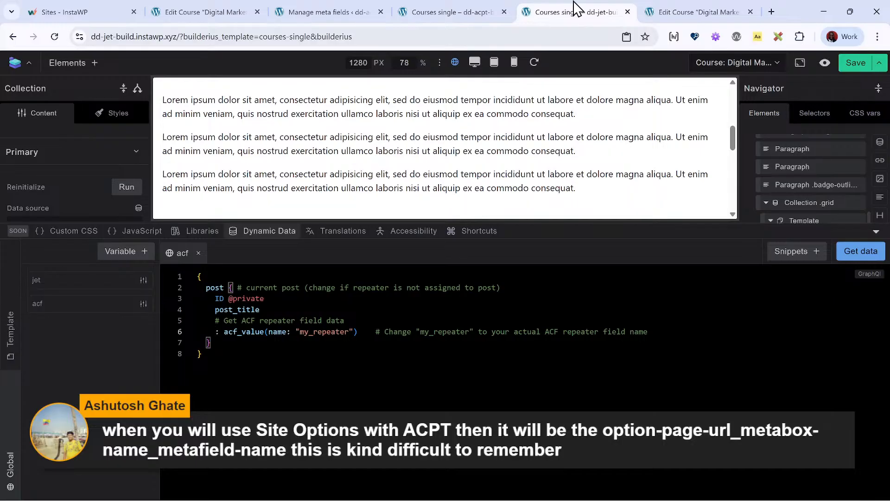
left_click(682, 10)
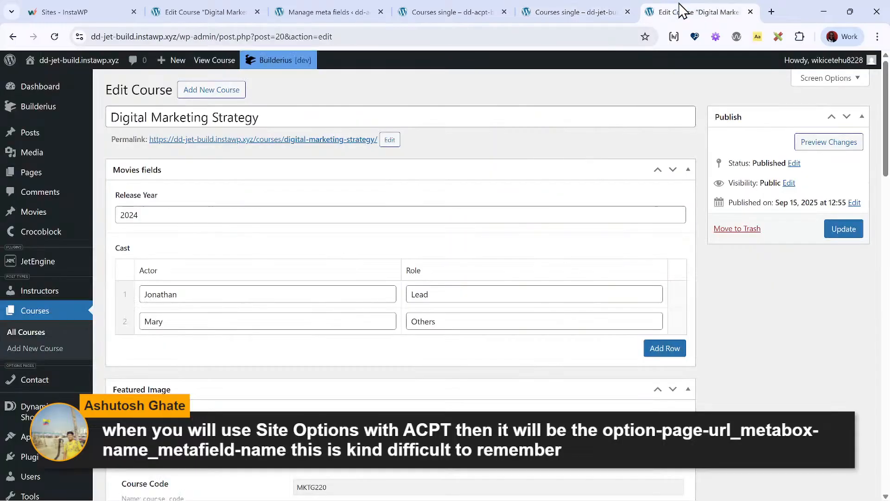
scroll(233, 198, "down", 2)
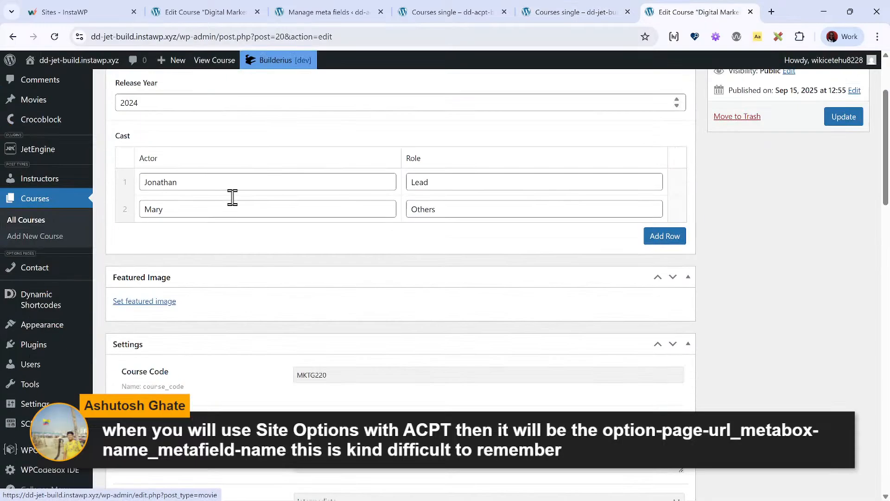
scroll(232, 197, "up", 1)
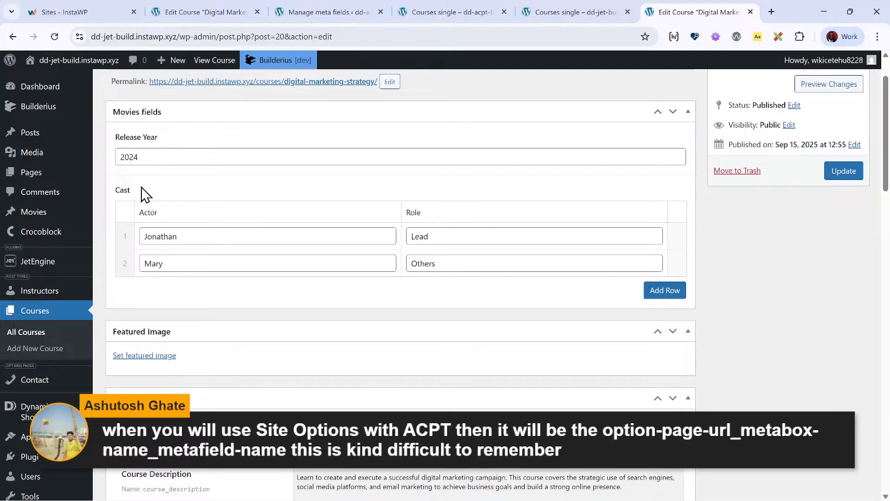
- Set both the alias and the acf_value field name to cast in the acf query, and fetch its data
left_click(544, 10)
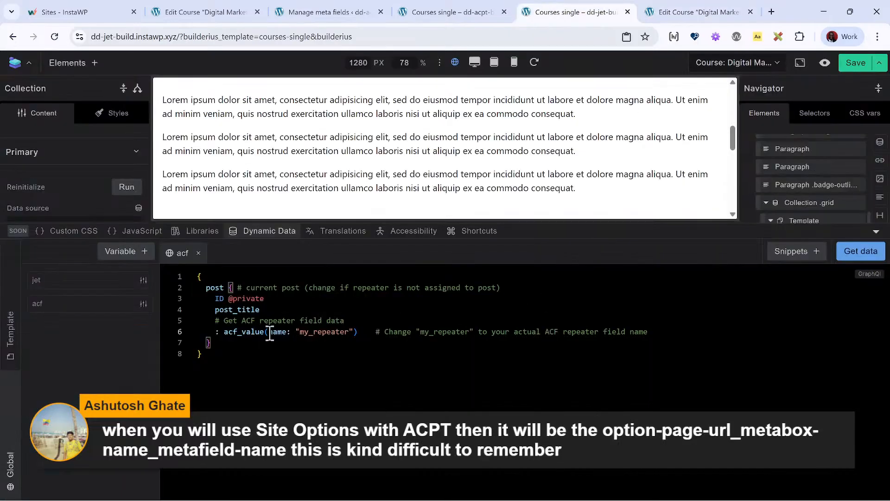
type("cast")
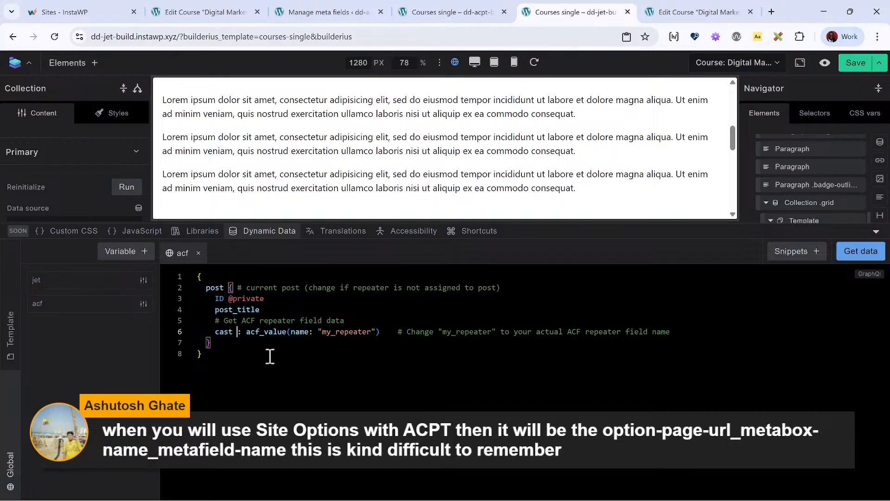
double_click(373, 331)
key("BackSpace")
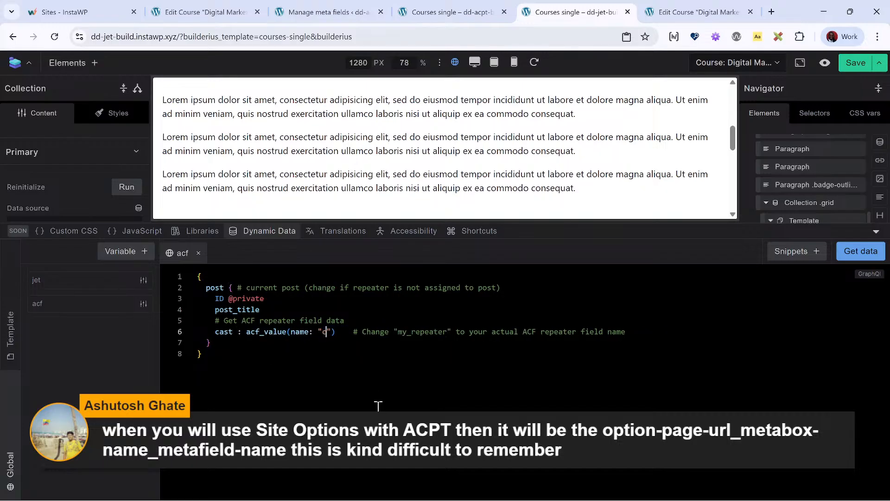
type("cast")
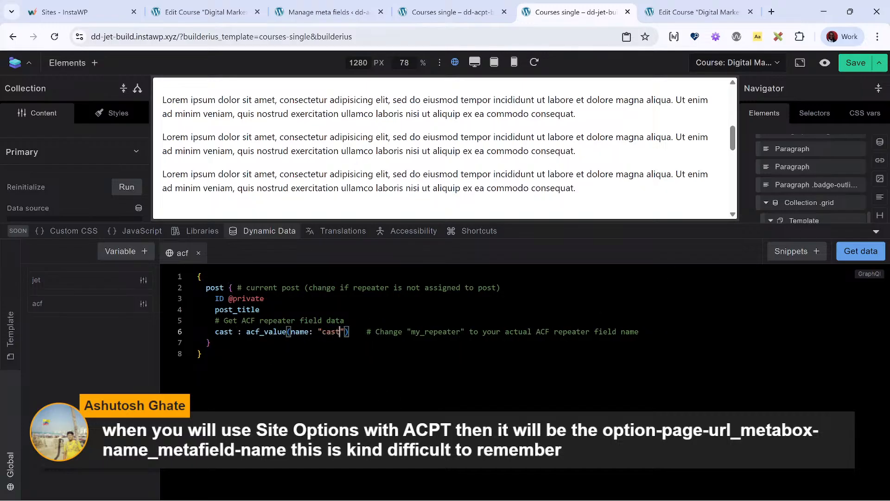
left_click(861, 251)
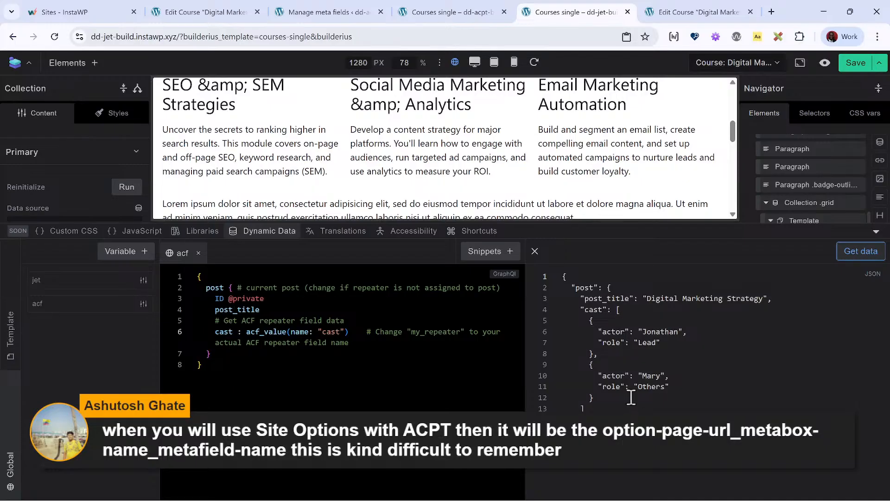
- Compare the JSON structure of the acf cast data with the acpt variable's module data in the dd-acpt-build Courses single template
left_click(447, 12)
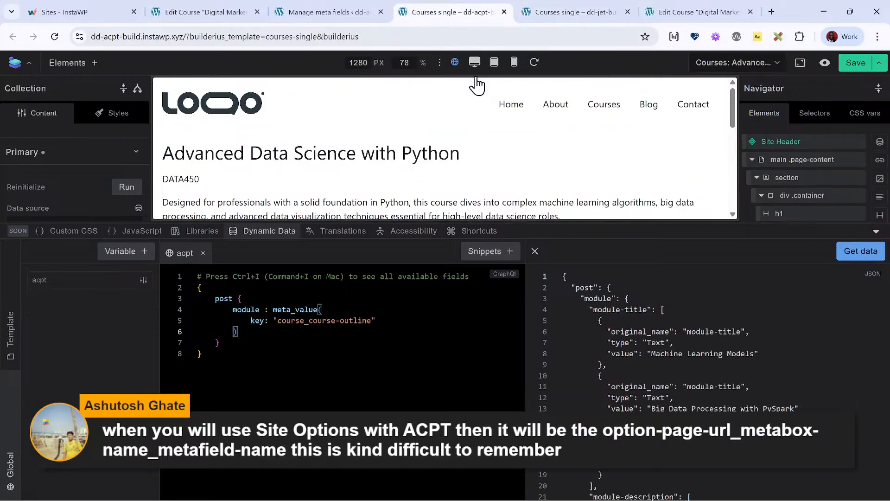
scroll(612, 325, "down", 1)
scroll(613, 326, "up", 1)
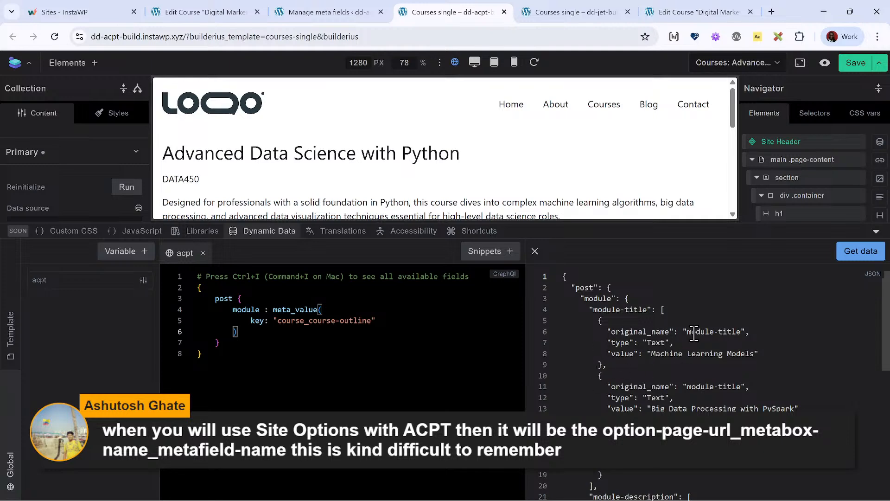
left_click(547, 2)
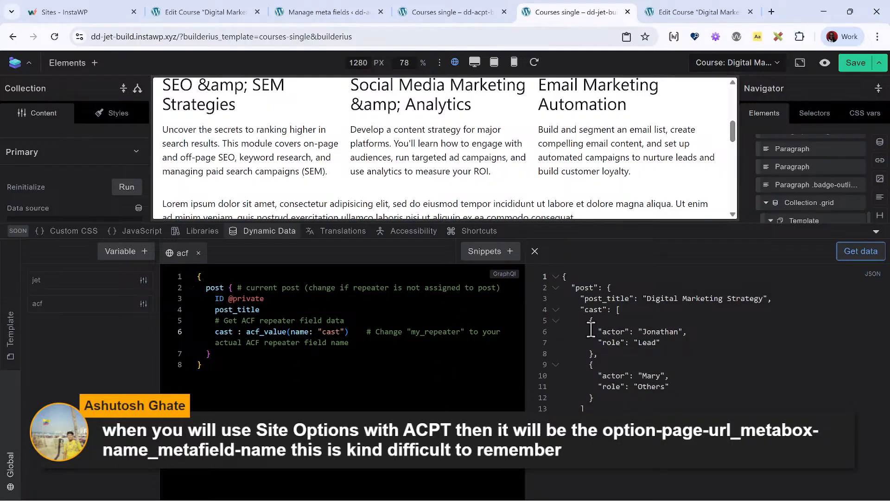
- Set the data source of the collection under SCF Fields to the Acf Field Cast tag, [[wp.post.acf_field__cast]]
left_click(278, 231)
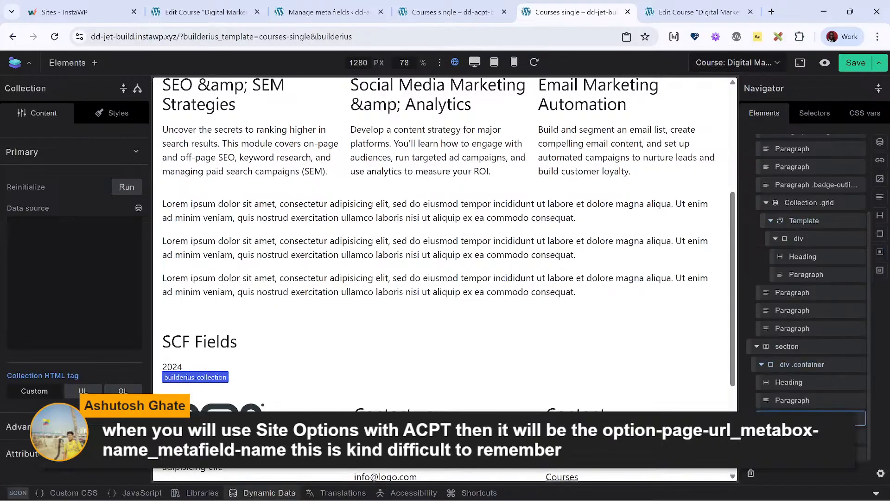
left_click(807, 418)
left_click(807, 418)
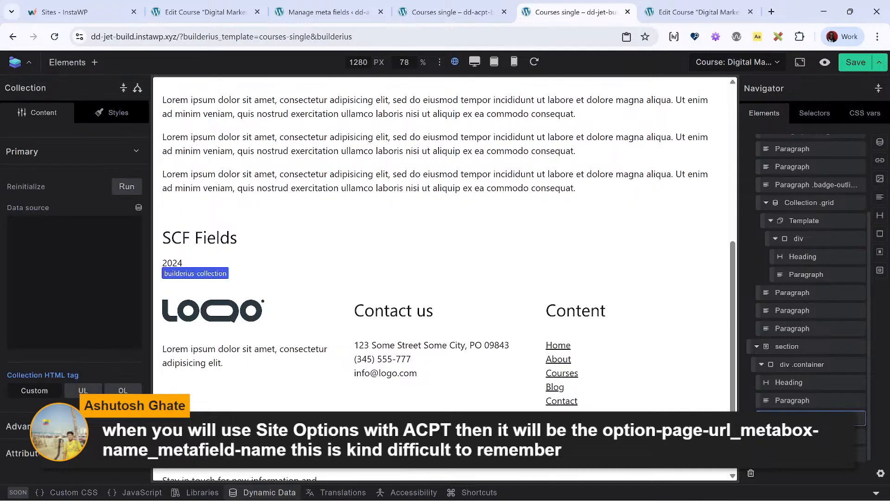
left_click(138, 208)
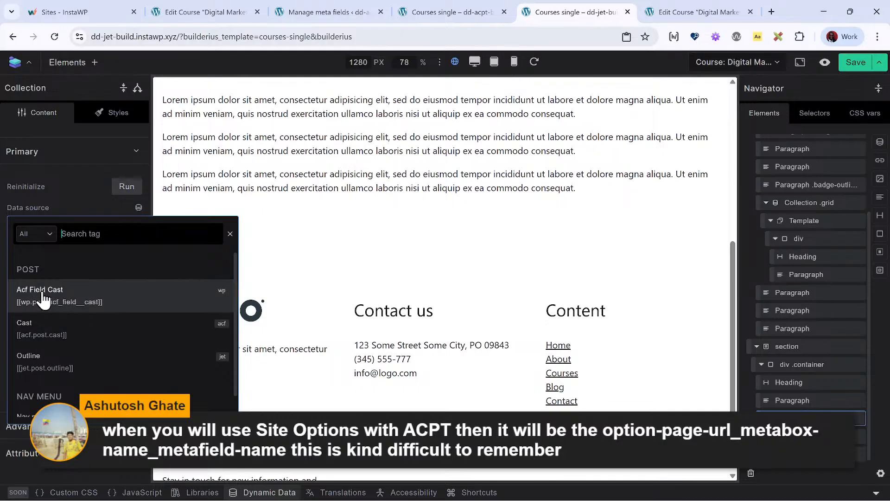
left_click(61, 299)
scroll(310, 283, "down", 2)
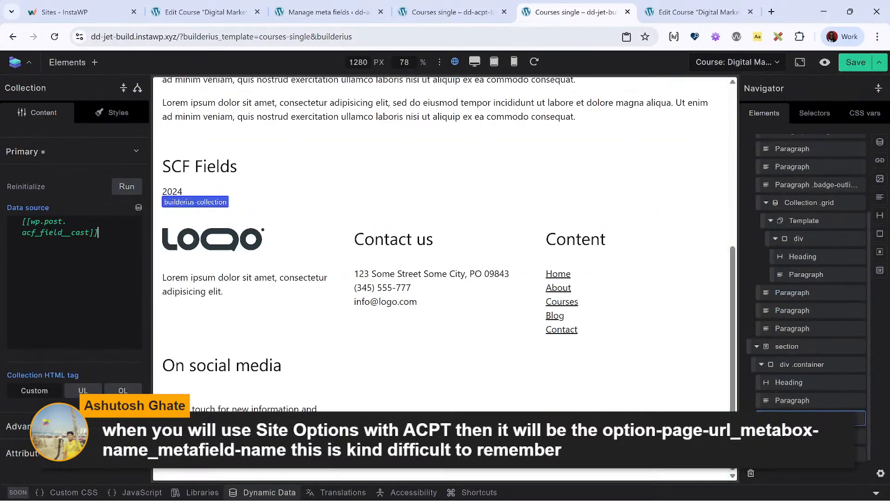
- Add a div to the new collection's Template and nest a heading and a paragraph inside it
left_click(323, 197)
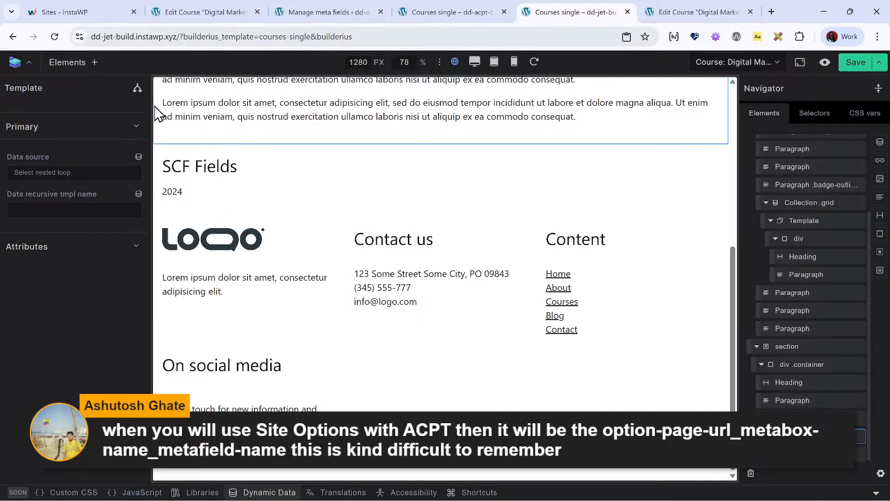
left_click(93, 62)
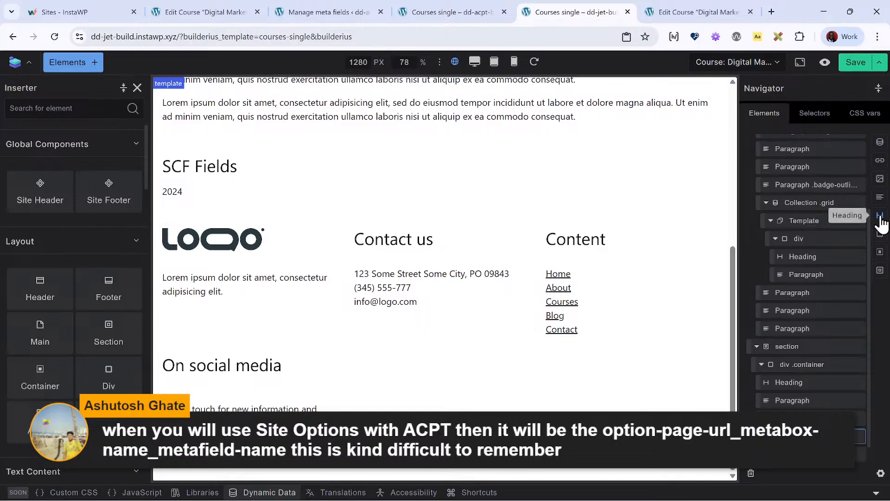
left_click(880, 216)
scroll(817, 338, "down", 1)
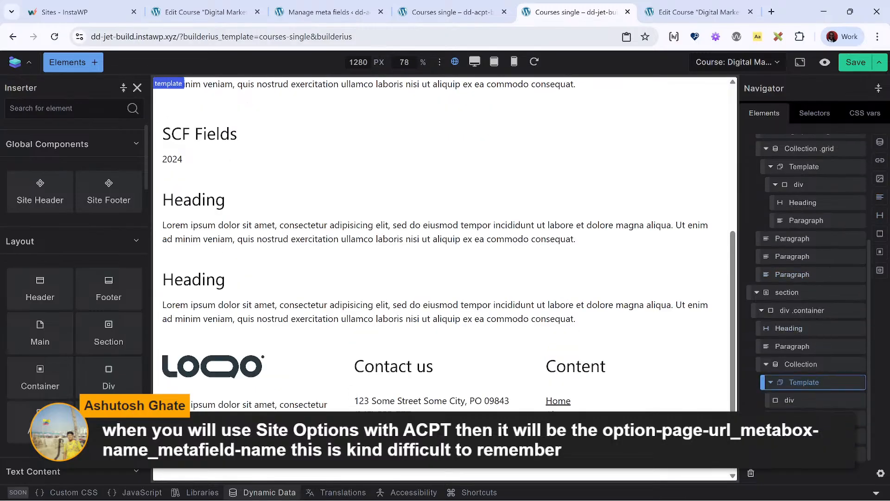
left_click_drag(823, 419, 854, 420)
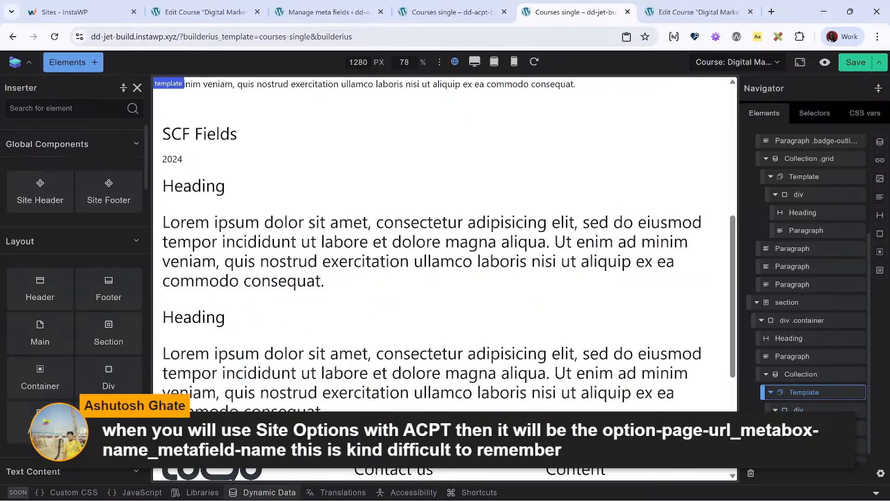
left_click_drag(812, 446, 819, 456)
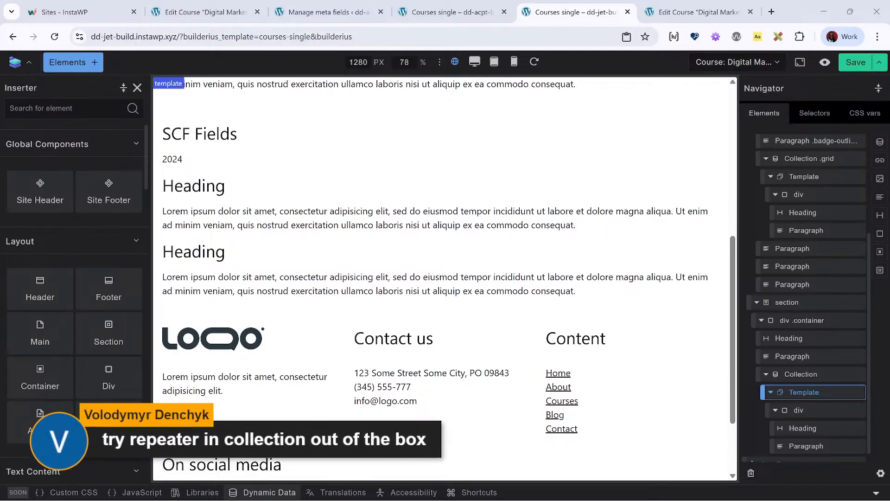
- Clear the SCF collection's data source and reinsert the Acf Field Cast tag from the Post tag group
left_click(821, 374)
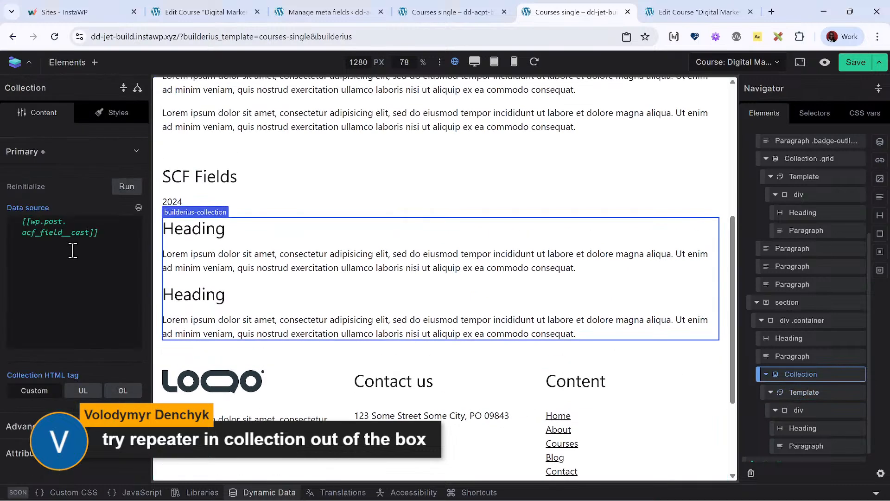
key("ctrl+a")
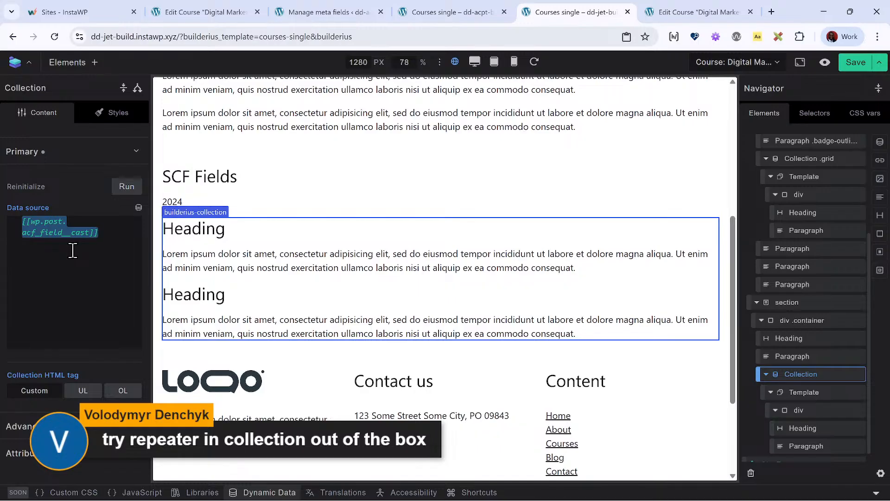
key("BackSpace")
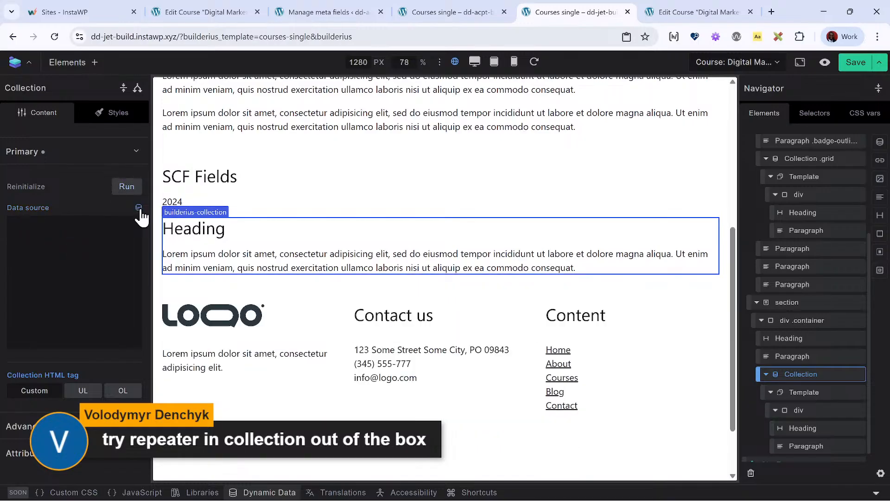
left_click(138, 208)
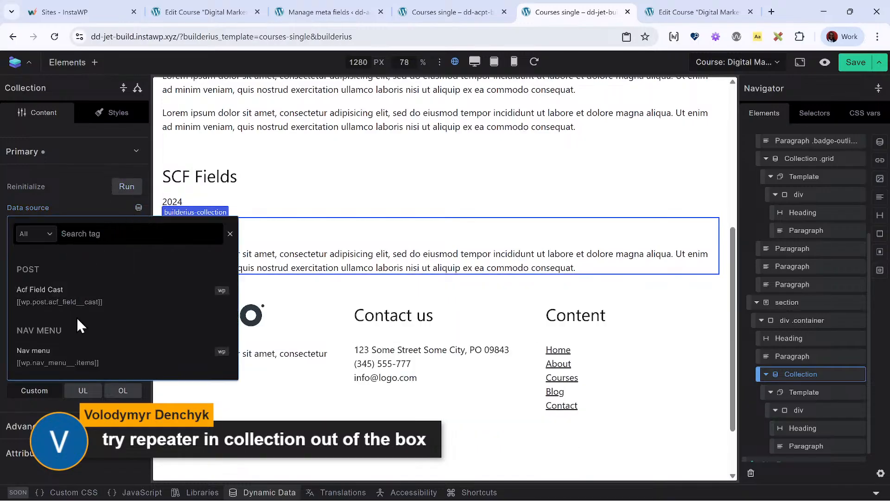
left_click(33, 234)
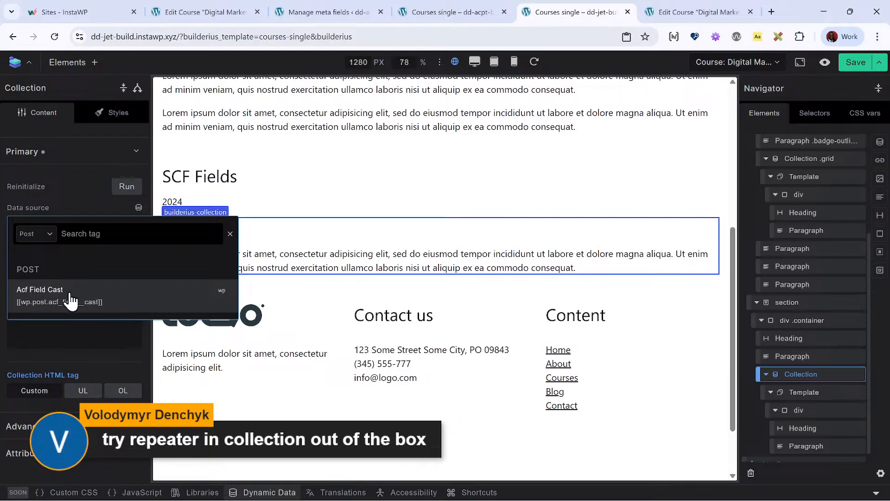
left_click(34, 310)
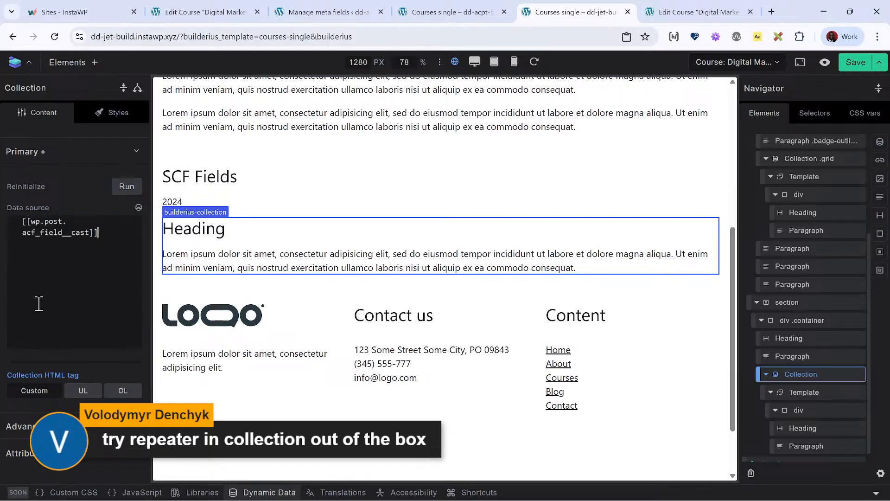
- Delete the global acf data variable from the dynamic data variables
left_click(270, 493)
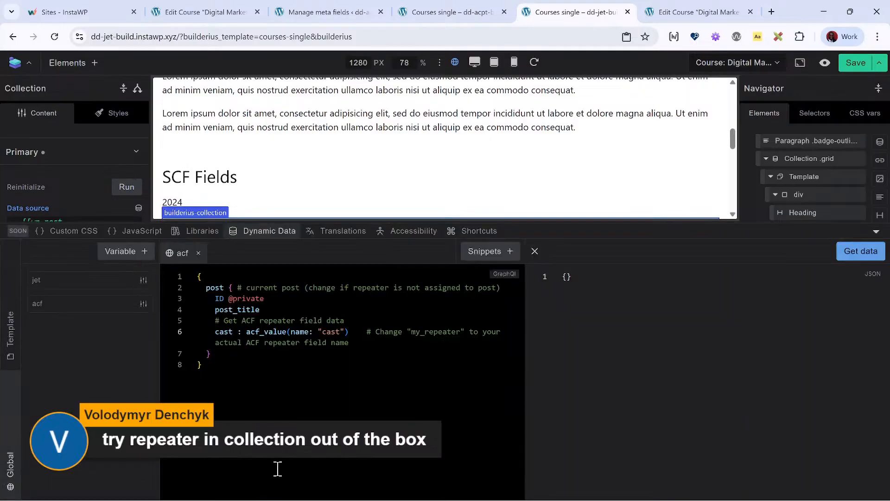
right_click(103, 313)
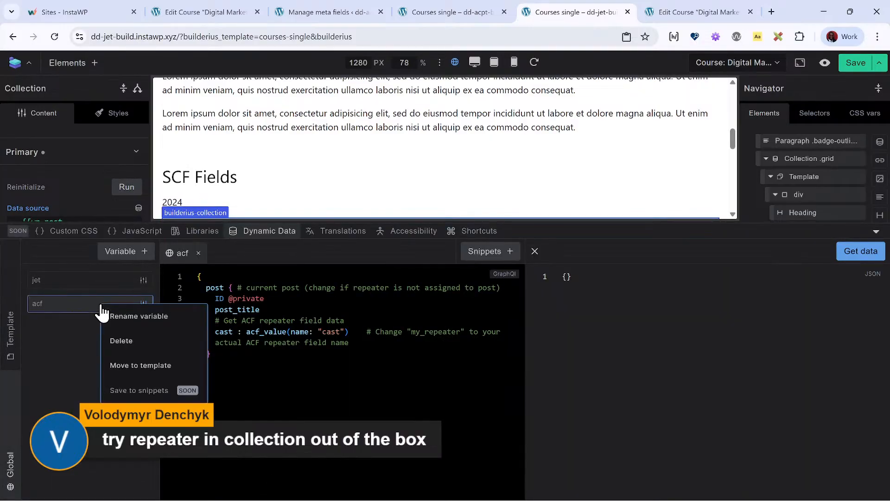
left_click(127, 341)
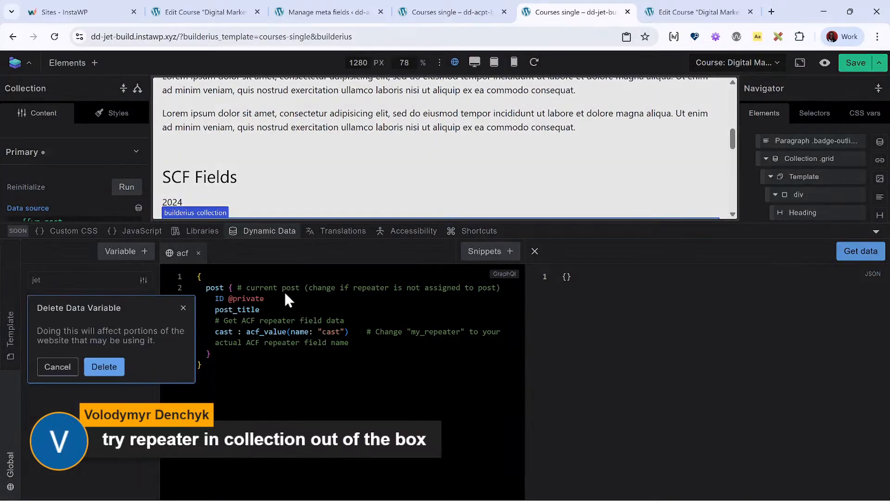
left_click(105, 367)
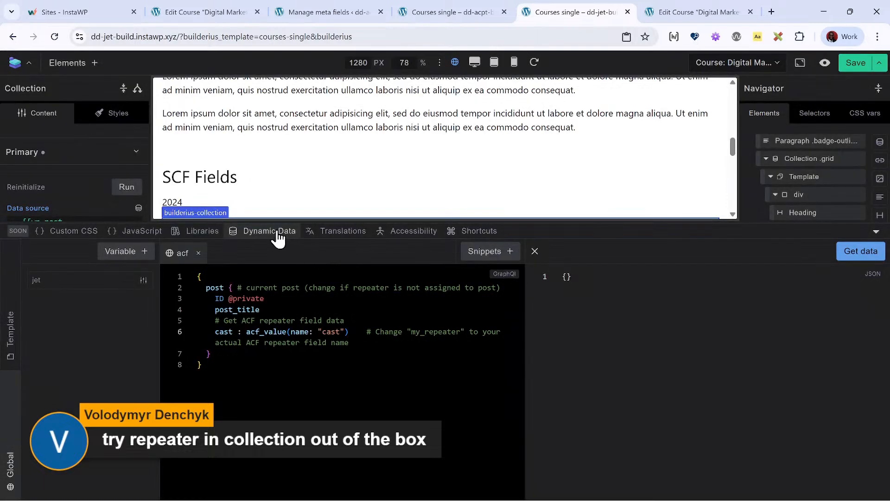
- Fetch the data of the global jet variable to inspect its JSON output, and close the dynamic data view
left_click(112, 279)
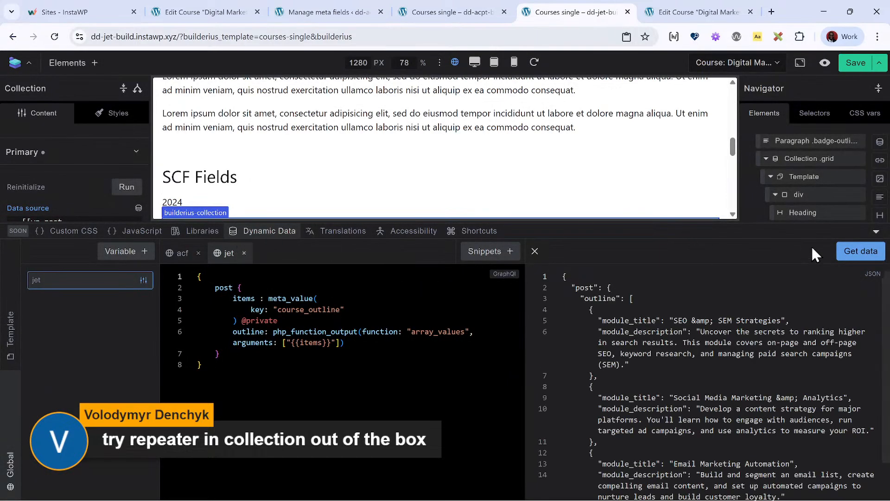
left_click(858, 251)
left_click(257, 231)
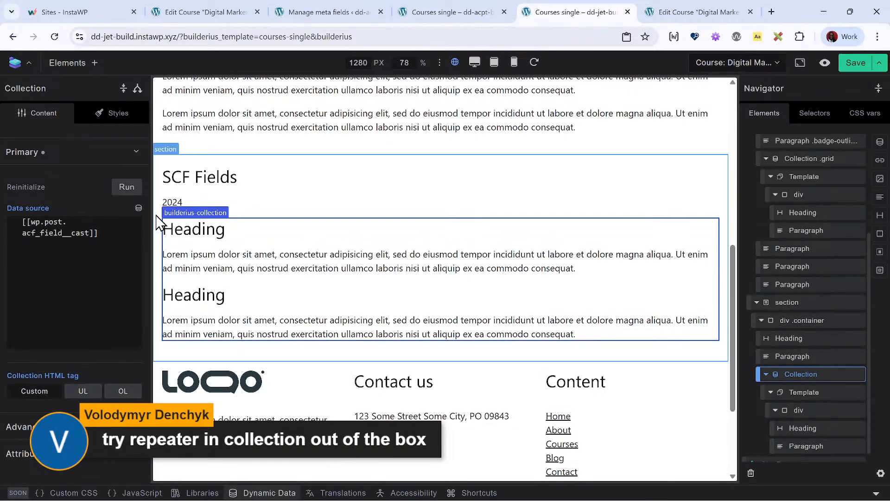
- Remove the SCF collection's data source value and pick the Acf Field Cast tag, [[wp.post.acf_field__cast]], again
left_click(106, 239)
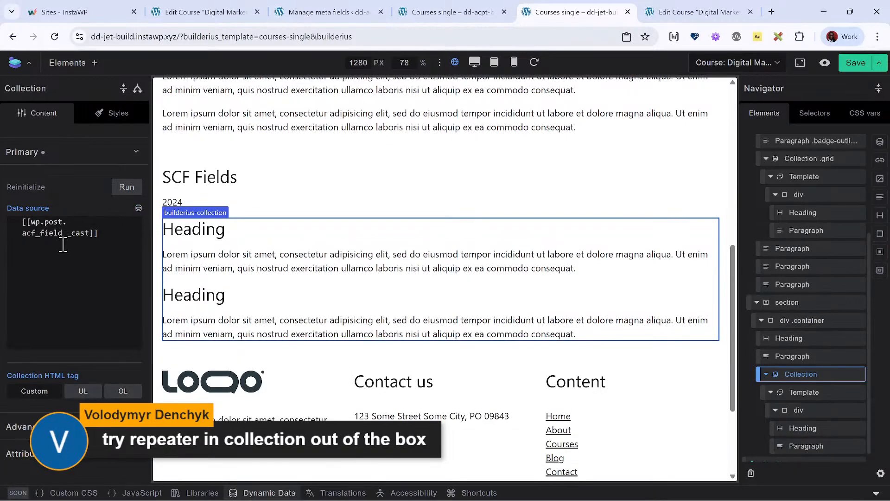
left_click_drag(97, 232, 2, 231)
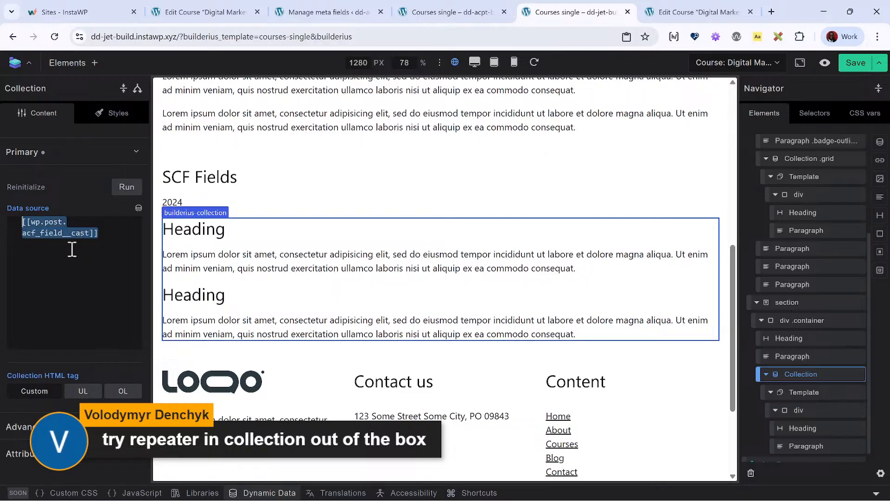
key("BackSpace")
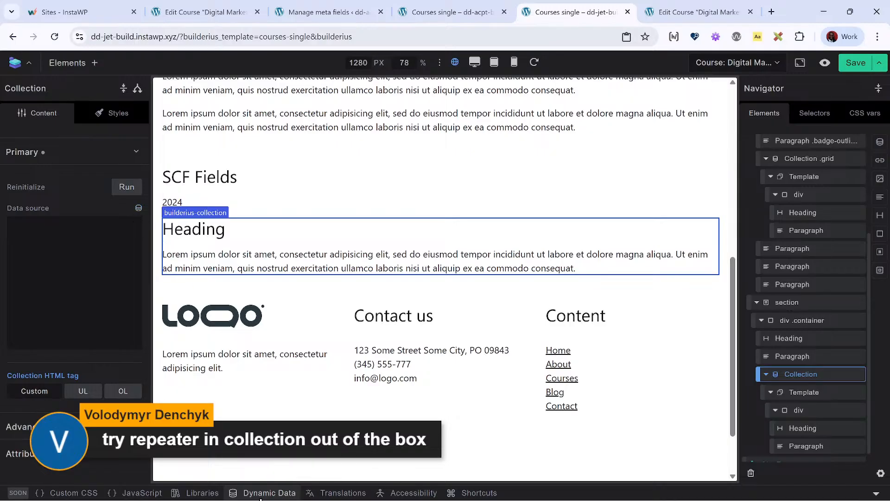
left_click(138, 209)
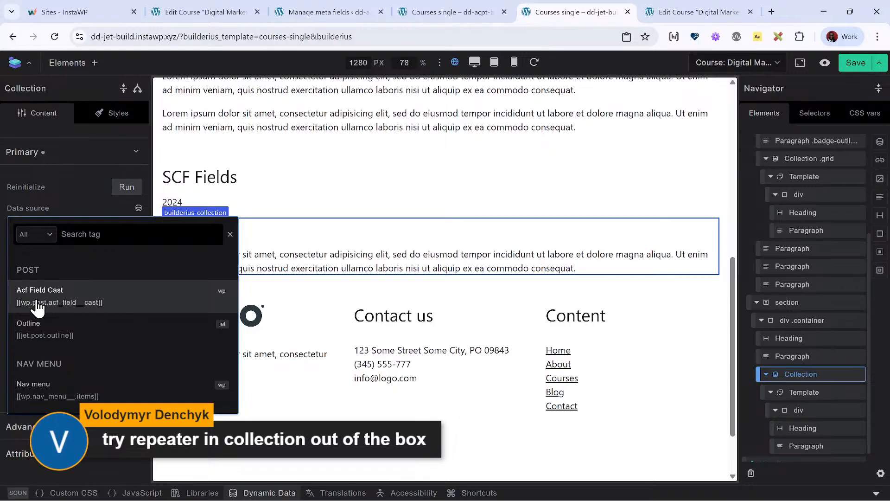
left_click(65, 299)
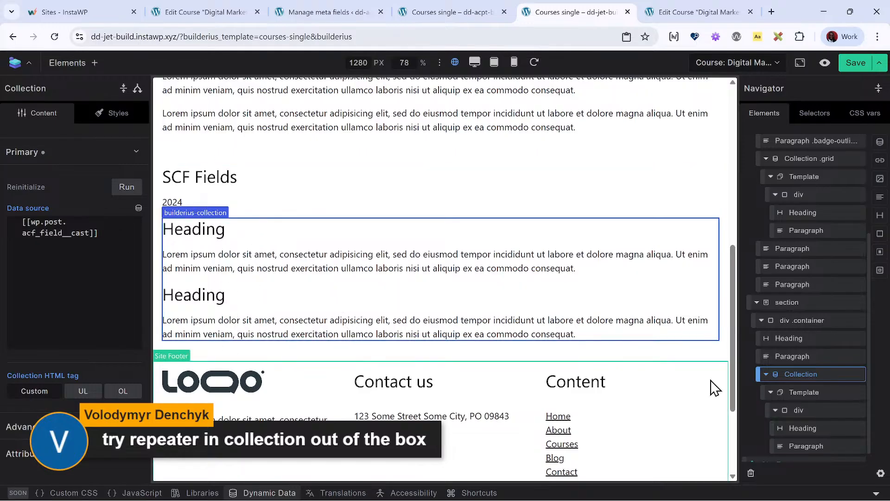
- Replace the content of the heading in the SCF collection's template with the loop tag Actor, {{actor}}
left_click(822, 431)
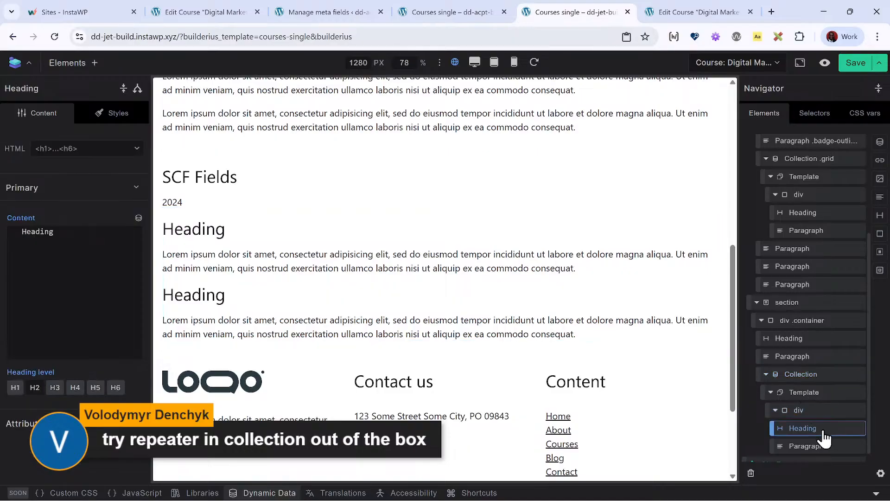
double_click(103, 230)
key("BackSpace")
left_click(138, 218)
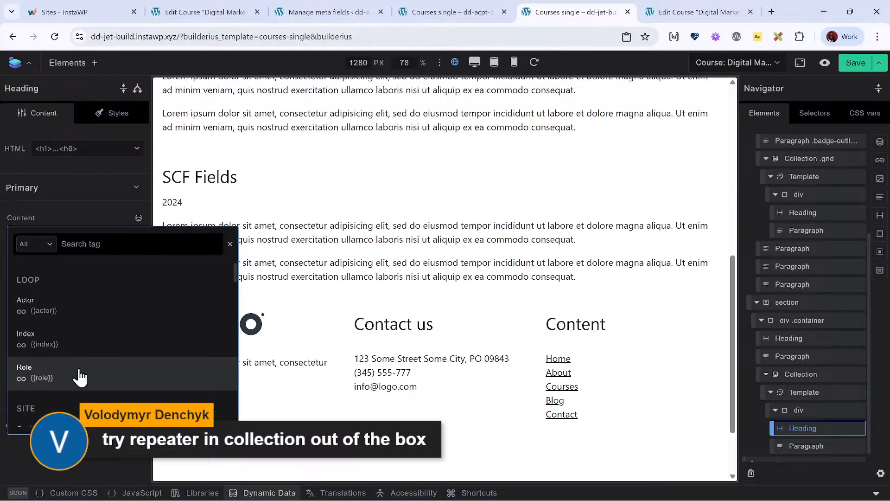
left_click(78, 319)
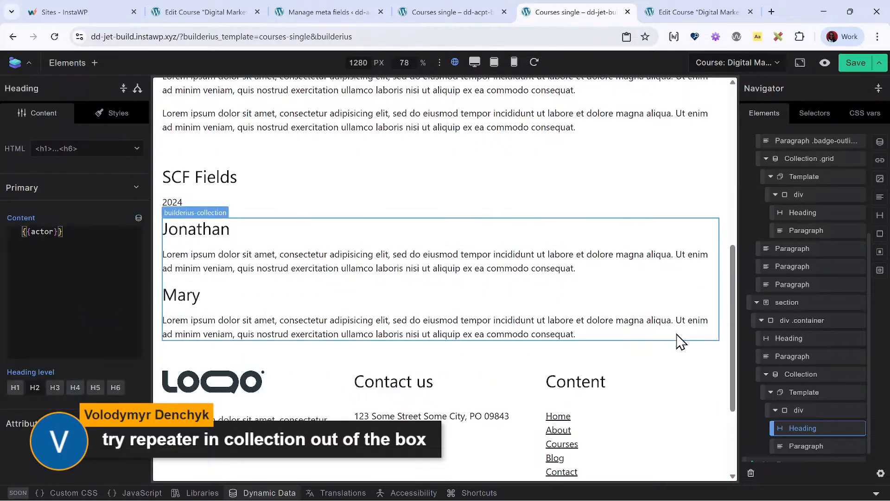
- Replace the placeholder text of the paragraph in the SCF collection's template with the loop tag Role, {{role}}
left_click(809, 446)
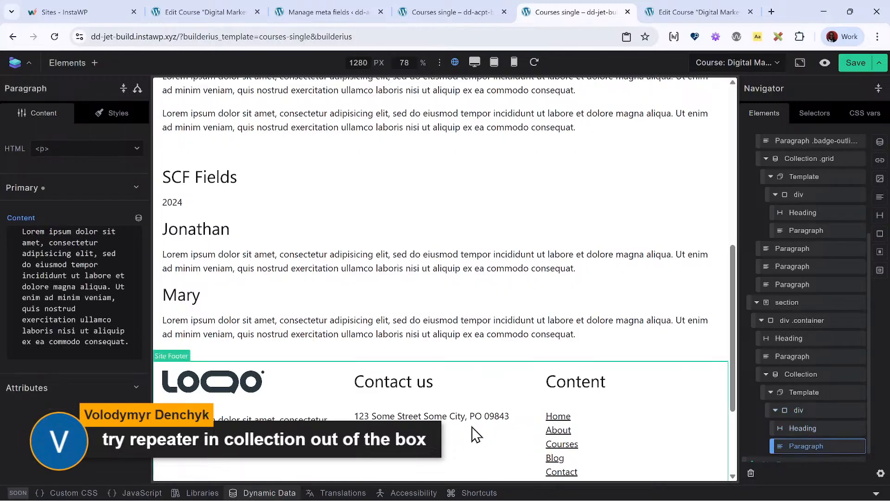
left_click(39, 314)
key("ctrl+a")
key("BackSpace")
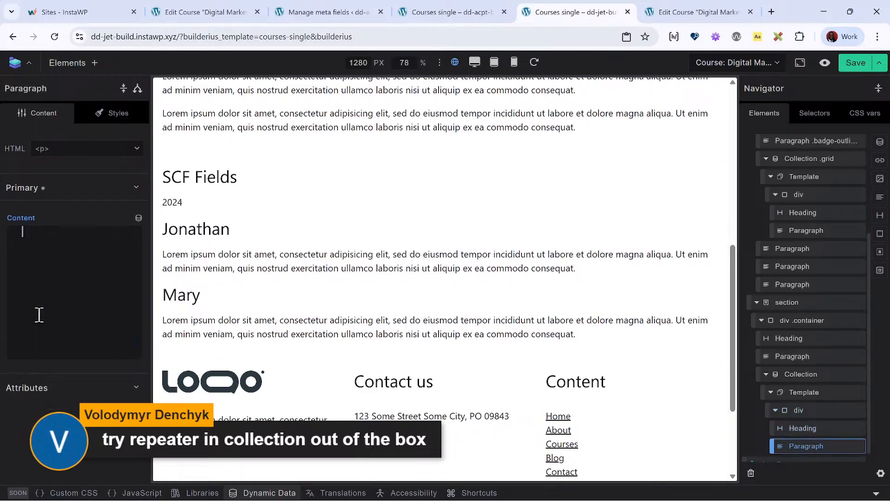
left_click(138, 218)
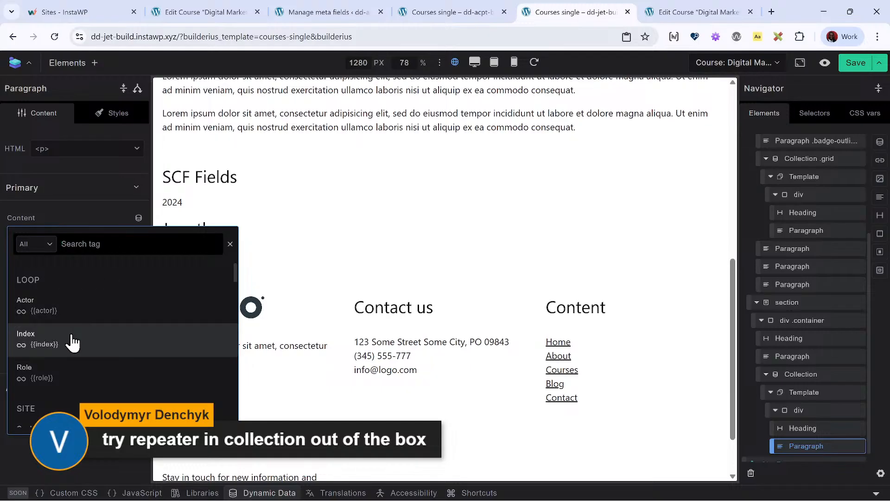
left_click(61, 375)
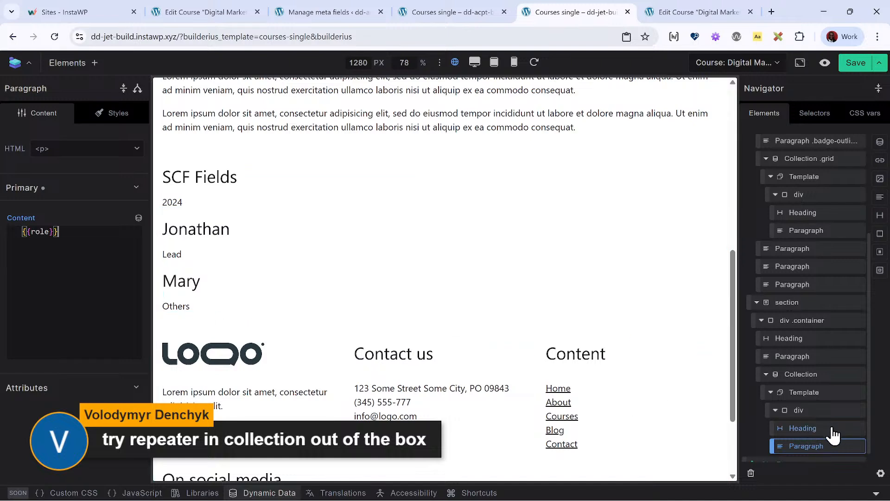
- Number the SCF collection's heading by setting its content to {{index+1}}. {{actor}}, and save the template
scroll(819, 435, "down", 1)
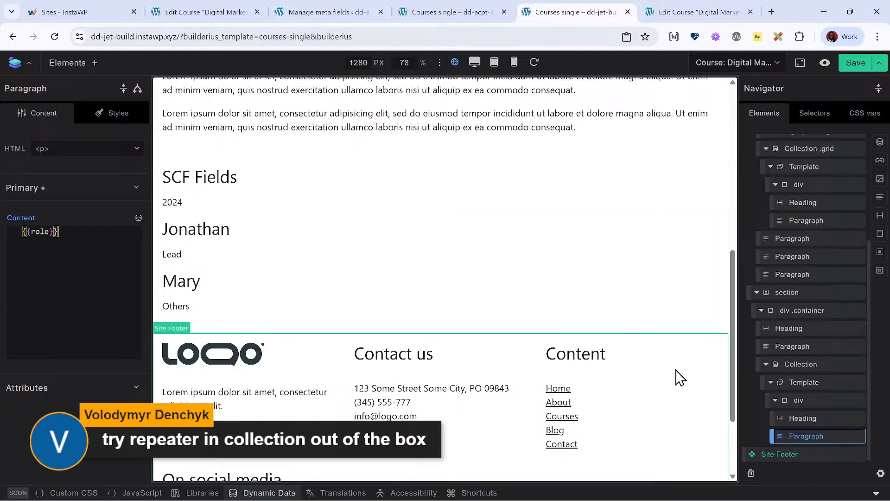
left_click(824, 419)
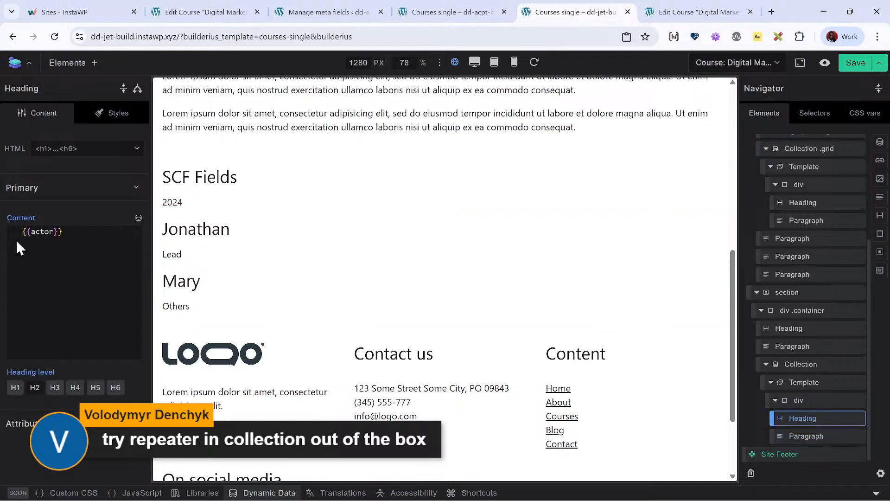
left_click(29, 231)
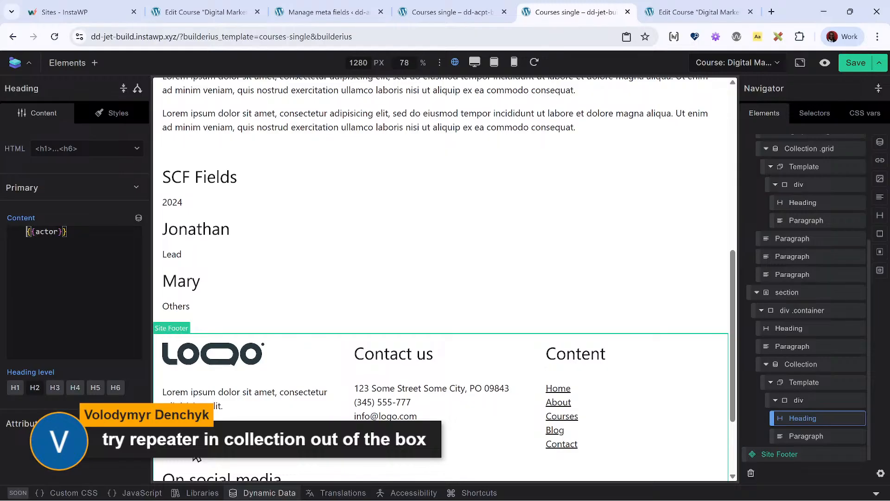
left_click(139, 218)
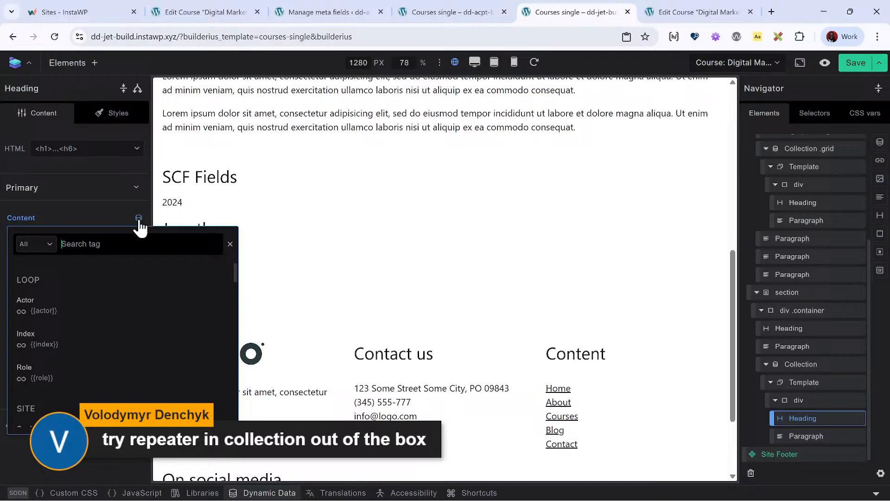
left_click(71, 350)
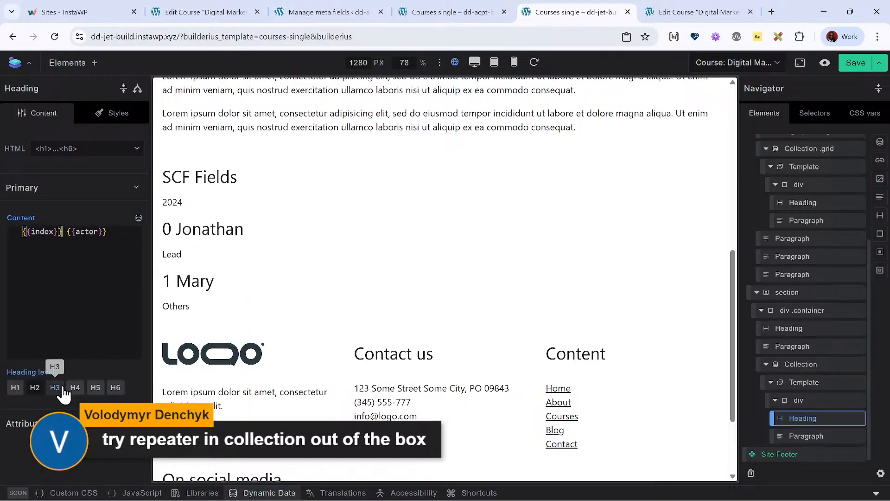
type("+1")
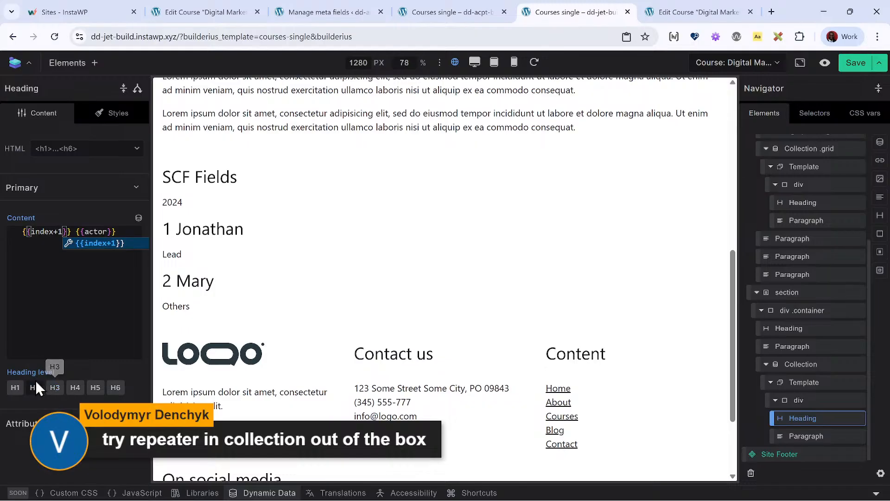
key("Right")
key("Right")
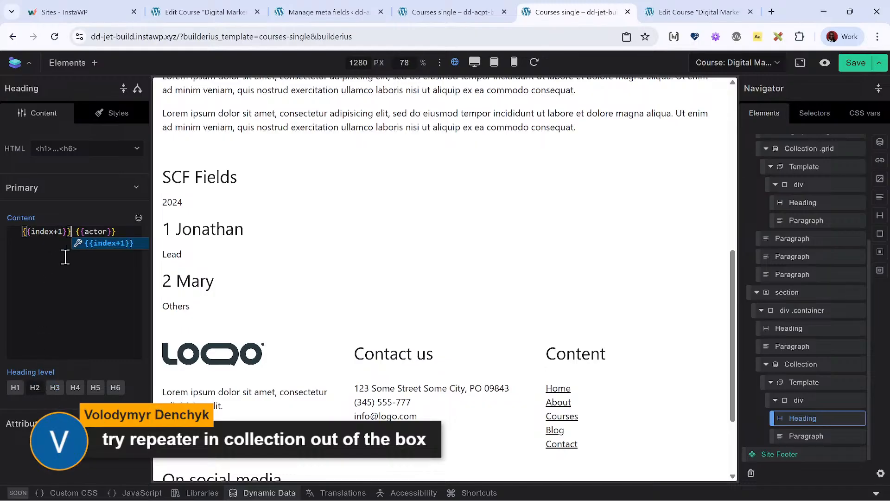
type(".")
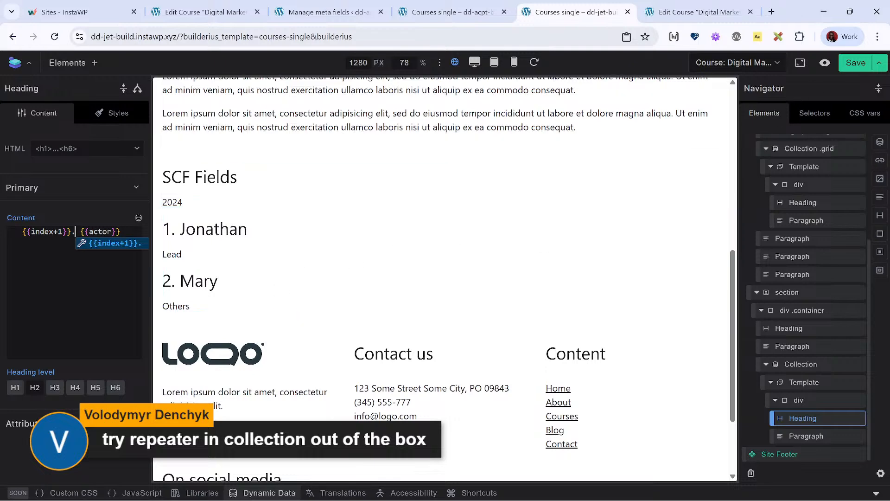
left_click(855, 63)
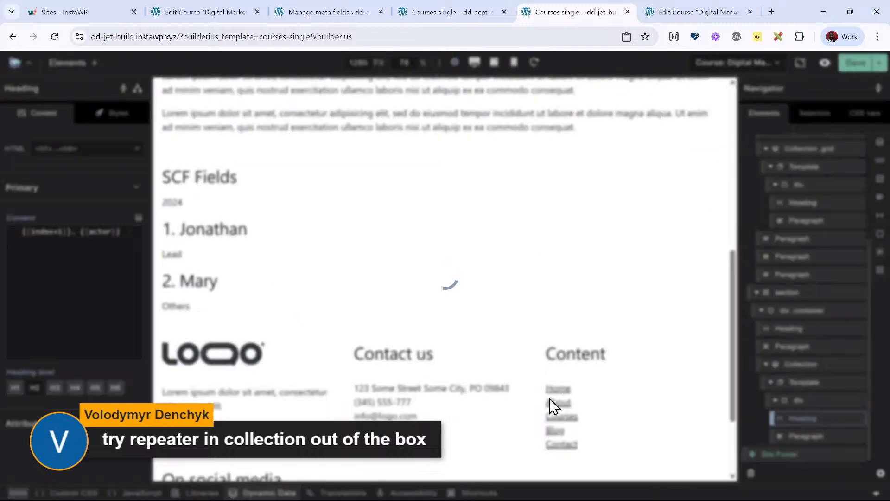
- Review the remaining global data variable and the loop tags offered for the SCF collection heading's content
left_click(272, 492)
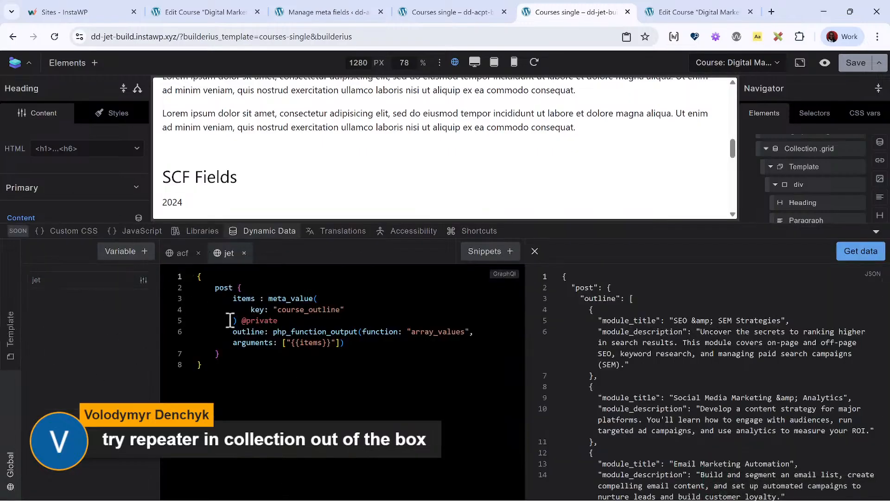
left_click(271, 231)
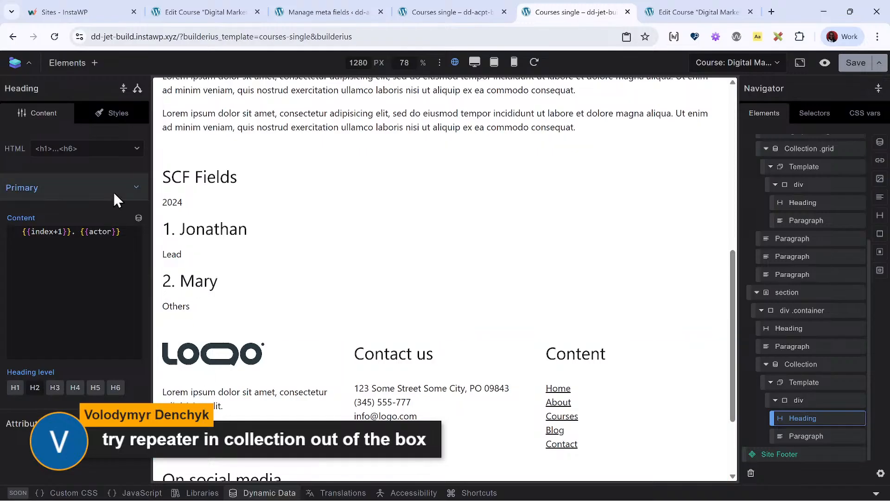
left_click(139, 218)
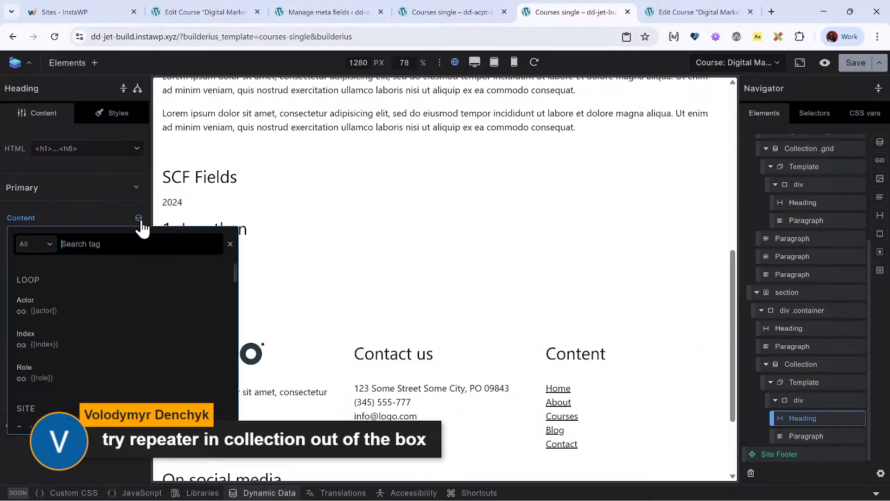
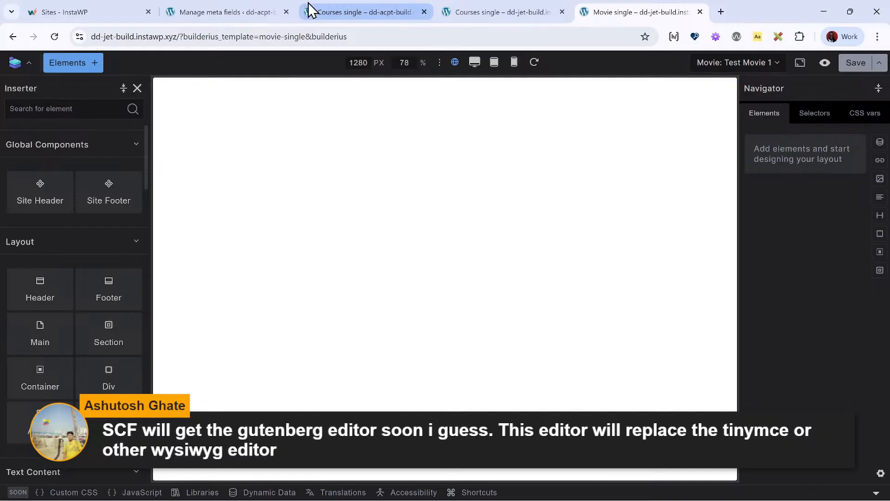
- Examine the JSON that the acpt variable's course_course-outline query returns in the ACPT site's Courses single template
left_click(334, 12)
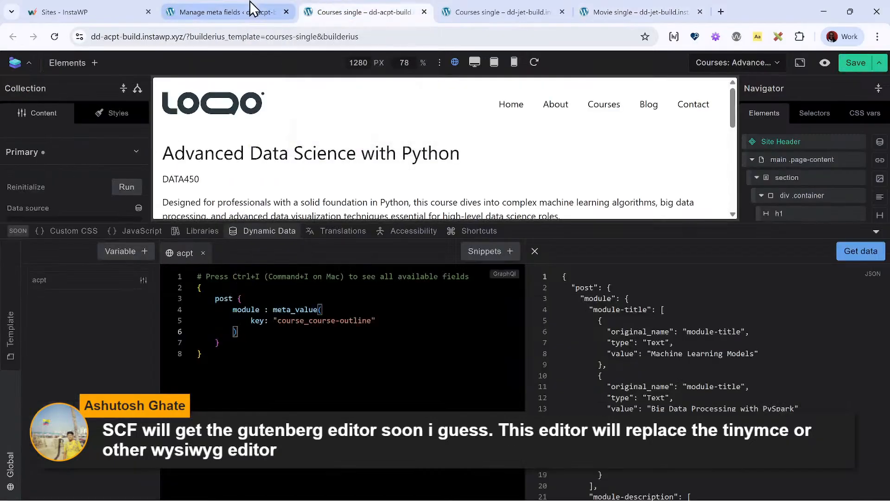
left_click(532, 9)
left_click(686, 10)
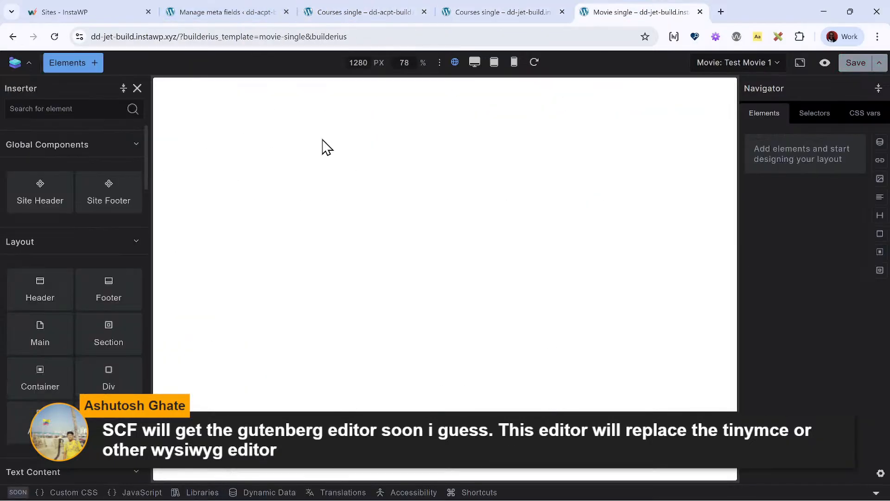
left_click(830, 65)
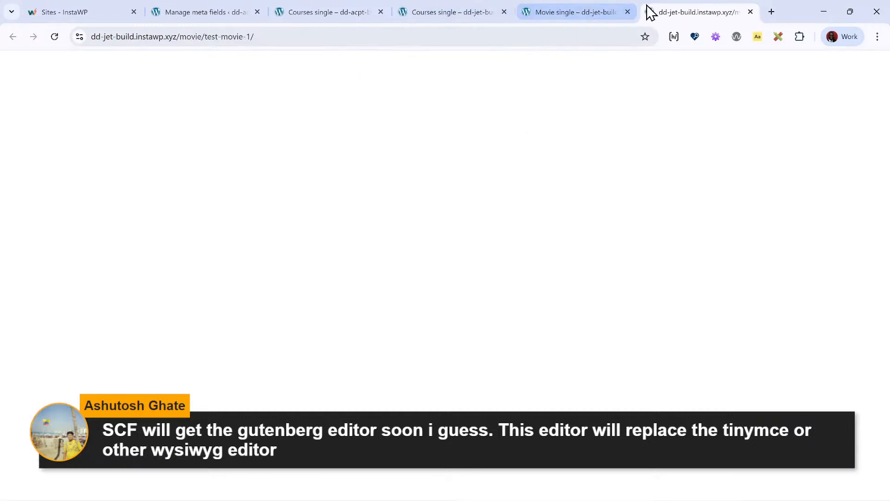
left_click(418, 9)
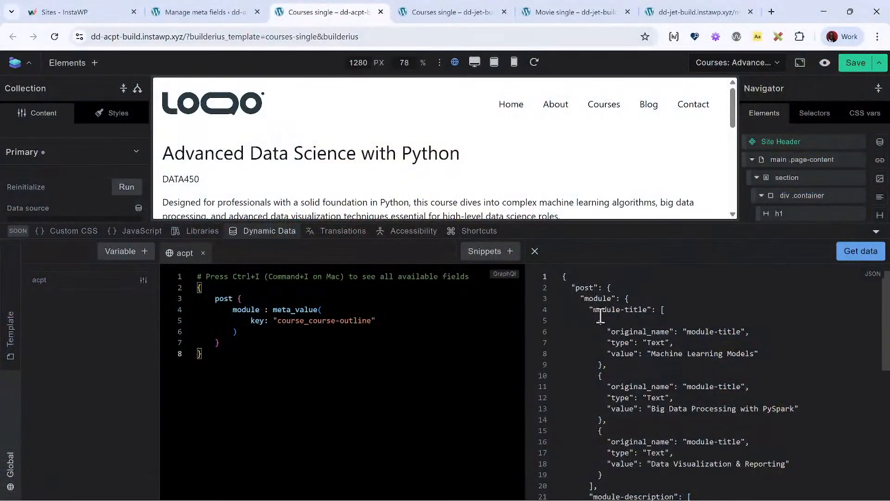
scroll(614, 333, "down", 3)
scroll(615, 333, "up", 3)
scroll(662, 387, "down", 3)
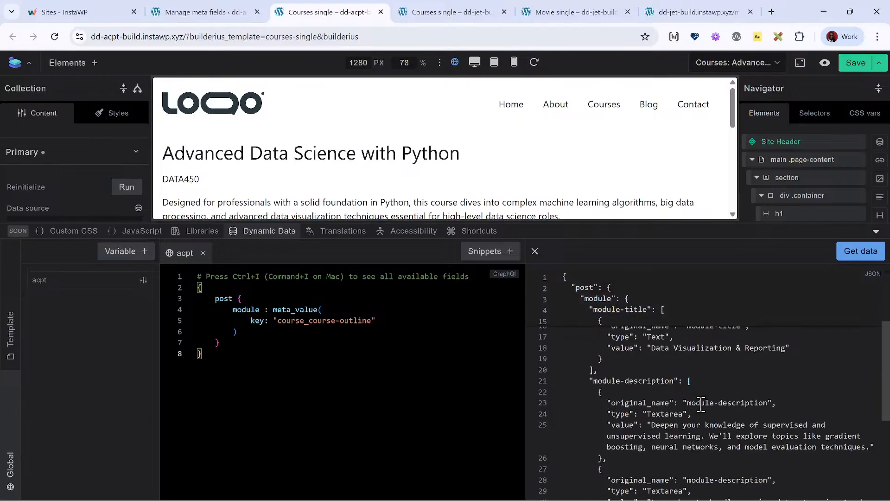
scroll(691, 436, "up", 3)
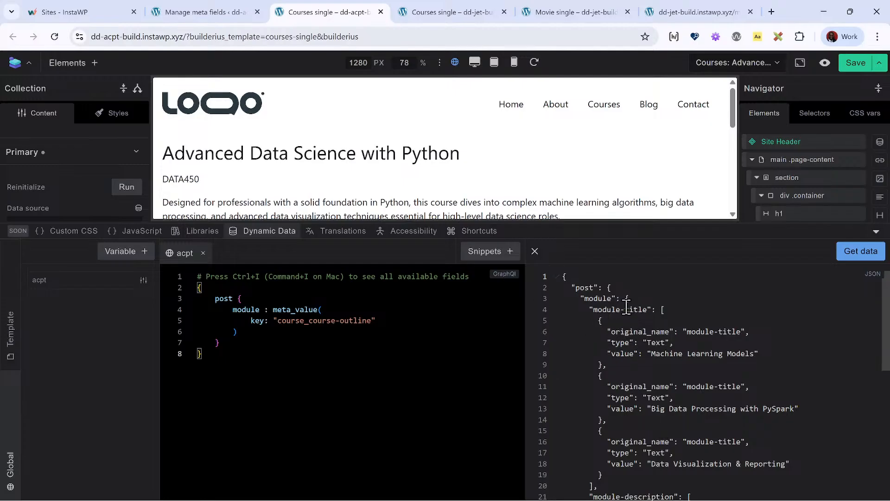
left_click(315, 344)
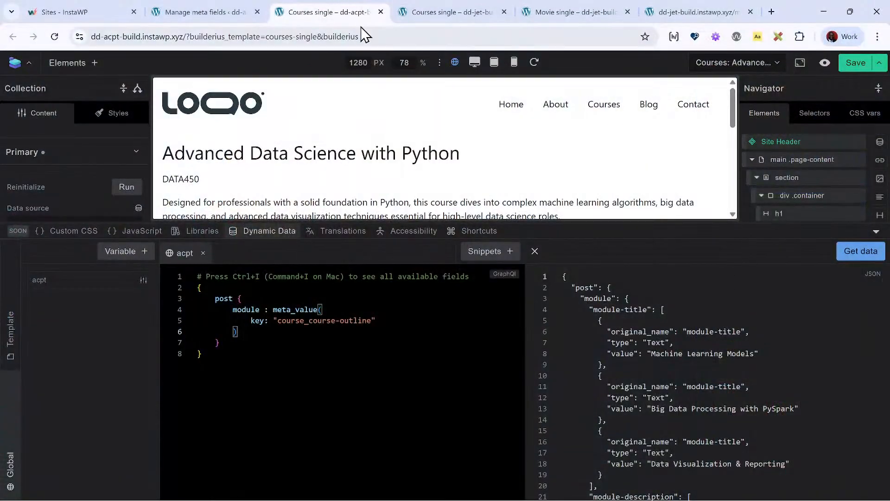
- Close the blank Test Movie 1 preview and open the Courses single template in the JetEngine site's builder
left_click(526, 10)
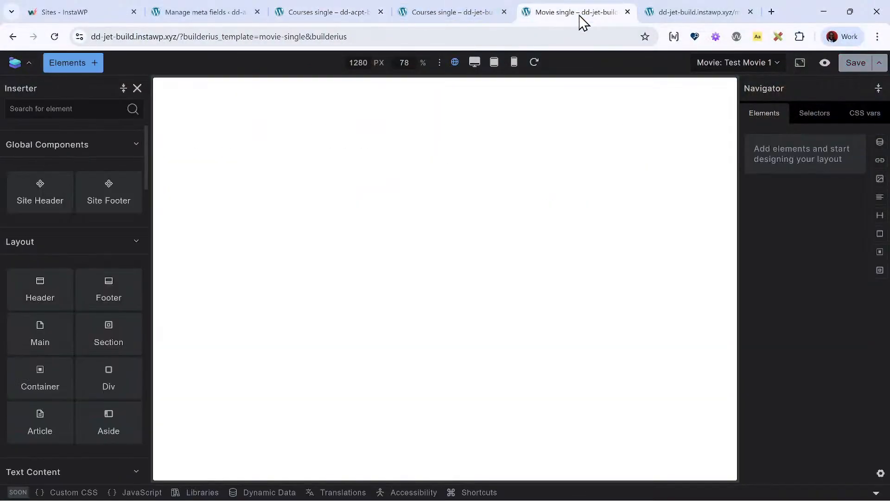
left_click(697, 18)
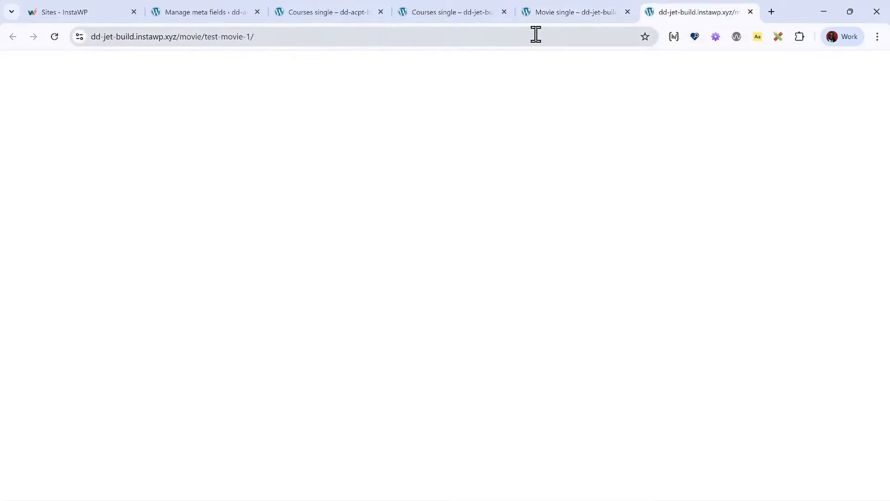
left_click(750, 12)
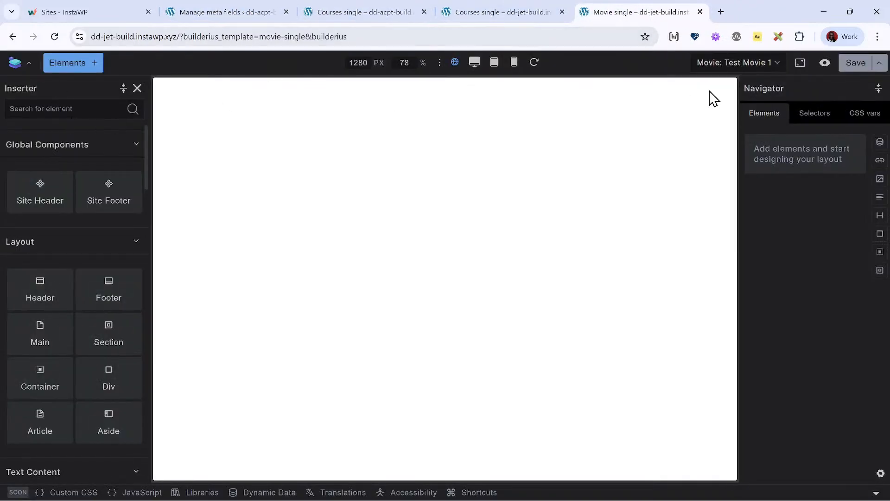
left_click(29, 63)
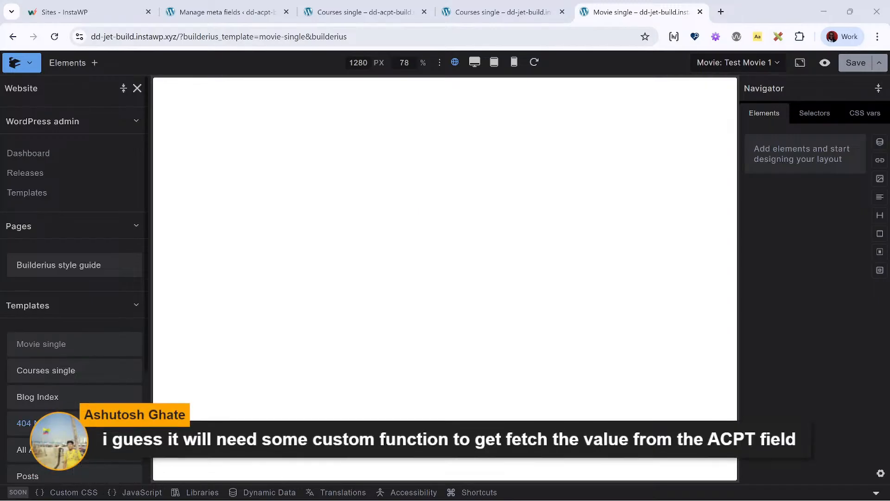
scroll(87, 330, "down", 3)
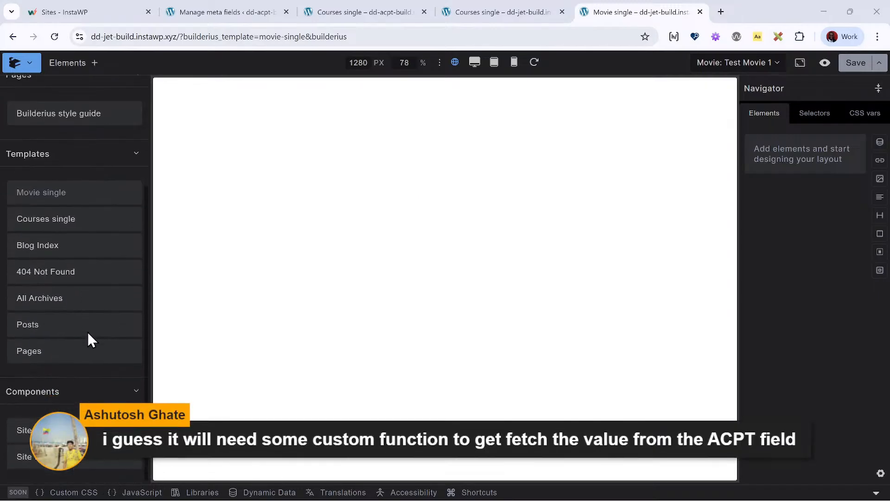
scroll(74, 397, "up", 1)
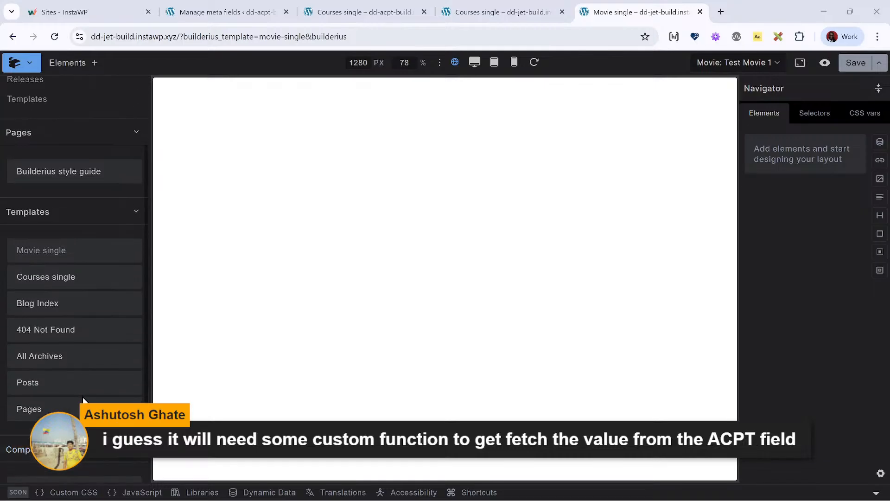
scroll(83, 400, "up", 2)
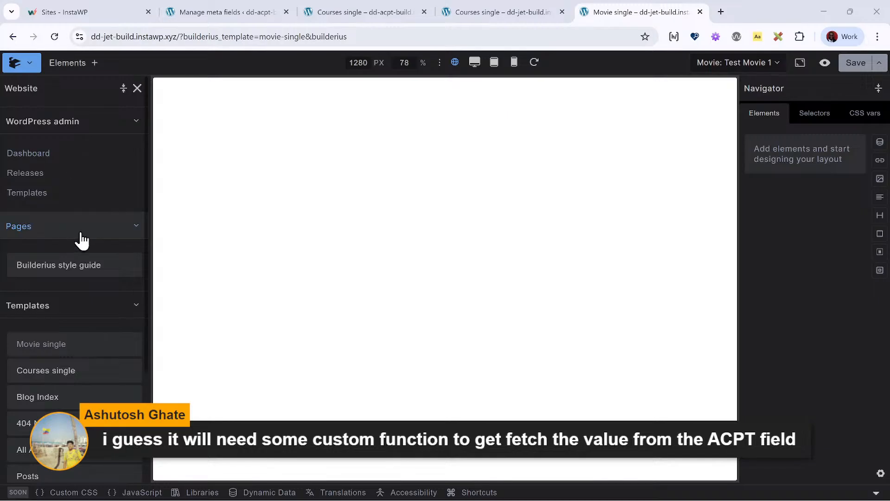
scroll(82, 240, "down", 2)
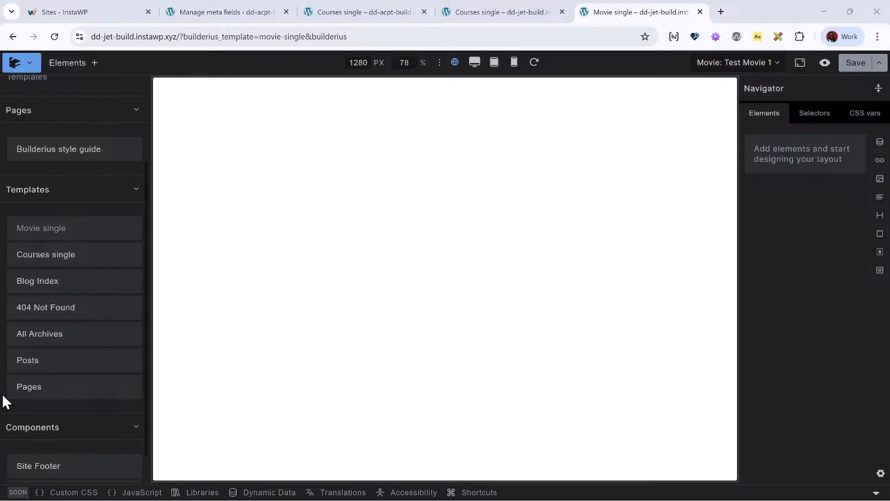
left_click(28, 255)
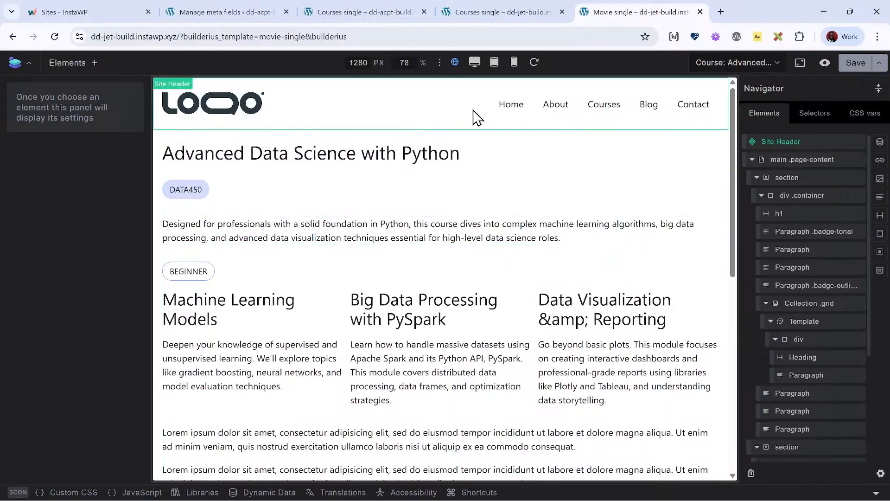
- Preview the course on the front end, and go from there to SCF's Options Pages in the WordPress admin
left_click(825, 63)
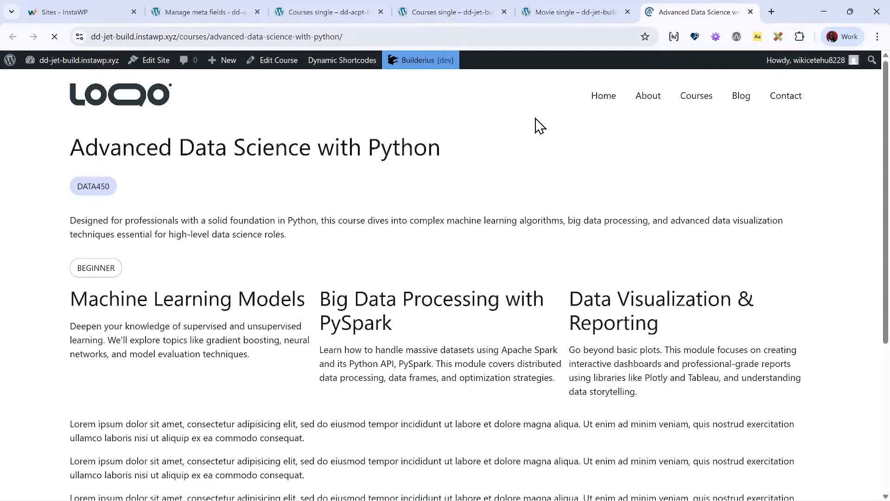
left_click(87, 67)
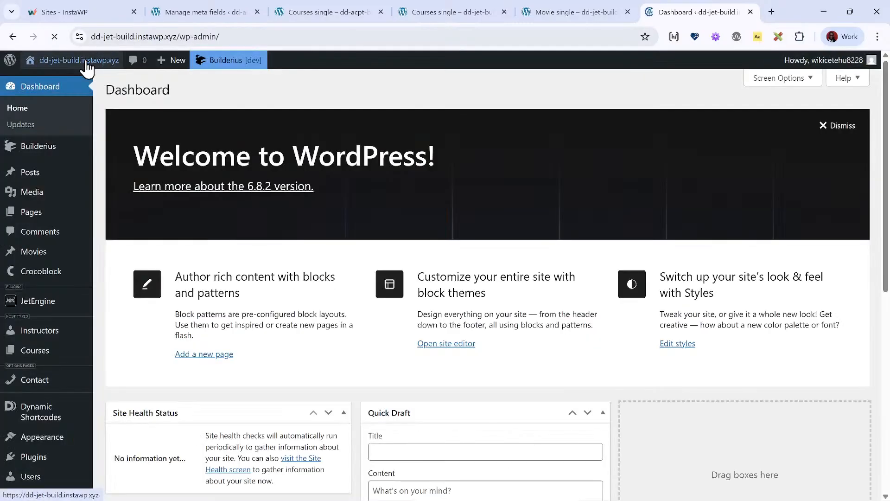
scroll(52, 316, "down", 3)
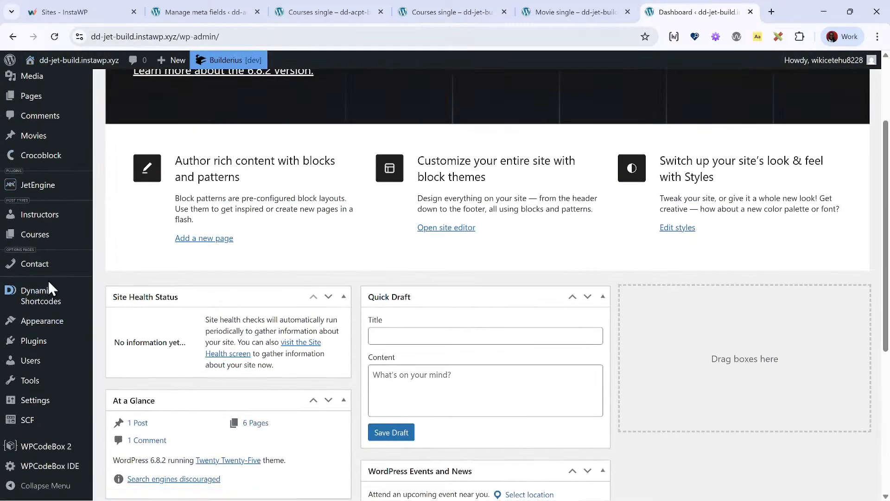
scroll(68, 417, "down", 1)
mouse_move(69, 417)
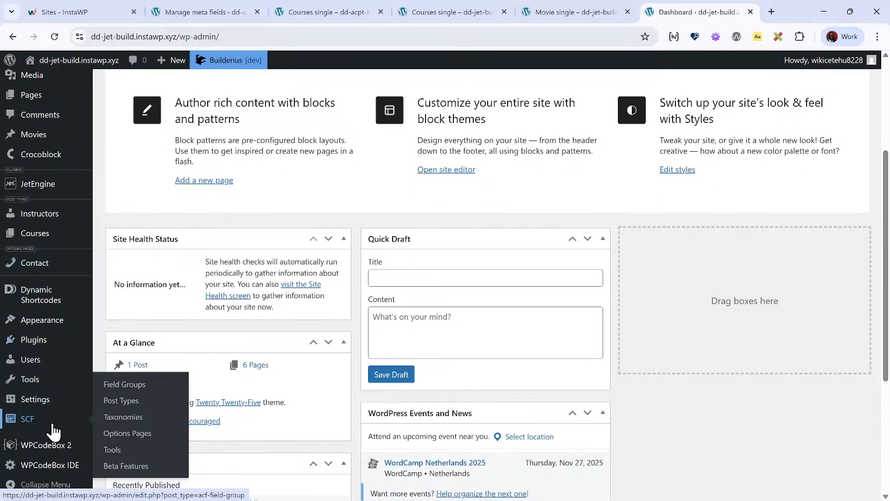
left_click(179, 433)
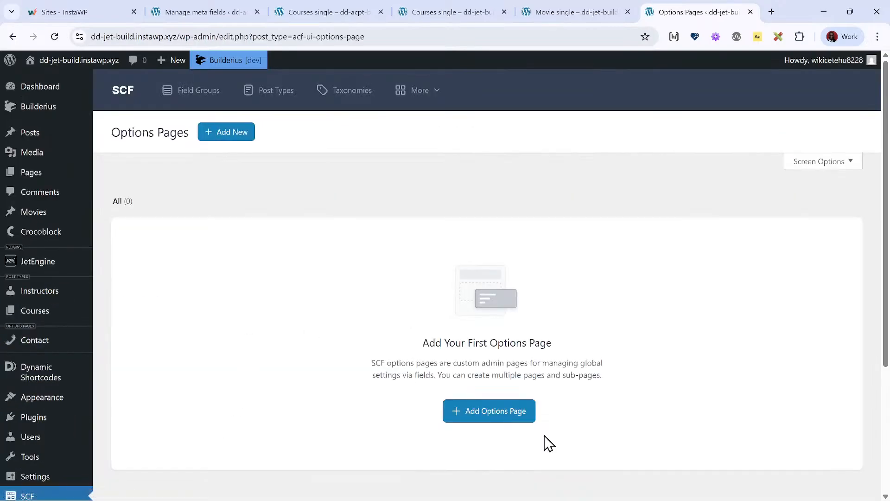
- Create a top-level SCF options page titled with a first name, and save it
left_click(506, 396)
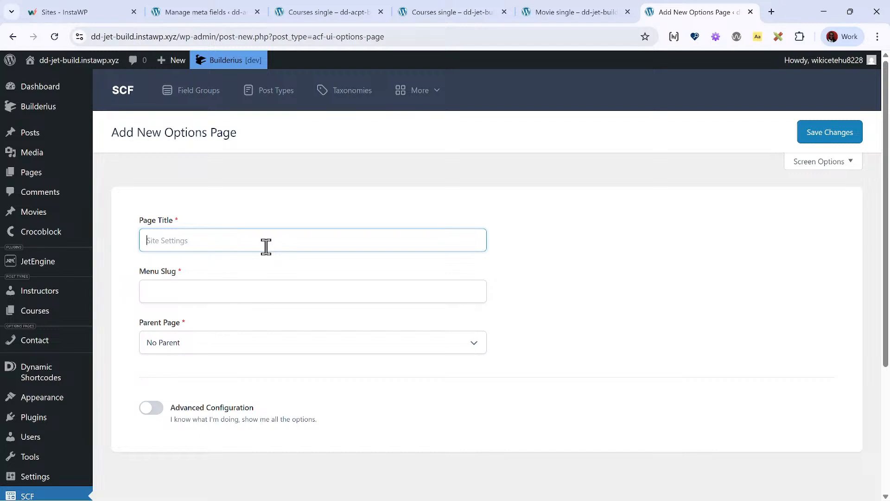
type("David")
scroll(283, 326, "down", 1)
scroll(246, 394, "down", 1)
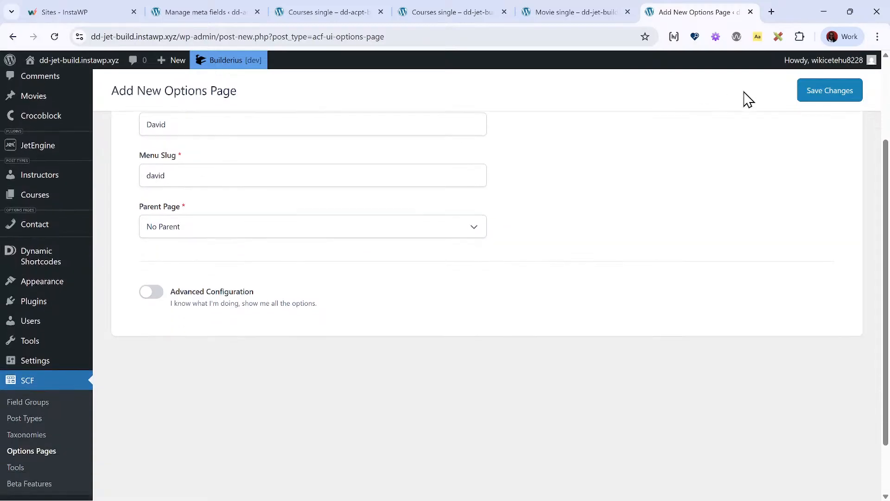
left_click(850, 96)
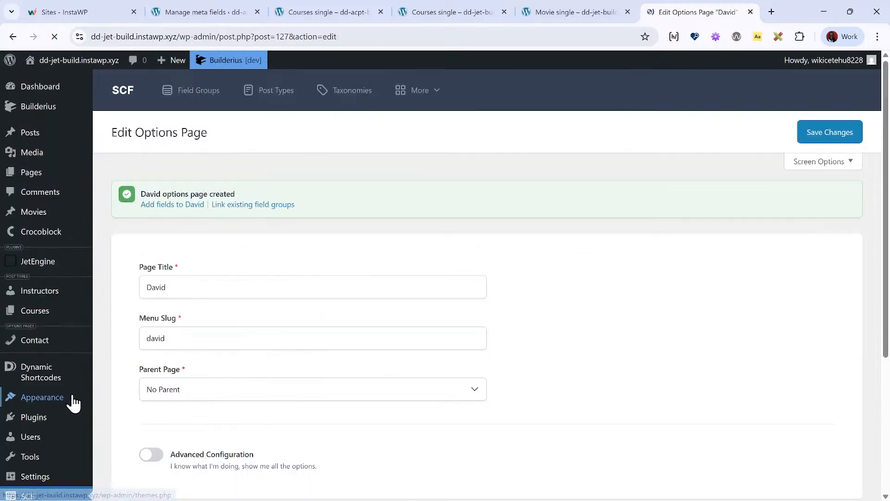
- Add an SCF field group named after the new options page, containing a text field labelled Secret
scroll(69, 394, "down", 5)
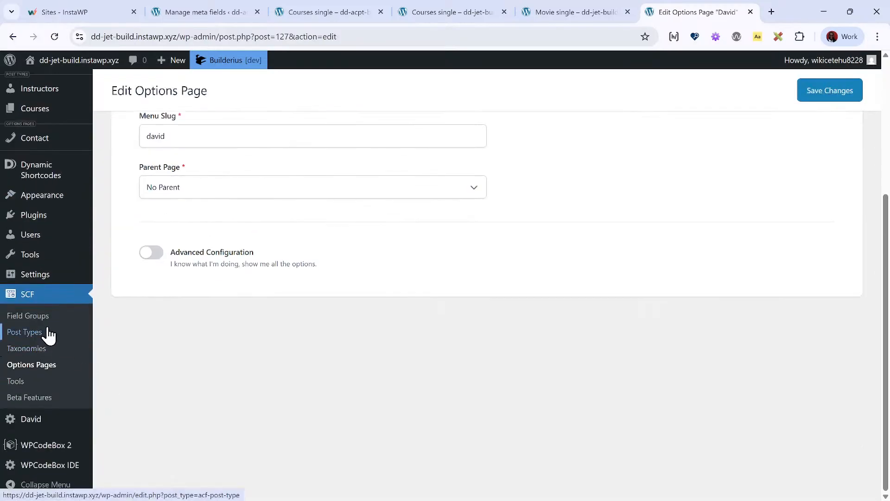
left_click(54, 321)
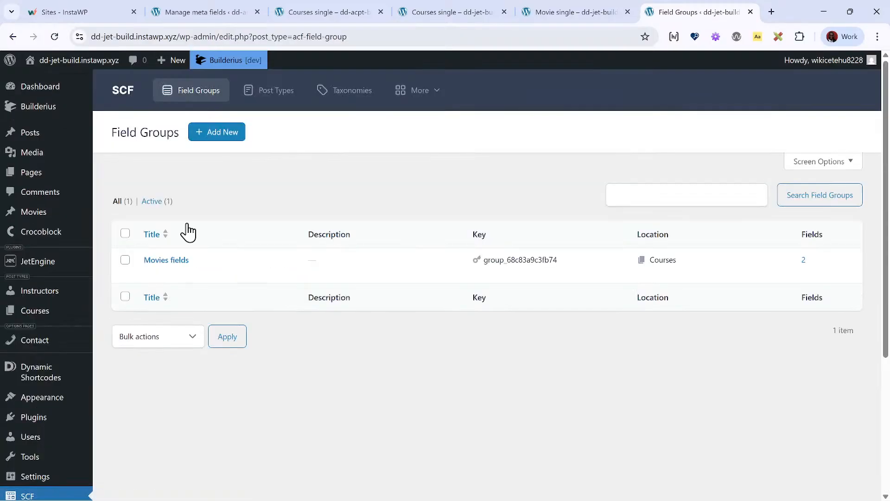
left_click(237, 135)
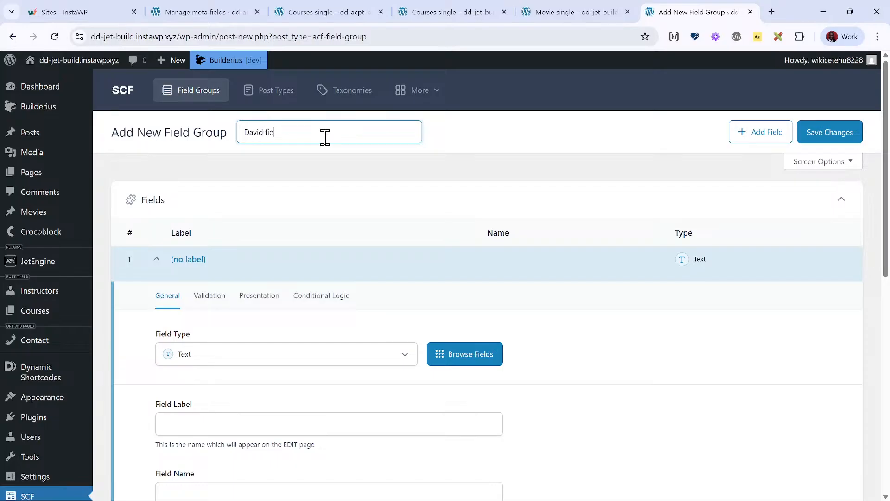
scroll(205, 288, "down", 3)
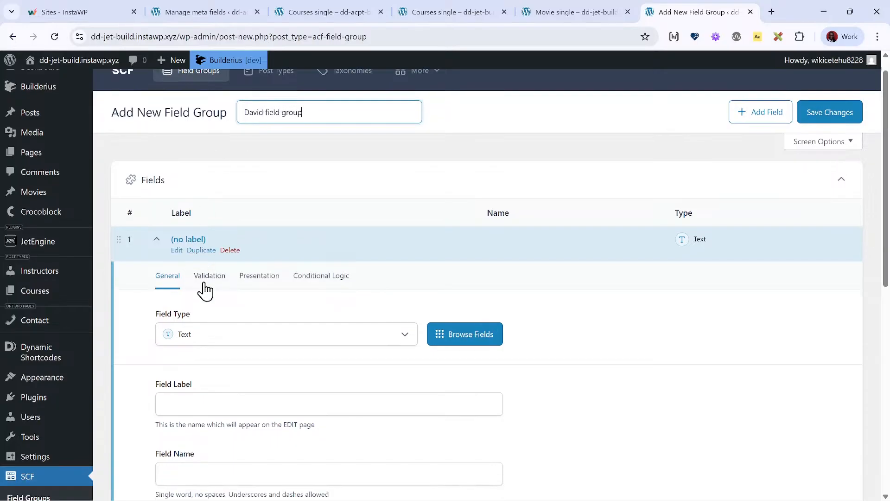
left_click(258, 308)
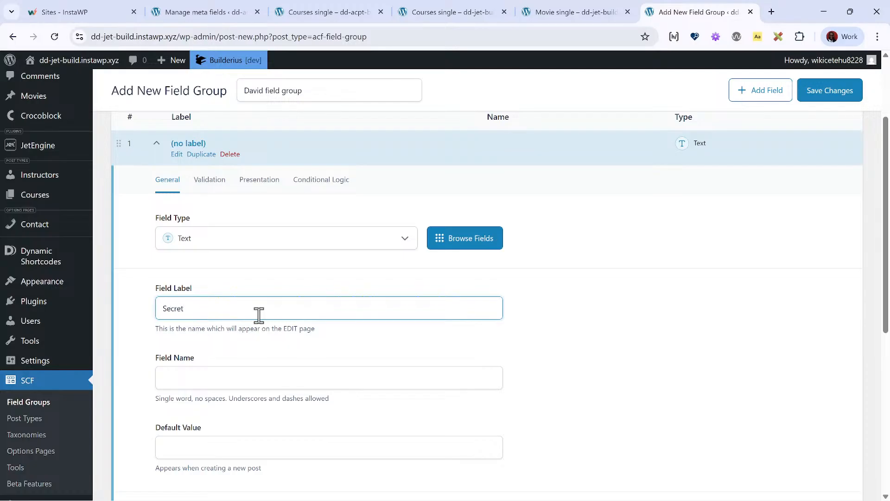
key("Tab")
scroll(323, 290, "down", 7)
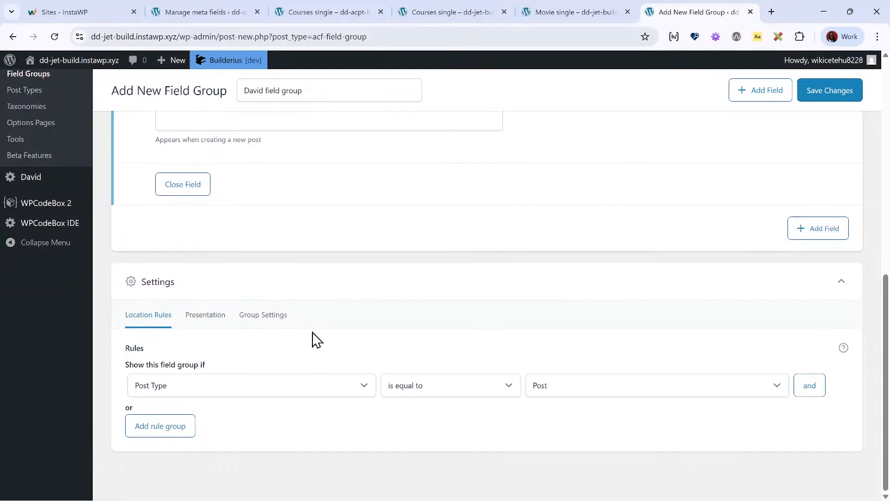
- Set the field group's location rule to Options Page is equal to the new options page, and save the group
left_click(303, 391)
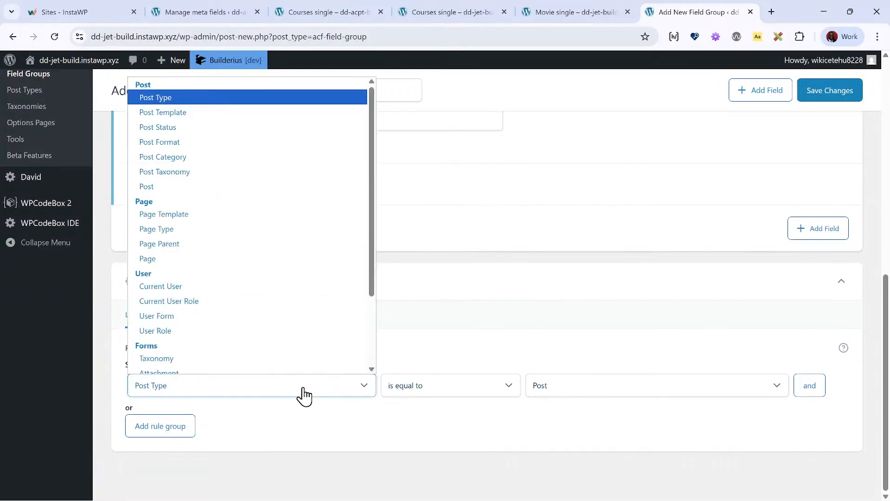
scroll(287, 370, "down", 2)
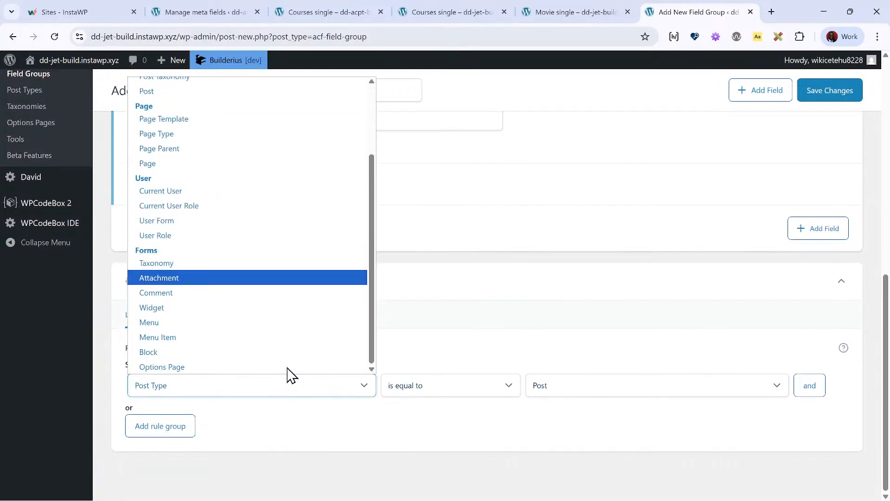
left_click(284, 367)
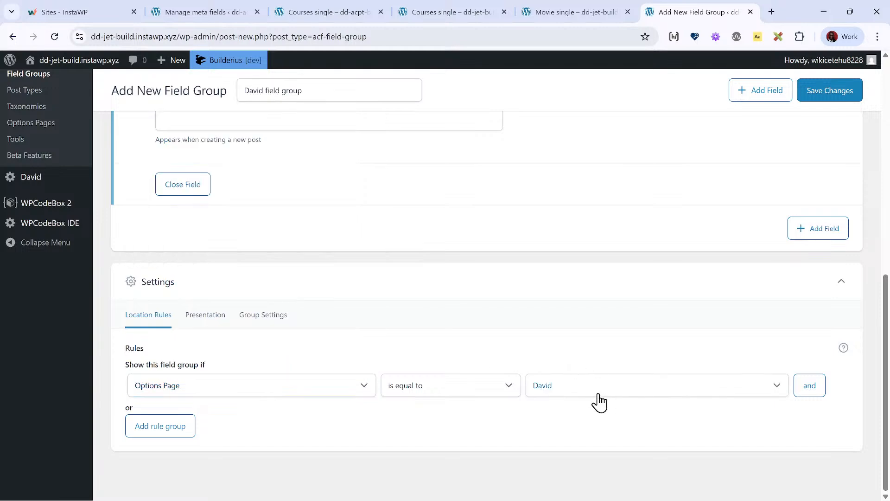
left_click(835, 91)
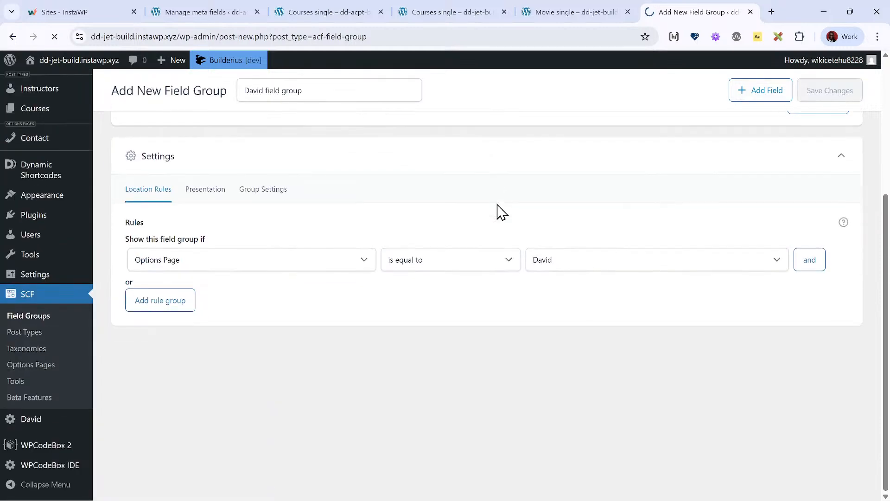
- Fill in the Secret field on the new SCF options page and update the options
mouse_move(66, 295)
scroll(63, 304, "down", 4)
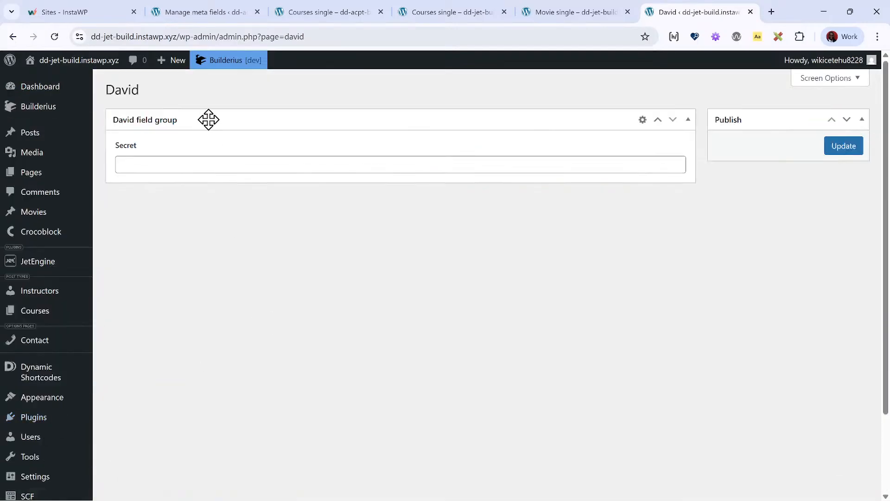
left_click(227, 166)
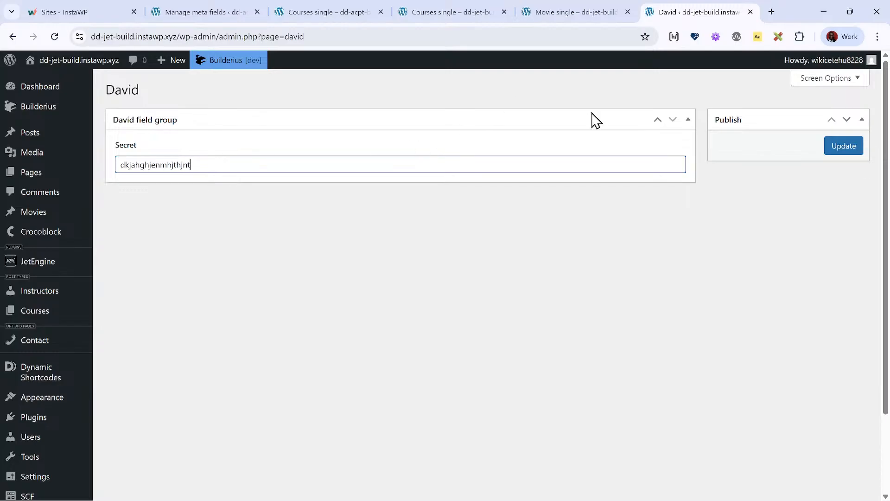
left_click(844, 149)
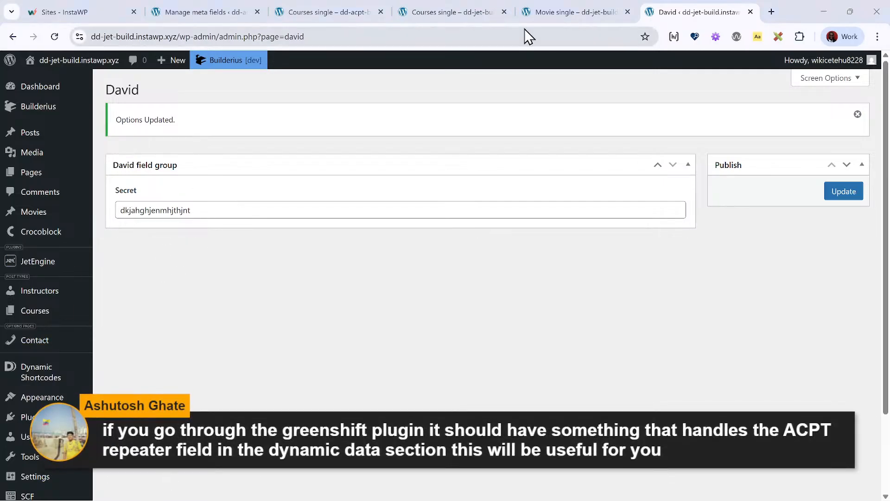
- Delete the cast Collection from the SCF Fields section of the template and save it
left_click(557, 20)
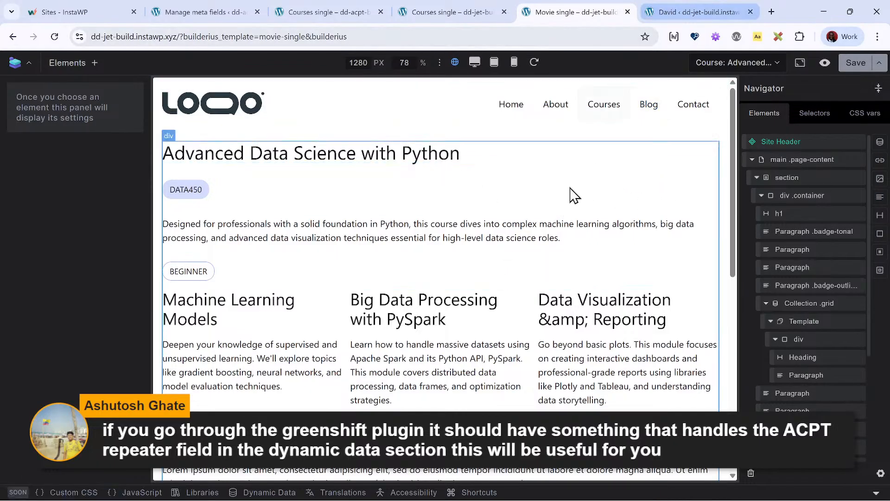
scroll(548, 210, "down", 2)
scroll(548, 204, "down", 9)
scroll(548, 204, "up", 11)
scroll(548, 204, "down", 7)
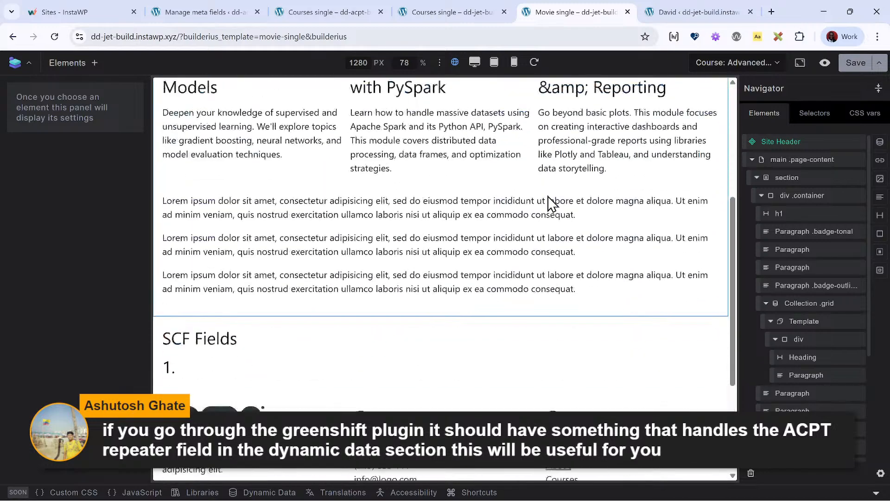
scroll(548, 195, "down", 4)
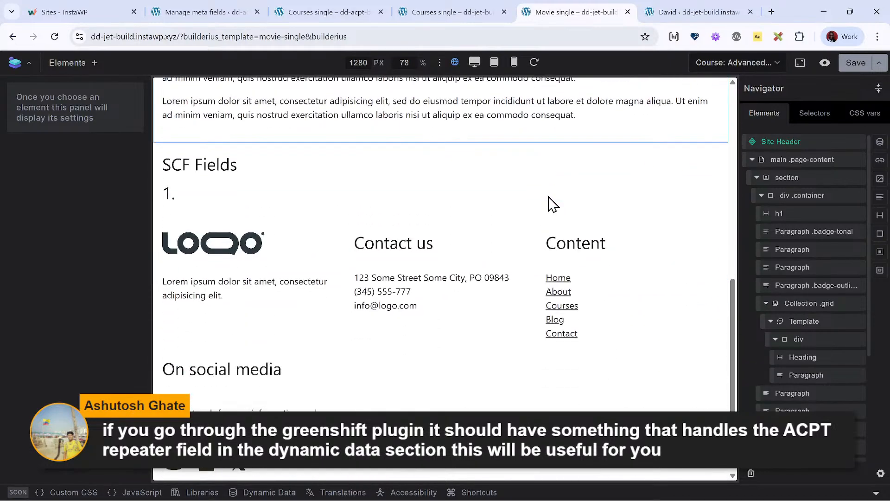
left_click(323, 199)
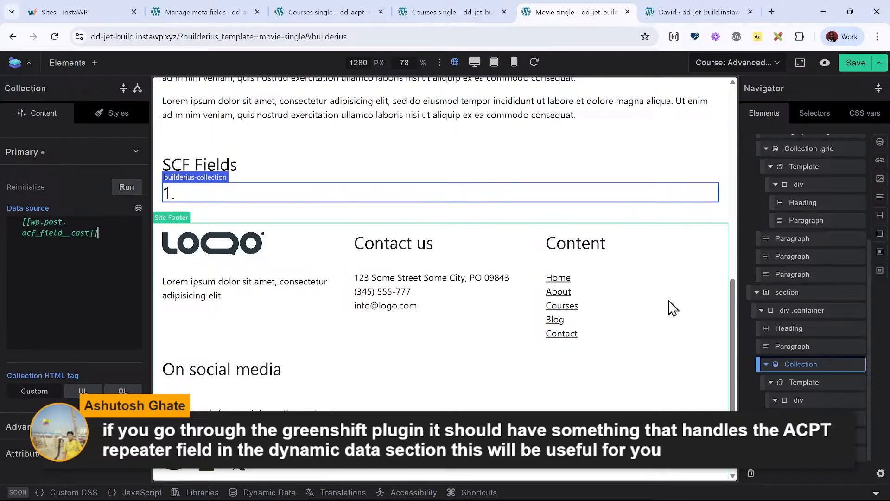
right_click(838, 366)
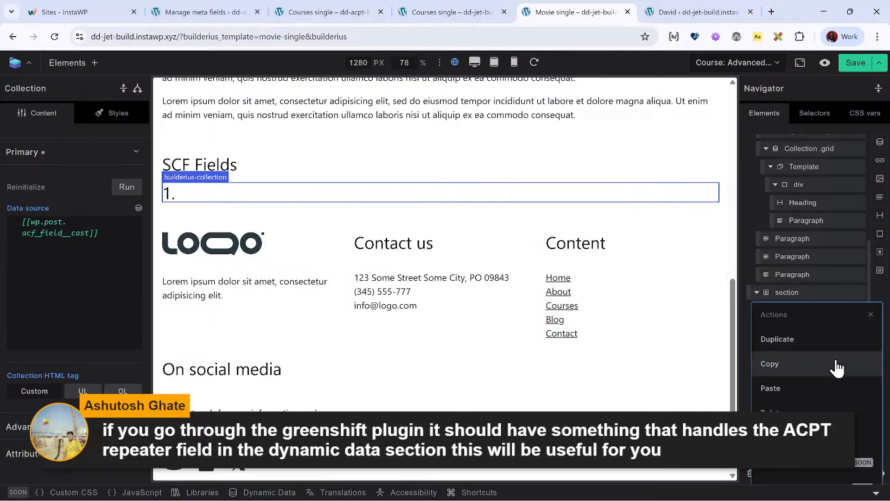
left_click(823, 407)
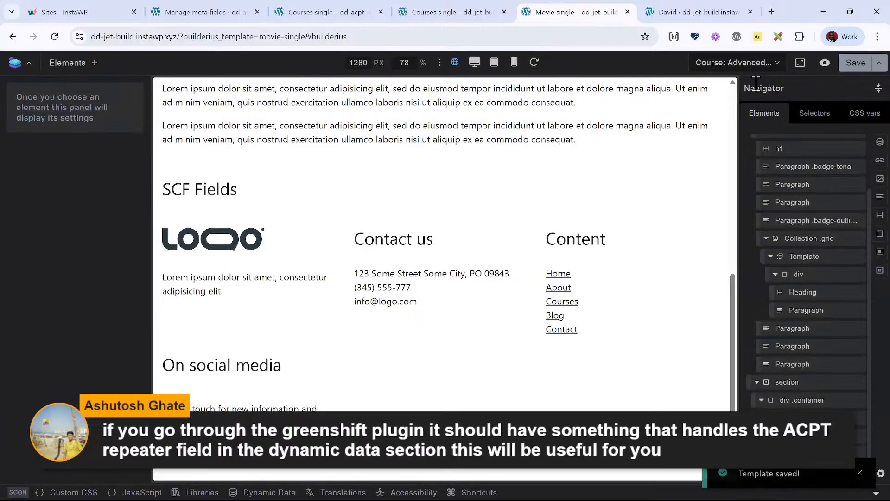
- Reload the Movie single editor, close its browser tab, and return to the Courses single template
left_click(54, 36)
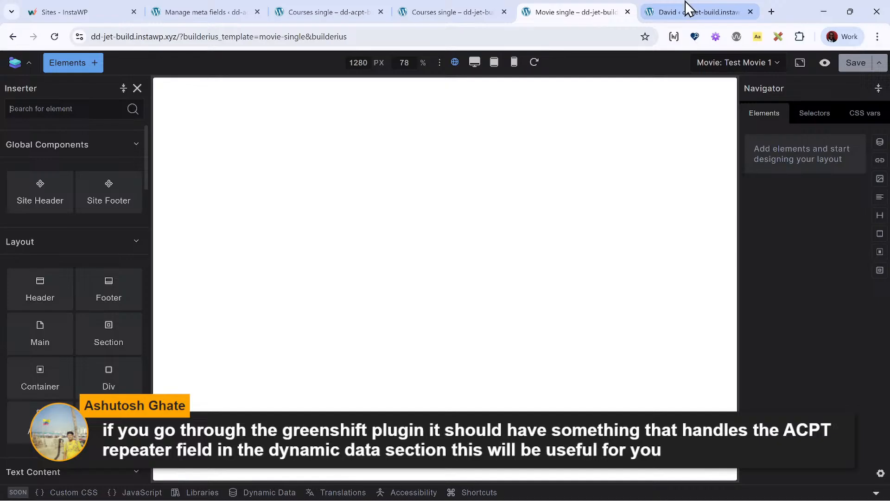
left_click(686, 16)
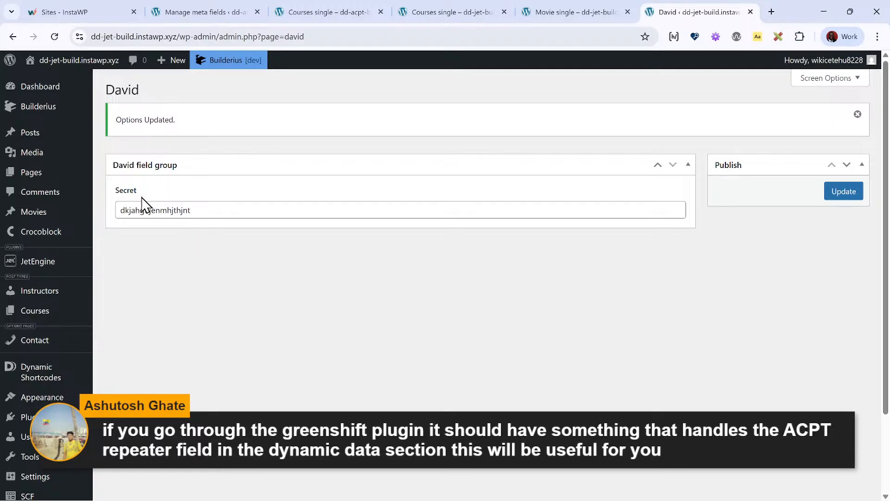
left_click(600, 9)
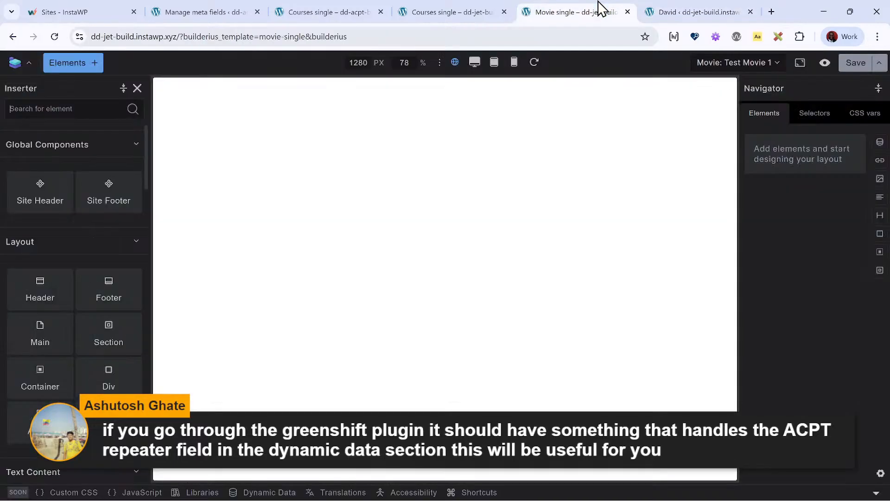
left_click(401, 8)
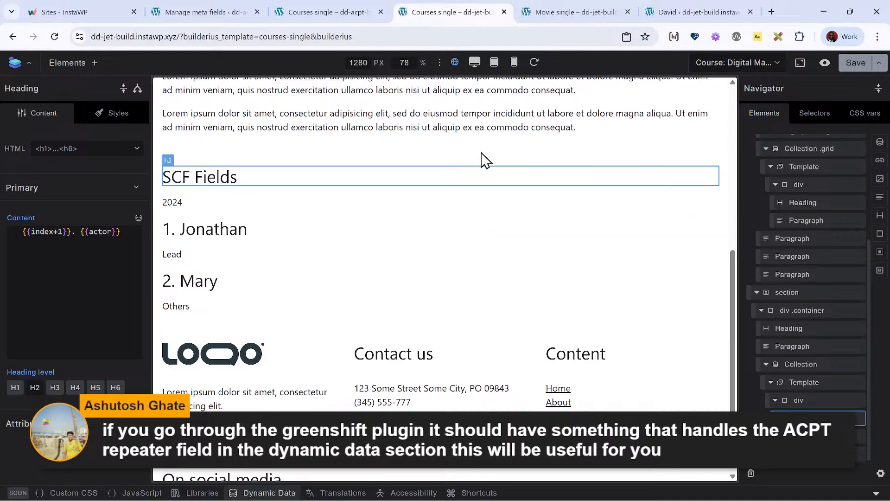
left_click(559, 9)
left_click(628, 11)
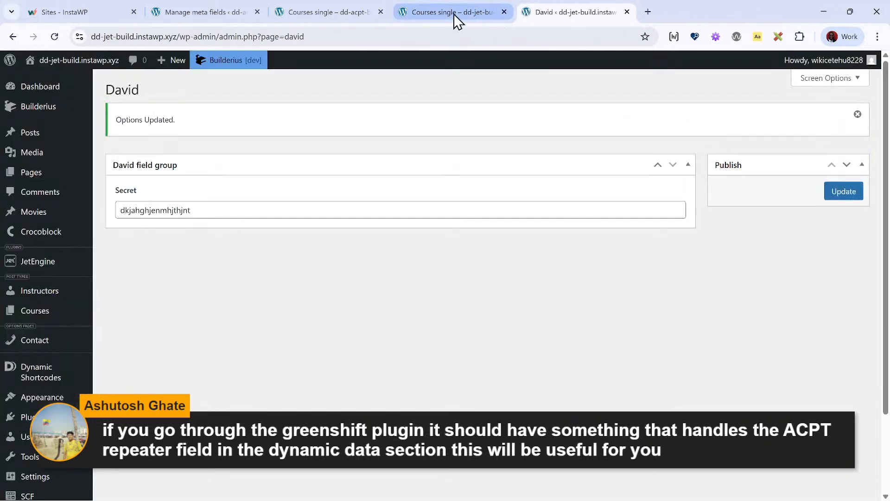
left_click(455, 13)
- Replace the release year tag in the paragraph under the SCF Fields heading with the Secret ACF options field tag
scroll(501, 311, "down", 2)
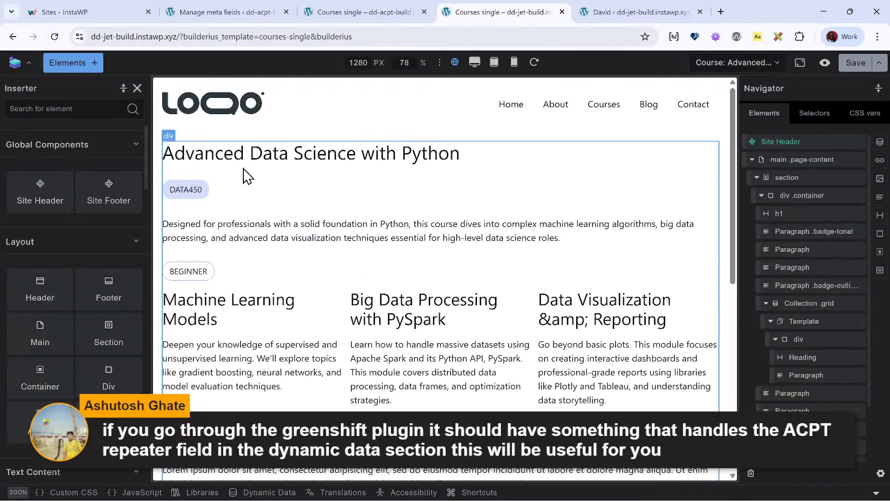
scroll(308, 294, "down", 10)
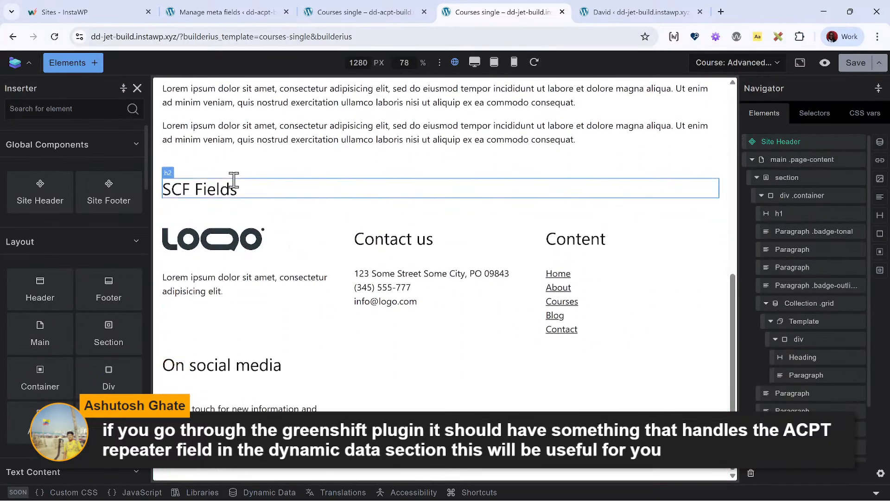
left_click(232, 183)
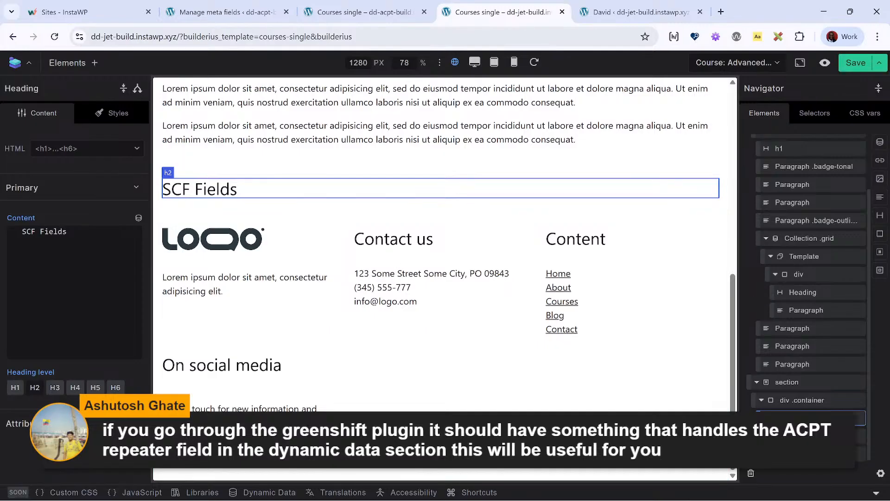
left_click(807, 435)
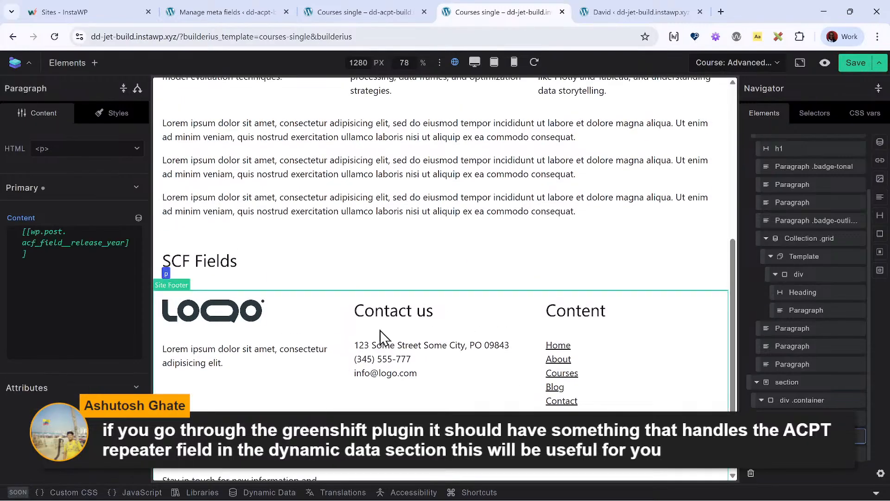
key("ctrl+a")
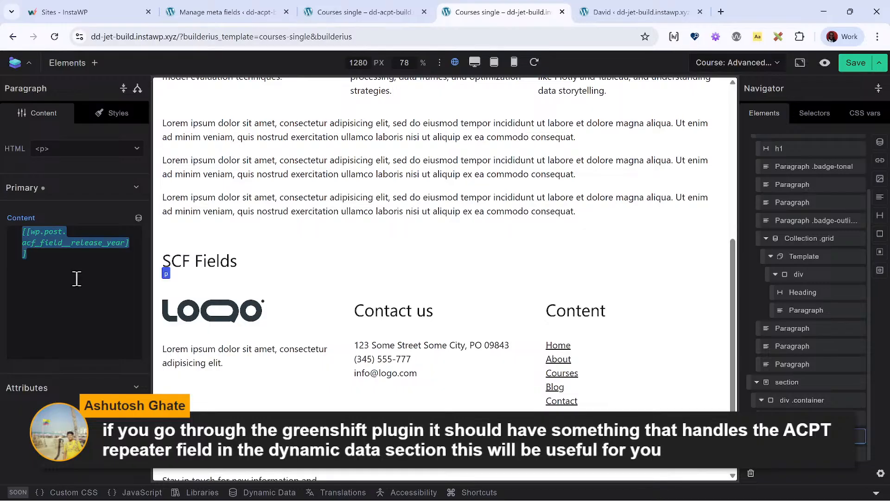
key("BackSpace")
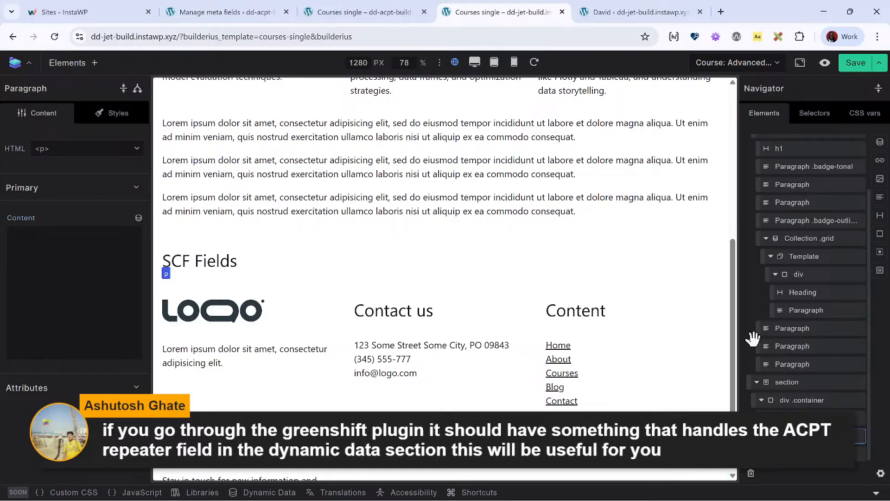
left_click(138, 218)
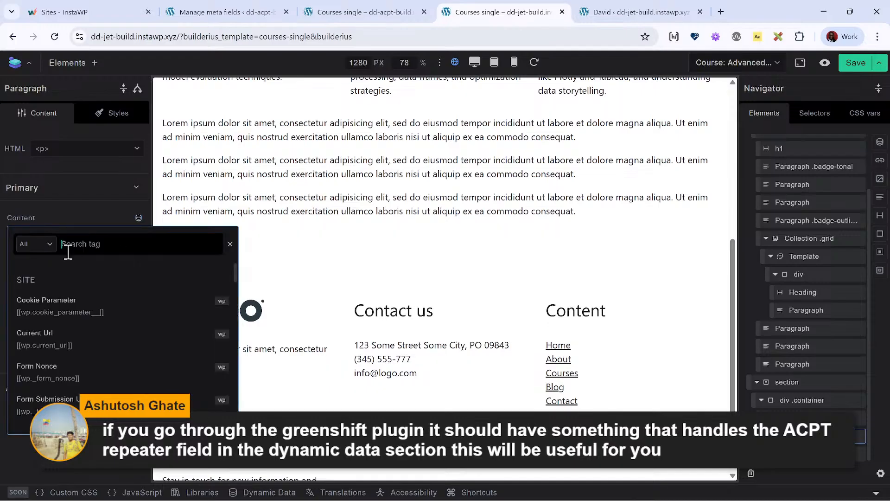
type("secre")
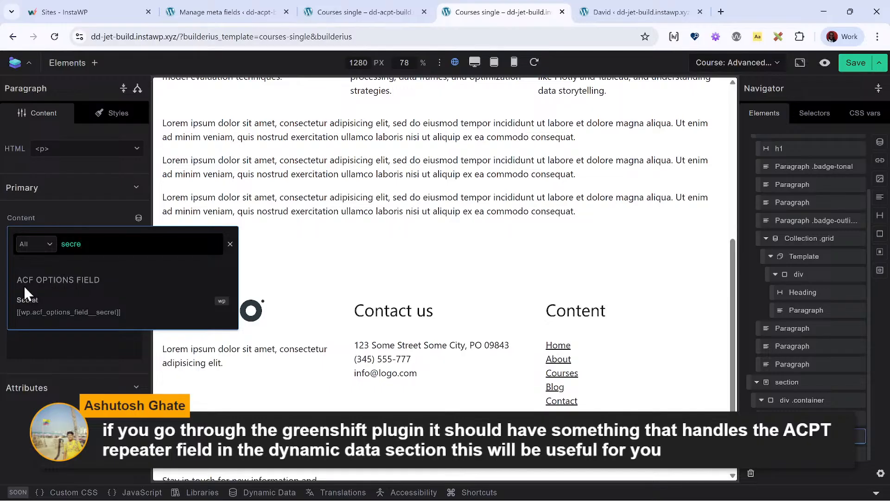
left_click(33, 319)
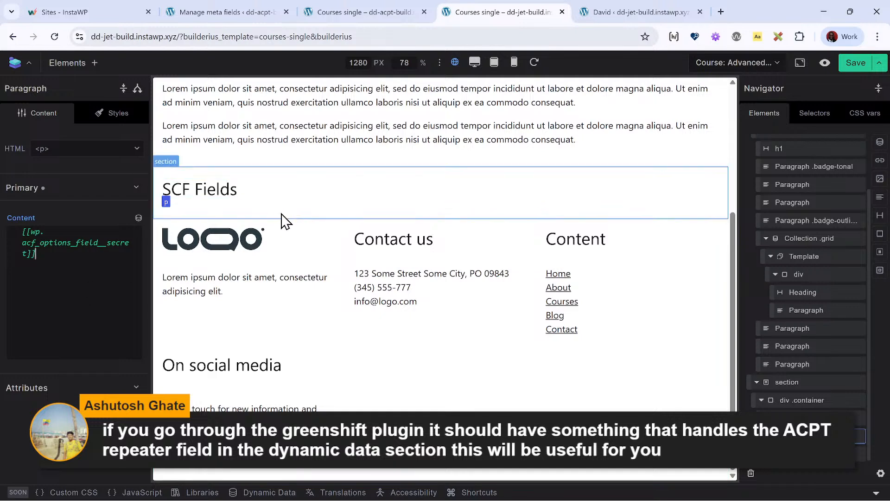
- Recheck the paragraph under SCF Fields, save the template, and preview the Advanced Data Science with Python course on the front end
left_click(277, 191)
left_click(268, 210)
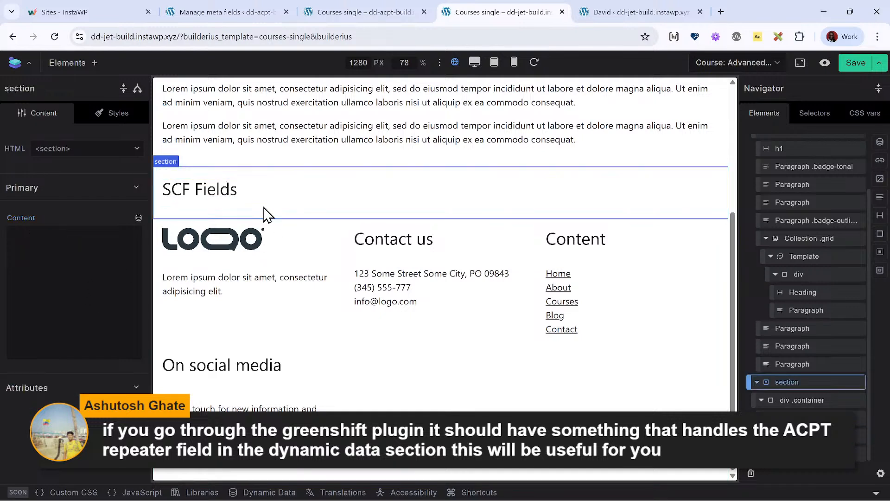
left_click(246, 190)
left_click(799, 436)
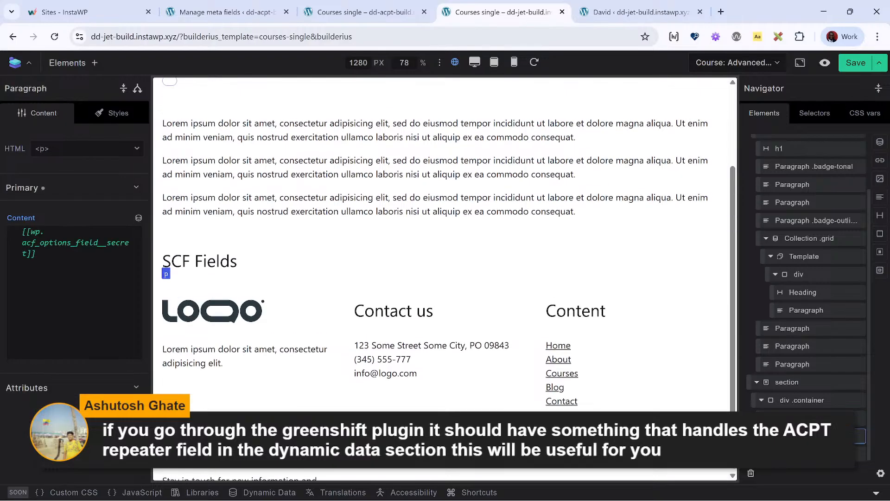
left_click(856, 63)
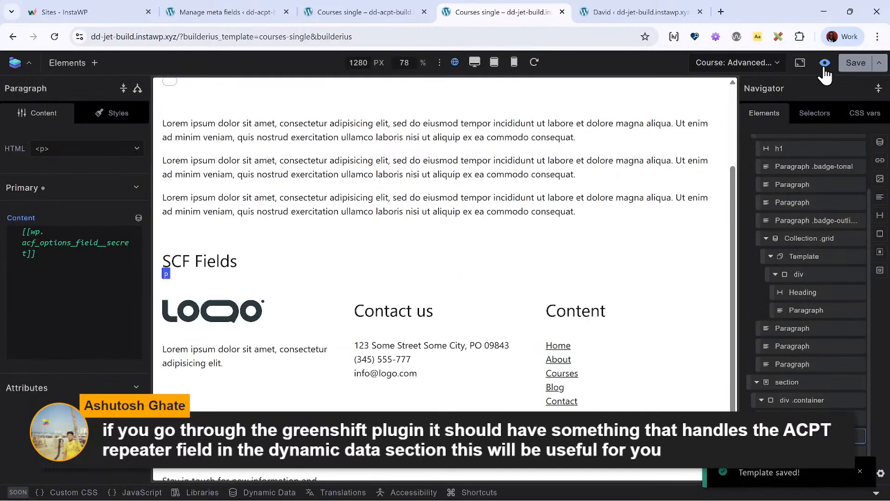
left_click(825, 63)
scroll(343, 264, "down", 5)
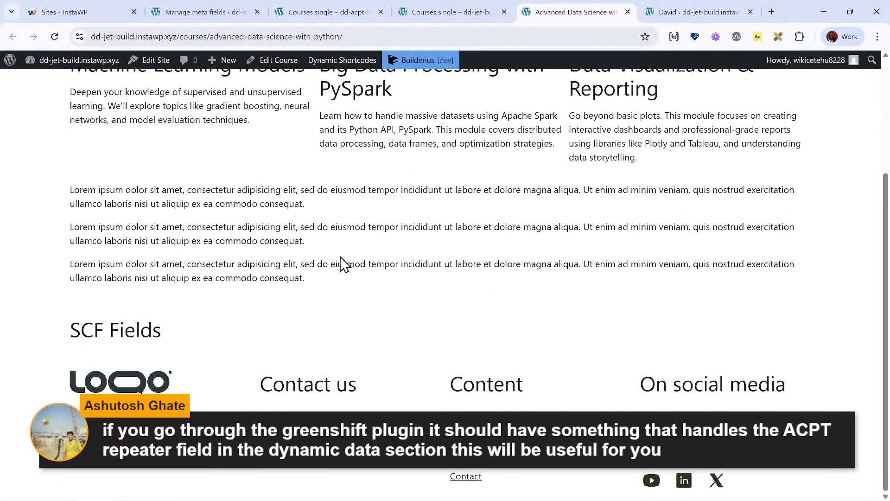
scroll(343, 265, "up", 5)
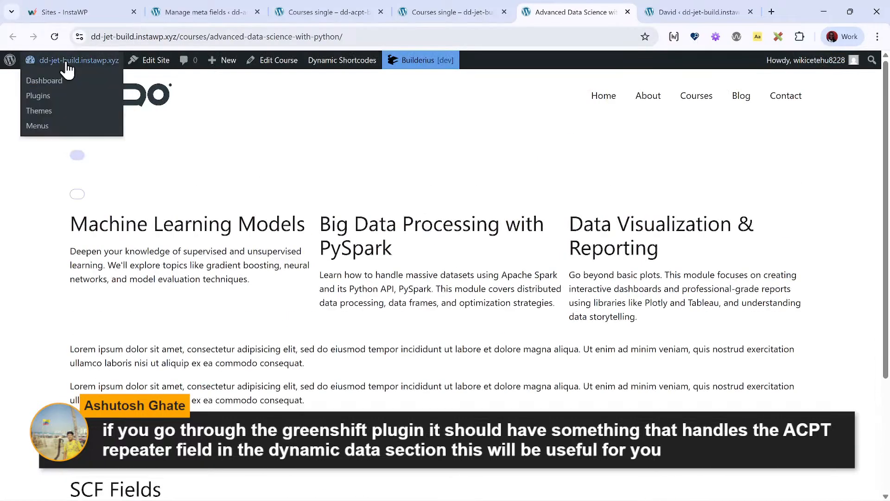
- View the Digital Marketing Strategy course from the admin's Courses list and check its SCF Fields section
left_click(68, 62)
mouse_move(58, 178)
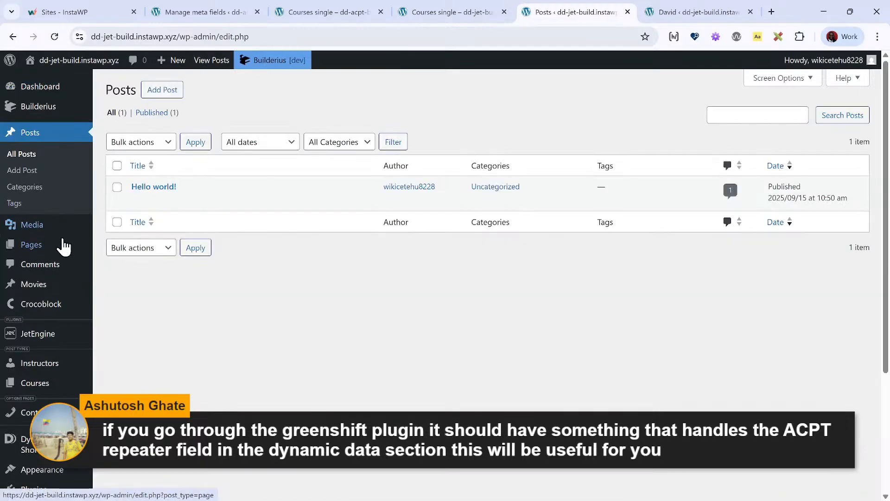
mouse_move(64, 249)
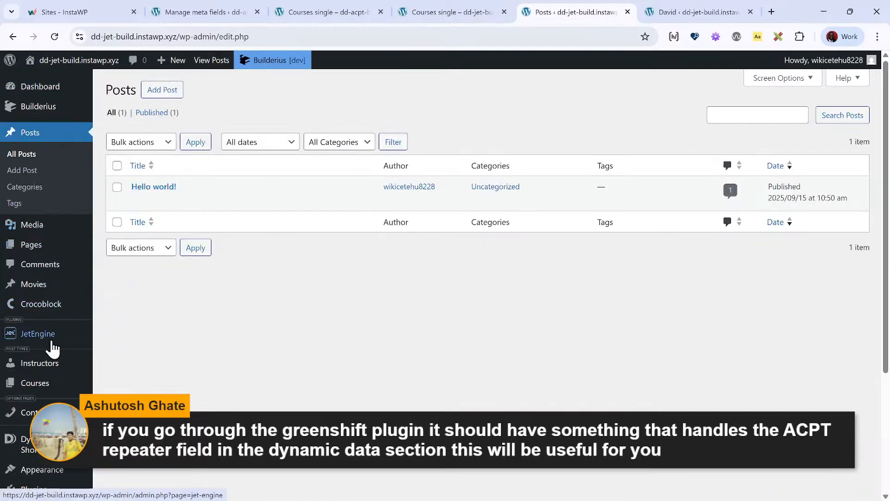
left_click(49, 384)
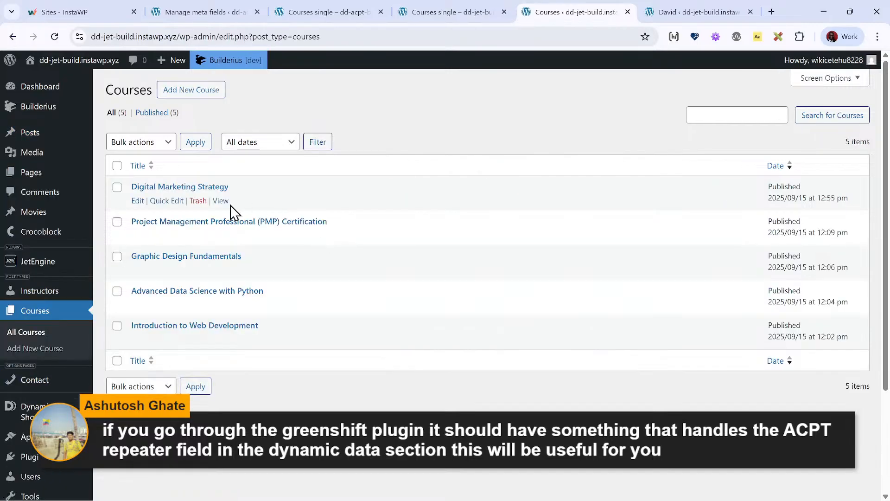
left_click(225, 204)
scroll(234, 201, "down", 3)
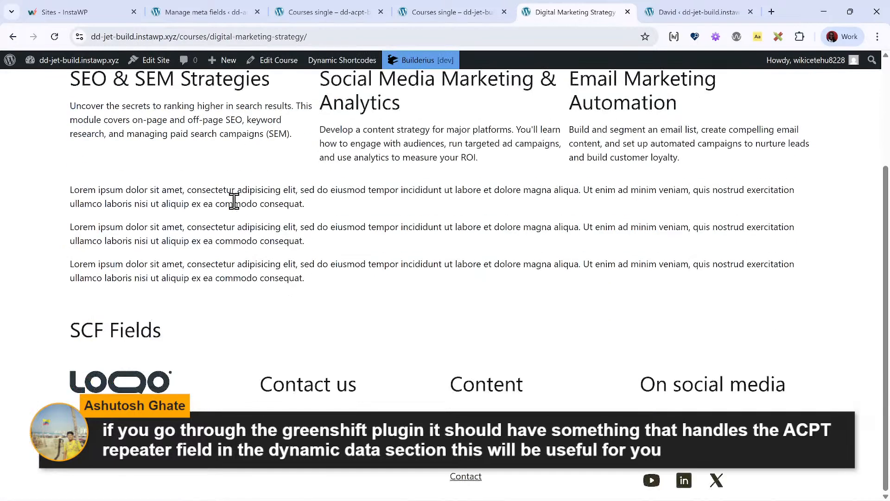
scroll(234, 201, "up", 3)
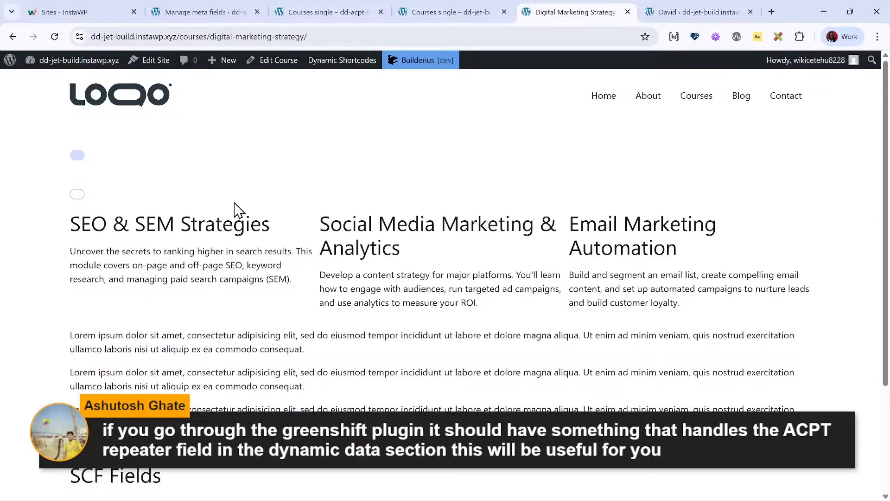
scroll(234, 206, "down", 3)
scroll(233, 202, "up", 3)
- Open the dd-jet-build site's About page in Builderius from the admin's Pages list and check its element tree
left_click(13, 37)
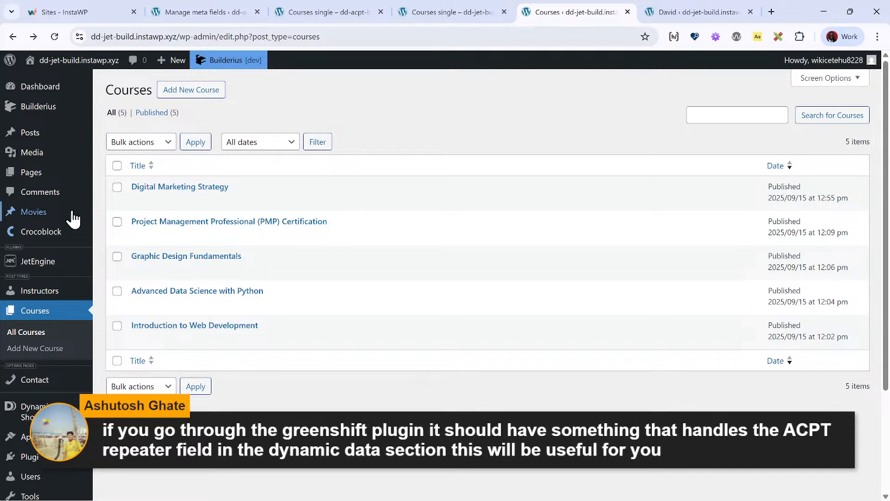
left_click(64, 177)
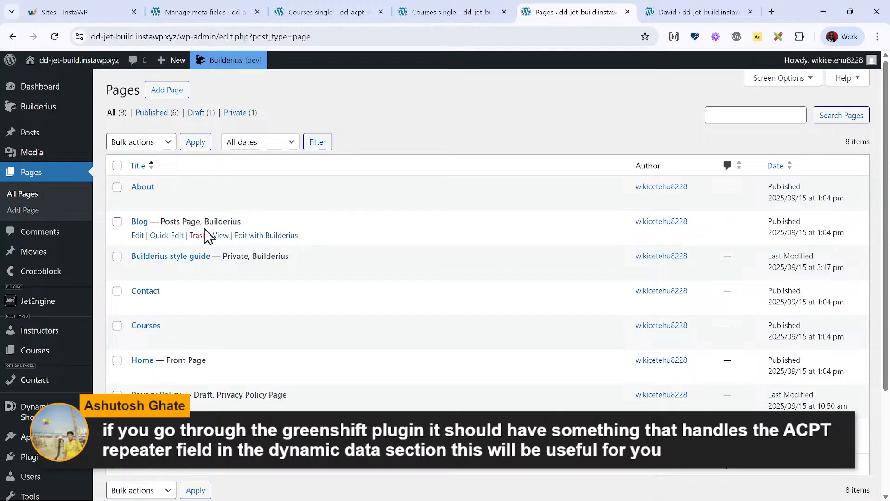
left_click(138, 201)
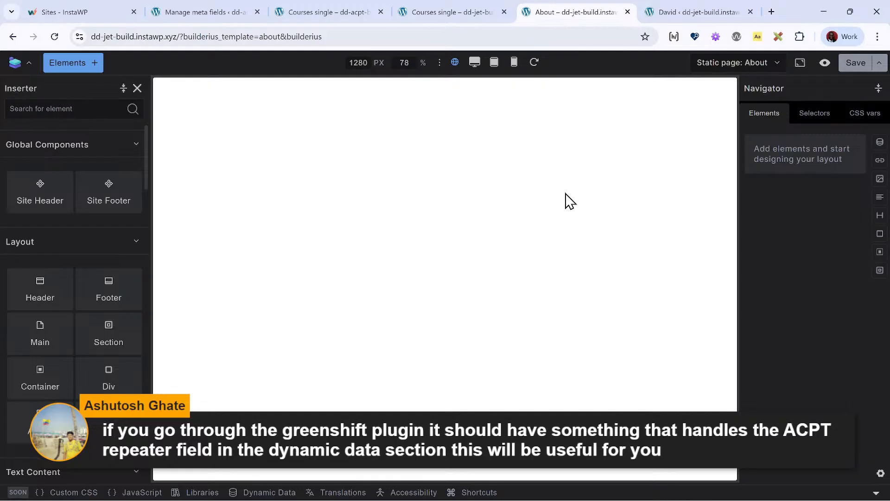
left_click(809, 113)
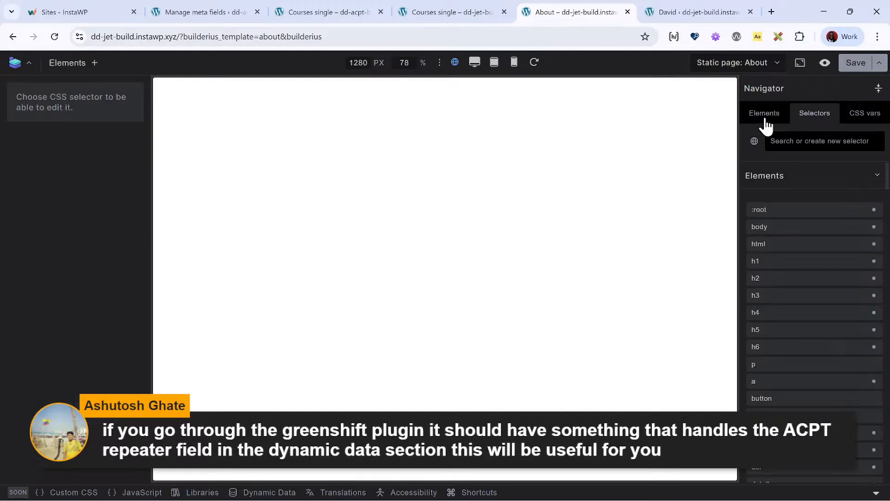
left_click(764, 116)
left_click(879, 115)
left_click(698, 116)
left_click(766, 116)
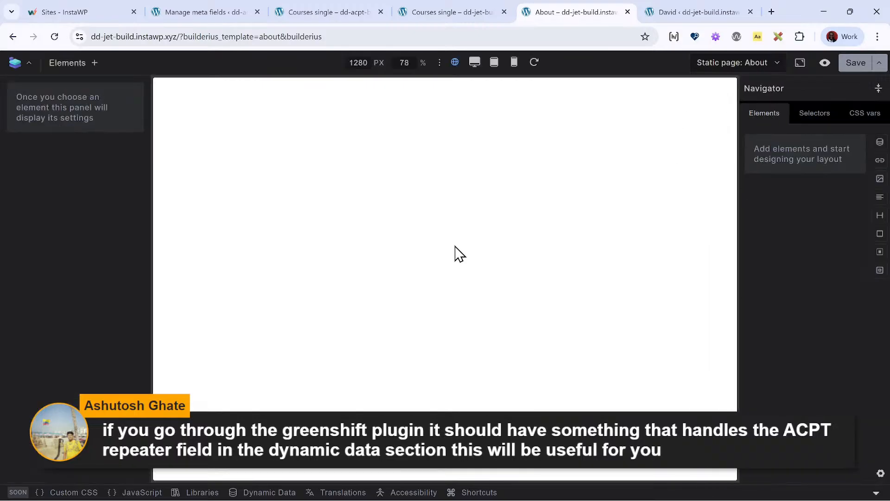
left_click(703, 13)
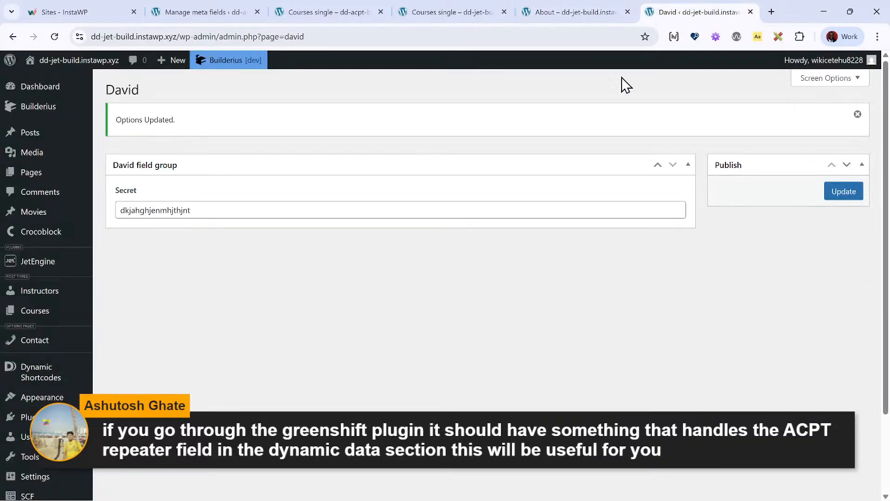
left_click(547, 13)
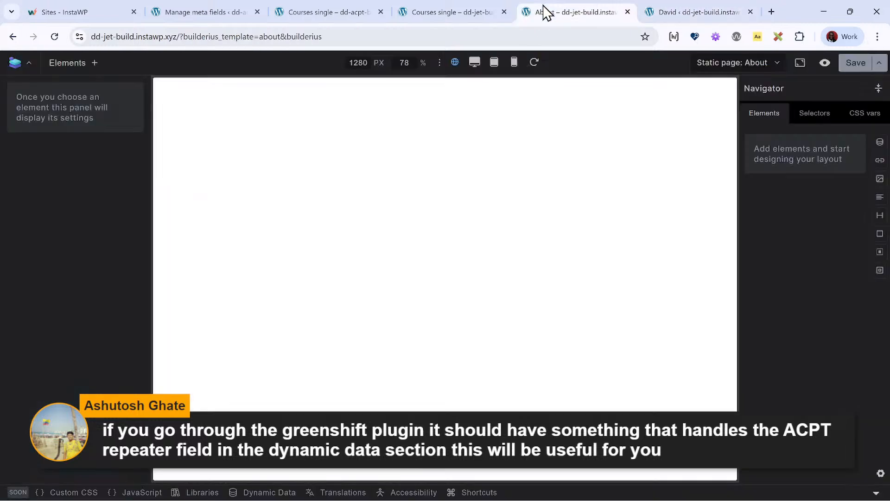
left_click(689, 9)
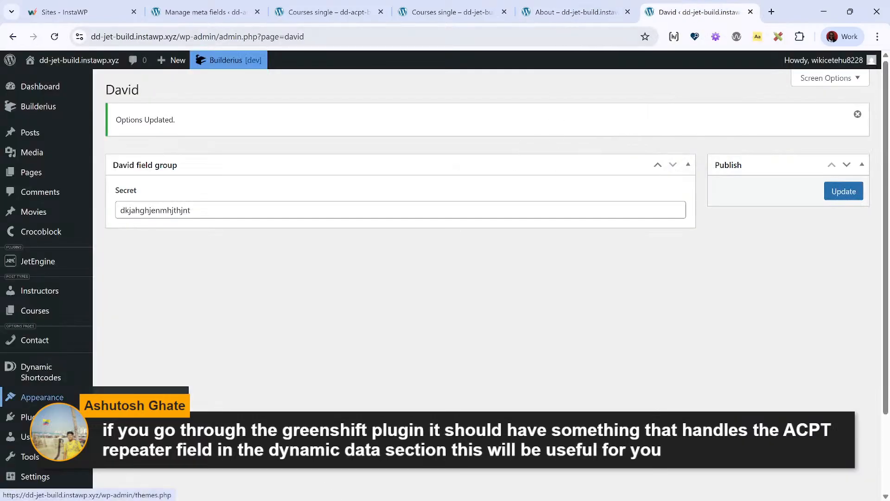
left_click(585, 10)
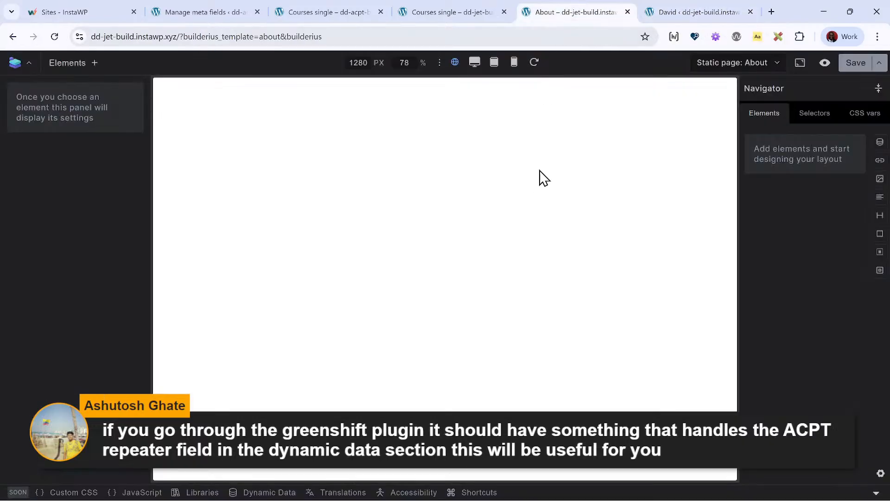
left_click(684, 8)
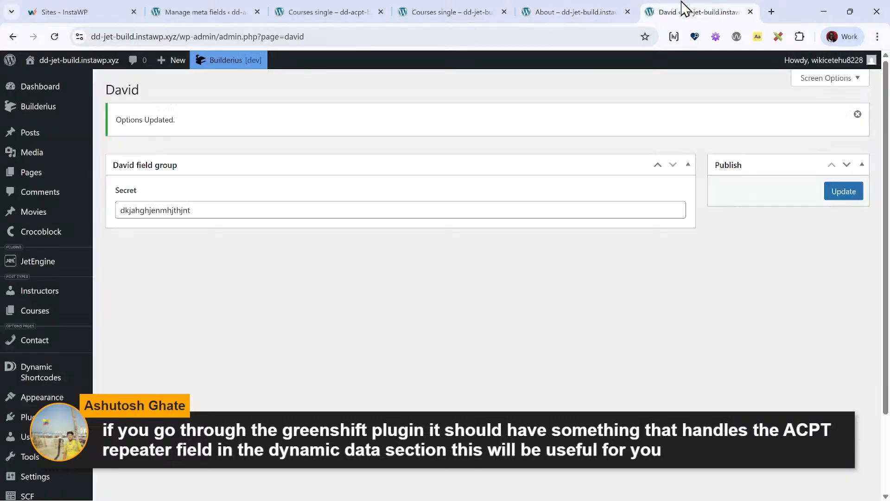
- Open the dd-acpt-build site's About page in Builderius from its Pages list and select the main .page-content element
left_click(207, 9)
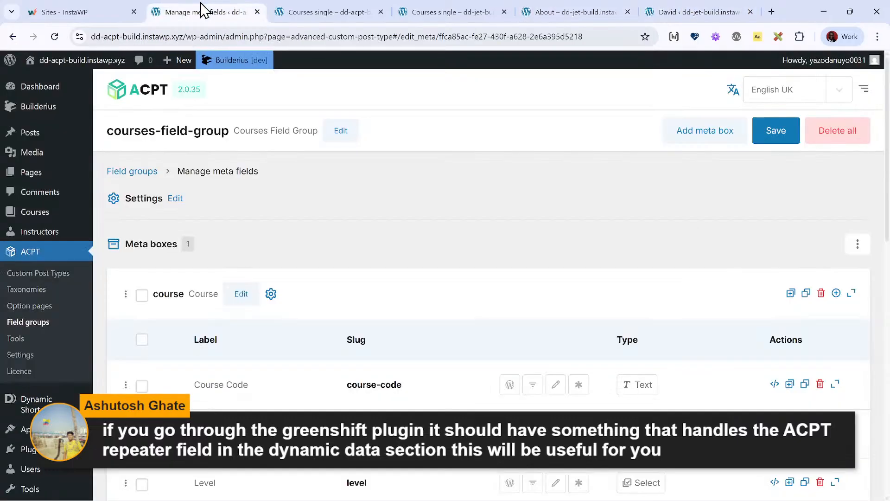
left_click(42, 176)
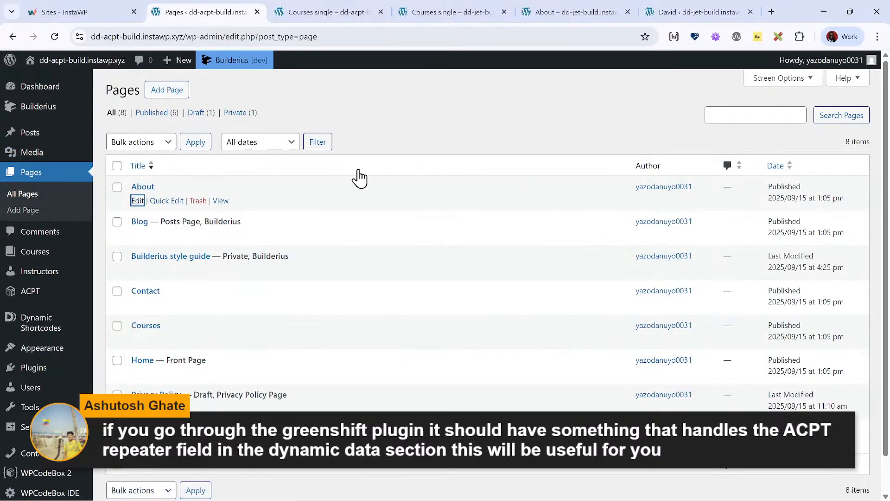
left_click(140, 199)
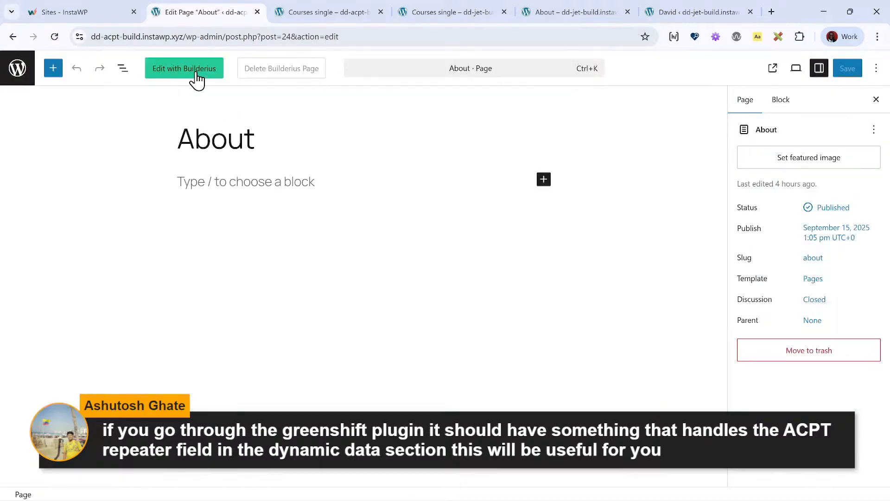
left_click(194, 73)
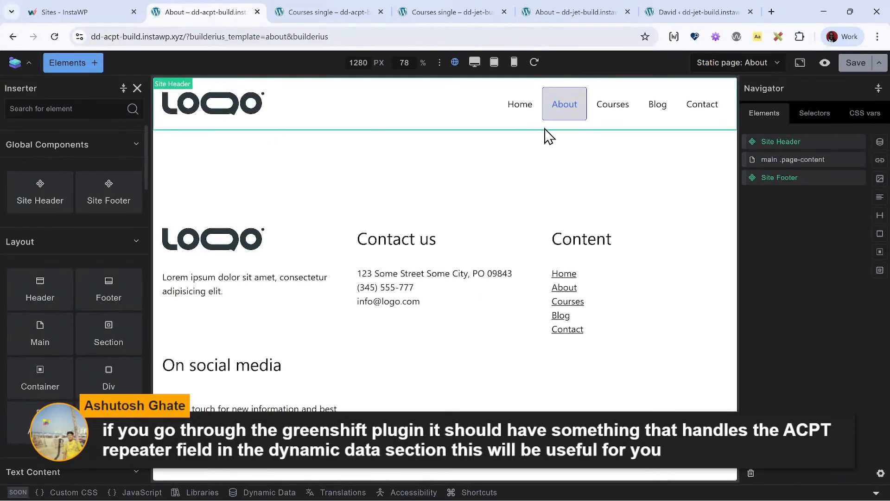
left_click(808, 160)
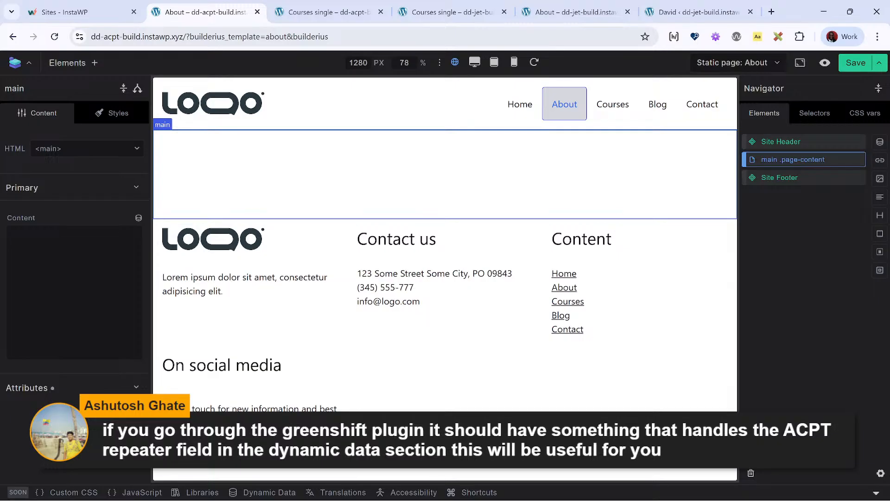
- Close both Courses single editors, the dd-jet-build About editor and the SCF options page, discarding the unsaved changes to the ACPT Courses template
left_click(336, 12)
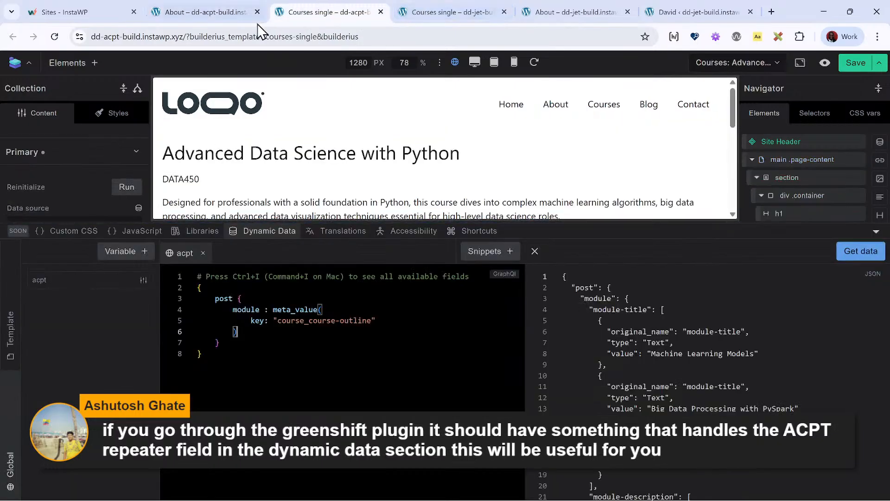
left_click(208, 12)
left_click(381, 13)
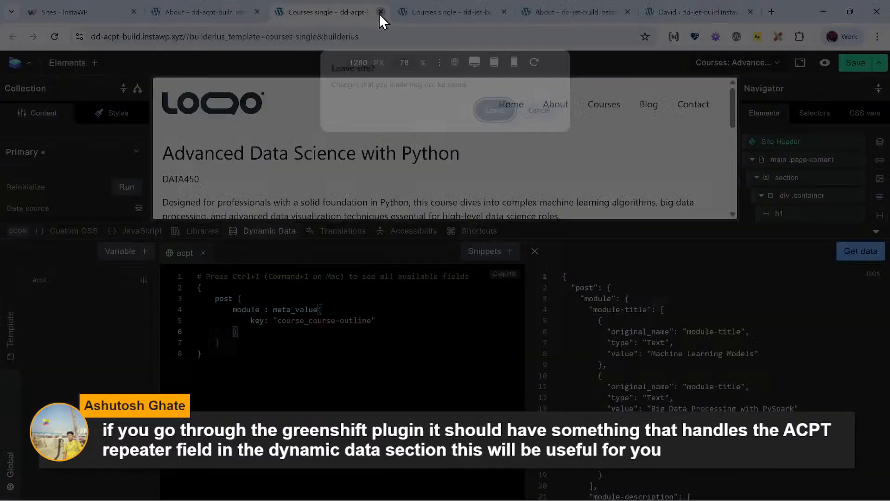
left_click(493, 109)
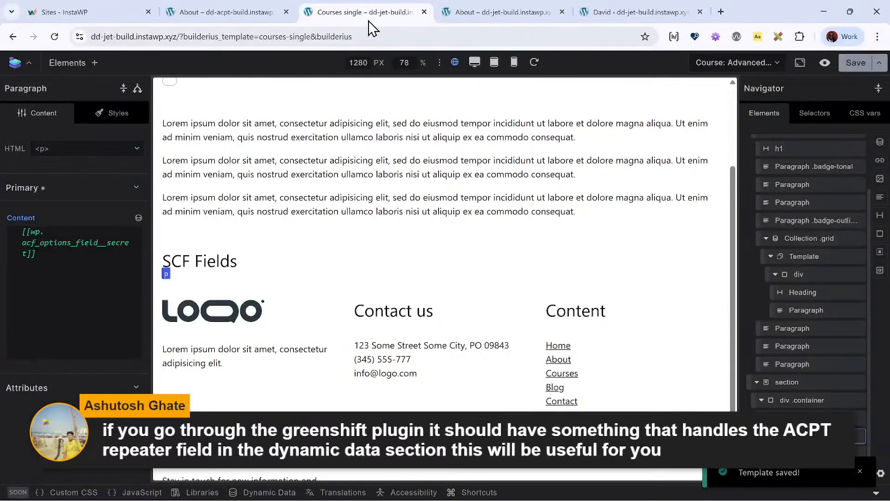
left_click(424, 12)
left_click(423, 12)
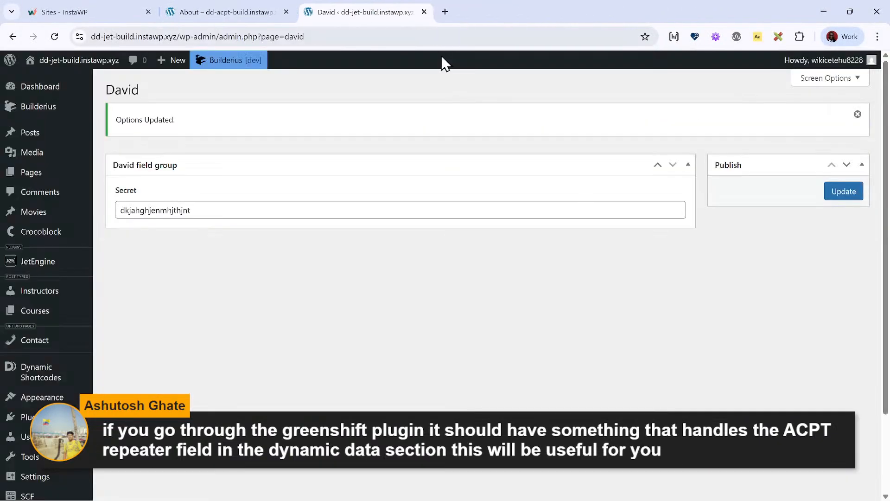
left_click(423, 12)
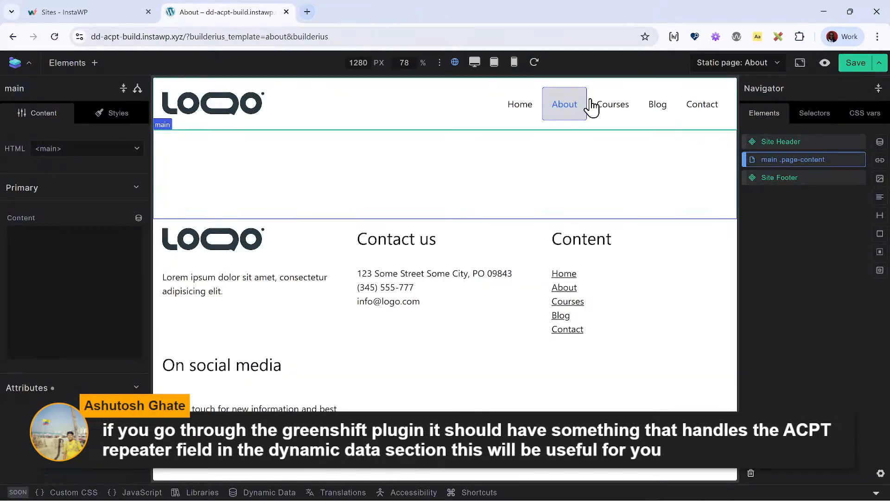
- Preview the ACPT site's About page on the front end and go from there to the admin dashboard
left_click(835, 64)
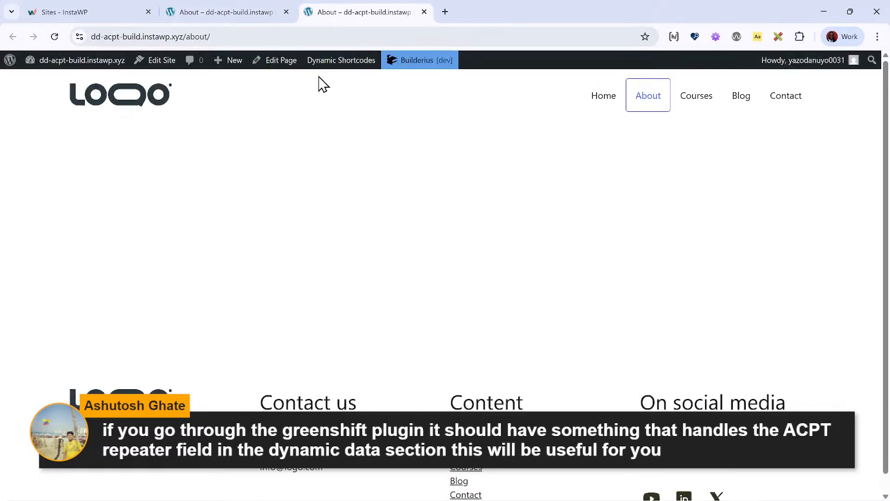
left_click(93, 75)
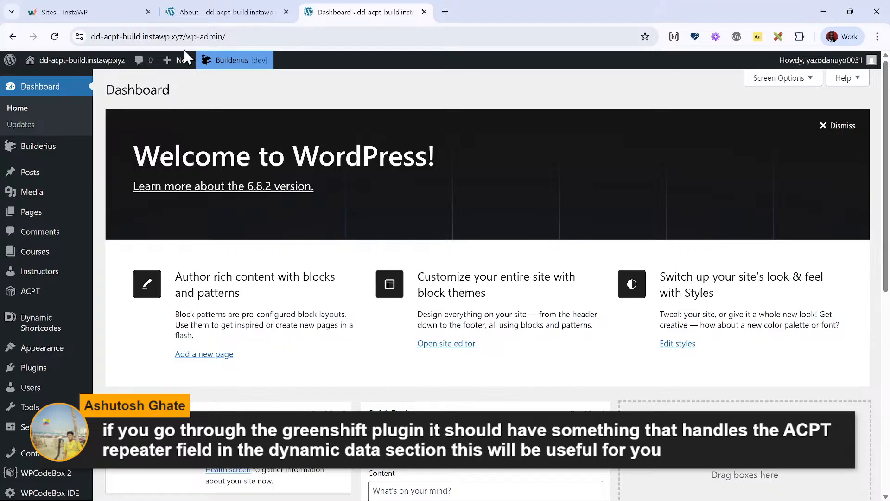
mouse_move(214, 9)
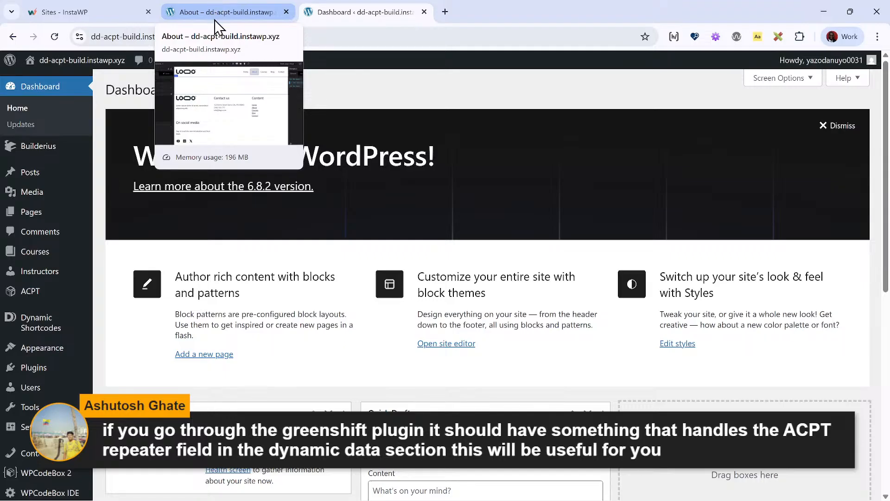
left_click(215, 10)
left_click(340, 7)
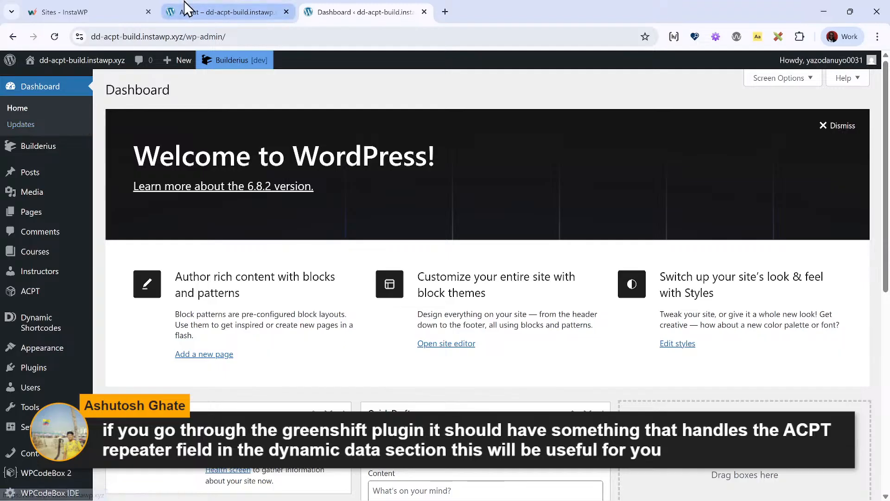
- Open the ACPT site's Contact options page in a new browser tab and switch to it
mouse_move(76, 336)
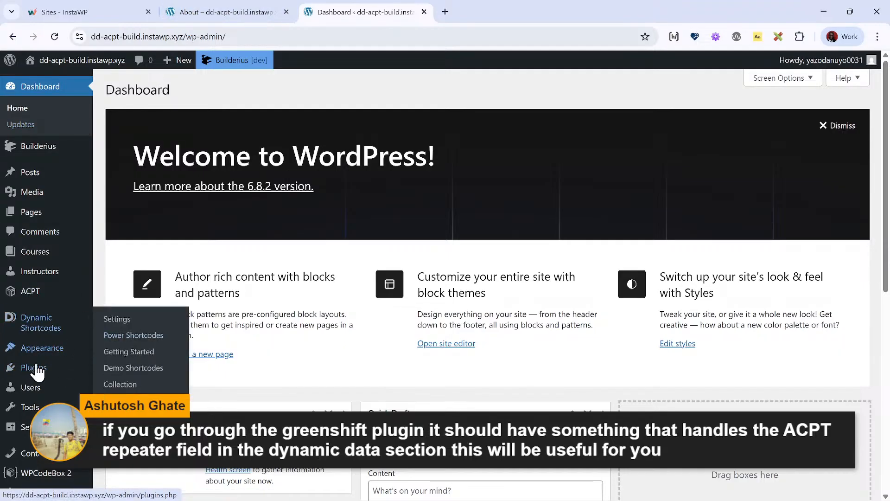
scroll(28, 426, "down", 3)
mouse_move(47, 266)
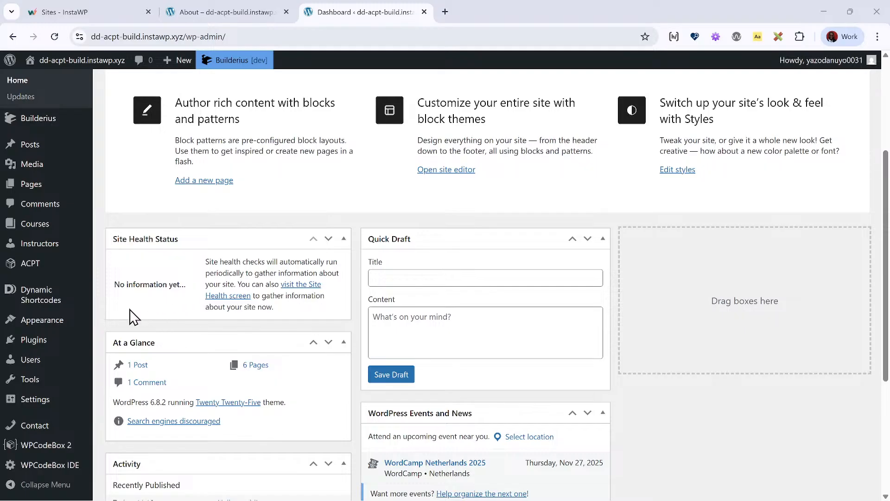
mouse_move(89, 261)
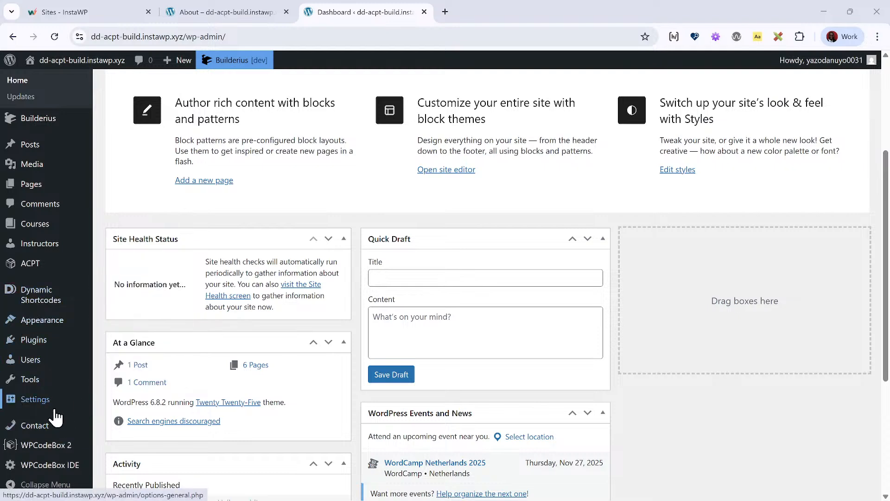
right_click(58, 436)
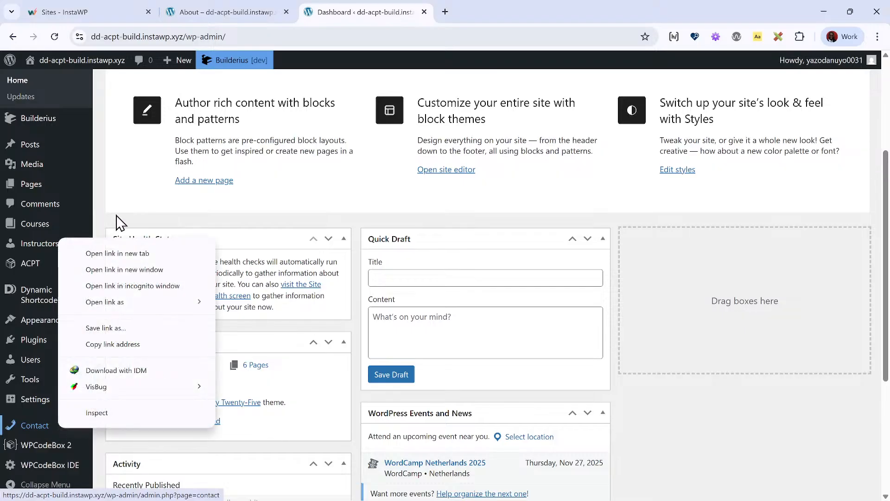
left_click(124, 252)
left_click(471, 12)
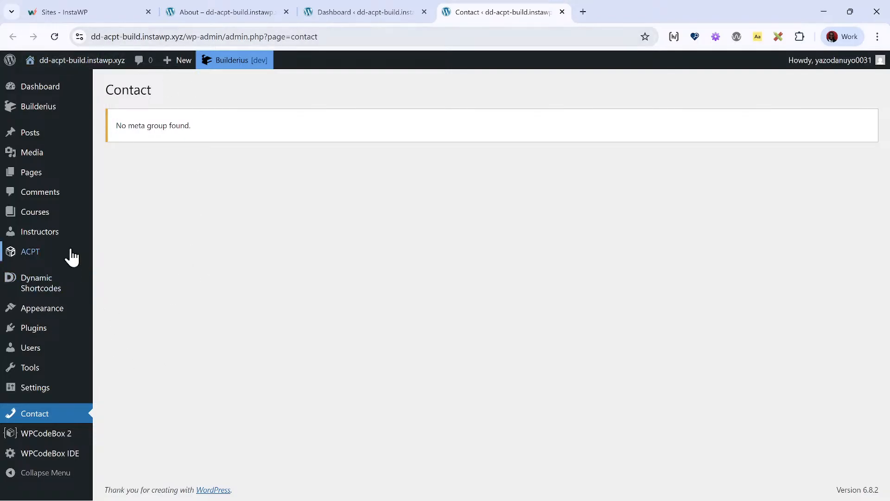
- Start a new meta group in ACPT's field groups
mouse_move(66, 253)
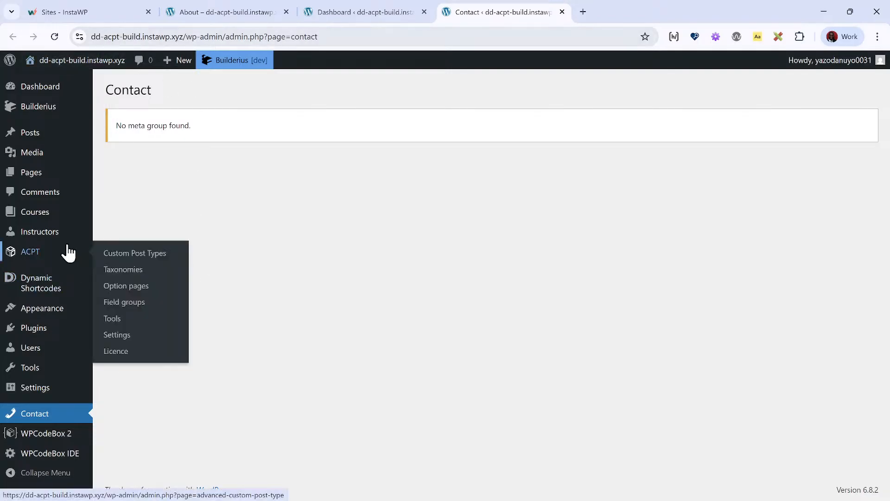
left_click(155, 304)
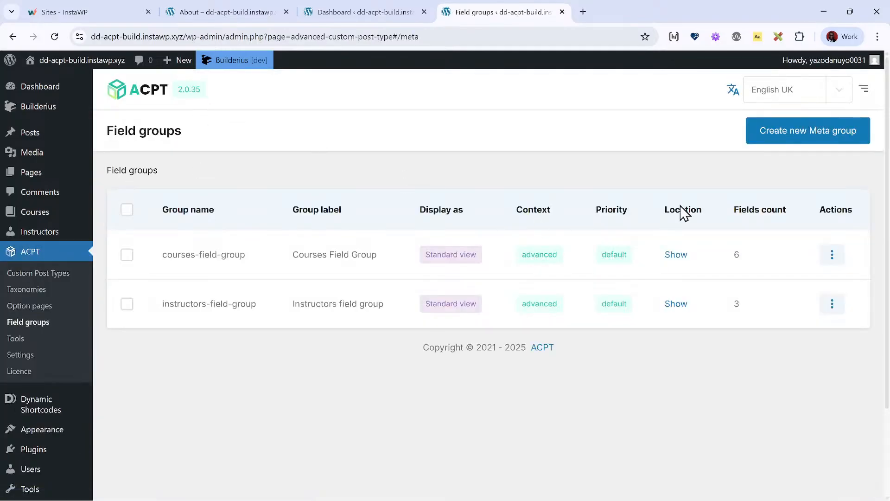
left_click(828, 139)
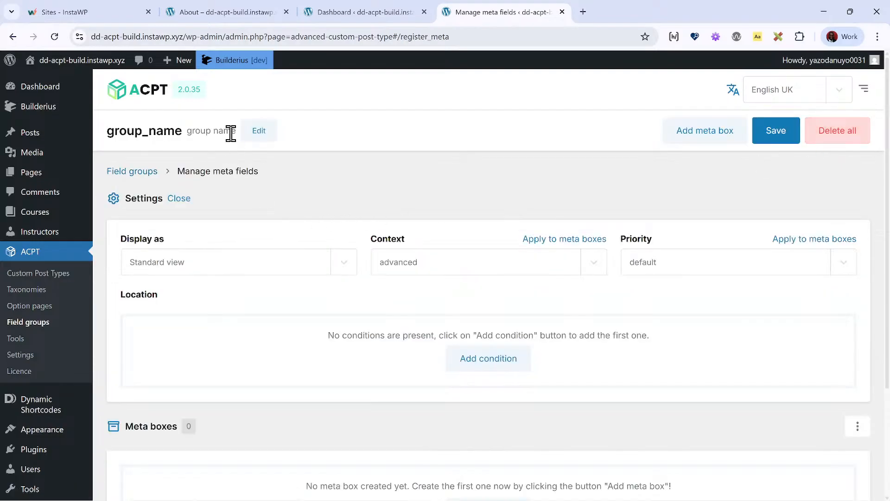
- Label the new meta group "Contact field group"
left_click(263, 134)
triple_click(167, 130)
key("BackSpace")
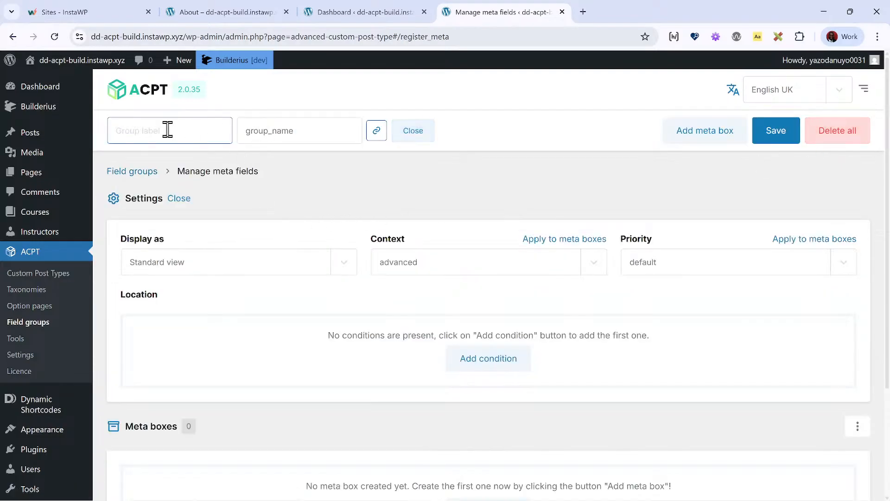
type("Options ")
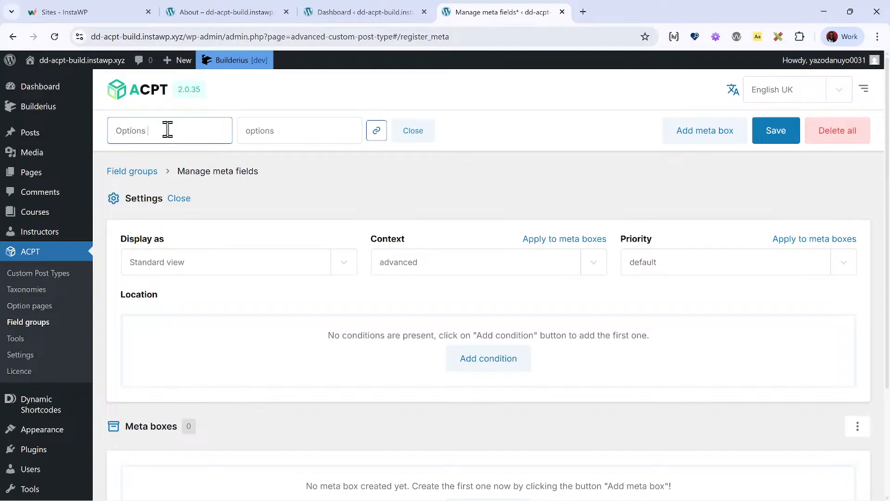
type("Page")
key("BackSpace")
key("BackSpace")
key("BackSpace")
key("BackSpace")
key("BackSpace")
key("BackSpace")
key("BackSpace")
key("BackSpace")
key("BackSpace")
key("BackSpace")
key("BackSpace")
key("BackSpace")
type("C")
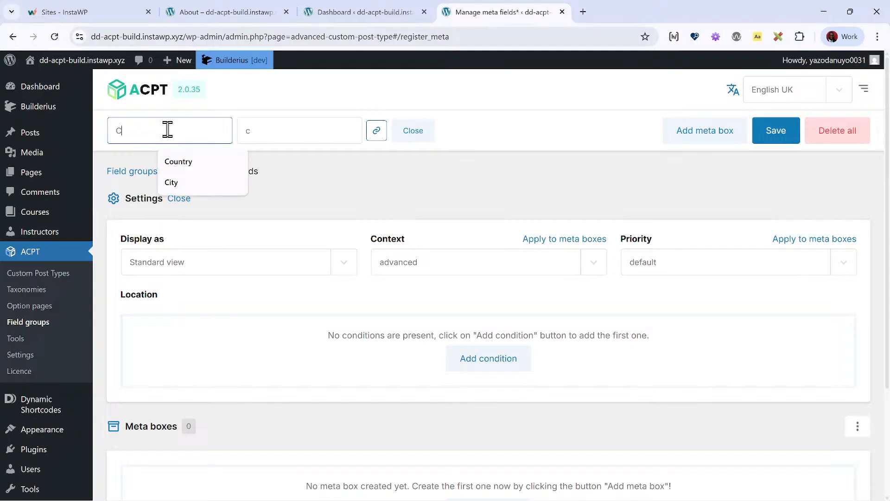
type("ontect fiel")
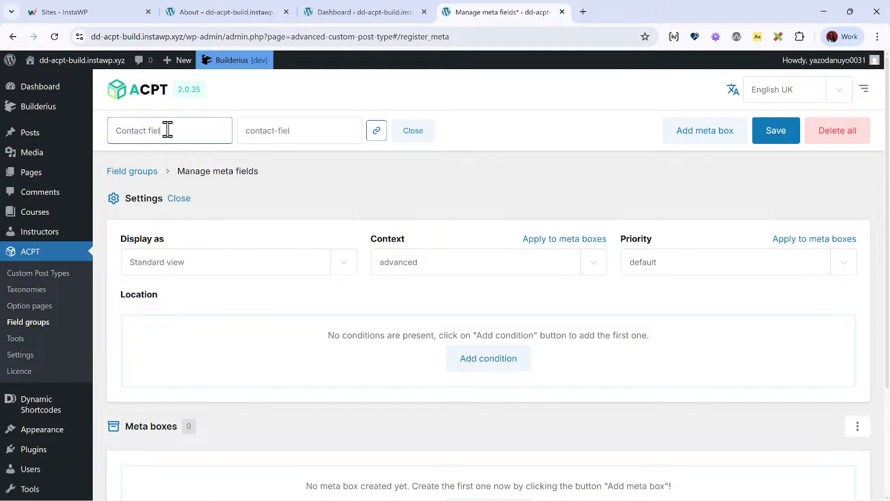
type("d group")
- Add a location condition to the group so that Option page is equal to Contact
left_click(483, 365)
left_click(258, 386)
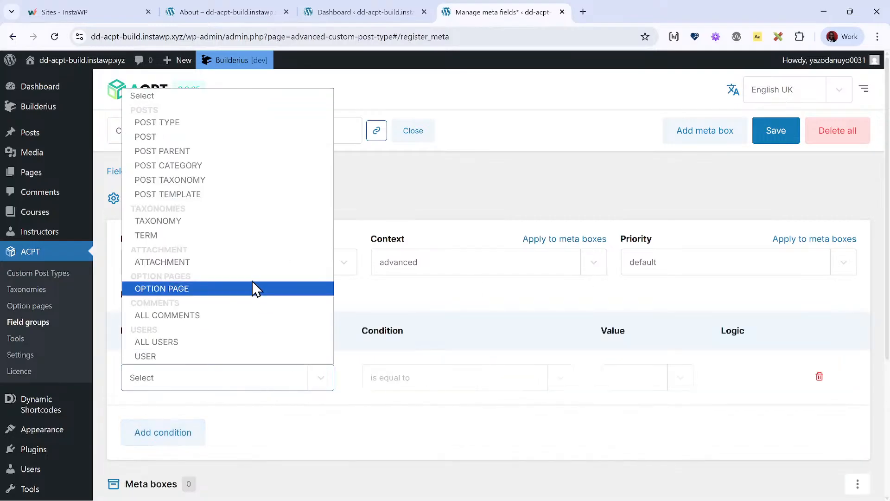
left_click(214, 289)
left_click(612, 377)
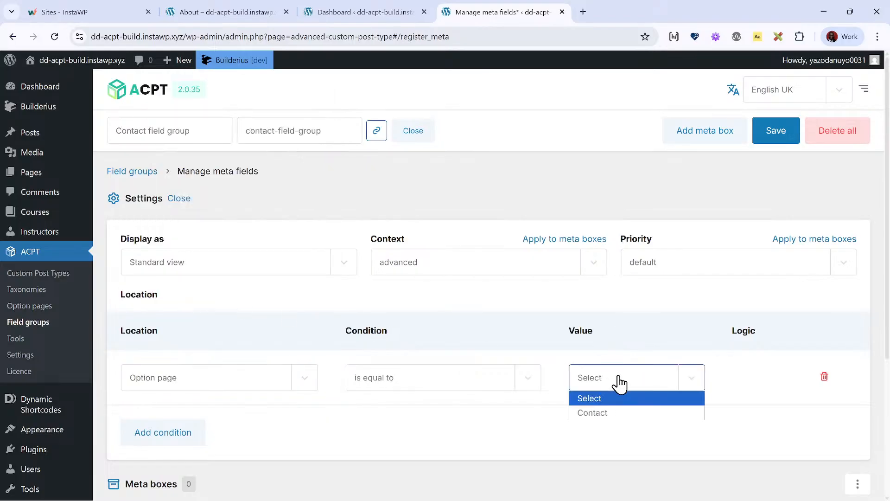
left_click(622, 413)
- Add a meta box to the Contact field group and name it "Secret"
scroll(278, 391, "down", 5)
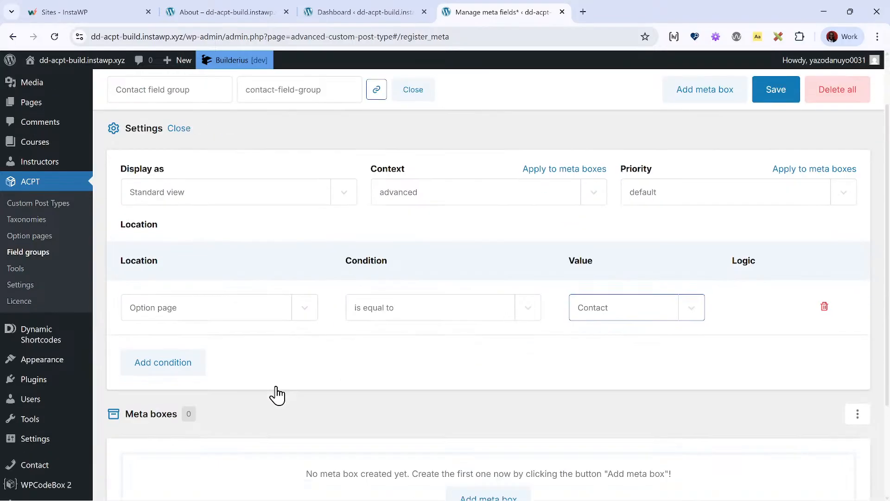
left_click(503, 370)
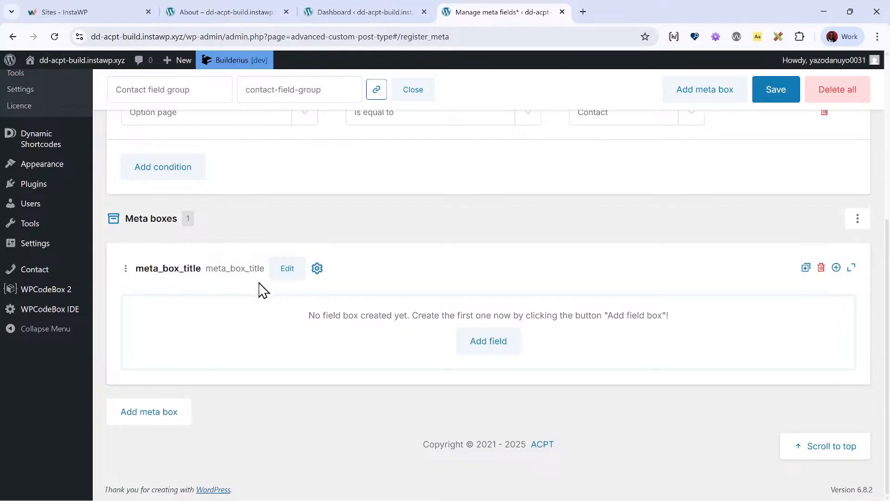
left_click(228, 270)
key("ctrl+a")
key("BackSpace")
type("Sec")
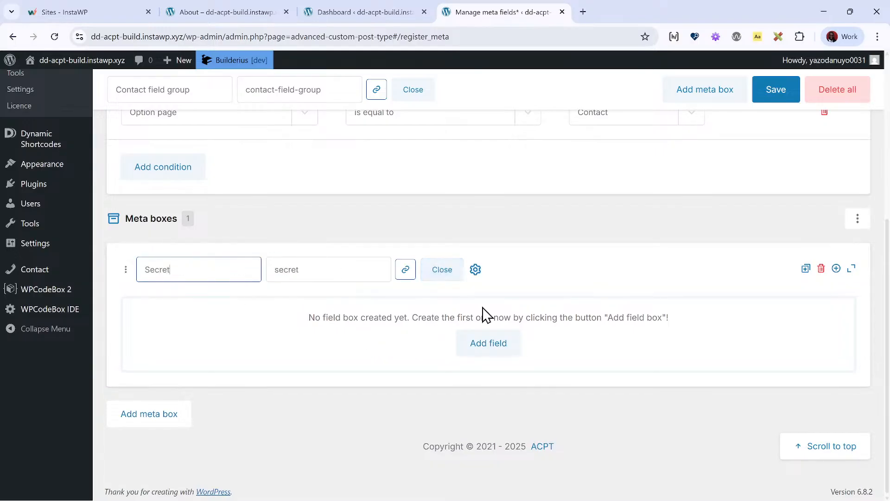
left_click(643, 304)
- Add a Text field labelled with a first name to the Secret meta box and save the field group
left_click(489, 347)
scroll(262, 319, "down", 2)
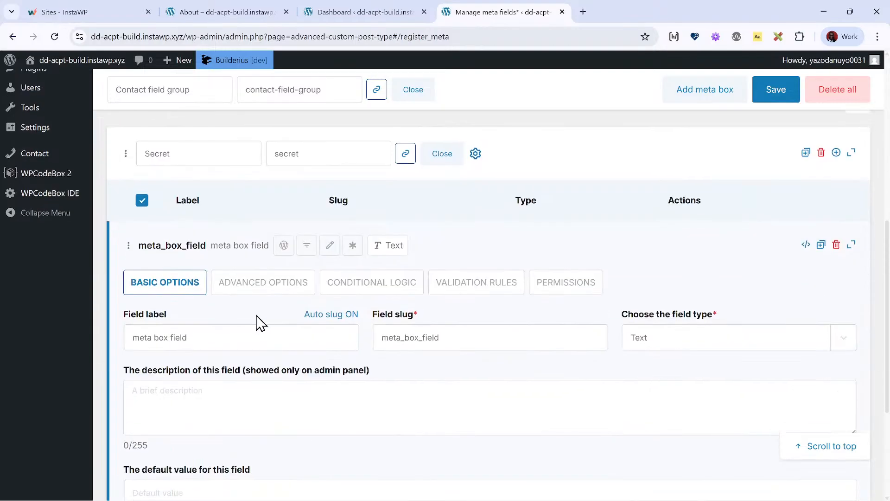
left_click(206, 339)
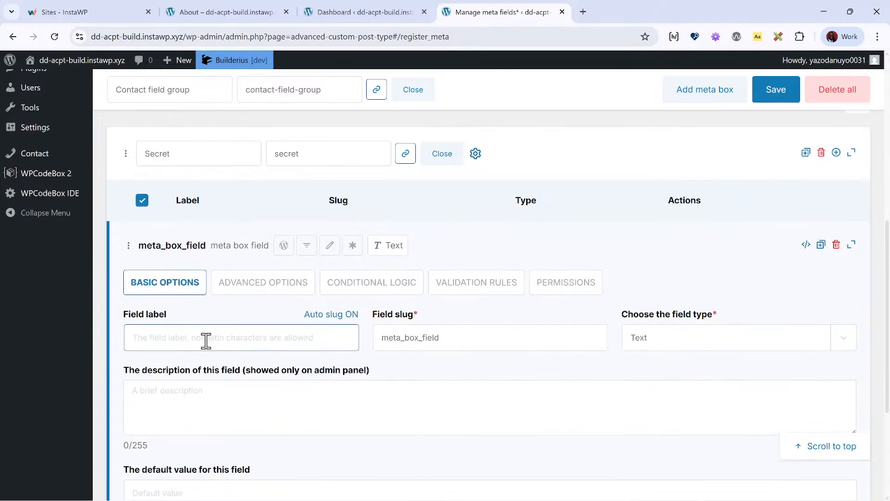
type("k")
key("BackSpace")
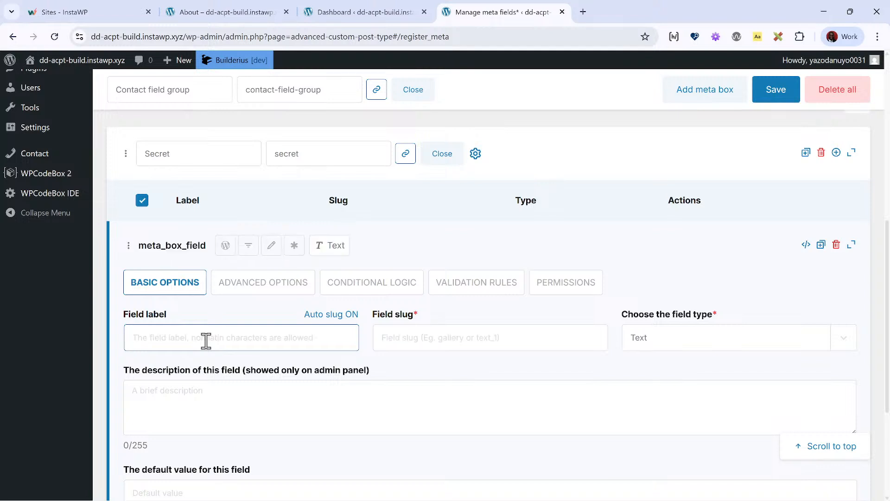
type("Jost")
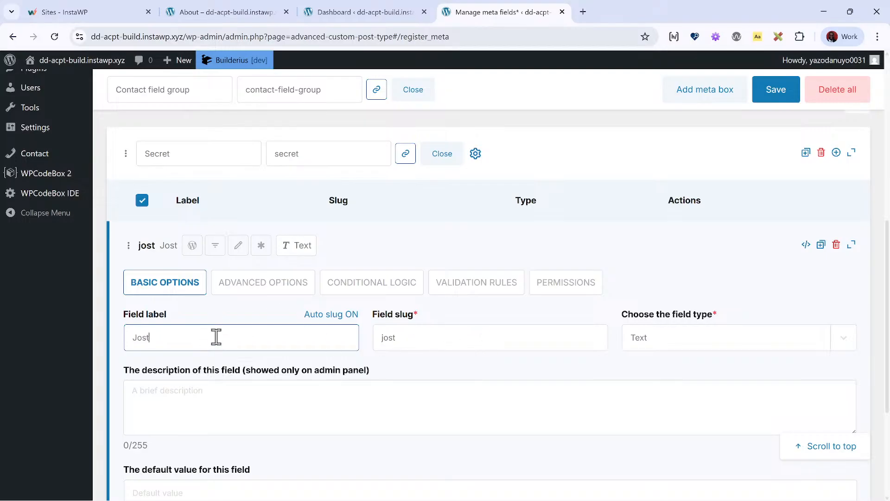
key("BackSpace")
type("h")
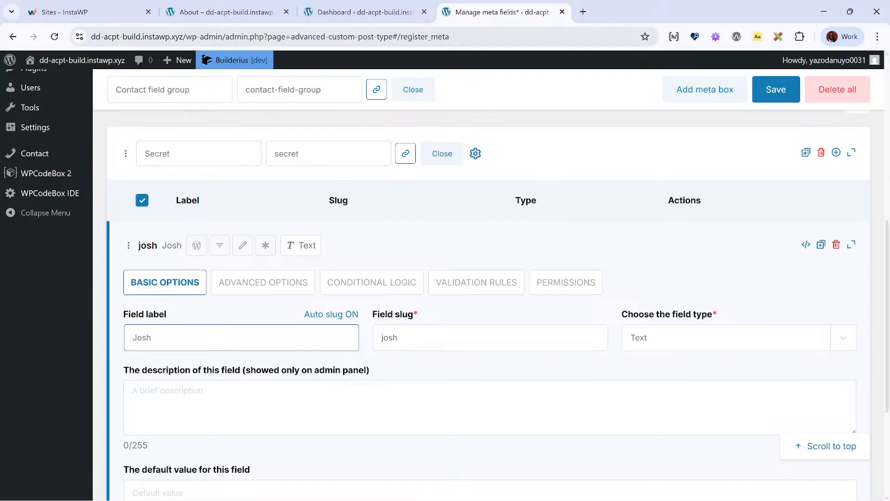
left_click(760, 93)
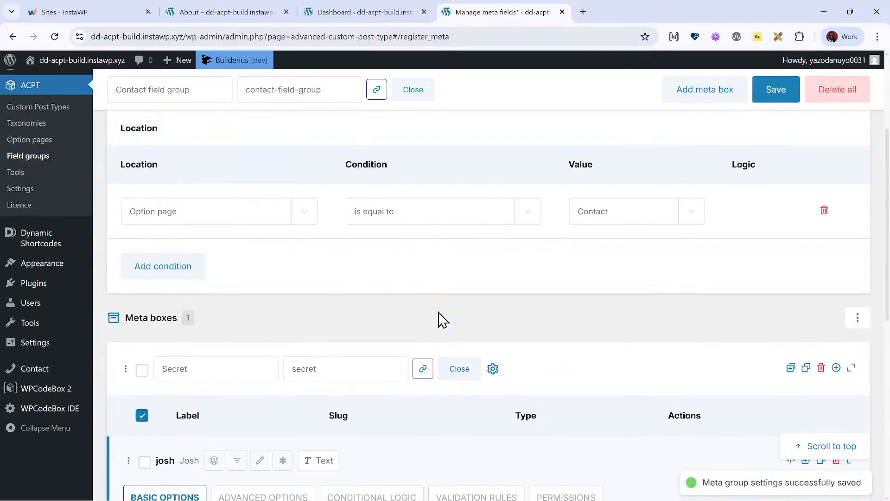
- Open the Contact options page, enter a first name in the Secret box's text field and save the page
scroll(18, 330, "down", 3)
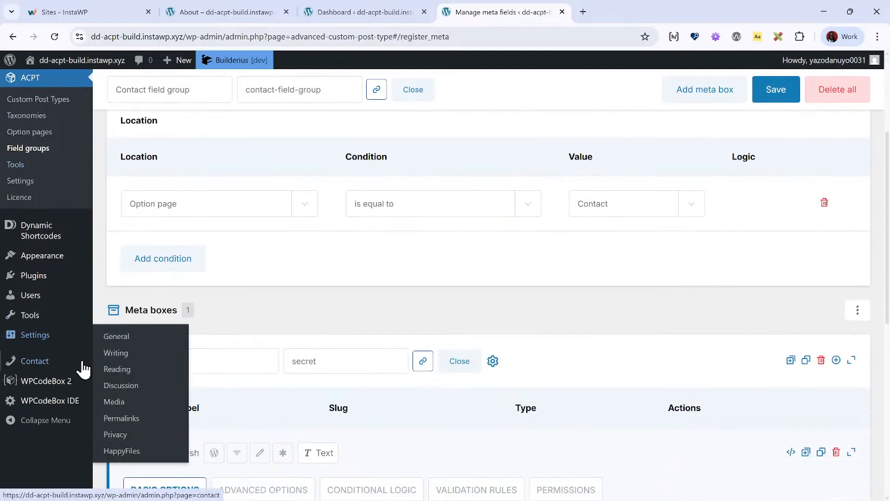
left_click(65, 368)
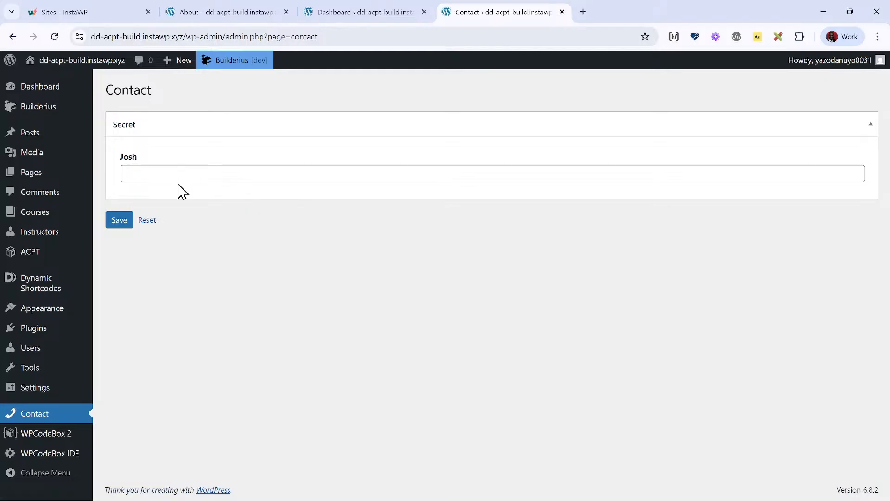
left_click(177, 172)
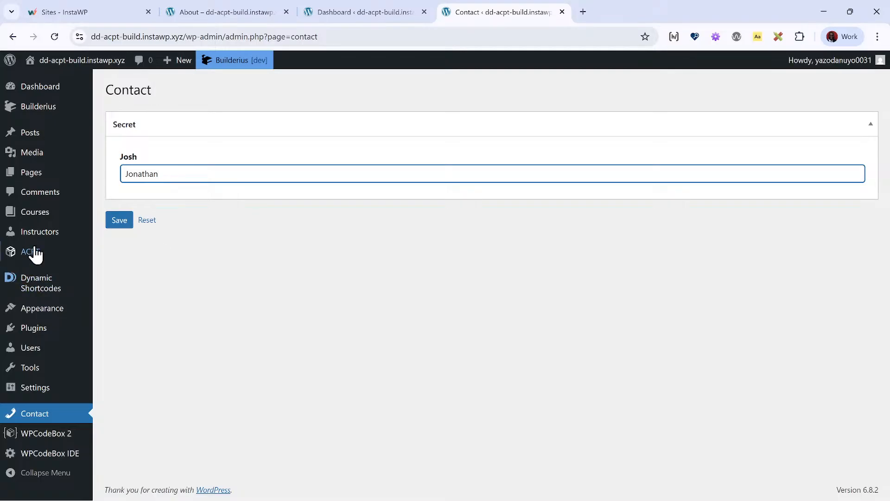
left_click(121, 224)
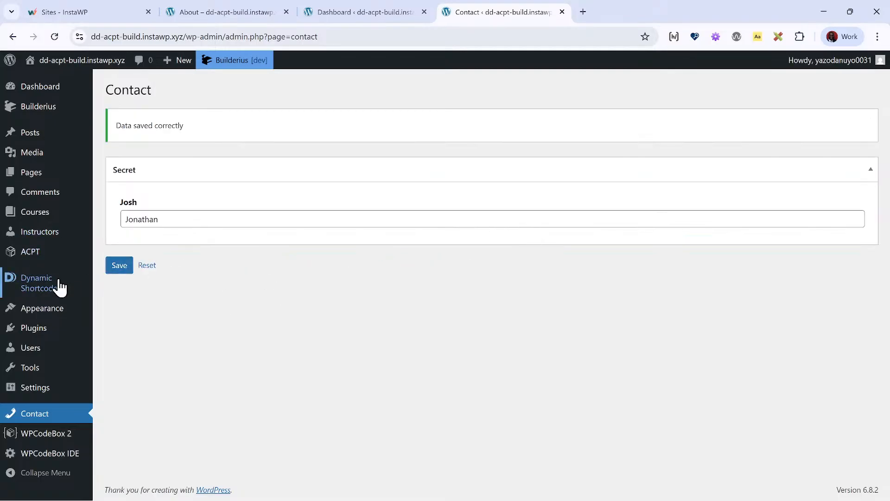
- Open the Dynamic Shortcodes demo page in a new browser tab and show its option shortcodes
mouse_move(56, 286)
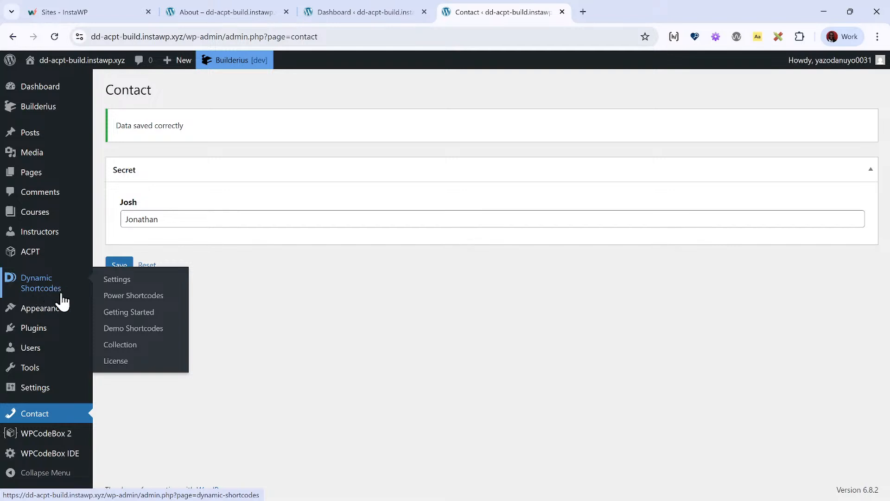
right_click(153, 333)
left_click(230, 149)
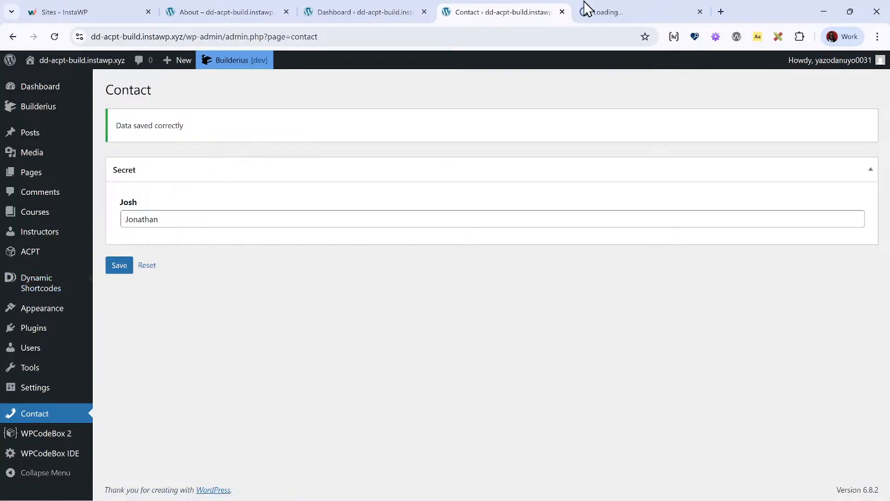
left_click(625, 3)
left_click(311, 174)
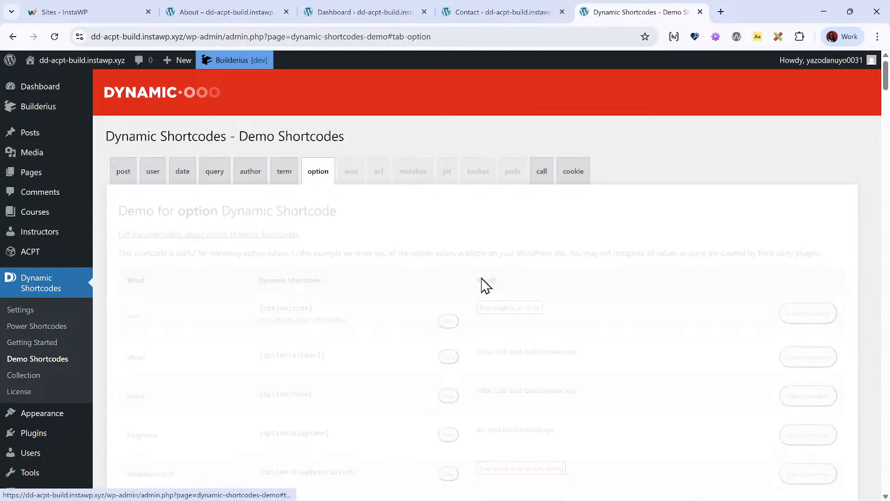
- Search the option shortcodes for the new contact field and highlight its full option key
key("ctrl+f")
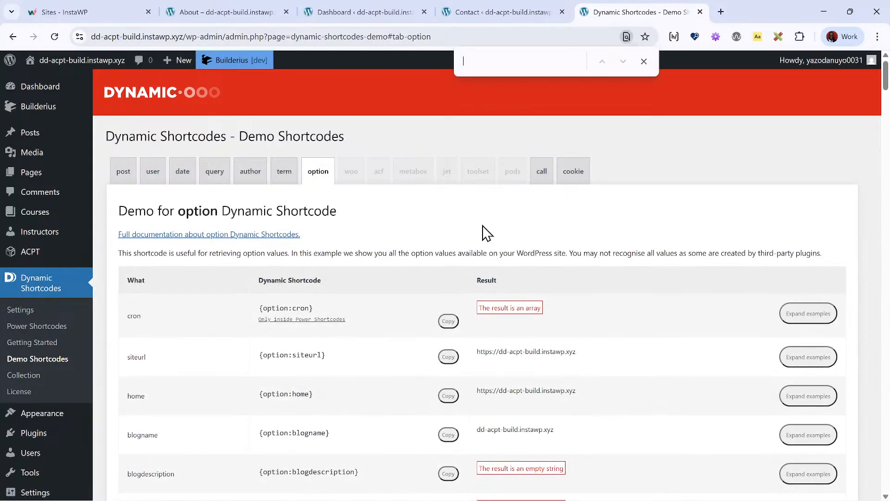
type("josh")
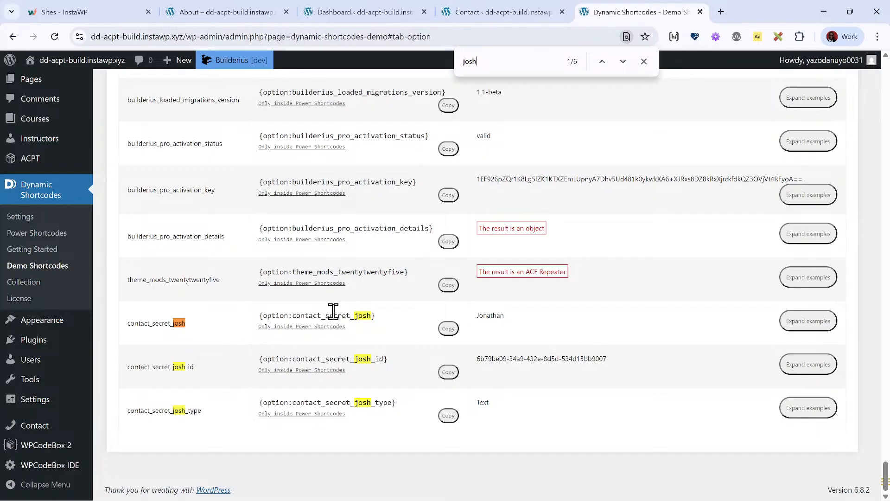
double_click(304, 317)
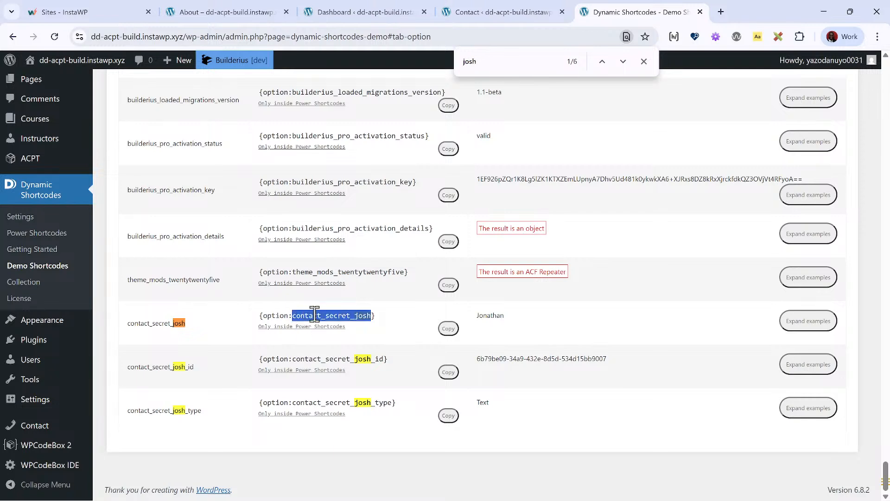
left_click(315, 313)
mouse_move(43, 404)
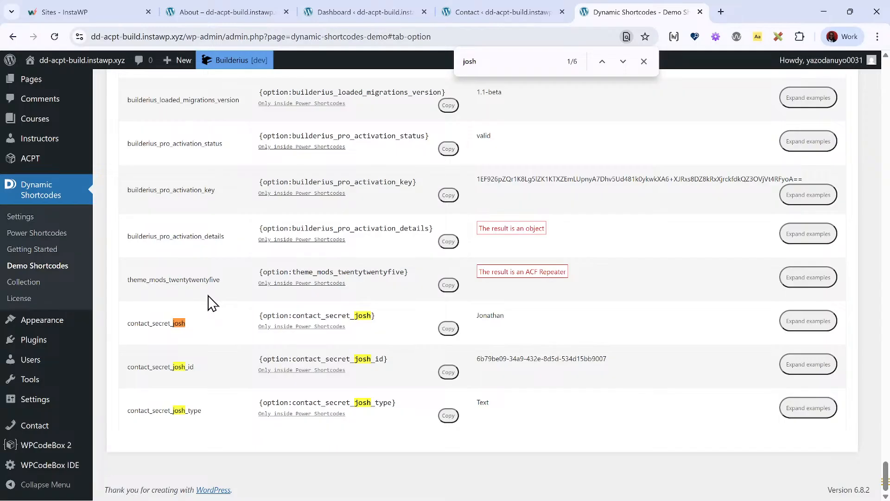
double_click(156, 324)
key("ctrl+c")
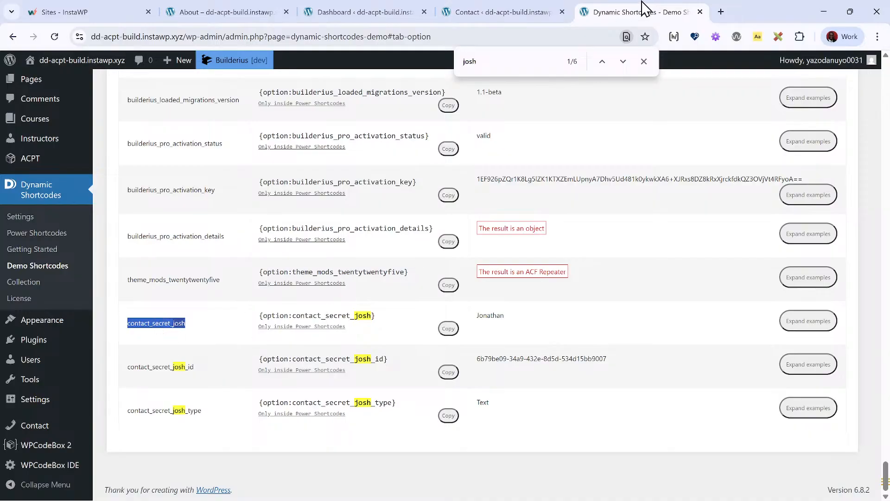
- Return to the dashboard's browser tab and open the About page with Builderius from the list of pages
left_click(517, 11)
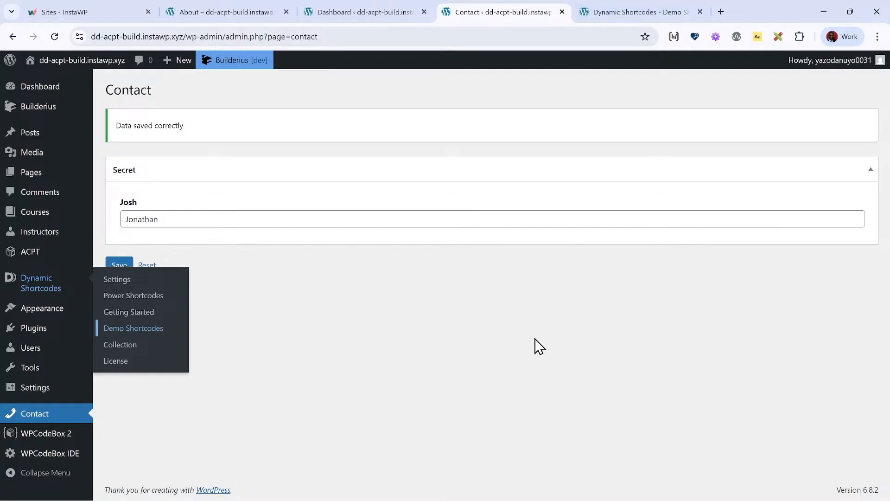
left_click(356, 19)
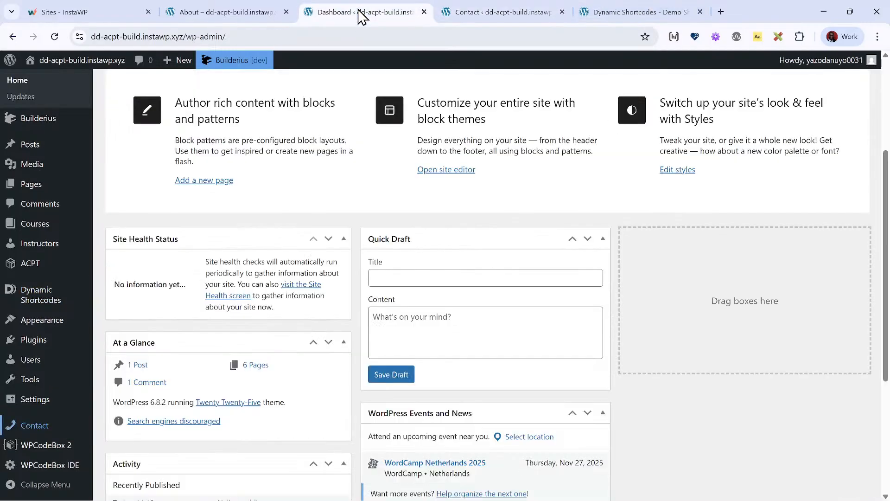
left_click(57, 187)
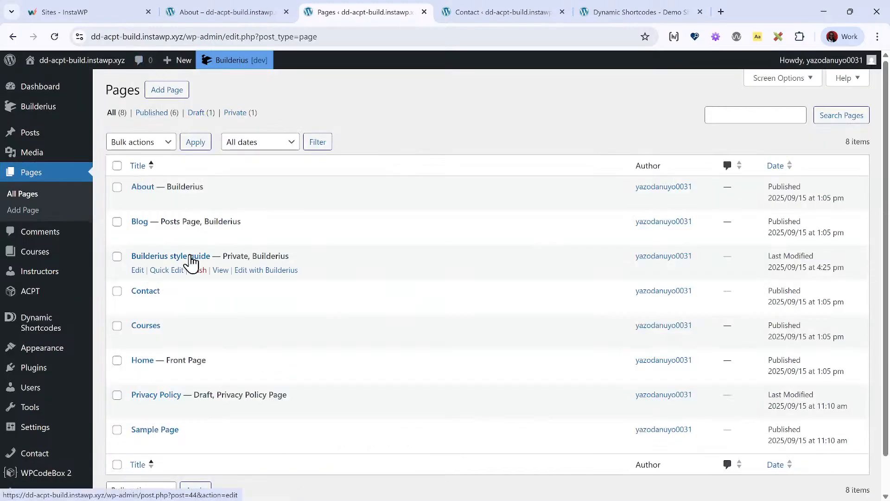
left_click_drag(137, 202, 273, 204)
left_click(274, 203)
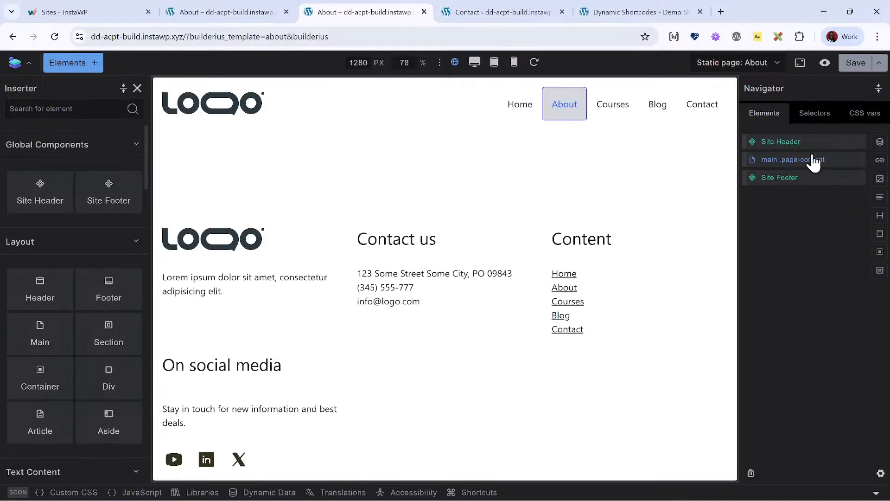
- Insert a section with a container div into the About template's main .page-content element
left_click(791, 162)
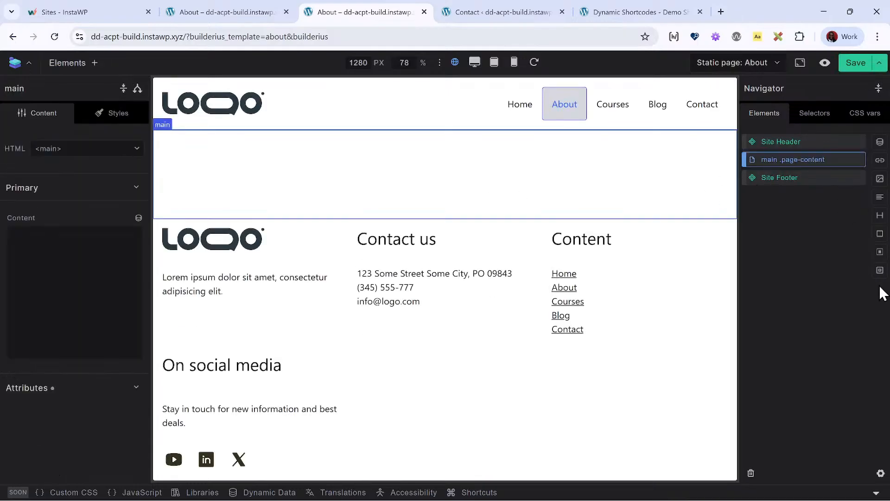
left_click(879, 271)
- Search the dynamic data tags for the container div's content using the contact field's slug, and close the tag list
left_click(818, 197)
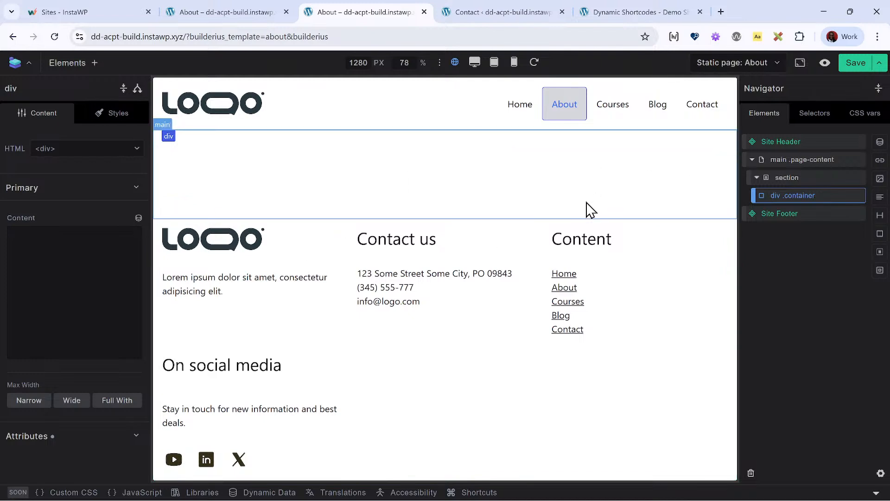
left_click(138, 218)
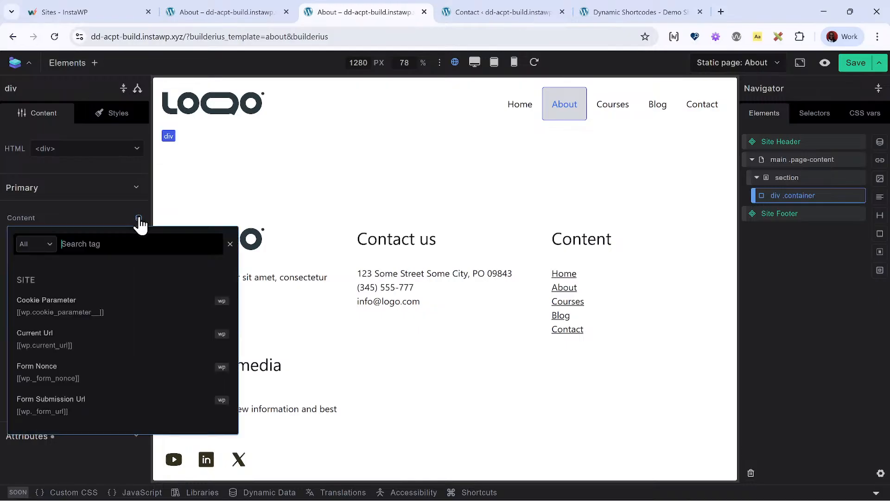
type("se")
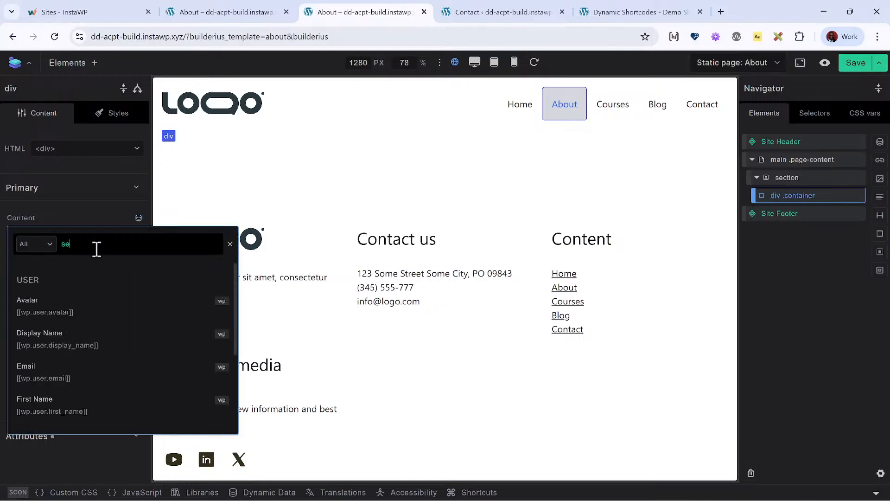
key("BackSpace")
key("BackSpace")
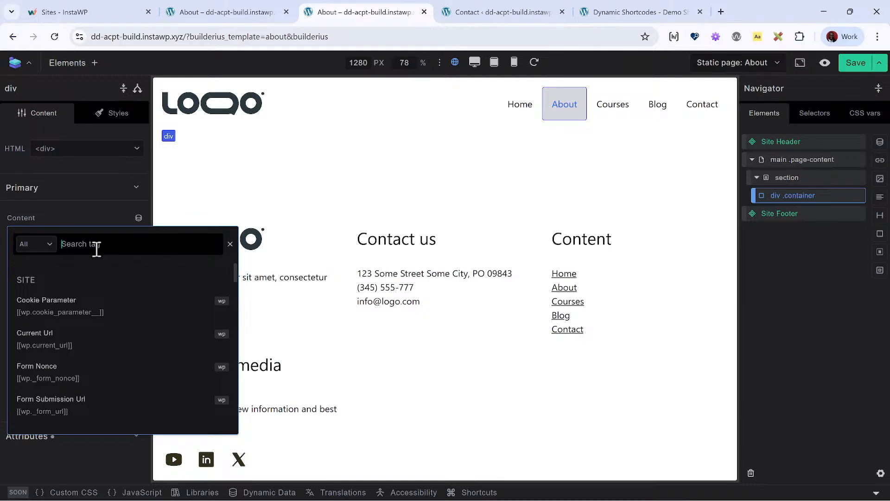
type("j")
key("BackSpace")
type("josh")
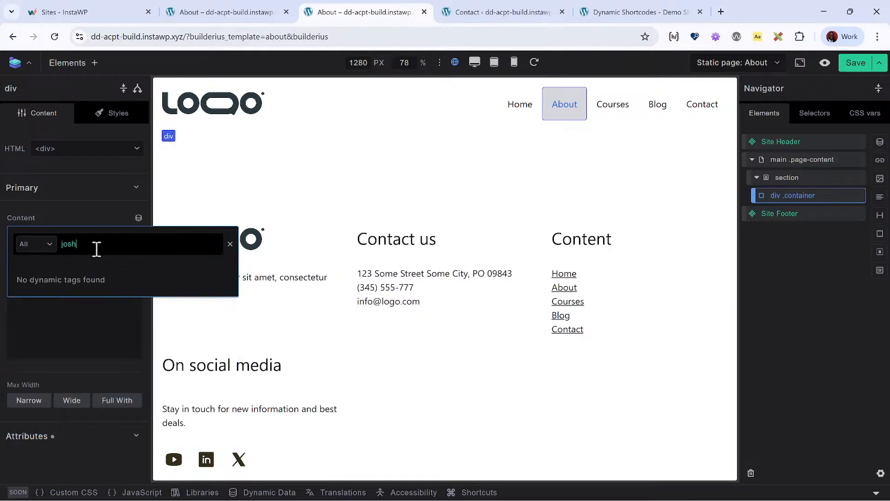
left_click(74, 342)
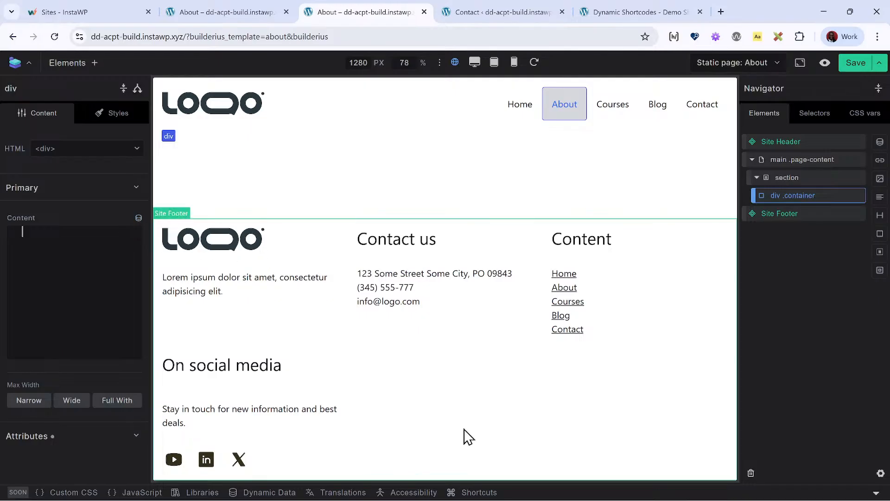
- Create a new dynamic data variable named acpt and open it for editing
left_click(270, 492)
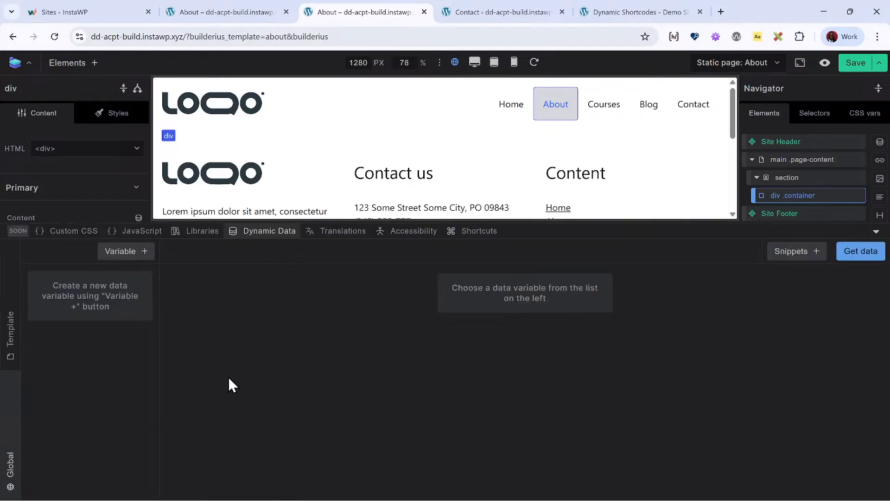
left_click(136, 258)
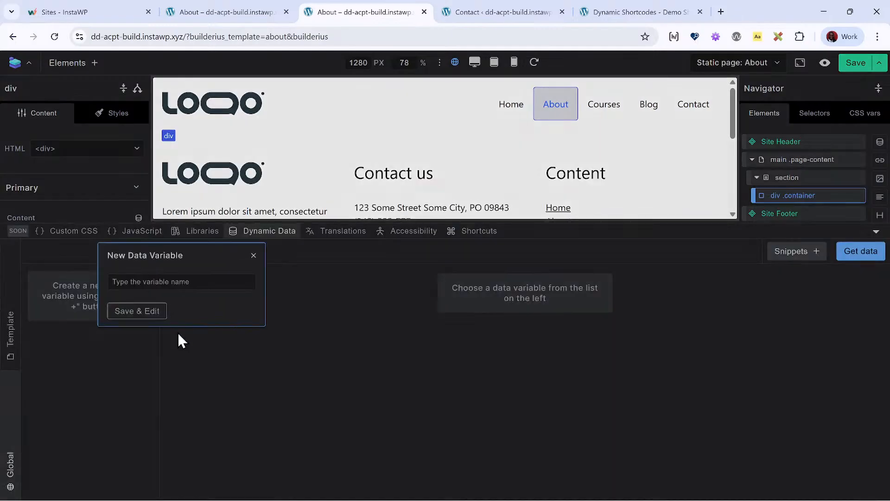
type("acpt")
left_click(137, 311)
- Add an option_value field to the acpt query with the copied contact_secret_josh key as its name
key("ctrl+i")
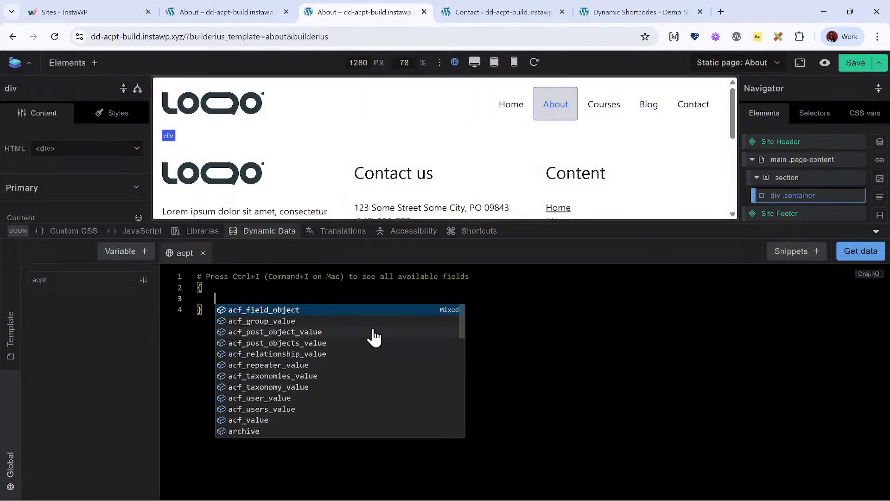
type("option")
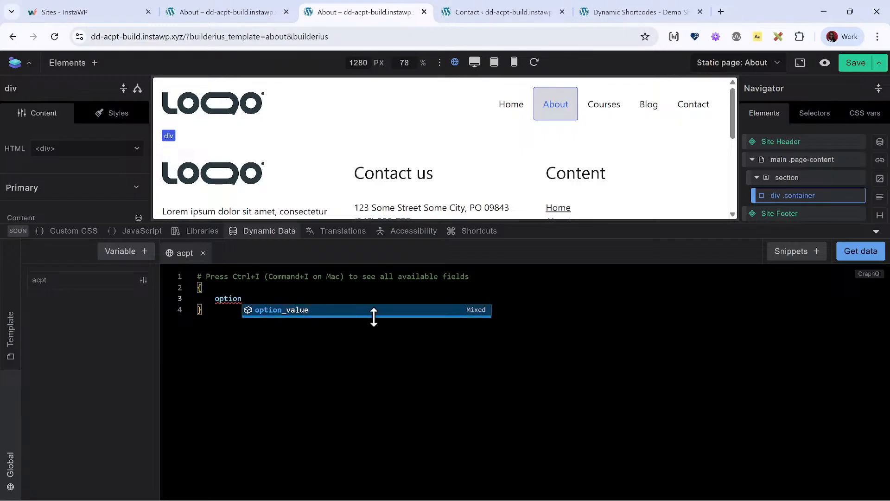
key("Return")
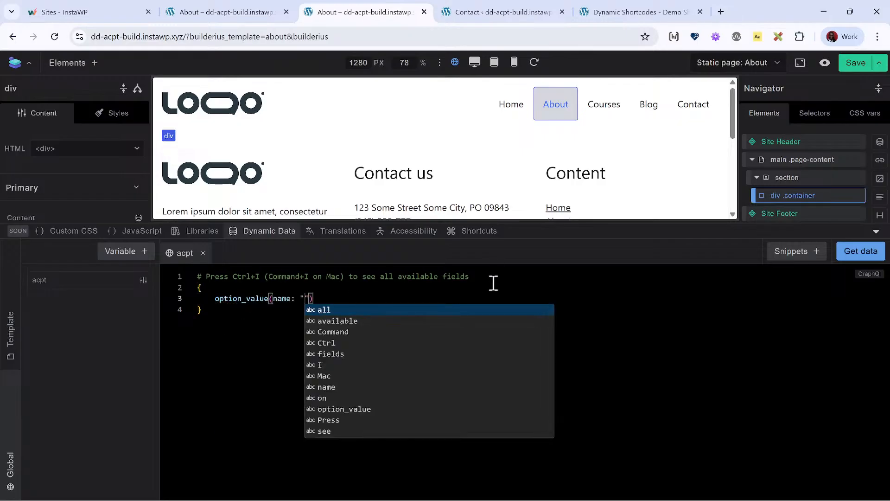
key("ctrl+v")
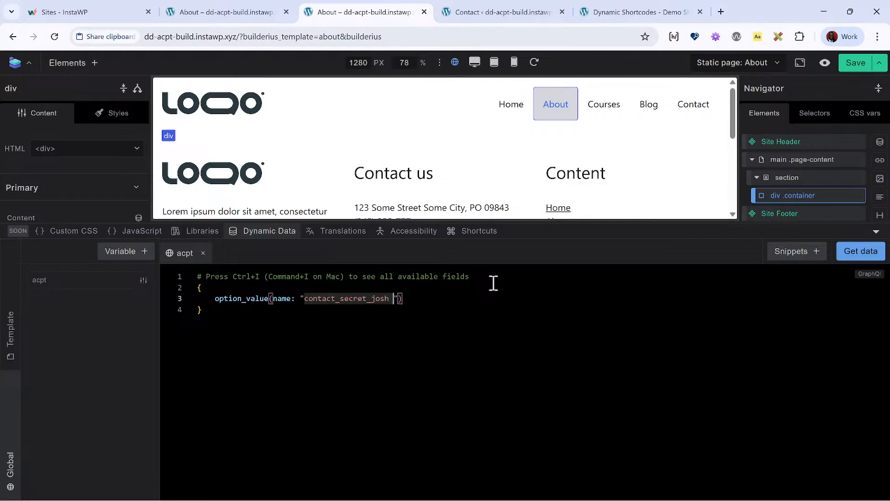
left_click(182, 141)
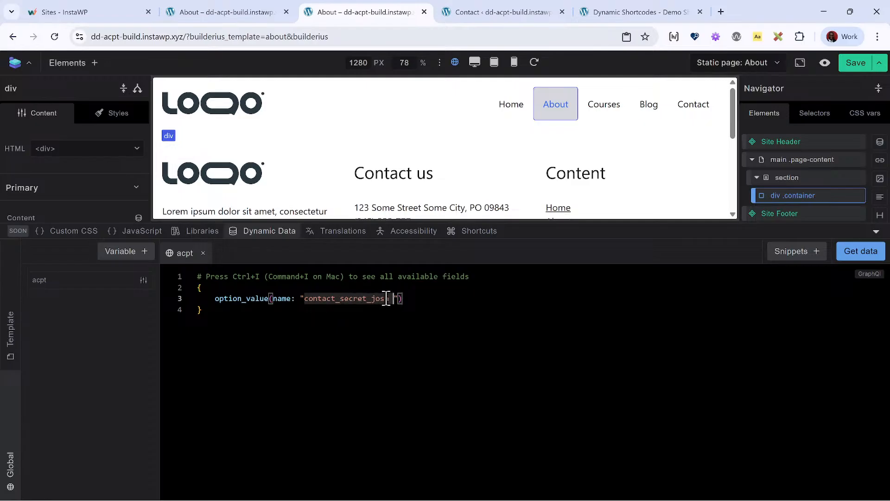
- Look at the option shortcodes, the Contact page and ACPT's option pages, and open contact-field-group for managing its meta fields
left_click(633, 13)
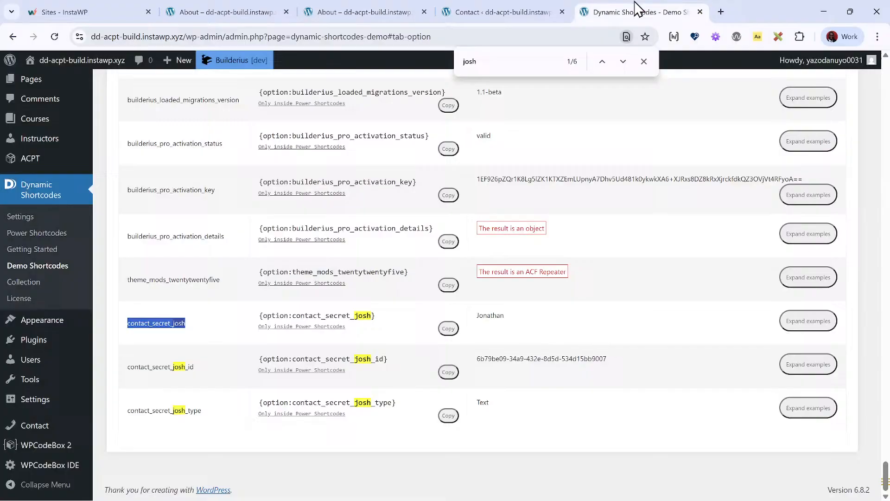
left_click(508, 9)
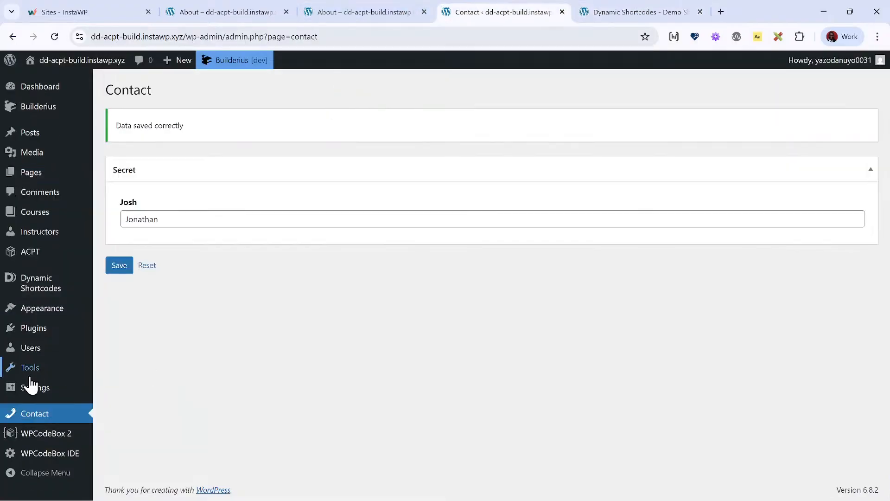
mouse_move(37, 386)
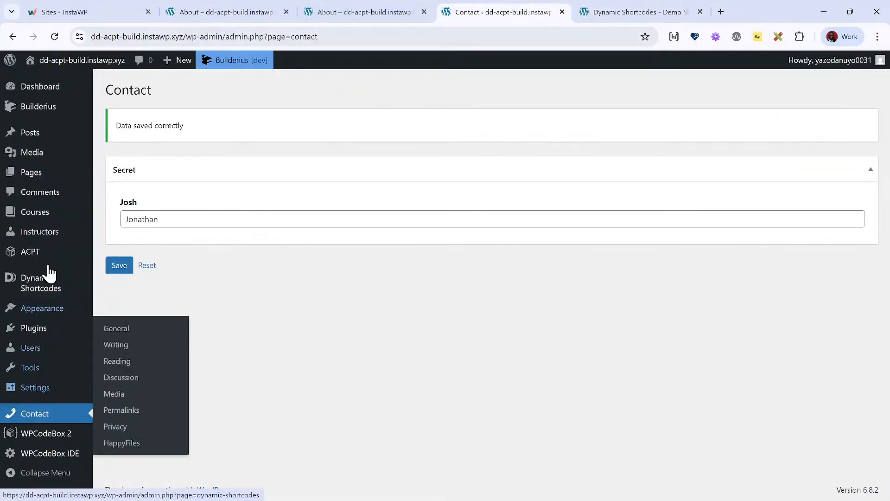
mouse_move(47, 260)
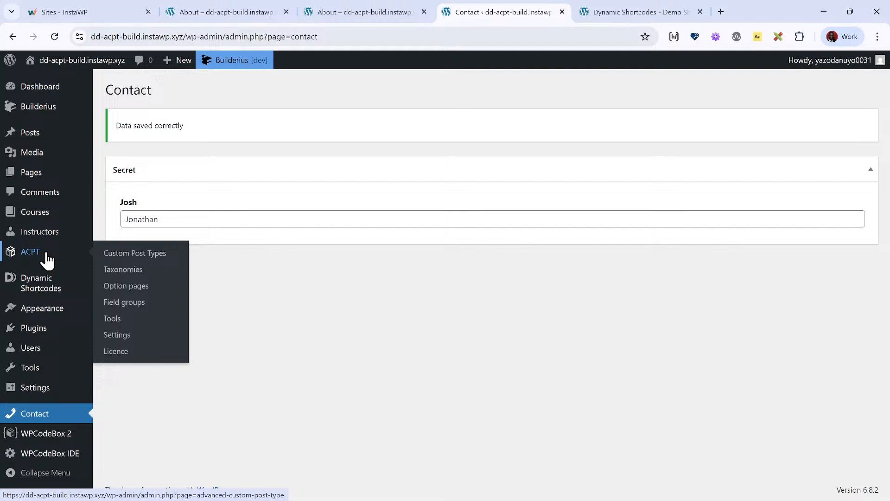
left_click(149, 287)
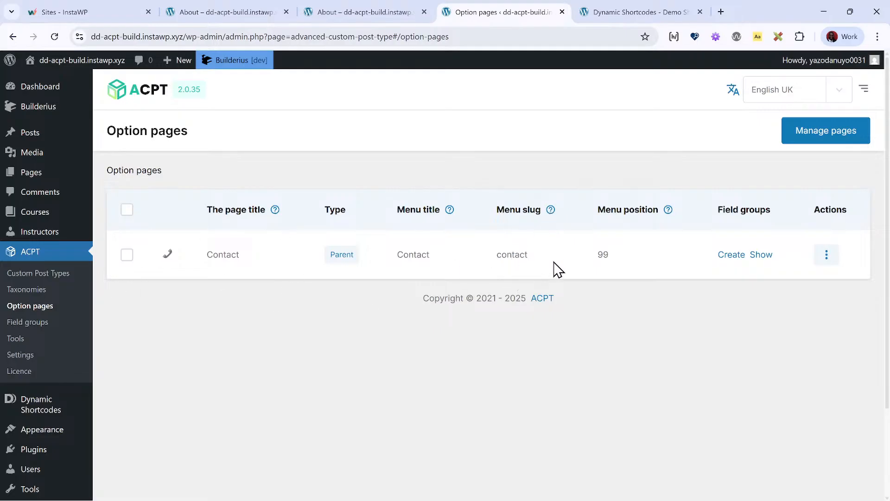
left_click(33, 328)
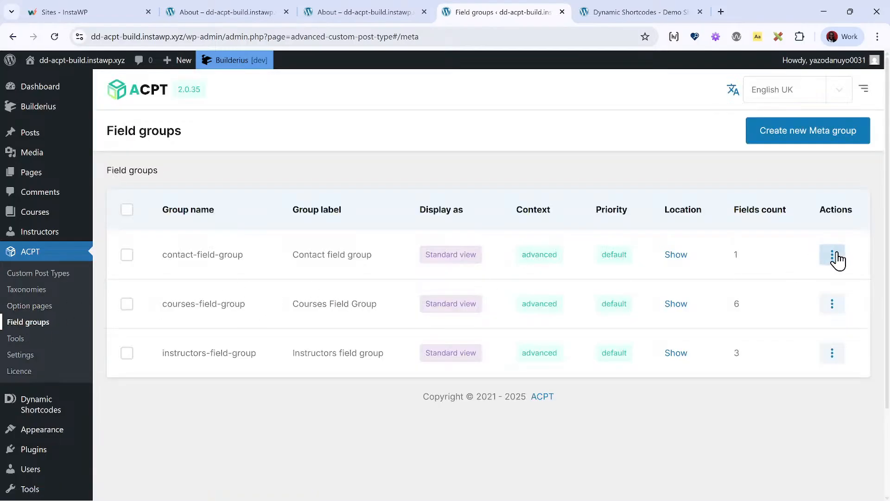
left_click(833, 257)
left_click(834, 285)
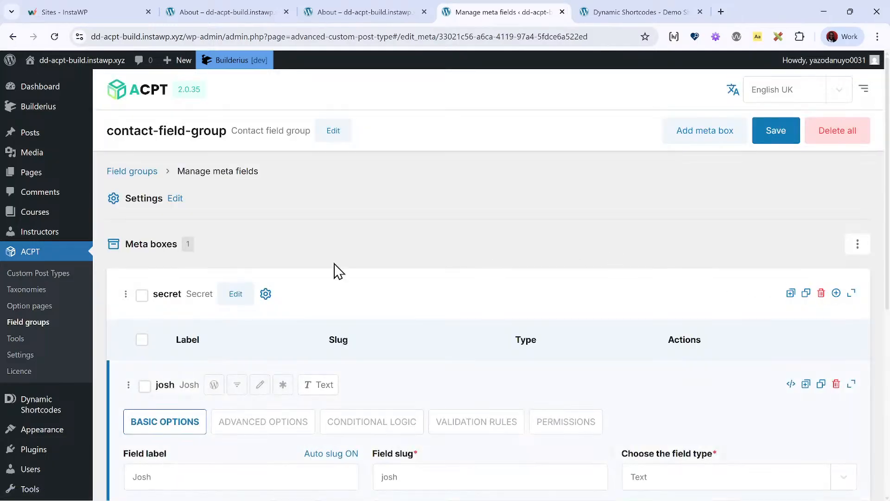
- Examine the meta box and field slugs in contact-field-group and return to the About template's browser tab
scroll(297, 270, "down", 4)
scroll(296, 271, "up", 3)
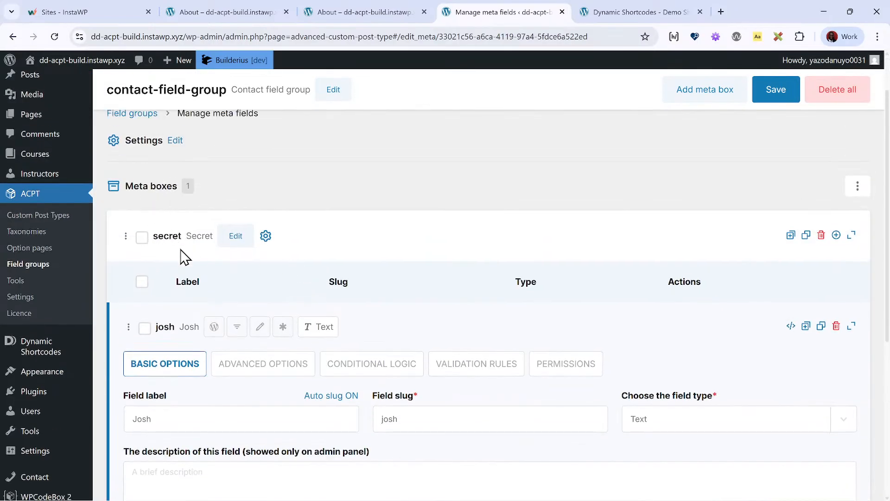
scroll(278, 280, "down", 6)
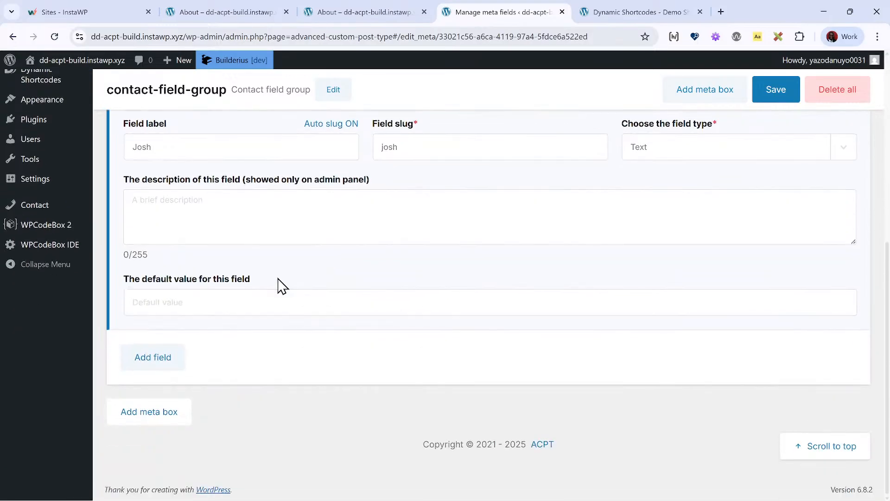
scroll(278, 281, "up", 3)
scroll(278, 284, "up", 1)
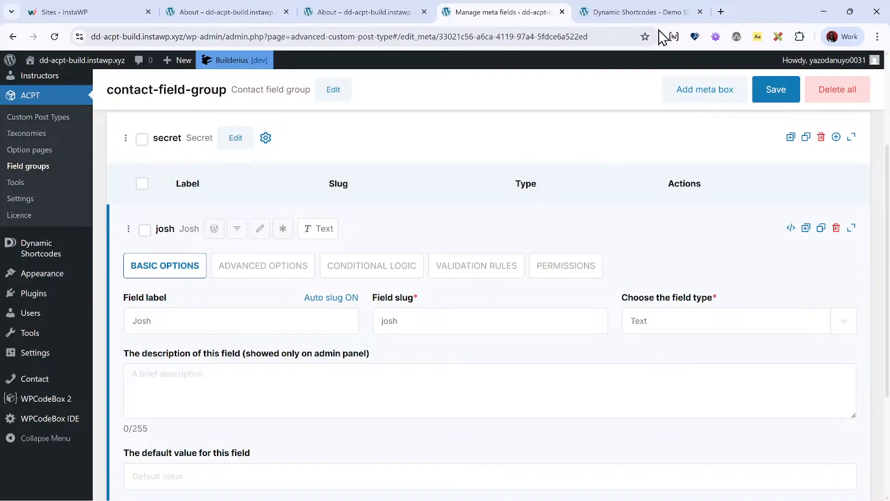
left_click(649, 11)
left_click(362, 12)
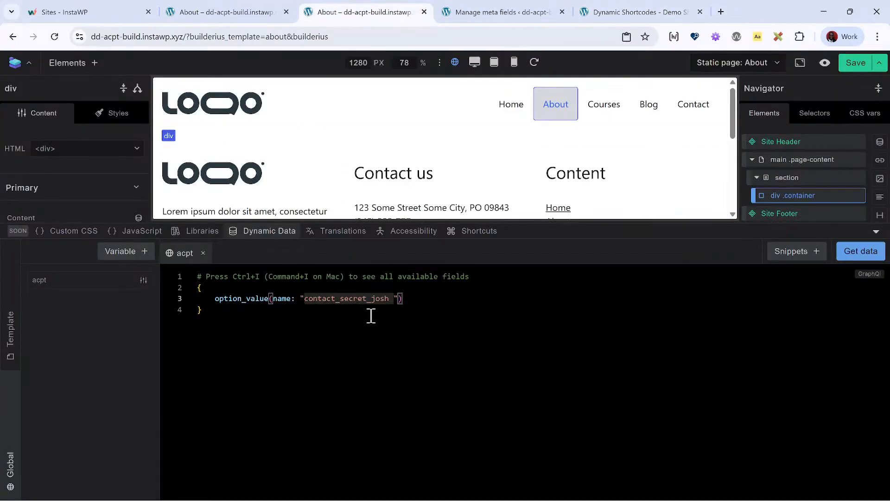
- Fetch the acpt query's data, alias its option_value field as secret, and fetch the data again
left_click(854, 260)
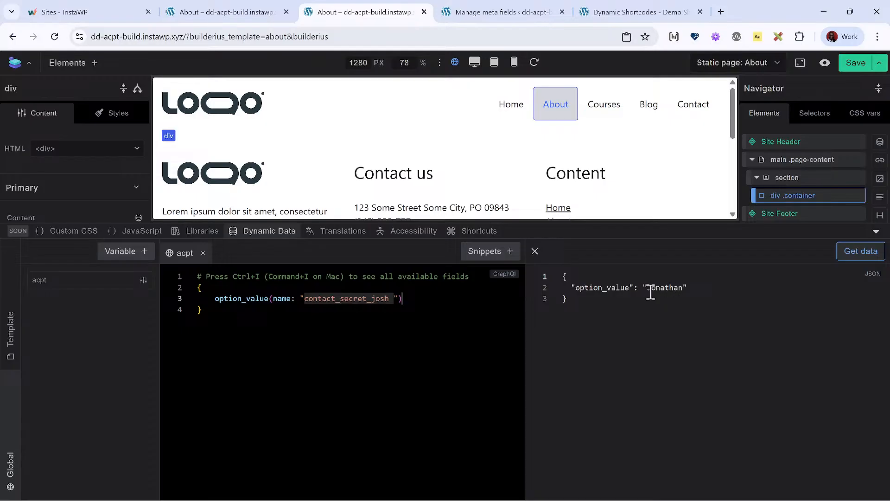
double_click(217, 298)
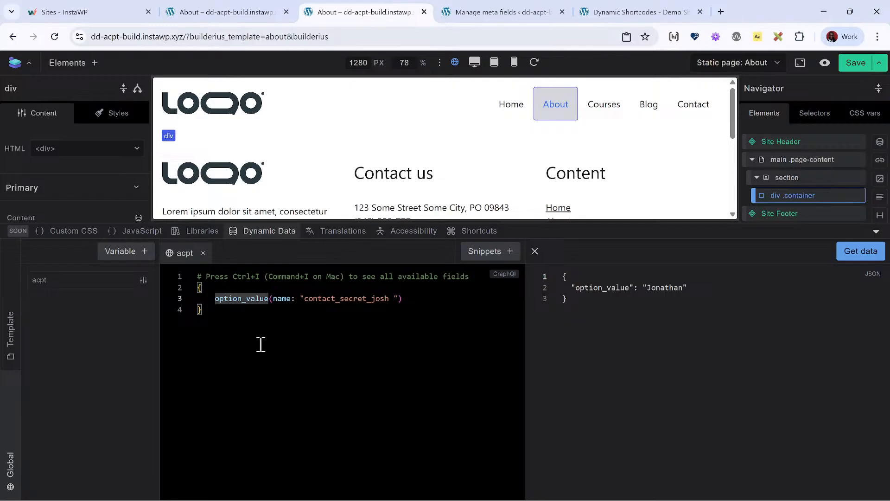
type("secret :")
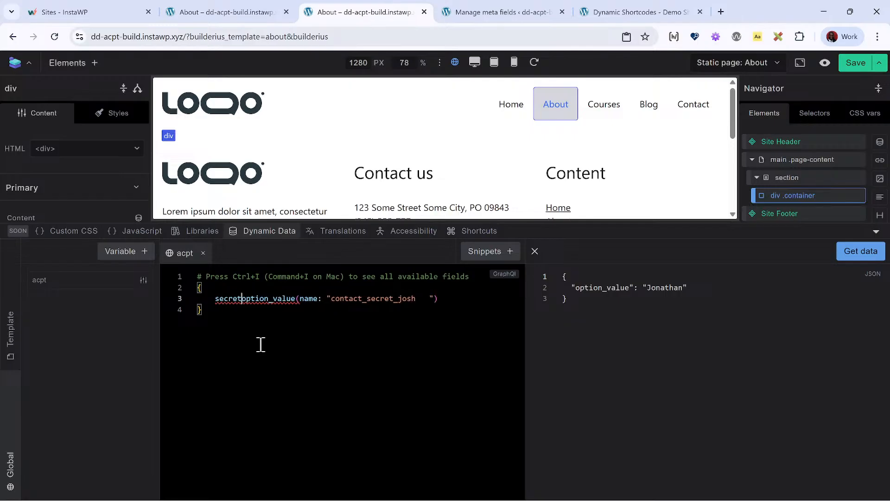
left_click(862, 251)
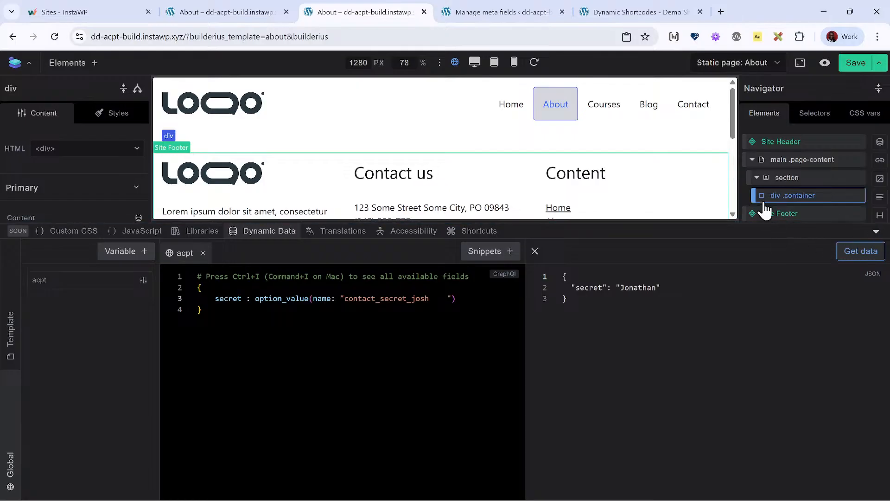
- Close the dynamic data editor and add a paragraph inside the section's container div
left_click(801, 197)
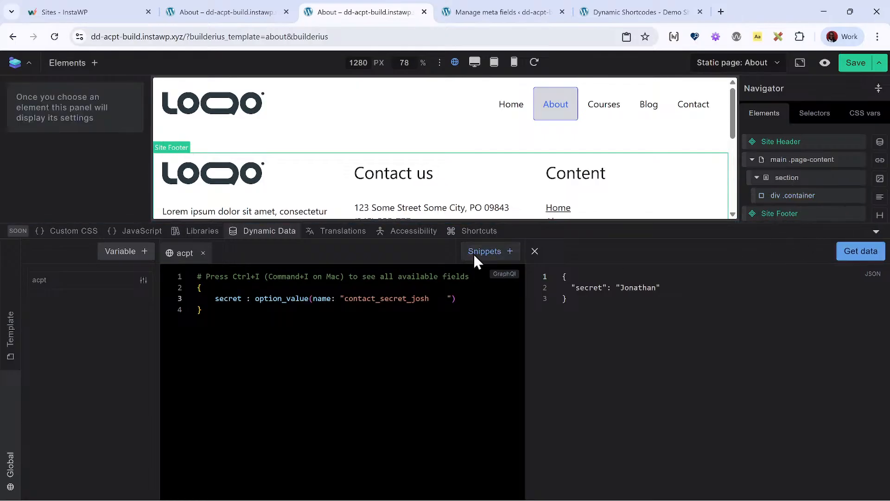
left_click(280, 231)
left_click(814, 198)
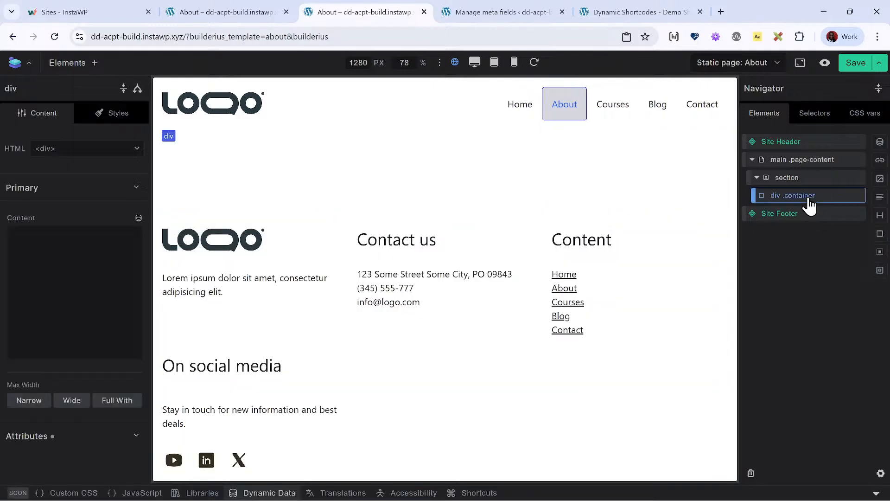
left_click(880, 198)
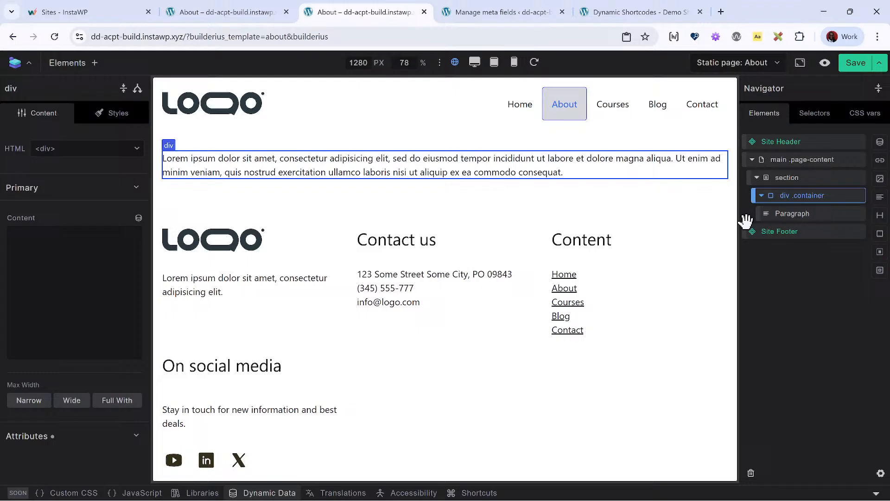
- Replace the new paragraph's placeholder text with the dynamic data tag [[acpt.secret]]
left_click(798, 215)
triple_click(63, 320)
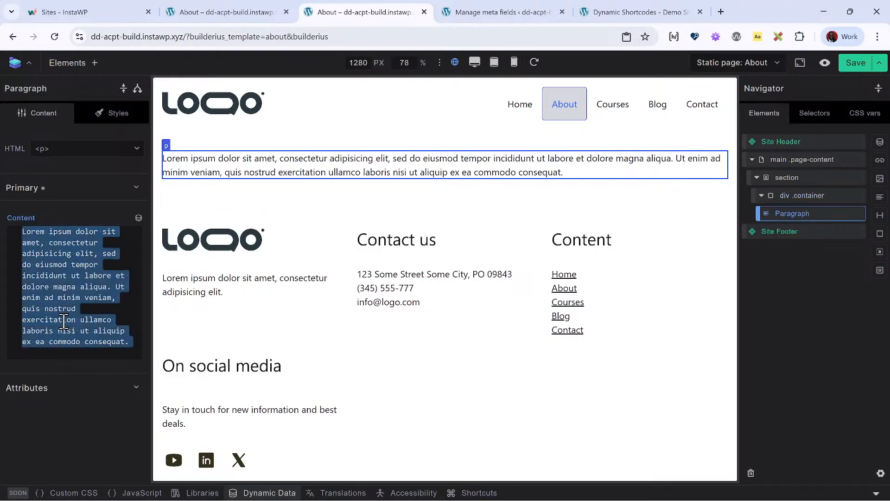
key("BackSpace")
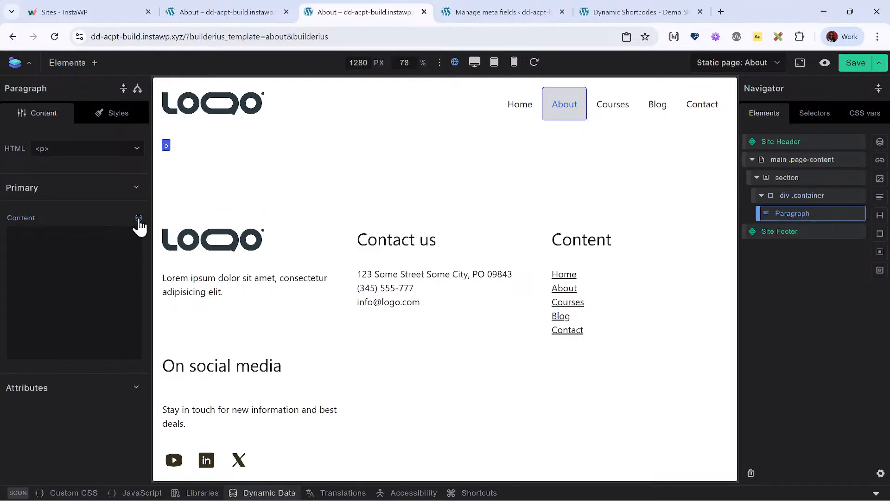
left_click(138, 218)
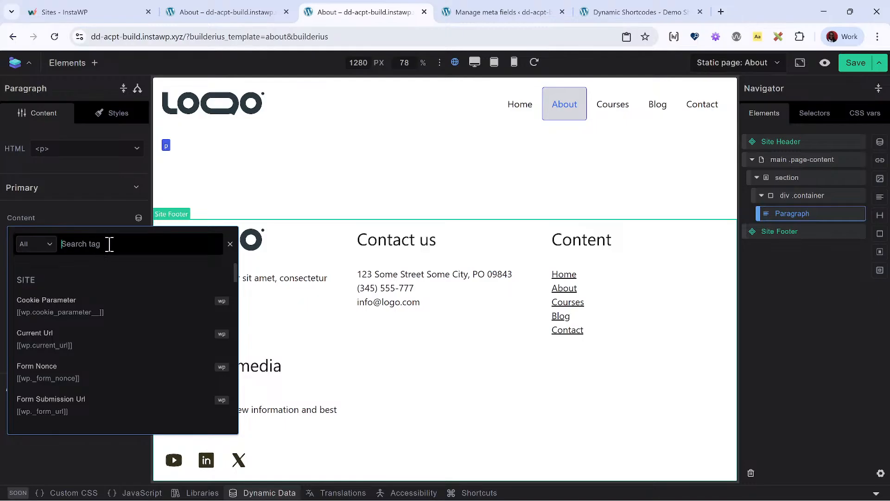
type("secre")
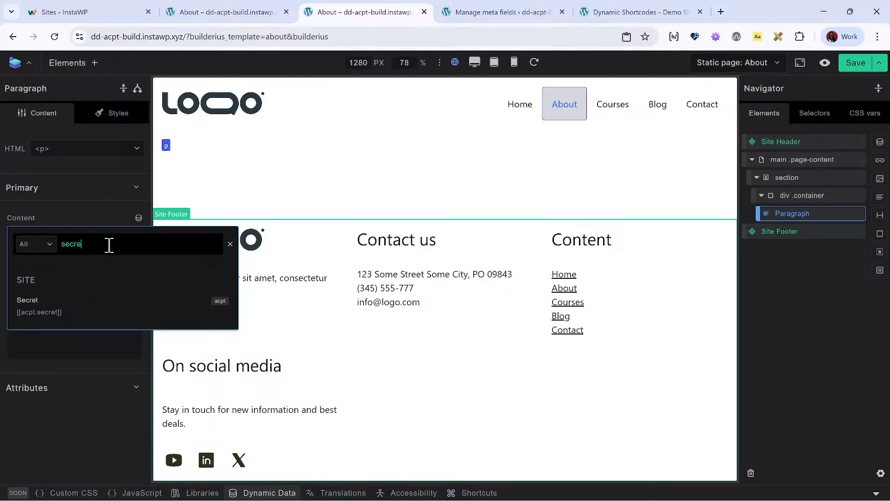
left_click(41, 320)
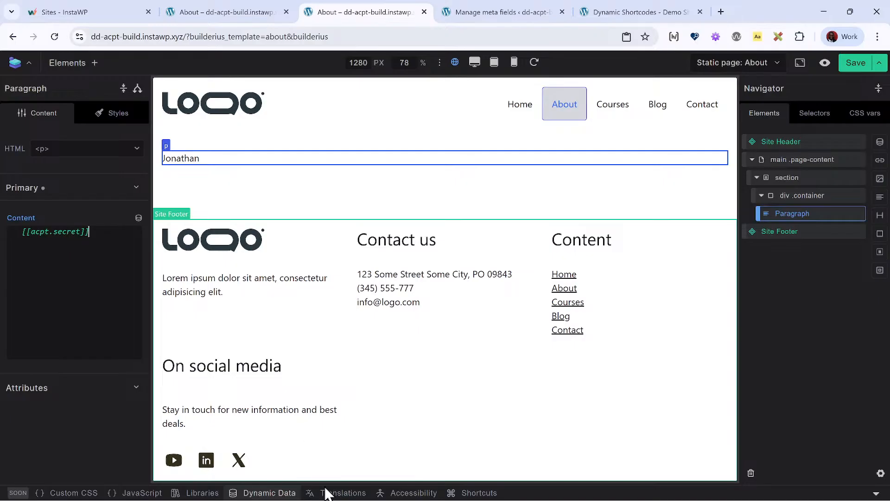
- Review the acpt query, the contact-field-group meta fields and the demo option shortcodes
left_click(285, 492)
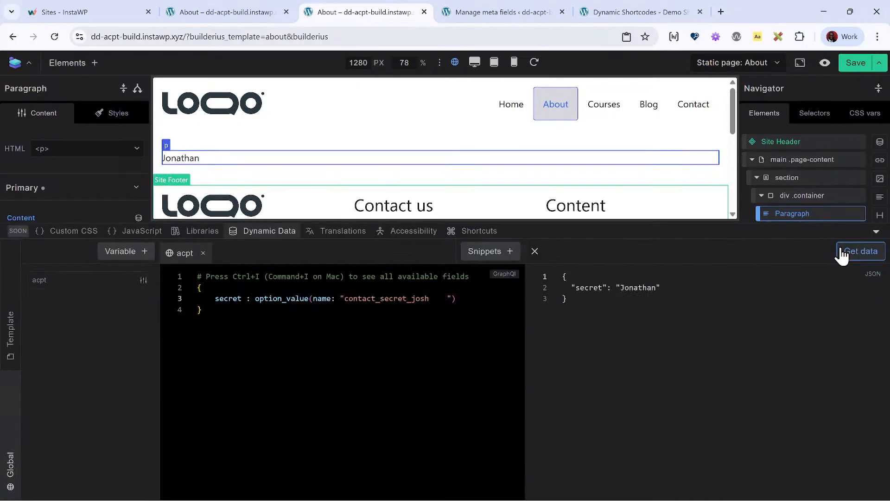
left_click(264, 230)
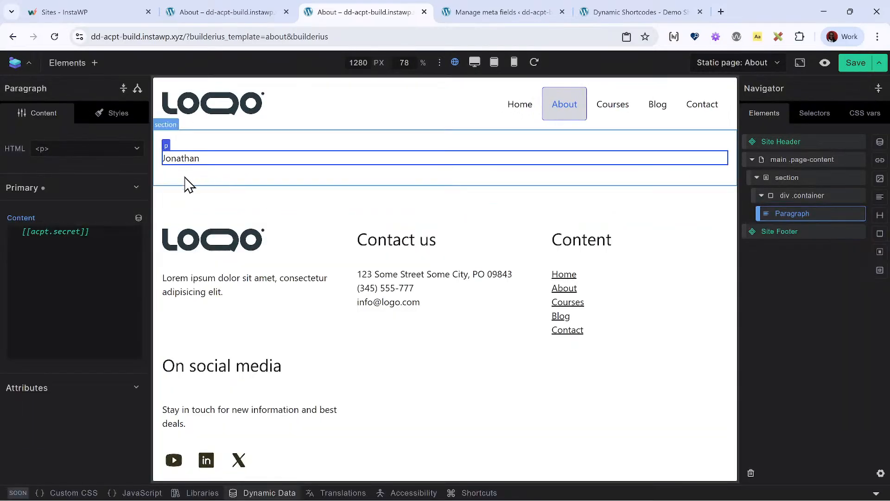
left_click(497, 9)
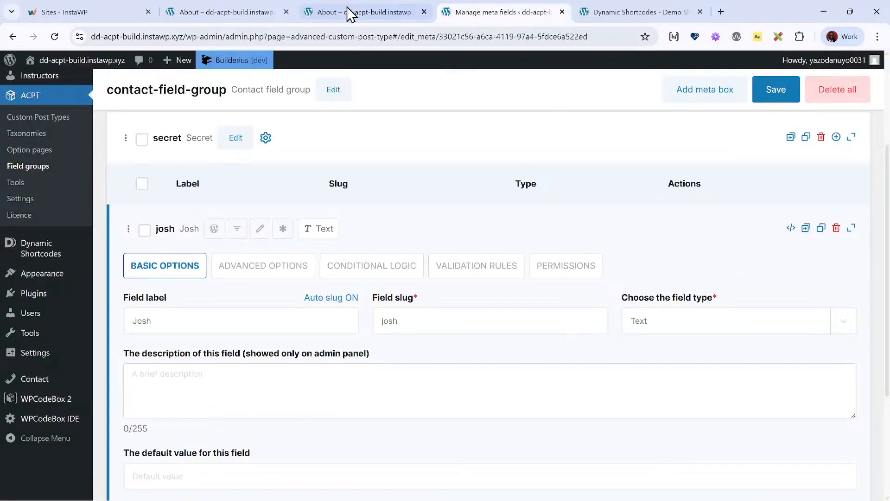
left_click(616, 9)
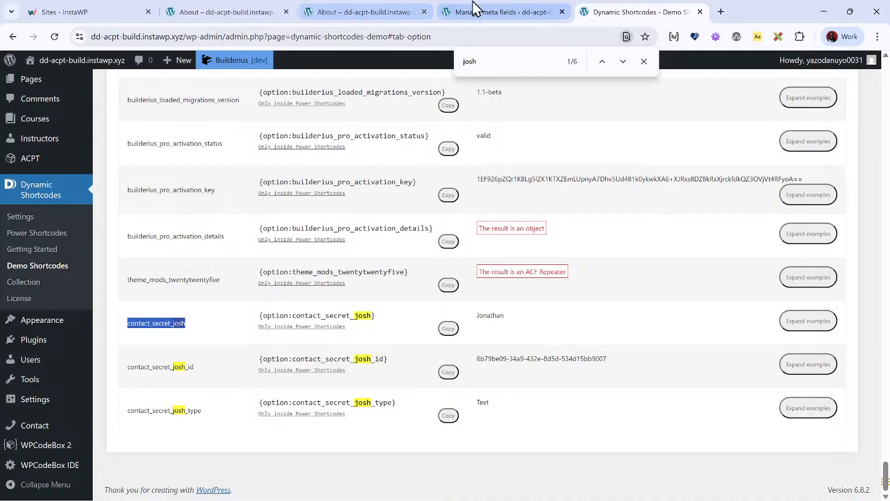
- On the WordPress Contact options page, replace the Secret box's text value with a different first name and save
left_click(492, 12)
scroll(63, 313, "up", 3)
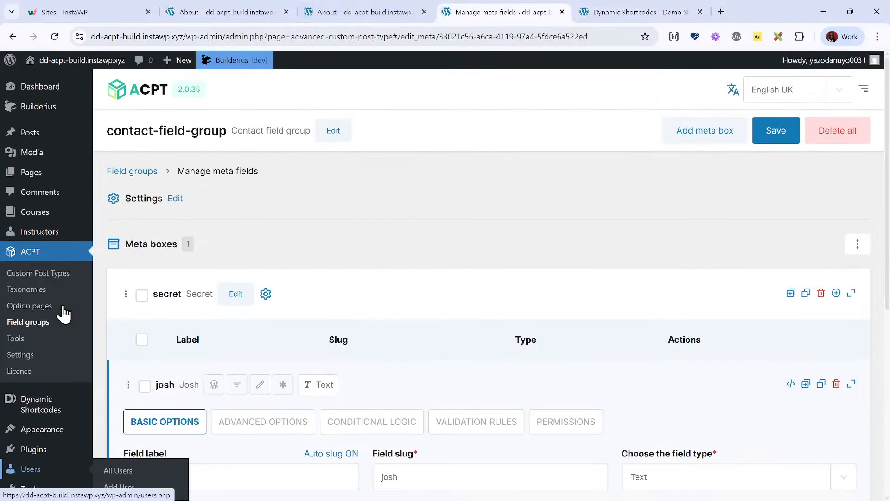
scroll(64, 297, "down", 6)
left_click(58, 250)
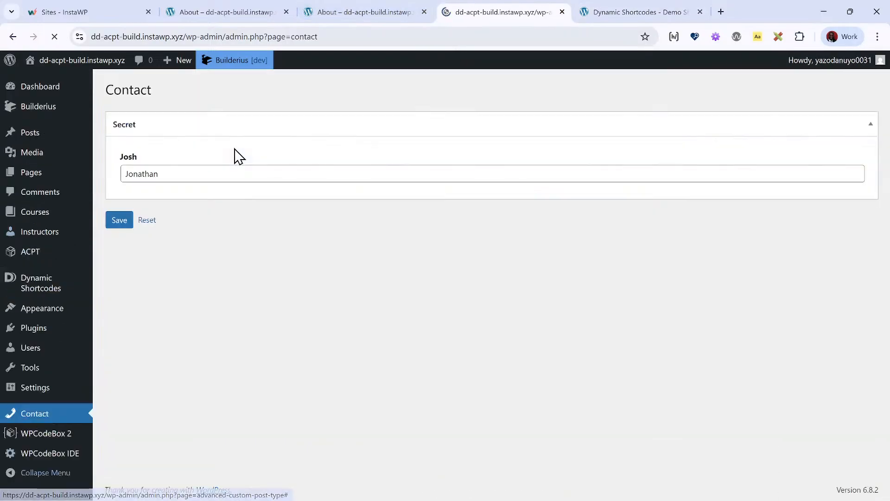
double_click(204, 176)
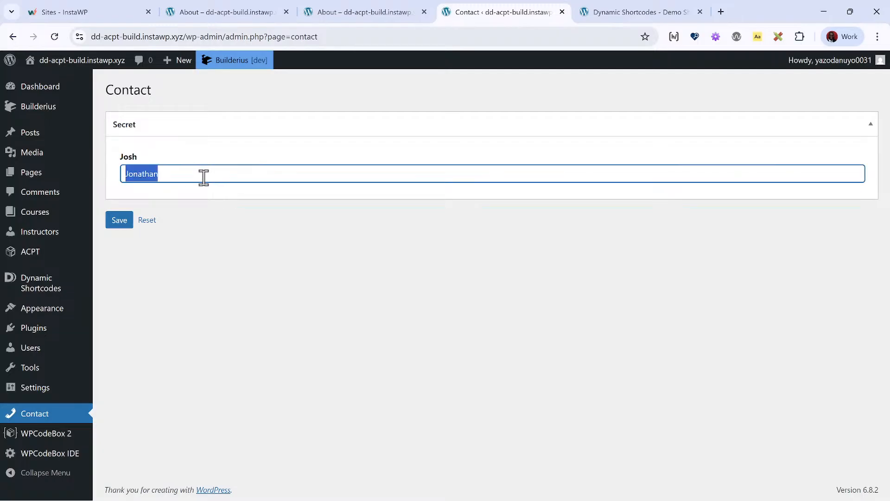
type("Josh")
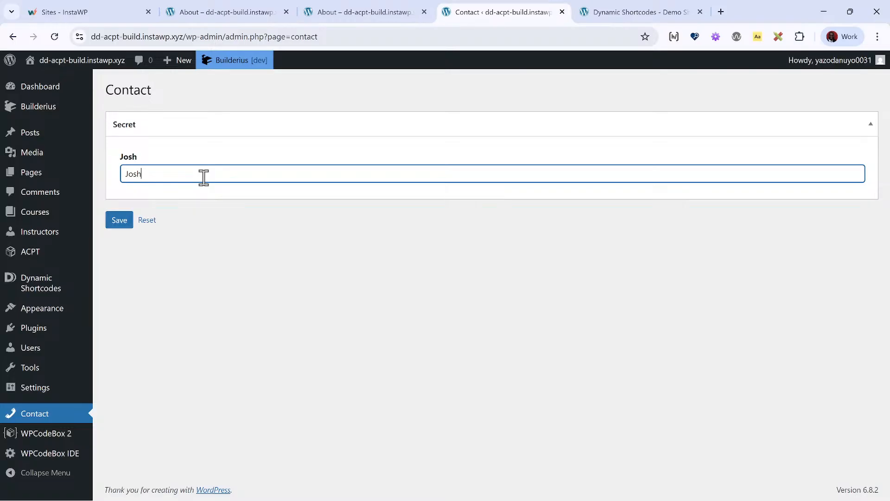
type("ua")
left_click(122, 222)
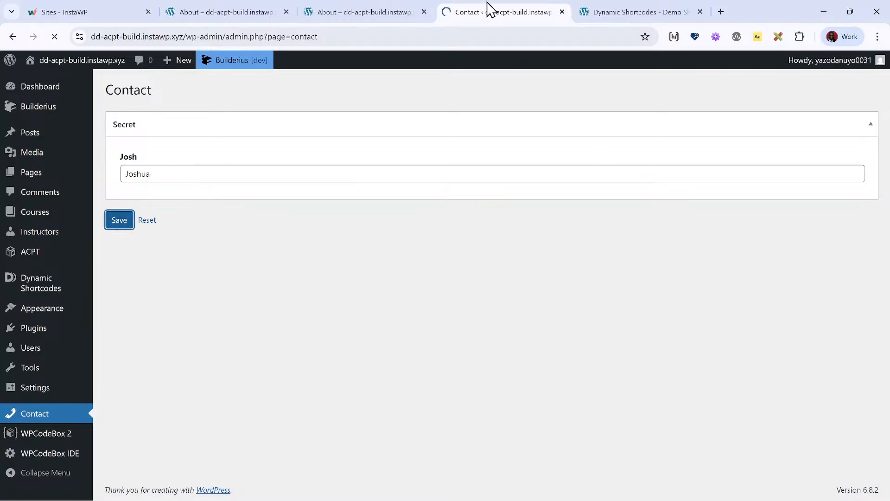
- Return to the About template in Builderius, save it and reload the builder
left_click(368, 9)
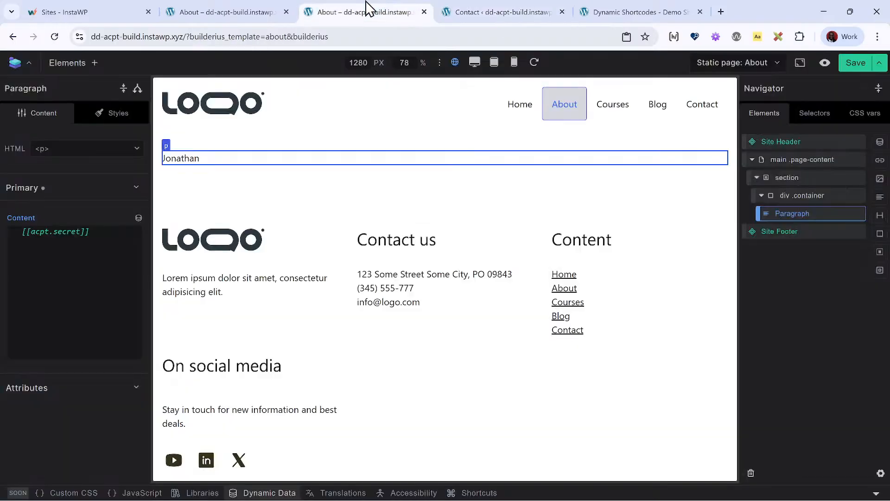
left_click(855, 62)
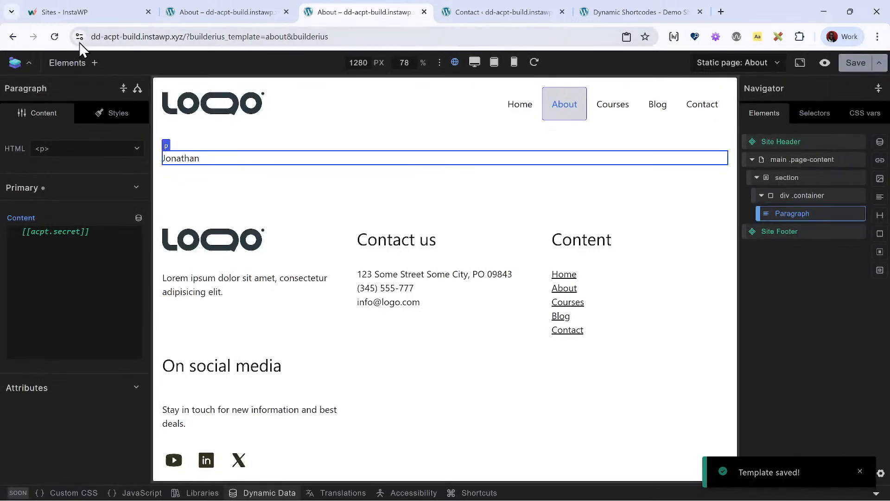
left_click(55, 37)
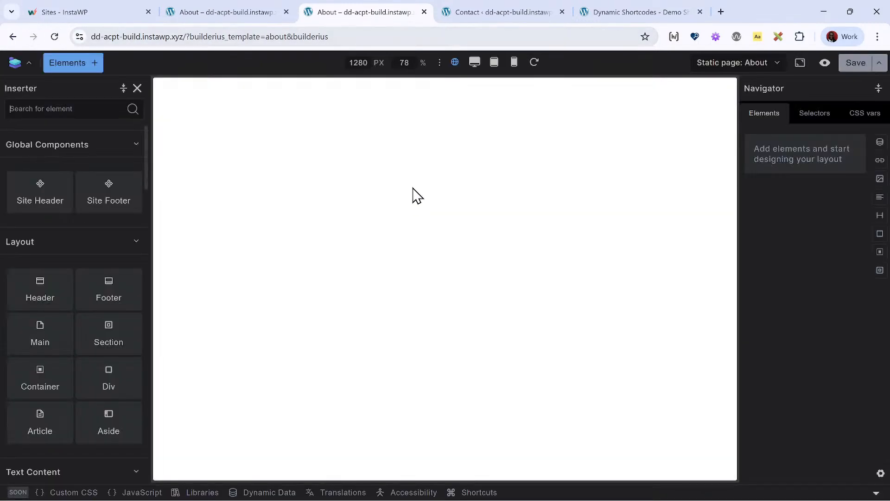